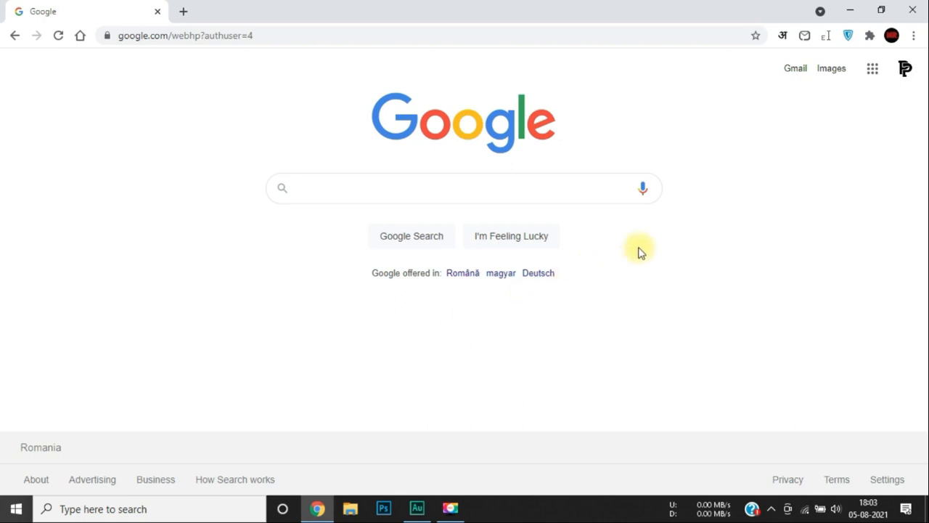
Open My Drive from the Google apps grid, then open a new tab on the Google homepage.
click(875, 78)
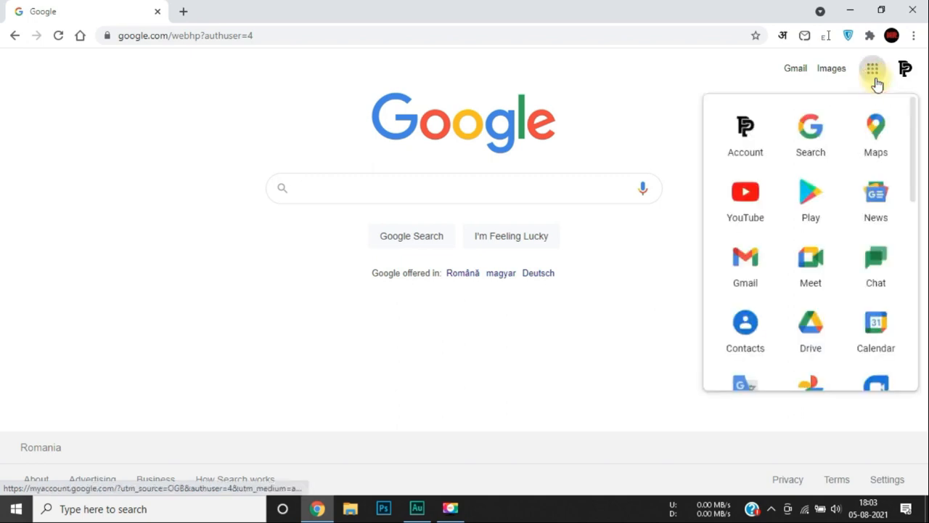
click(815, 338)
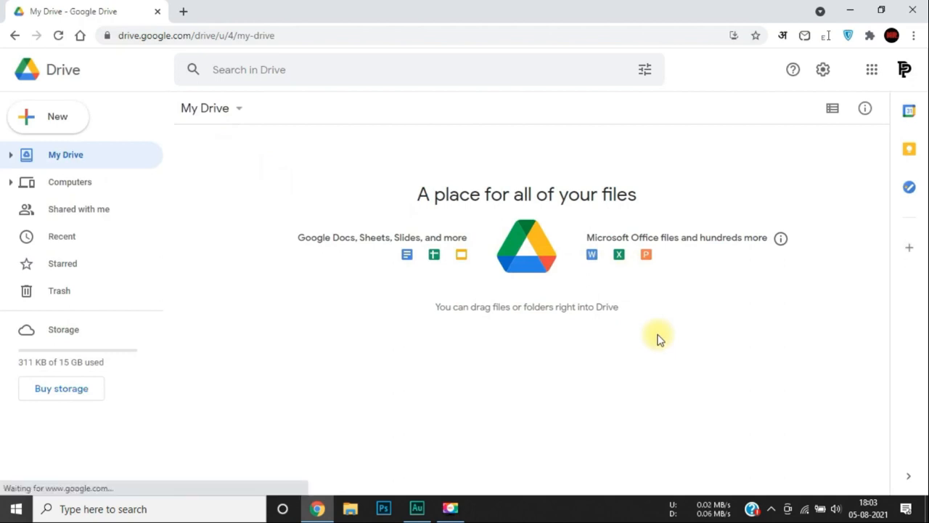
click(183, 11)
click(79, 36)
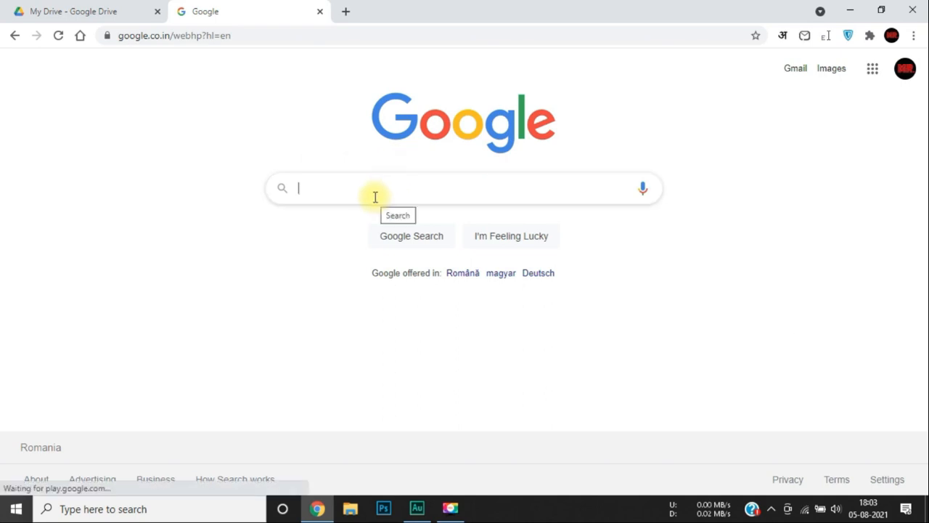
Search for 'google drive', open the Drive result in a new tab, enter Drive, and return to the first tab.
text(googl)
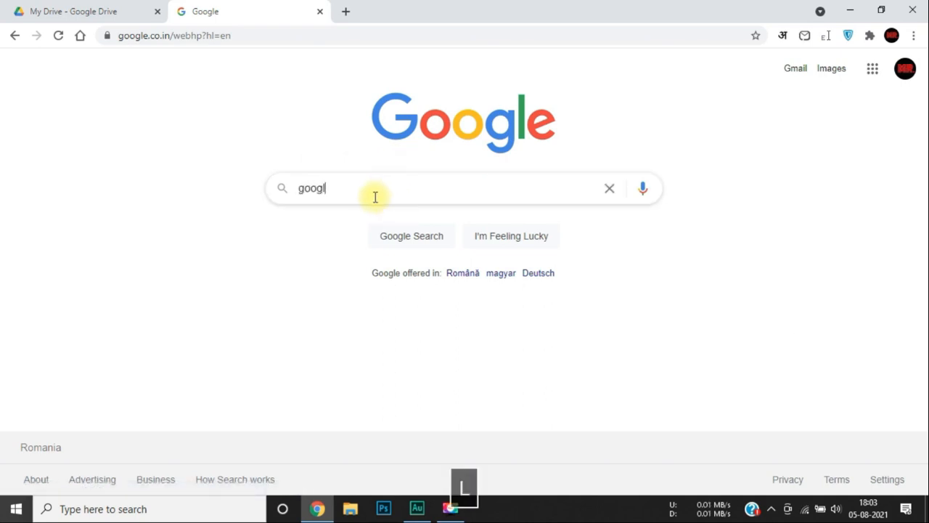
text(e drive)
key(Return)
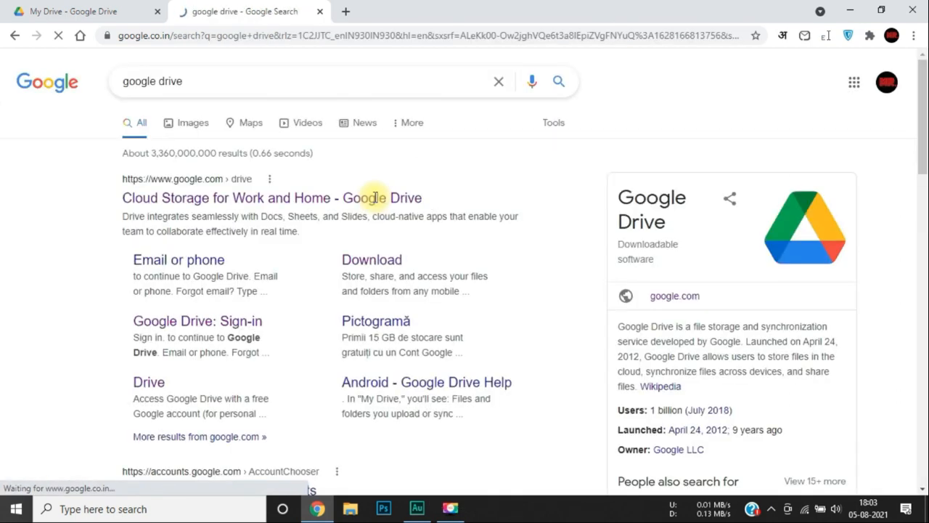
click(296, 198)
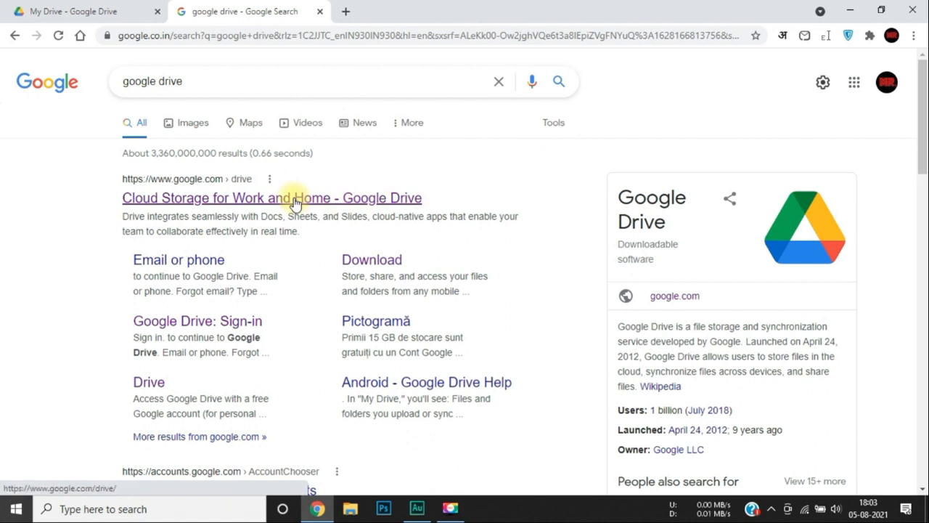
ctrl+click(295, 199)
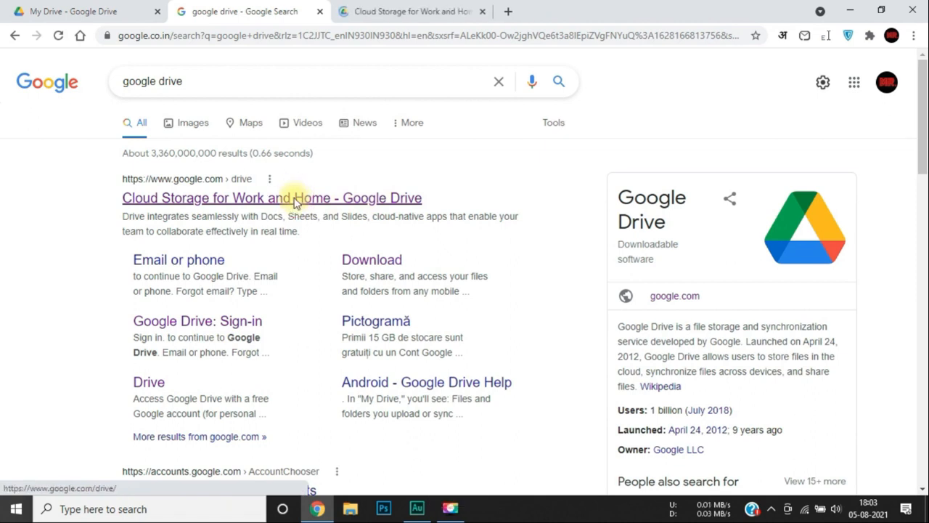
click(380, 8)
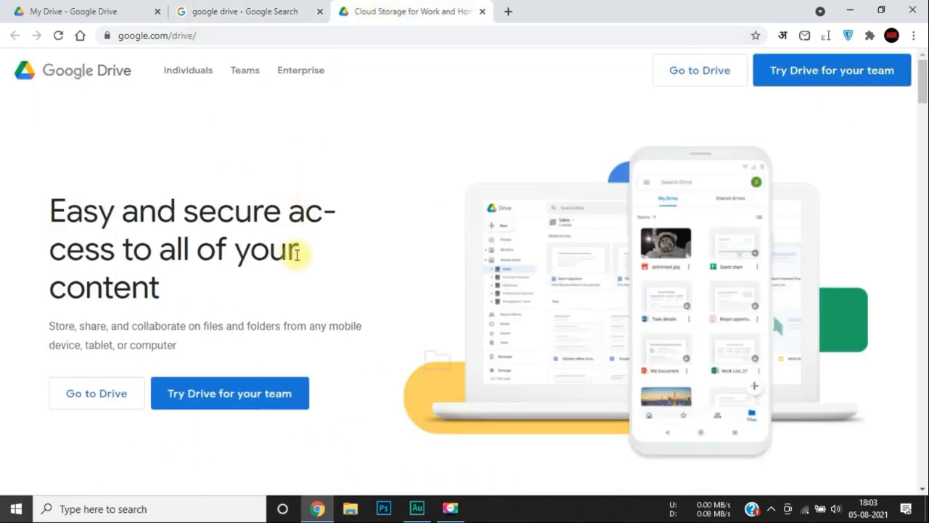
click(722, 73)
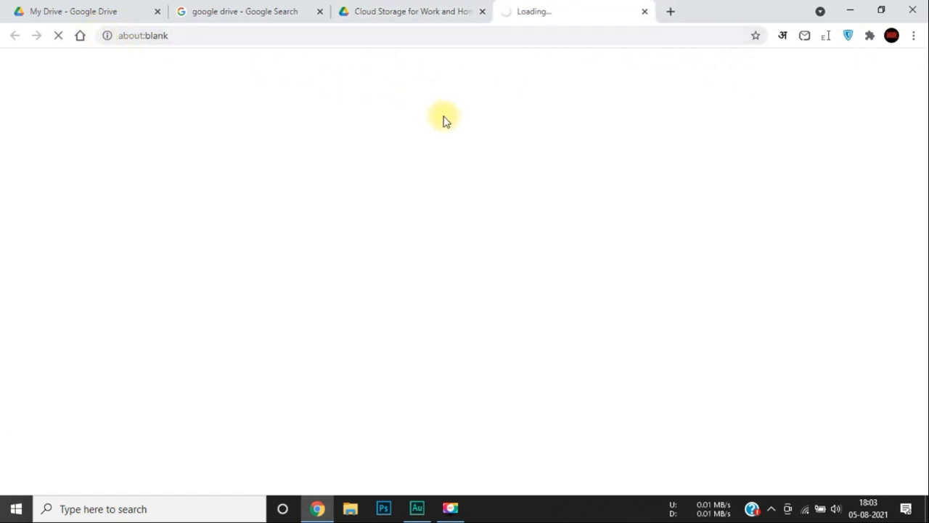
click(127, 11)
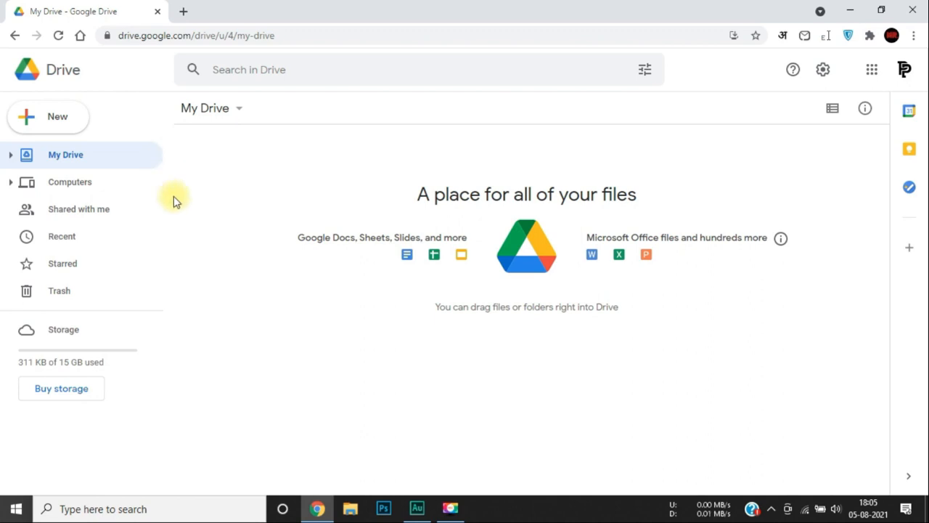
Preview the New menu and the My Drive dropdown, closing each without choosing anything.
click(56, 123)
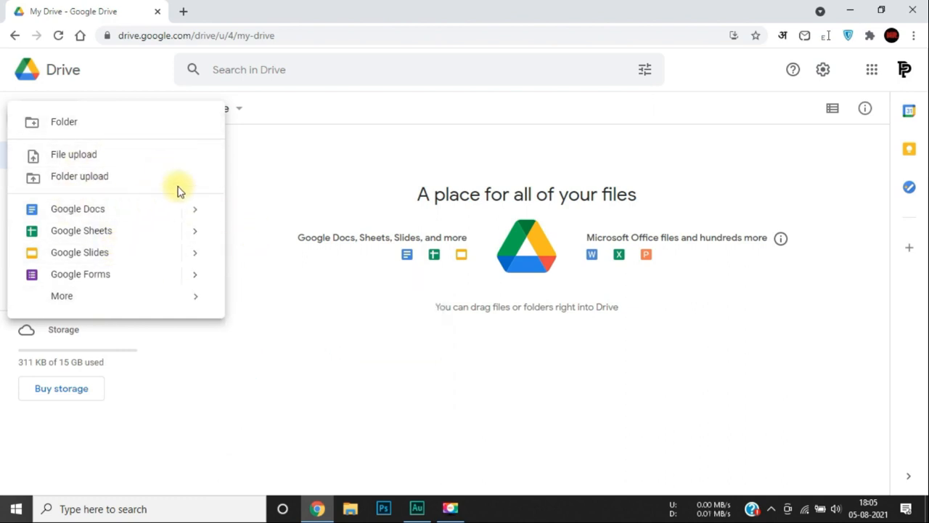
click(292, 180)
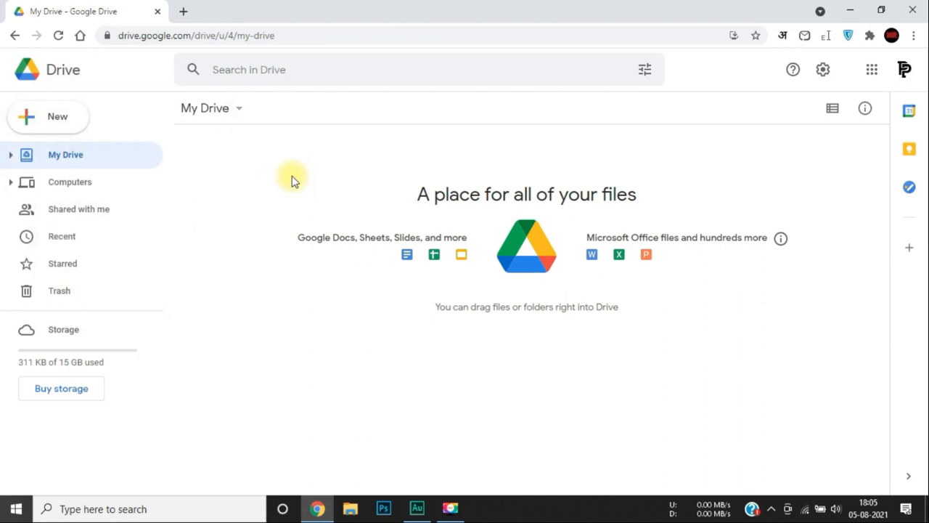
click(229, 113)
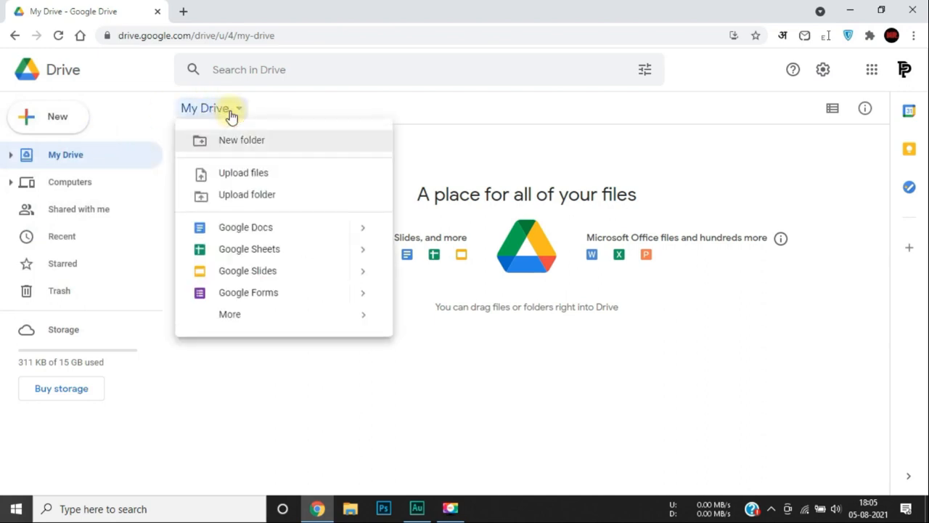
click(262, 378)
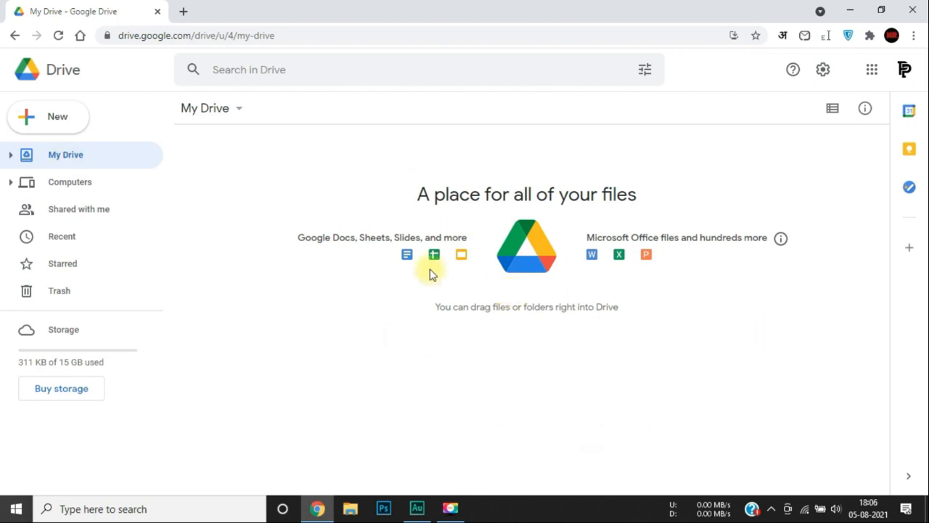
Browse Computers, Shared with me, Recent and Starred, ending on the empty Trash.
click(103, 191)
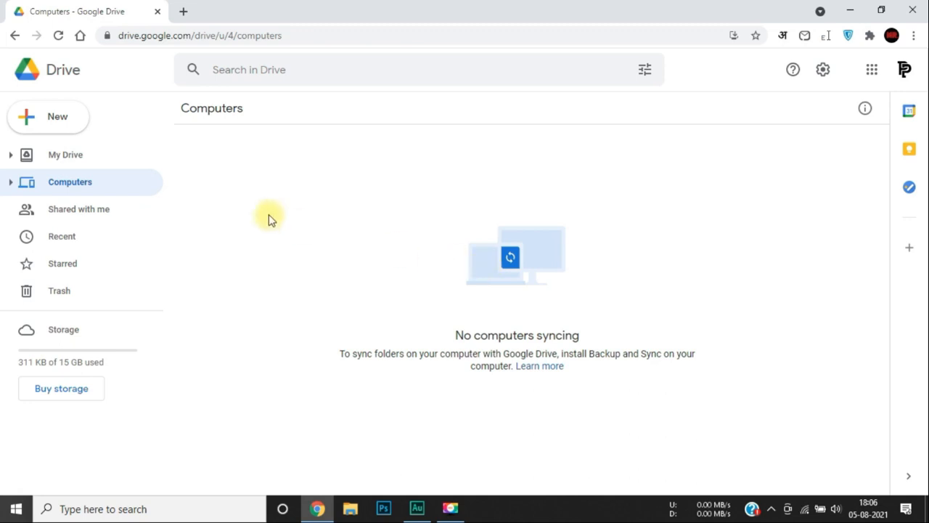
click(62, 214)
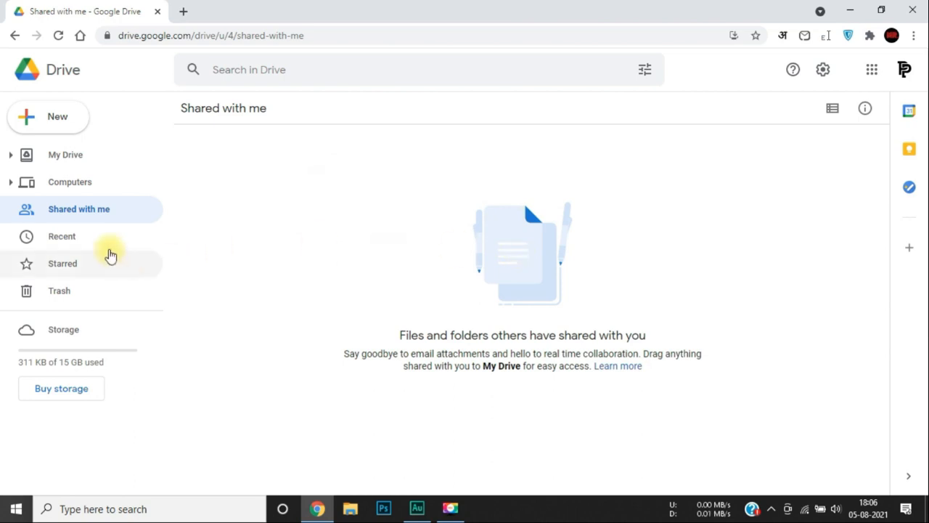
click(92, 242)
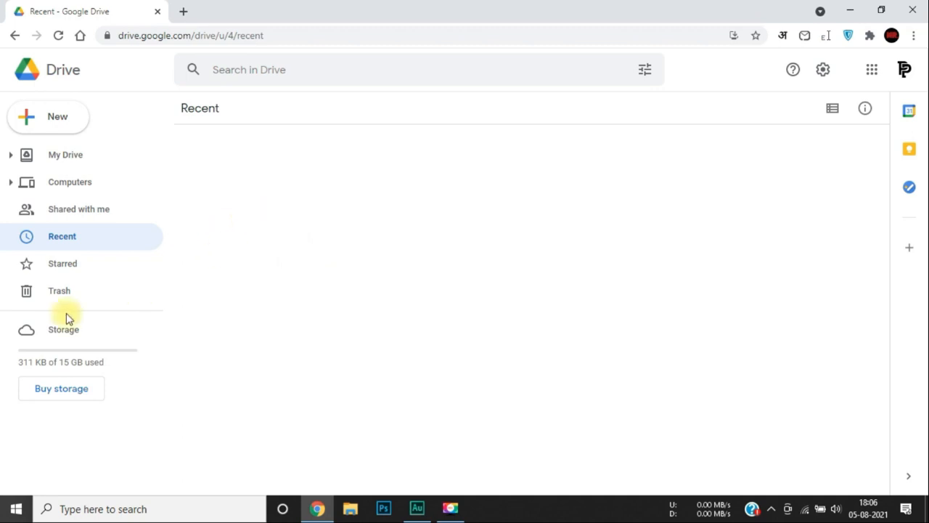
click(62, 264)
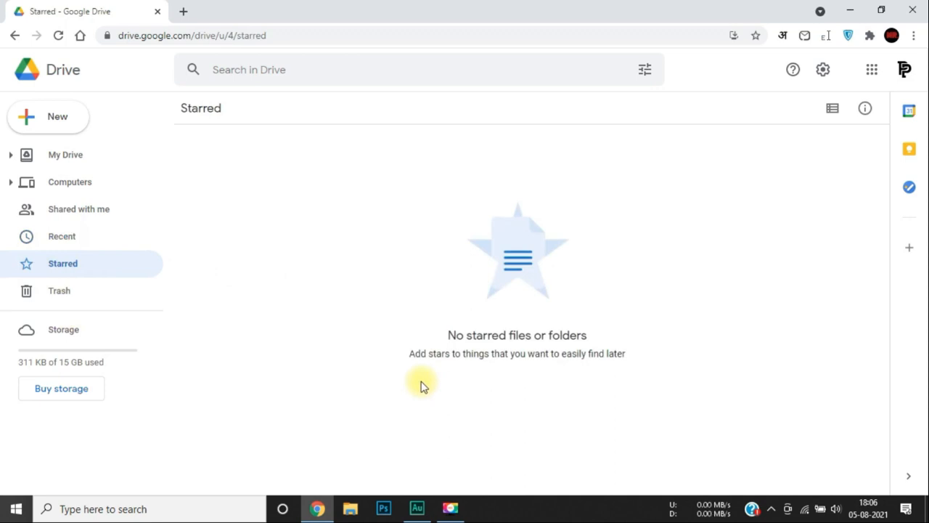
click(52, 291)
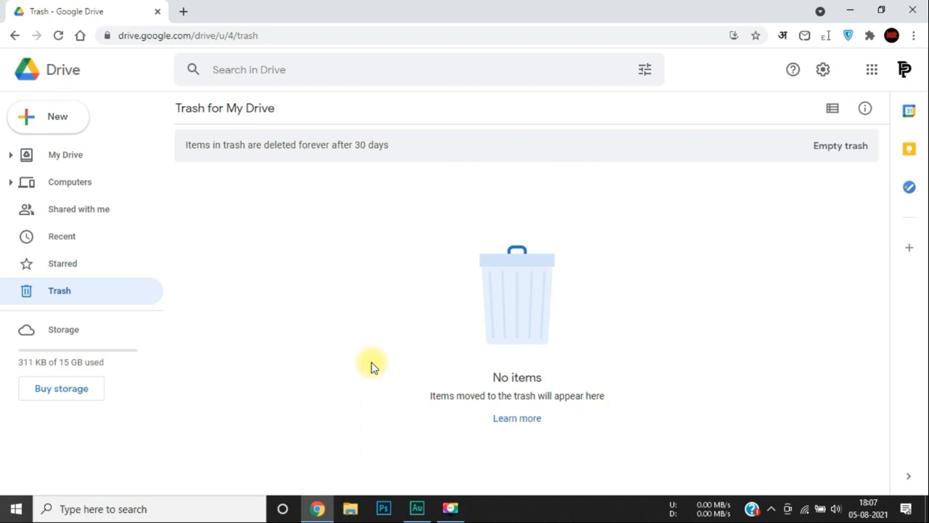
Check the search suggestions, Support and Settings menus, then open the signed-in accounts list.
click(328, 70)
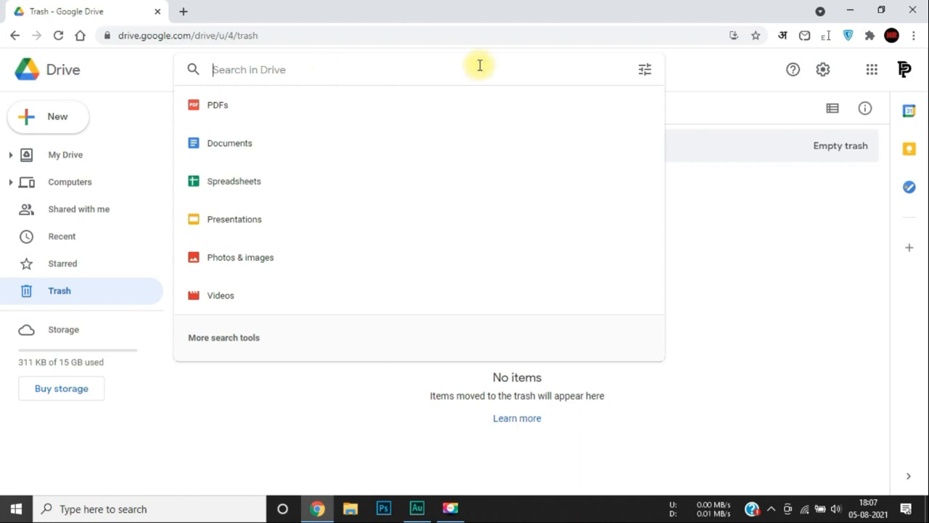
click(734, 116)
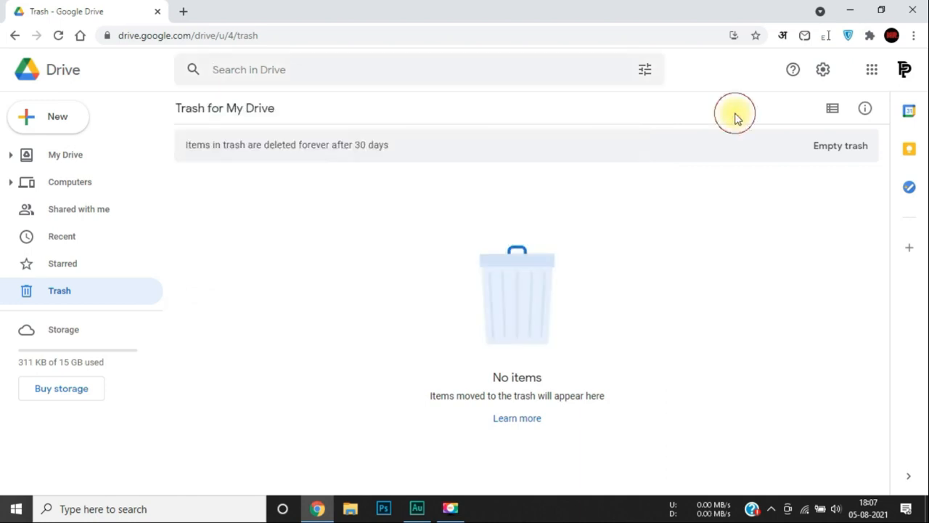
click(793, 72)
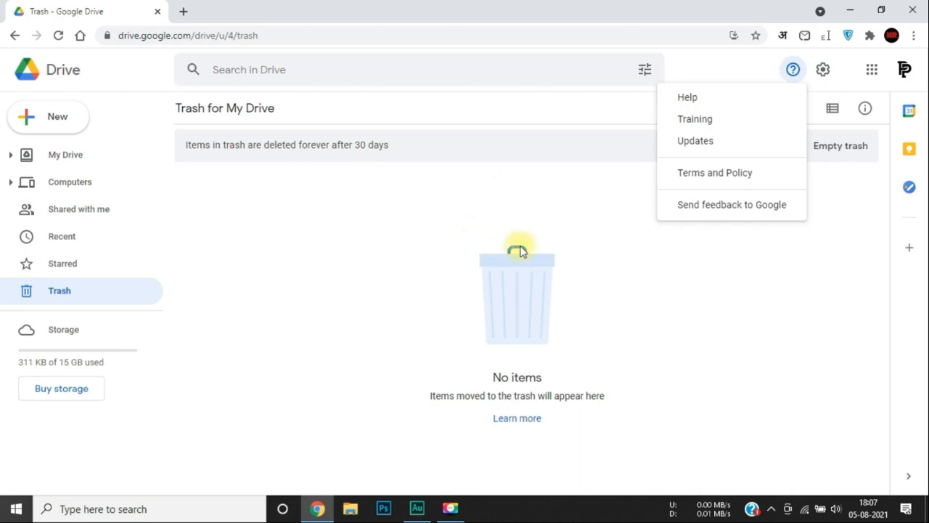
click(828, 74)
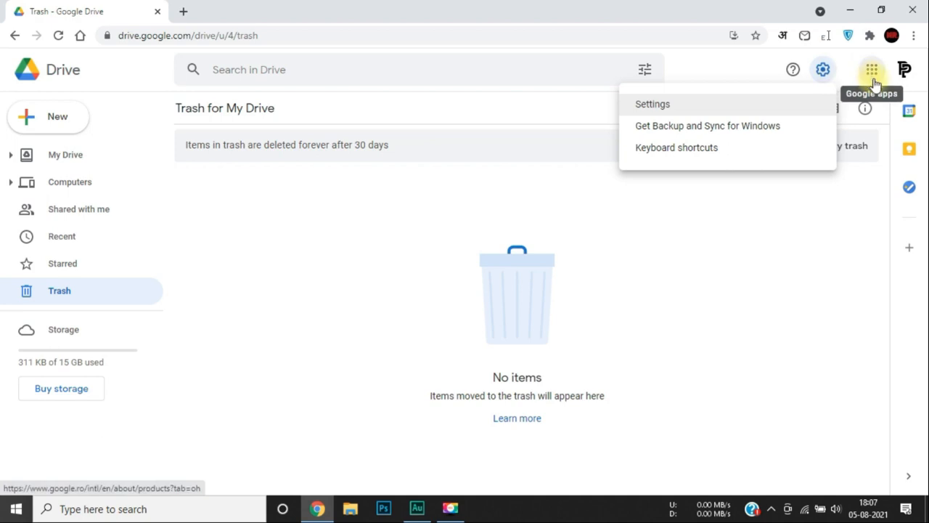
click(825, 278)
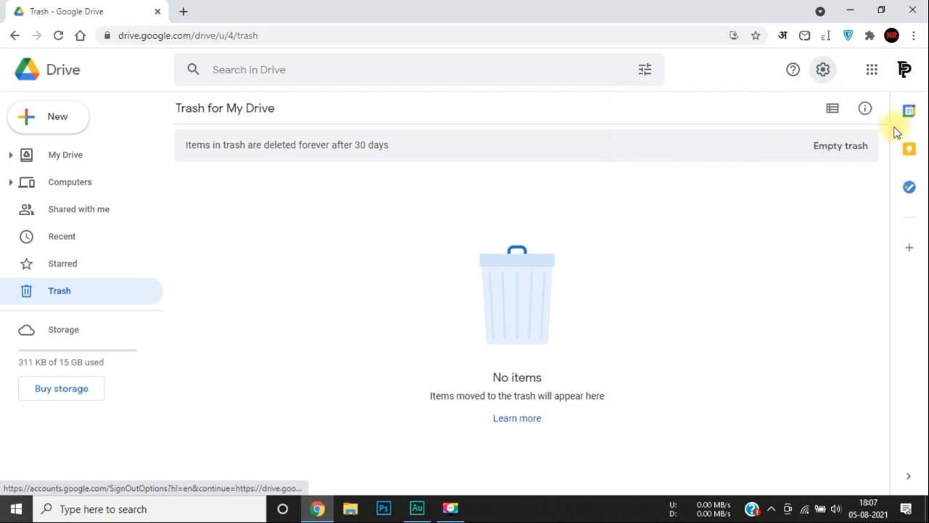
click(905, 71)
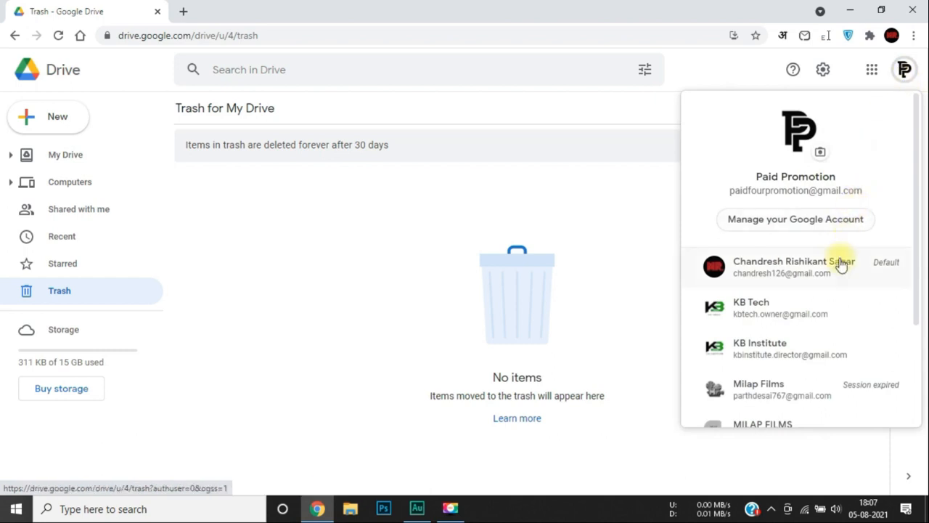
Open another account's Drive, close that tab, then reopen and dismiss the accounts panel.
click(840, 327)
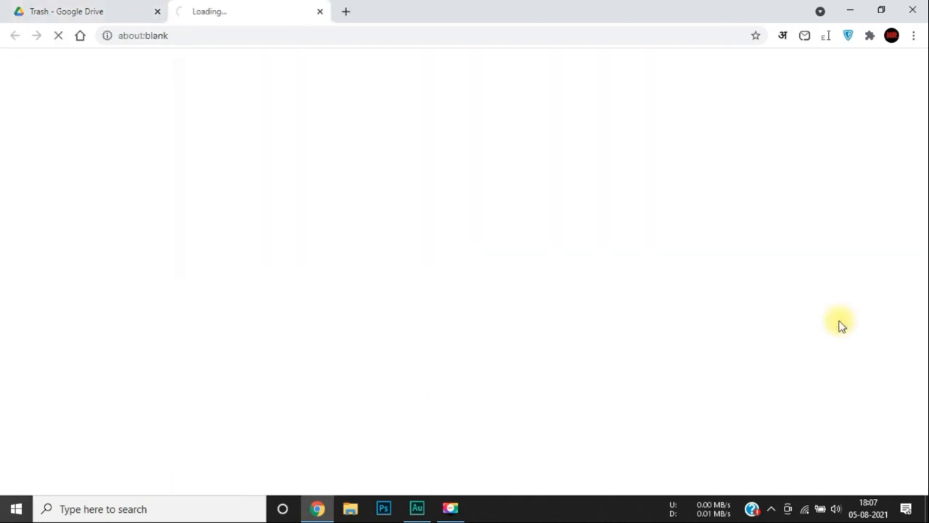
key(ctrl+w)
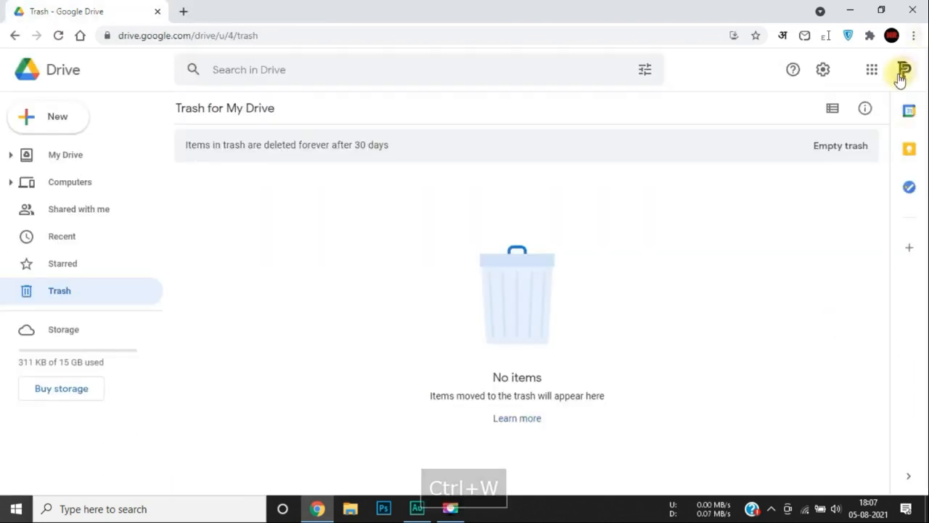
click(900, 78)
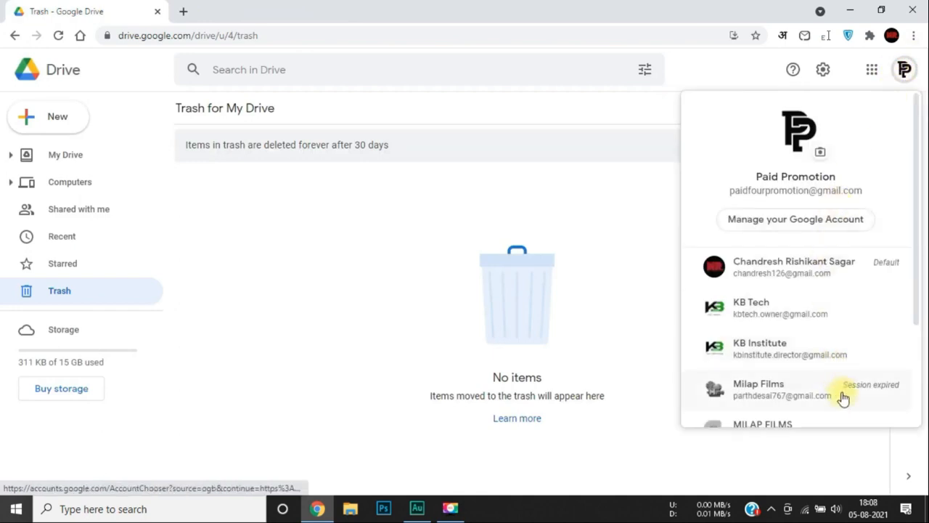
scroll(842, 391, down, 2)
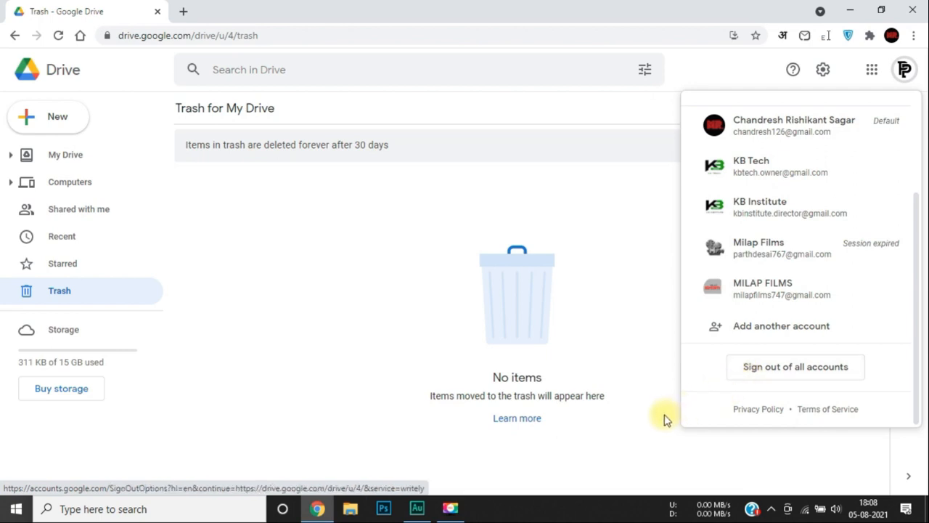
click(639, 349)
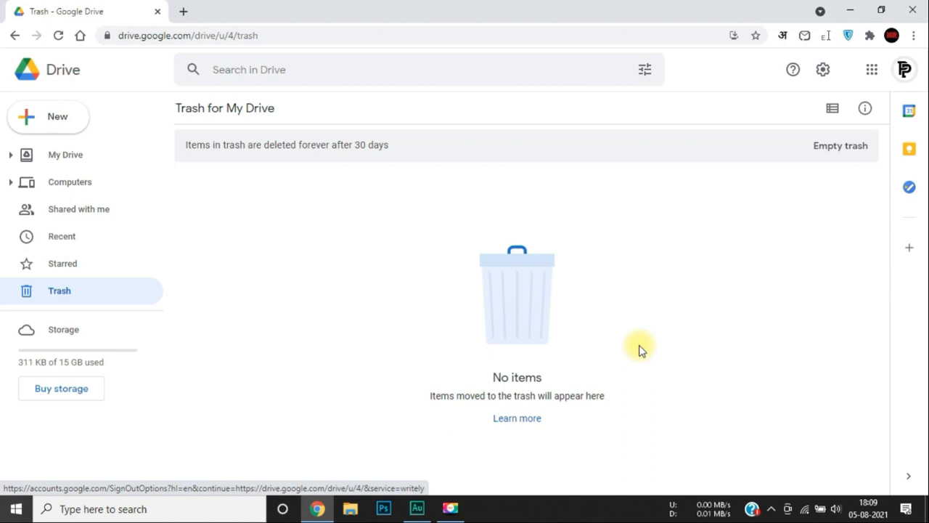
Upload KB TECH JPEG.jpg from the desktop KB folder and view it in My Drive.
click(29, 117)
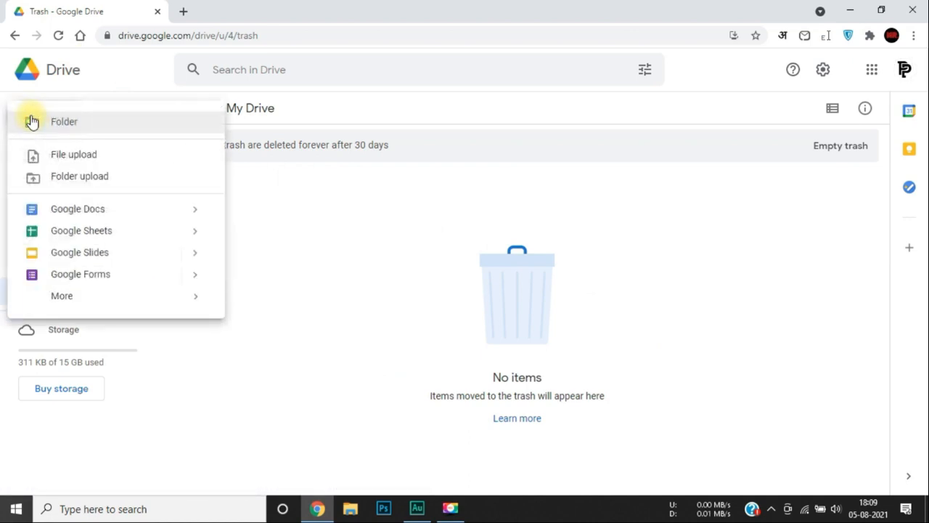
click(92, 160)
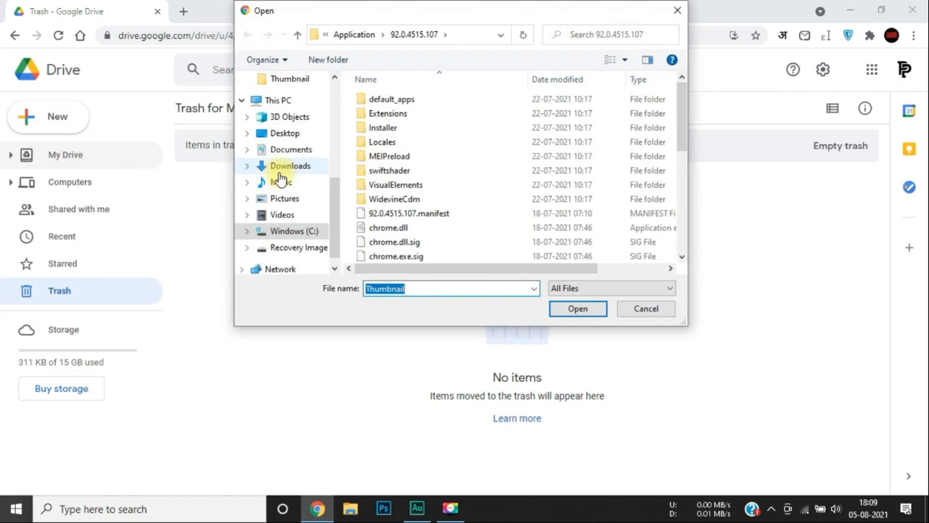
scroll(246, 152, up, 3)
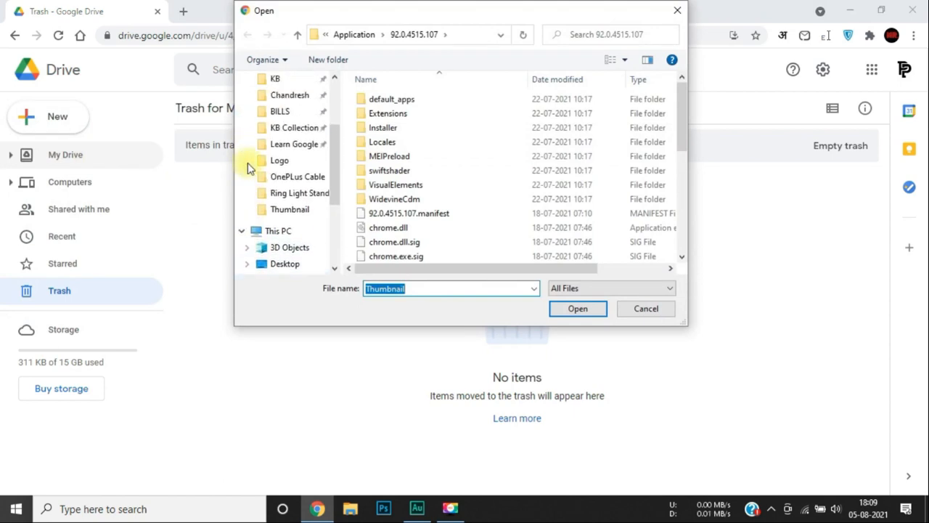
scroll(298, 141, up, 3)
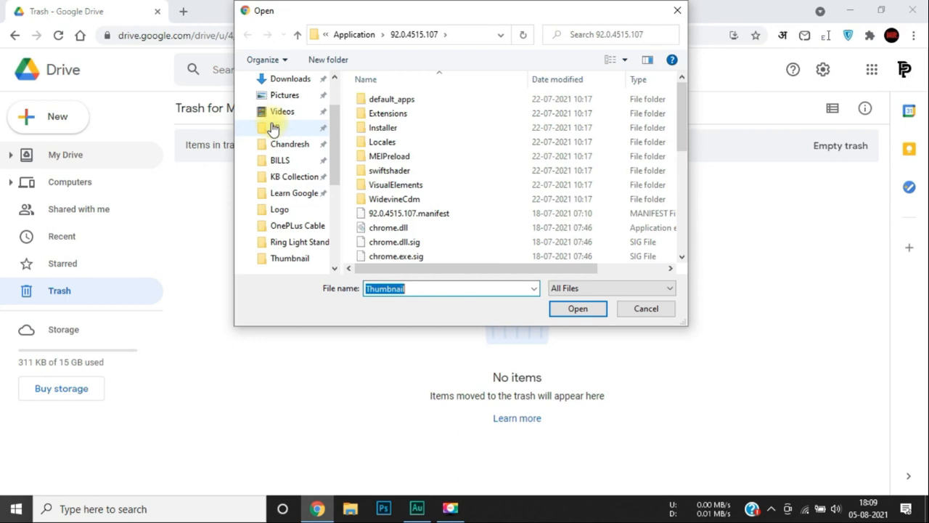
click(273, 128)
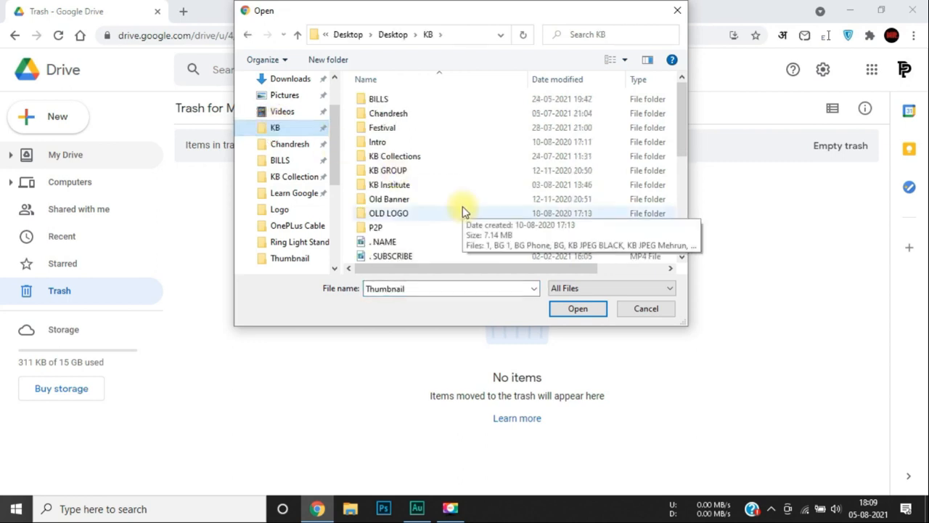
scroll(464, 211, down, 3)
click(390, 129)
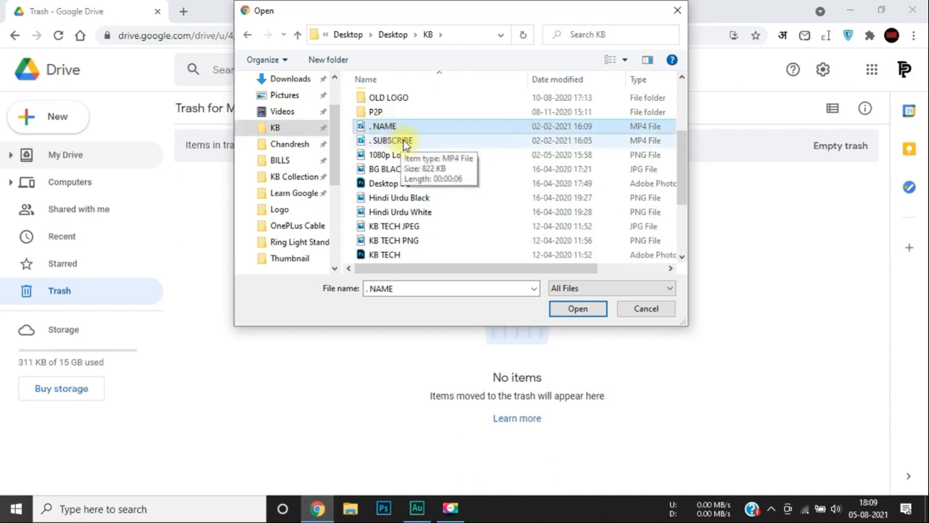
ctrl+click(405, 143)
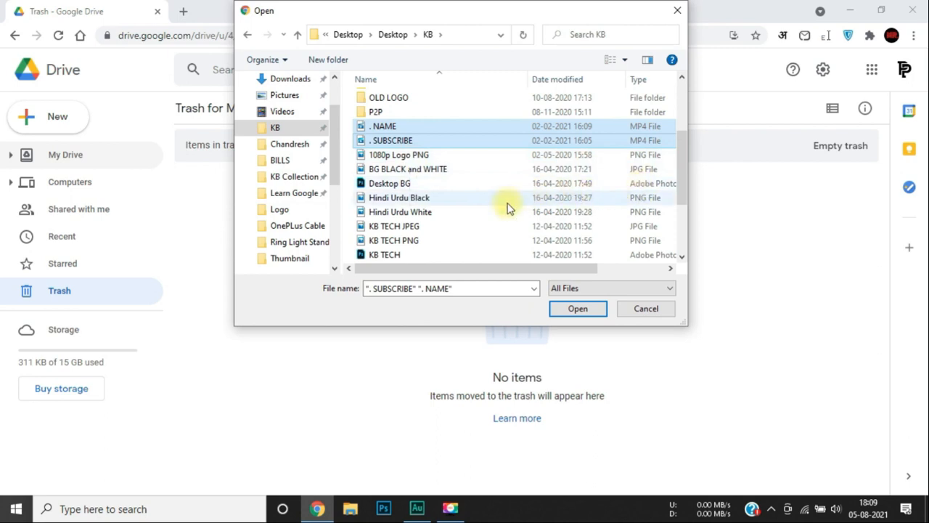
click(426, 228)
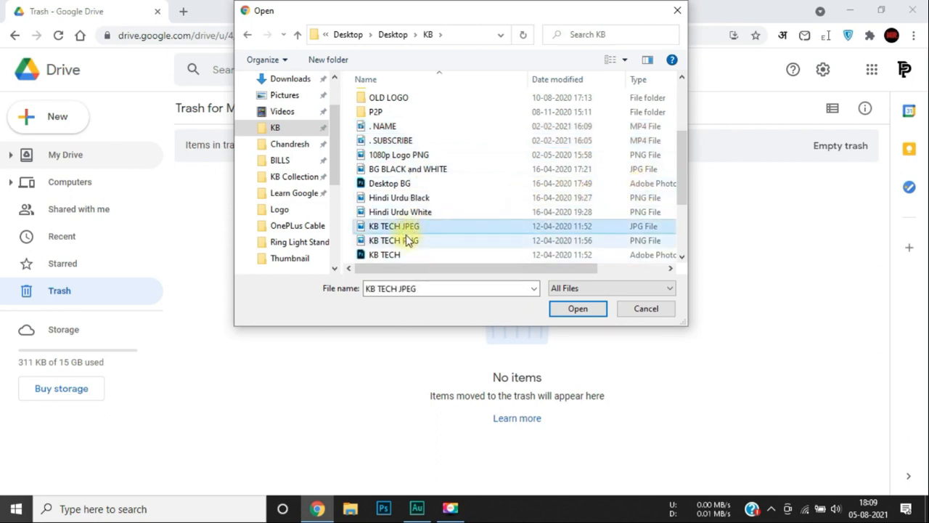
double_click(407, 232)
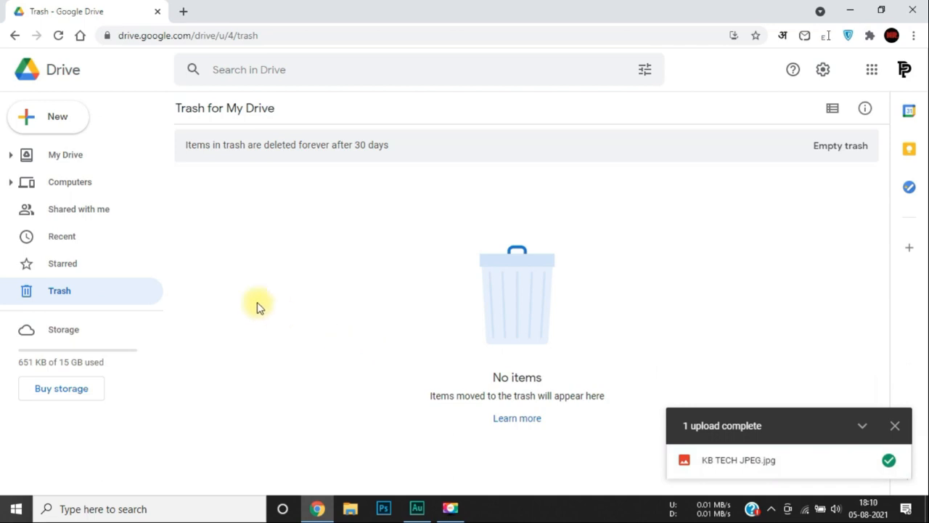
click(48, 158)
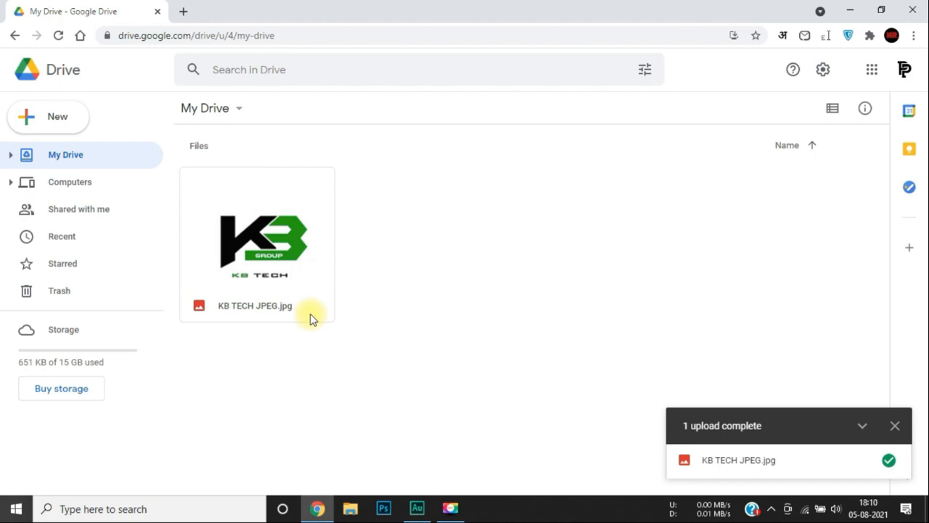
Start a file upload from the KB folder, where . NAME gets dragged into P2P and view layouts are cycled.
click(55, 117)
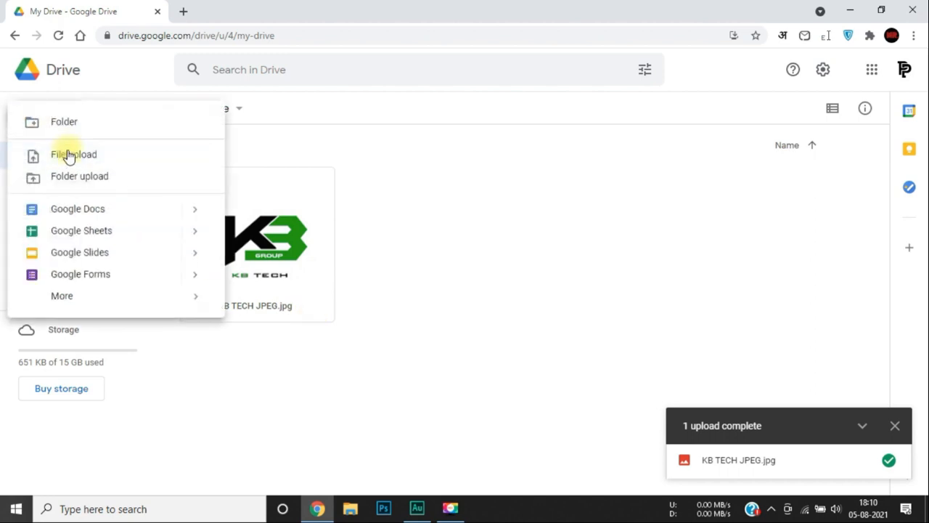
click(65, 154)
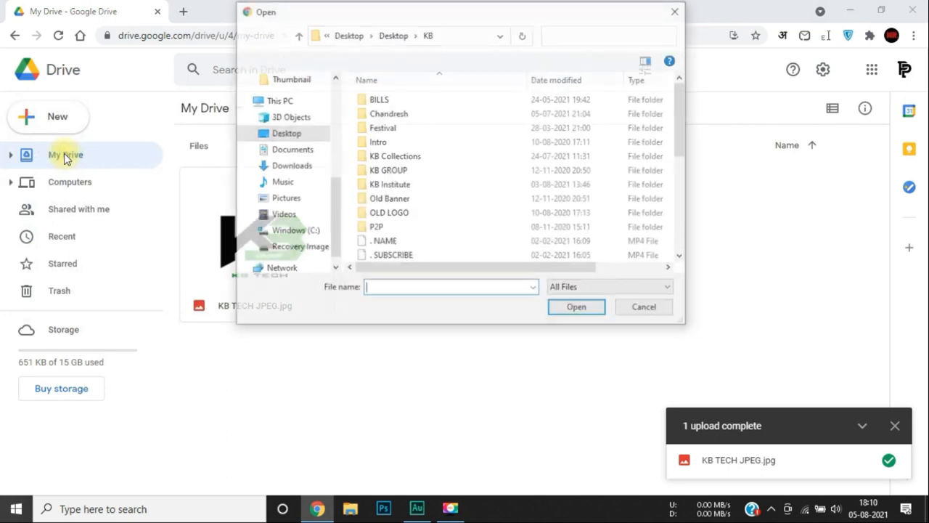
scroll(407, 233, down, 3)
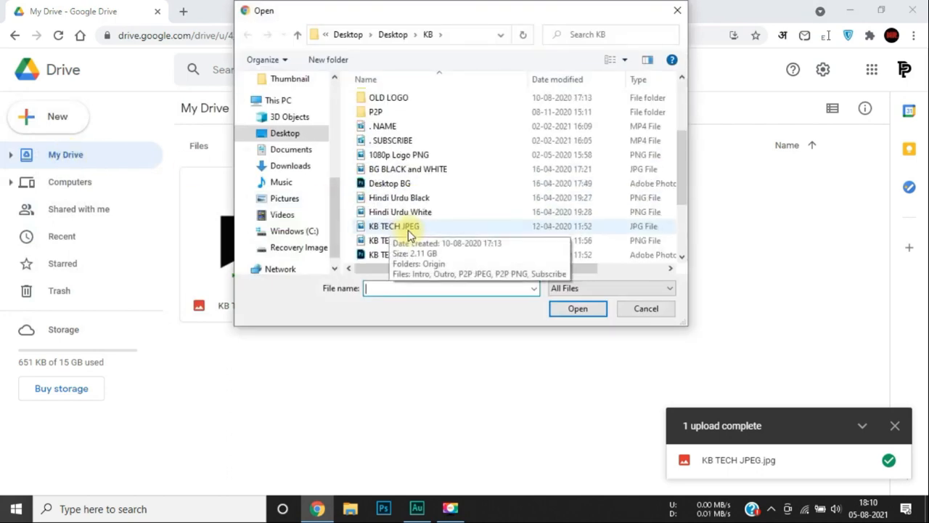
click(398, 126)
ctrl+click(405, 140)
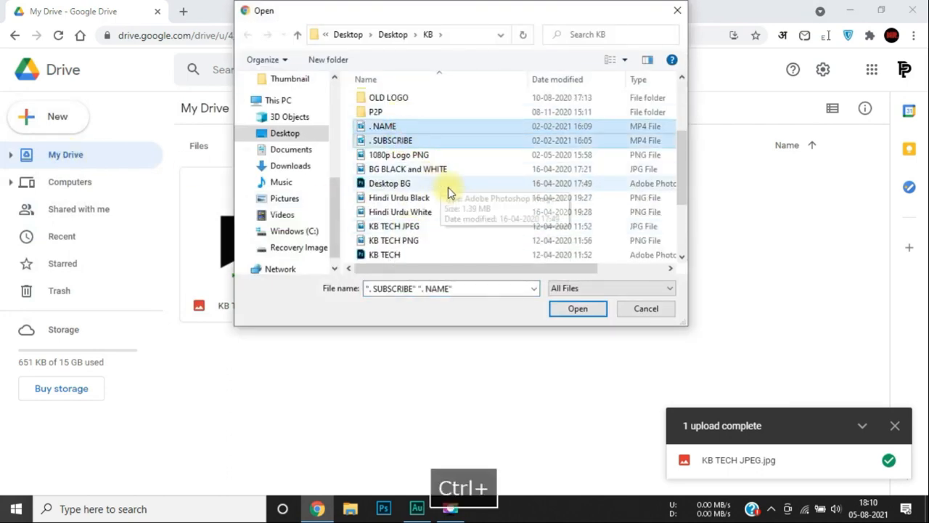
shift+click(440, 211)
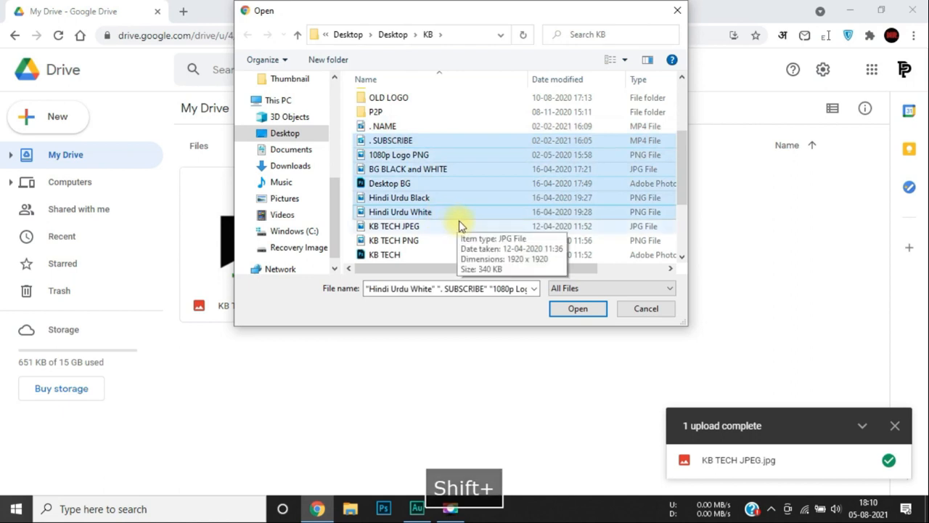
drag(641, 125, 589, 115)
click(608, 60)
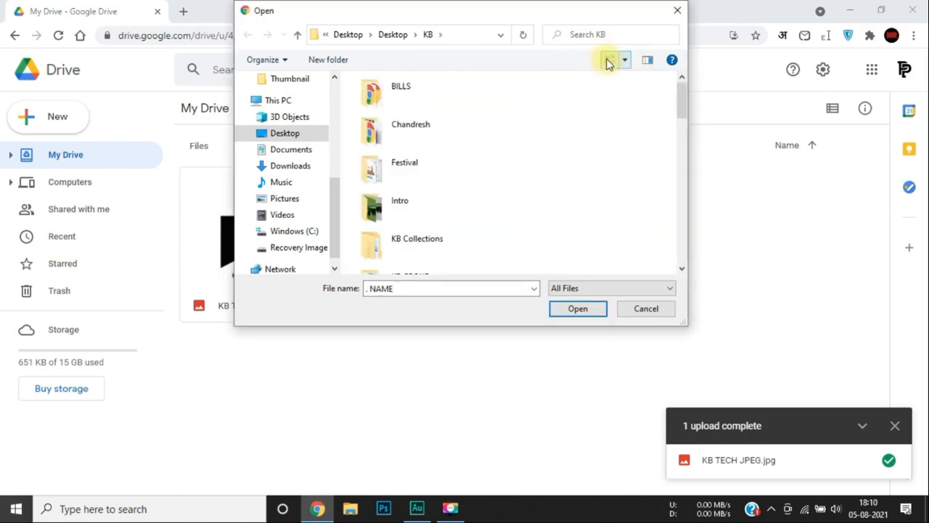
drag(666, 130, 559, 141)
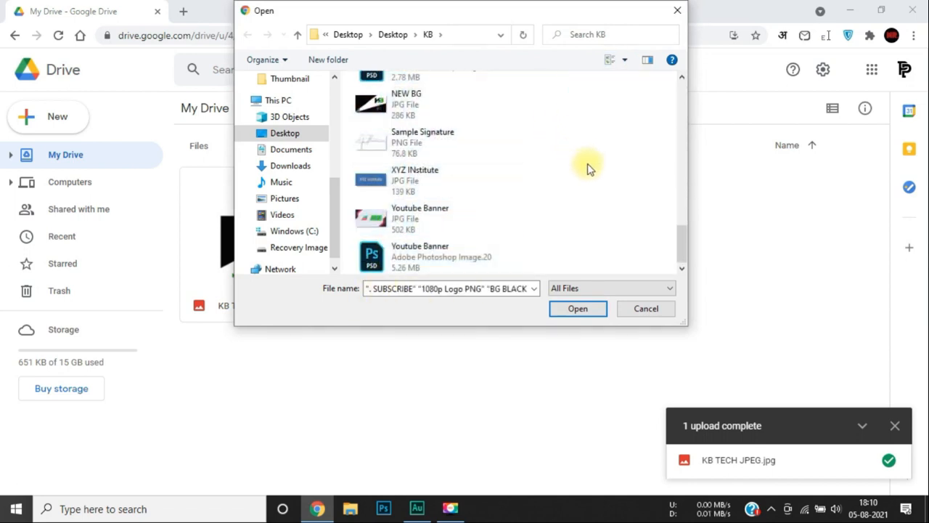
click(608, 64)
click(611, 62)
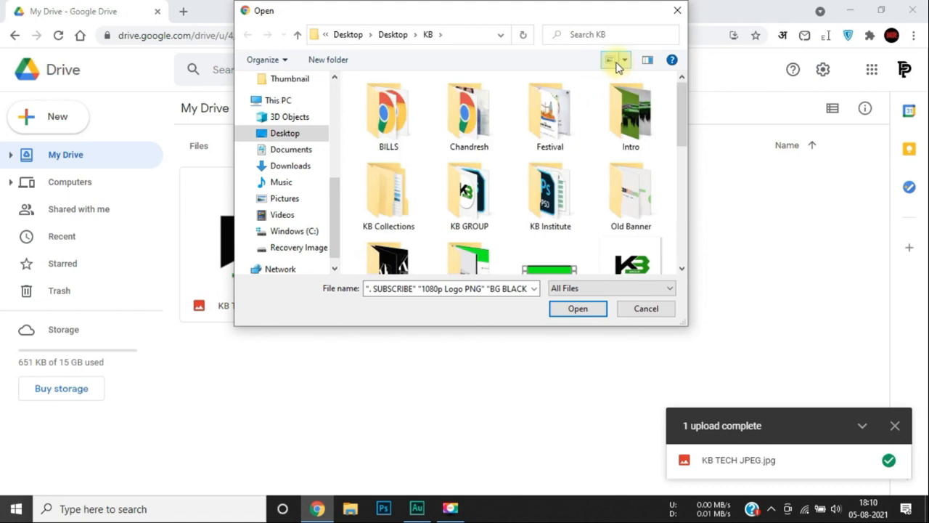
click(615, 65)
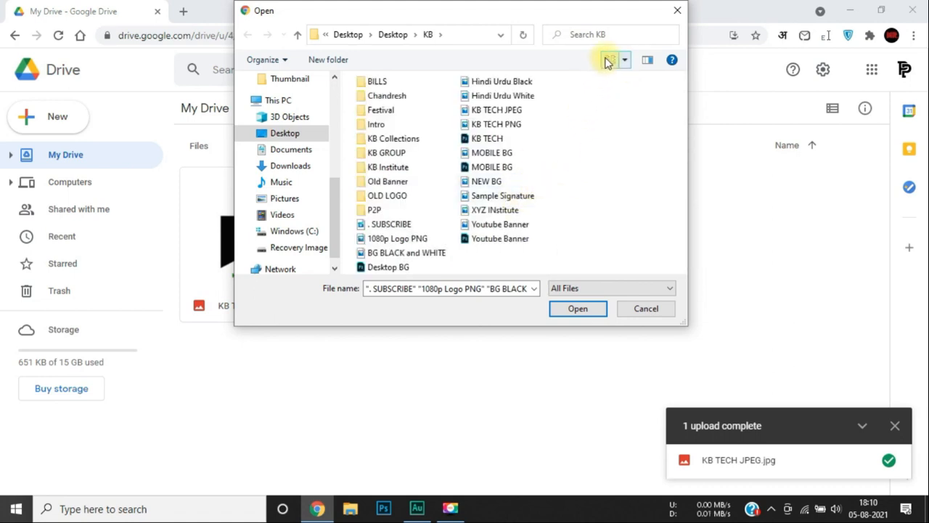
click(608, 61)
Undo the move, upload . NAME.mp4 and . SUBSCRIBE.mp4, and close the uploads panel.
scroll(472, 222, down, 3)
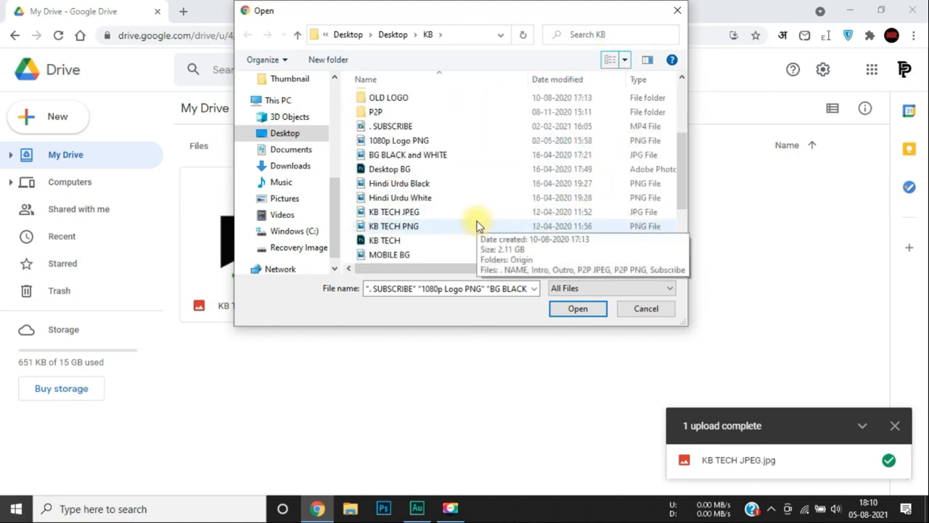
click(406, 127)
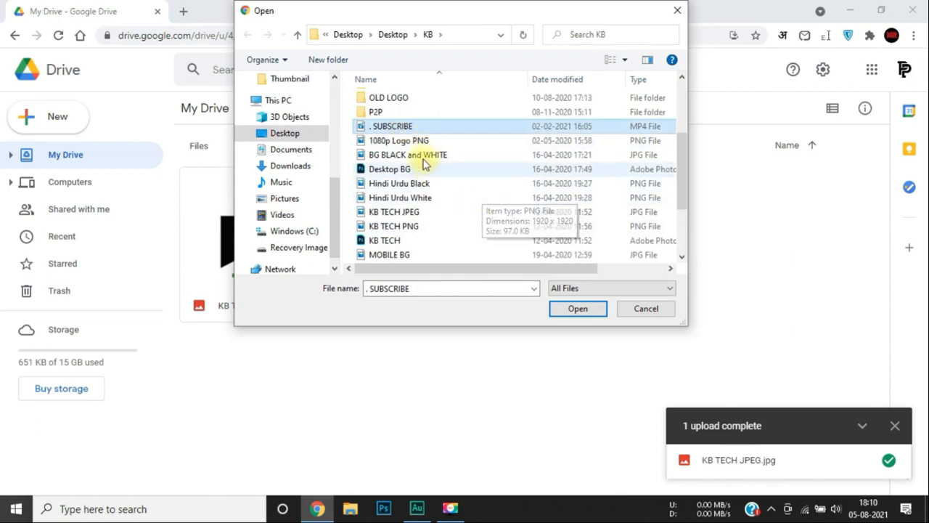
scroll(421, 214, down, 2)
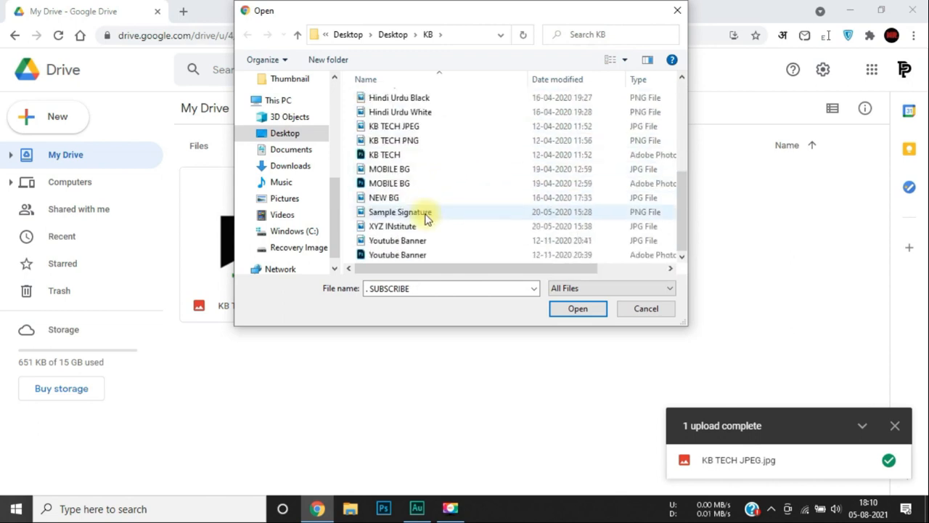
scroll(432, 223, up, 4)
scroll(431, 224, down, 1)
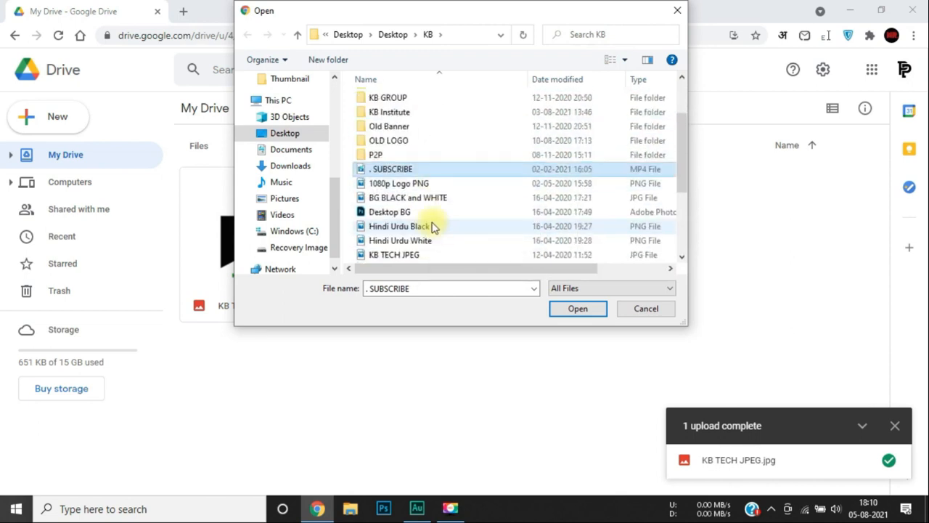
key(ctrl+z)
click(384, 169)
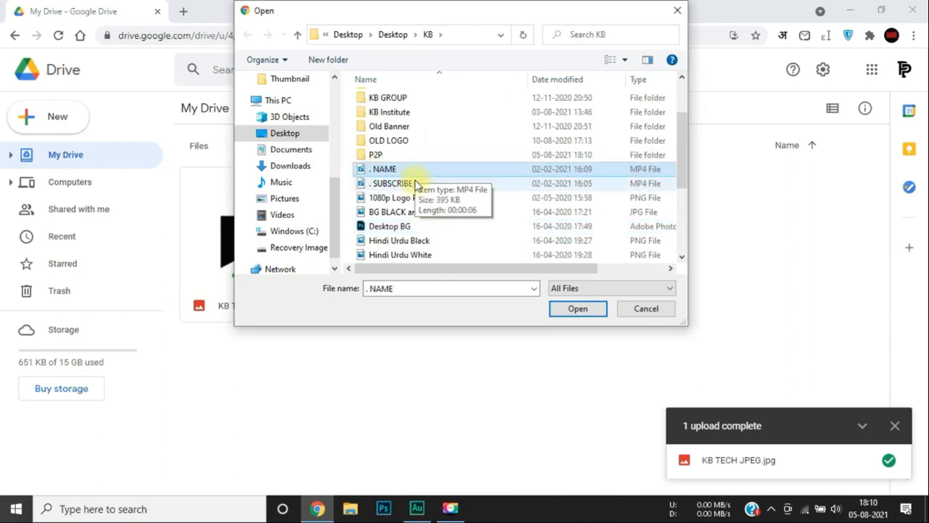
ctrl+click(415, 184)
click(575, 310)
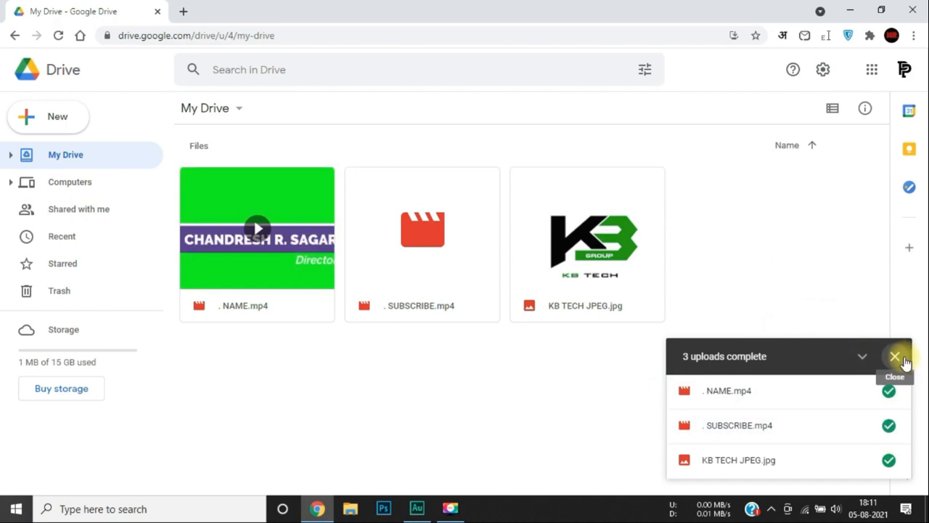
click(900, 359)
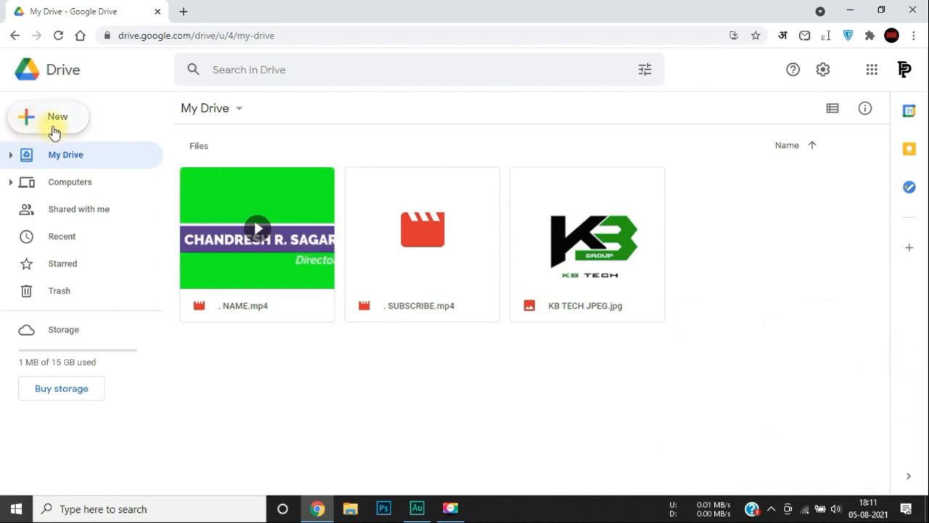
Upload the KB Collections folder, cancel it partway, and close the canceled-upload notice.
click(54, 131)
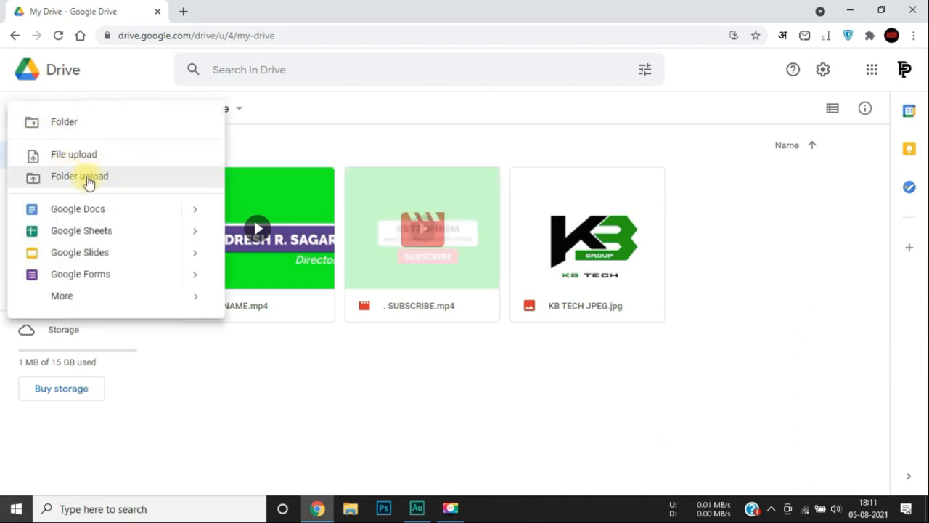
click(91, 183)
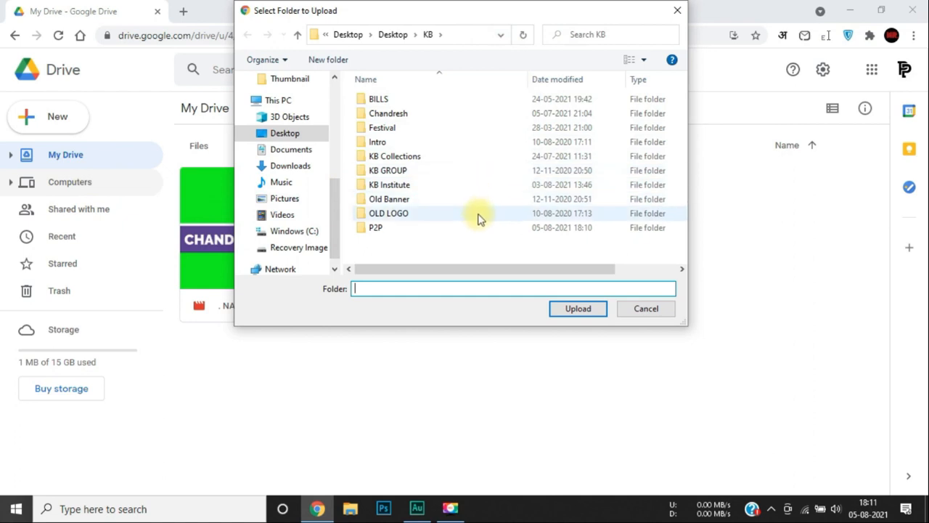
scroll(472, 205, right, 2)
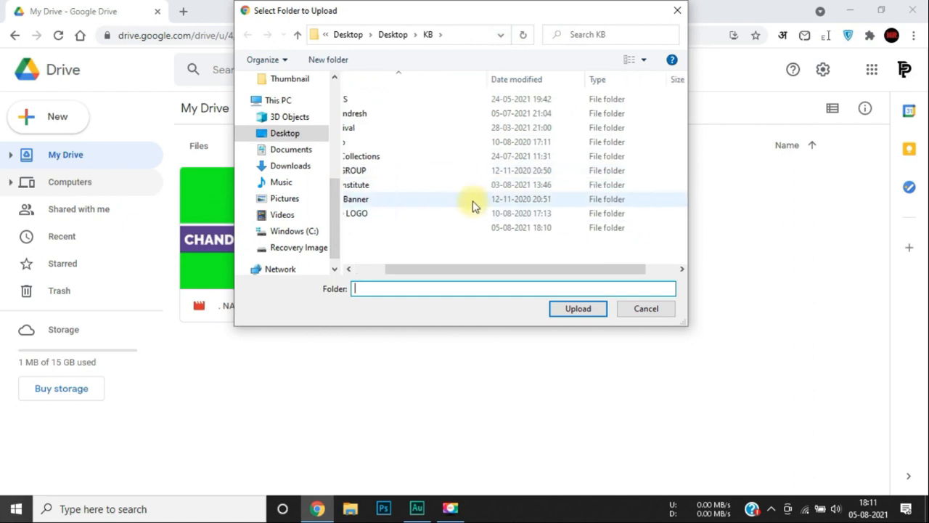
click(363, 270)
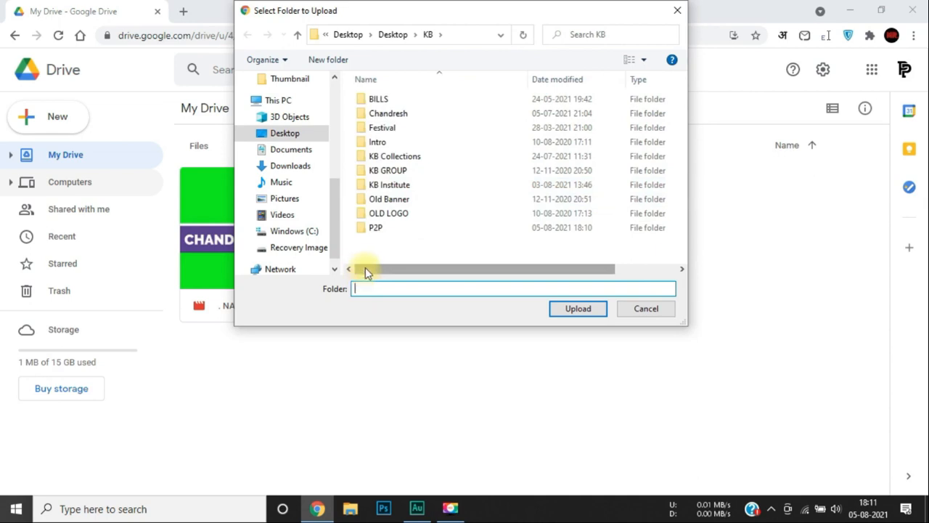
click(406, 158)
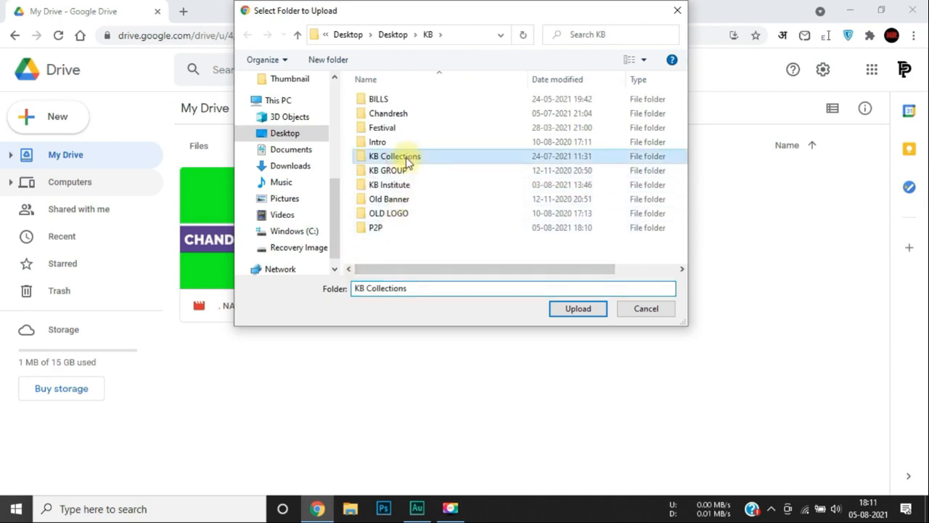
click(577, 309)
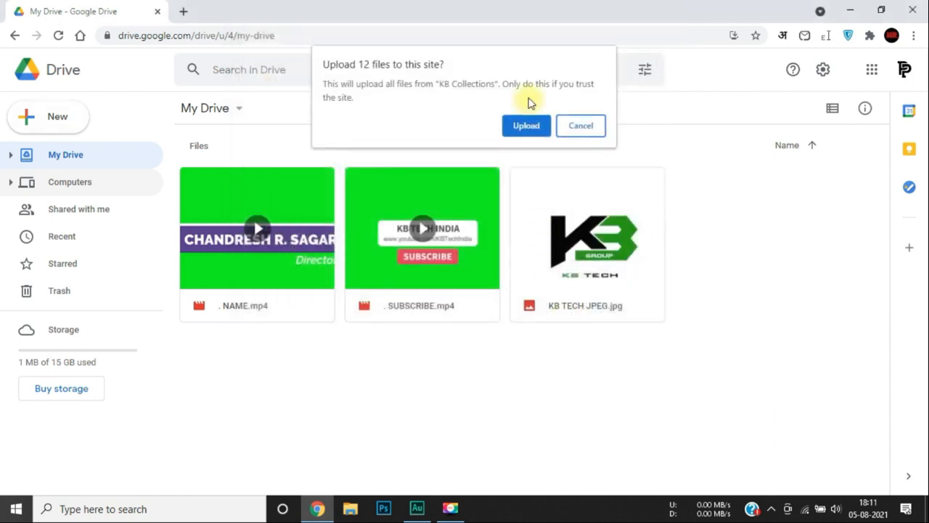
click(526, 124)
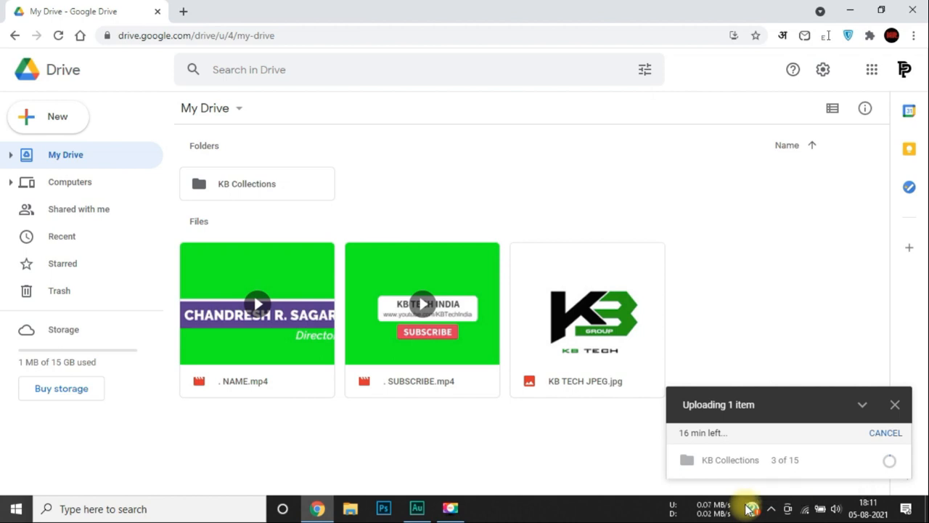
click(881, 435)
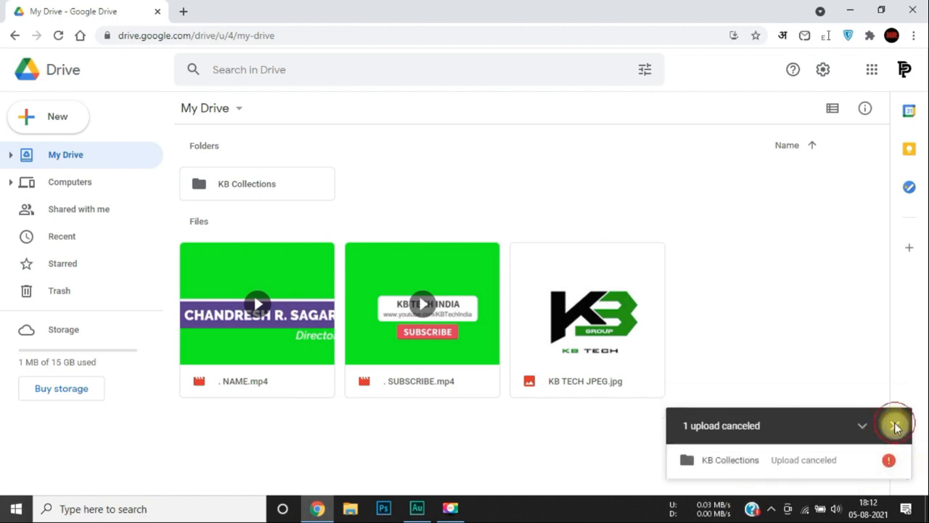
click(895, 425)
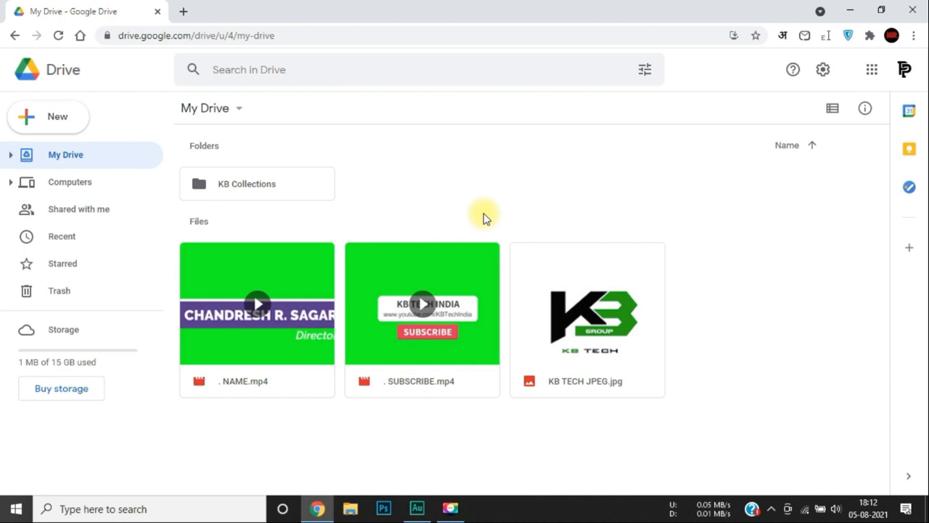
Create a new folder named 'Sample 1' in My Drive.
click(49, 120)
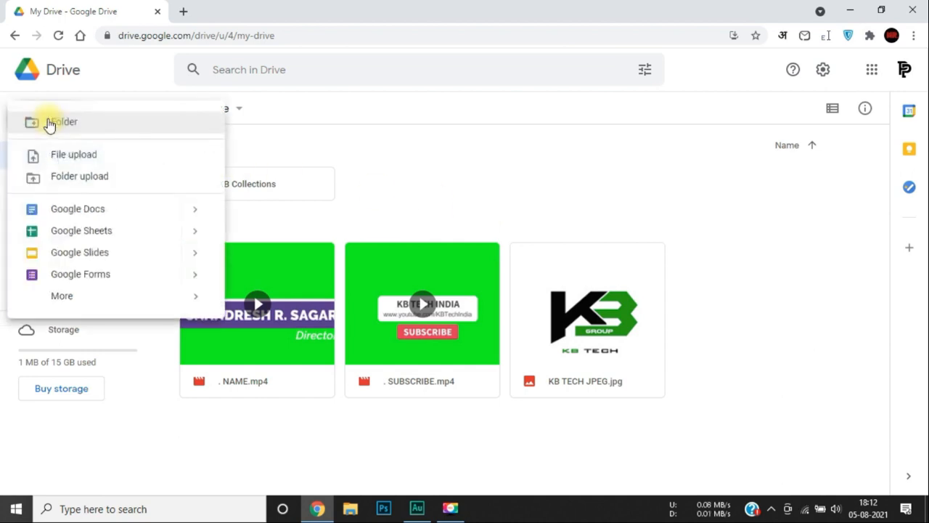
click(317, 170)
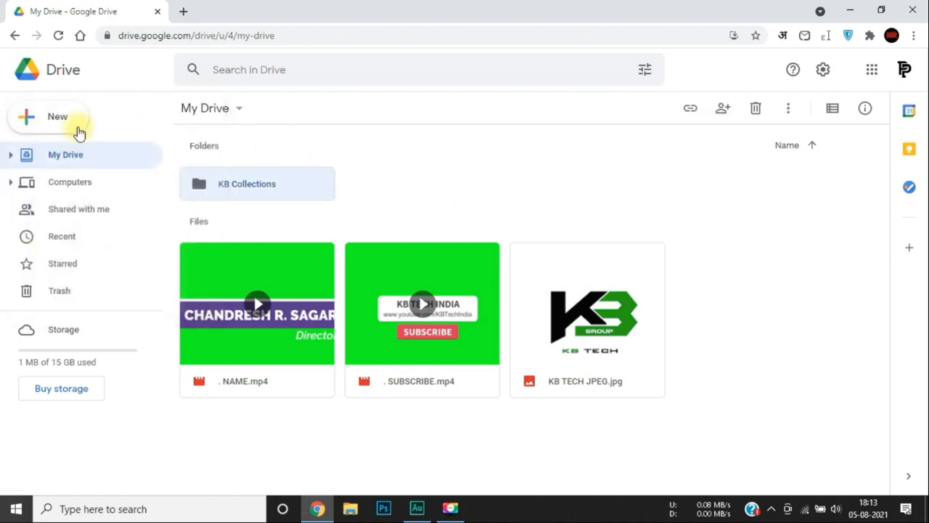
click(64, 122)
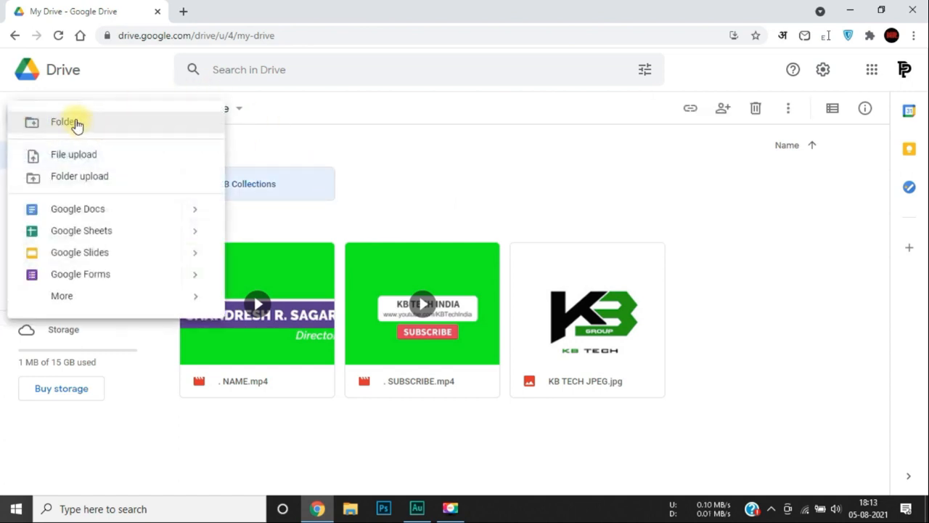
click(76, 123)
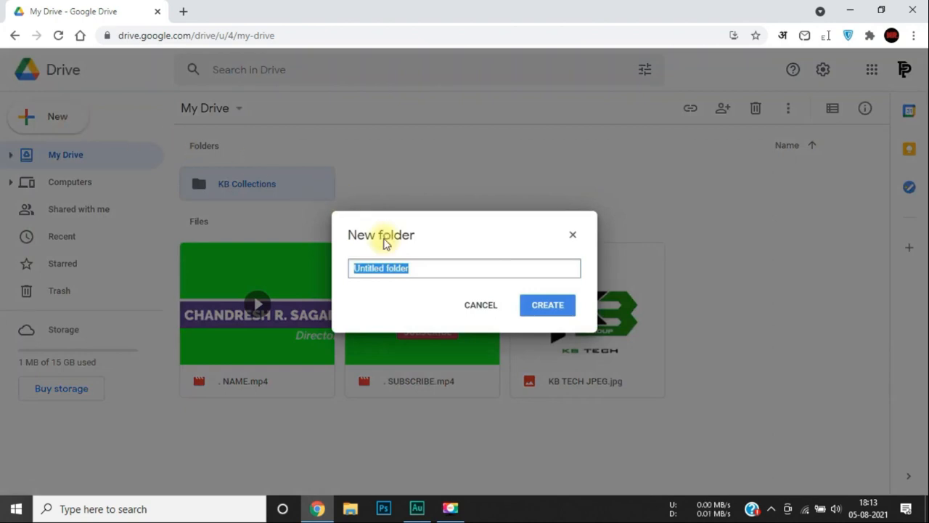
text(Sample 1)
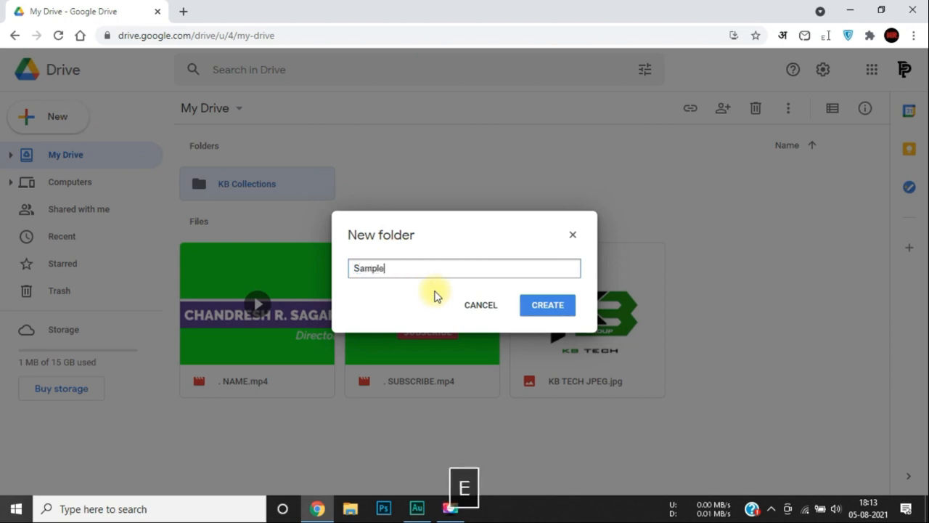
click(551, 307)
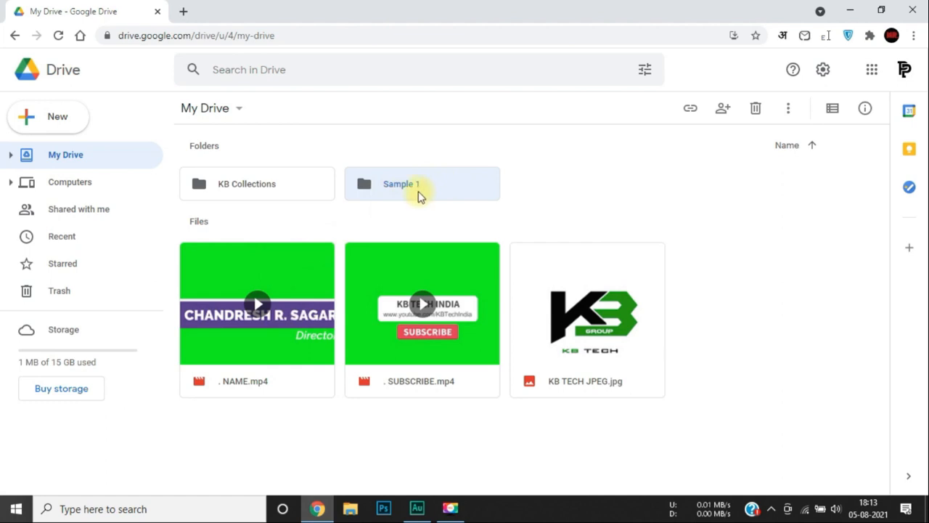
Open the Sample 1 folder and begin a single-file upload into it.
double_click(442, 193)
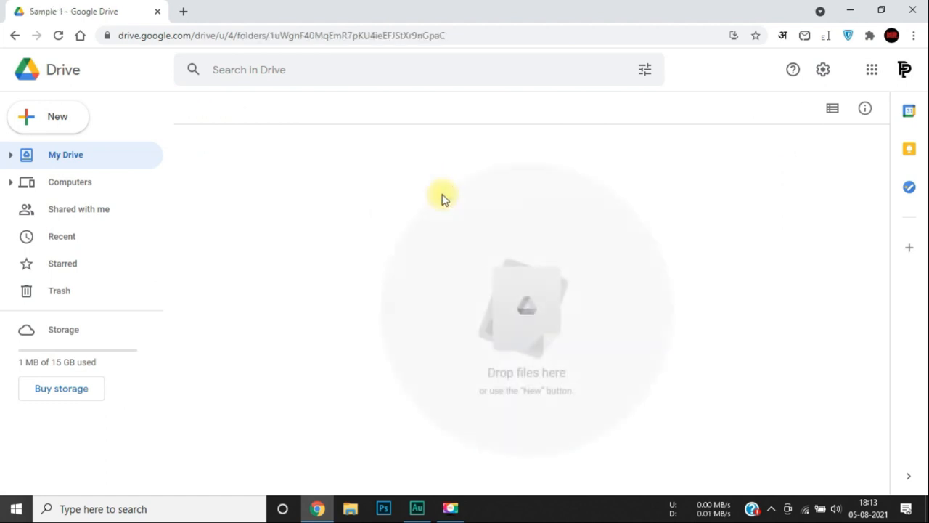
click(222, 118)
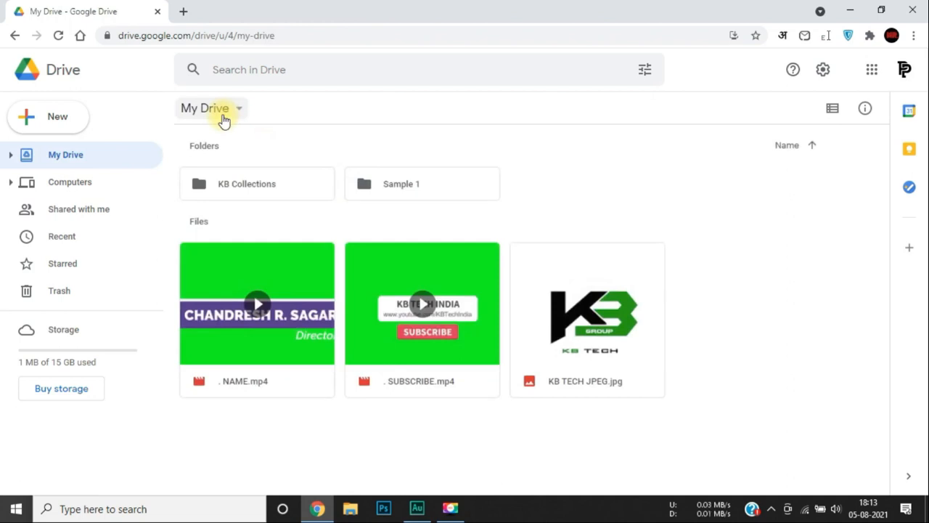
double_click(385, 190)
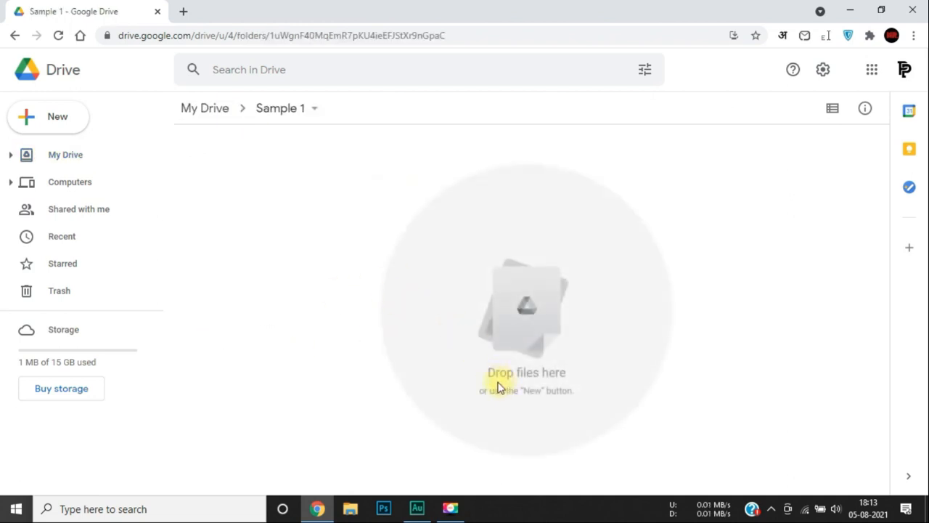
click(40, 118)
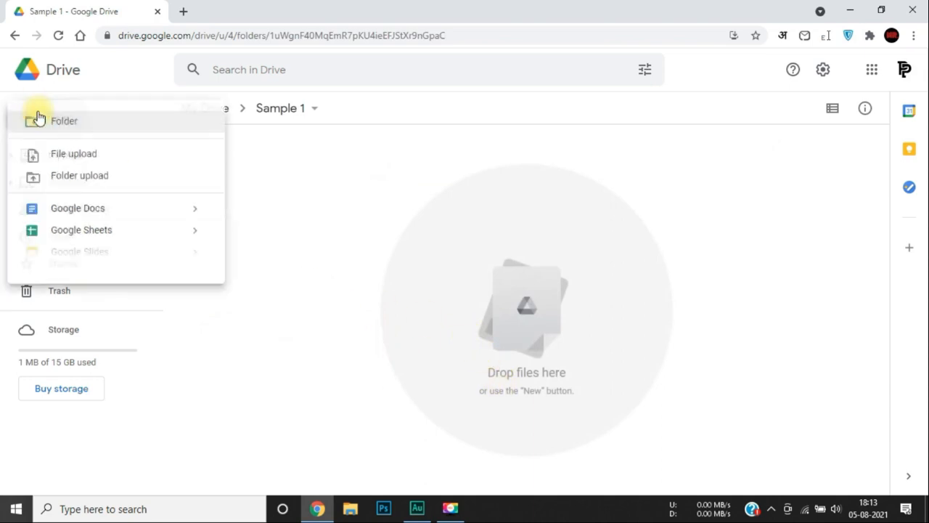
click(74, 155)
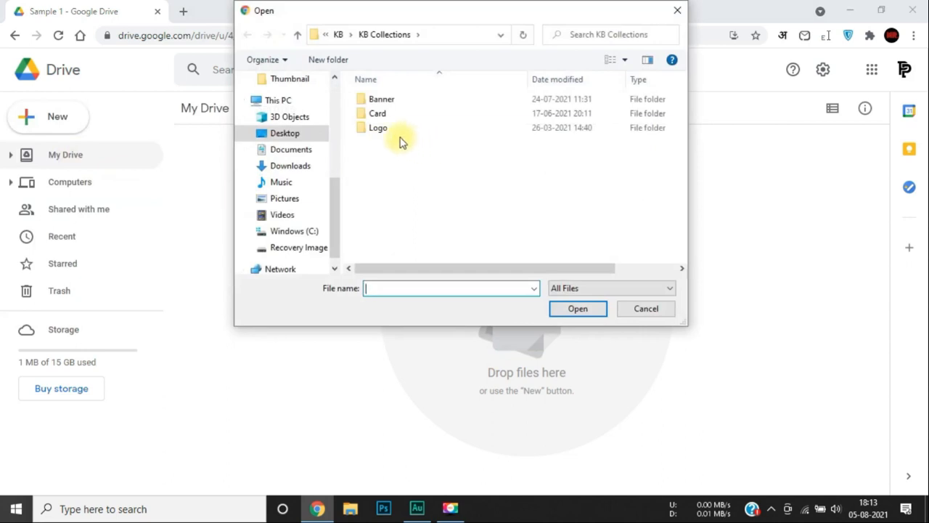
Upload Red PNG.png from the Logo folder into the Sample 1 folder.
double_click(379, 132)
click(468, 210)
double_click(468, 211)
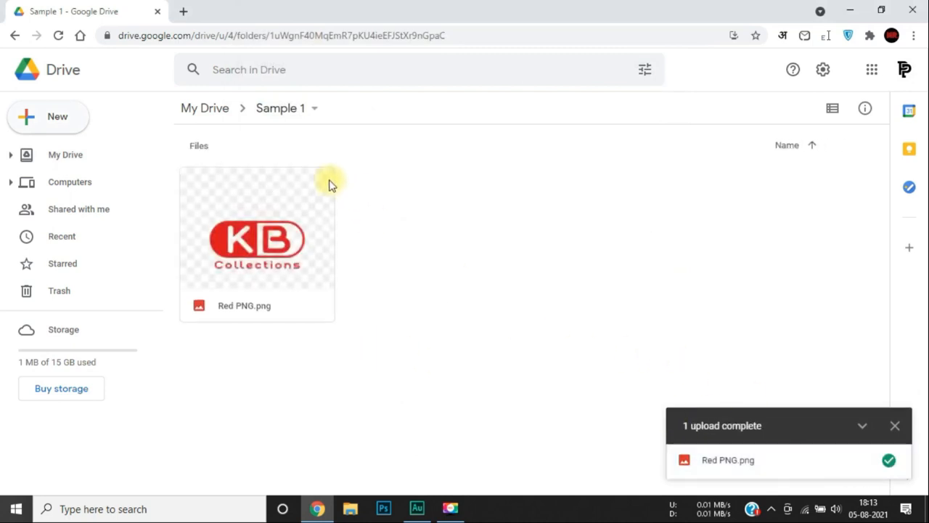
Confirm Red PNG.png appears inside Sample 1, then go back to My Drive.
click(221, 116)
double_click(404, 195)
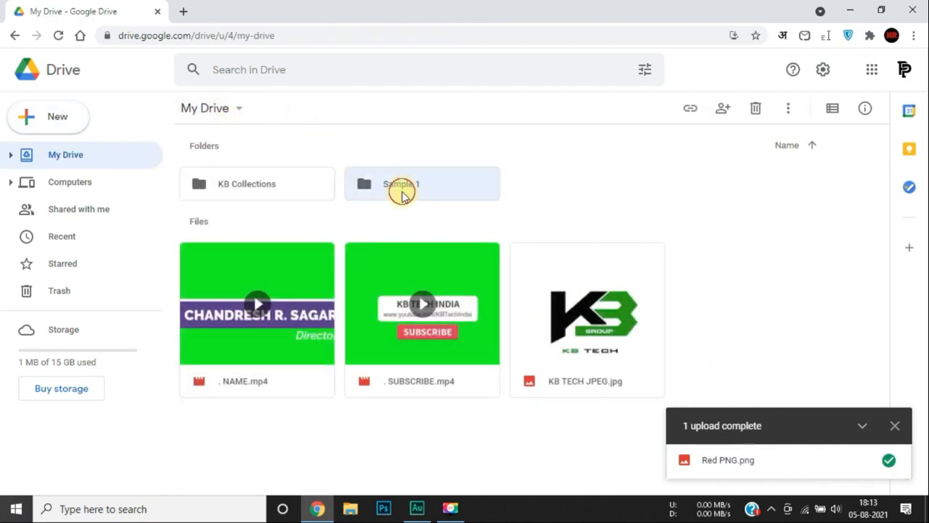
click(215, 113)
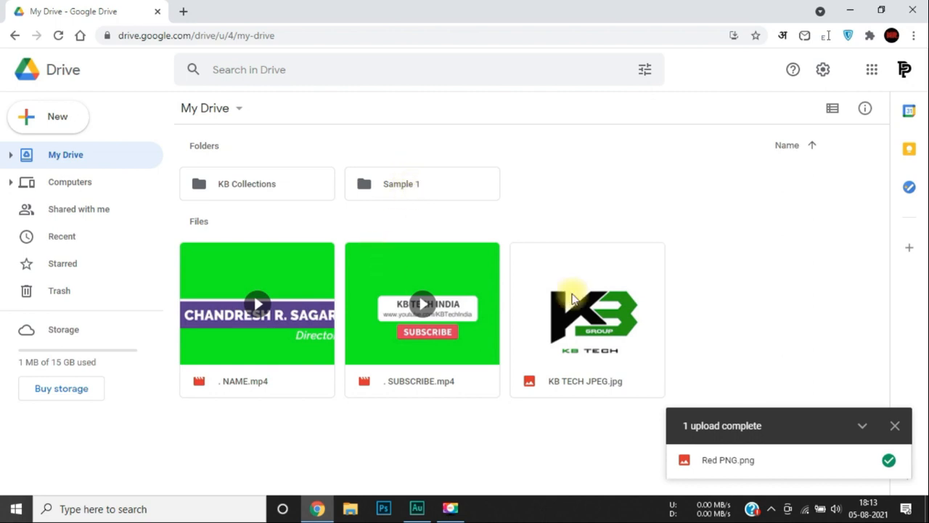
Move SUBSCRIBE.mp4 and KB TECH JPEG.jpg into Sample 1, redoing an undone first attempt.
drag(577, 312, 390, 181)
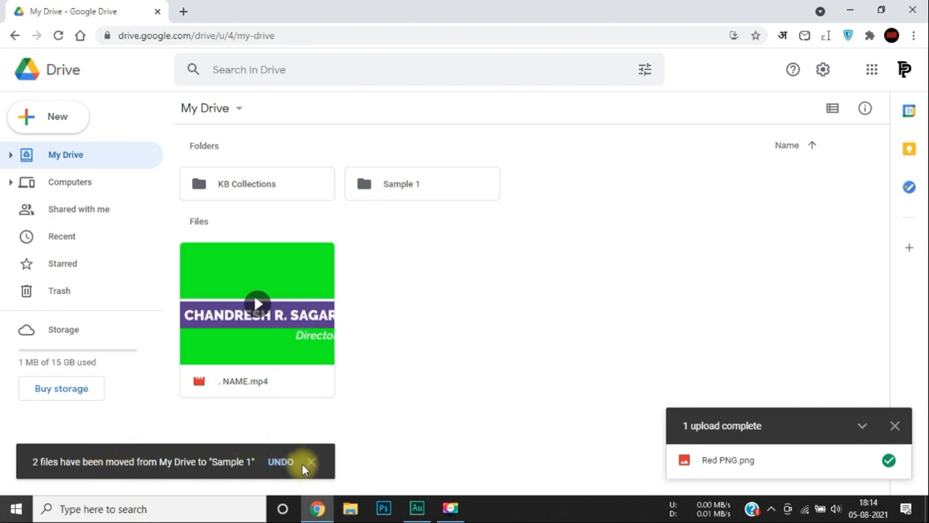
click(282, 466)
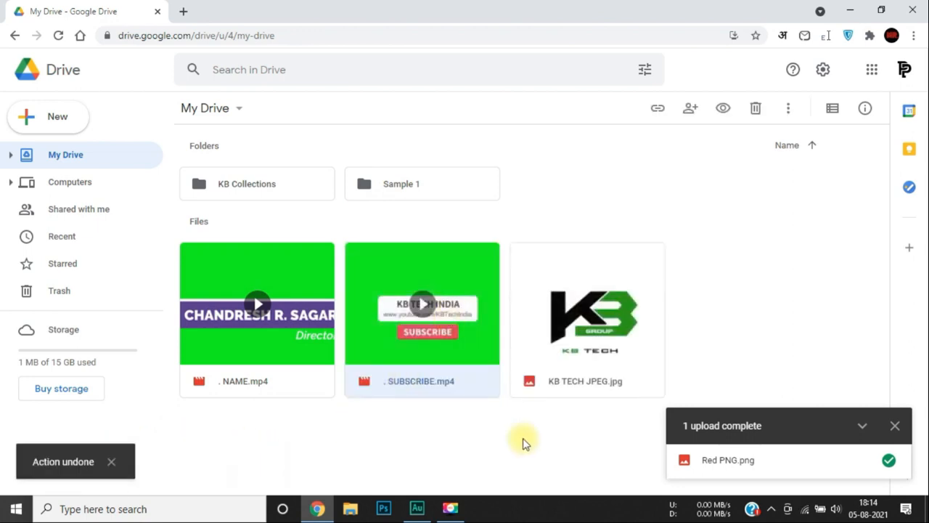
click(439, 448)
drag(519, 415, 411, 169)
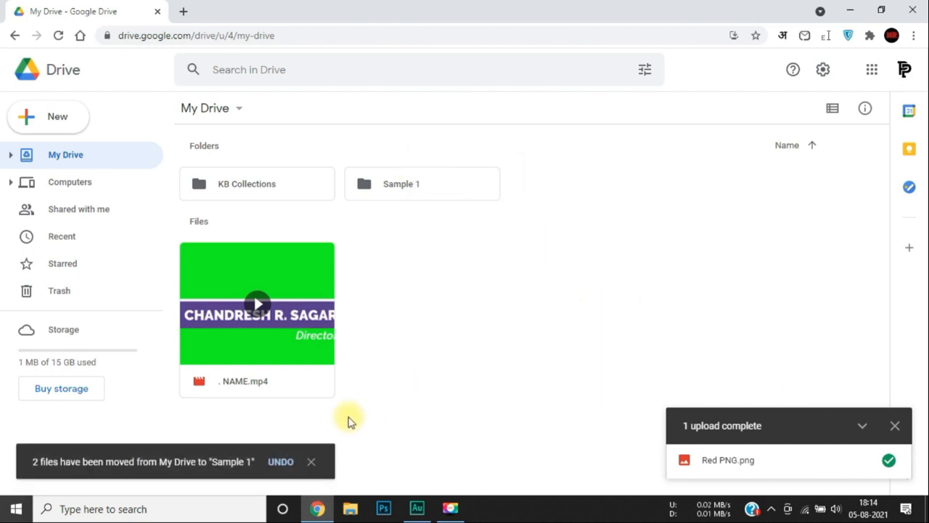
click(311, 463)
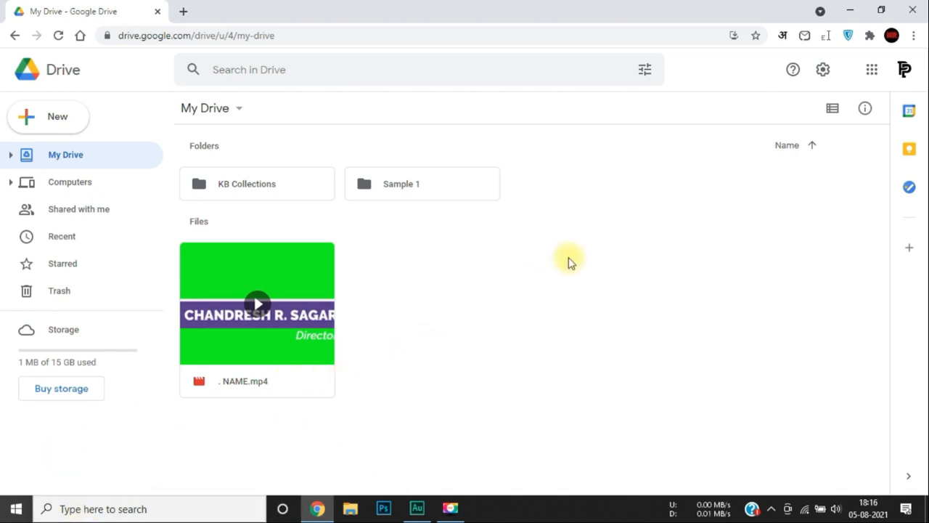
Get Backup and Sync for Windows via Drive settings and agree to download the installer.
click(825, 76)
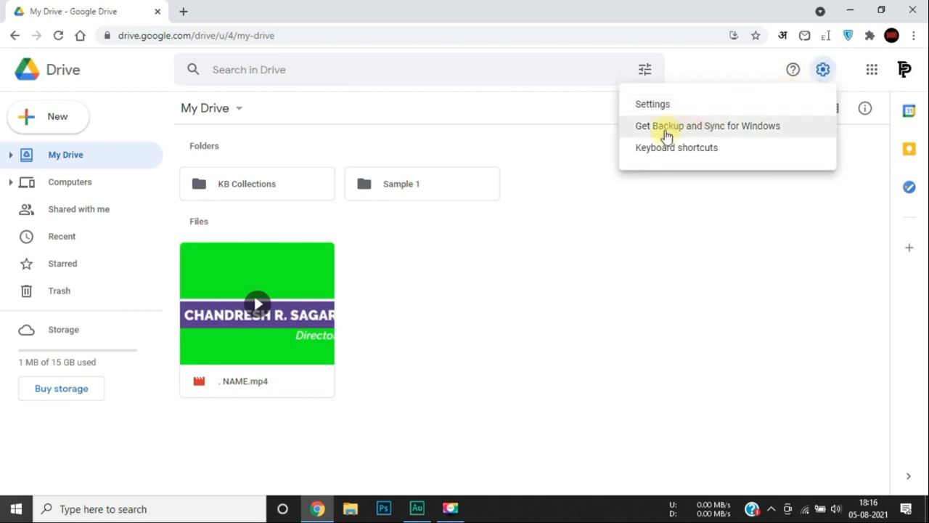
click(708, 130)
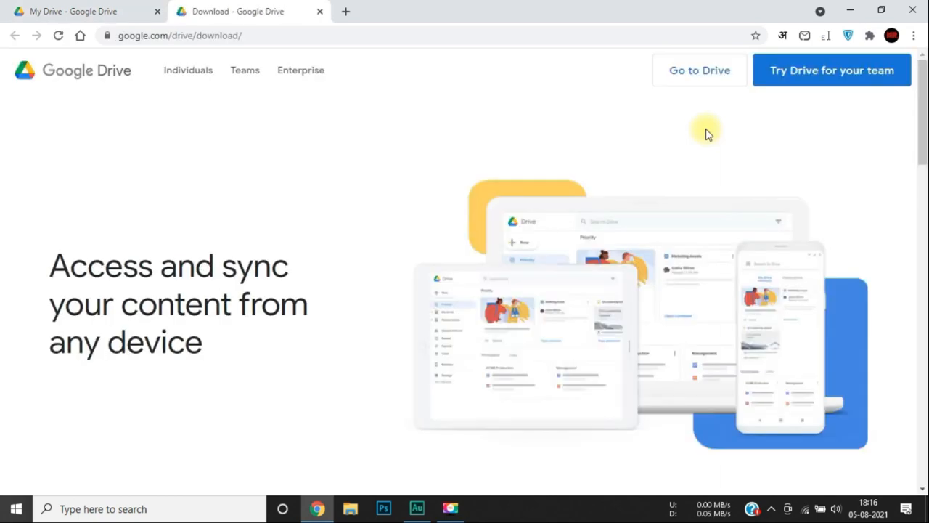
scroll(409, 297, down, 5)
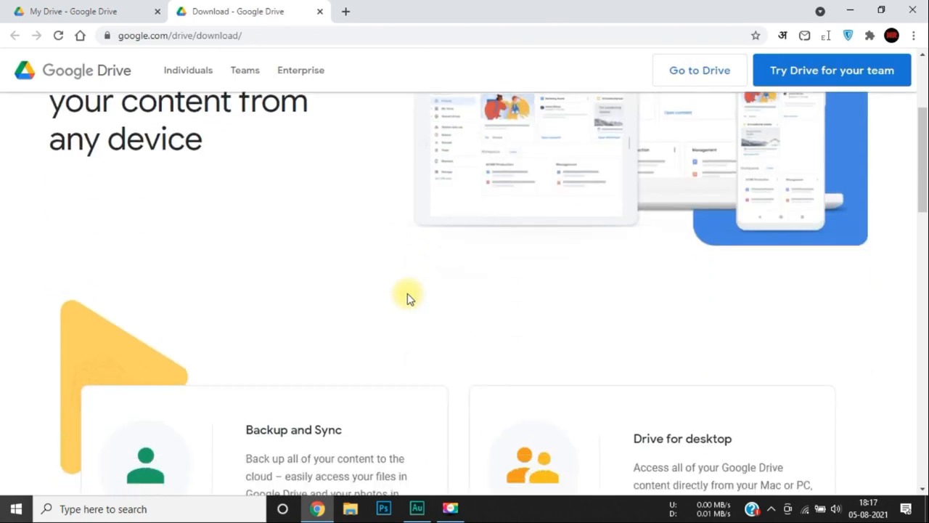
scroll(408, 297, down, 1)
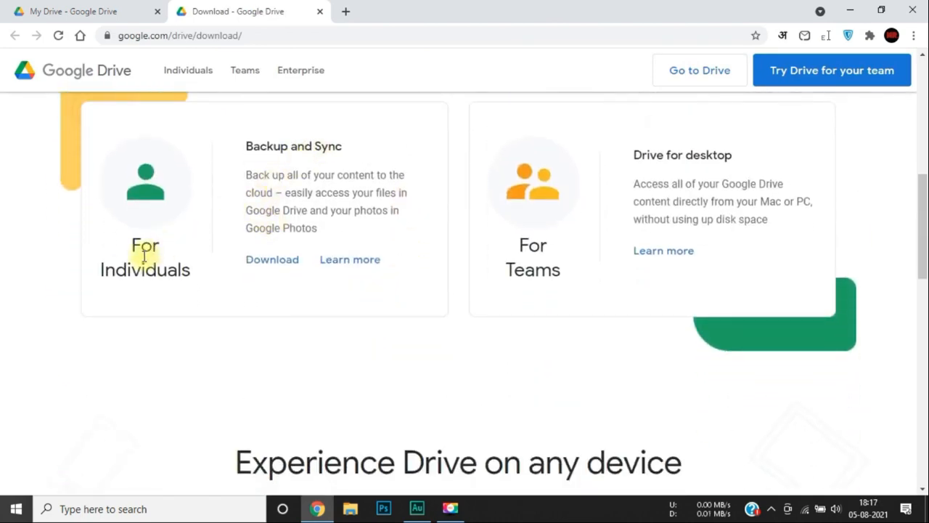
click(272, 259)
click(581, 331)
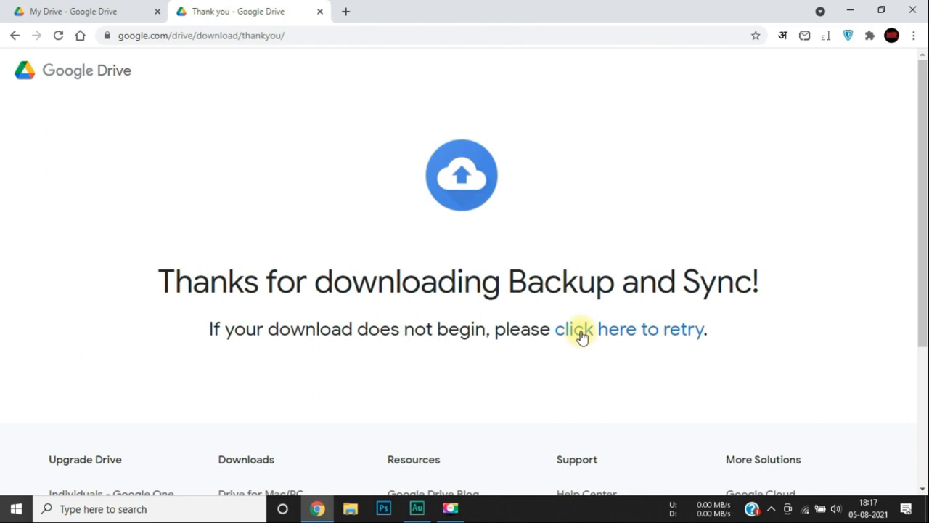
Run and allow the installbackupandsync installer from Downloads > Programs in File Explorer.
click(349, 509)
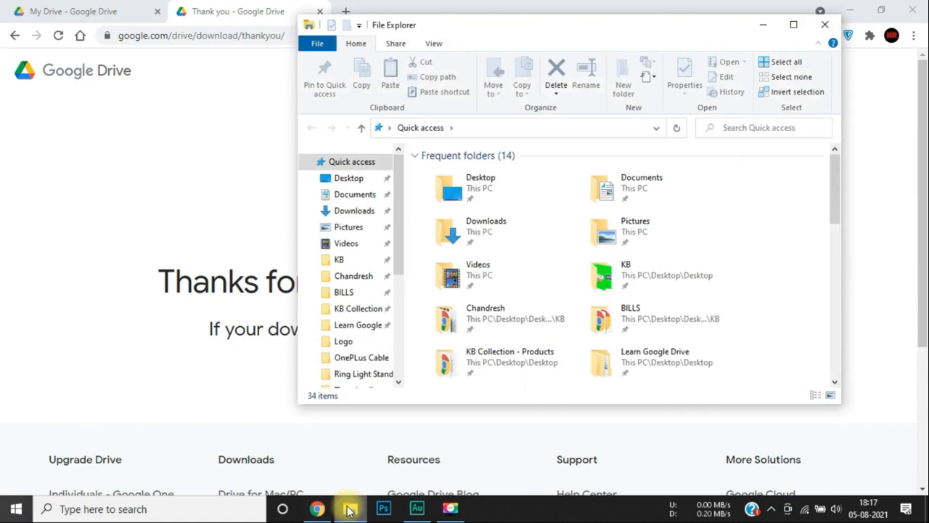
click(352, 211)
double_click(458, 301)
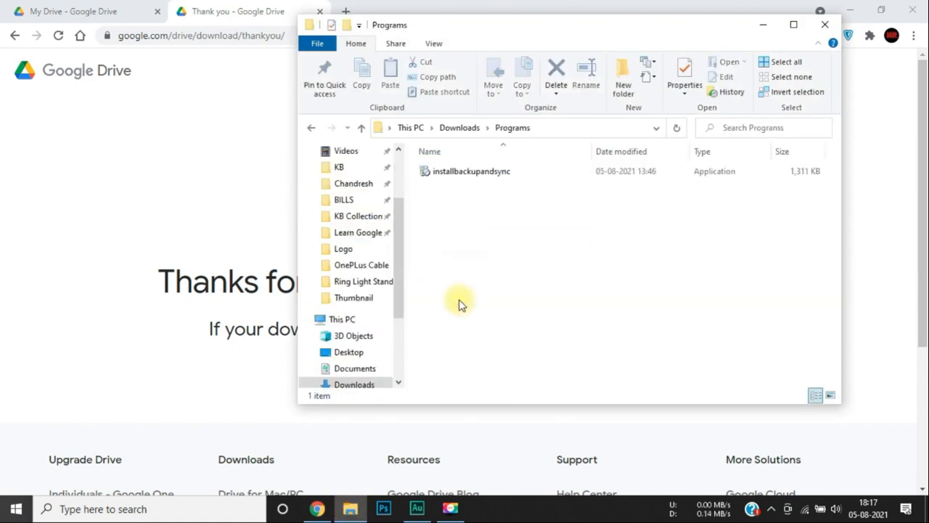
click(482, 173)
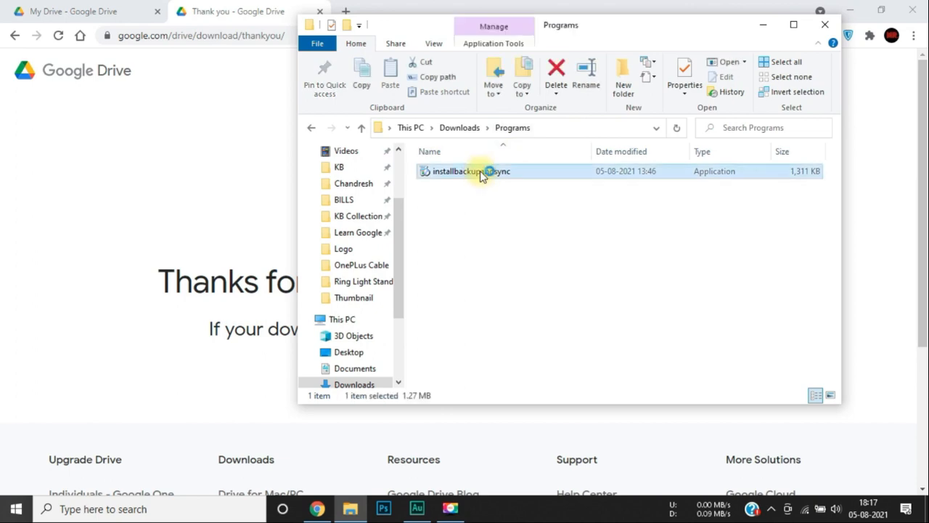
double_click(482, 175)
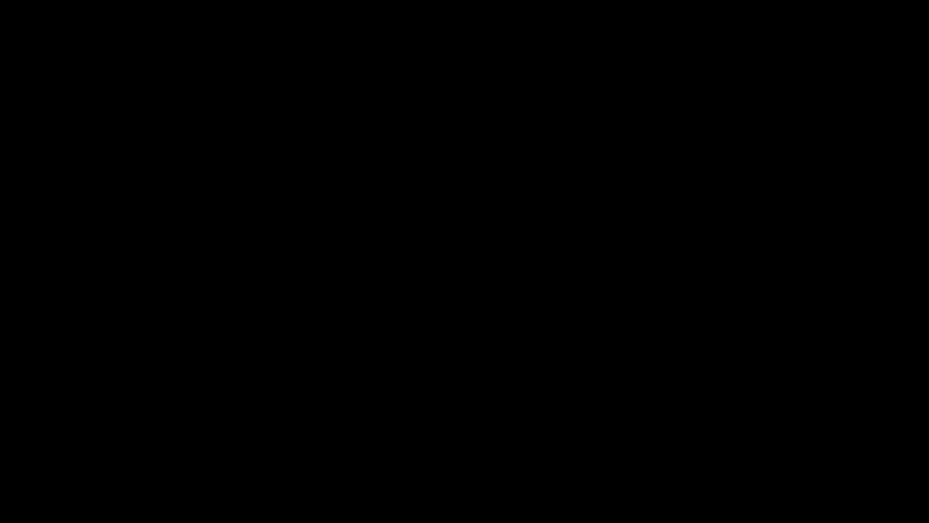
click(380, 352)
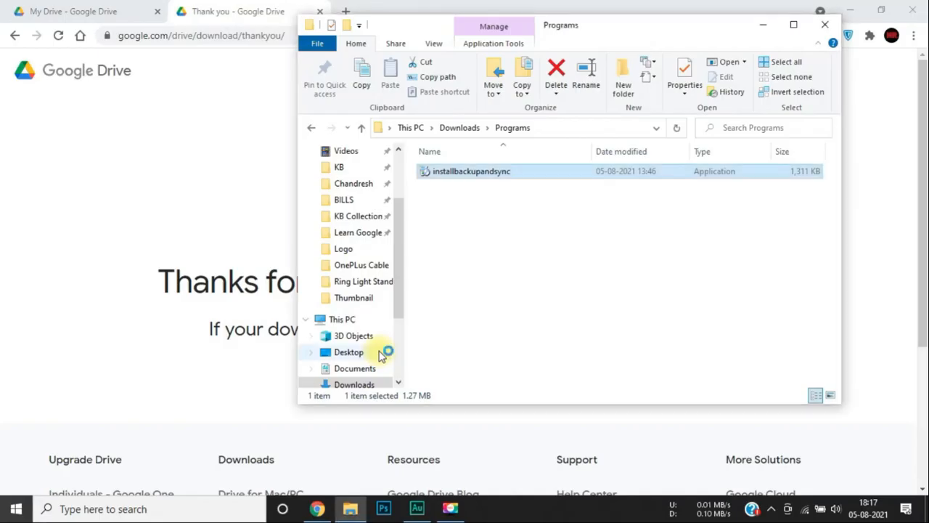
Close the installation-complete message and the download thank-you tab.
click(762, 24)
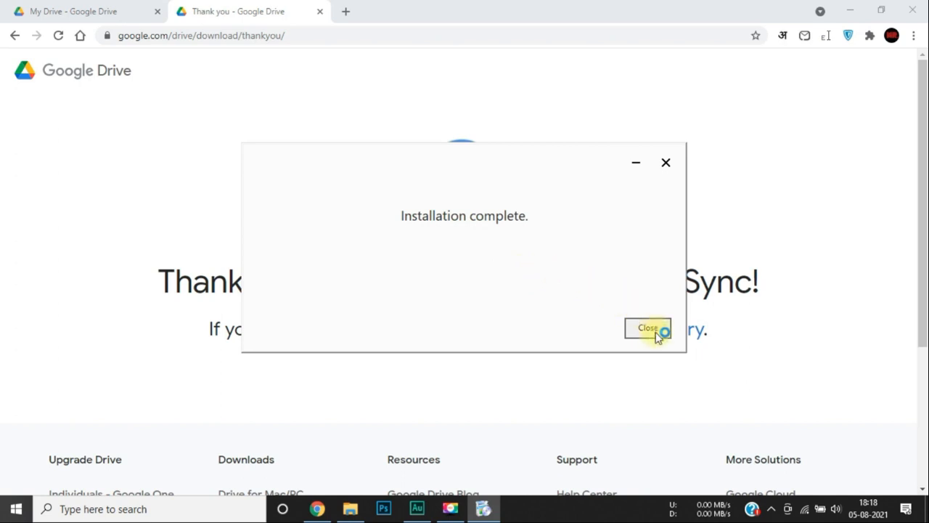
click(657, 334)
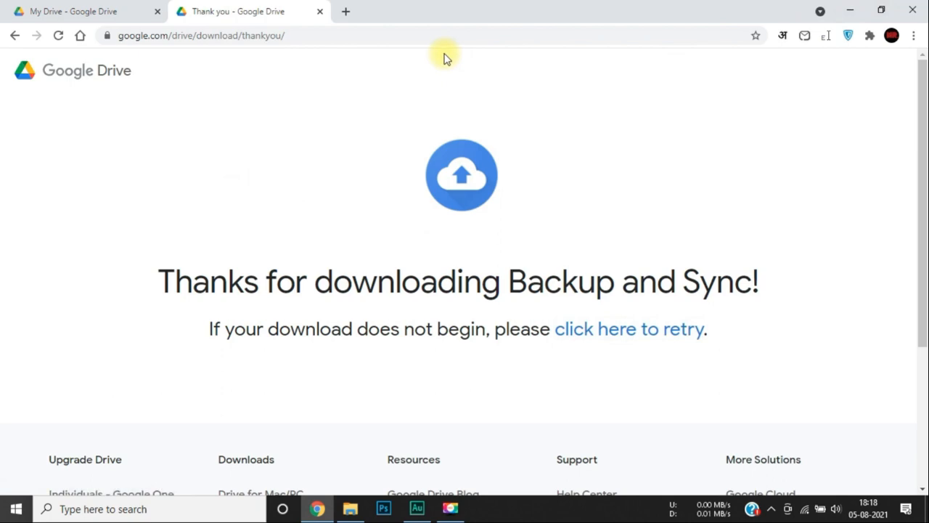
key(ctrl+w)
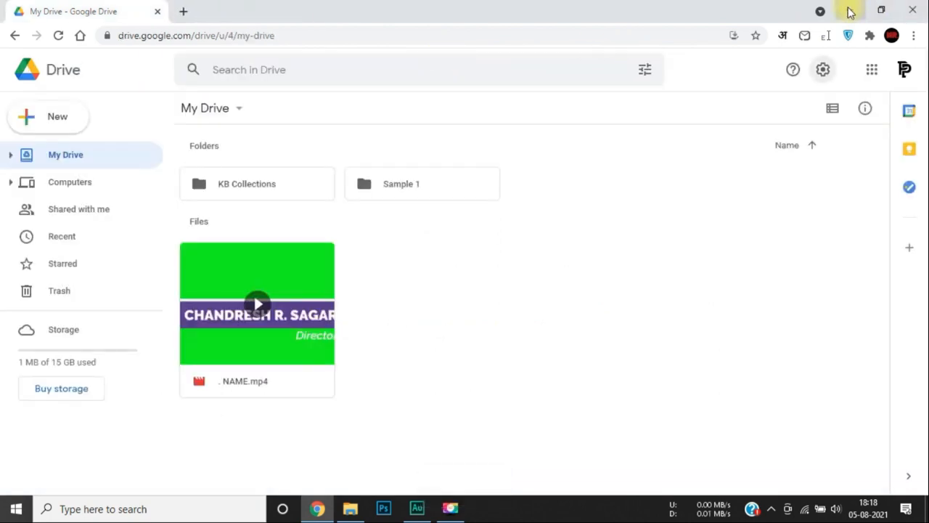
Minimize Chrome and Audition, refresh the desktop, and launch Backup and Sync from Google from Start.
click(851, 10)
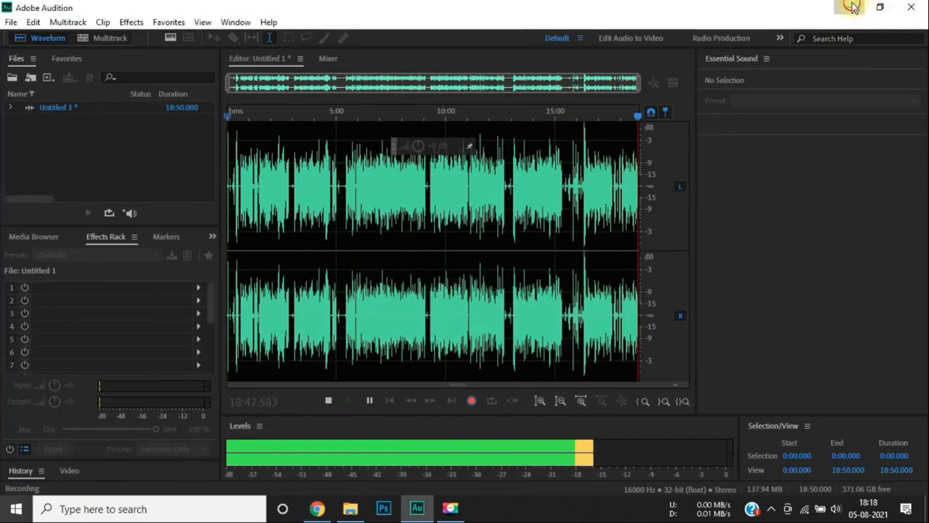
click(851, 8)
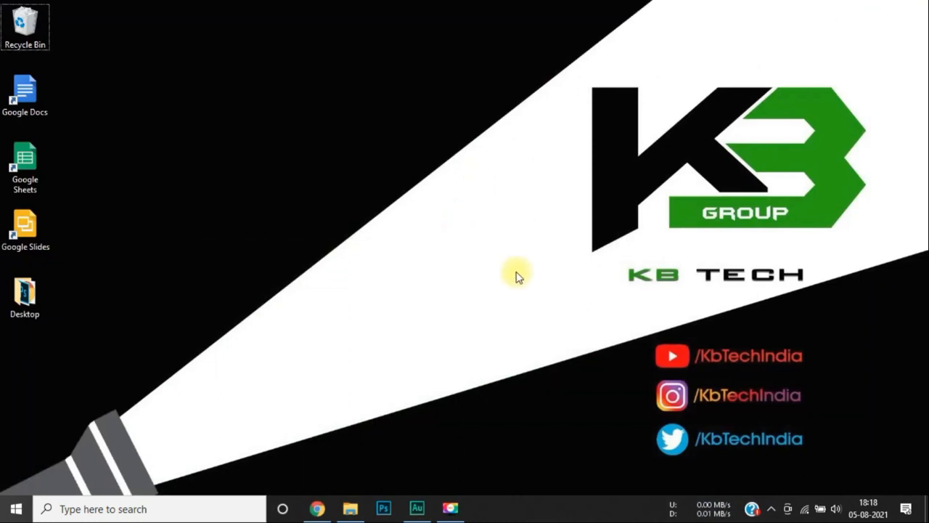
key(F5)
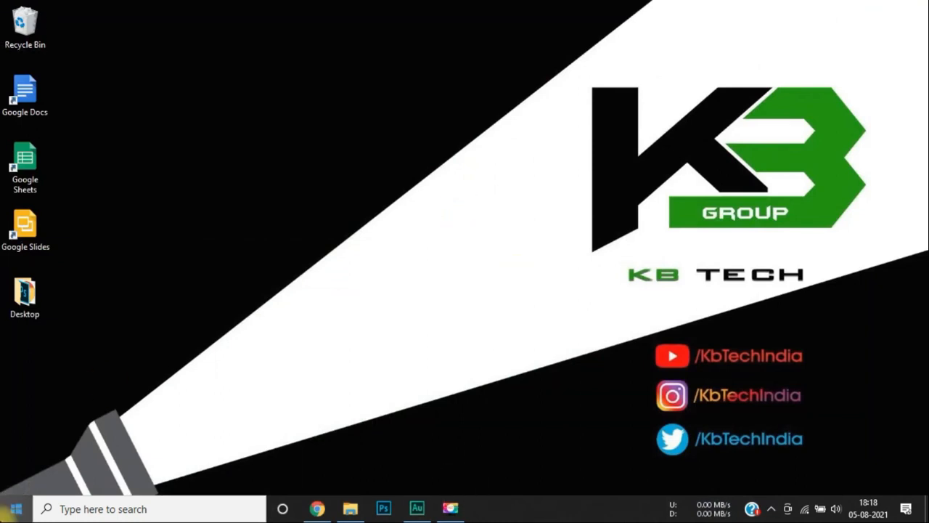
click(11, 508)
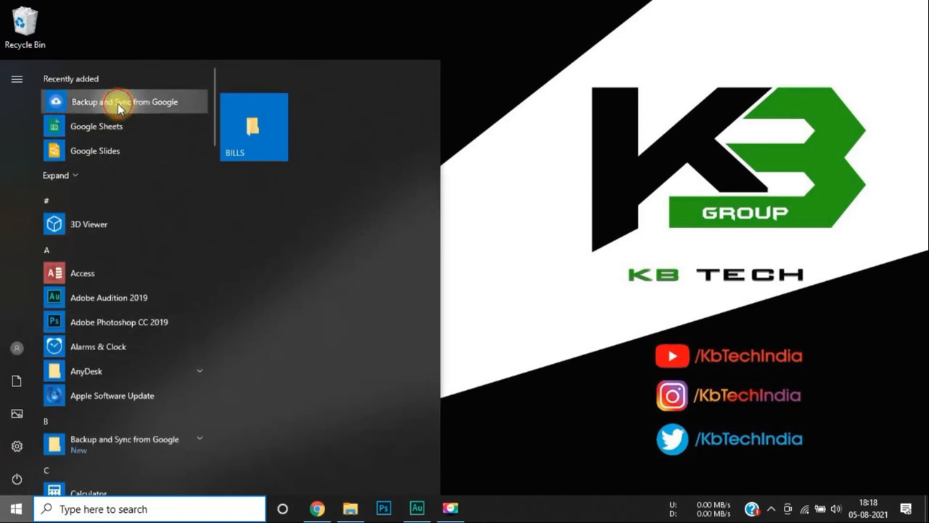
click(120, 104)
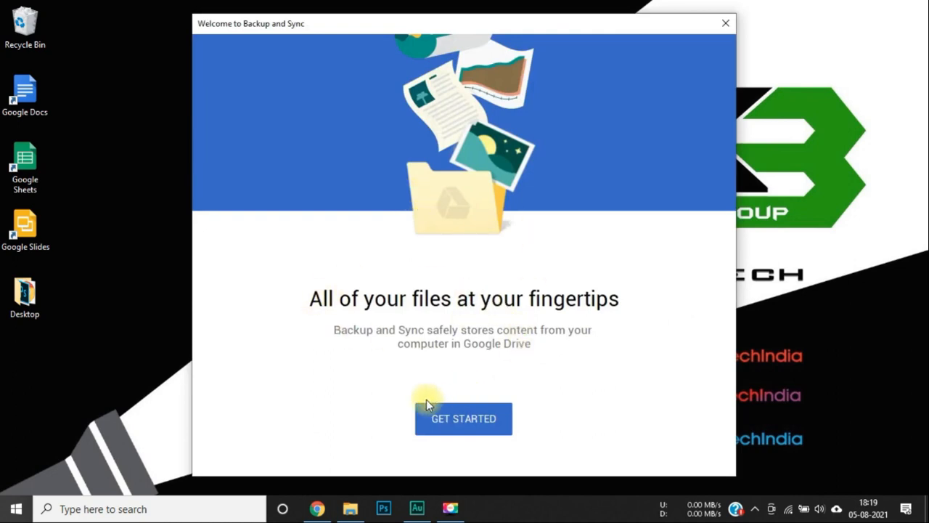
Start Backup and Sync setup and sign in through the browser with the Google account.
click(464, 418)
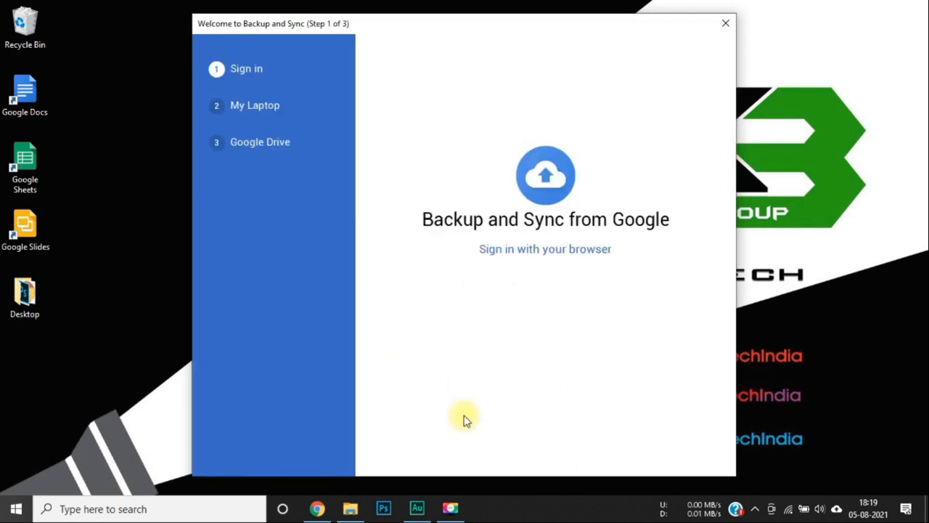
click(568, 254)
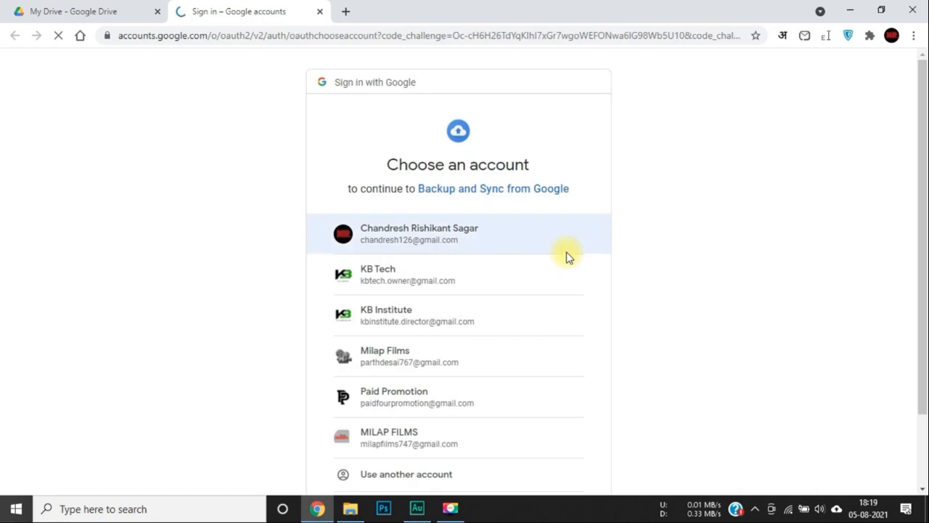
click(376, 396)
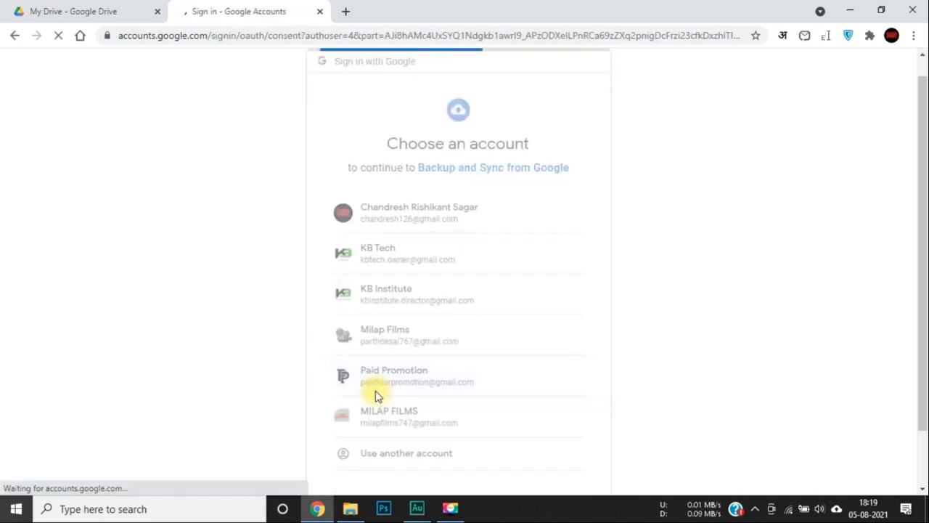
Allow Backup and Sync access to the account, then close the success tab and minimize Chrome.
click(75, 8)
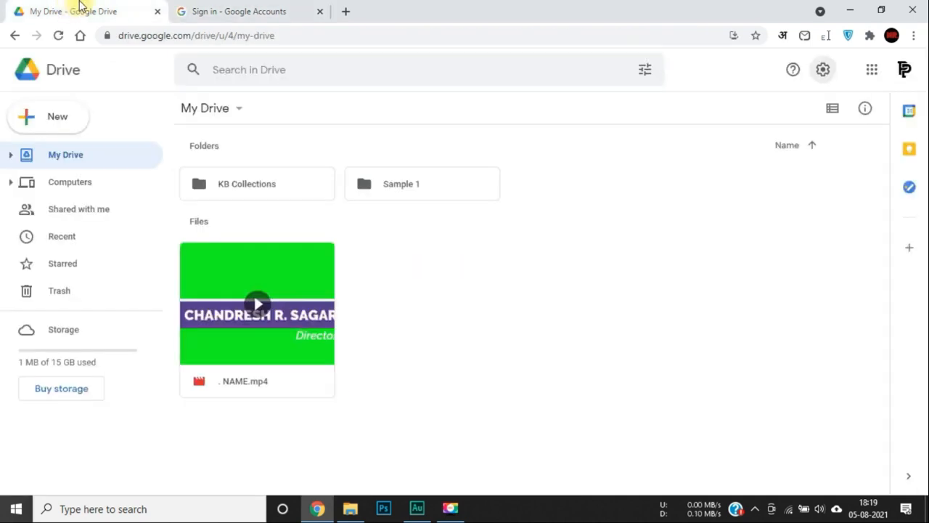
click(229, 7)
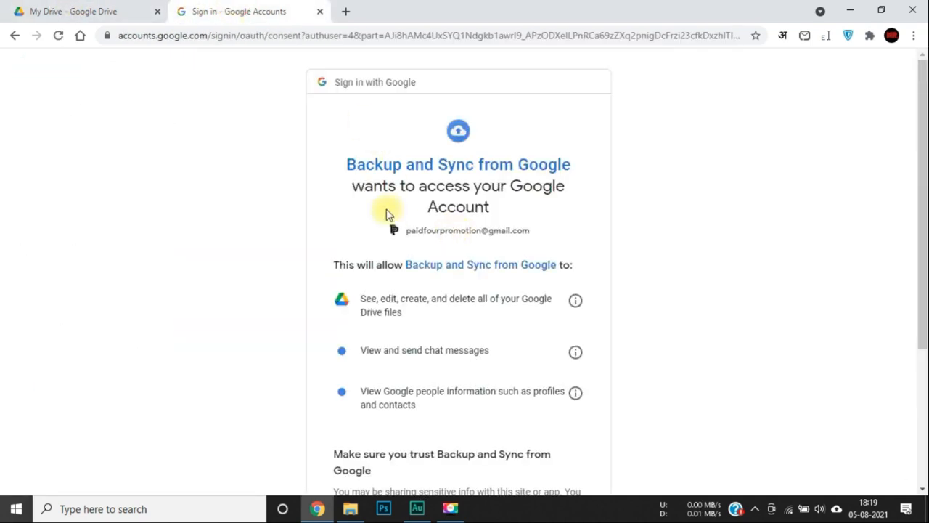
scroll(397, 211, down, 1)
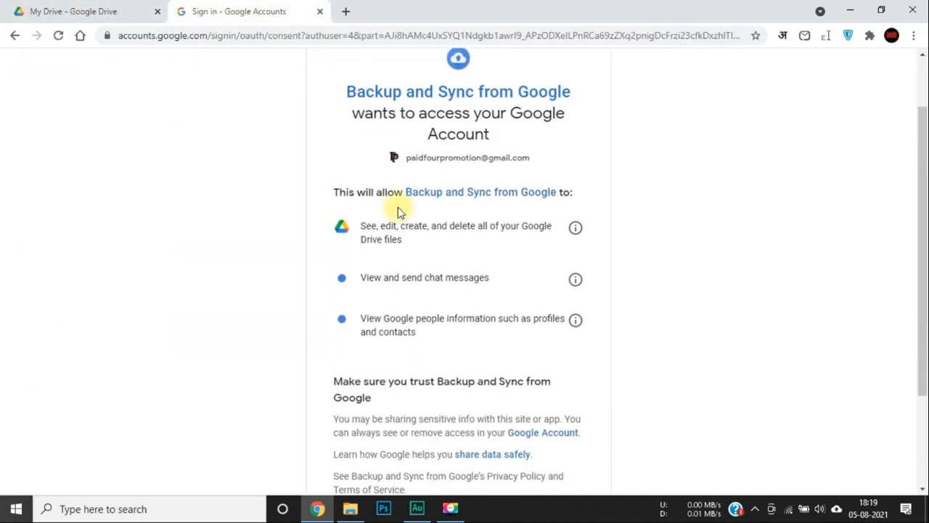
scroll(398, 209, down, 2)
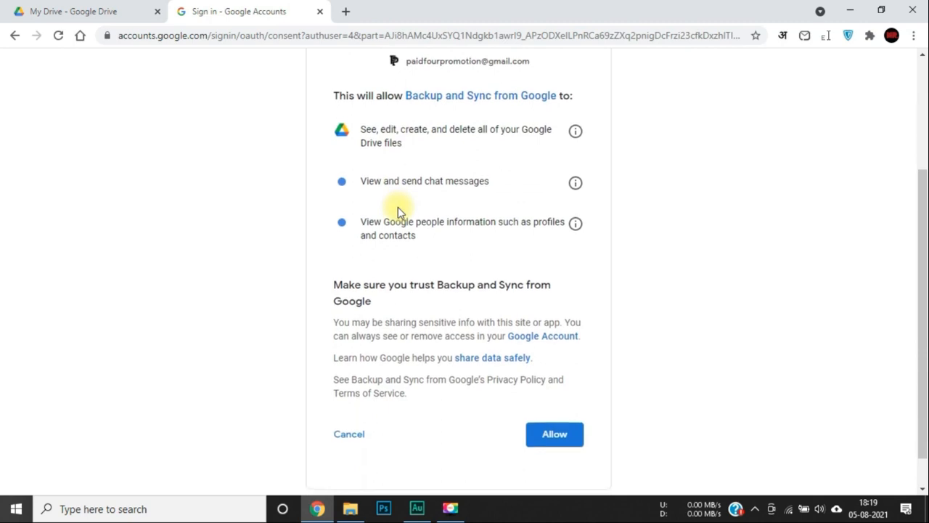
click(563, 438)
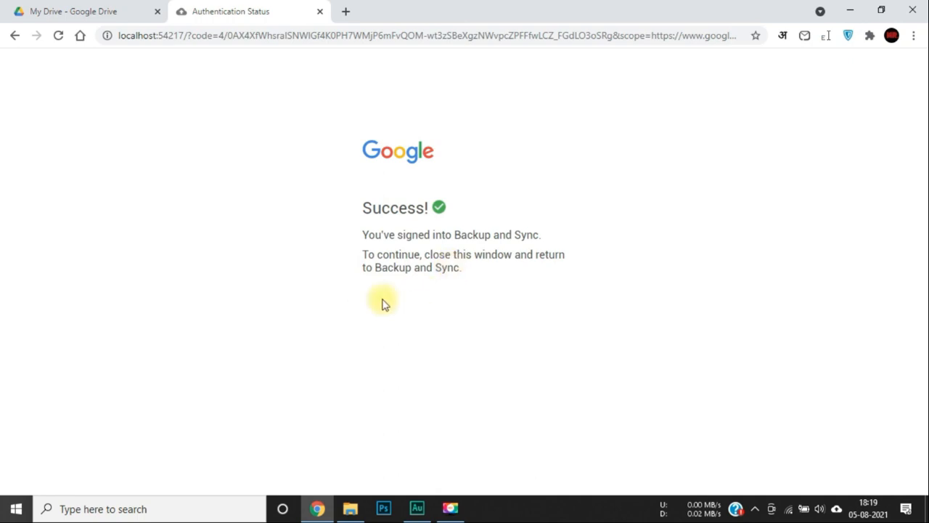
click(319, 12)
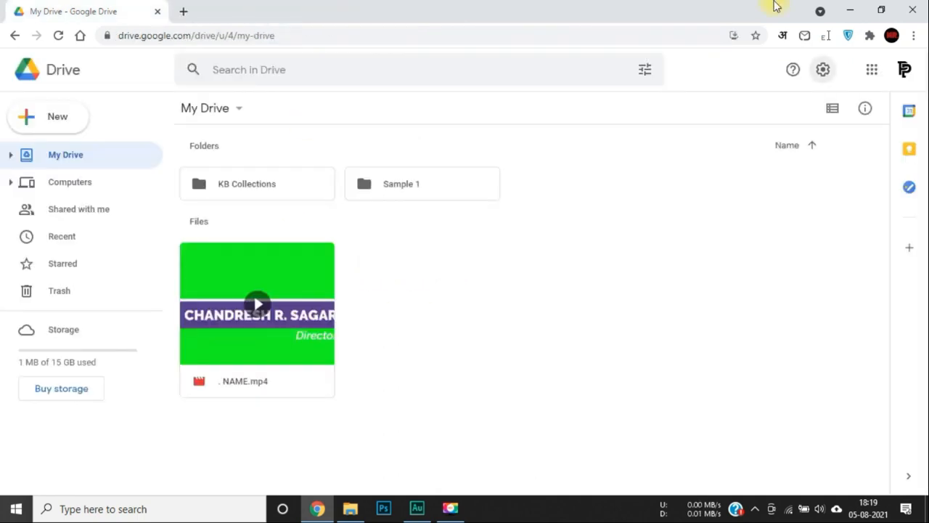
click(854, 11)
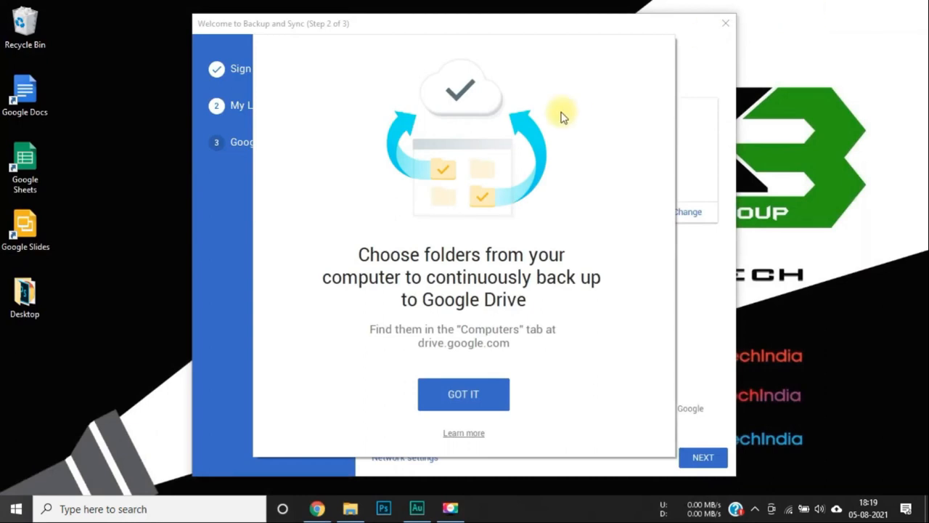
Uncheck Desktop, Documents and Pictures on the My Laptop backup page and continue.
click(468, 401)
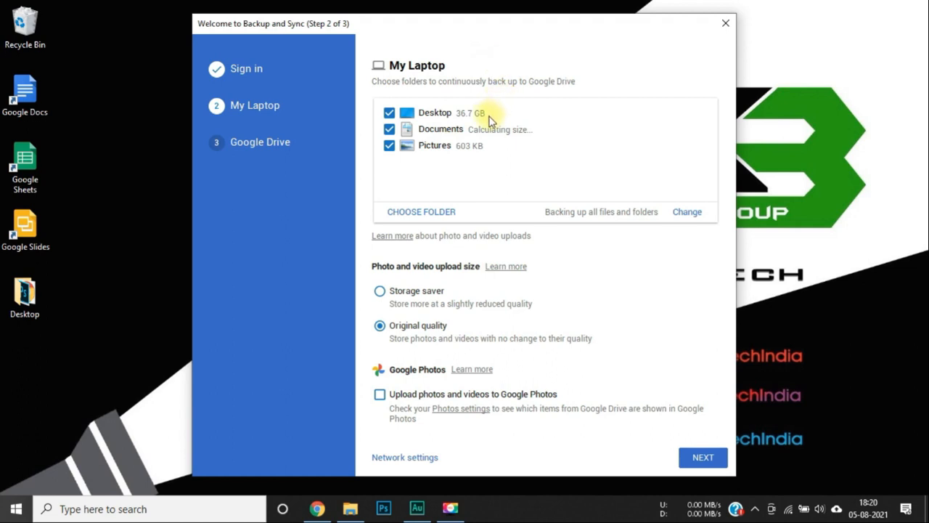
click(389, 113)
click(389, 129)
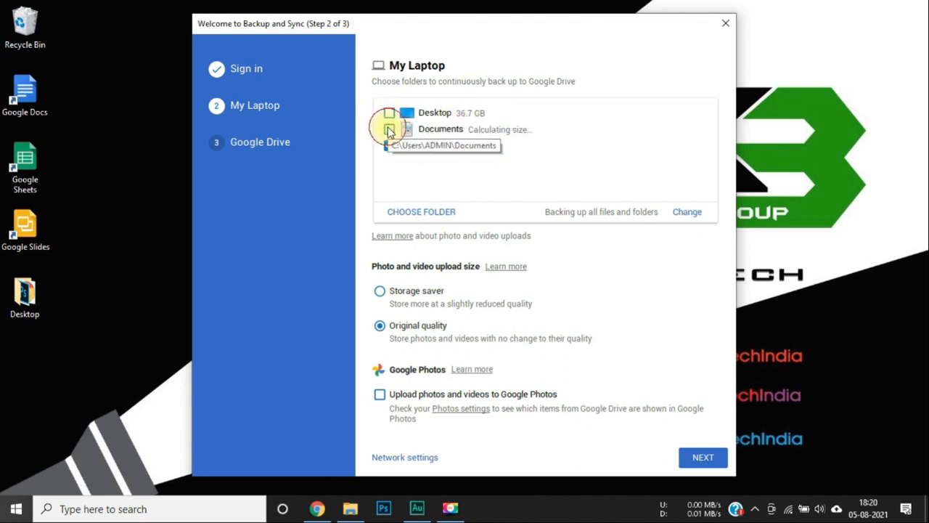
click(389, 146)
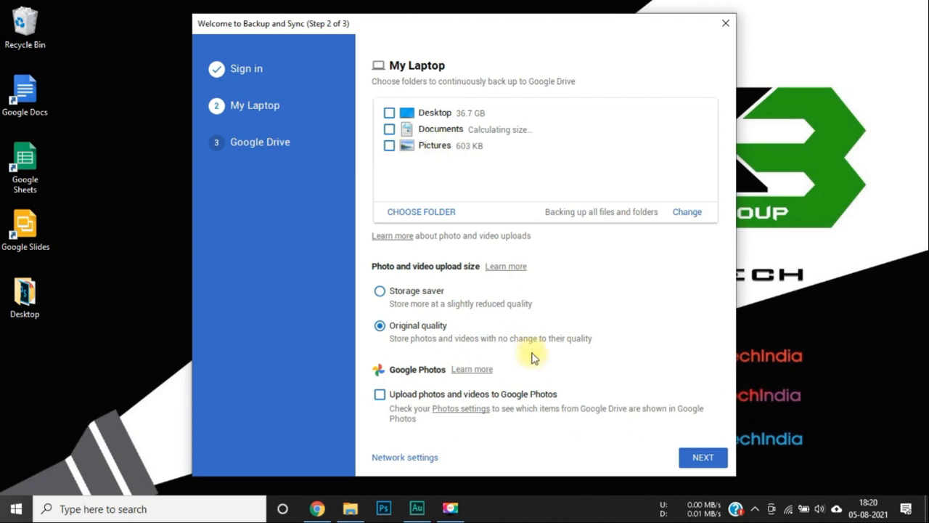
click(691, 464)
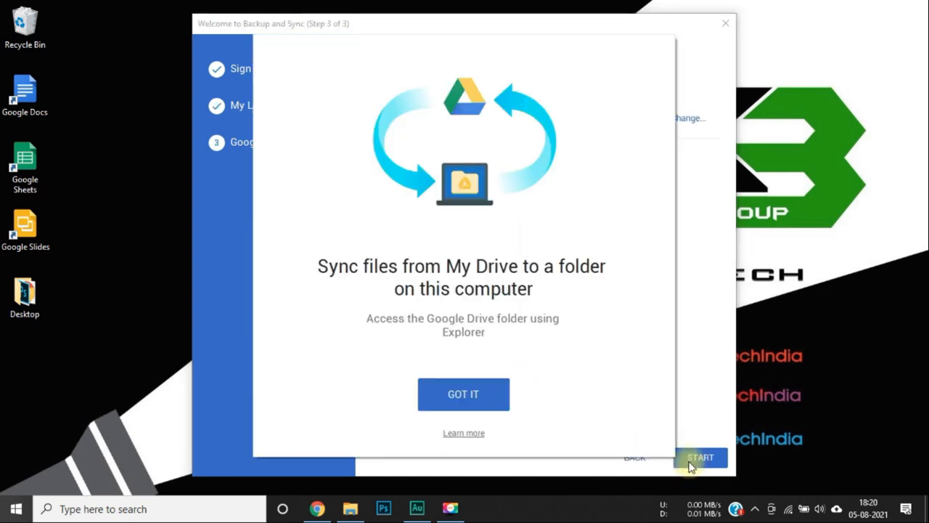
Keep 'Sync everything in My Drive' selected and start the sync.
click(462, 396)
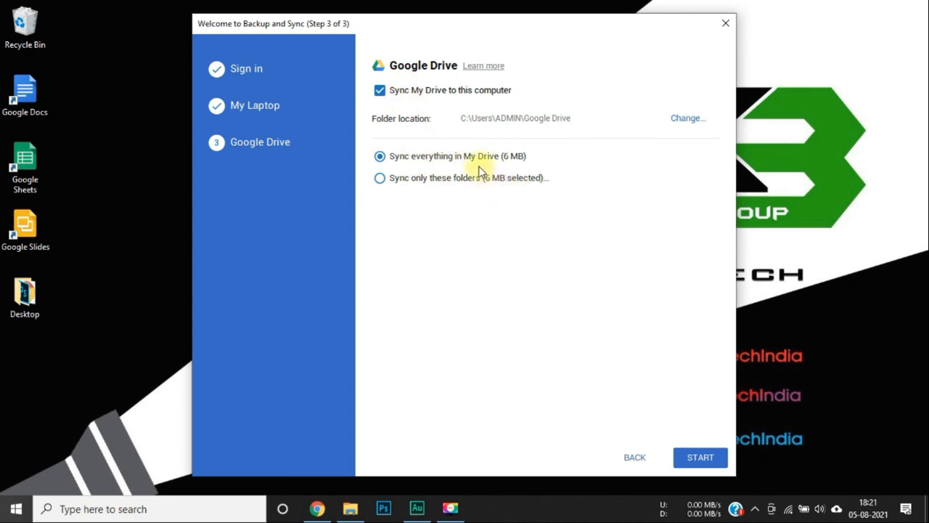
click(701, 458)
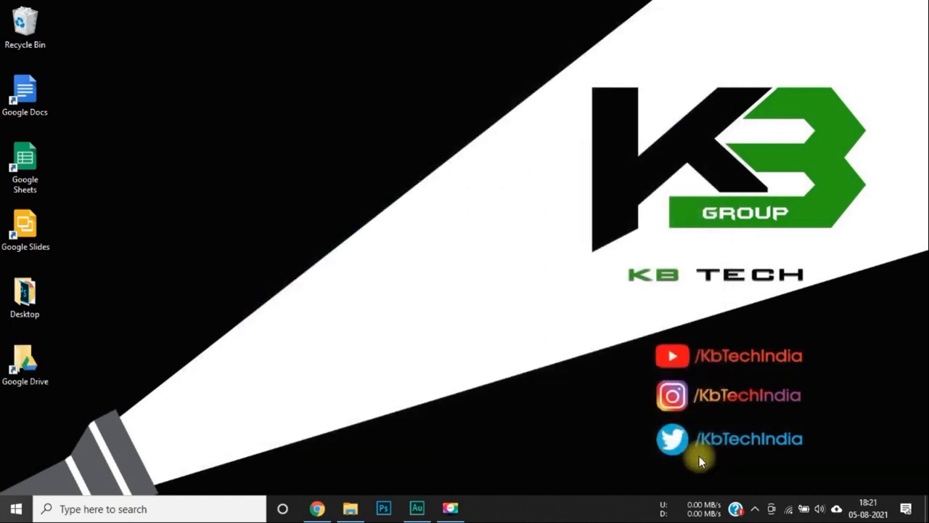
Open the desktop Google Drive folder and refresh until KB Collections and Sample 1 appear.
double_click(23, 369)
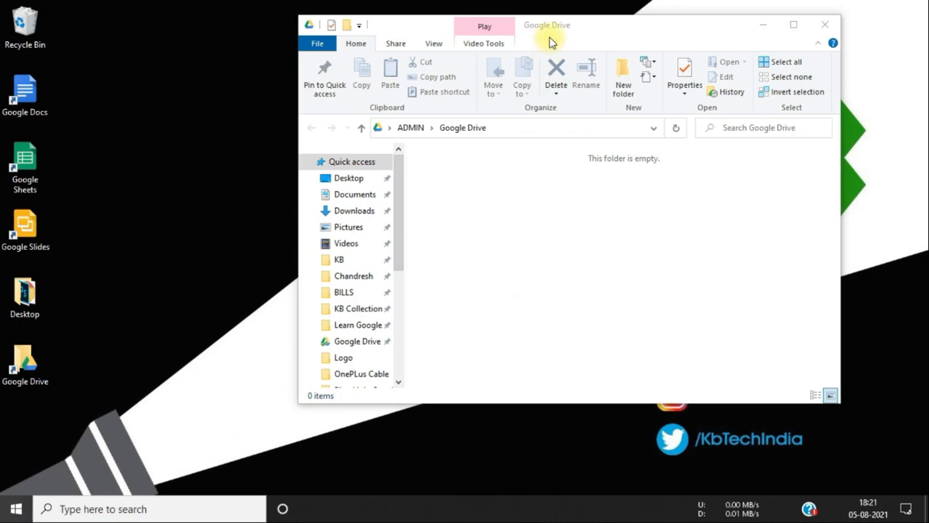
drag(556, 33, 465, 59)
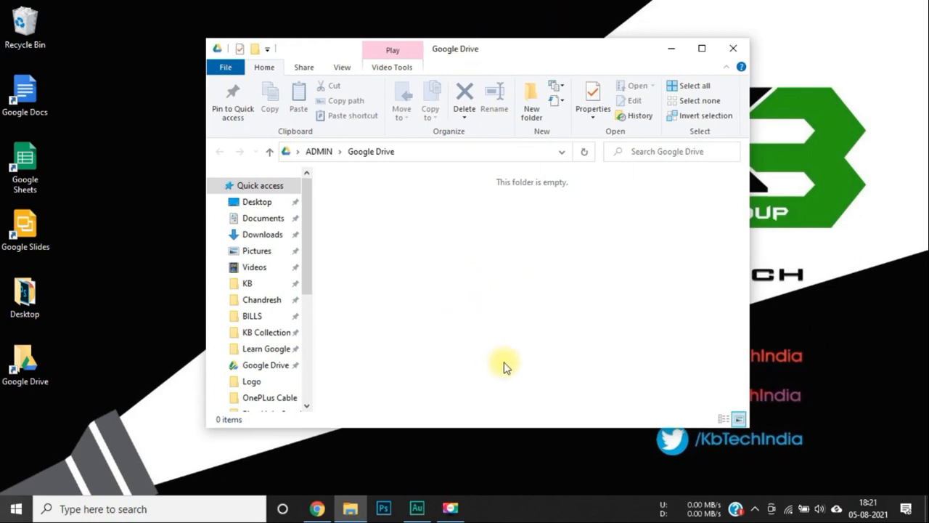
key(F5)
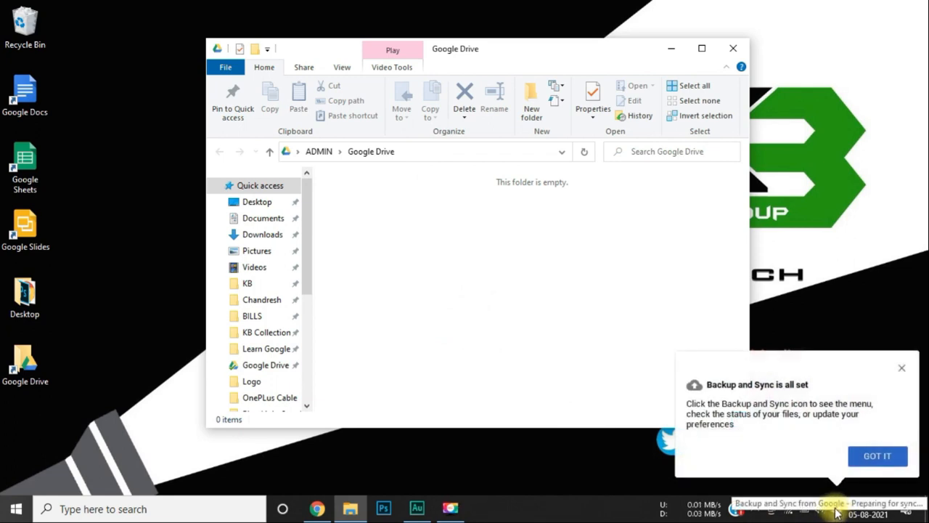
click(858, 464)
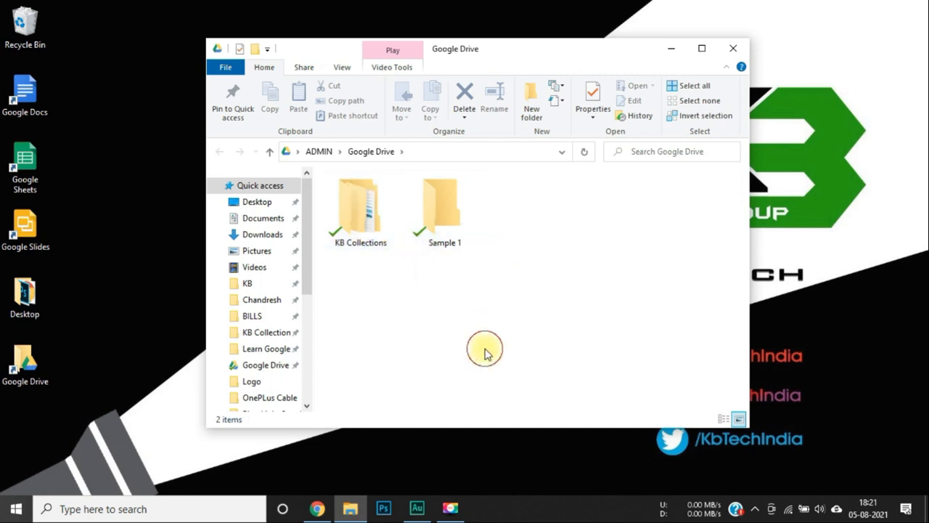
key(F5)
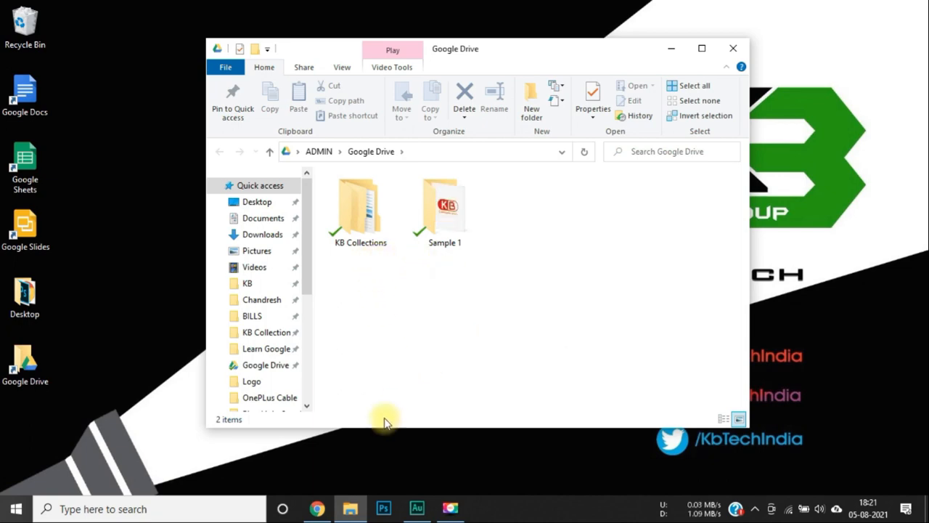
click(318, 508)
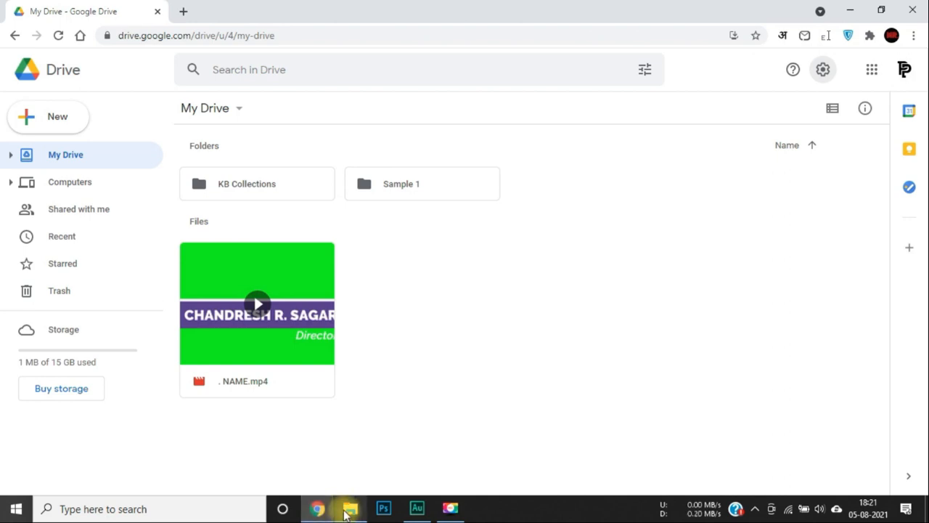
Refresh the Google Drive folder, then open the KB folder in large icons view.
click(352, 509)
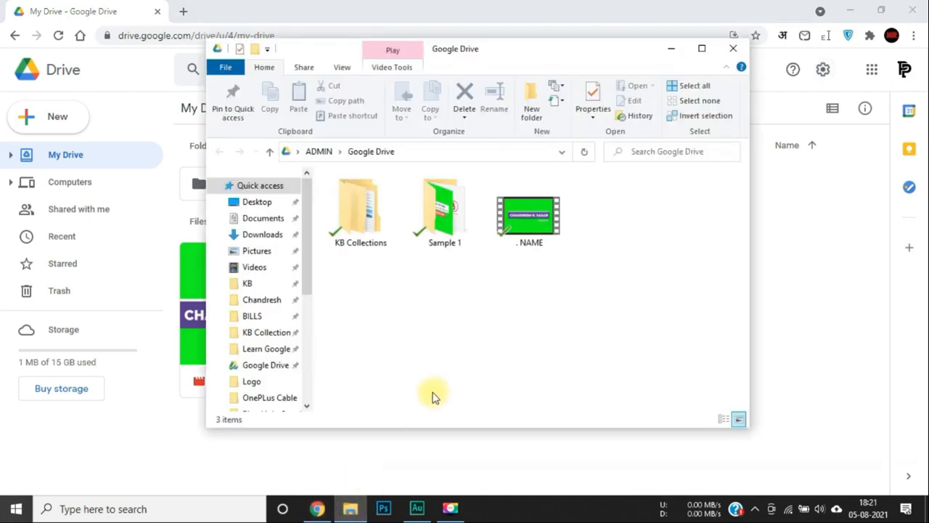
key(F5)
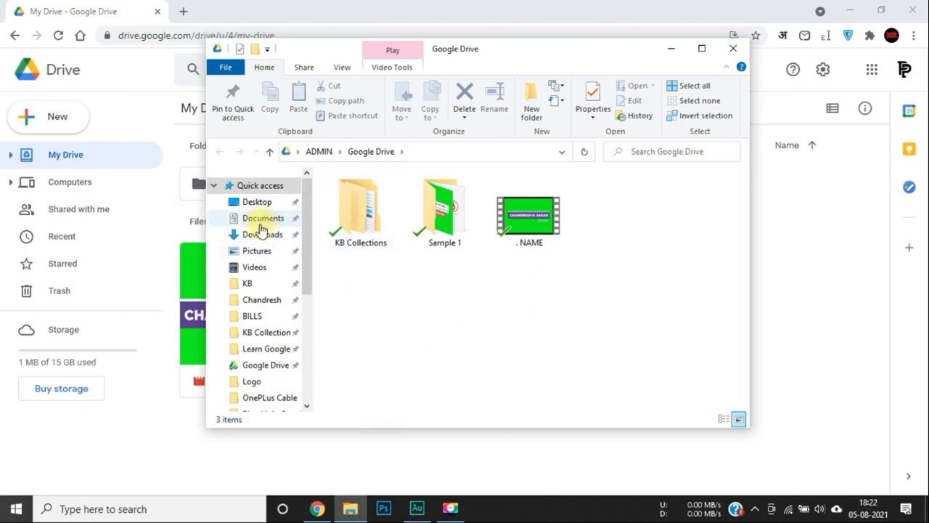
click(254, 285)
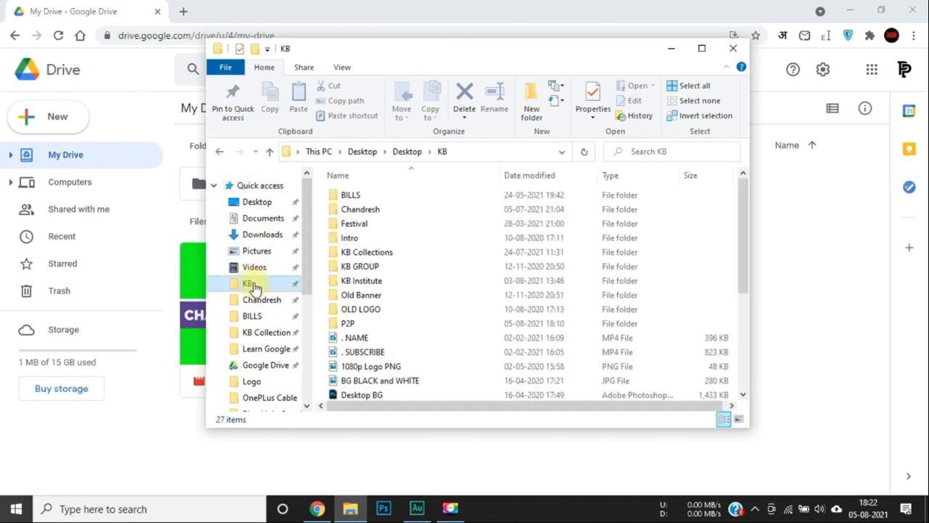
click(739, 419)
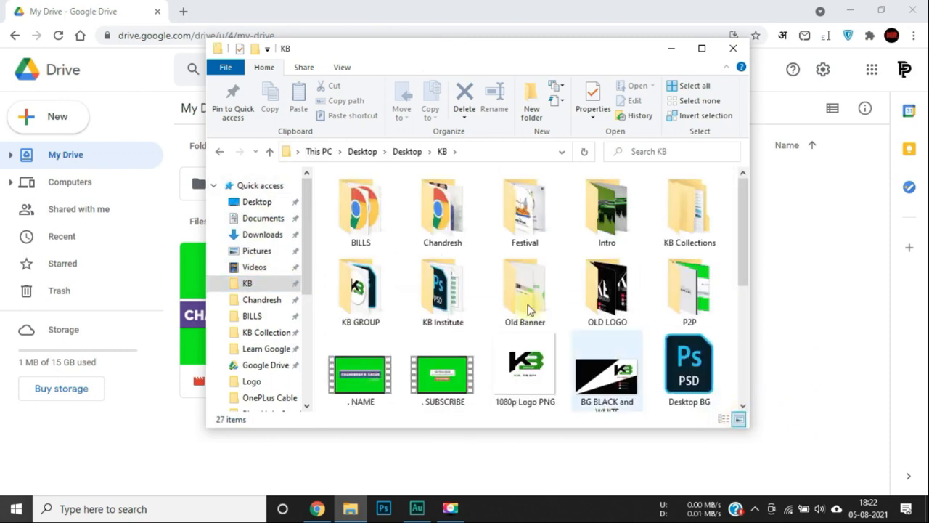
scroll(500, 283, down, 3)
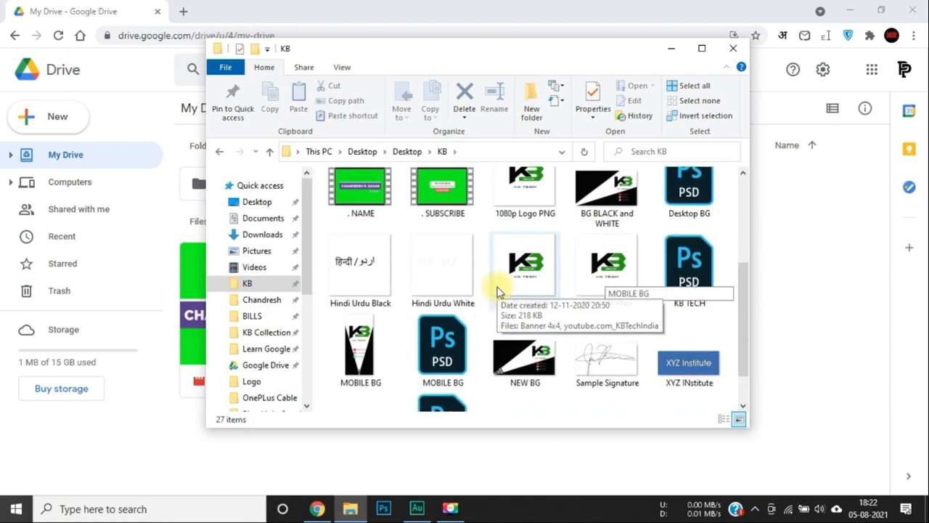
scroll(498, 291, down, 1)
Copy the Youtube Banner image and go to the Google Drive sync folder.
click(351, 373)
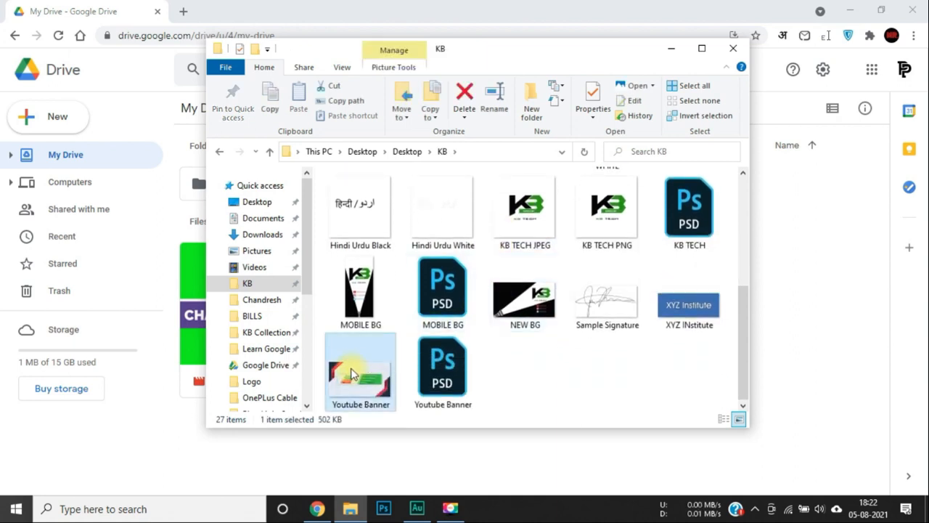
key(ctrl+c)
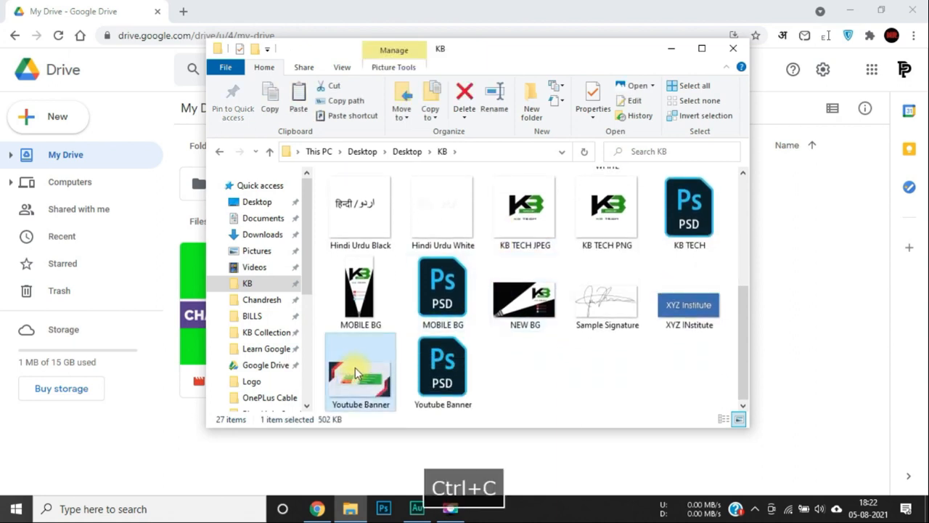
right_click(355, 368)
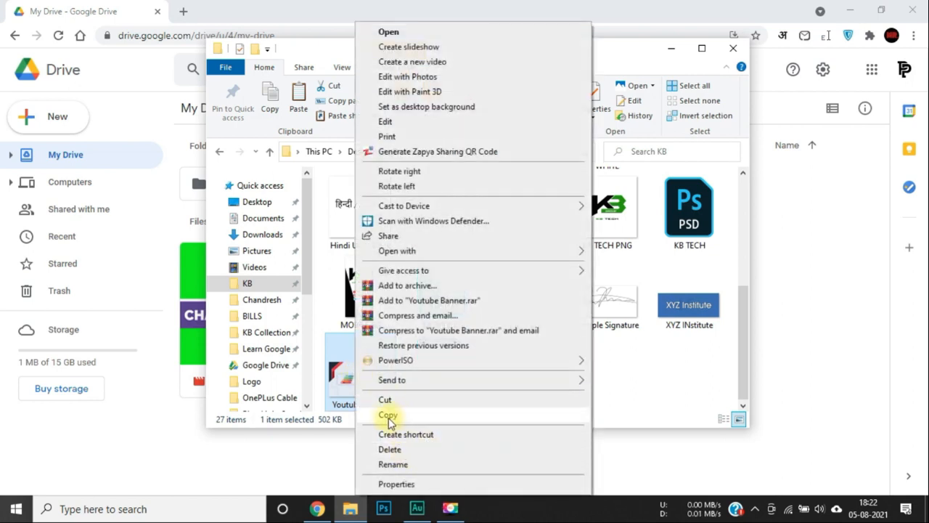
click(389, 416)
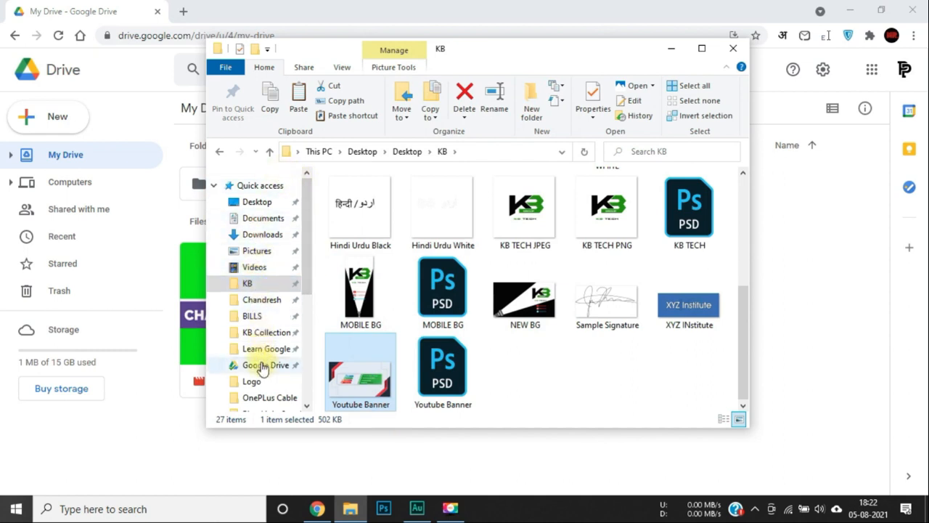
click(263, 366)
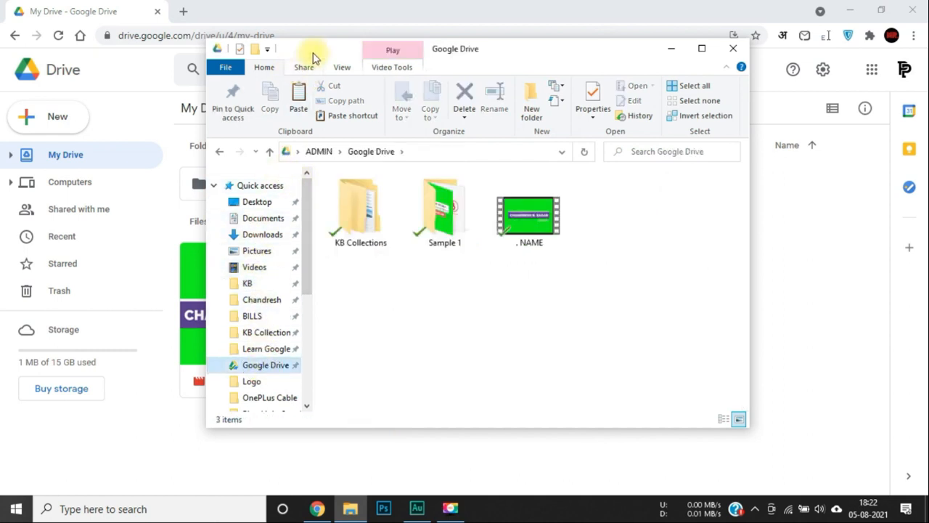
Paste the Youtube Banner image into the local Google Drive folder.
drag(326, 51, 585, 41)
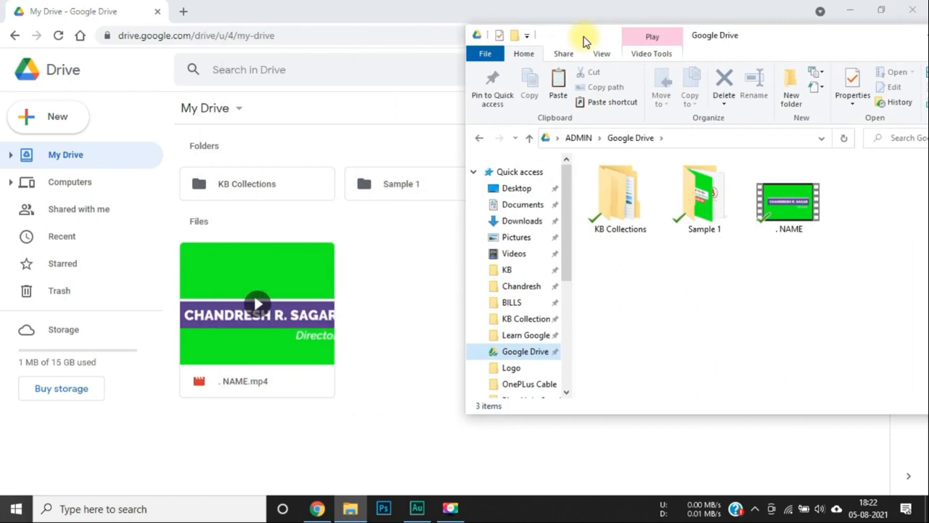
right_click(618, 305)
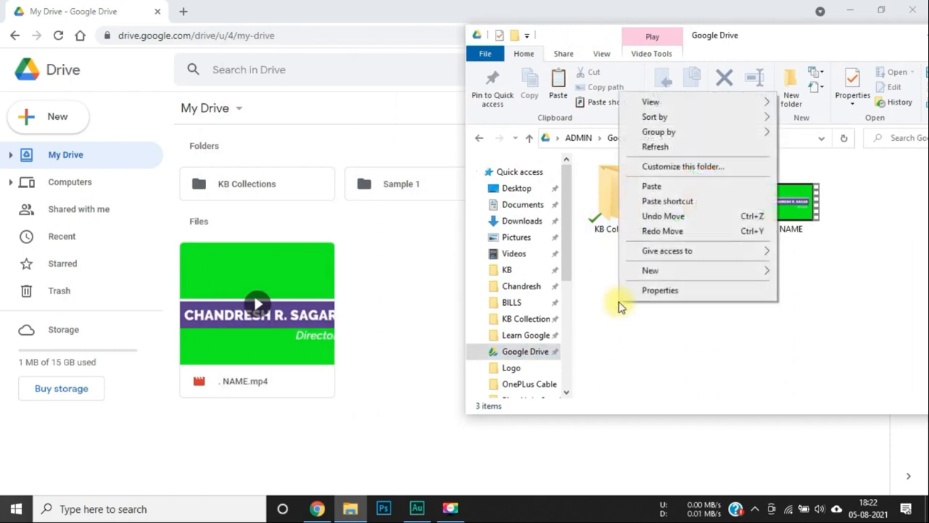
click(651, 187)
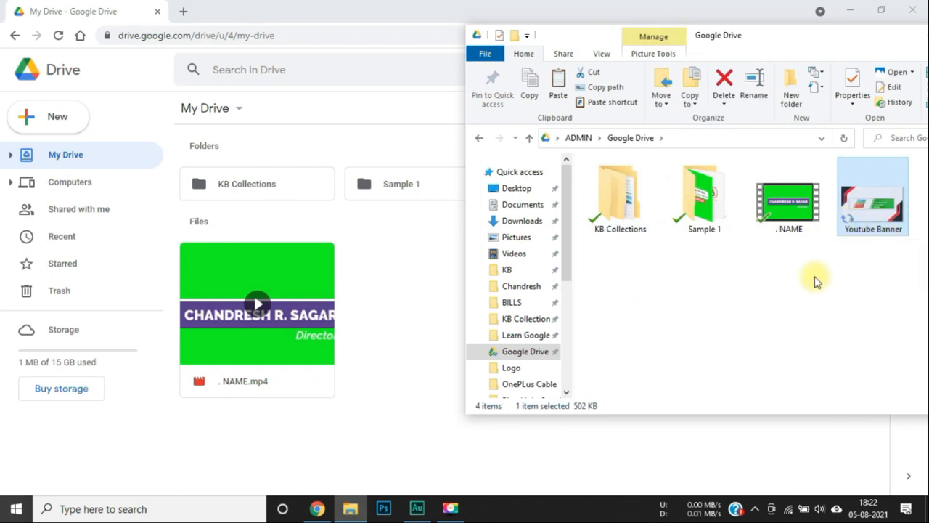
drag(804, 298, 719, 300)
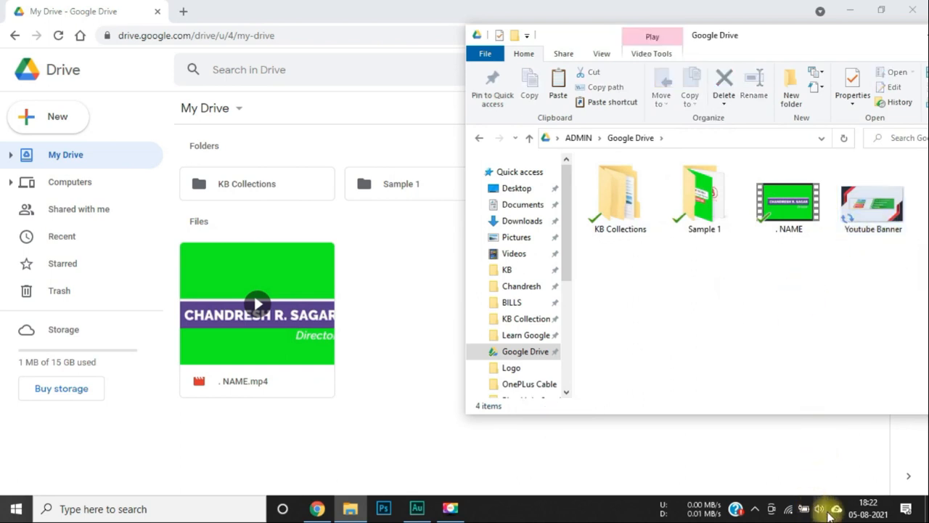
Refresh the Google Drive folder and check that Youtube Banner.jpg appears in web My Drive.
mouse_move(834, 514)
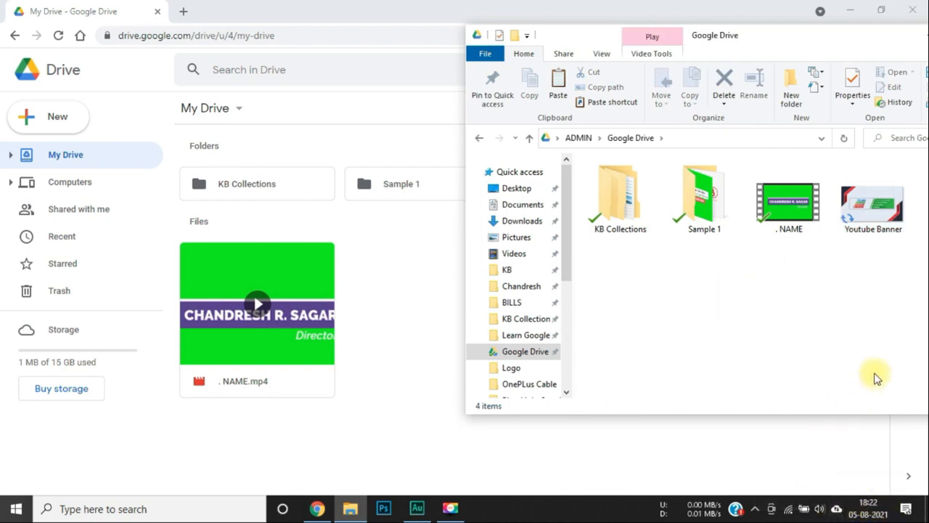
click(800, 350)
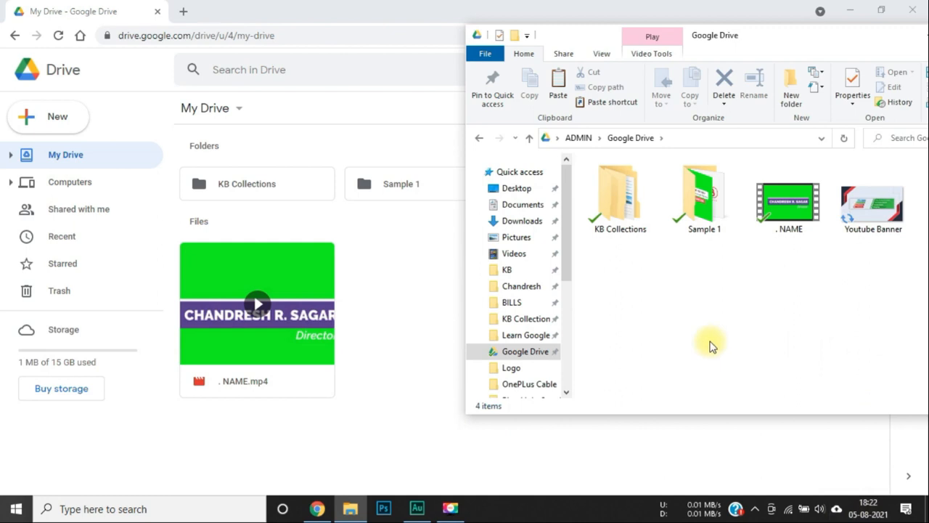
key(F5)
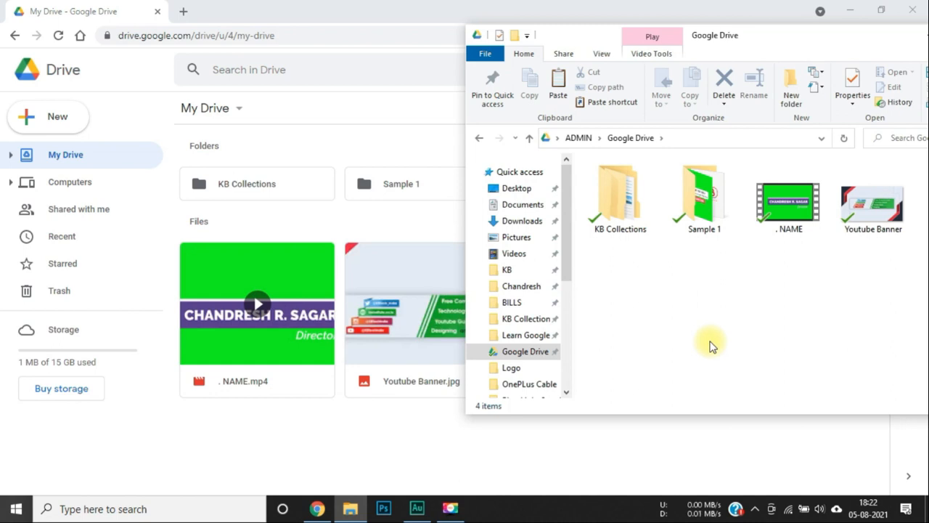
click(475, 446)
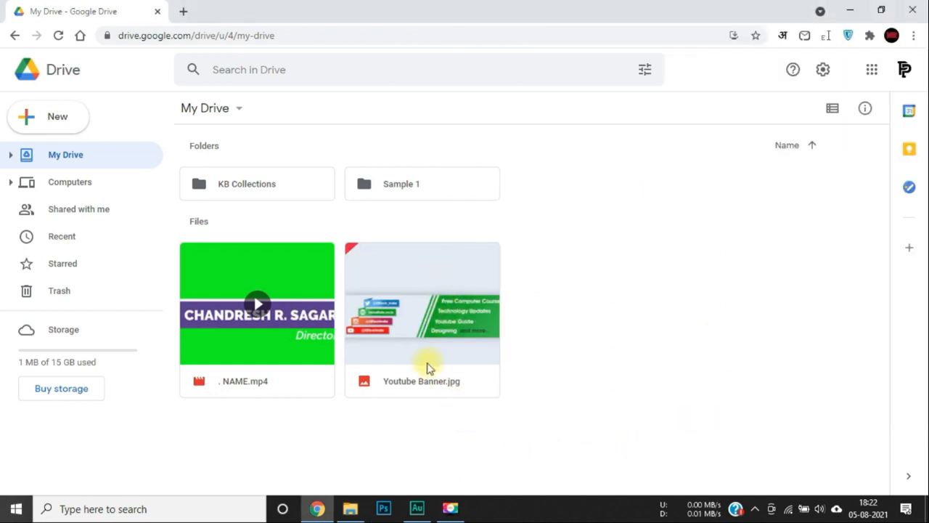
click(350, 508)
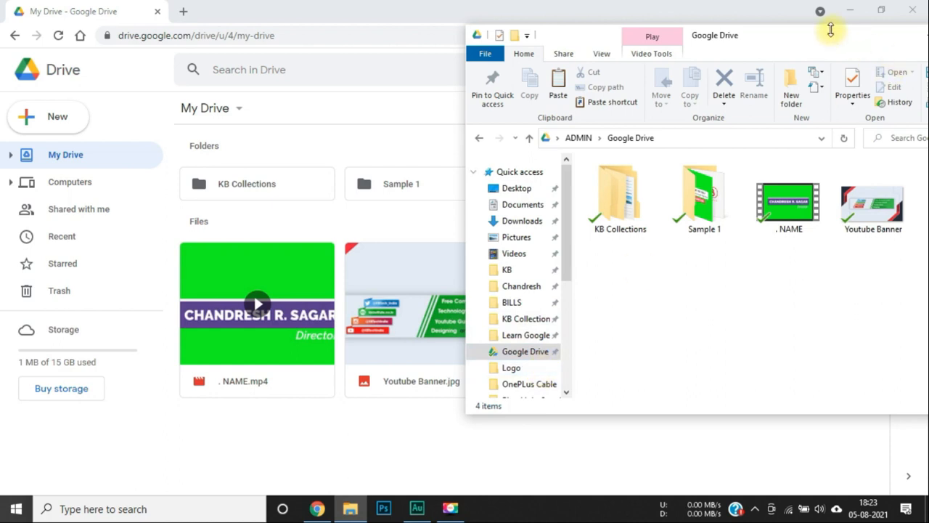
drag(814, 41, 534, 62)
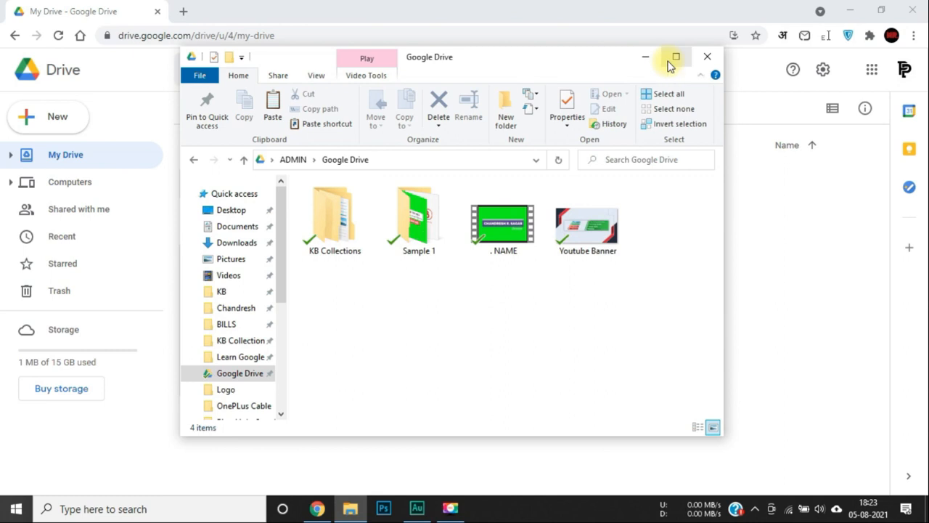
click(706, 56)
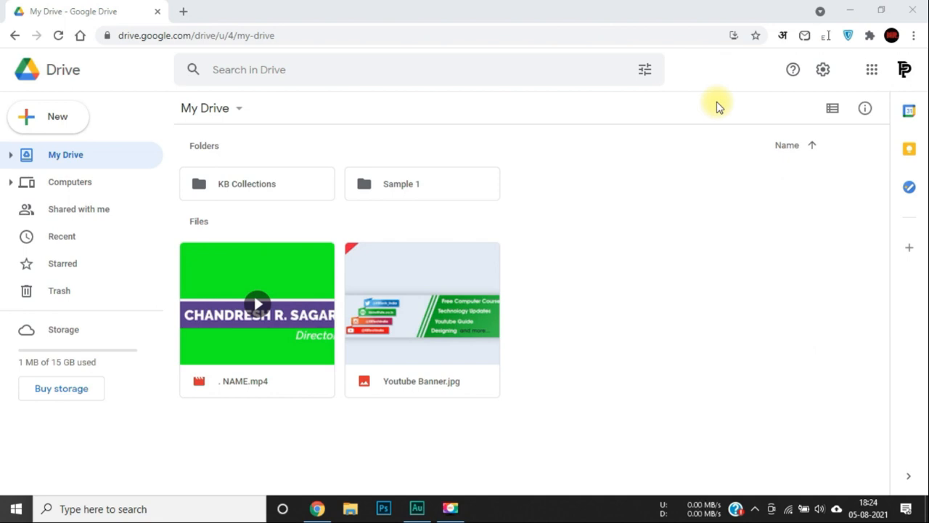
In a new File Explorer window, browse to Desktop > Desktop > MS Word > Files.
click(351, 510)
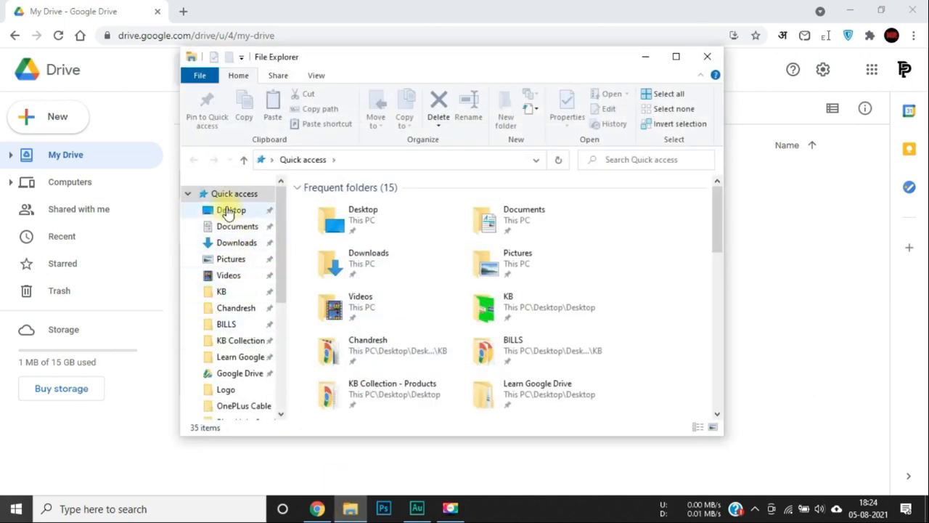
click(229, 211)
double_click(354, 230)
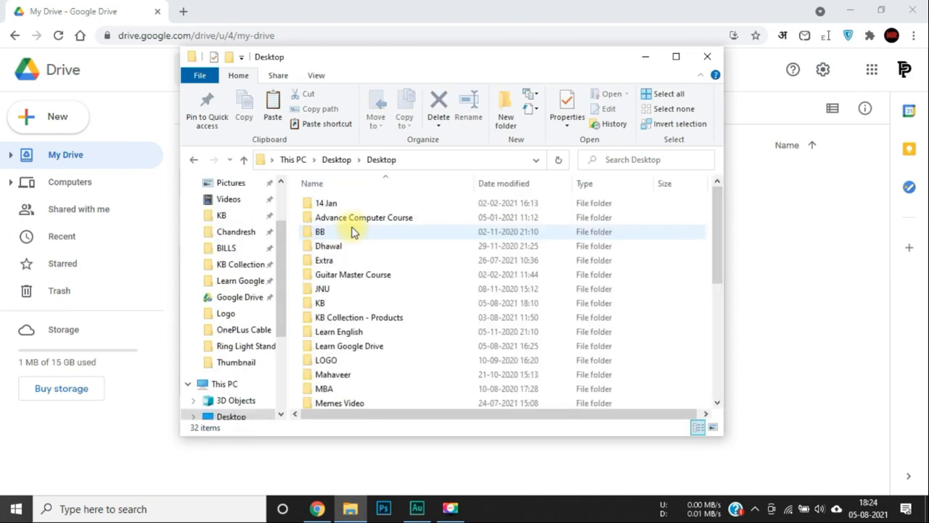
key(m)
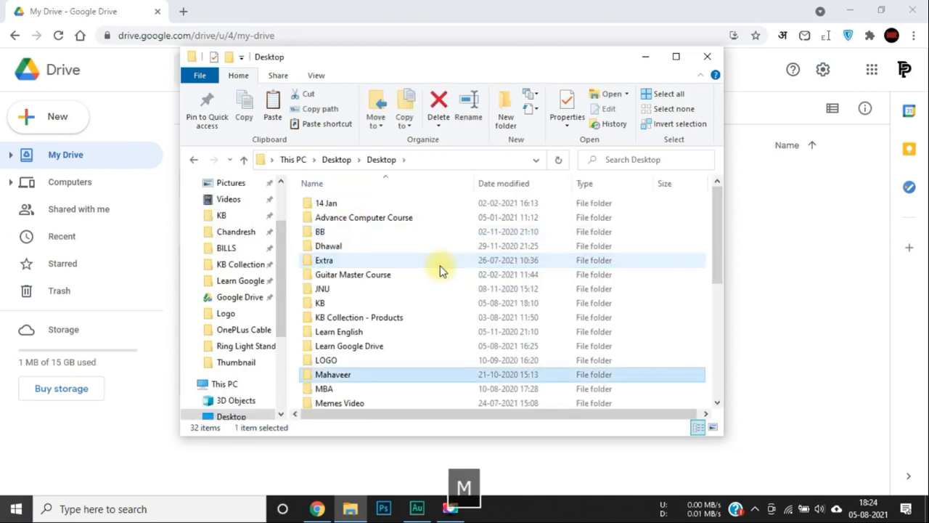
key(m)
key(m)
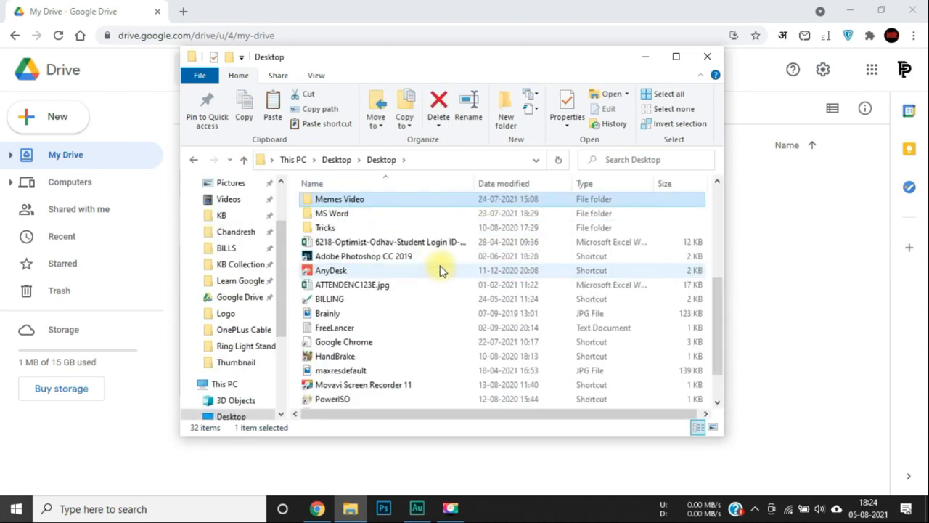
scroll(440, 268, up, 1)
click(345, 262)
double_click(346, 263)
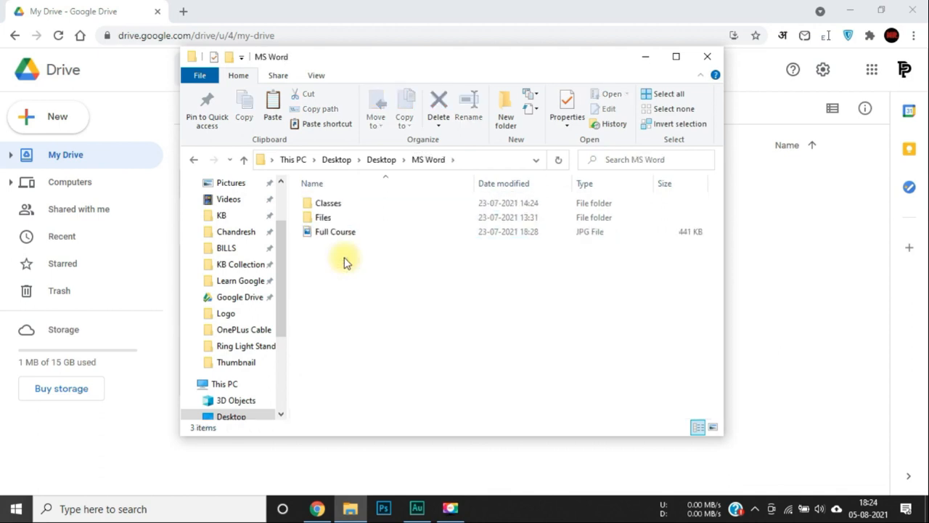
double_click(322, 216)
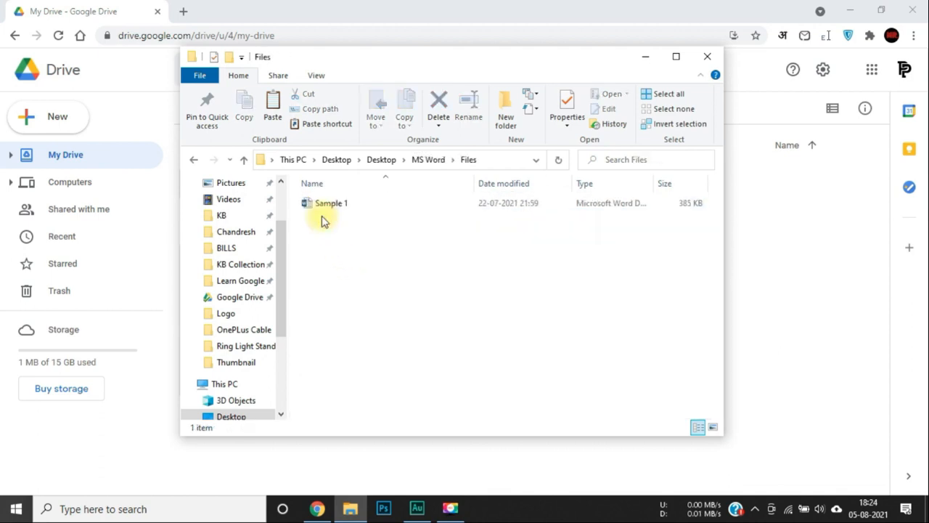
Copy Sample 1 and paste it into the local Google Drive folder.
click(333, 210)
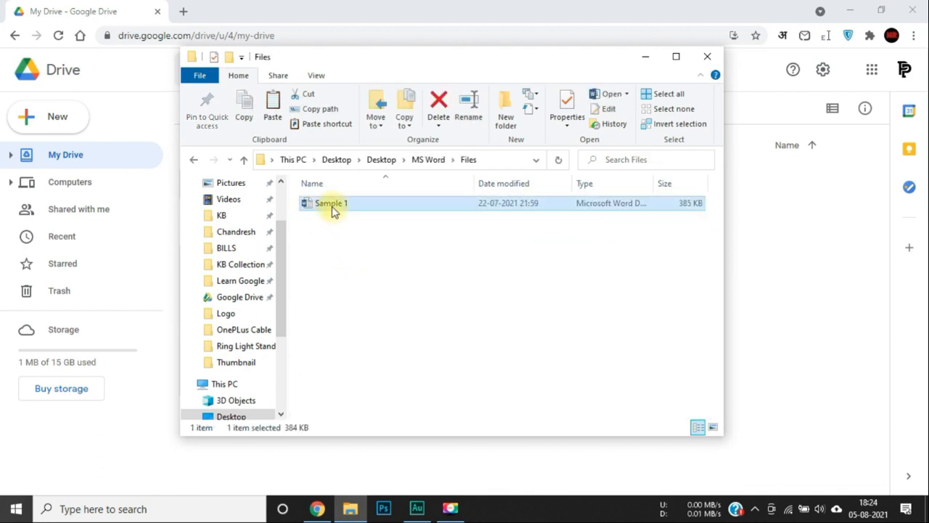
key(ctrl+c)
click(236, 297)
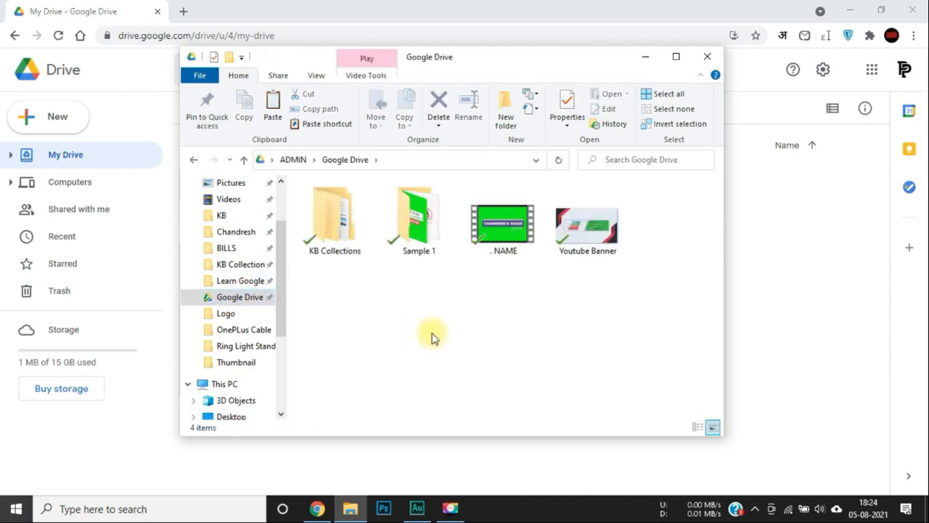
key(ctrl+v)
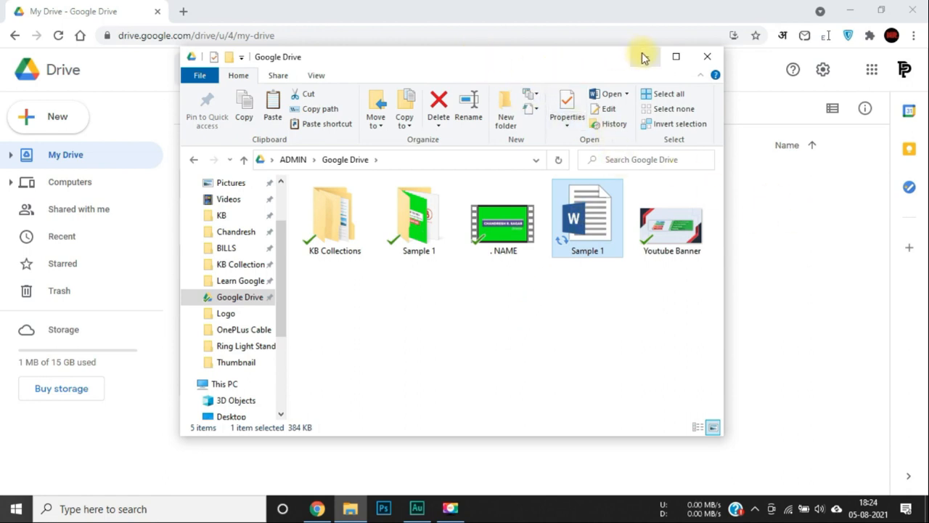
drag(458, 58, 346, 8)
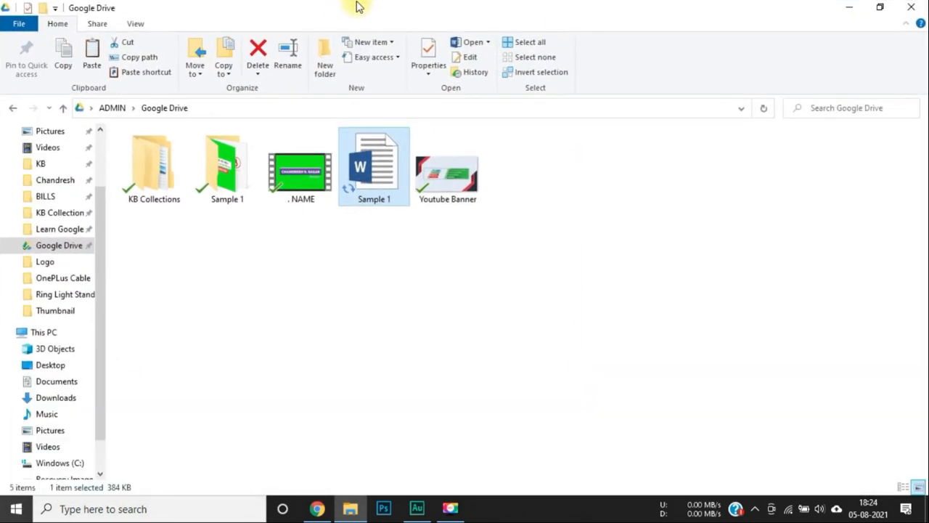
double_click(361, 11)
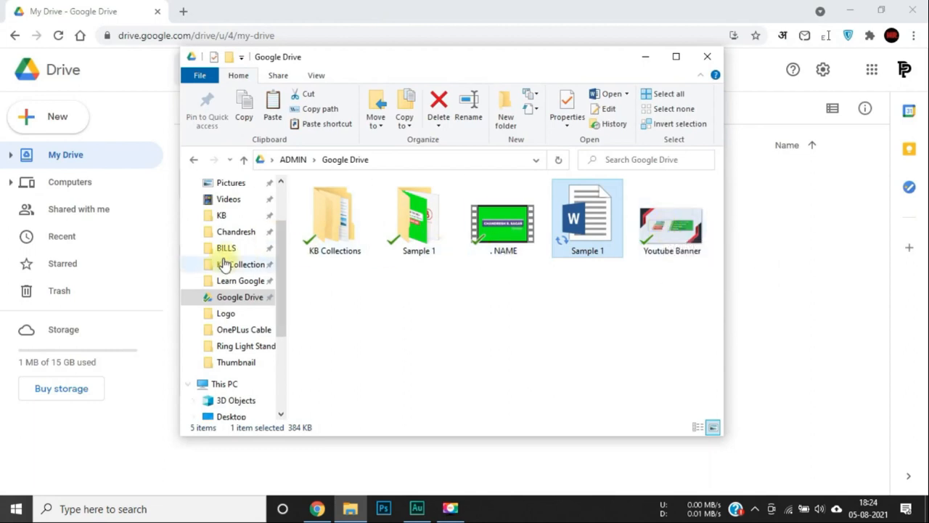
Drag Alphabet logo Tag from the desktop LOGO folder onto the My Drive page to upload it.
click(223, 183)
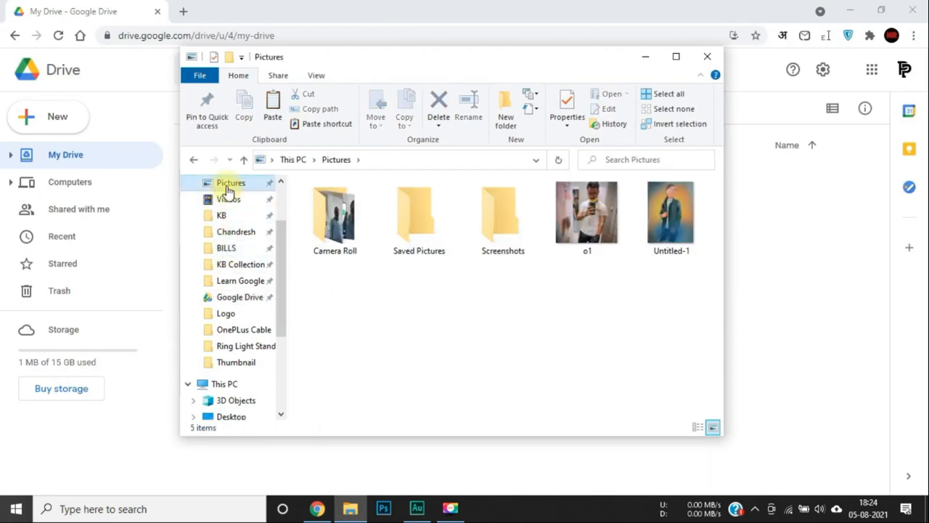
scroll(254, 242, up, 2)
click(231, 210)
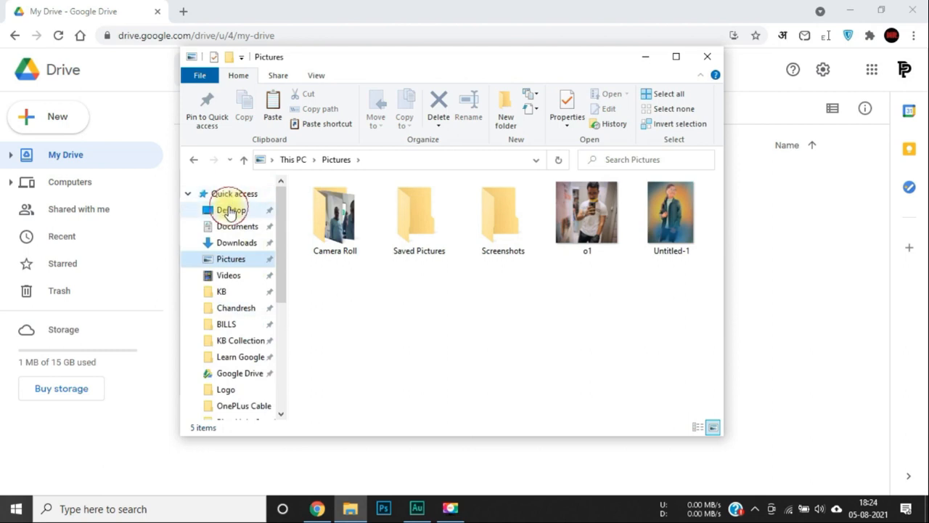
click(340, 254)
double_click(341, 256)
scroll(378, 316, down, 1)
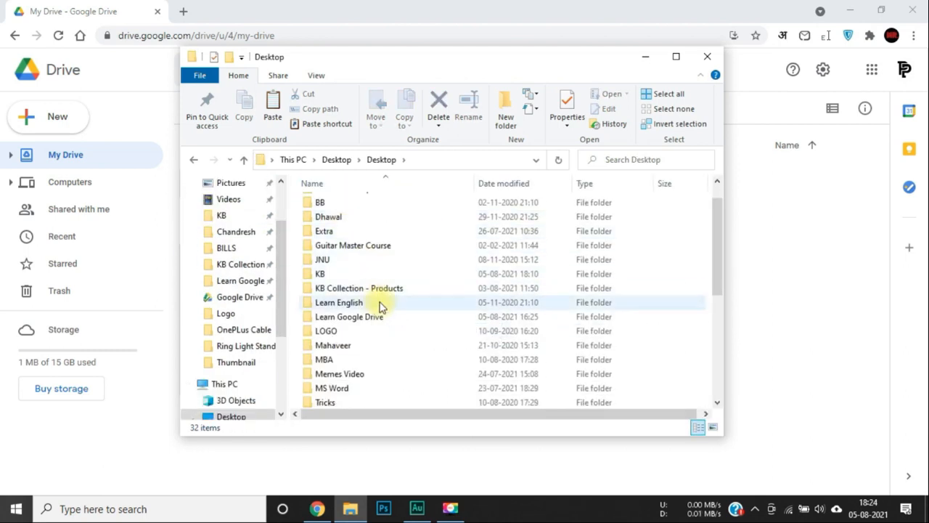
double_click(327, 331)
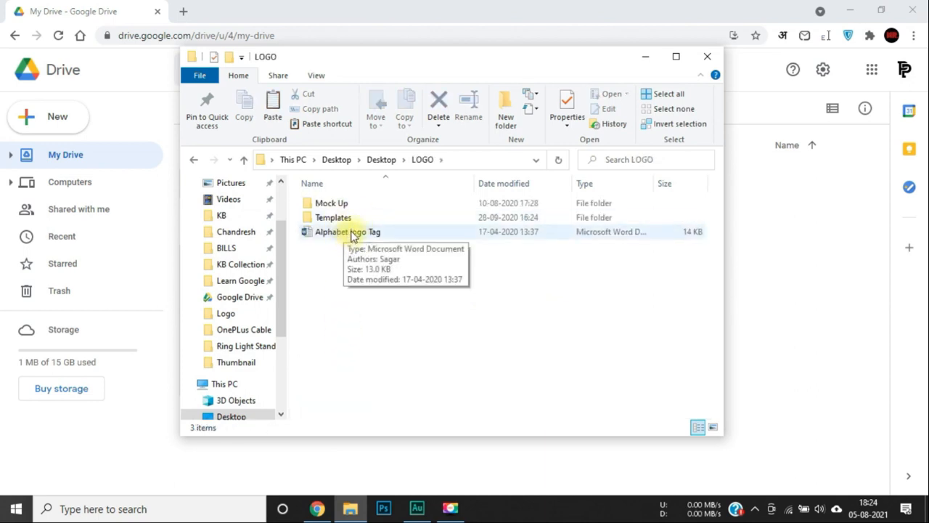
drag(347, 236, 802, 307)
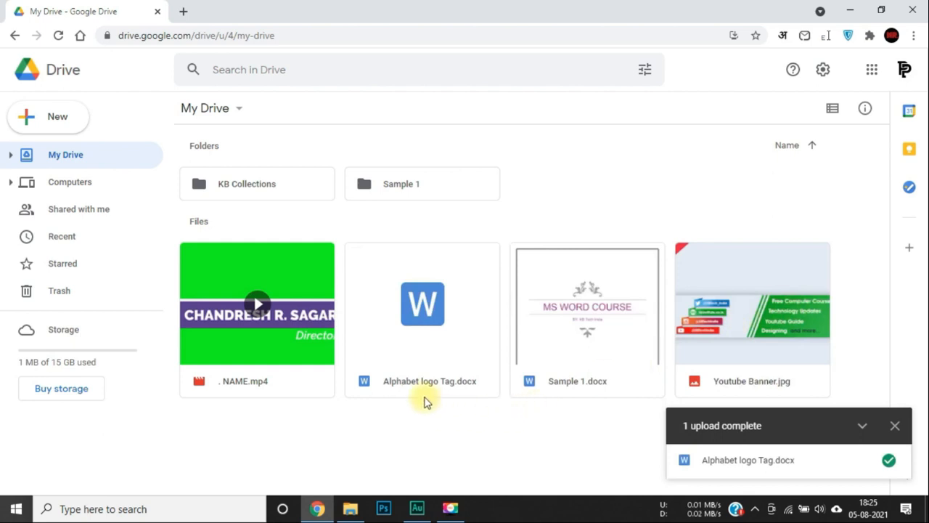
Delete Alphabet logo Tag.docx to the trash and dismiss the '1 upload complete' notice.
click(404, 351)
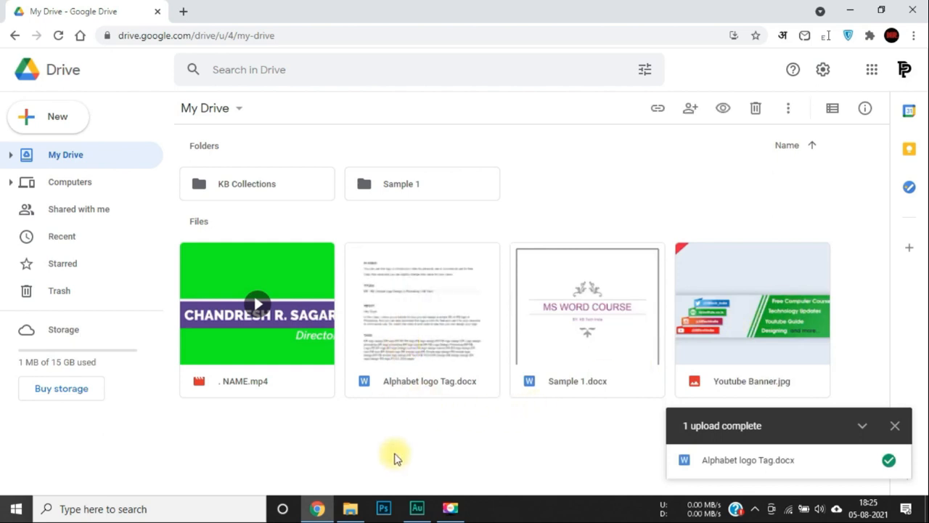
click(409, 420)
click(424, 376)
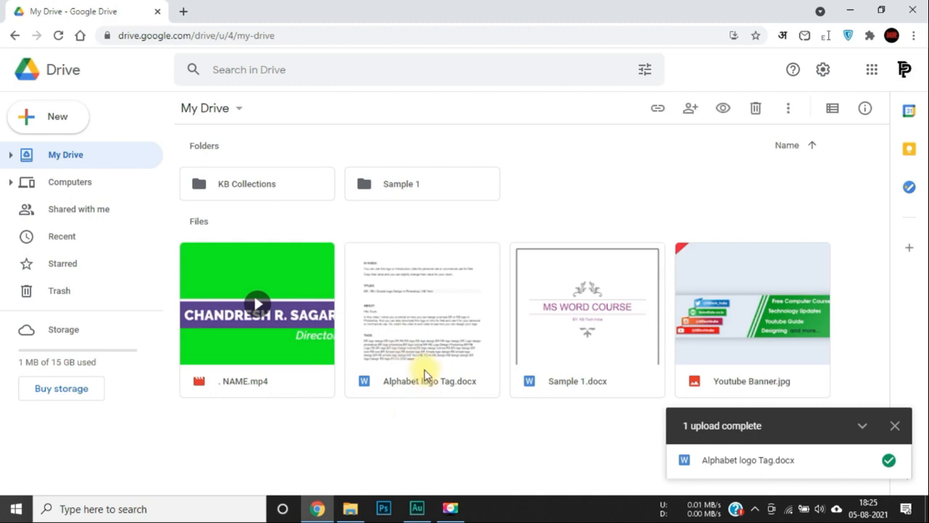
key(Delete)
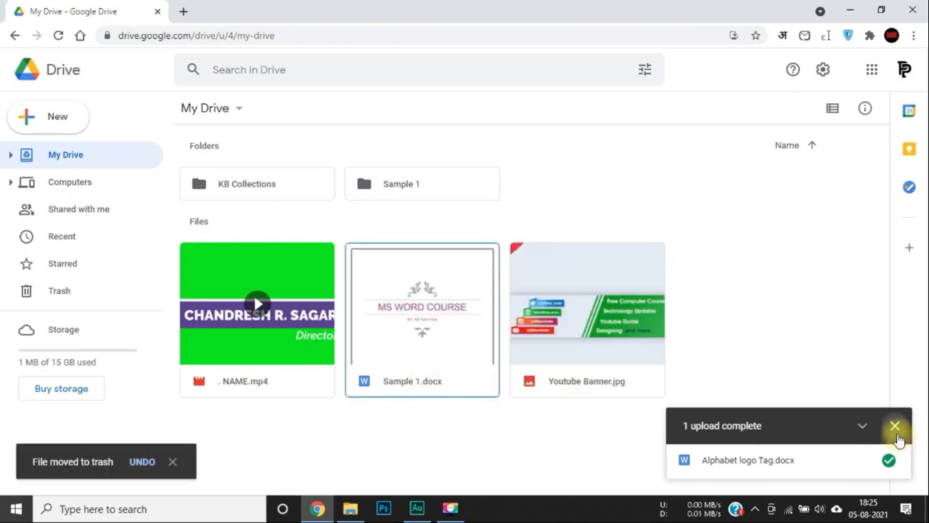
click(895, 427)
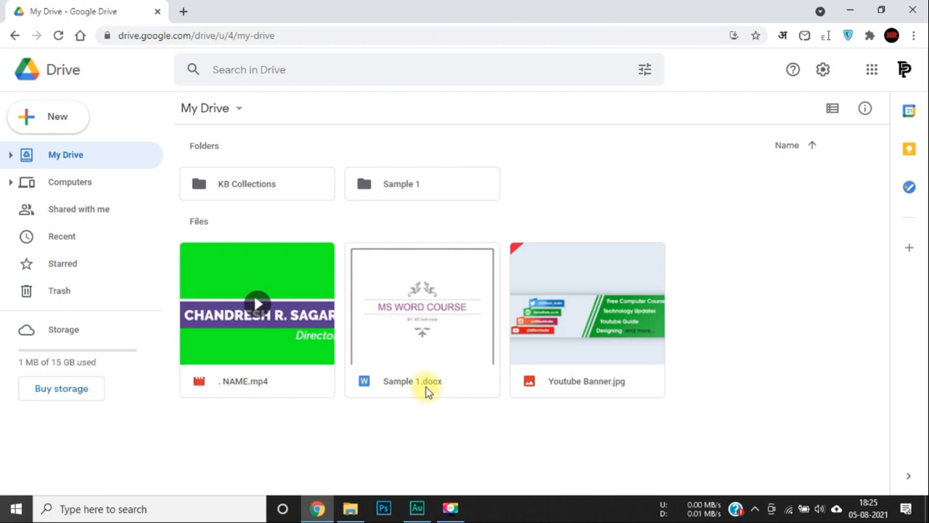
Open Sample 1.docx from My Drive in a Docs tab and close the Grammarly popup.
double_click(395, 328)
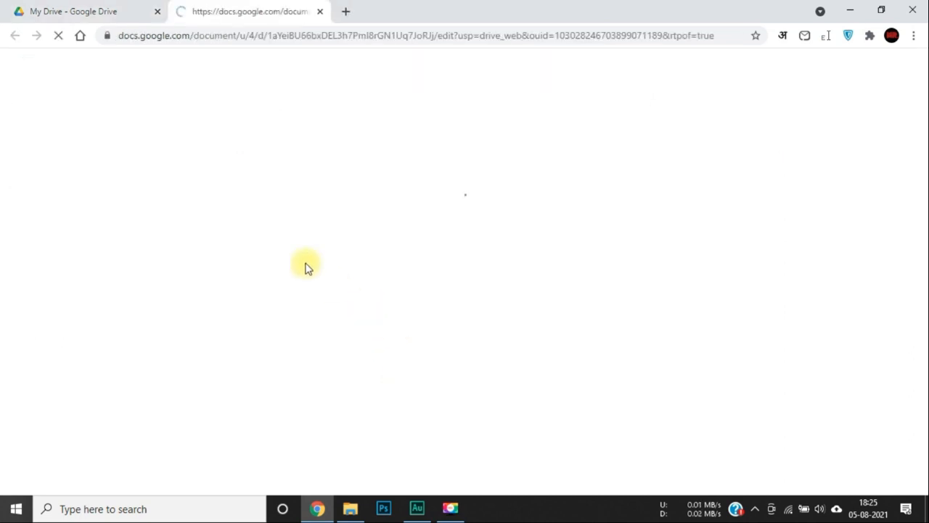
click(104, 9)
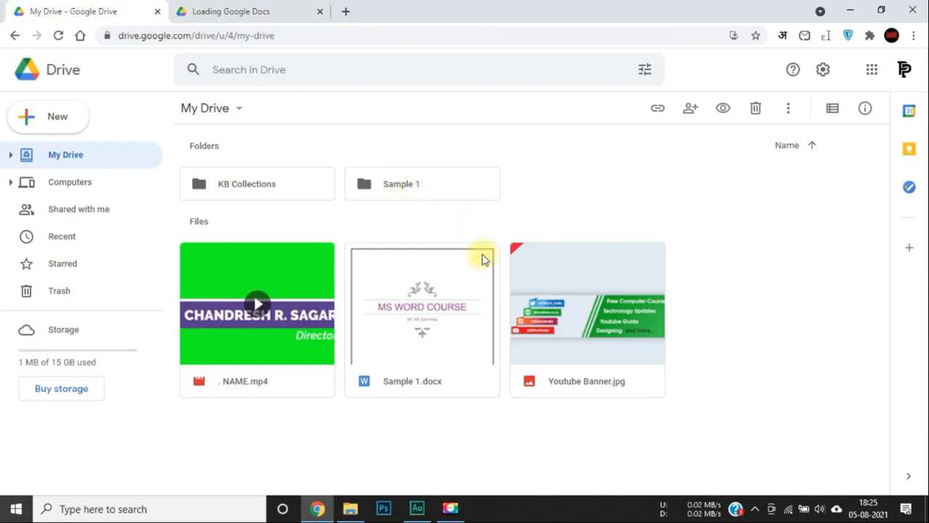
click(247, 6)
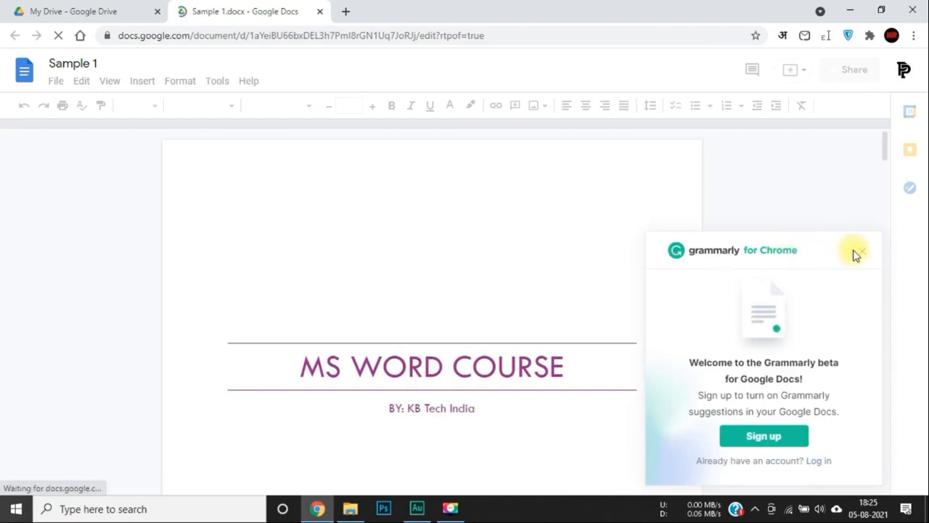
click(861, 252)
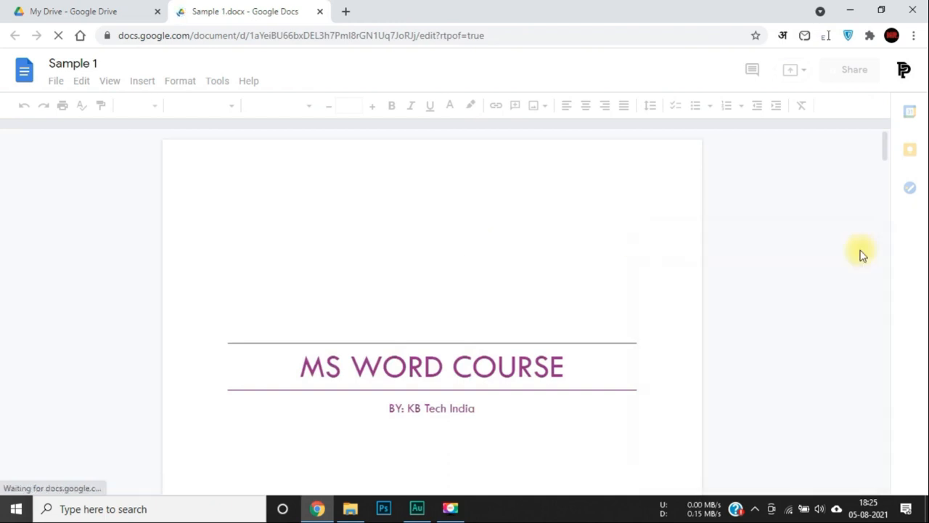
scroll(578, 310, down, 5)
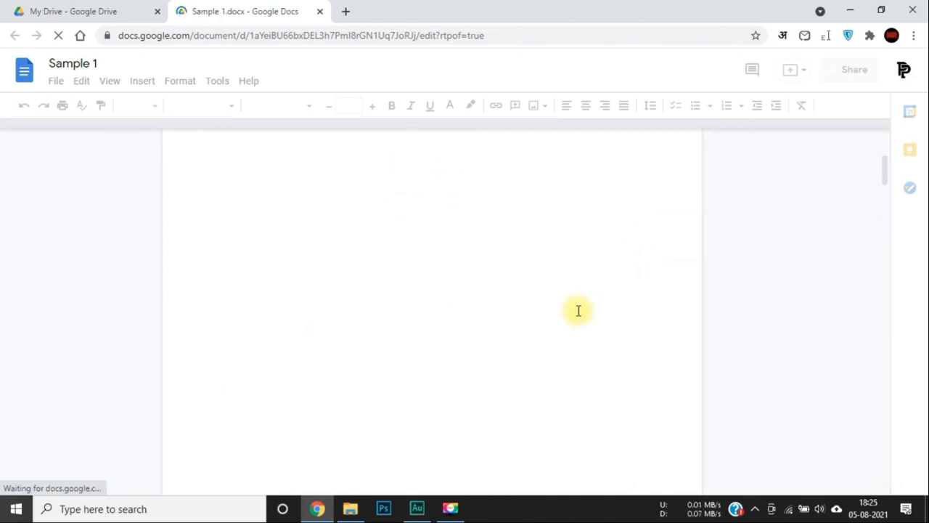
scroll(375, 228, up, 5)
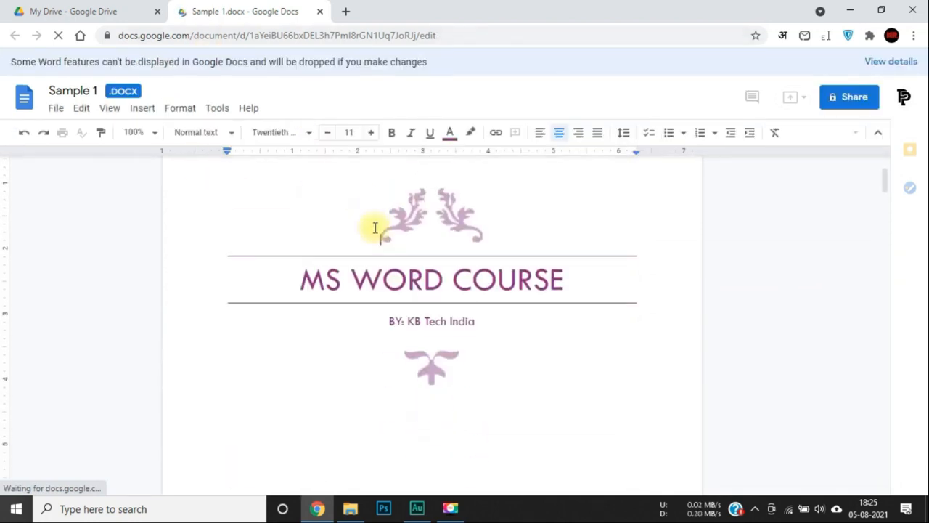
scroll(375, 227, up, 2)
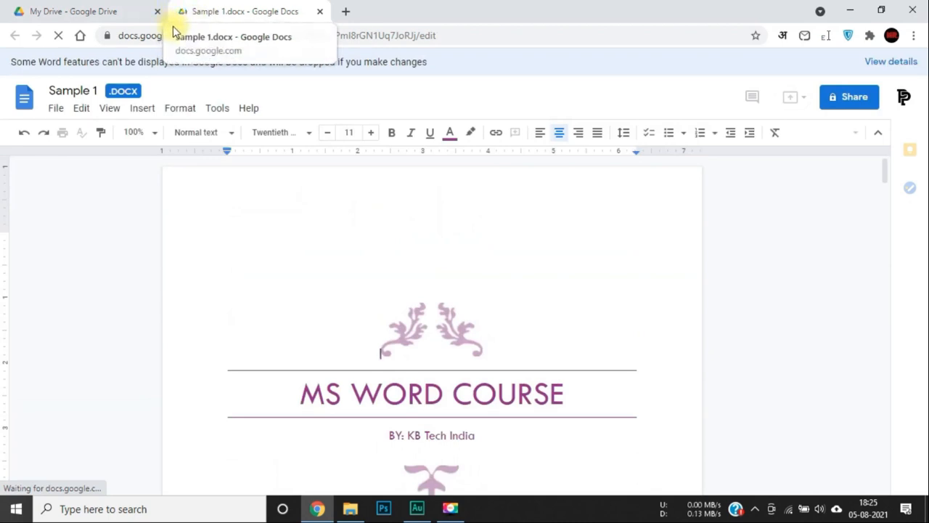
scroll(312, 282, down, 3)
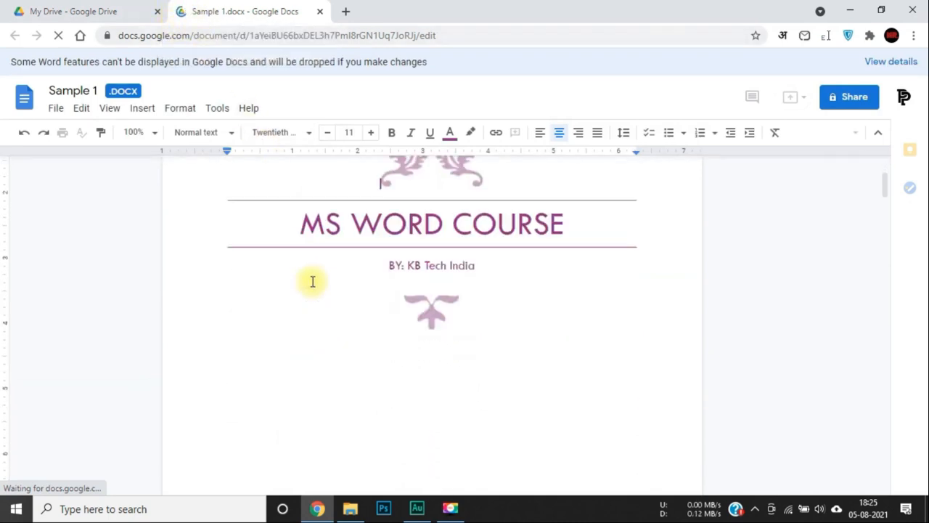
scroll(312, 282, down, 10)
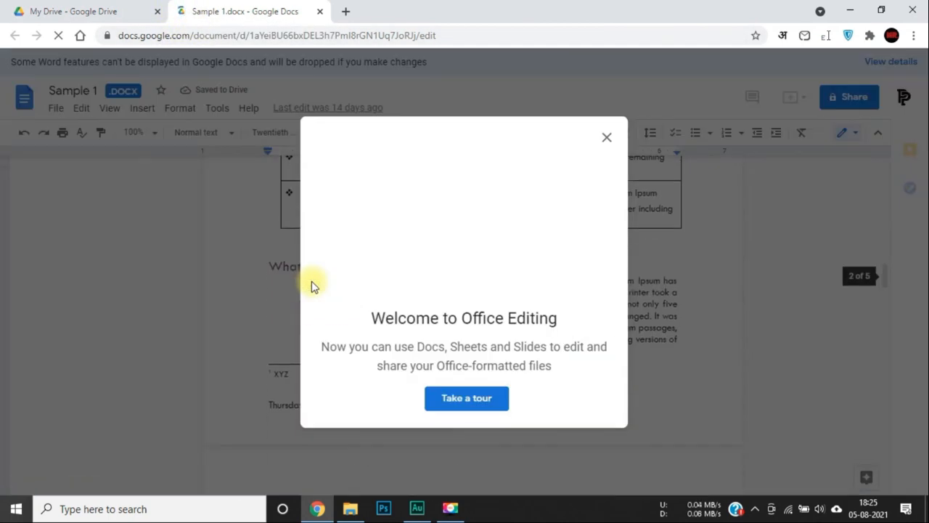
Dismiss the Welcome to Office Editing message and scroll through the MS WORD COURSE document.
click(607, 138)
scroll(522, 382, down, 10)
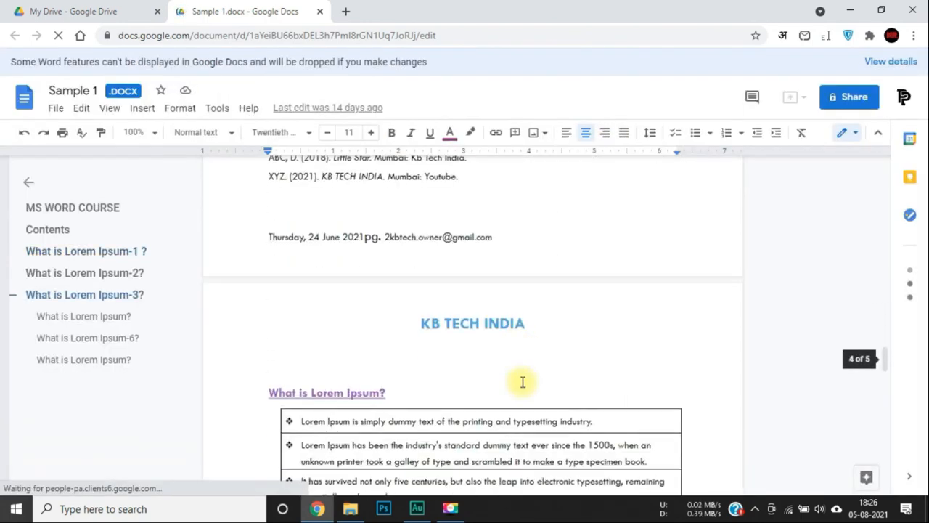
scroll(523, 381, down, 10)
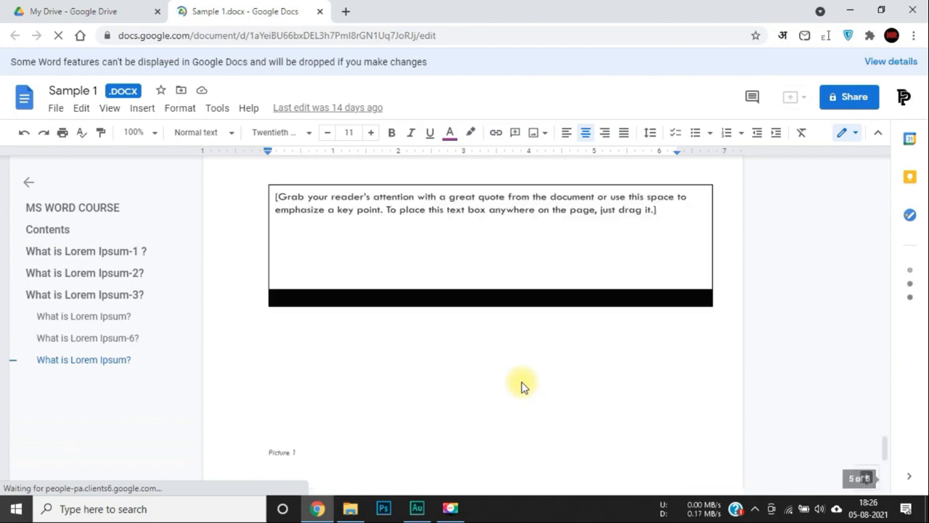
scroll(522, 384, down, 5)
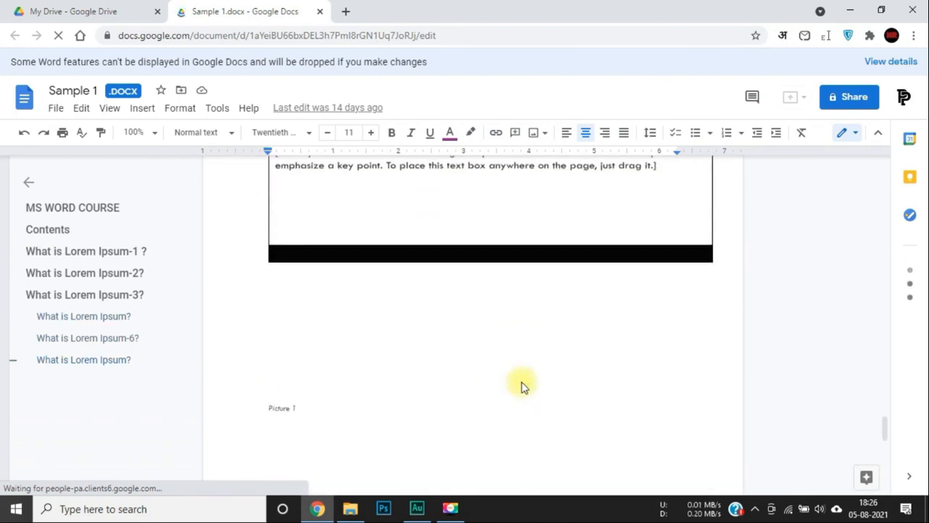
scroll(523, 384, up, 15)
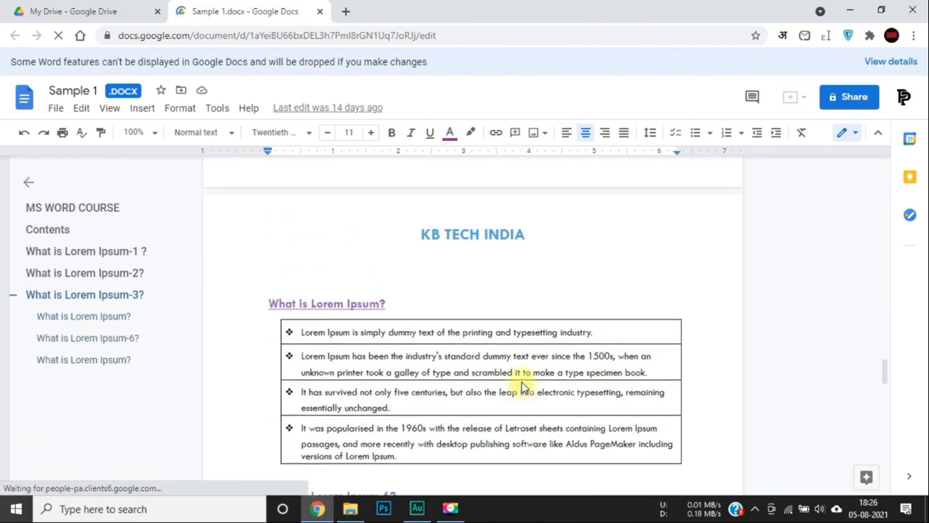
scroll(523, 385, up, 5)
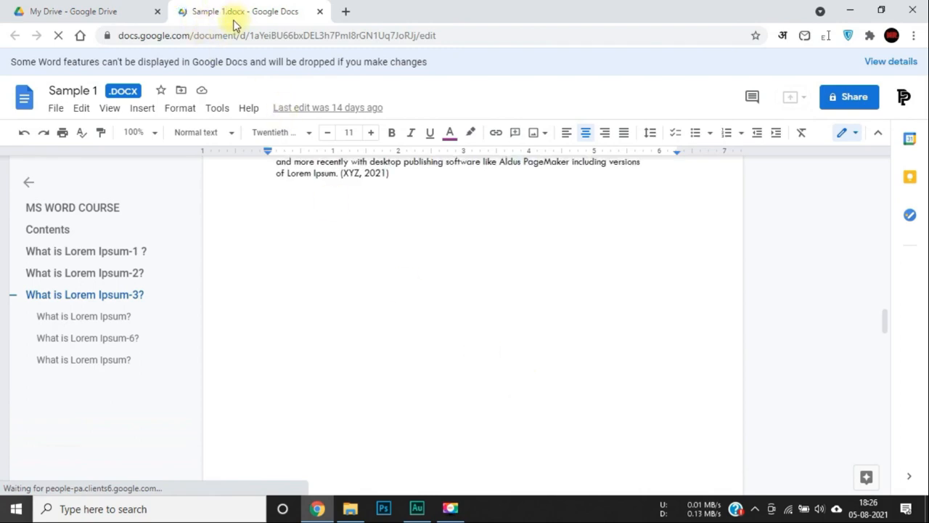
scroll(338, 167, up, 4)
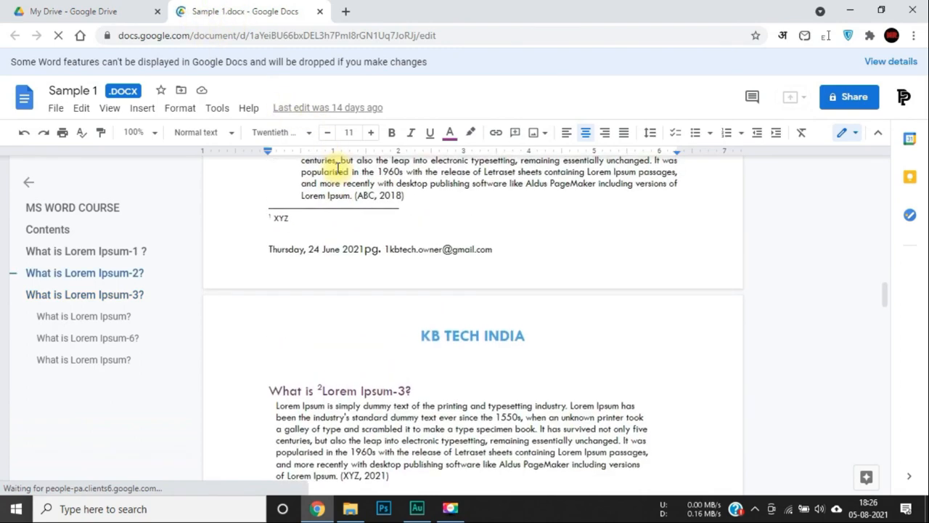
scroll(338, 167, up, 20)
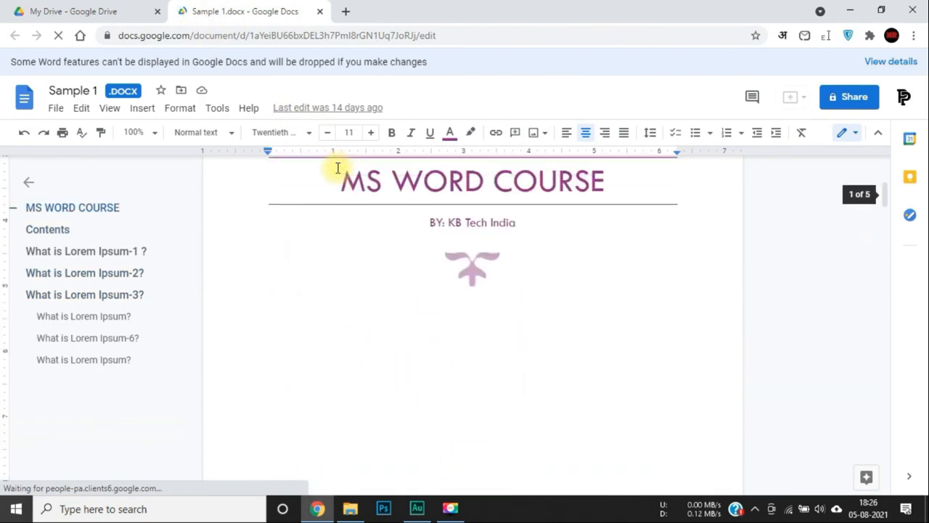
scroll(338, 167, up, 1)
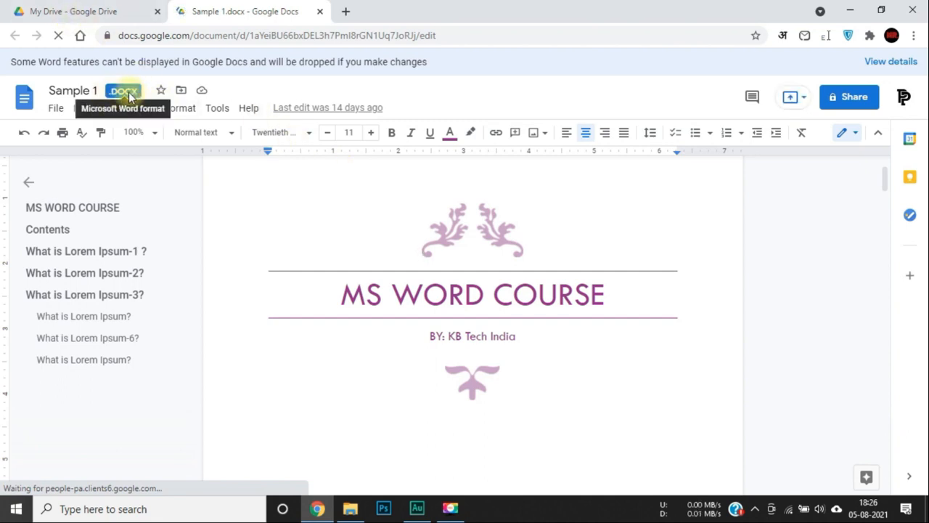
Convert Sample 1.docx using File > Save as Google Docs.
click(84, 89)
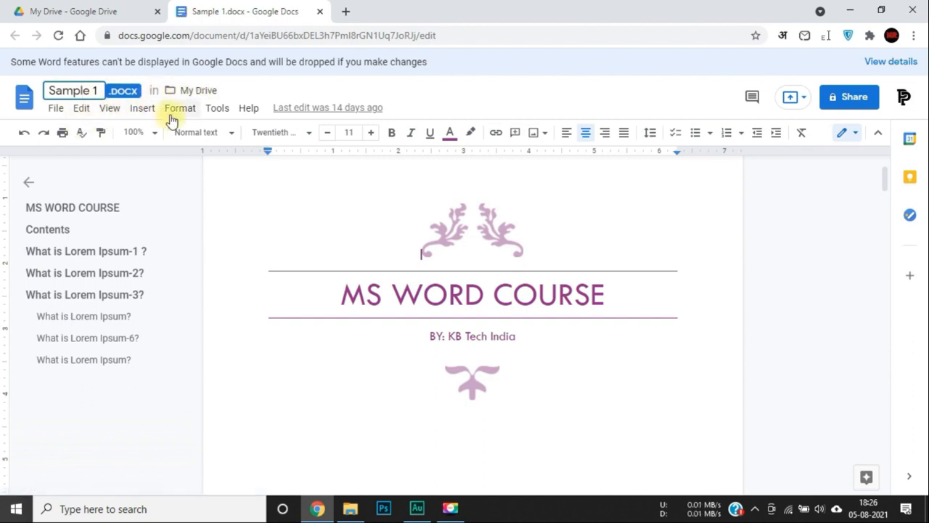
click(54, 109)
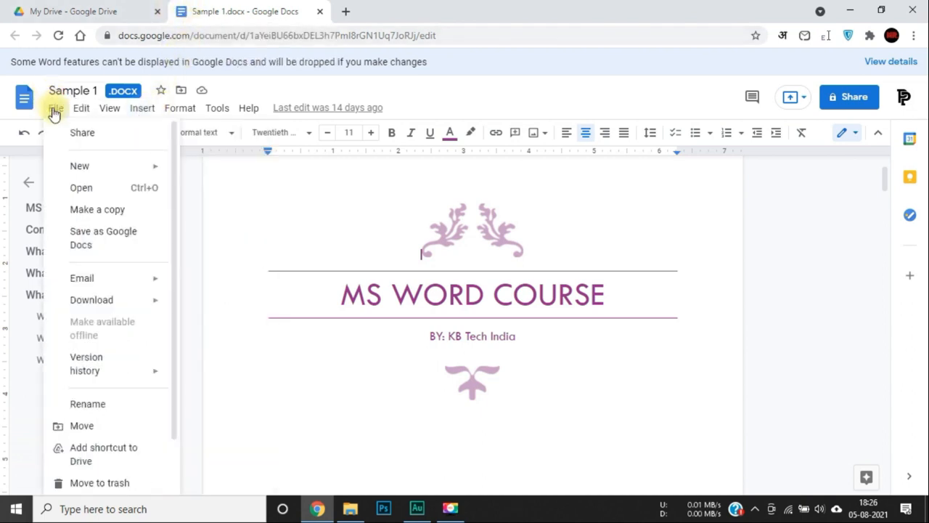
click(92, 243)
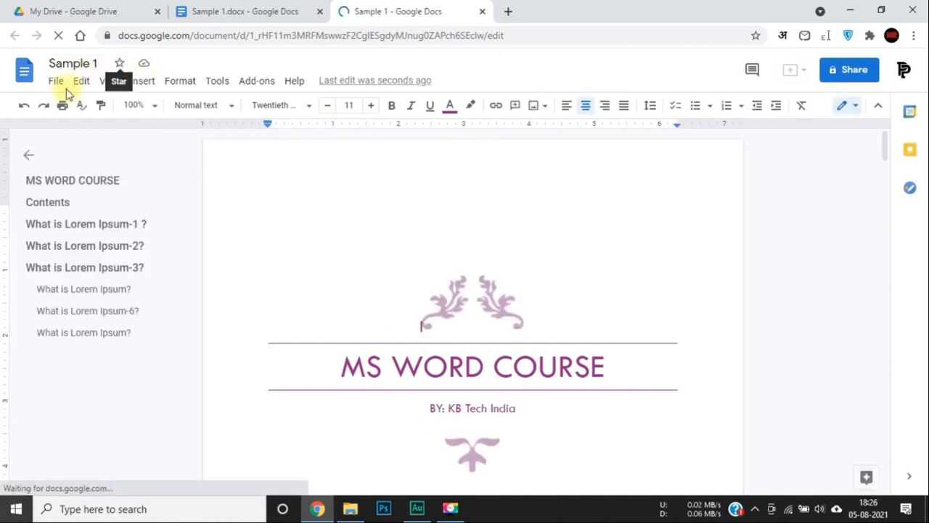
Check the new Sample 1 Google Doc tab, then return to the My Drive list.
click(210, 11)
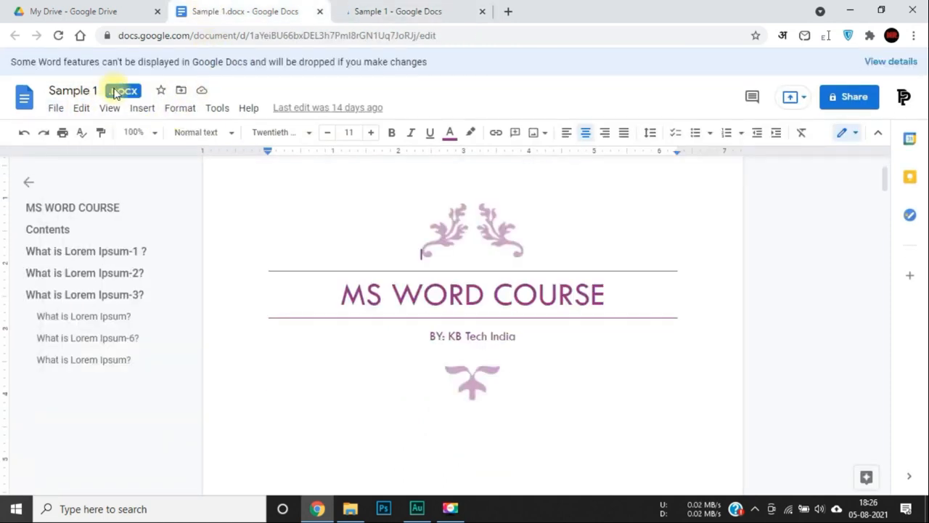
click(394, 11)
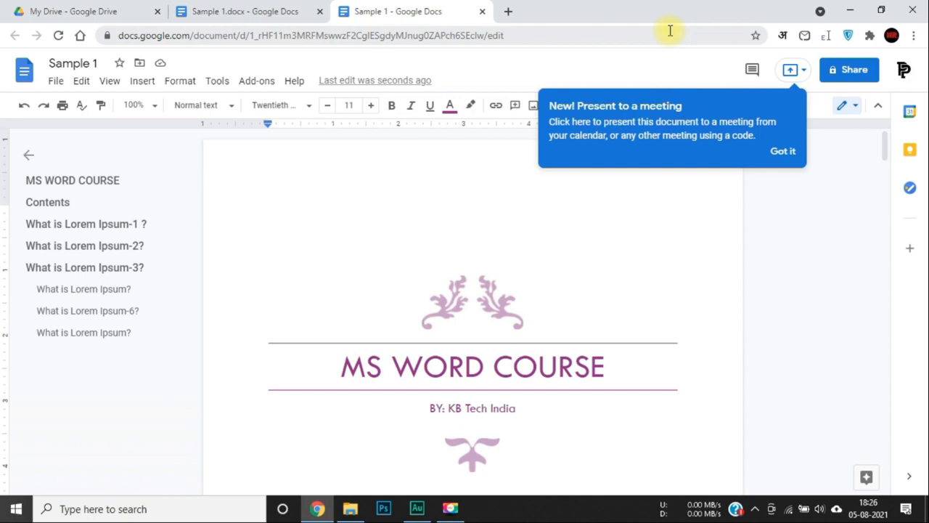
click(73, 10)
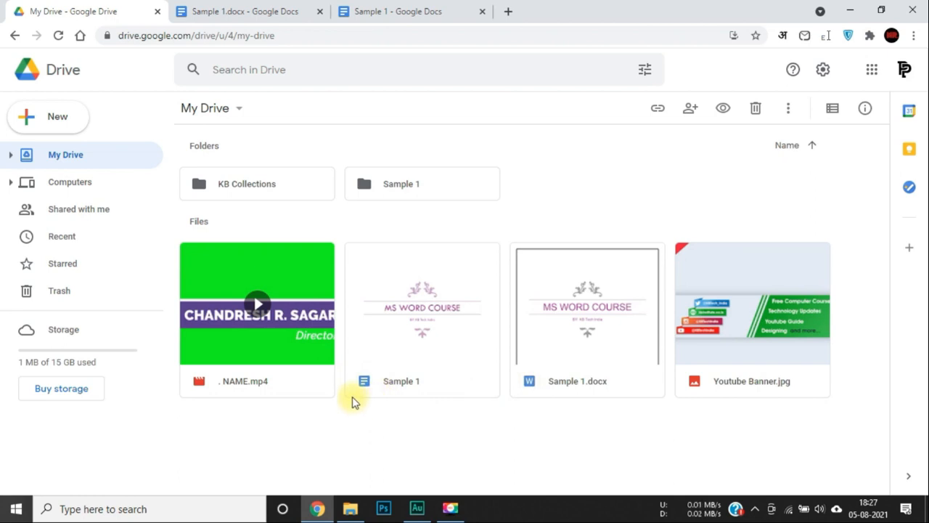
double_click(423, 315)
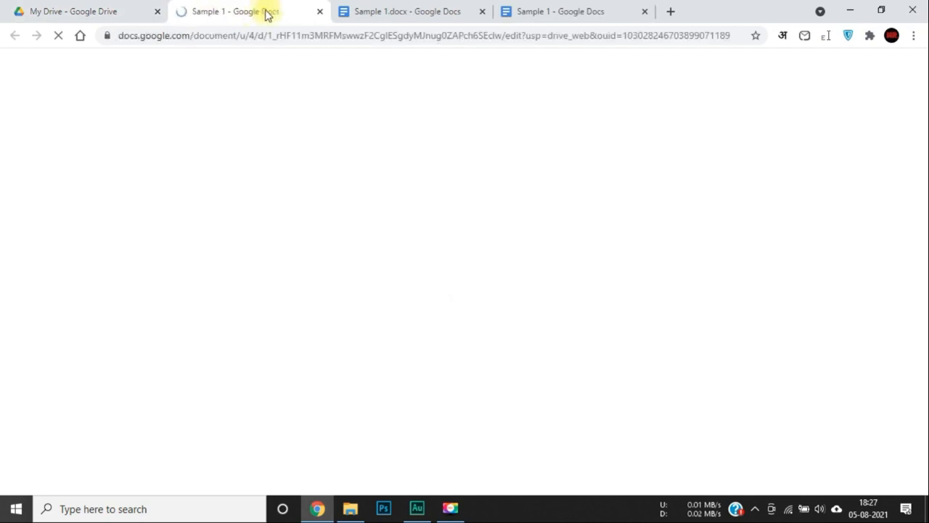
click(320, 11)
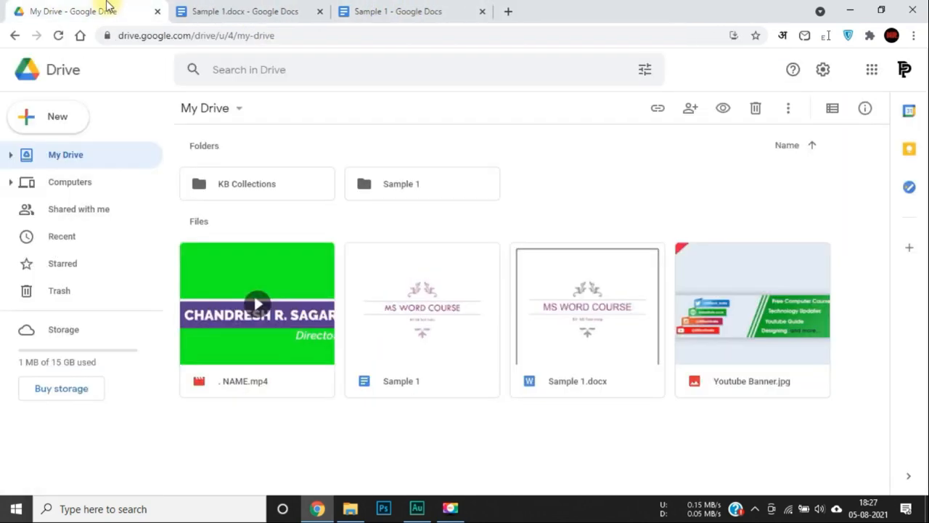
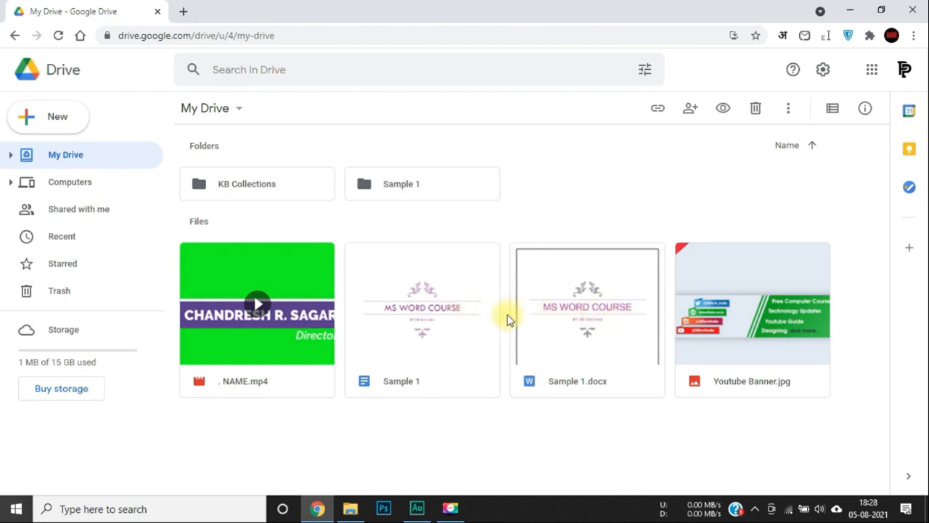
Download the Sample 1 Google Doc as a Microsoft Word file, Sample 1.docx, into Downloads.
click(583, 328)
right_click(382, 321)
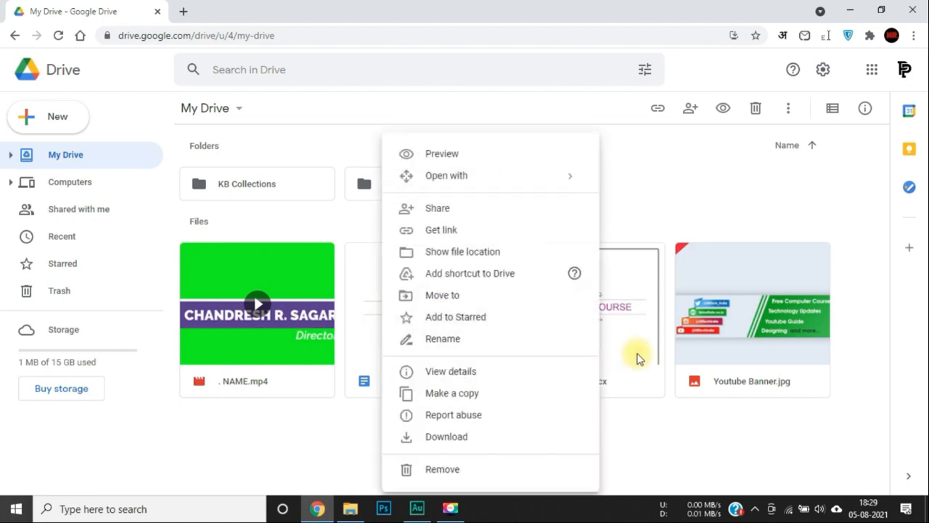
right_click(367, 355)
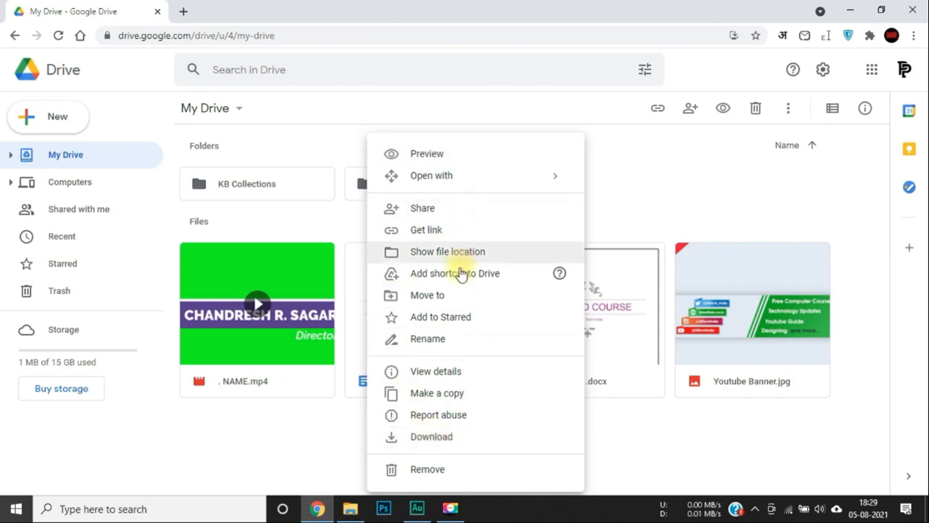
click(418, 439)
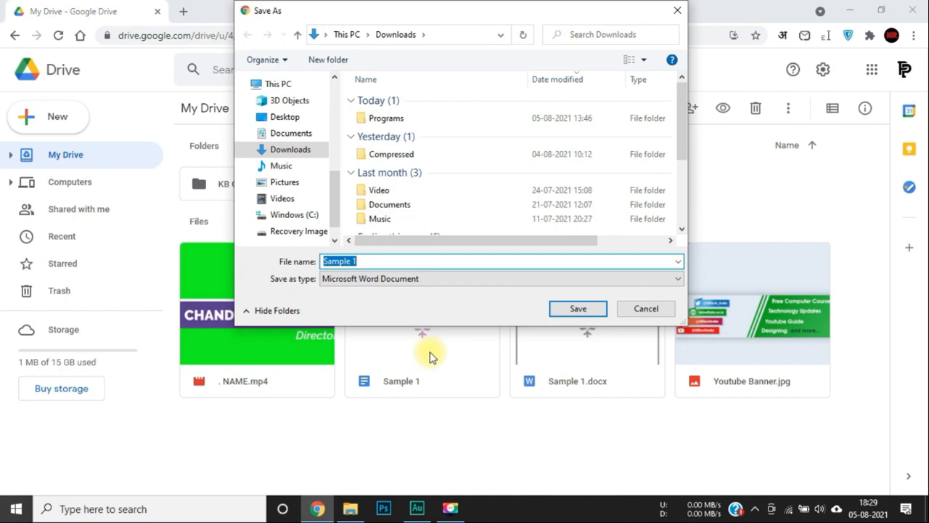
click(578, 310)
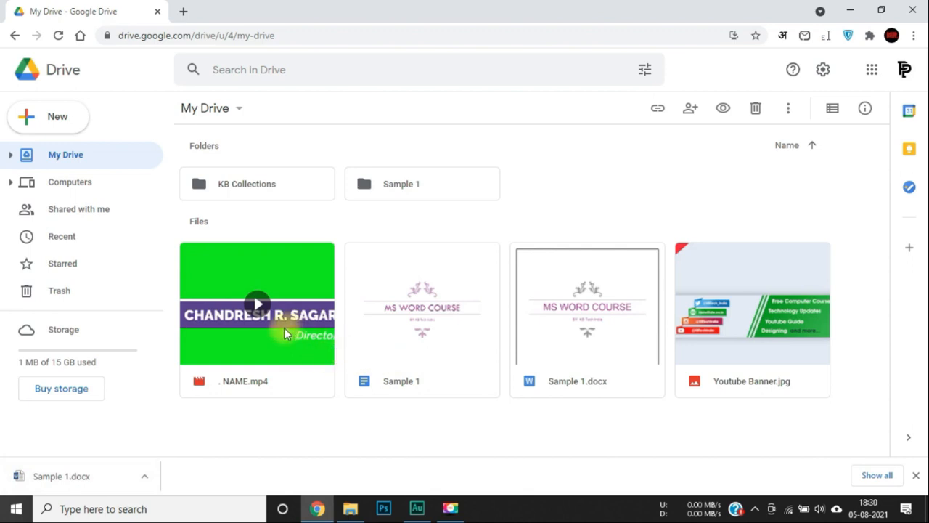
Download Youtube Banner.jpg as a JPEG image into the Downloads folder.
right_click(729, 323)
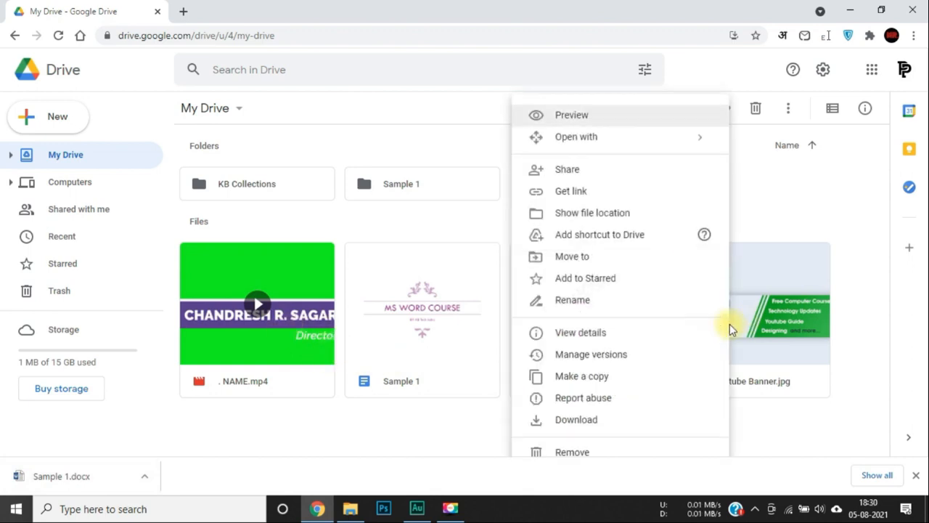
click(599, 418)
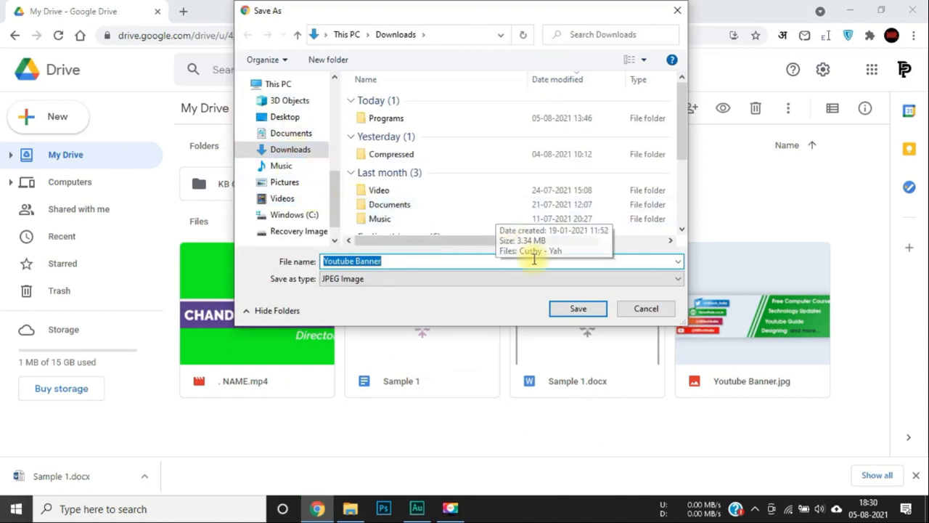
click(576, 309)
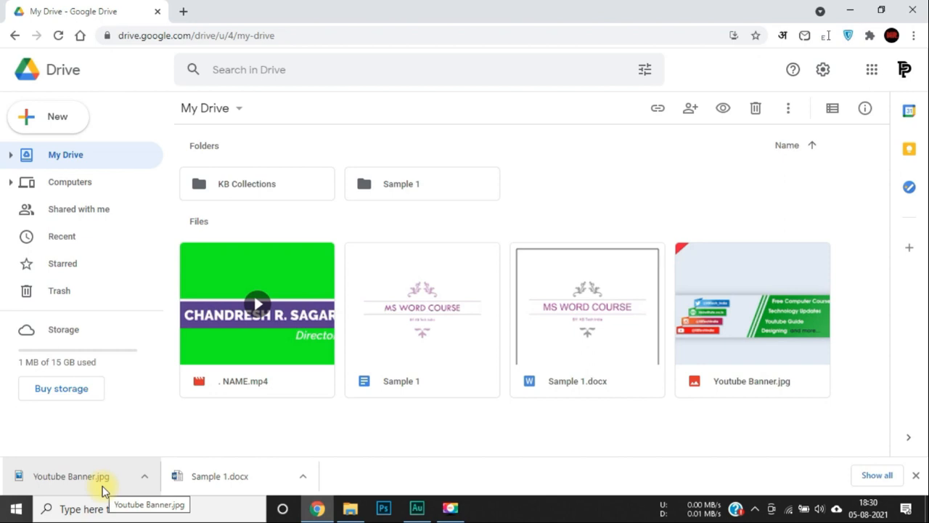
Download the Sample 1 folder as a zip archive using IDM's Start Download.
right_click(392, 186)
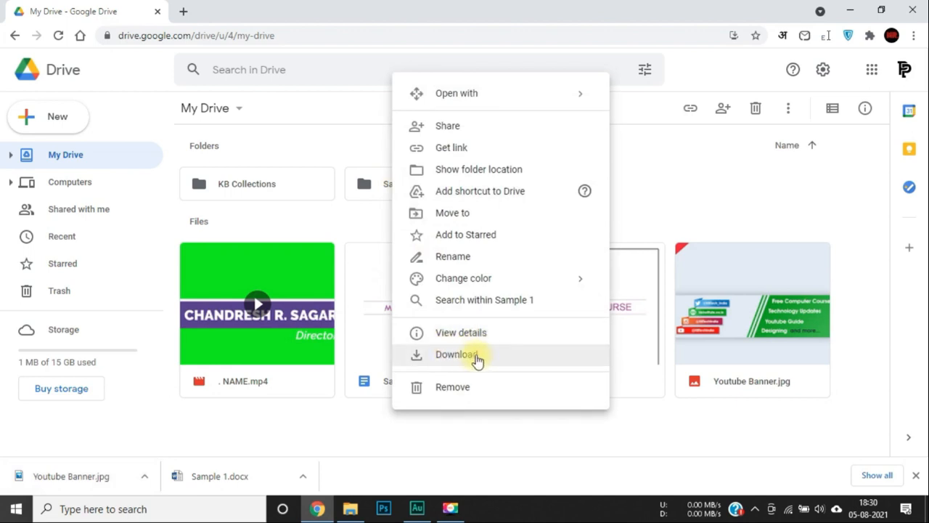
click(448, 355)
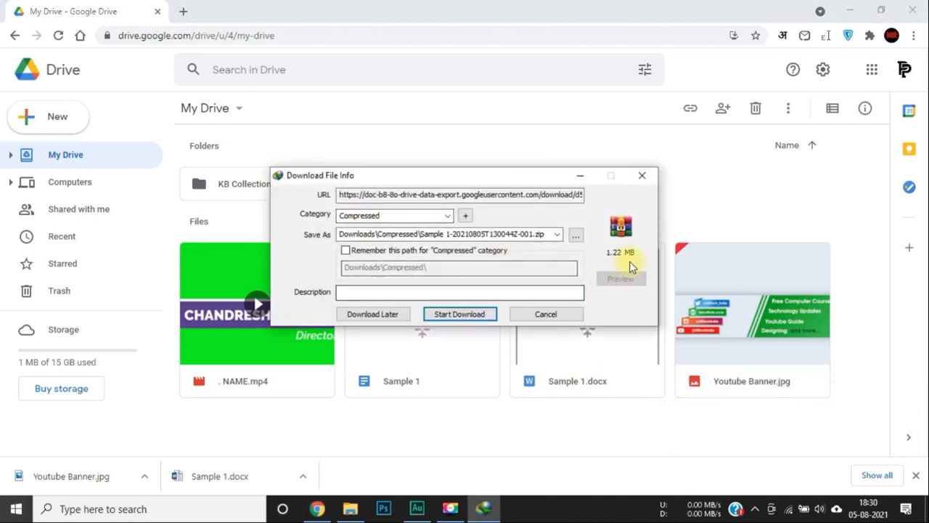
click(445, 315)
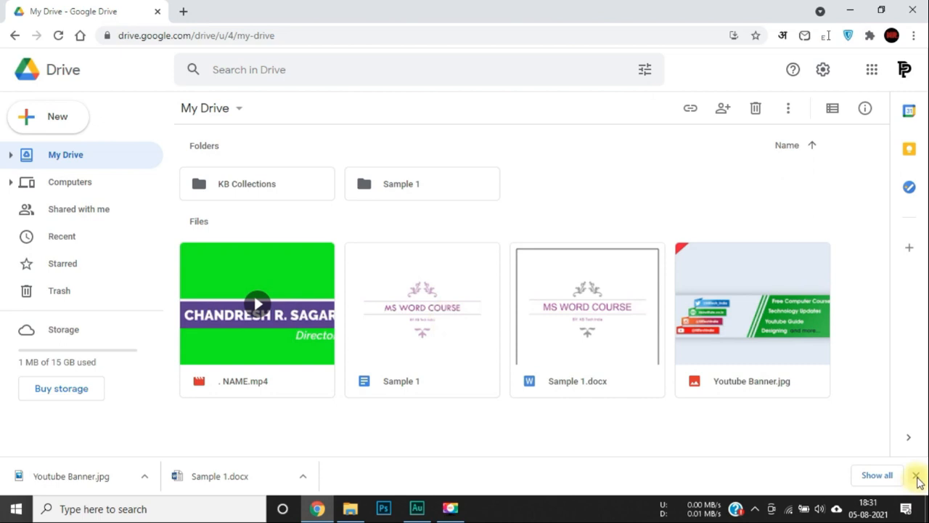
Clear the finished downloads, open Sample 1 in Google Docs, dismiss the Citations tip, and scroll its pages.
click(915, 474)
double_click(416, 325)
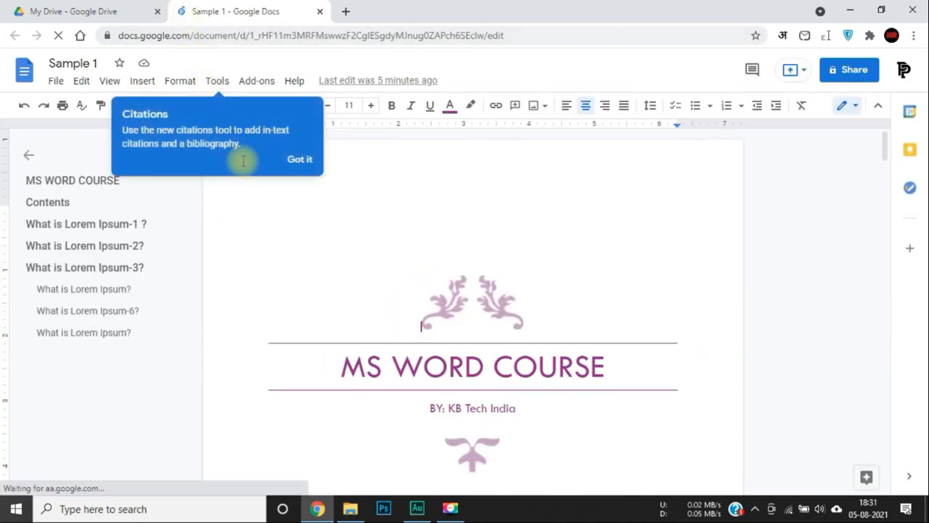
click(296, 161)
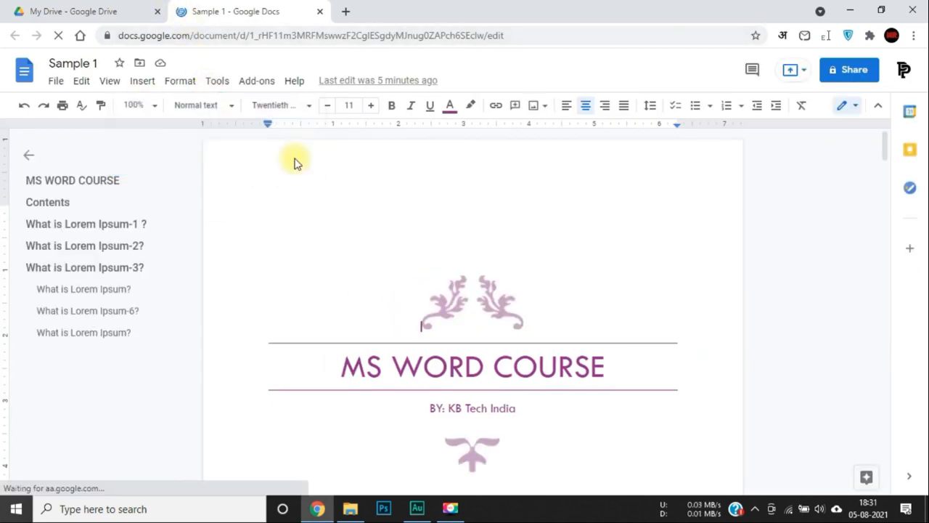
scroll(322, 211, down, 5)
scroll(323, 213, down, 20)
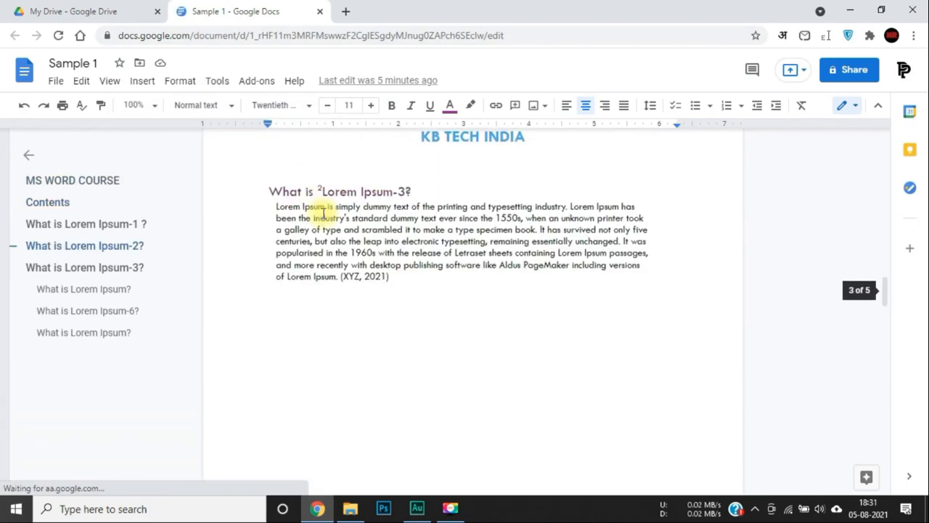
scroll(305, 303, down, 7)
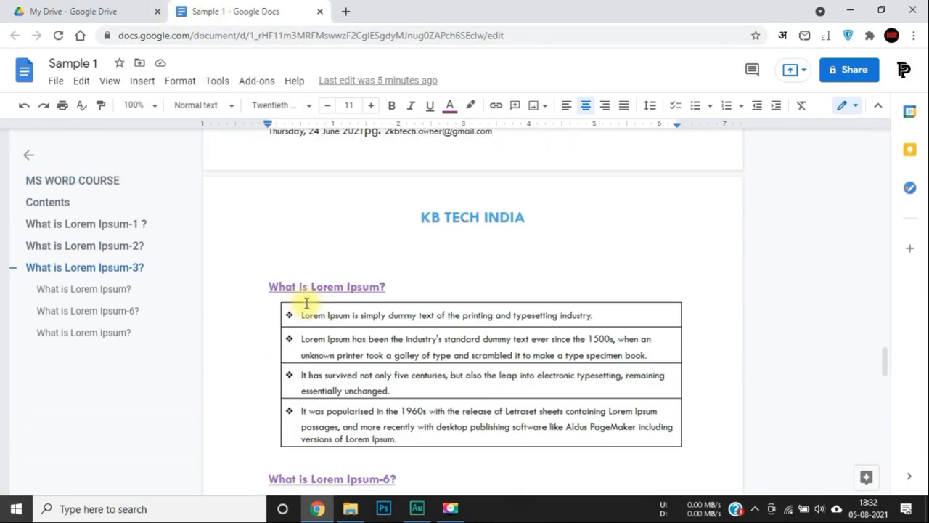
scroll(306, 304, up, 4)
scroll(306, 303, up, 20)
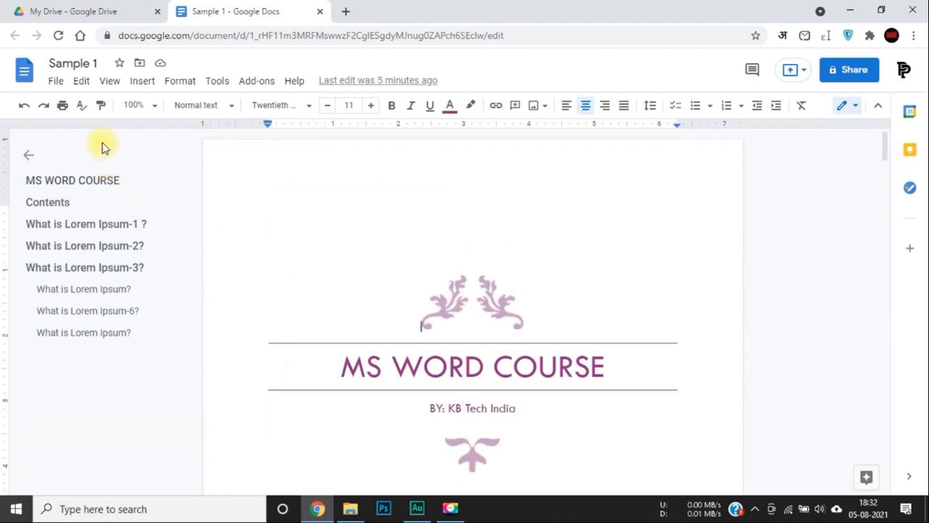
click(57, 82)
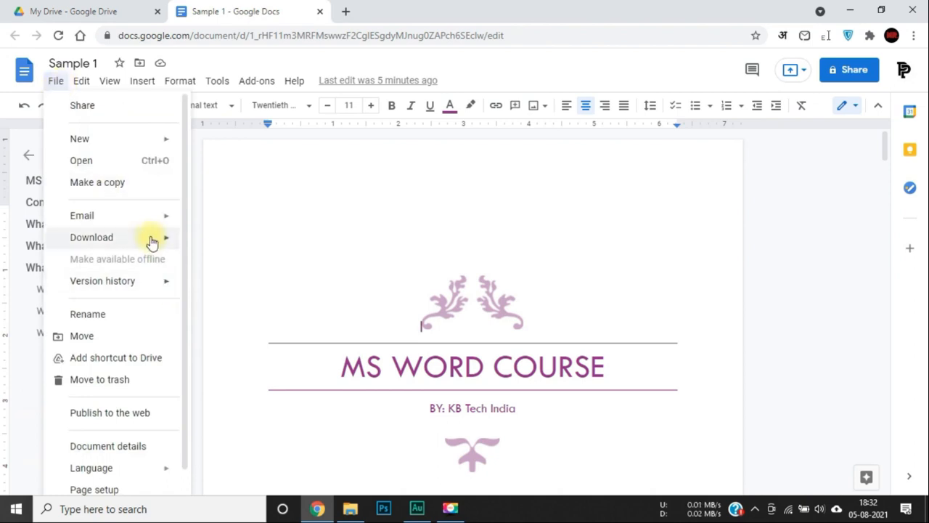
Save Sample 1 as a PDF Document (.pdf), Sample 1.pdf, through IDM.
mouse_move(150, 239)
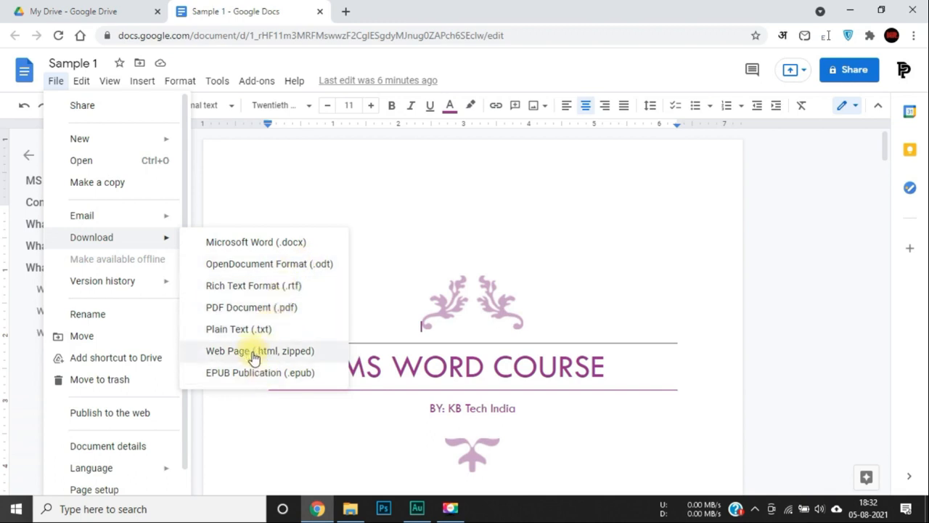
click(254, 310)
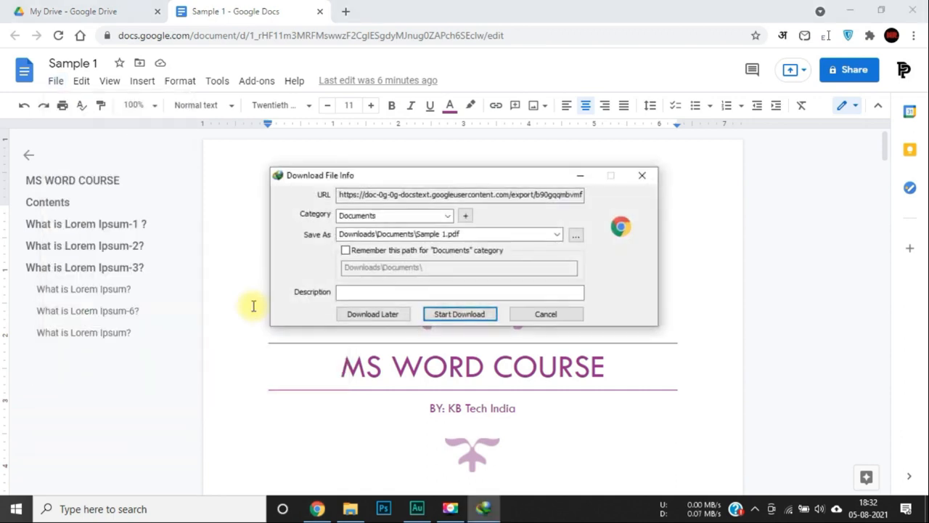
click(478, 318)
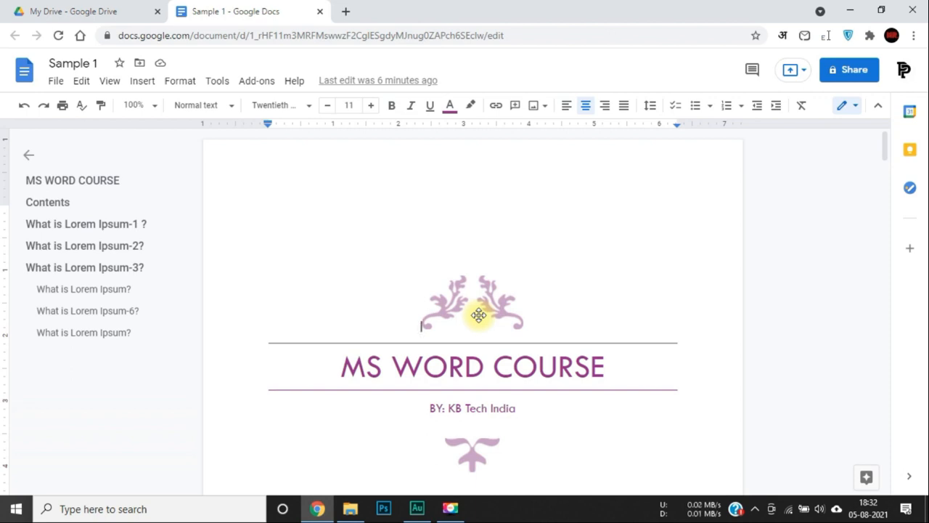
Open the [DATE]/YOUTUBE/[Company address] header drawing and close it with Save and Close.
scroll(478, 314, down, 8)
scroll(502, 357, down, 1)
scroll(493, 342, up, 2)
click(469, 282)
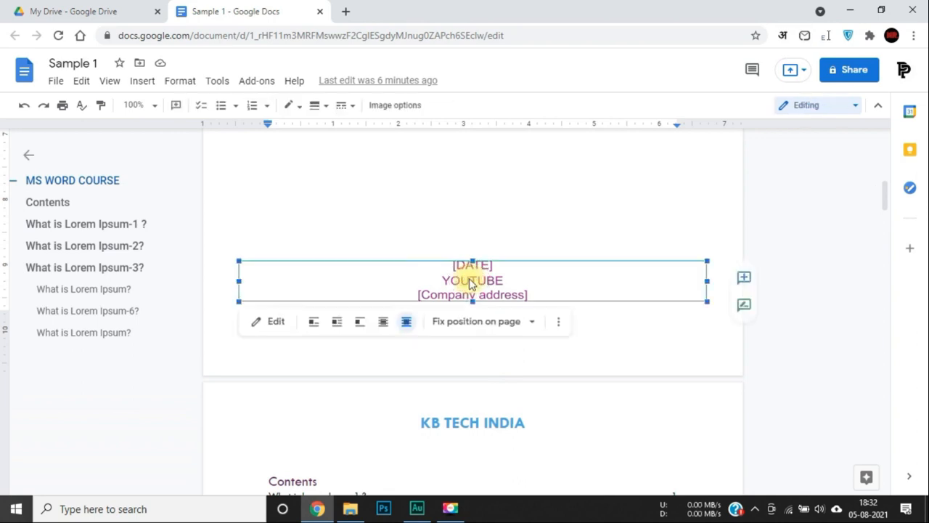
double_click(470, 282)
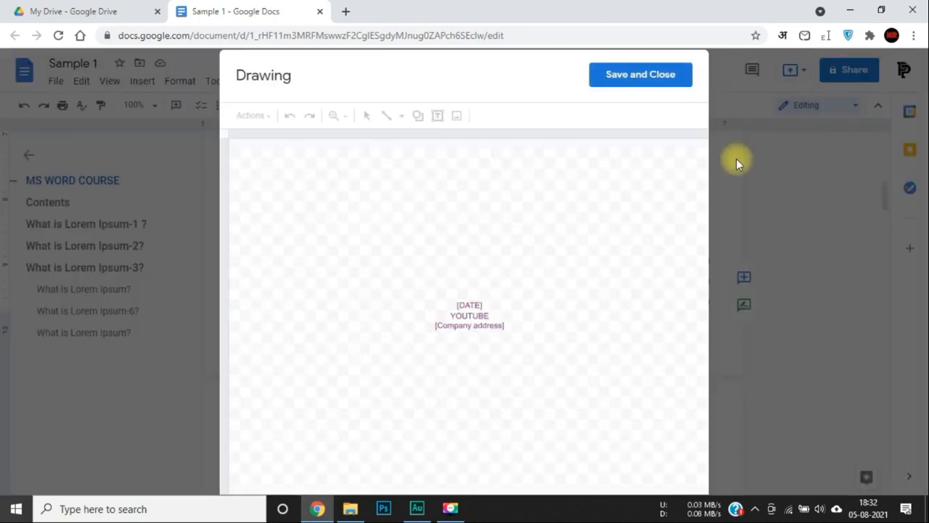
click(653, 80)
Delete 'Lorem ' from the third contents entry so it reads 'What is Ipsum-3?'.
scroll(641, 322, down, 3)
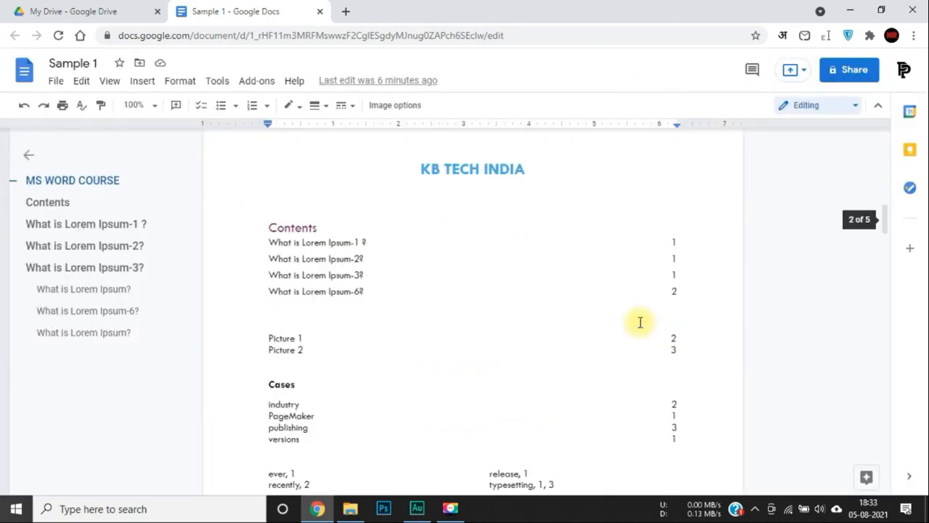
scroll(640, 321, down, 1)
click(321, 217)
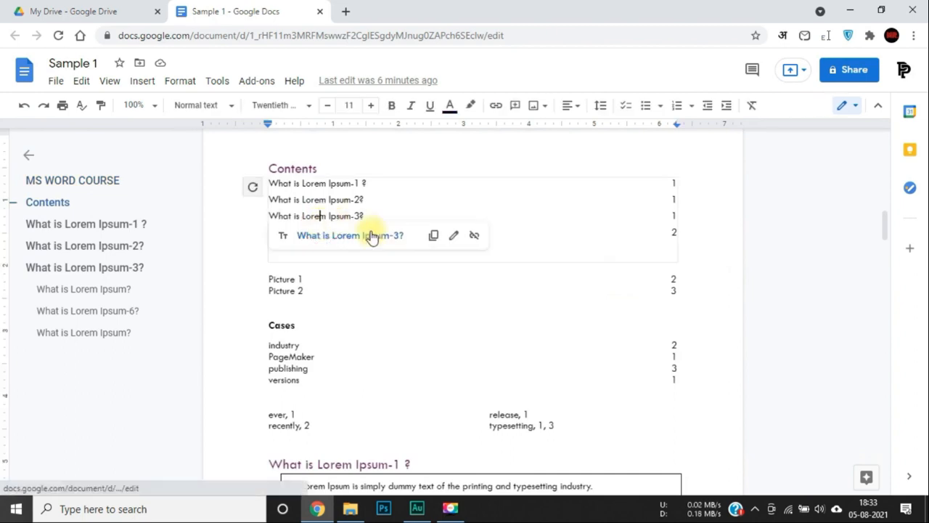
key(BackSpace)
key(BackSpace)
key(BackSpace)
key(BackSpace)
key(BackSpace)
key(Delete)
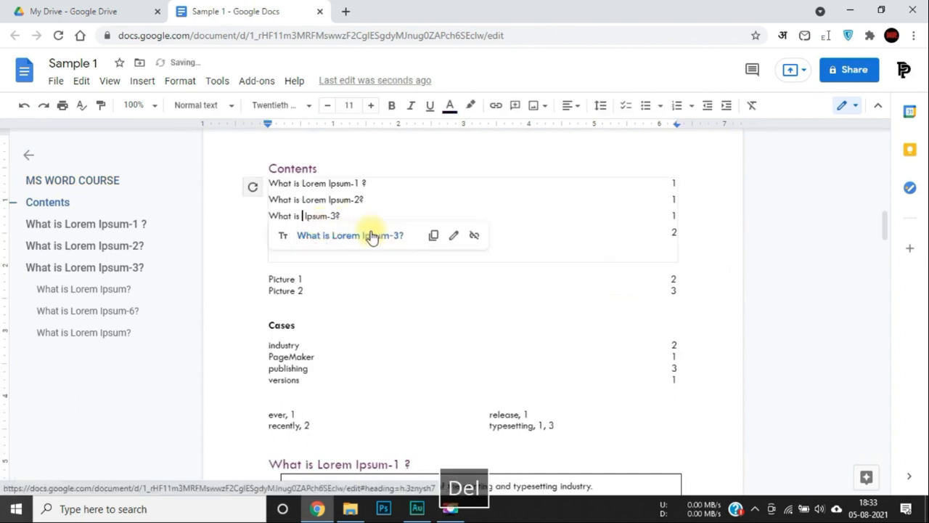
key(Delete)
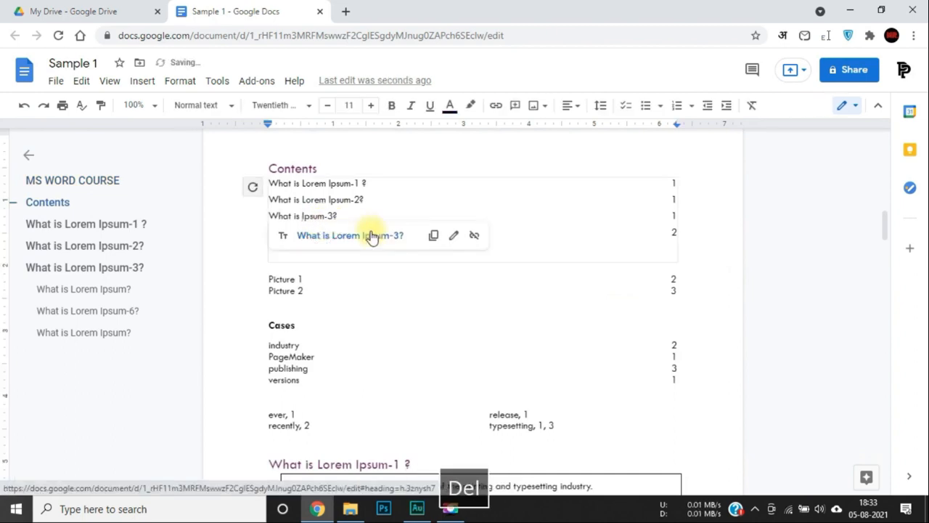
click(416, 324)
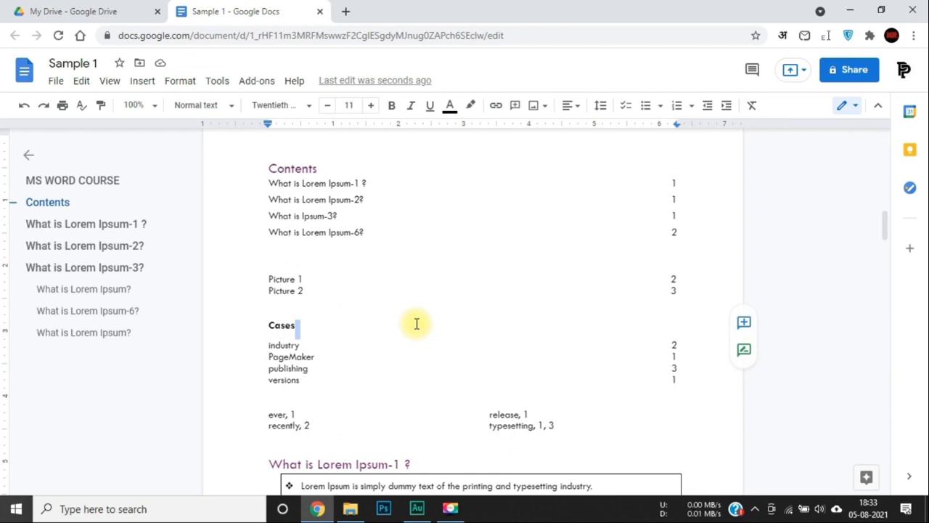
Erase the repeated opening text of the Lorem Ipsum-2 paragraph back to 'simply', leaving a space before 'standard'.
scroll(417, 323, down, 5)
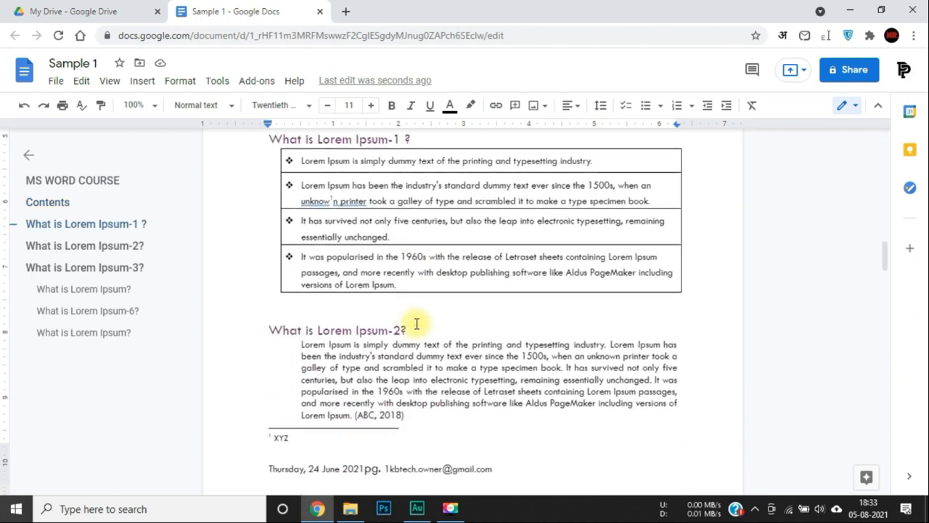
double_click(365, 355)
key(BackSpace)
key(BackSpace)
key(BackSpace)
key(BackSpace)
key(BackSpace)
key(BackSpace)
key(BackSpace)
key(BackSpace)
key(BackSpace)
key(BackSpace)
key(BackSpace)
key(BackSpace)
key(BackSpace)
key(BackSpace)
key(BackSpace)
key(BackSpace)
key(BackSpace)
key(BackSpace)
key(BackSpace)
key(BackSpace)
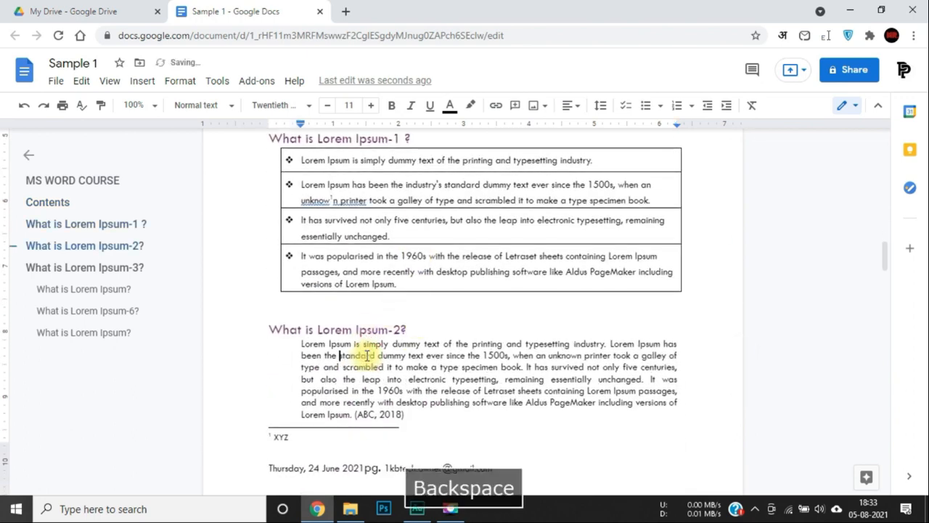
key(BackSpace)
key(BackSpace)
key(BackSpace)
key(BackSpace)
key(BackSpace)
key(BackSpace)
key(BackSpace)
key(BackSpace)
key(BackSpace)
key(BackSpace)
key(BackSpace)
key(BackSpace)
key(BackSpace)
key(BackSpace)
key(BackSpace)
key(BackSpace)
key(BackSpace)
key(BackSpace)
key(BackSpace)
key(BackSpace)
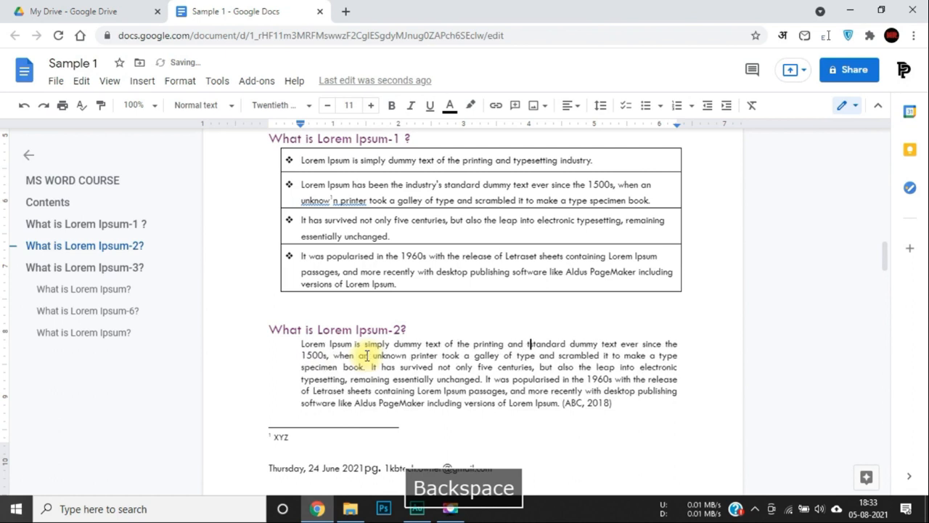
key(BackSpace)
key(BackSpace)
key(BackSpace)
key(BackSpace)
key(BackSpace)
key(BackSpace)
key(BackSpace)
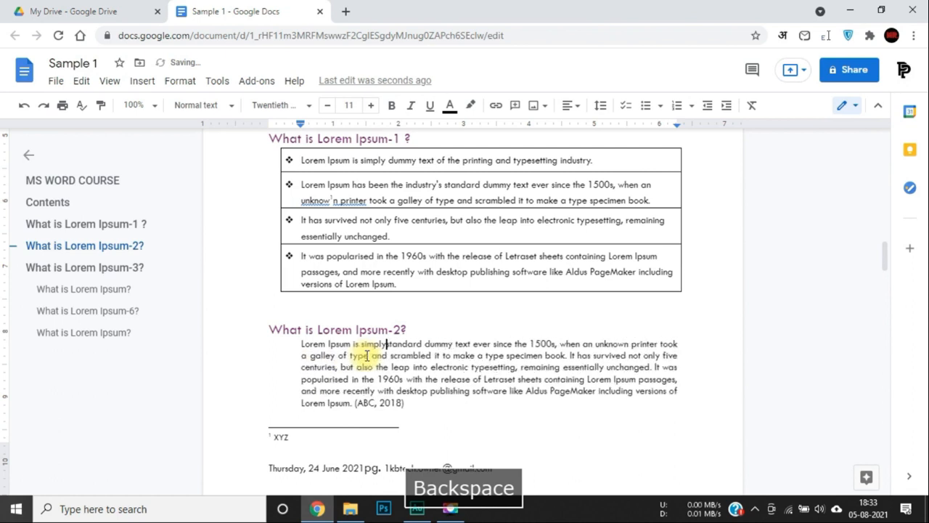
key(space)
click(475, 419)
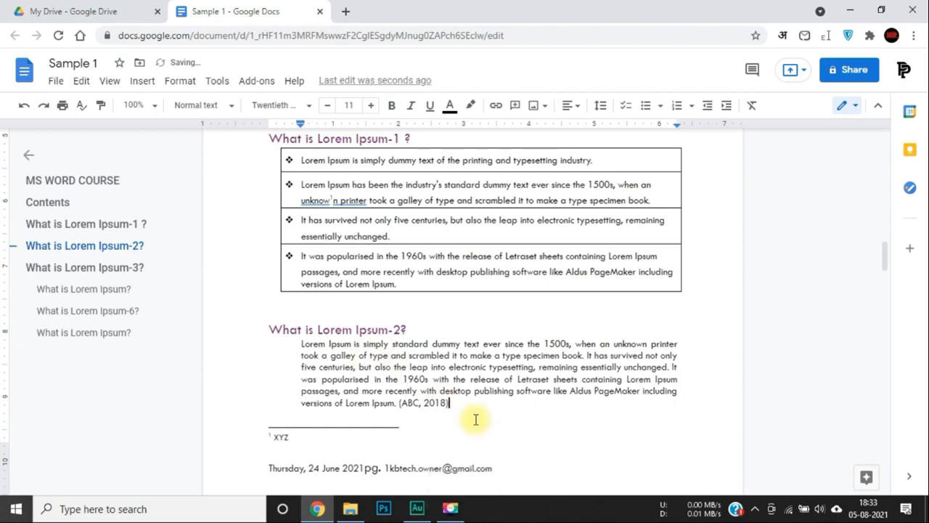
Change the cover title to 'MS WORD FULL COURSE'.
scroll(475, 418, up, 10)
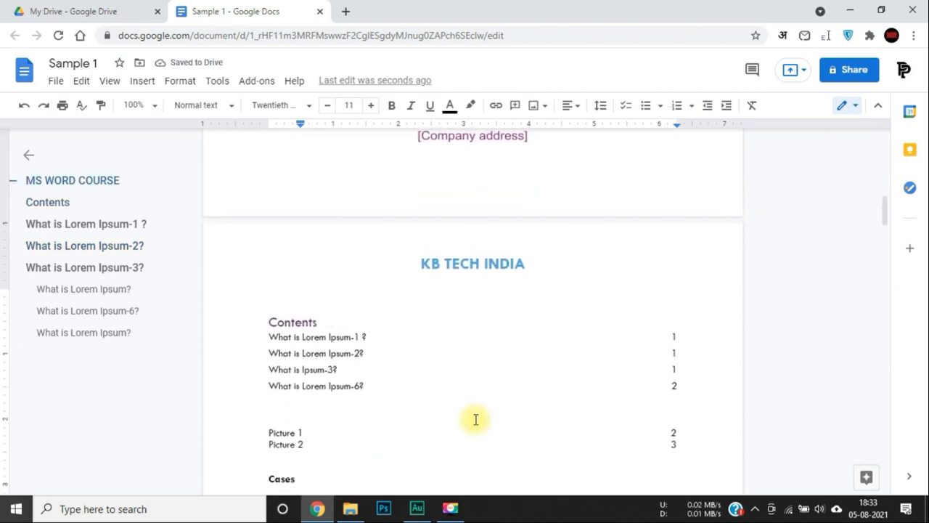
scroll(475, 419, up, 5)
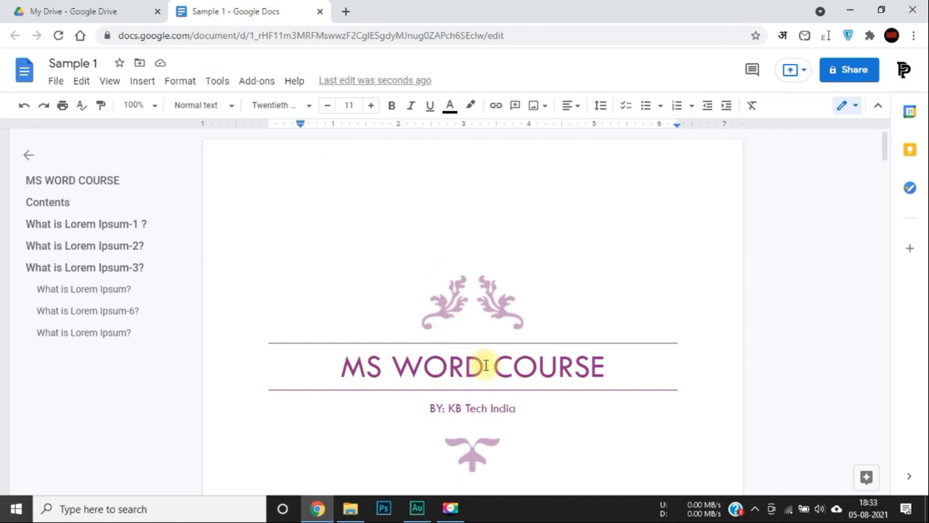
click(535, 365)
click(488, 376)
text(Fu)
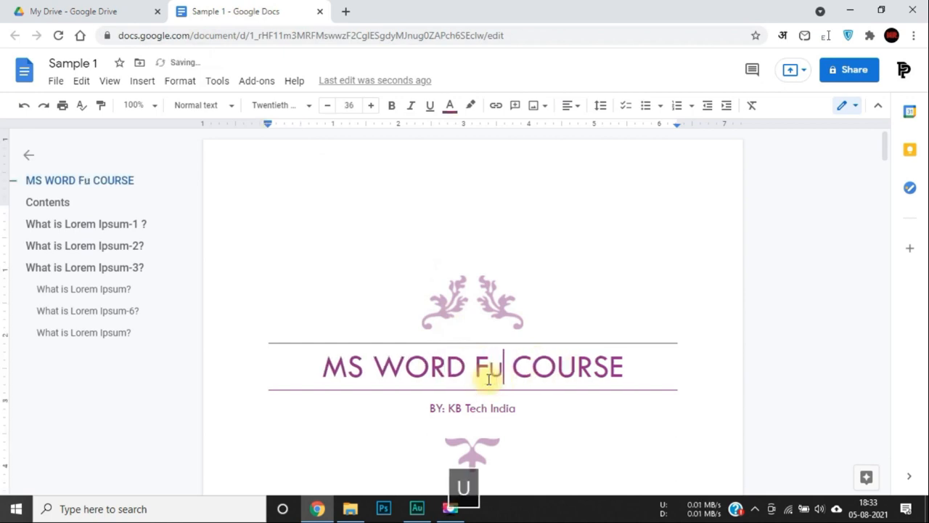
key(BackSpace)
text(ULL)
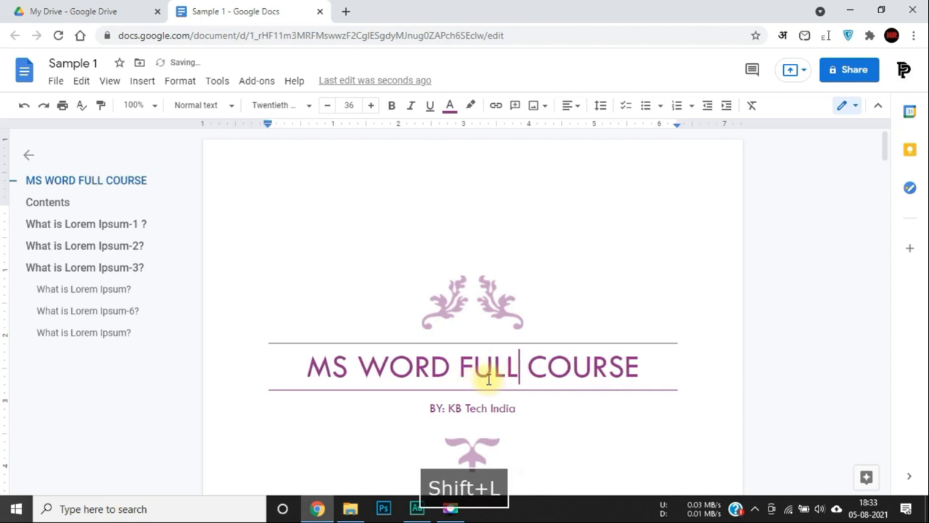
click(556, 267)
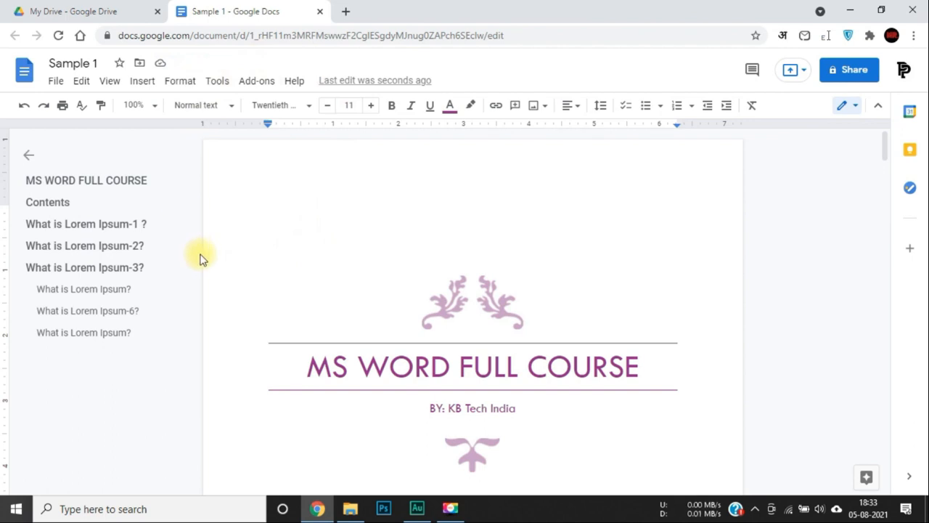
Close the Sample 1 document and send the Sample 1 Google Doc to the trash, undoing once first.
click(318, 12)
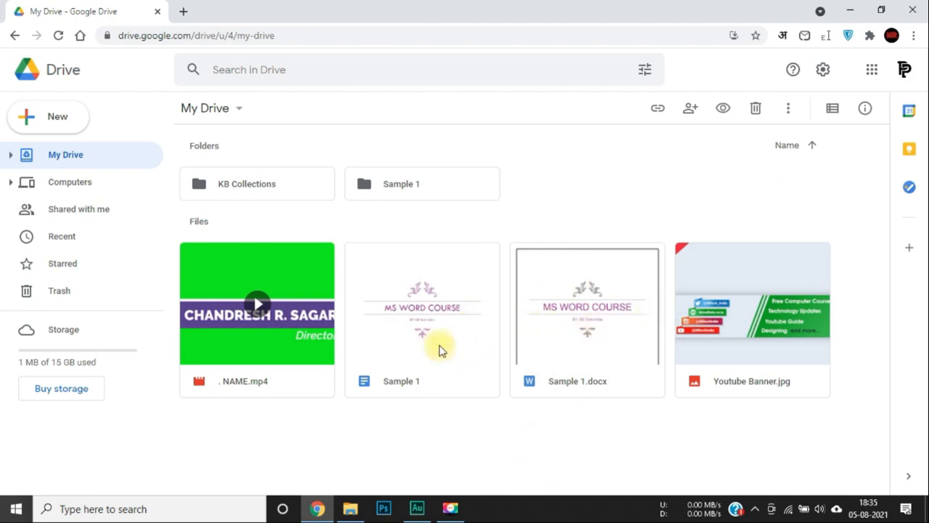
key(Delete)
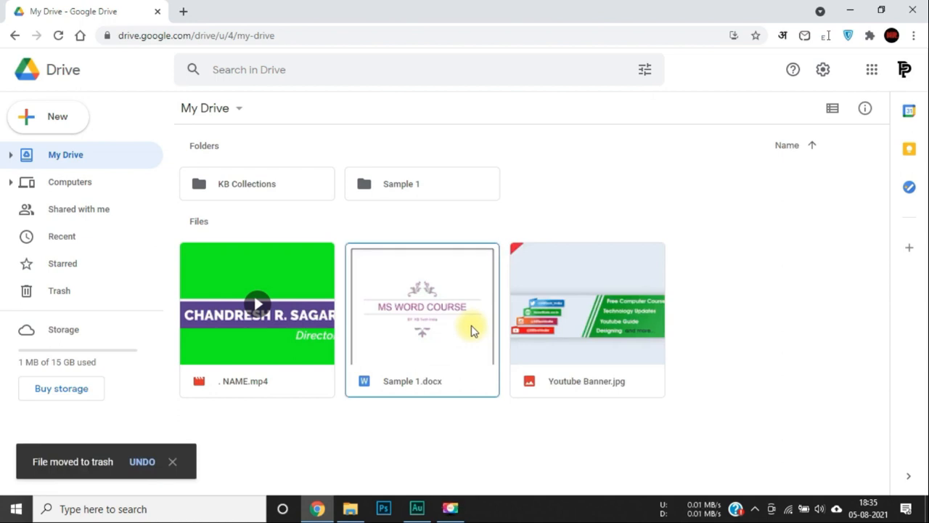
click(141, 462)
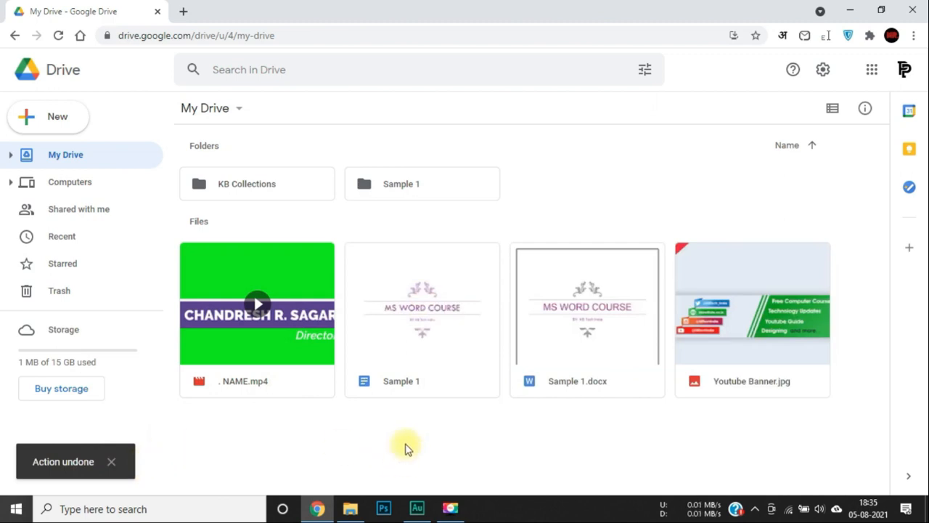
click(429, 324)
key(Delete)
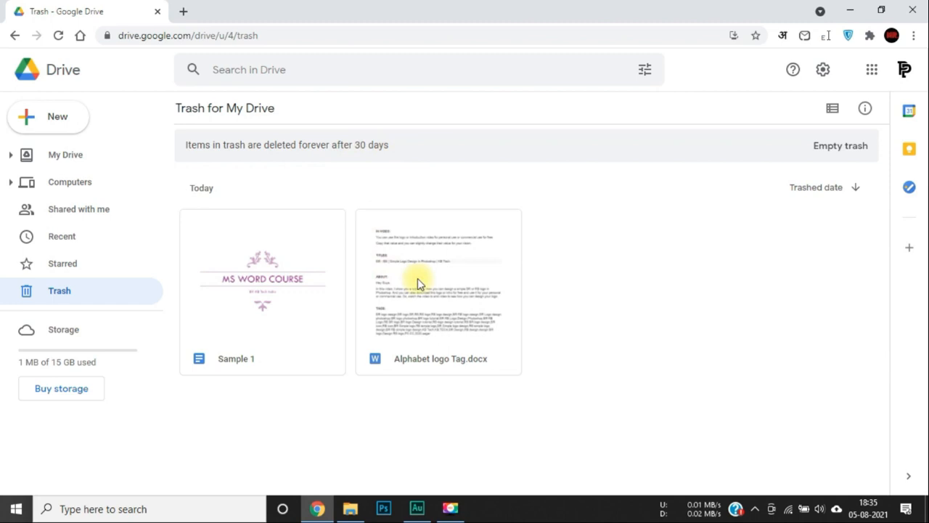
Restore Sample 1 from Trash and jump to its location in My Drive.
click(280, 288)
right_click(278, 287)
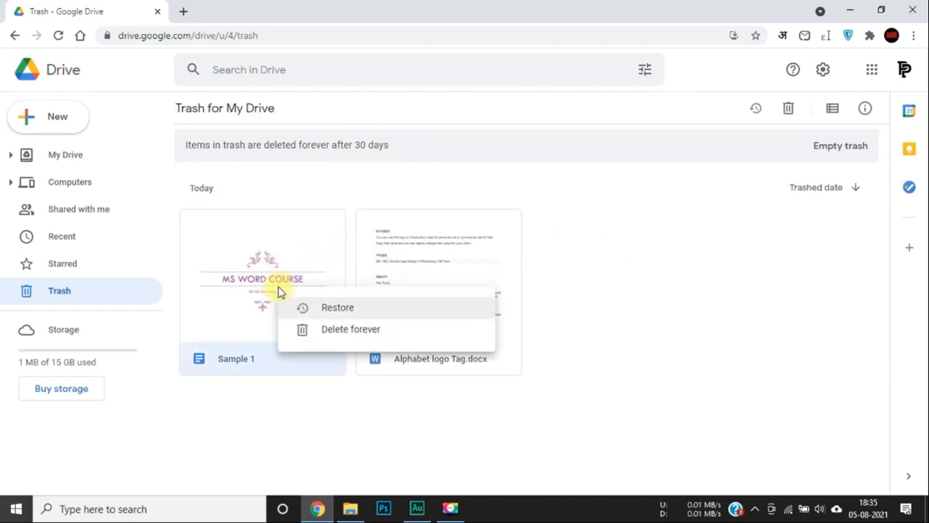
click(335, 309)
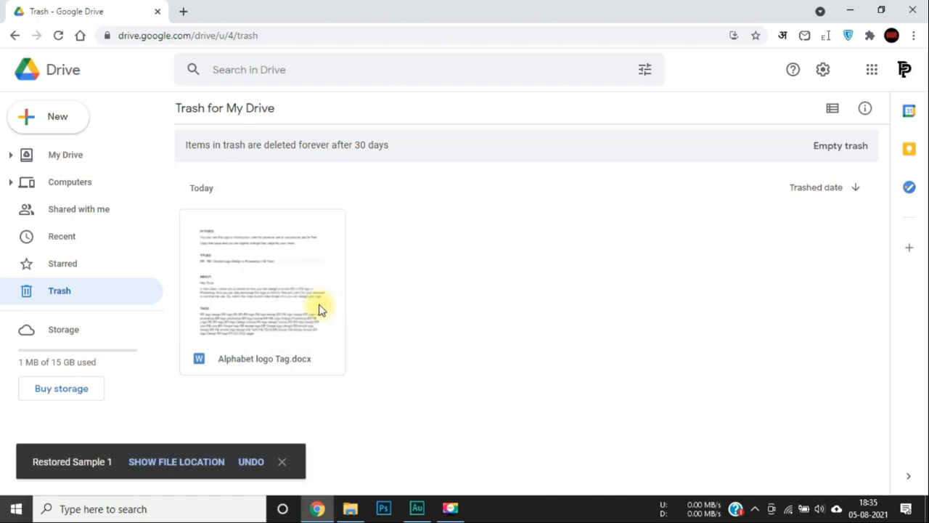
click(155, 462)
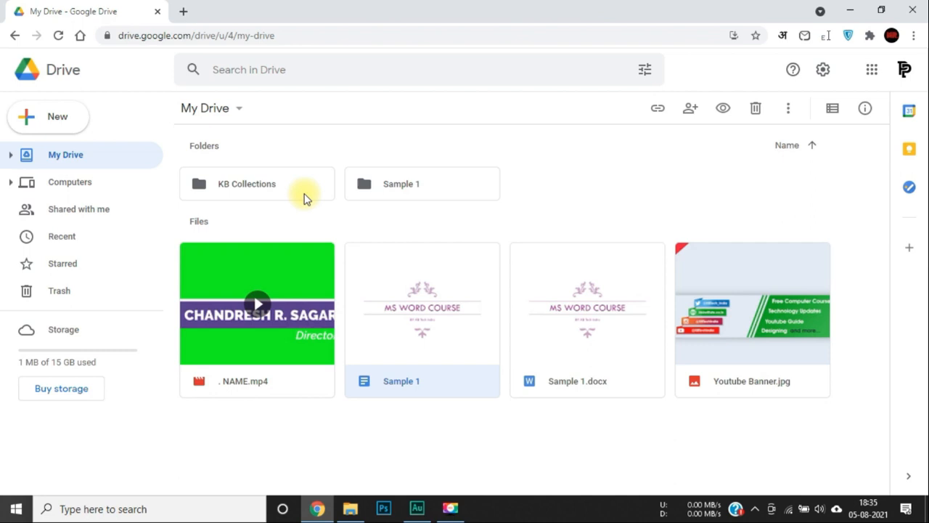
Delete Sample 1 again and view it in the Trash folder.
key(Delete)
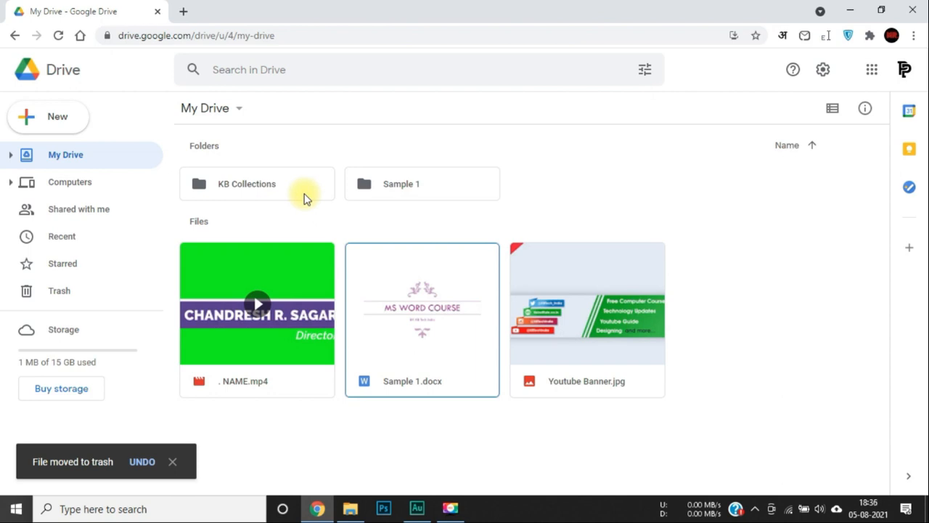
click(59, 291)
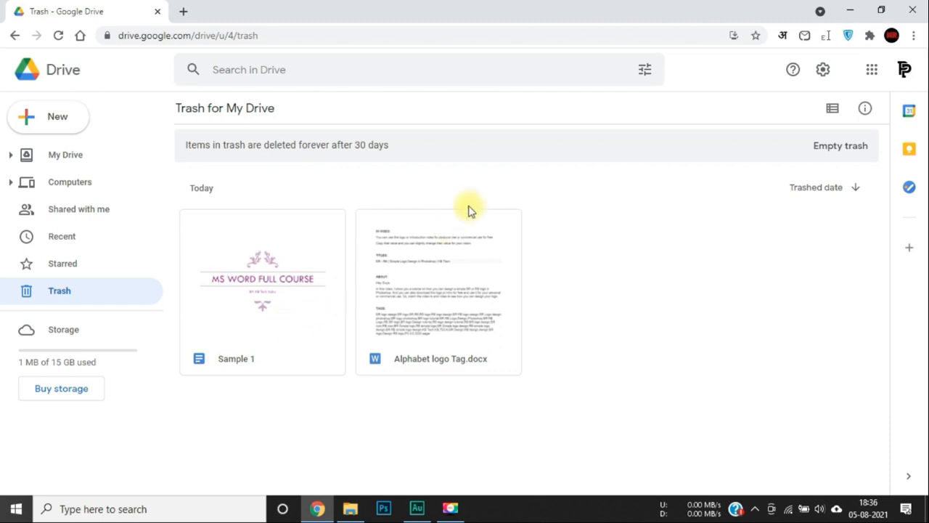
Empty the trash, confirming Delete forever, and return to My Drive.
click(834, 152)
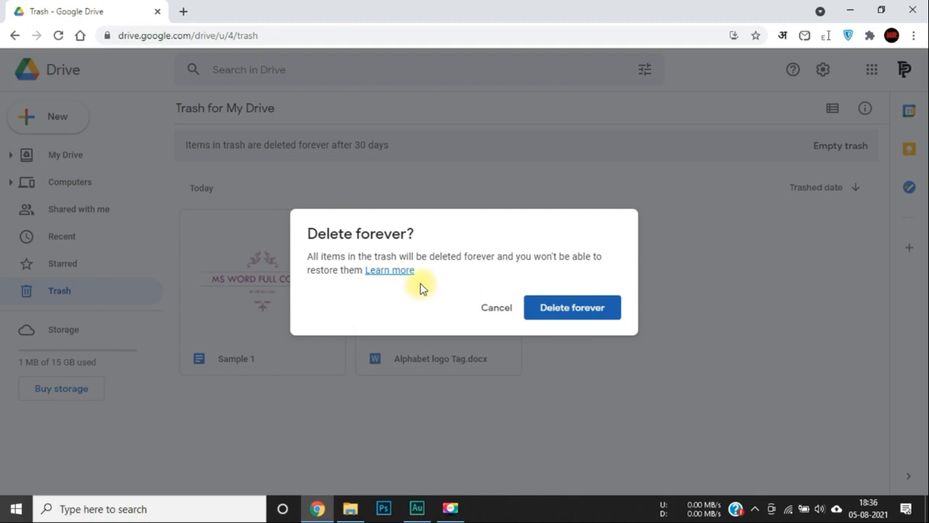
click(570, 309)
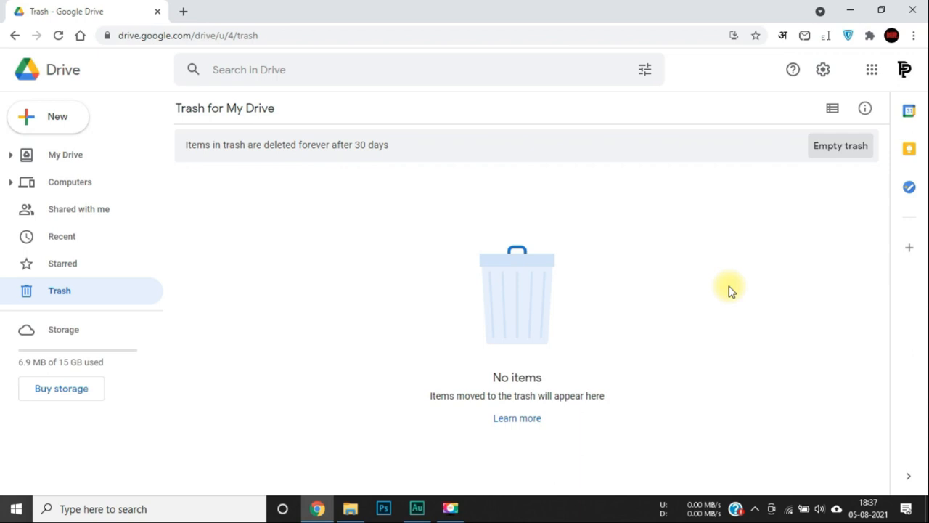
click(58, 157)
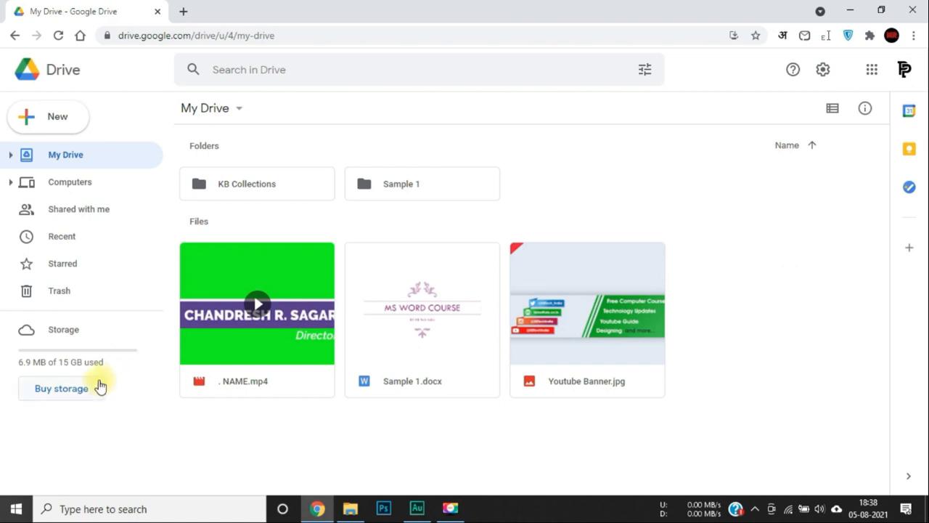
Open Buy storage and scroll to the 100 GB (₹130/month) and 200 GB (₹210/month) plans.
click(71, 394)
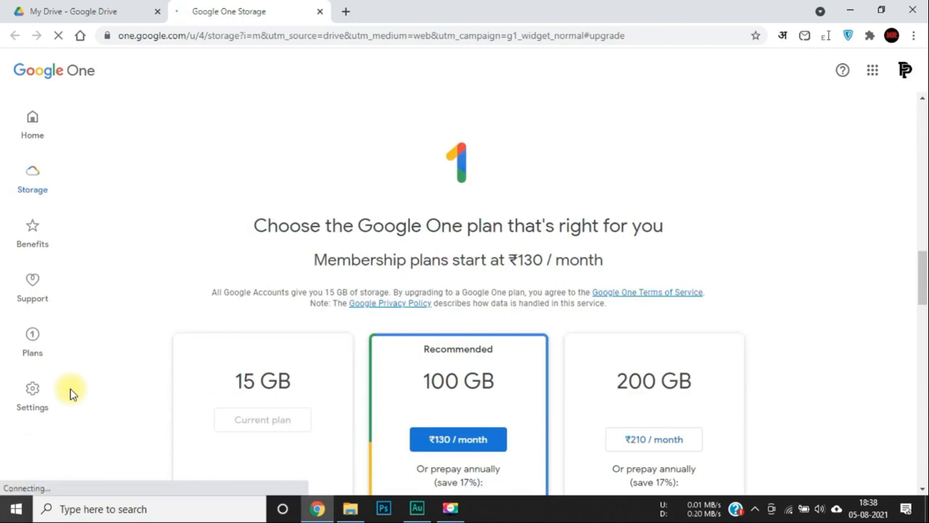
scroll(214, 328, down, 1)
scroll(214, 328, down, 2)
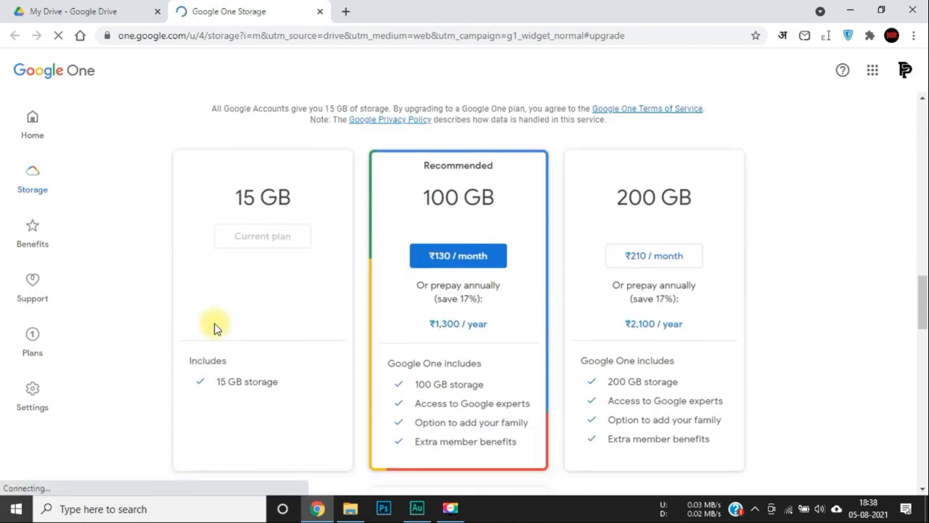
scroll(214, 328, down, 1)
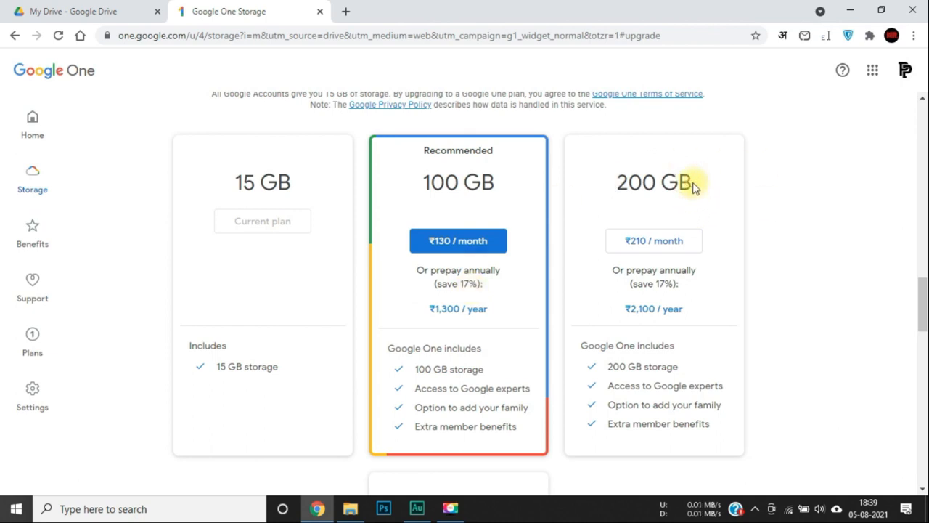
Scroll the Google One plans to compare 15 GB, 100 GB, 200 GB and 2 TB at ₹650/month.
scroll(693, 187, down, 1)
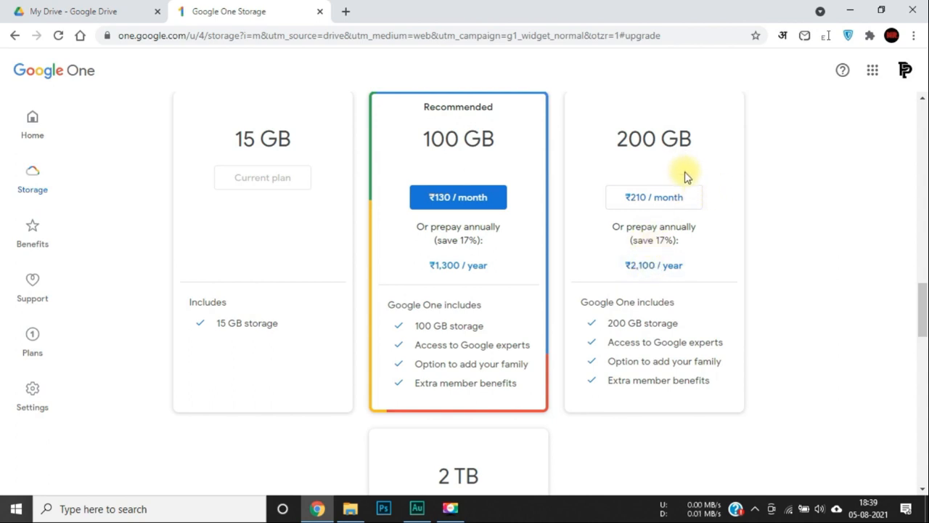
scroll(684, 172, down, 2)
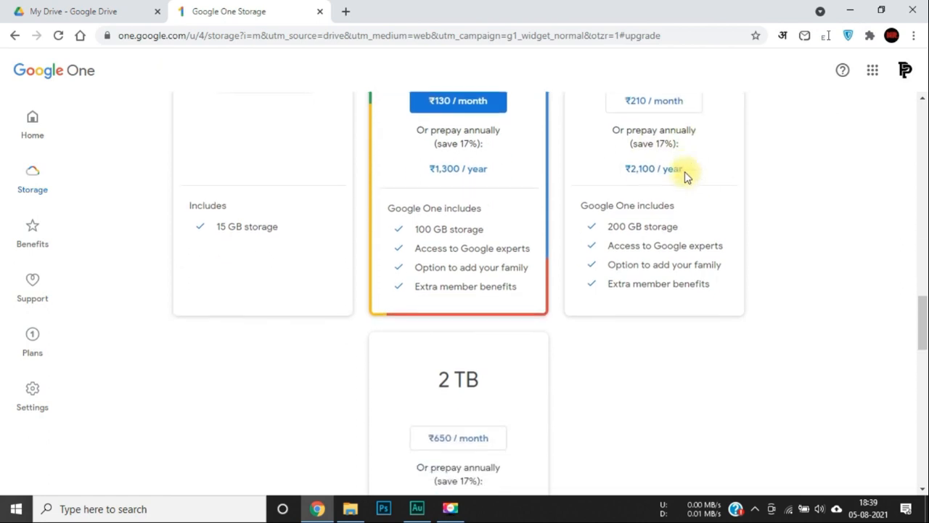
scroll(684, 174, up, 2)
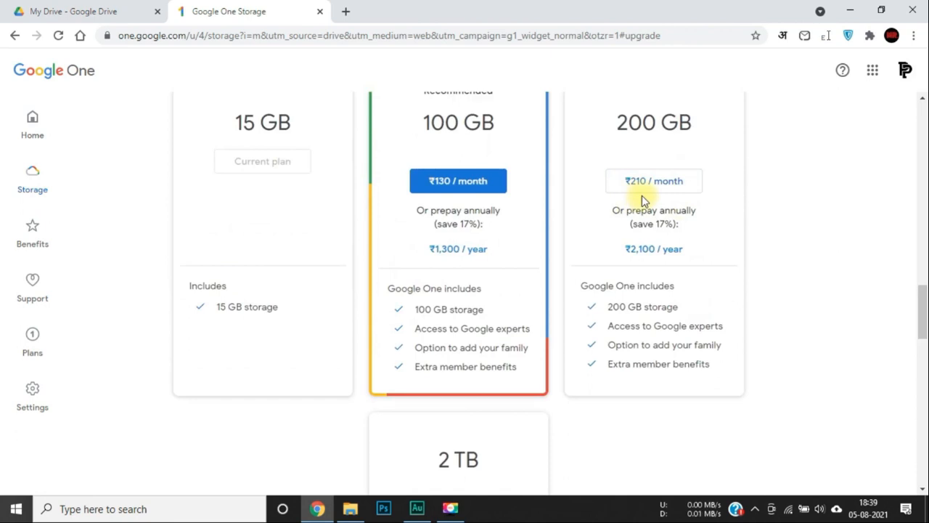
scroll(642, 200, down, 5)
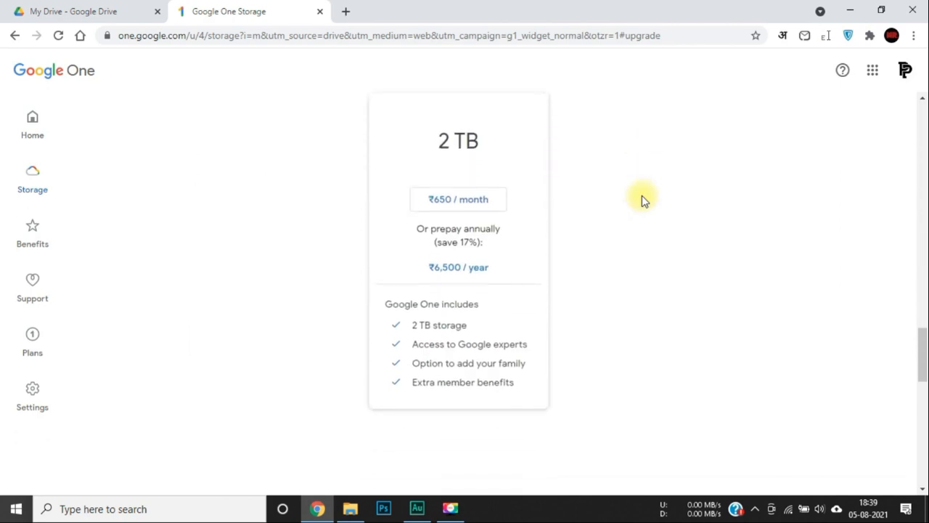
scroll(631, 228, up, 1)
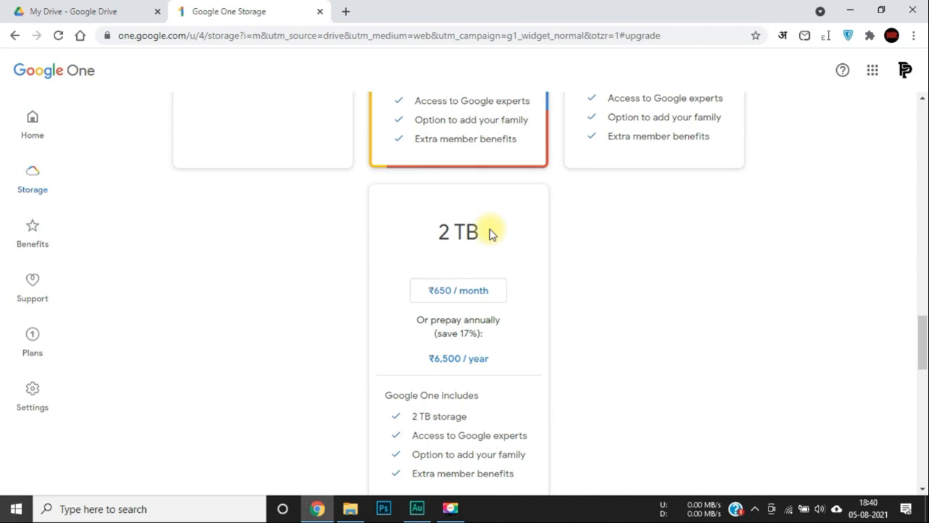
scroll(490, 233, up, 5)
scroll(489, 230, up, 2)
scroll(489, 230, down, 4)
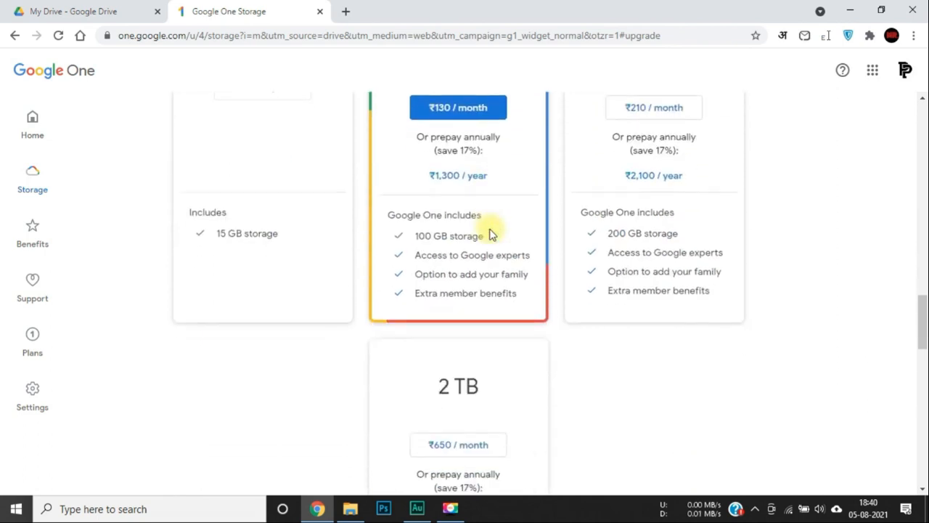
scroll(475, 220, up, 1)
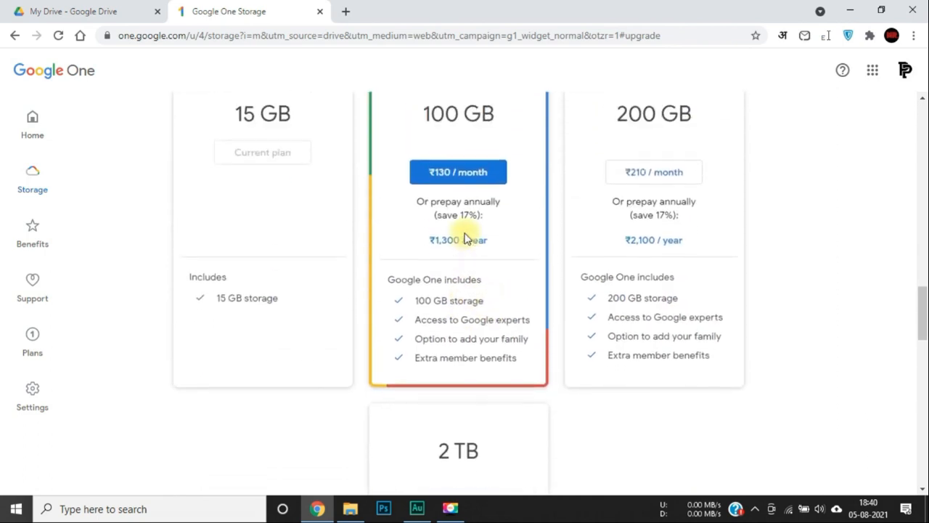
click(433, 174)
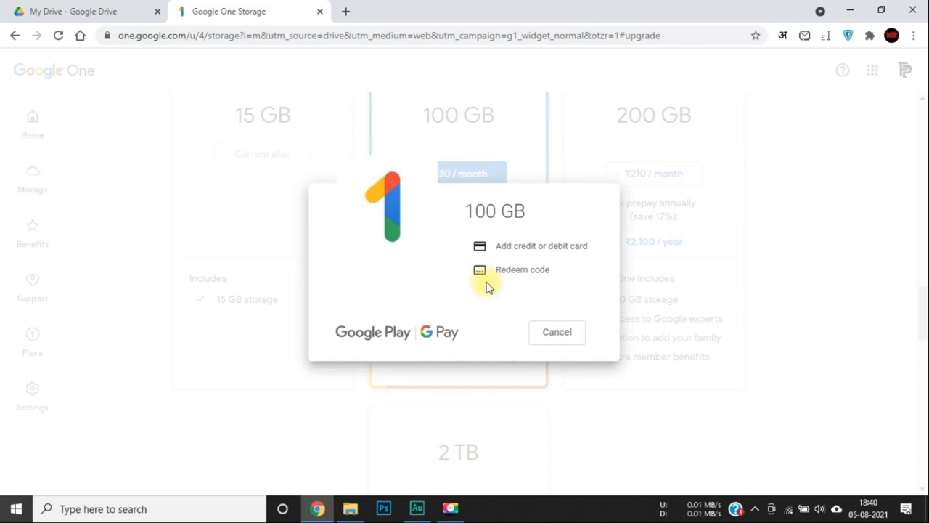
click(534, 248)
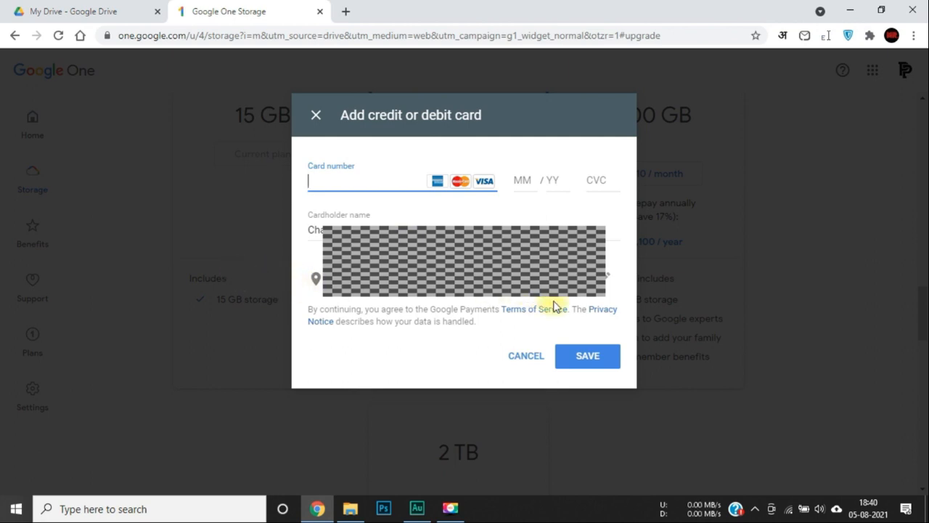
click(796, 265)
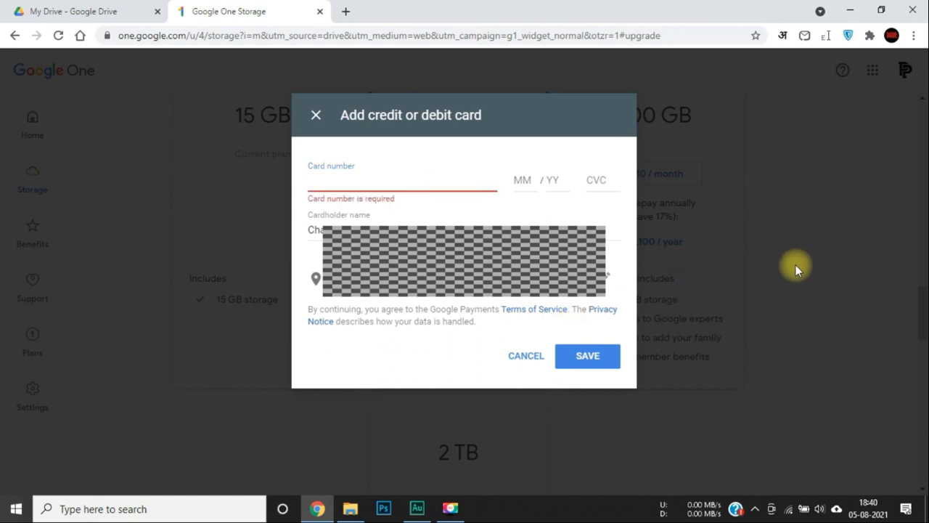
click(317, 117)
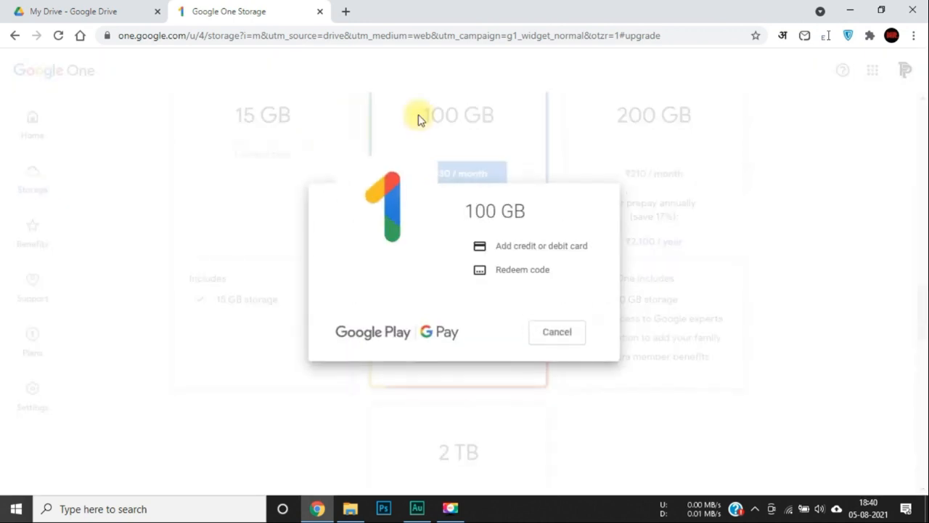
click(574, 338)
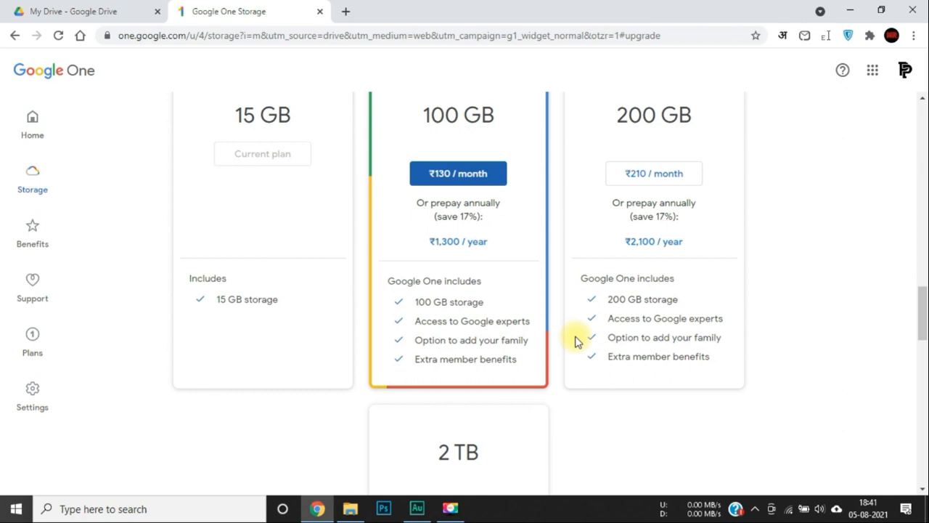
Switch back to the 'My Drive - Google Drive' browser tab.
click(62, 6)
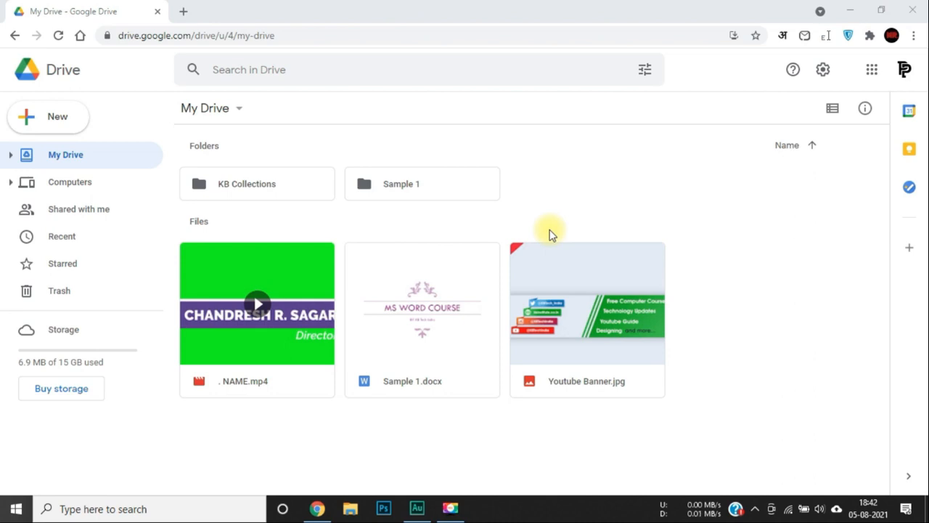
Drag Youtube Banner.jpg onto the Sample 1 folder and open Sample 1.
drag(603, 318, 429, 185)
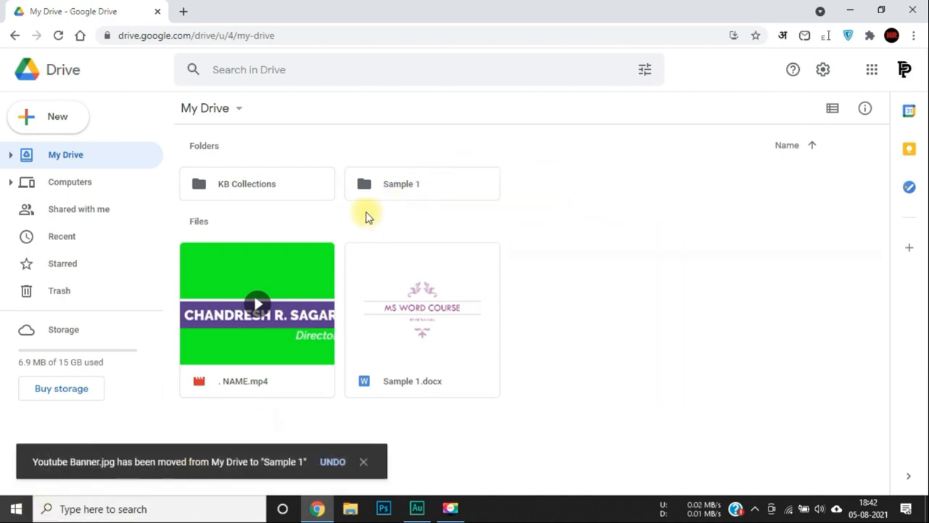
double_click(400, 183)
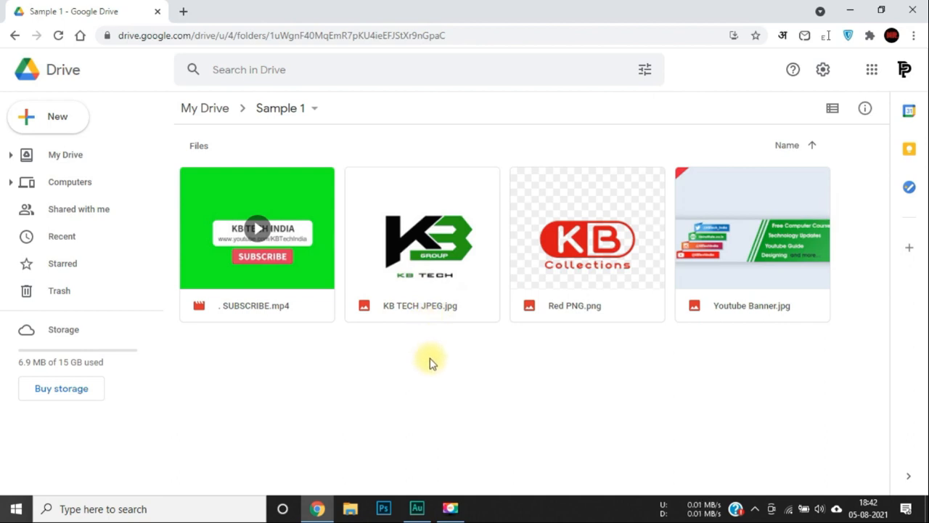
Create folder 12 in Sample 1 and drag KB TECH JPEG.jpg and Red PNG.png into it.
click(78, 130)
click(75, 128)
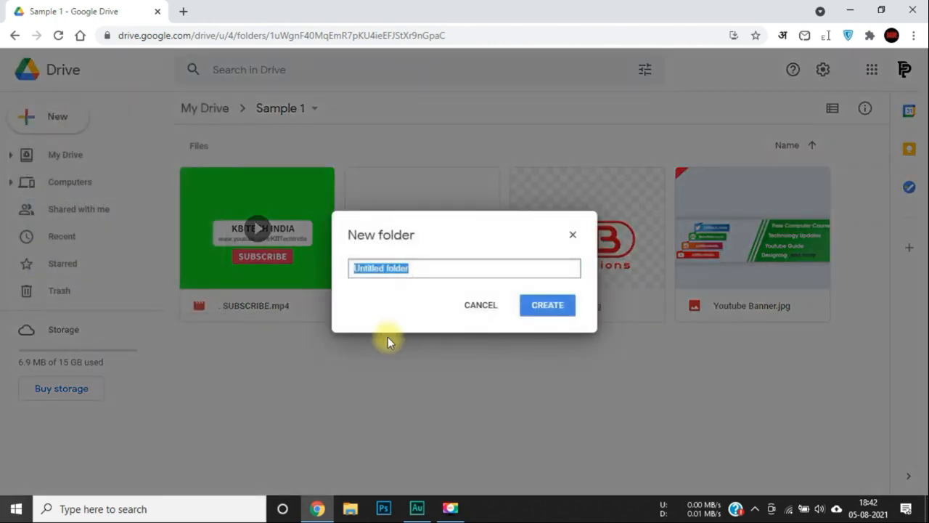
text(2)
key(Return)
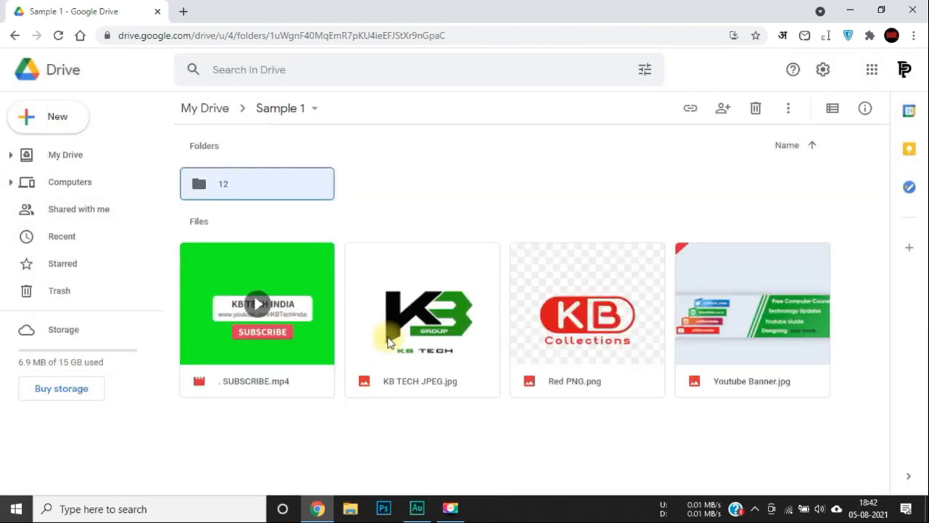
drag(438, 403, 605, 304)
drag(530, 279, 241, 193)
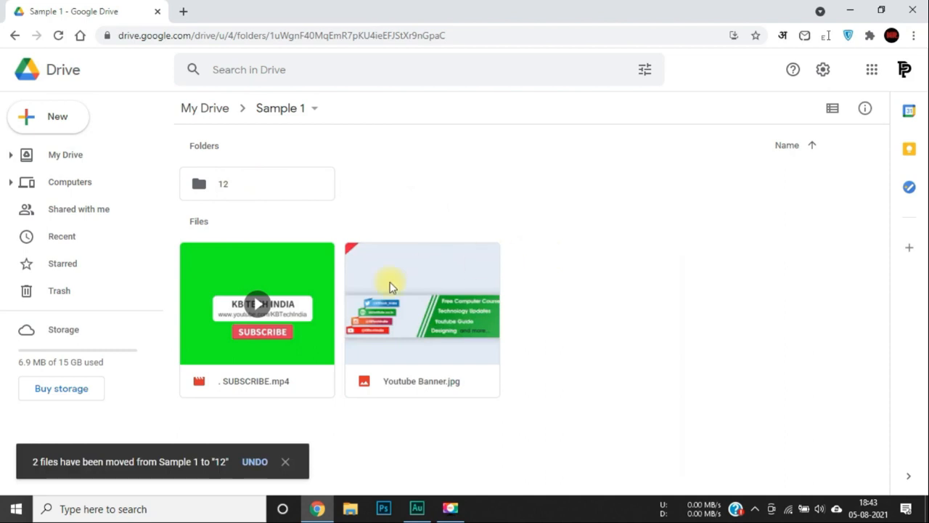
Open folder 12 to confirm both images, then return to My Drive via the breadcrumb.
click(305, 184)
double_click(305, 184)
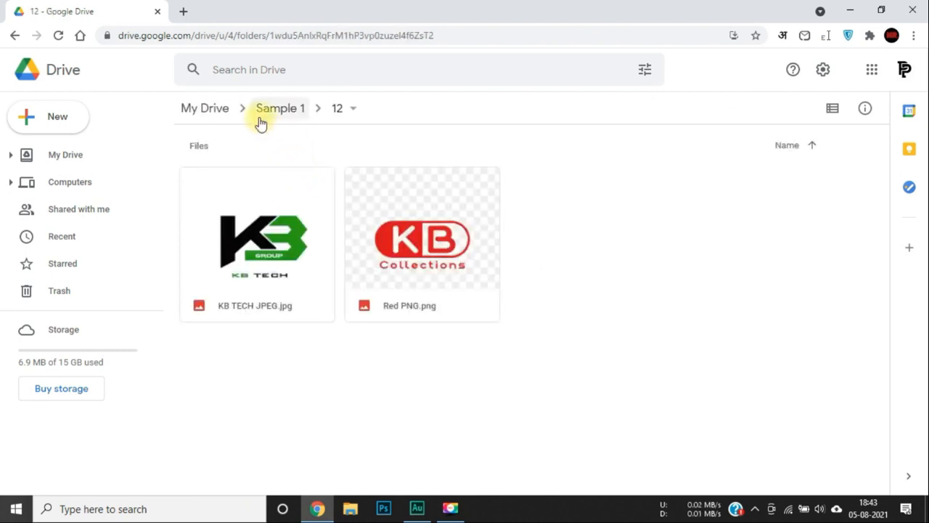
click(221, 108)
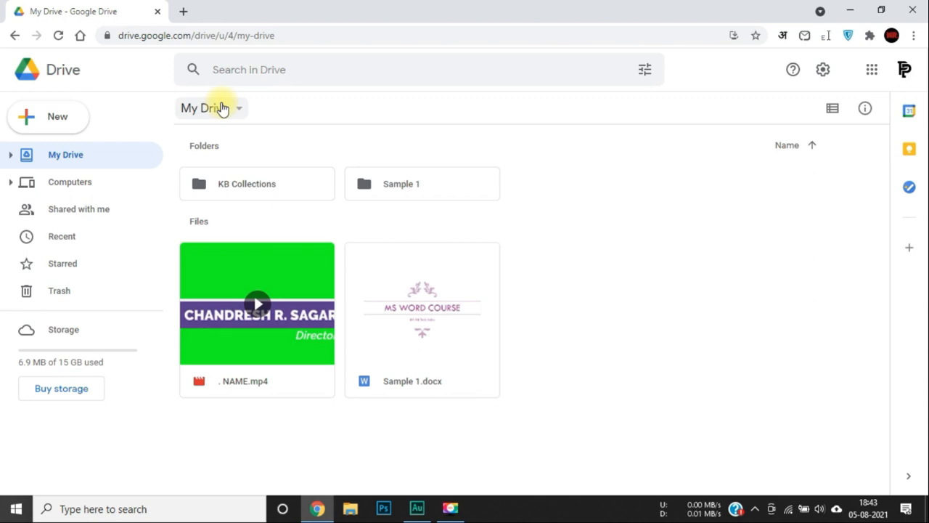
Expand My Drive, KB Collections and Sample 1 in the sidebar tree, visiting 12, Sample 1 and My Drive.
click(11, 156)
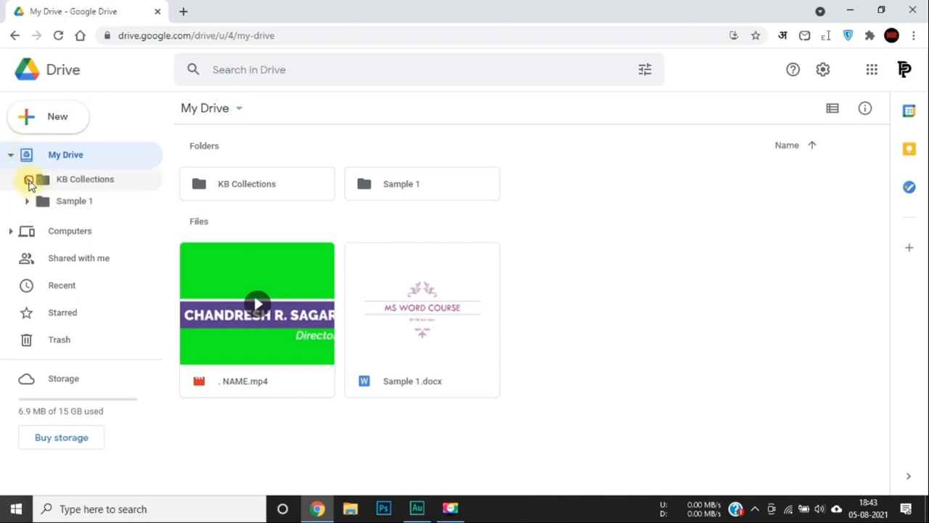
click(28, 180)
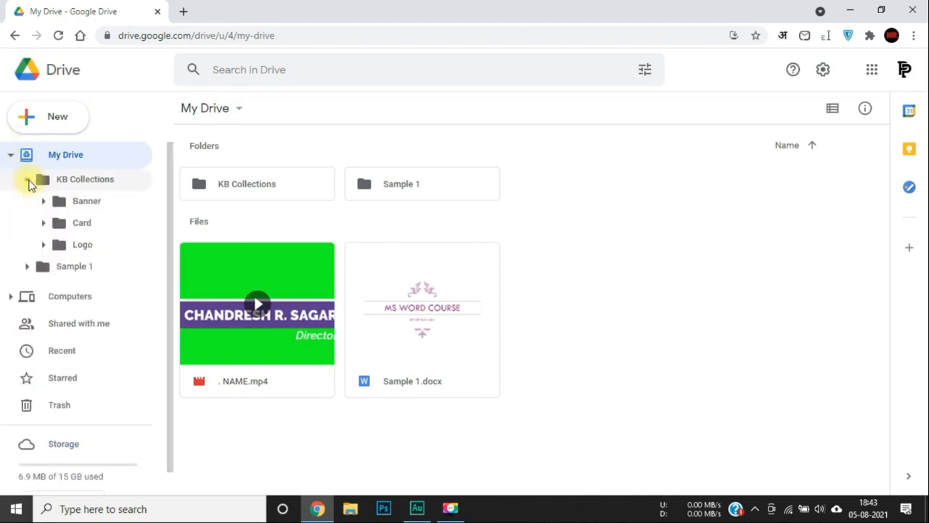
click(26, 267)
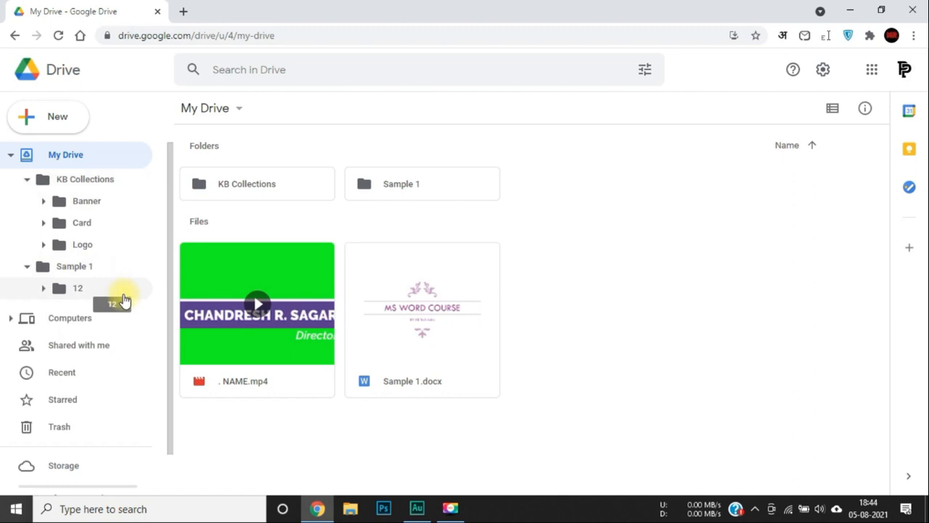
click(75, 289)
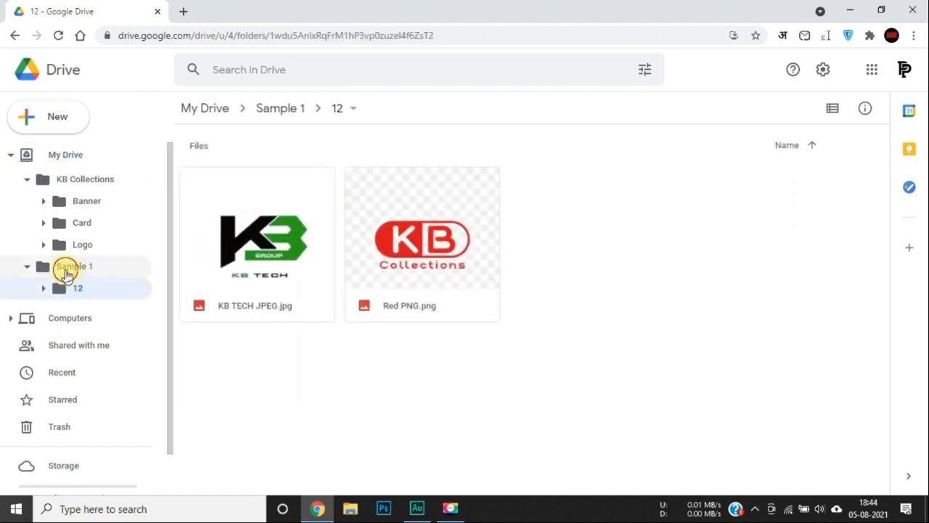
click(68, 266)
click(63, 153)
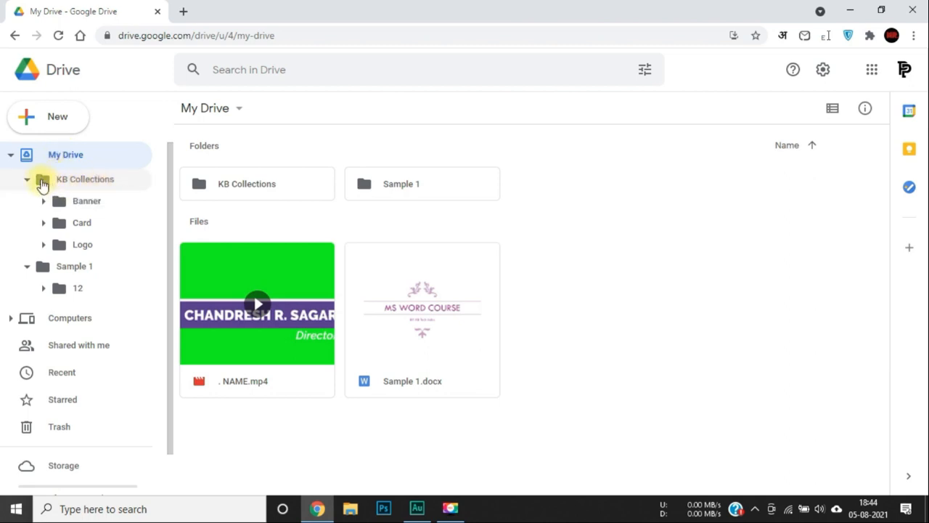
Change the KB Collections folder colour to red.
right_click(41, 181)
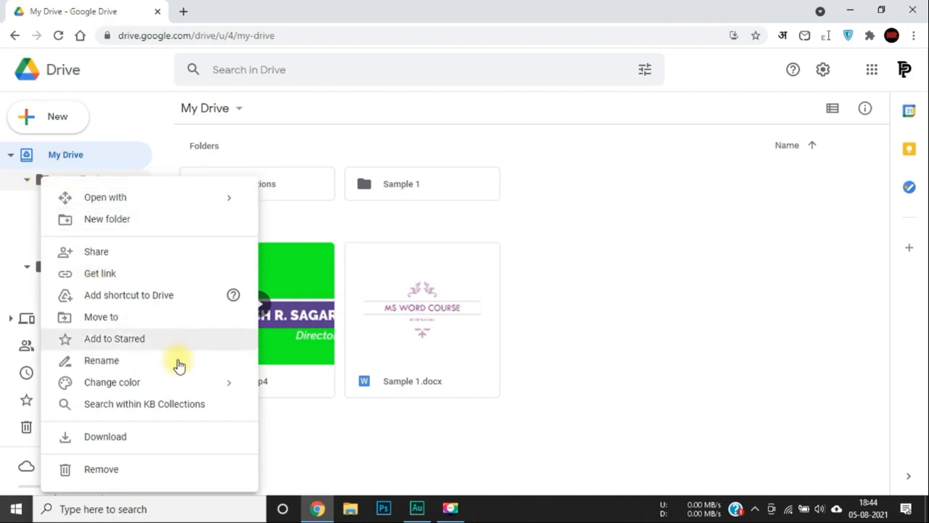
mouse_move(203, 382)
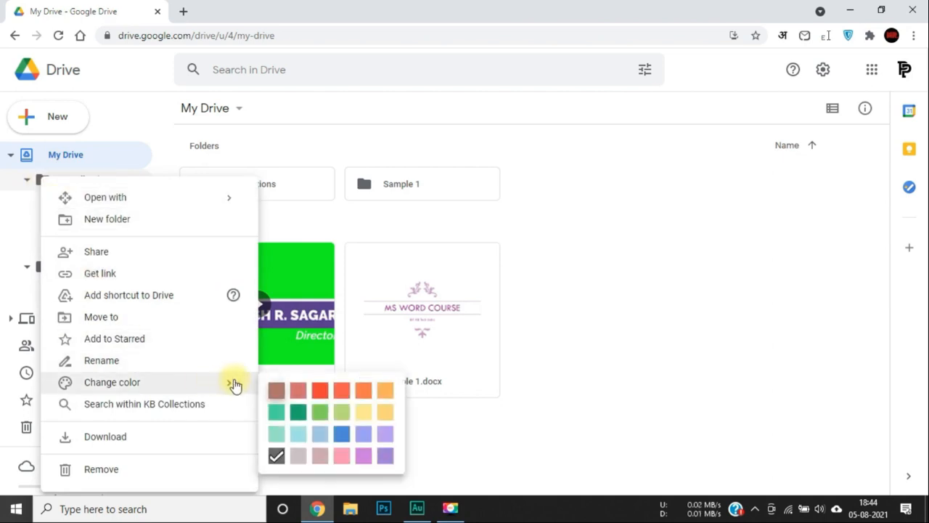
click(322, 392)
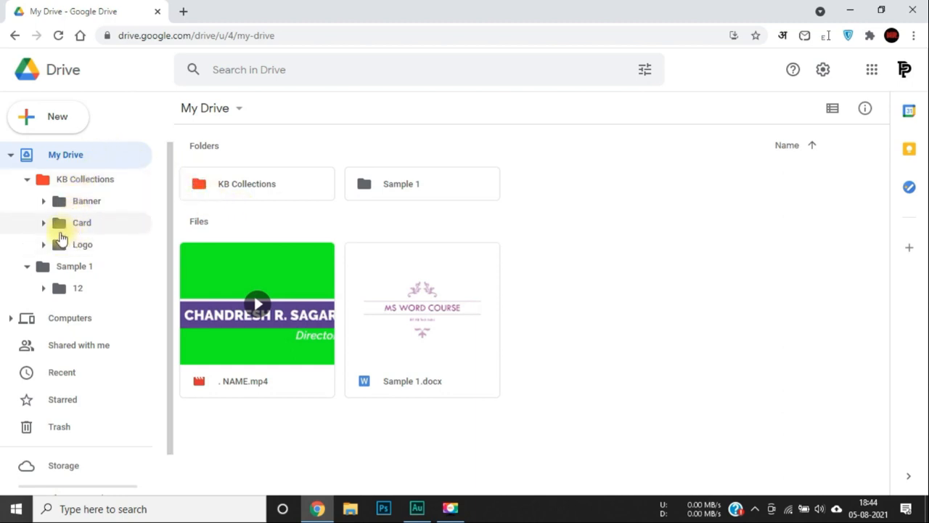
Colour the Logo folder blue and open it to view its eight logo images.
right_click(61, 246)
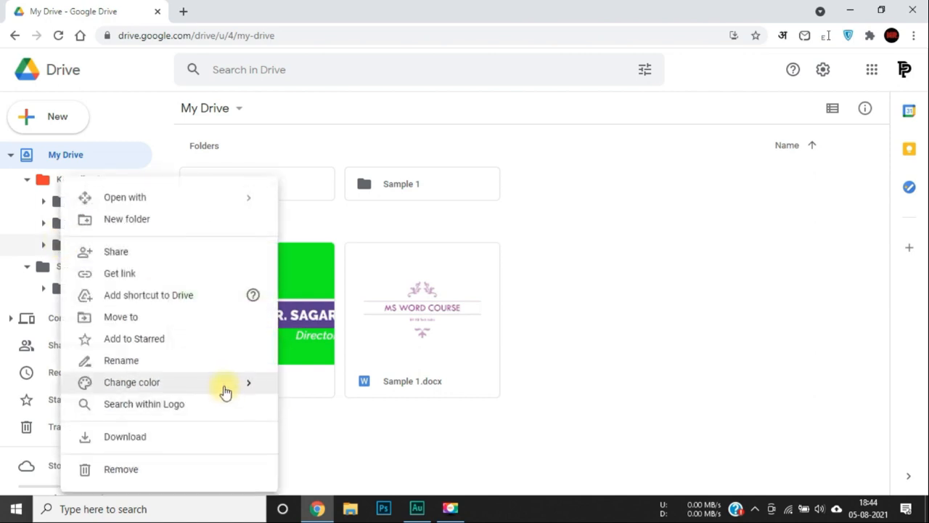
mouse_move(221, 386)
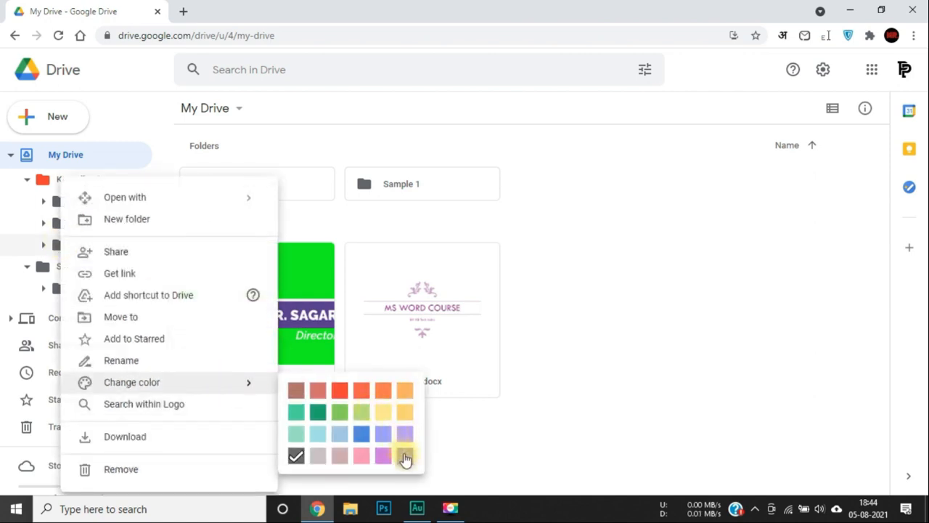
click(361, 435)
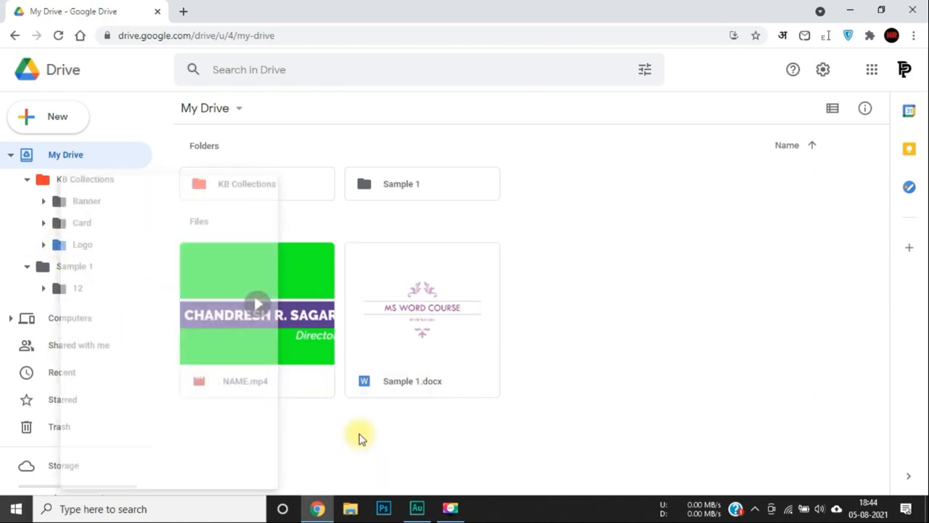
click(97, 244)
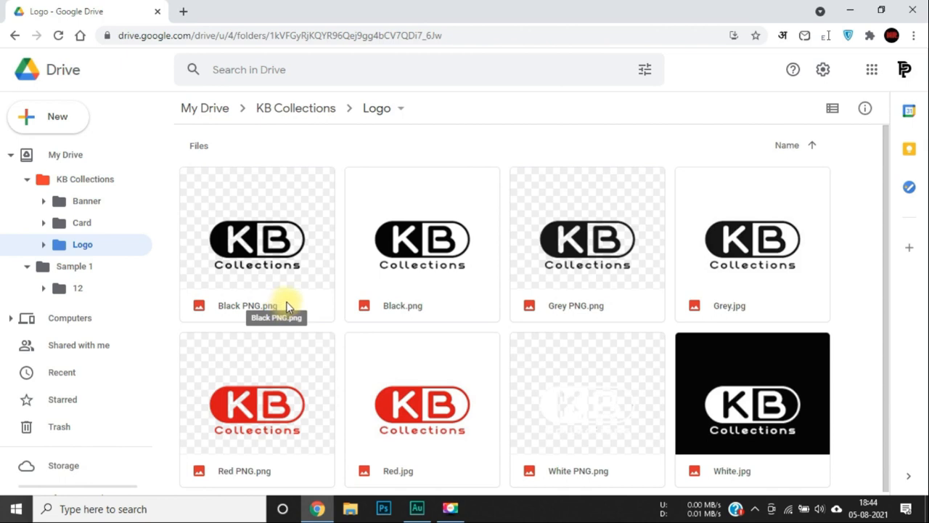
Change the Sample 1 folder colour to red.
right_click(44, 266)
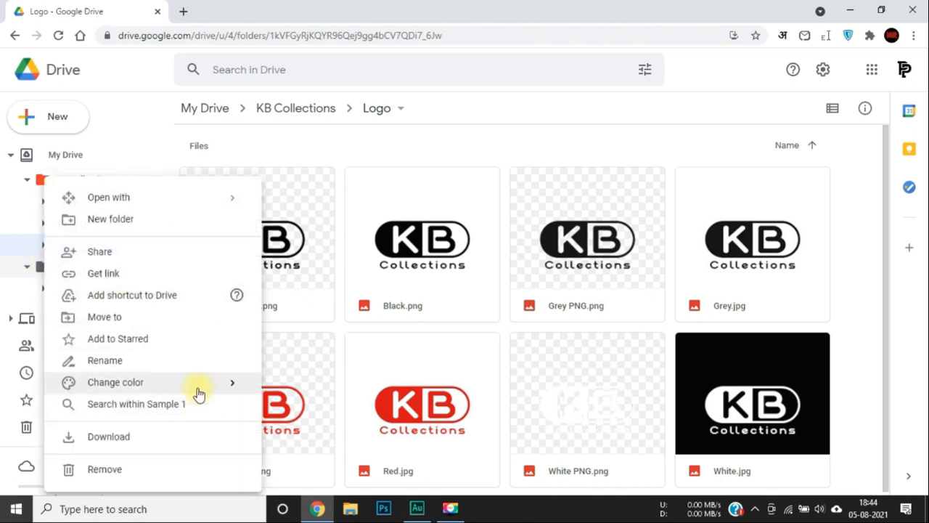
mouse_move(197, 389)
click(322, 394)
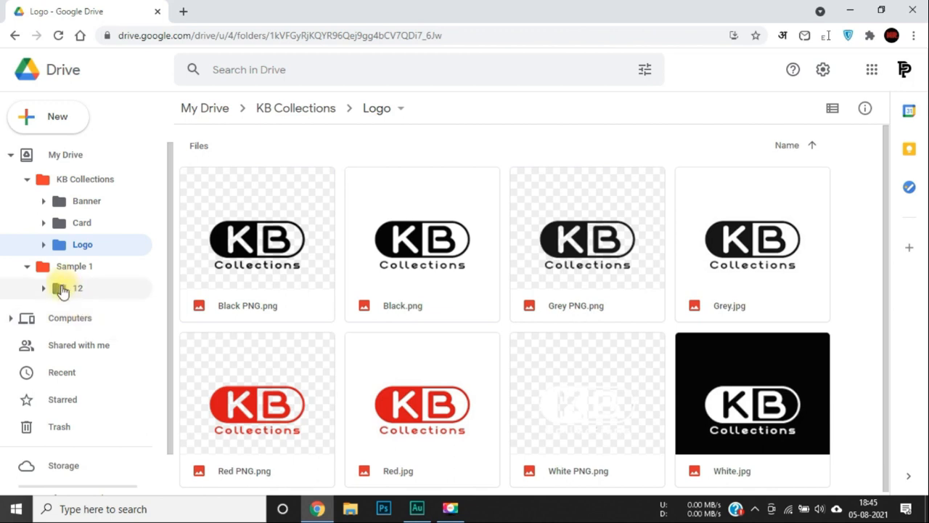
Colour subfolder 12 blue and return to the top level of My Drive.
right_click(62, 289)
mouse_move(210, 383)
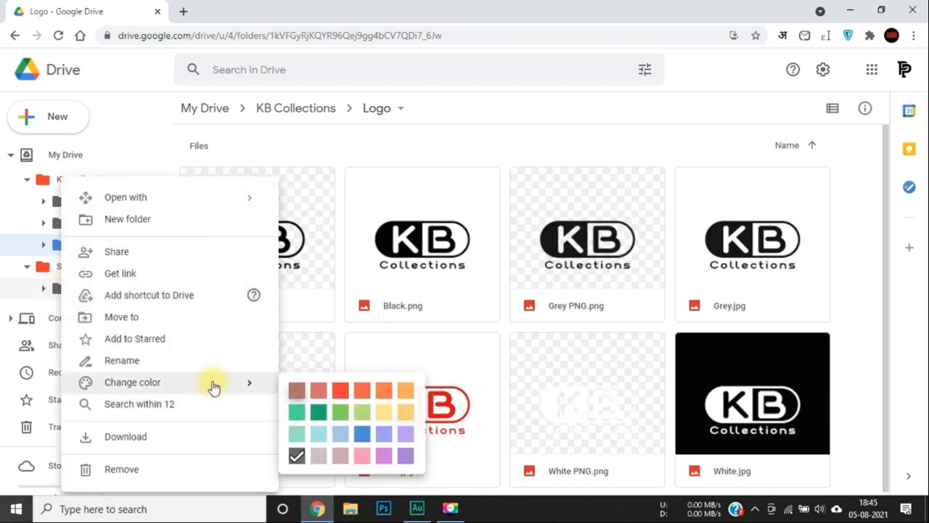
click(362, 435)
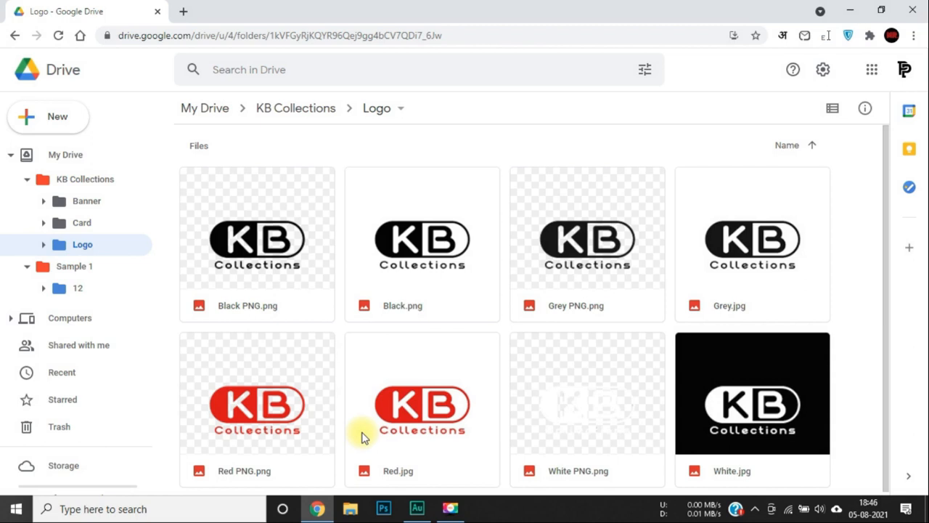
click(33, 151)
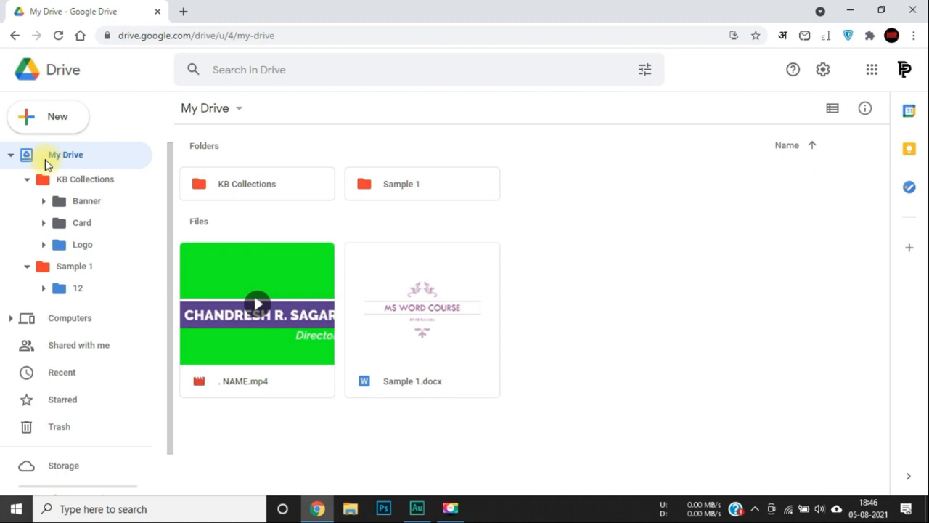
Toggle My Drive between list and thumbnail layouts, ending on the list with Owner, Last modified, File size columns.
click(834, 110)
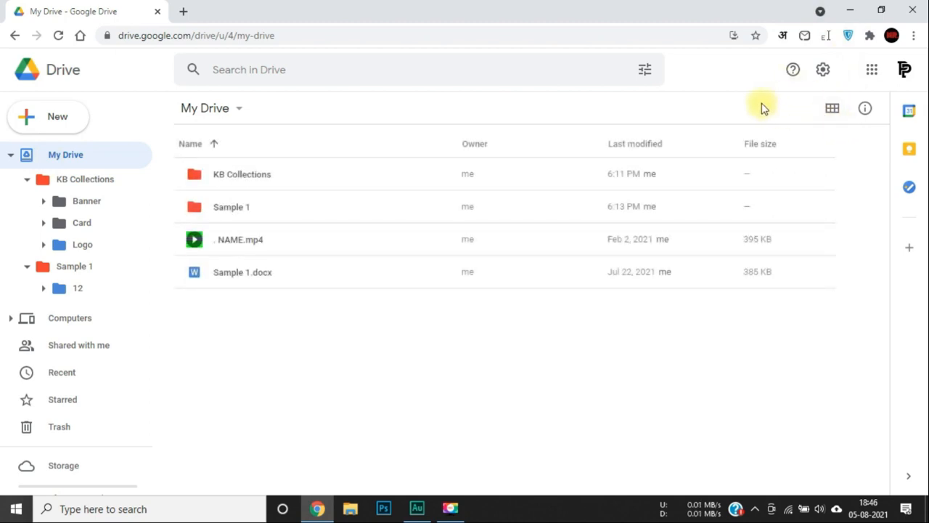
click(831, 112)
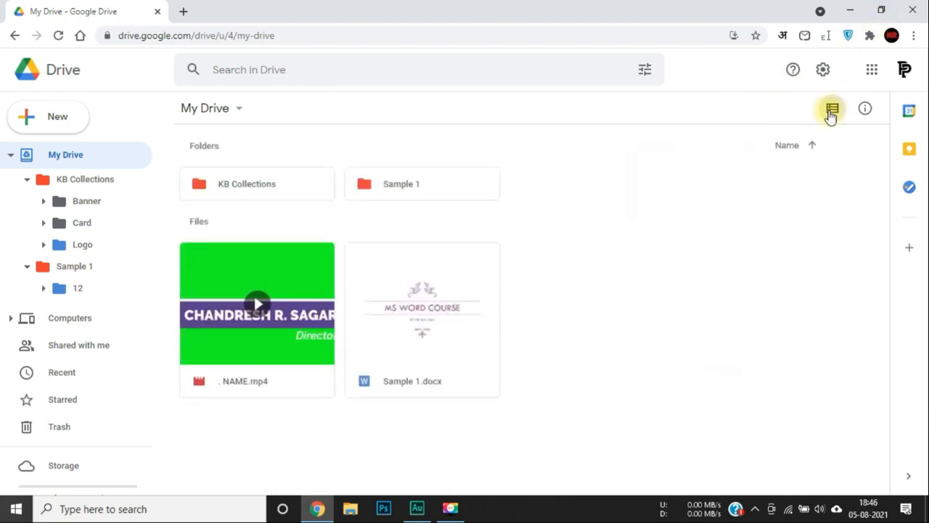
click(831, 112)
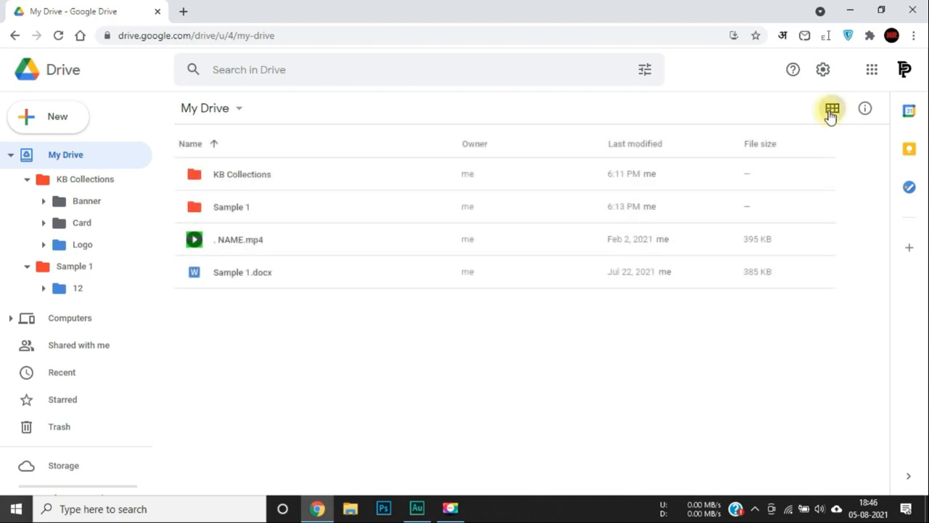
click(831, 113)
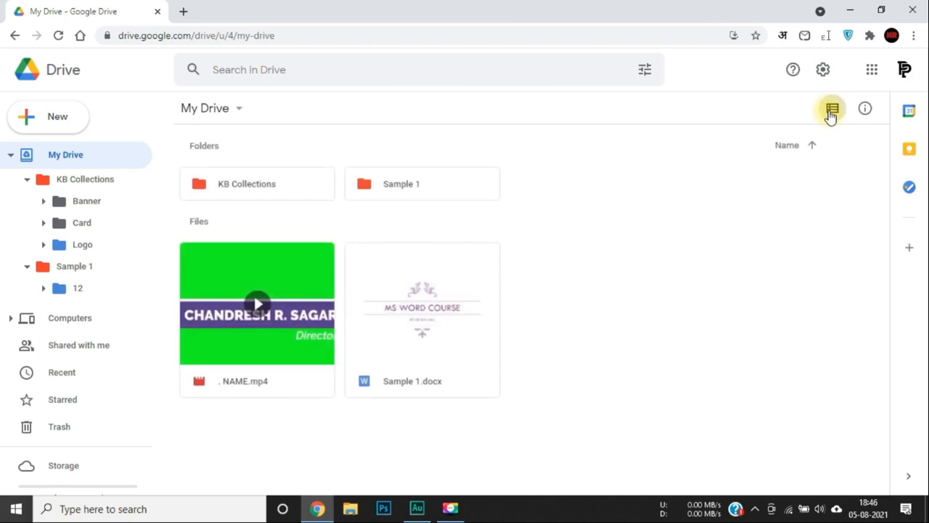
click(831, 112)
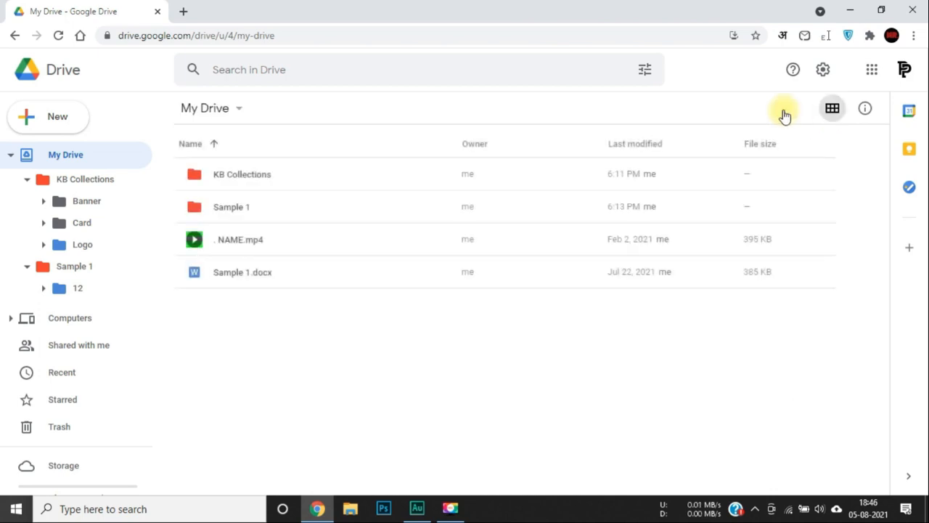
click(838, 117)
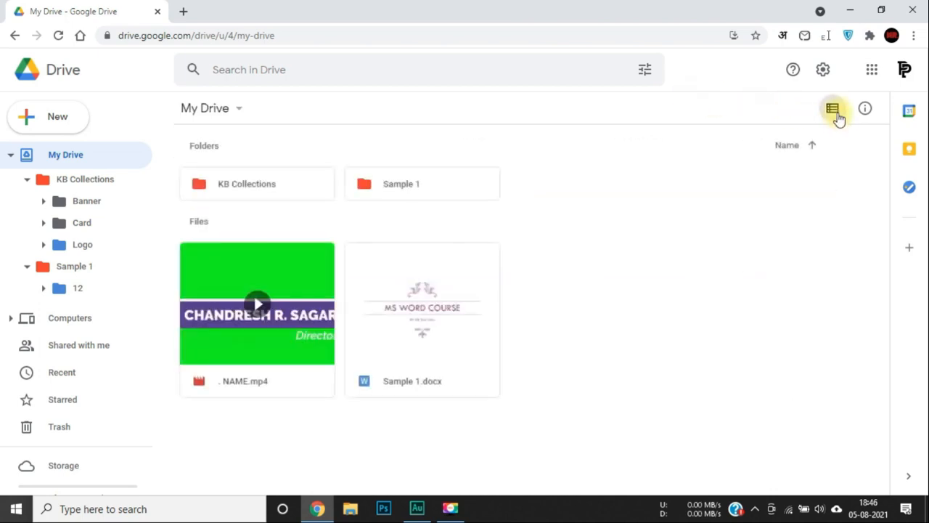
click(834, 113)
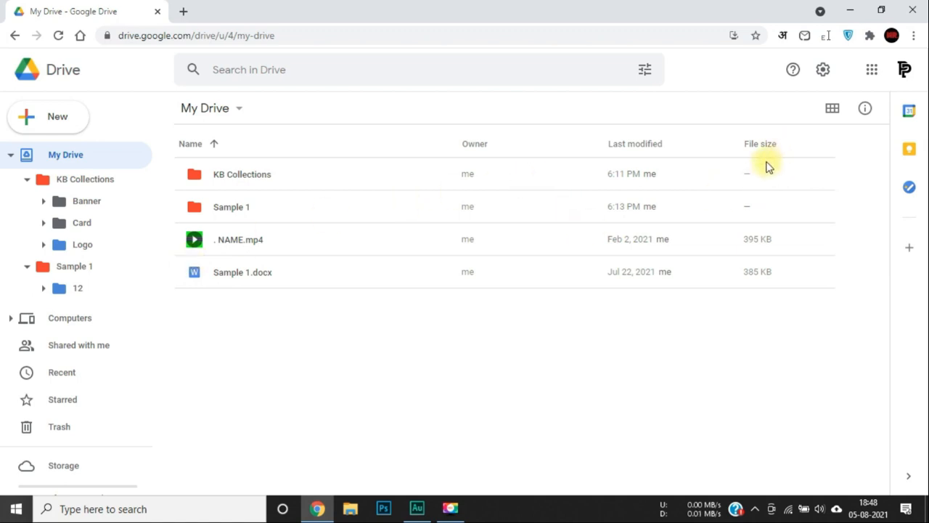
Select the KB Collections folder row in the My Drive list.
click(748, 175)
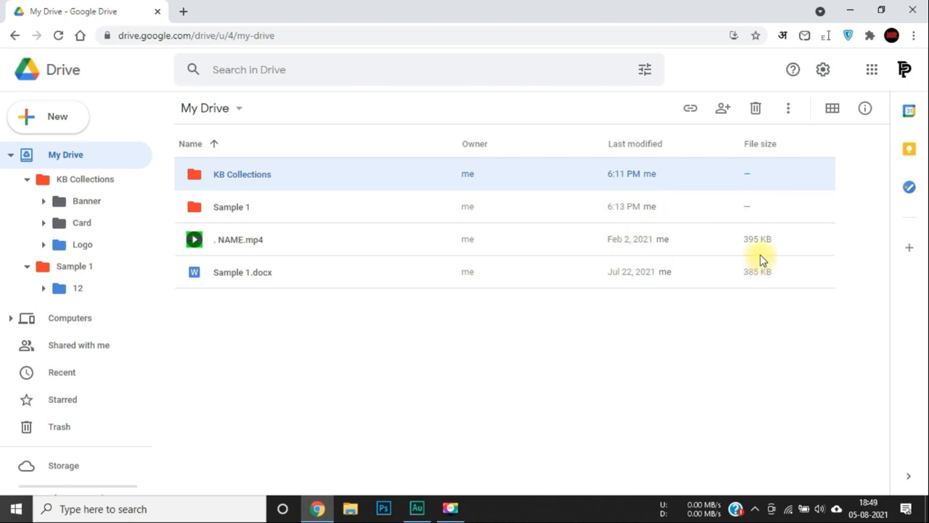
mouse_move(768, 270)
click(207, 145)
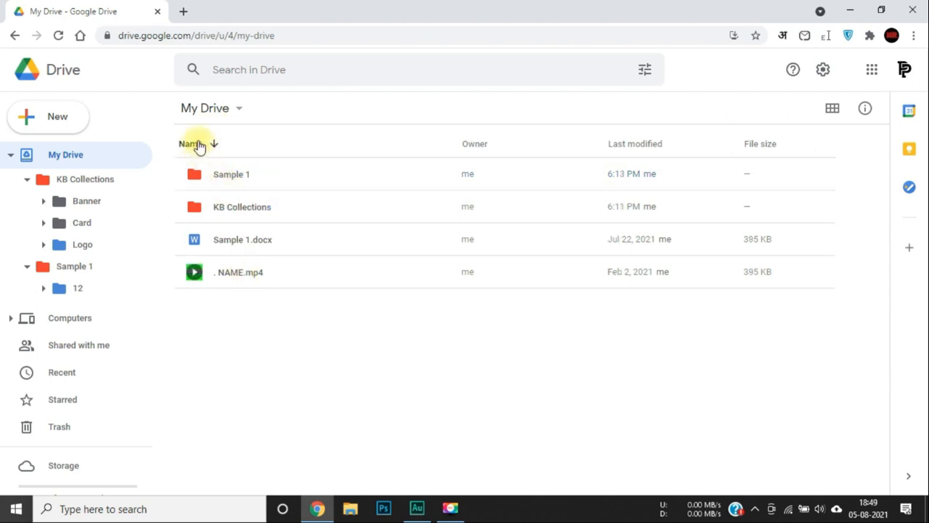
click(199, 145)
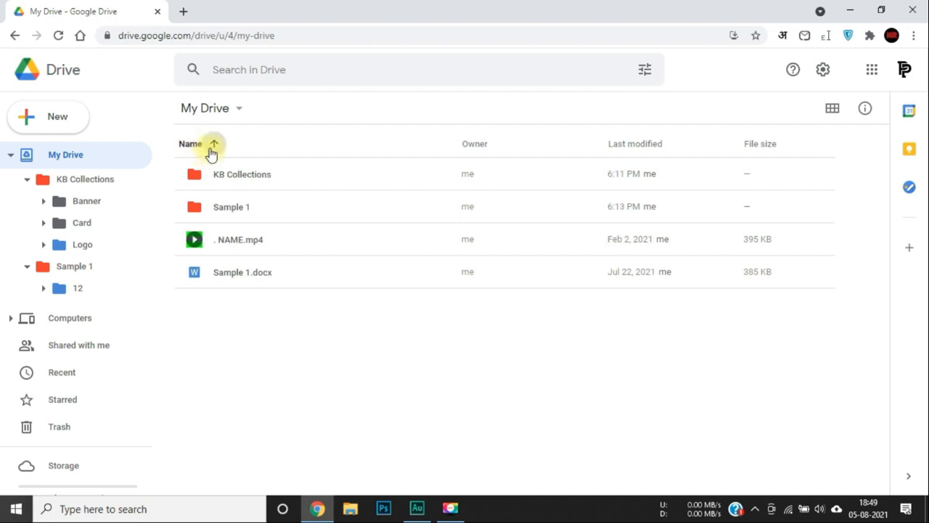
click(210, 152)
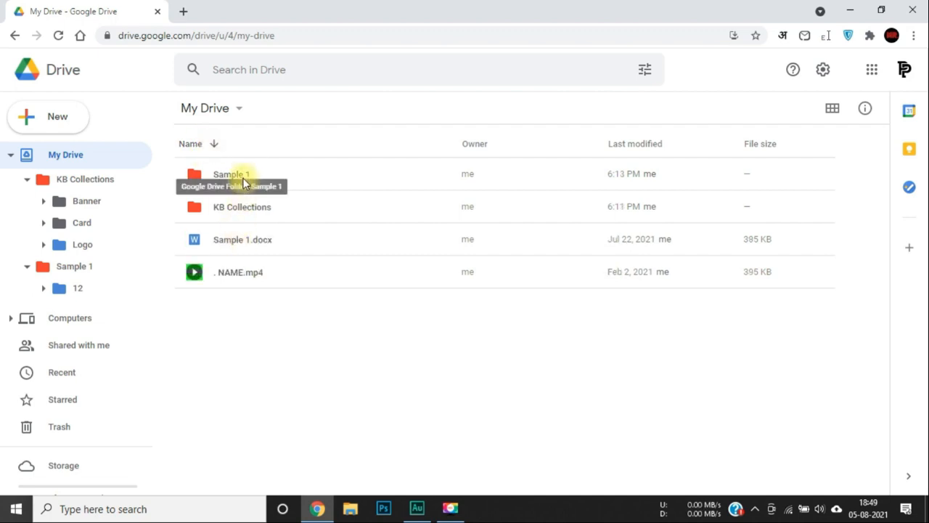
click(211, 153)
click(211, 152)
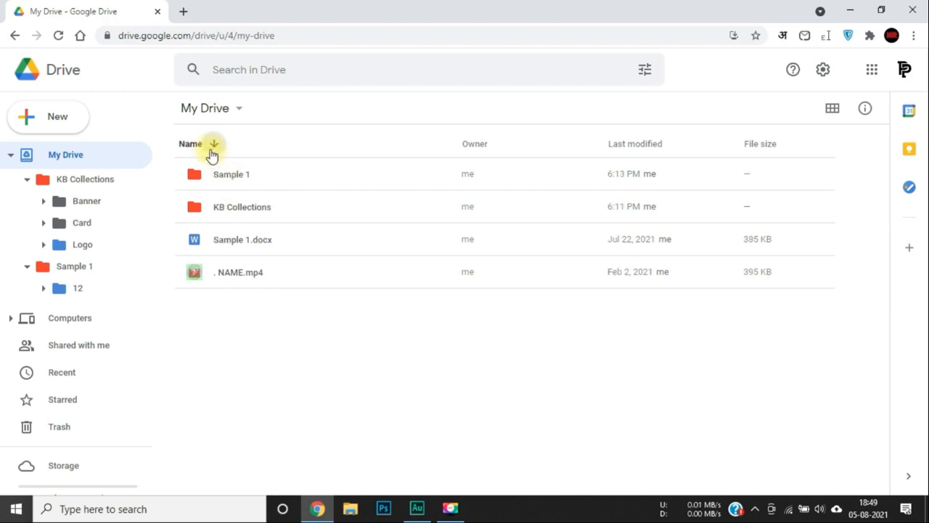
click(211, 152)
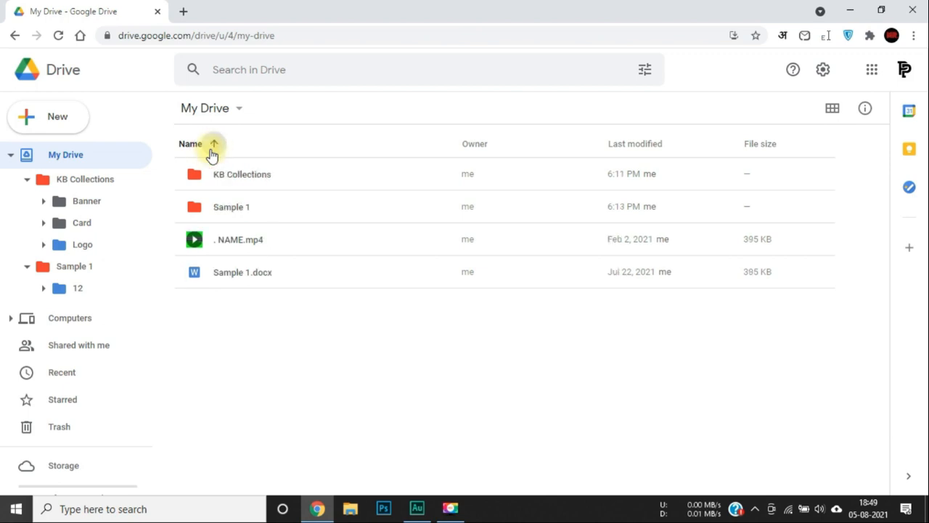
click(211, 152)
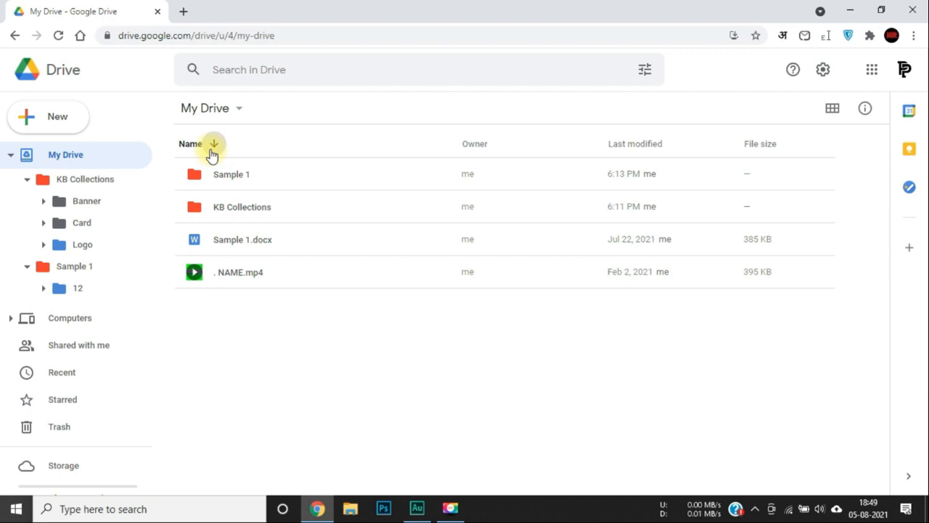
click(211, 152)
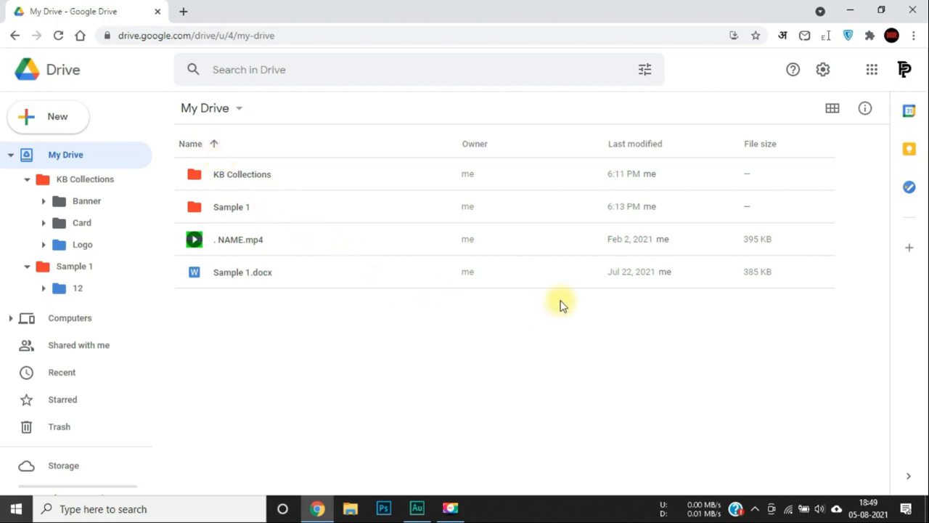
Change the Last modified column to show Last opened by me.
click(640, 145)
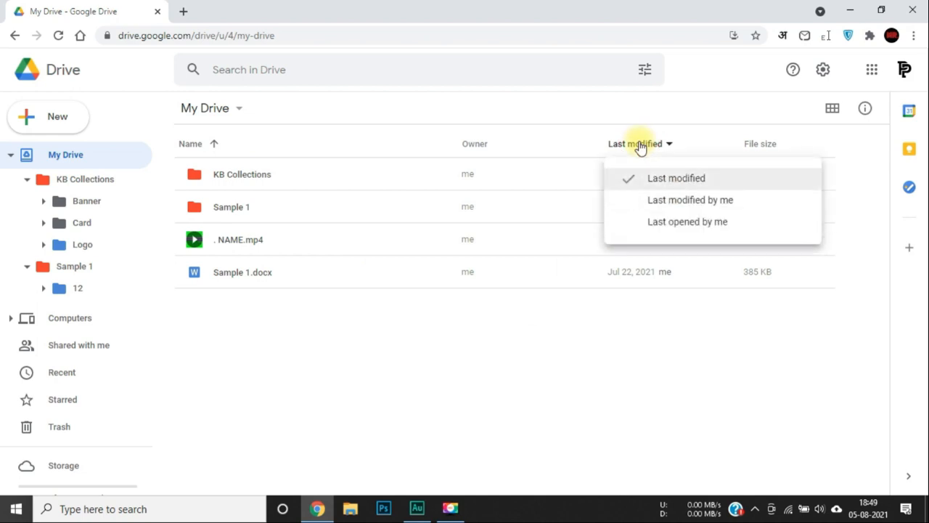
click(675, 222)
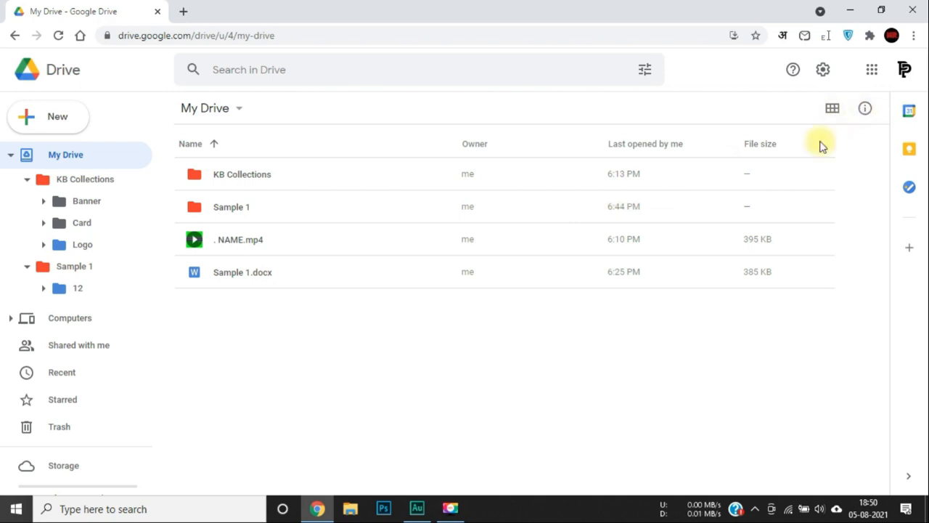
click(346, 276)
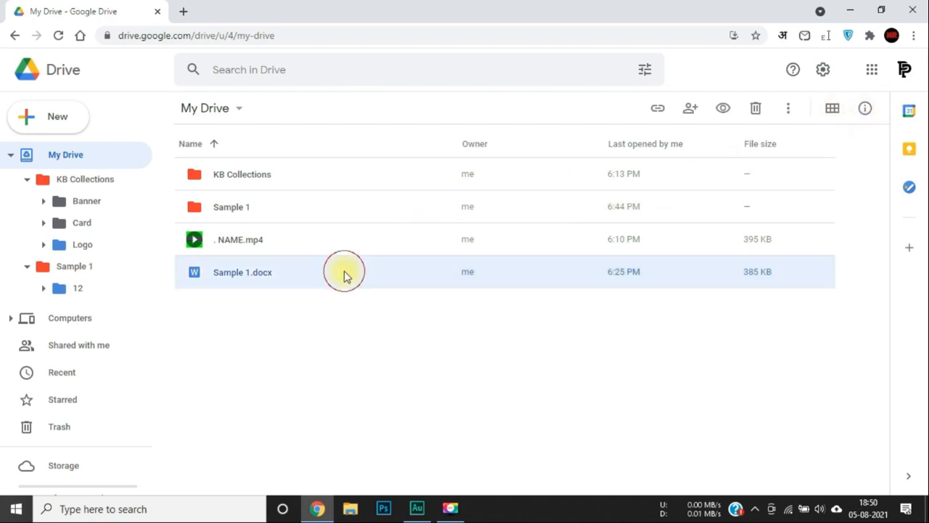
click(864, 110)
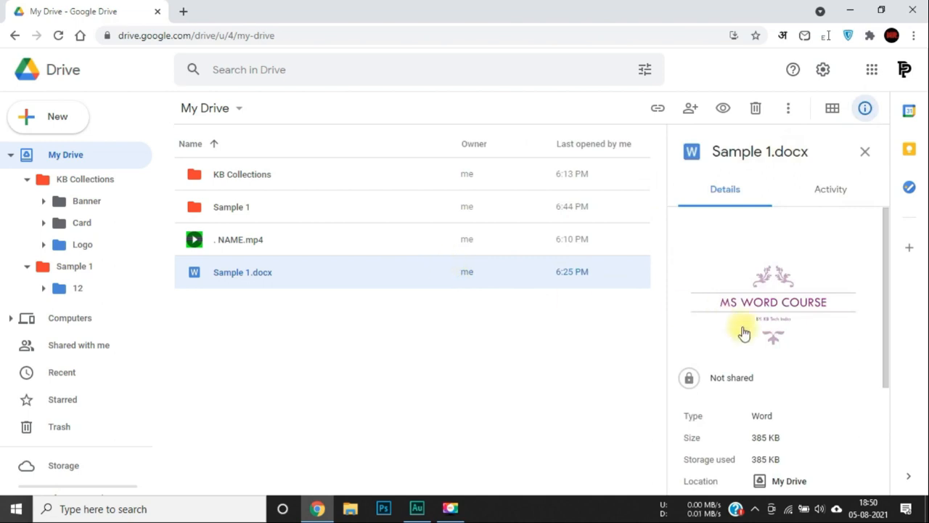
scroll(814, 352, down, 2)
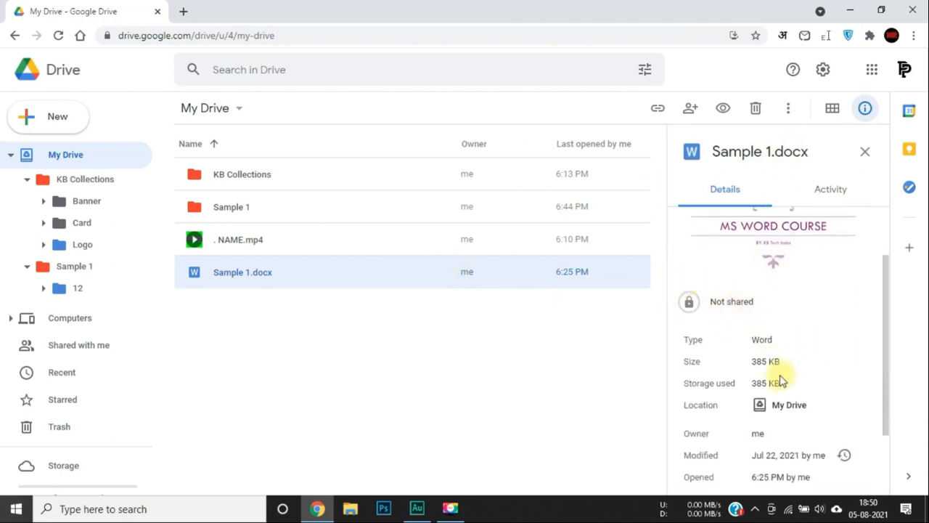
scroll(777, 378, down, 1)
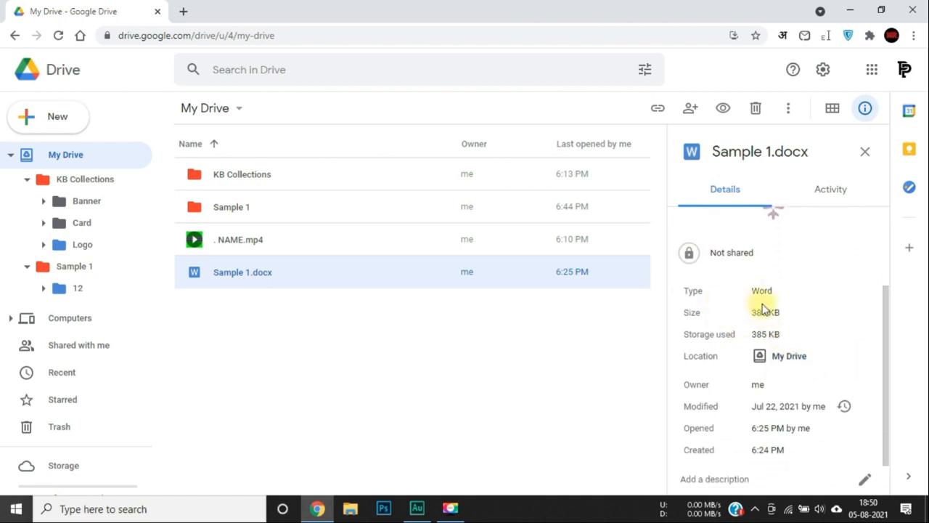
scroll(767, 354, down, 1)
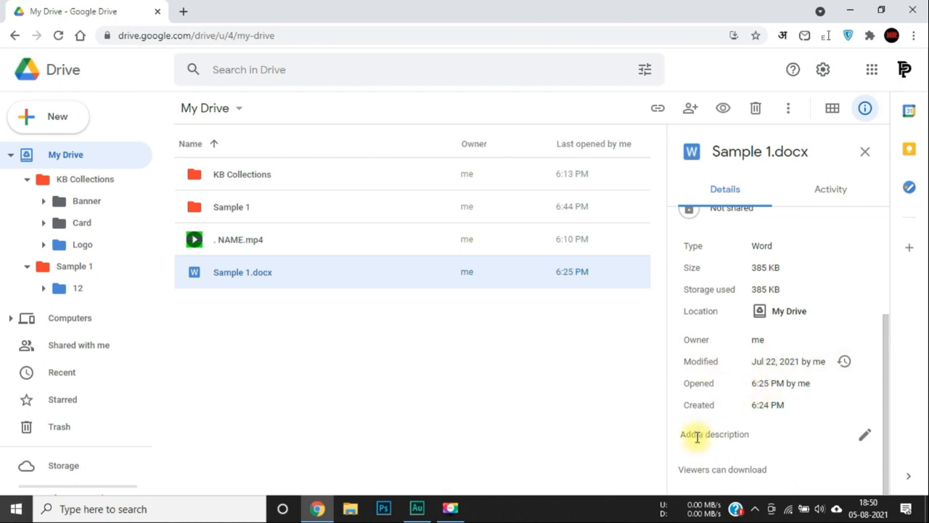
click(833, 191)
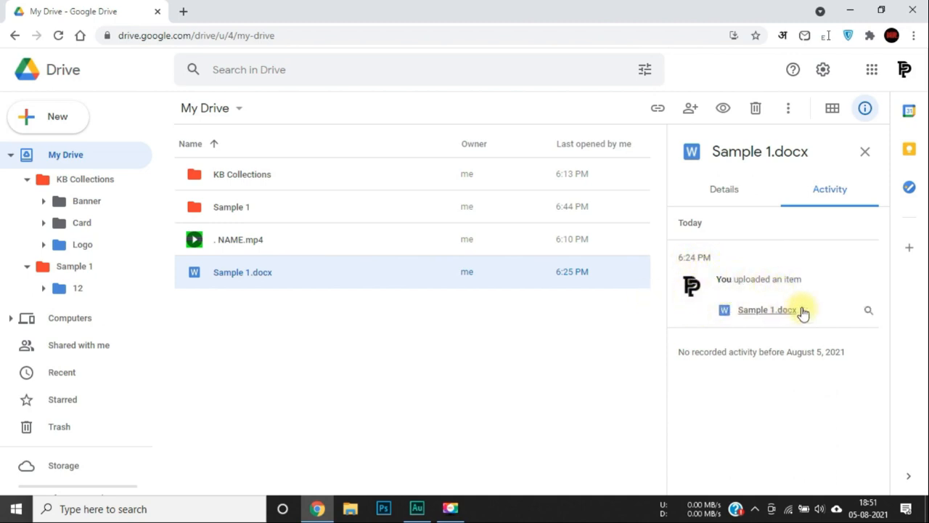
click(864, 153)
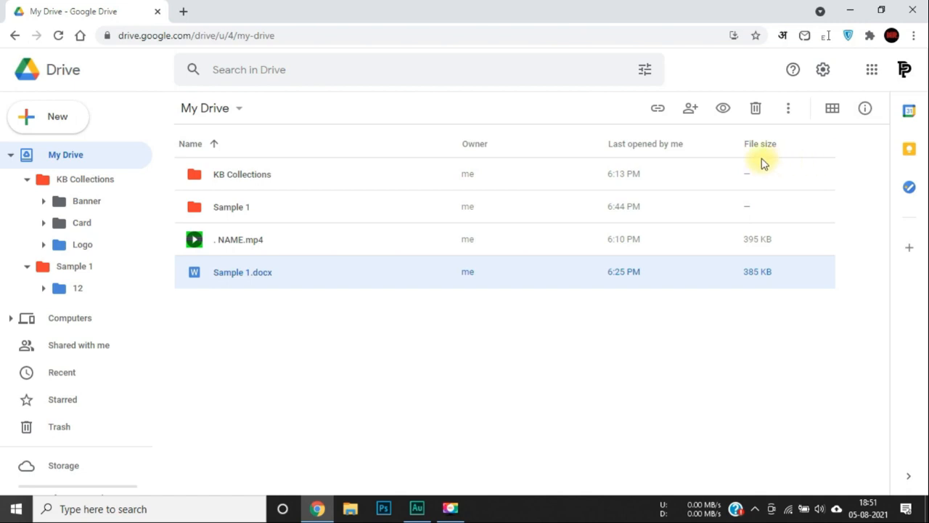
Select . NAME.mp4, then switch My Drive to the thumbnail grid view.
click(683, 230)
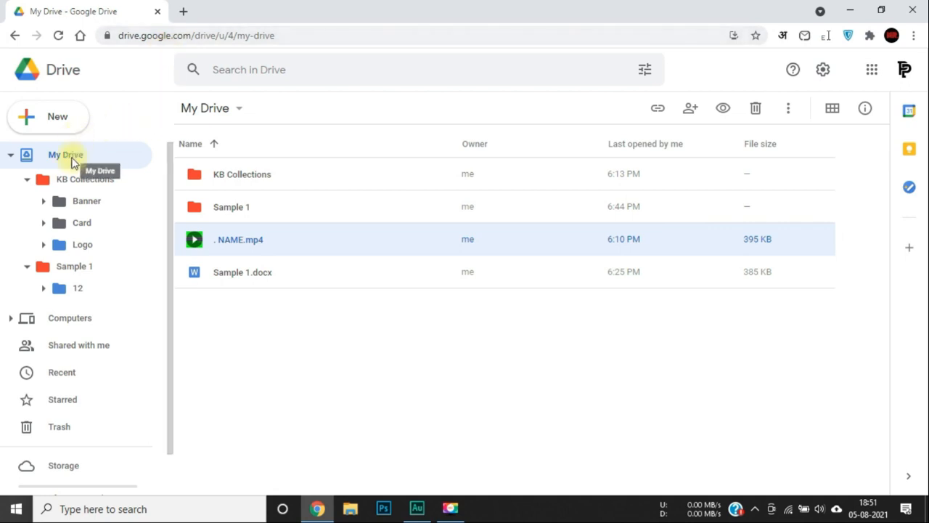
click(832, 108)
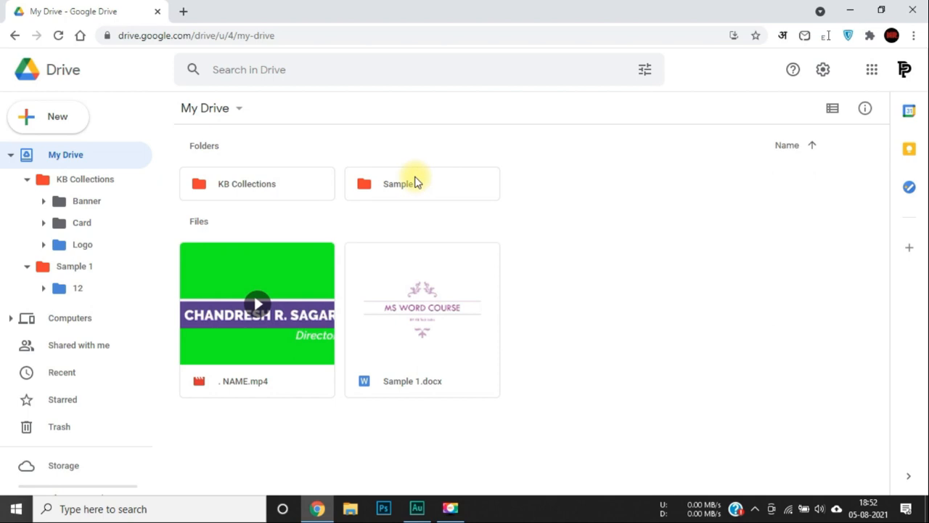
Open KB Collections, then its Logo folder, and bring up the context menu for Black.png.
double_click(260, 198)
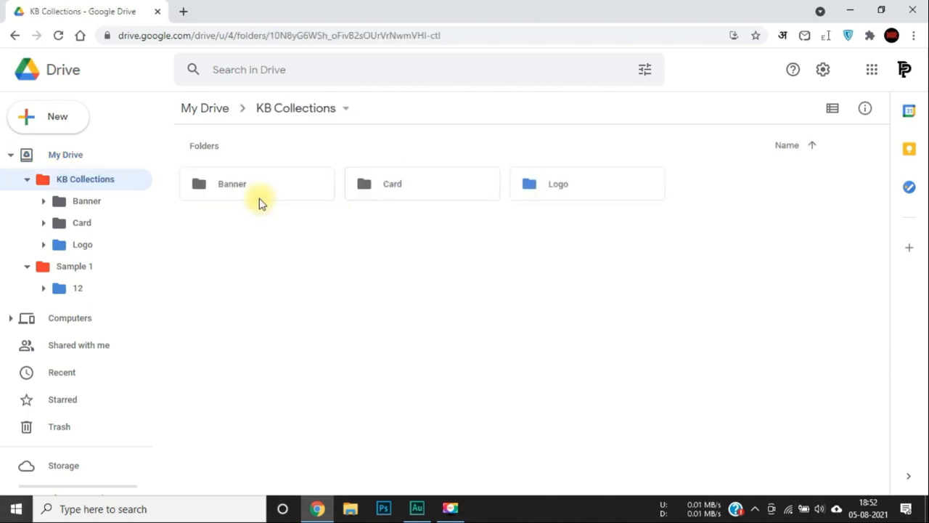
double_click(561, 191)
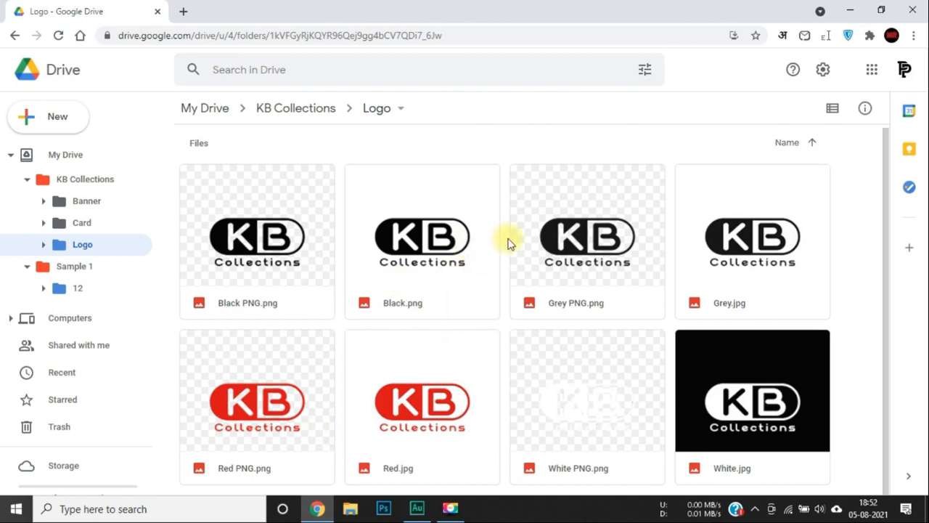
right_click(438, 246)
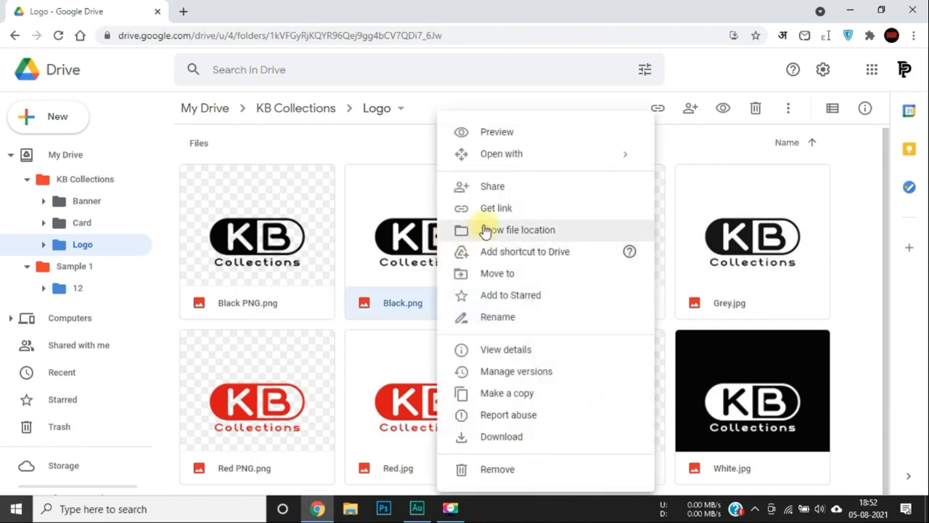
Star Black.png and briefly flip the Logo folder to list view and back to thumbnails.
click(518, 296)
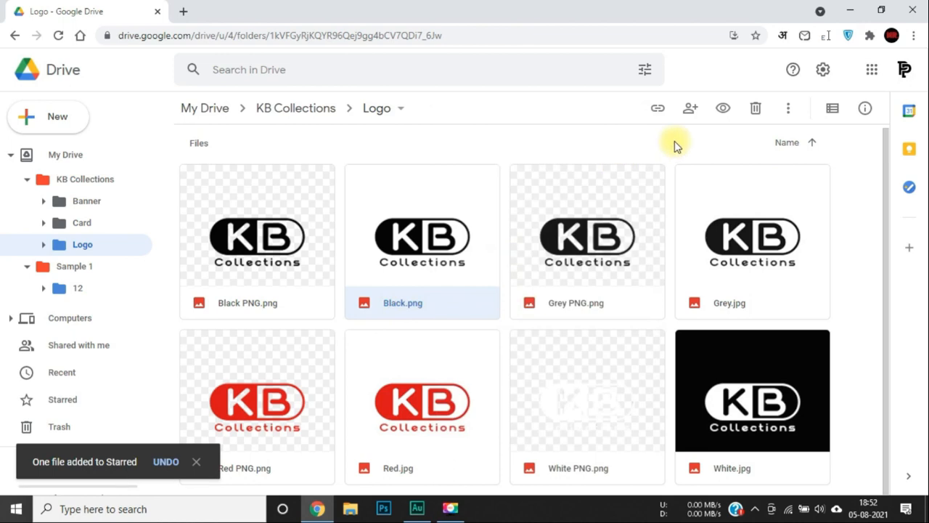
click(832, 108)
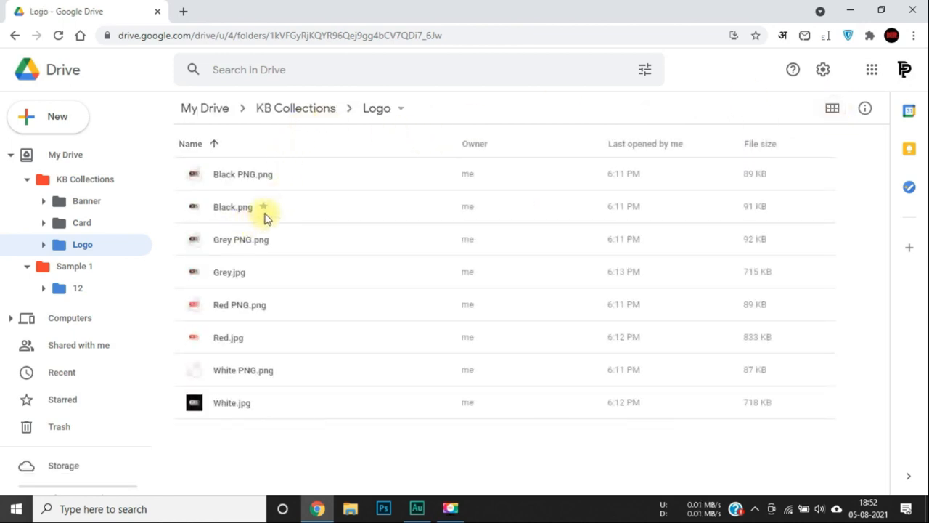
click(832, 110)
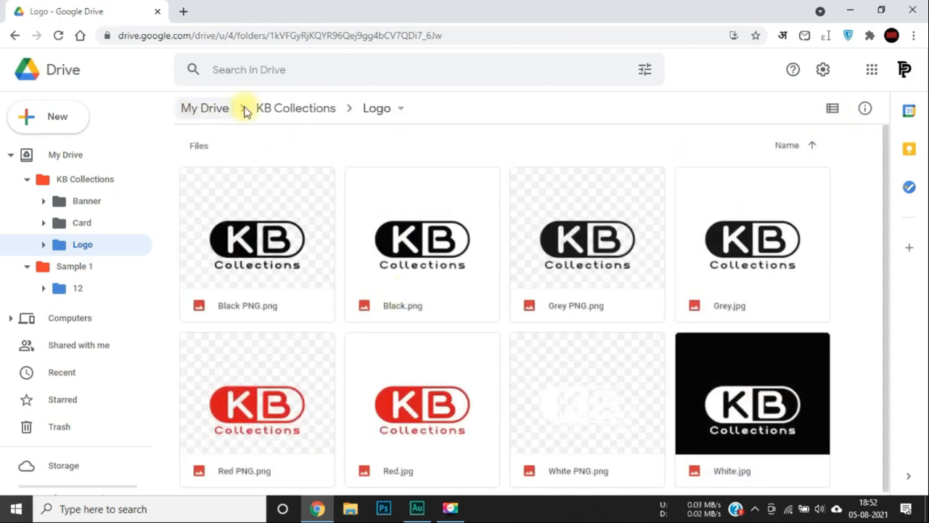
Go back up to My Drive and star Sample 1.docx.
click(305, 115)
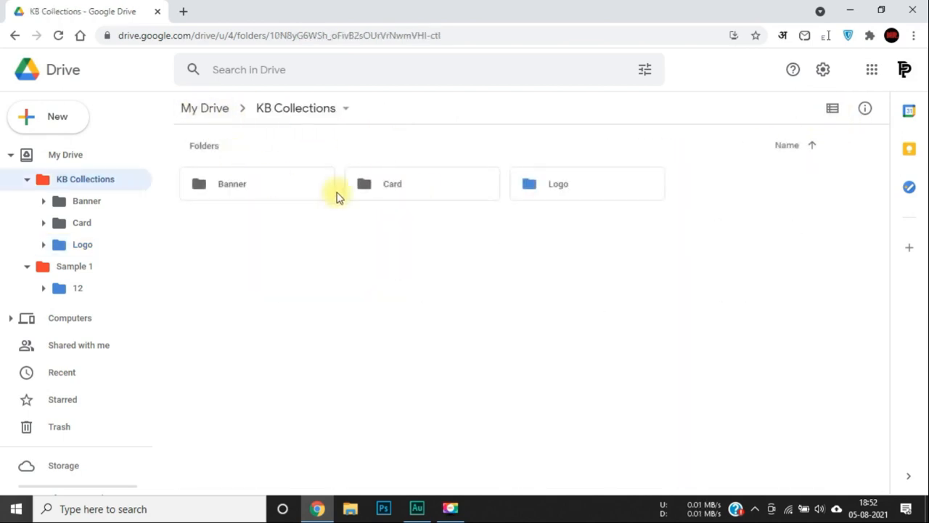
click(211, 113)
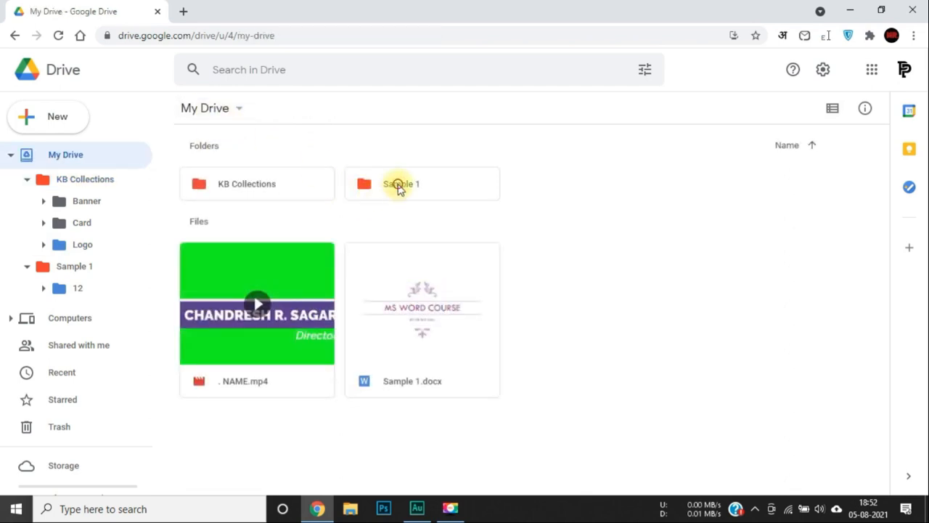
double_click(398, 185)
click(216, 109)
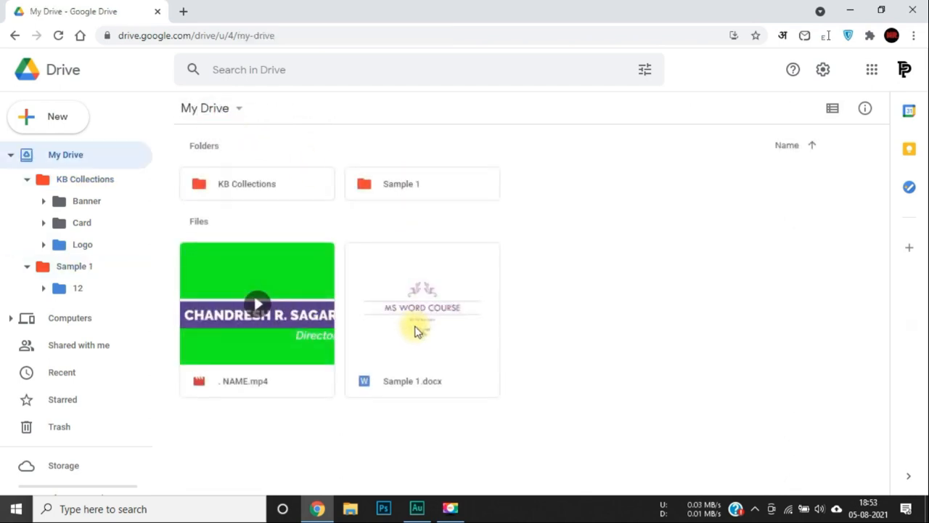
right_click(416, 331)
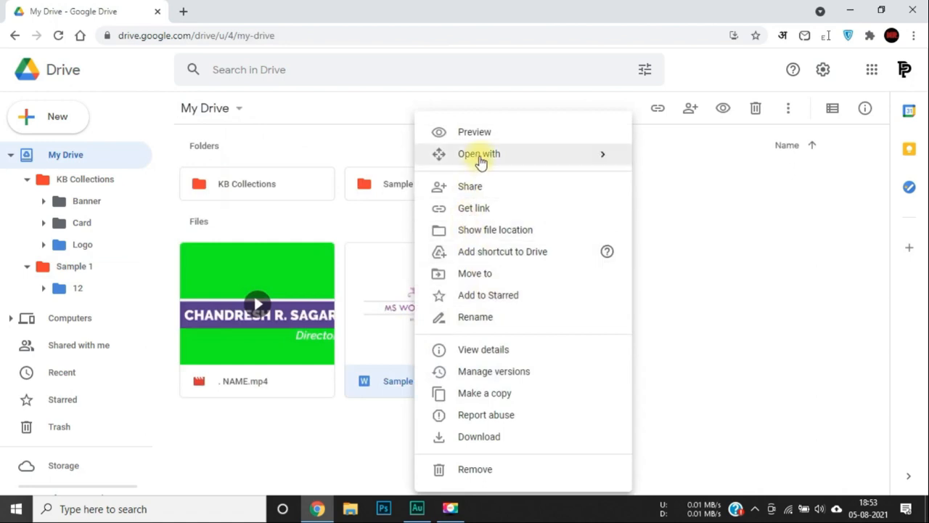
click(488, 294)
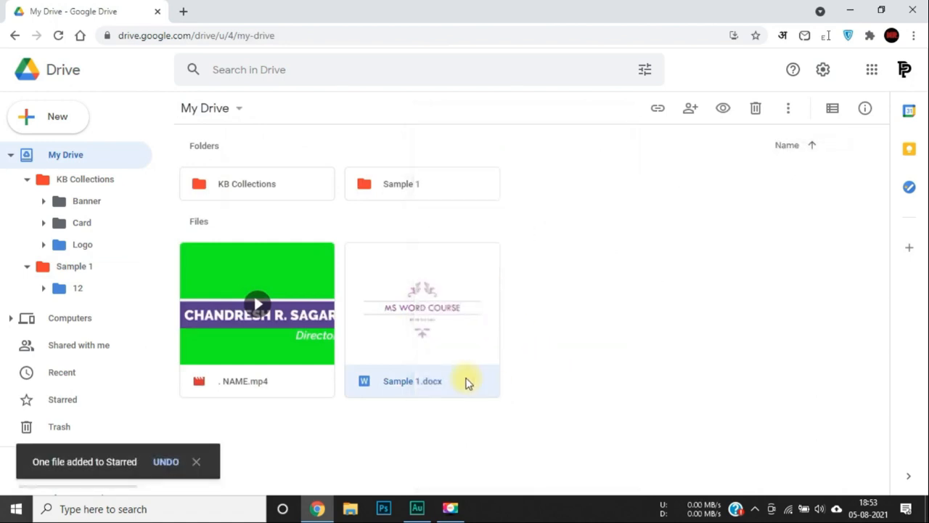
Star Youtube Banner.jpg inside Sample 1 and KB TECH JPEG.jpg inside folder 12.
click(423, 187)
double_click(423, 187)
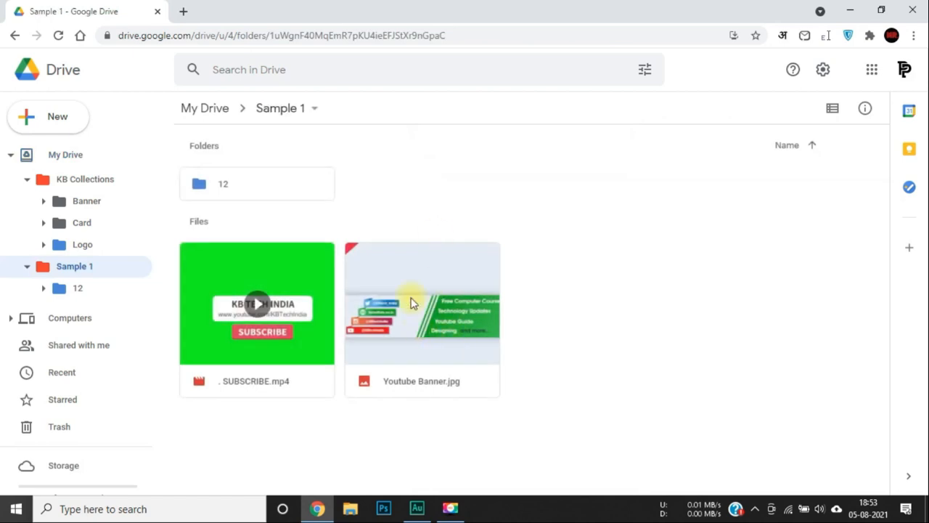
right_click(410, 303)
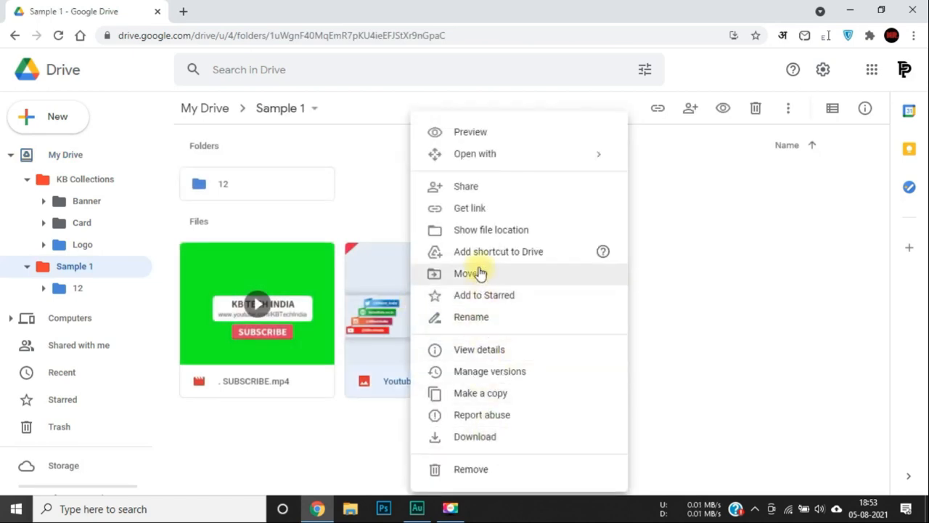
click(472, 295)
click(269, 188)
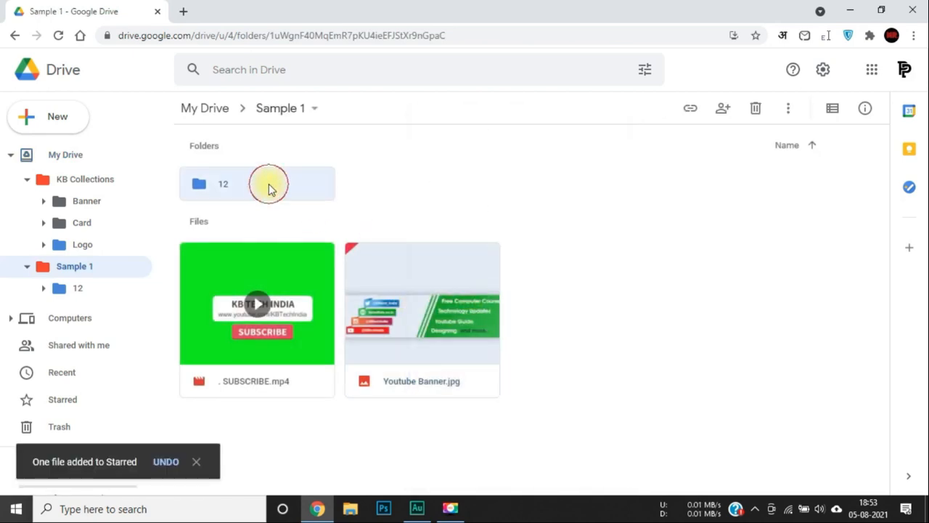
double_click(268, 188)
right_click(268, 250)
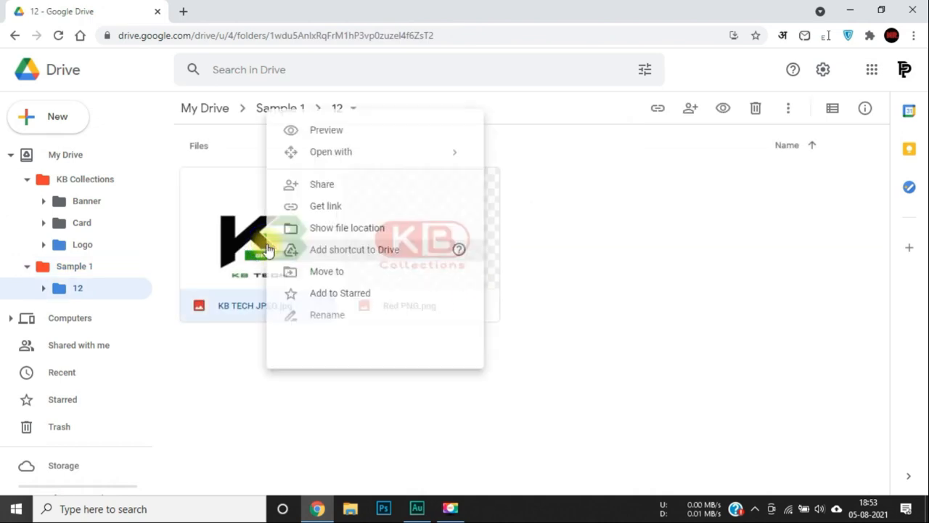
click(317, 294)
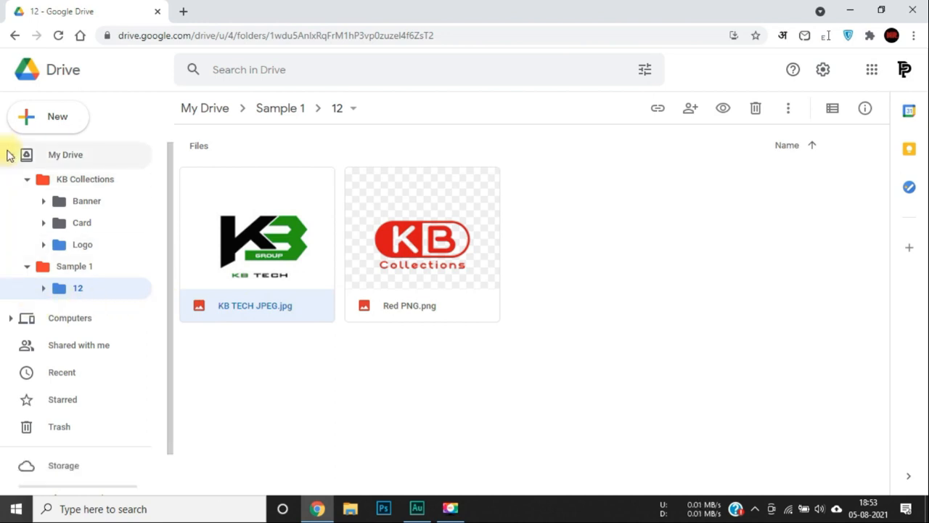
Collapse the KB Collections, Sample 1 and My Drive folder trees, then view the Starred page.
click(26, 179)
click(27, 202)
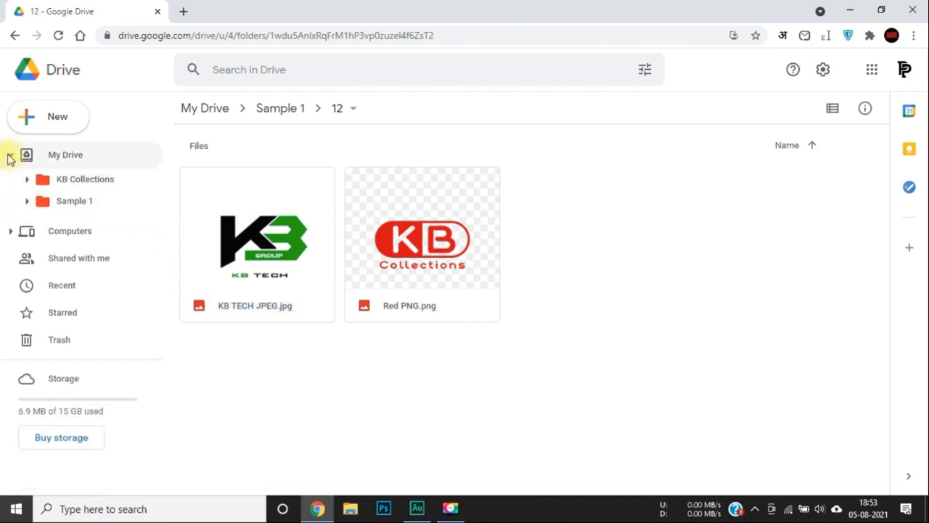
click(10, 155)
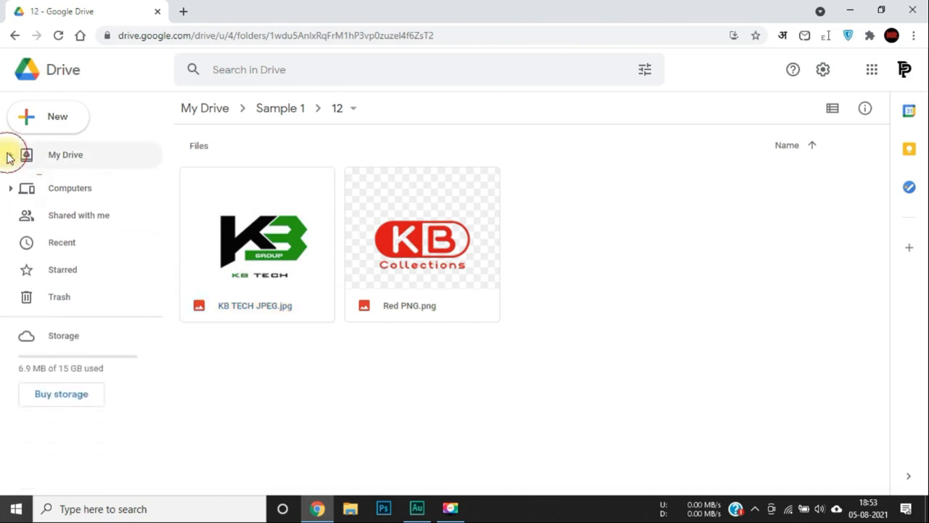
click(200, 108)
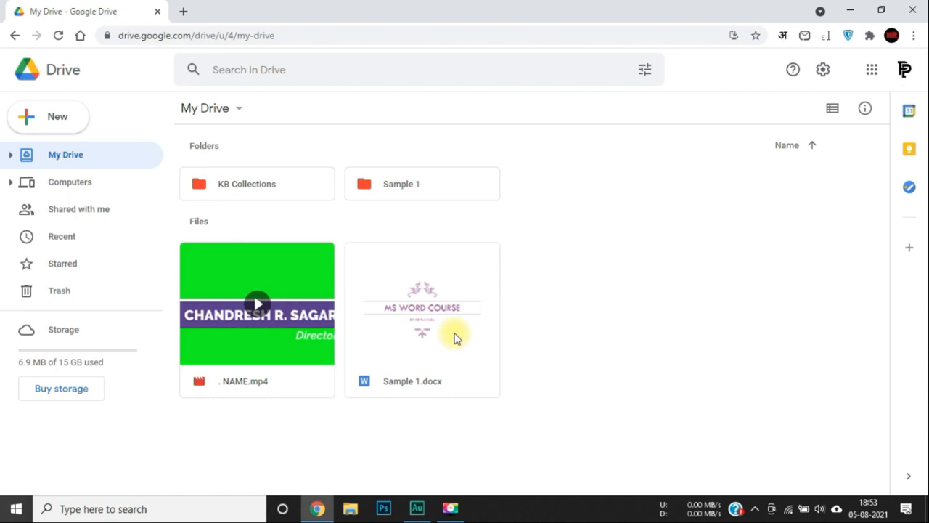
click(102, 268)
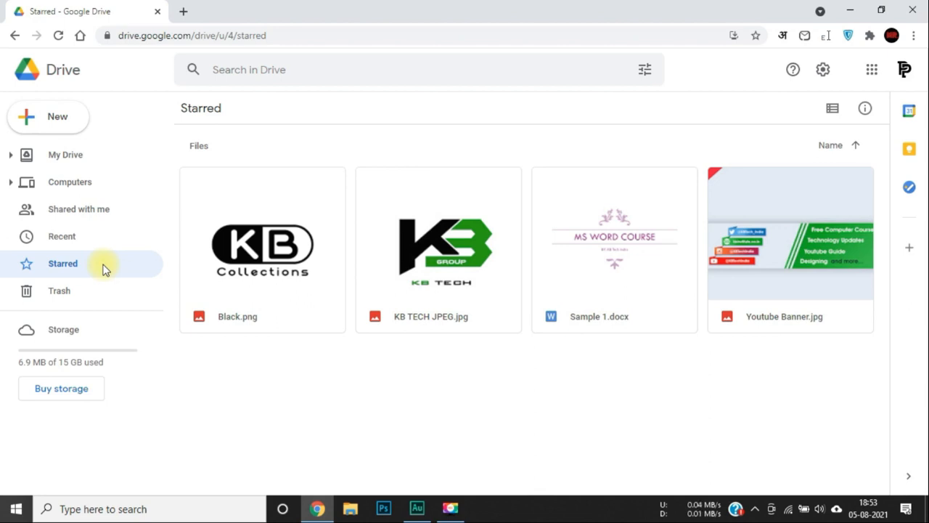
Unstar Black.png, KB TECH JPEG.jpg, Sample 1.docx and Youtube Banner.jpg one by one.
right_click(261, 281)
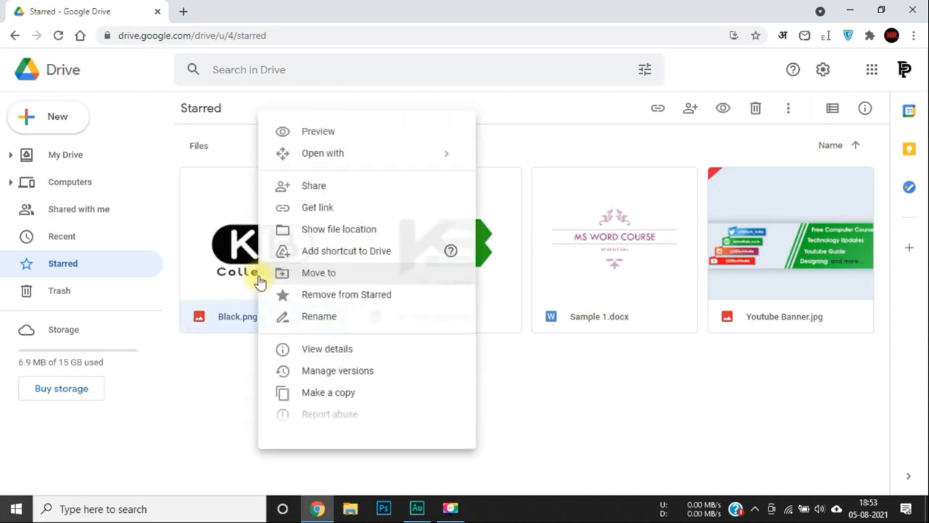
click(317, 303)
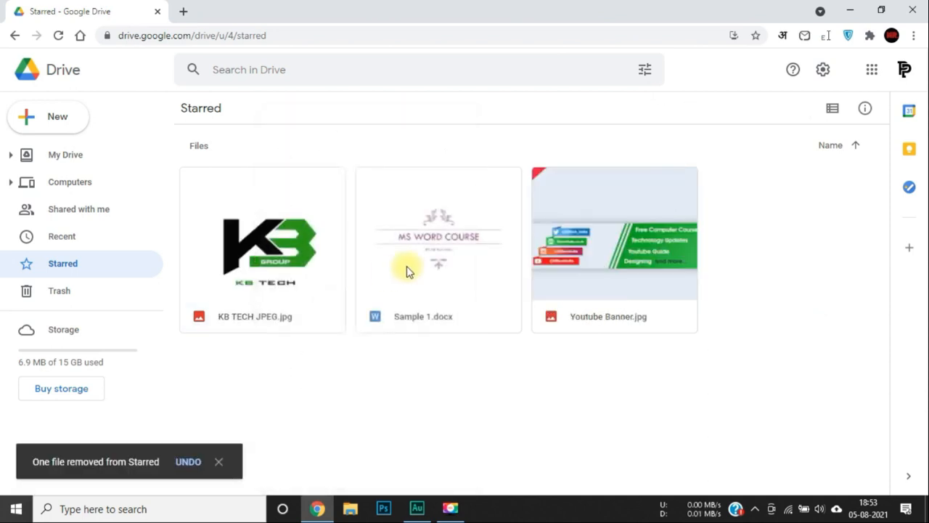
right_click(285, 264)
click(333, 298)
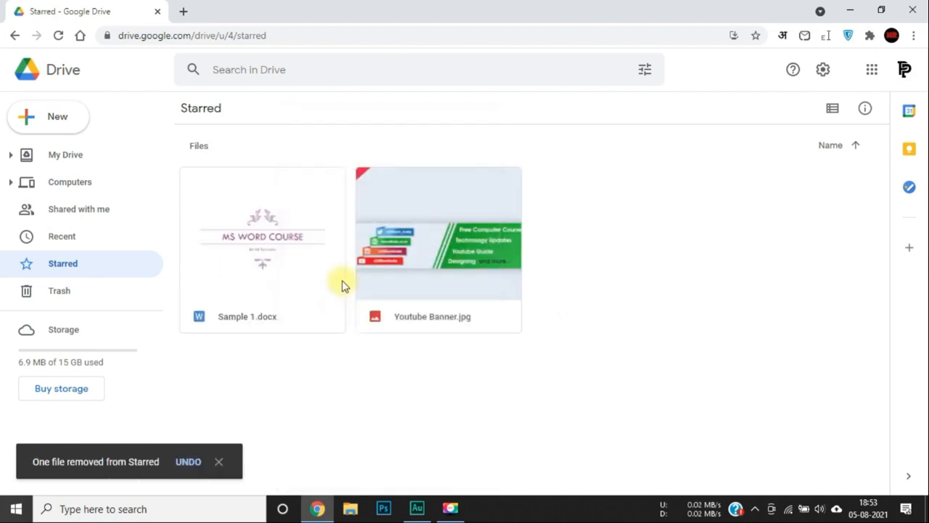
right_click(267, 275)
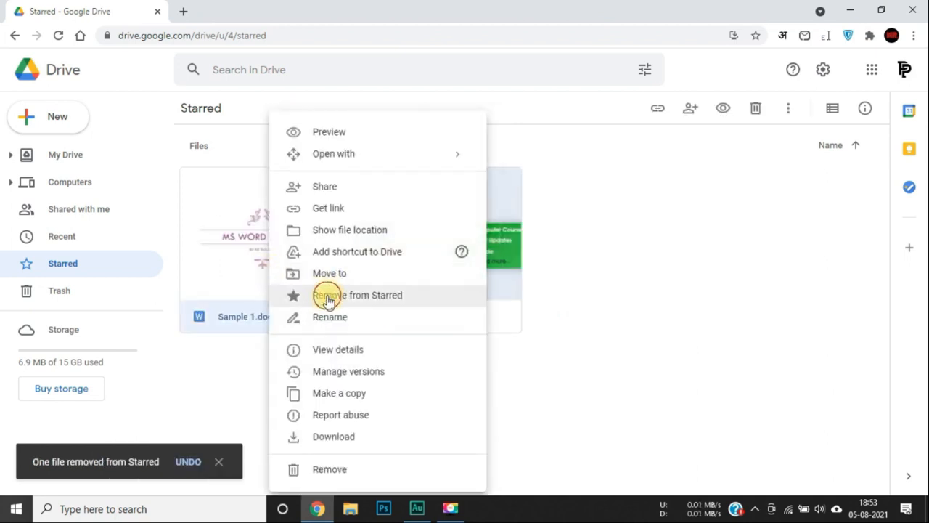
click(326, 295)
right_click(217, 228)
click(322, 294)
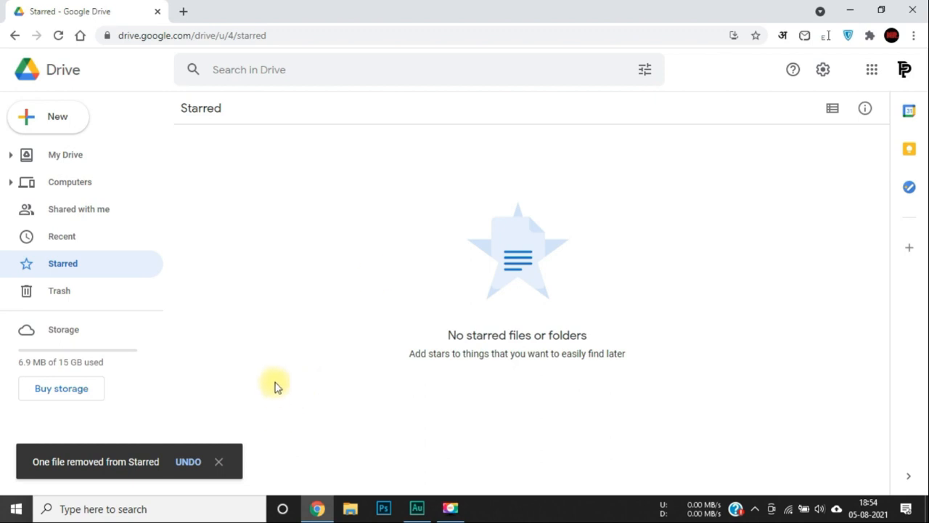
Restore the last unstarred file, then remove Youtube Banner.jpg from Starred again.
click(186, 463)
right_click(238, 208)
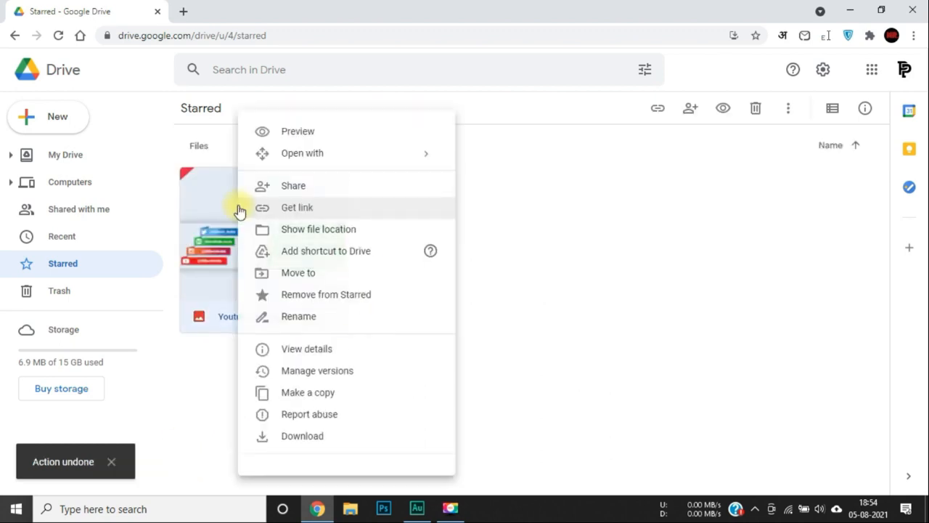
click(326, 298)
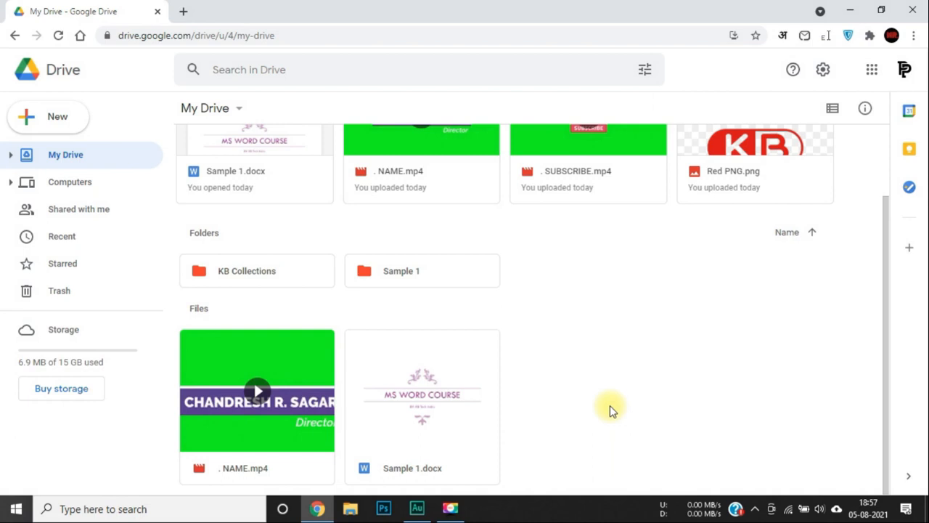
Drag Sample 1.docx onto the Sample 1 folder and open that folder.
drag(447, 395, 411, 277)
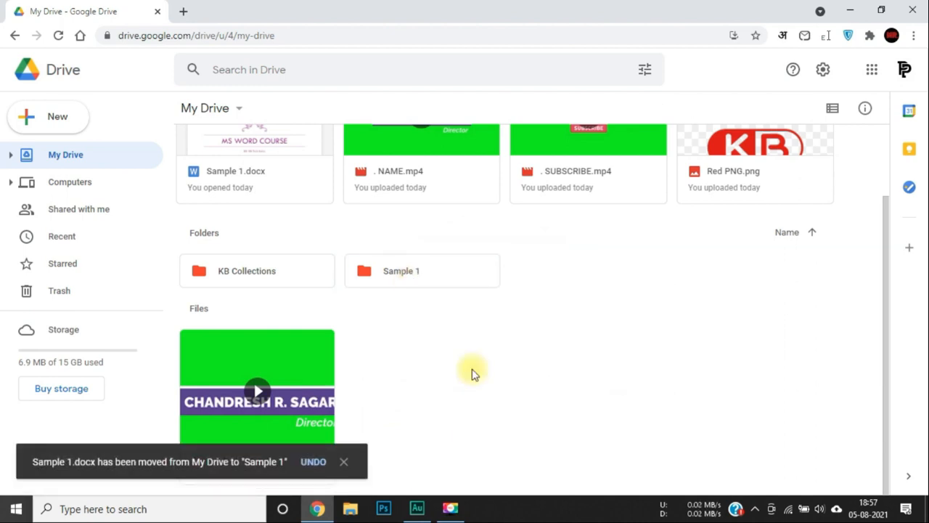
double_click(425, 265)
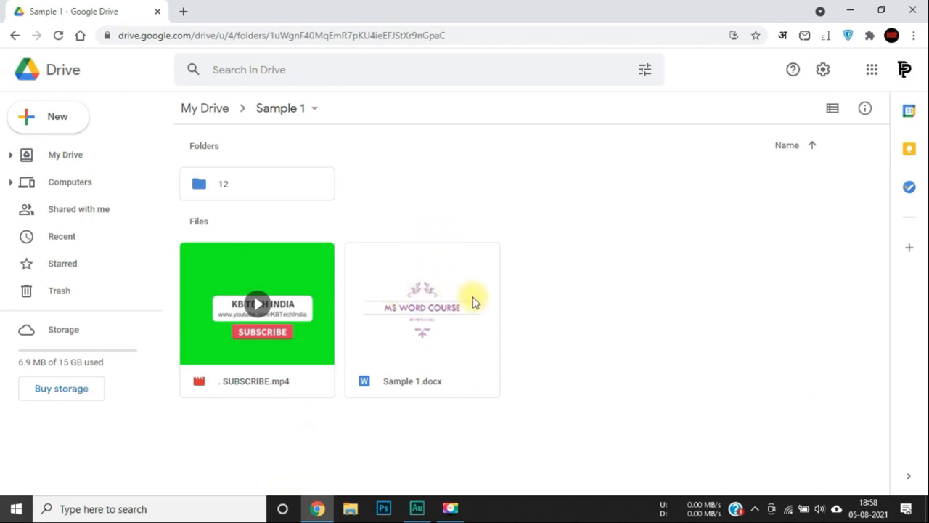
Start moving Sample 1.docx, browsing KB Collections and Sample 1 as possible destinations.
right_click(415, 310)
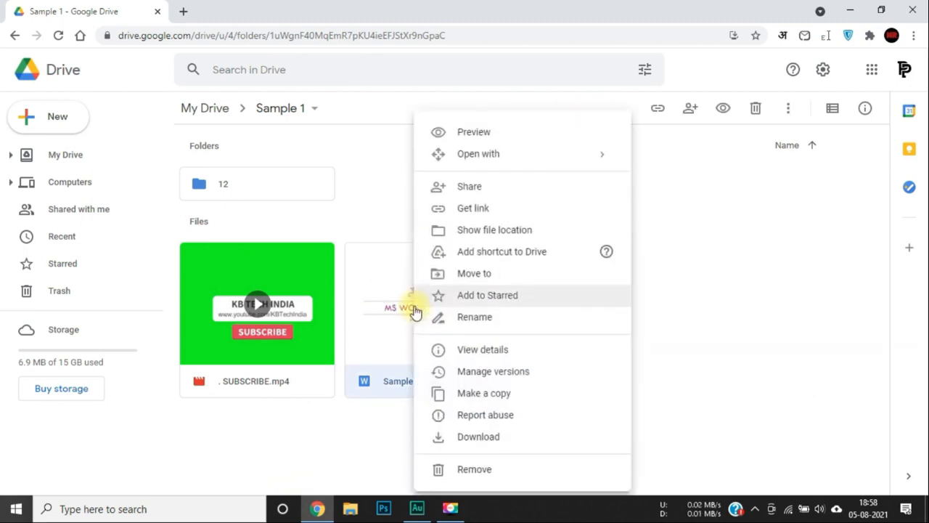
click(471, 274)
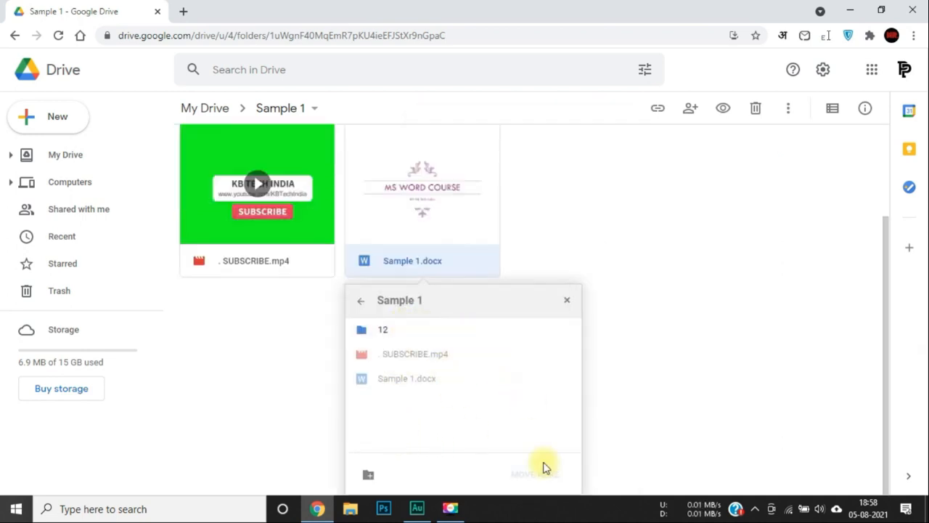
click(359, 299)
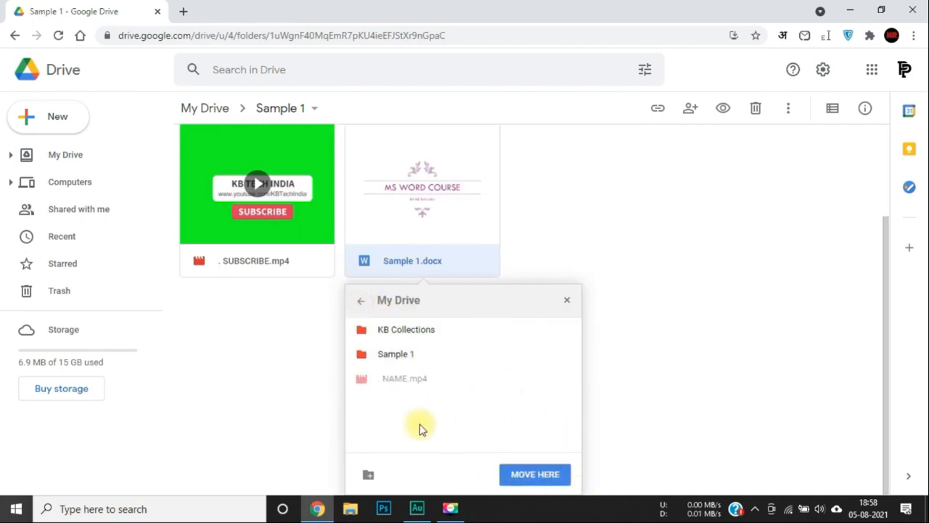
click(409, 329)
click(408, 329)
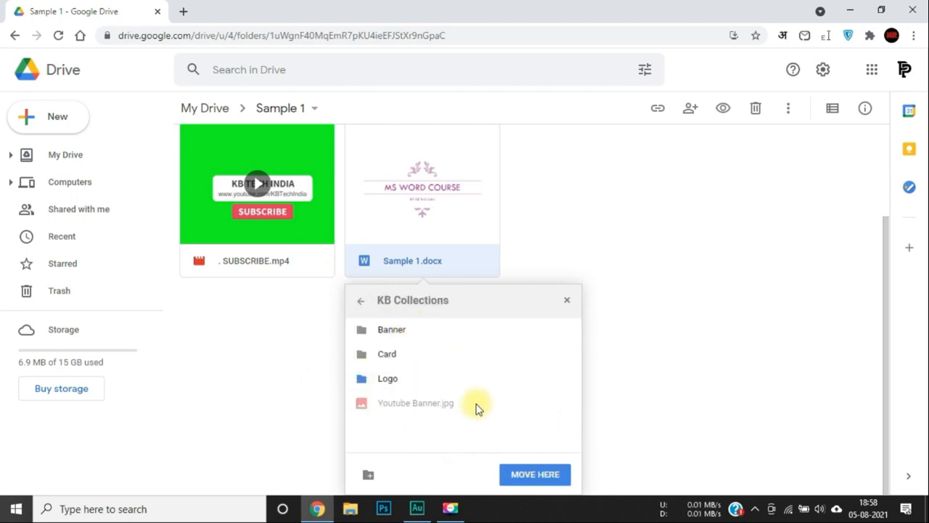
click(361, 303)
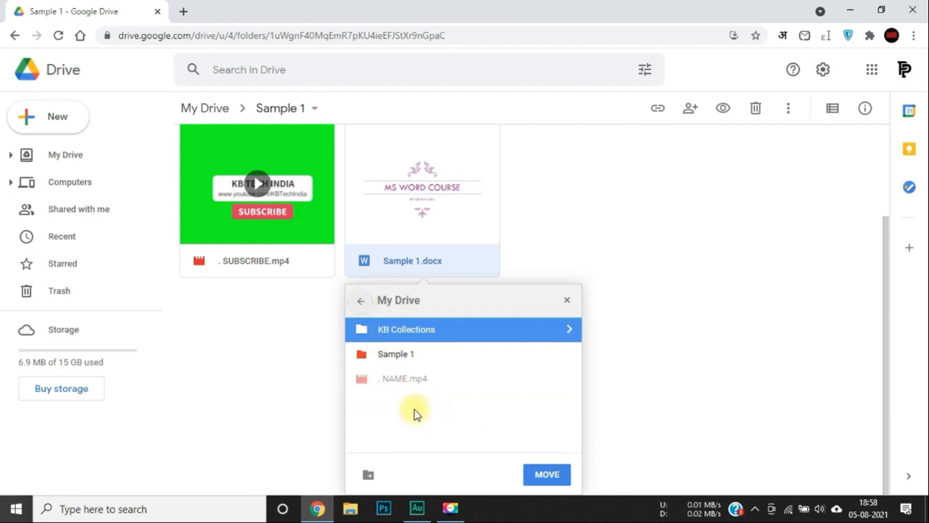
double_click(405, 353)
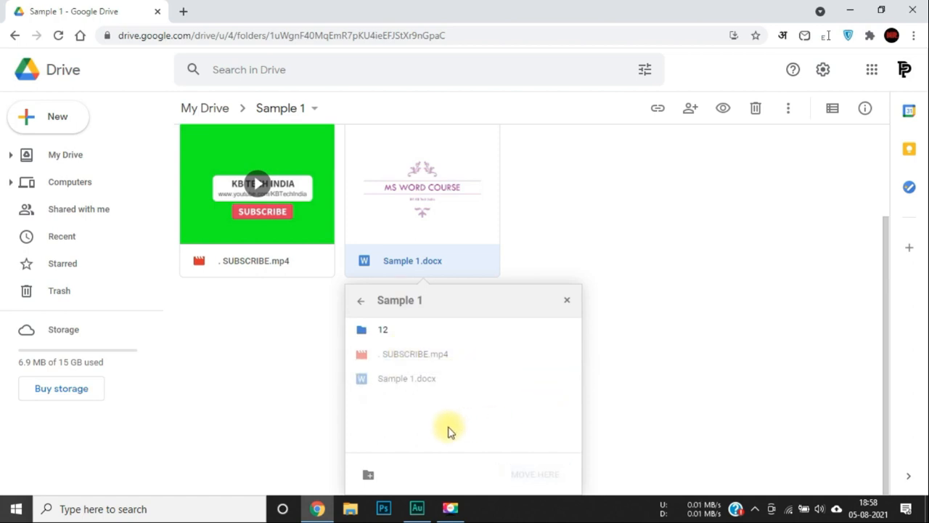
click(360, 301)
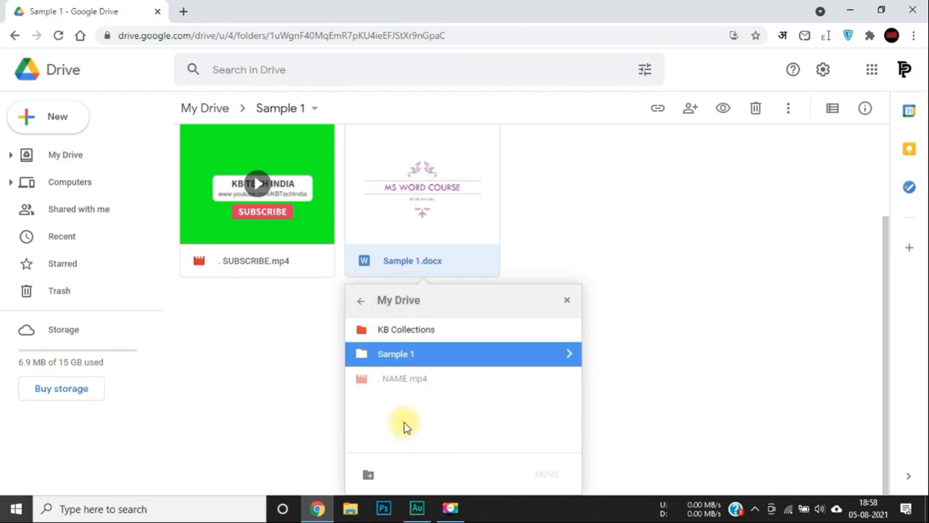
Create a folder named New, move Sample 1.docx into it, and return to My Drive.
click(368, 480)
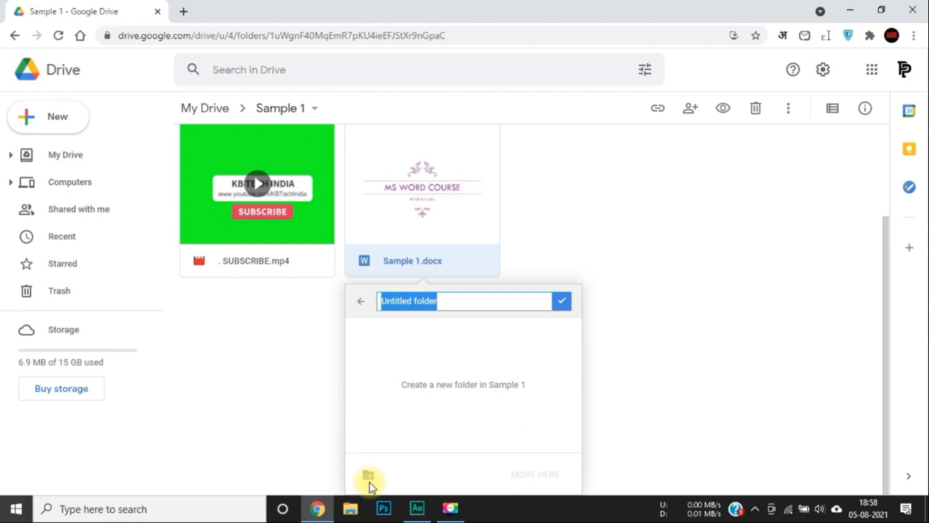
text(New)
key(Return)
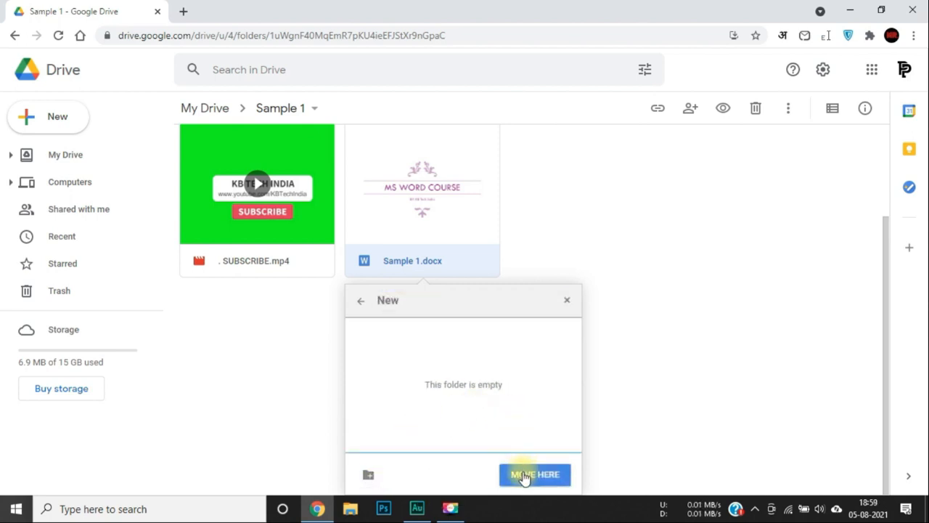
click(524, 475)
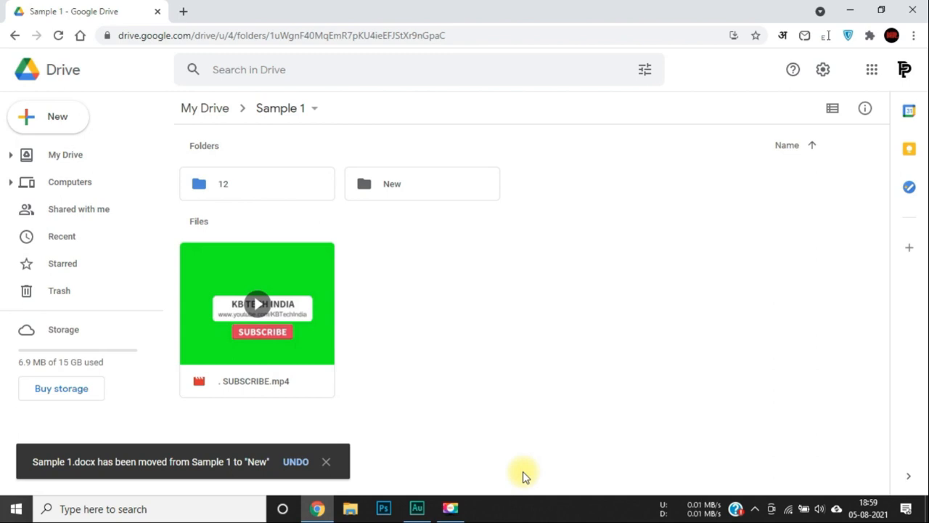
click(219, 110)
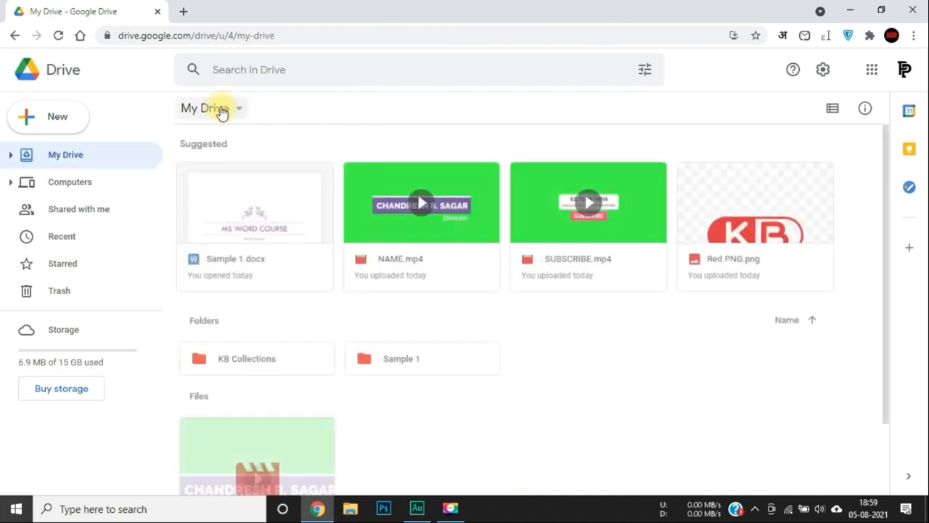
scroll(412, 294, down, 2)
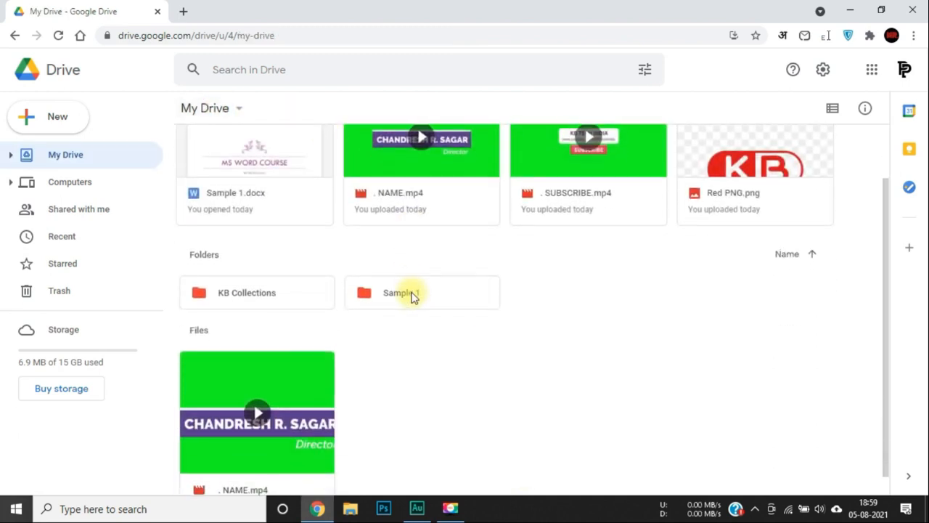
scroll(413, 297, up, 2)
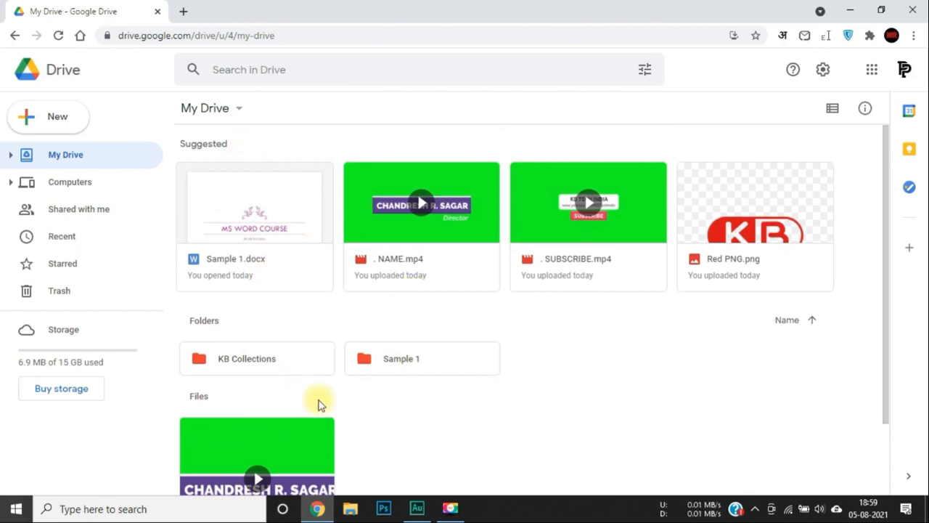
Reload Drive and go into Sample 1, then its New folder containing Sample 1.docx.
scroll(319, 404, down, 3)
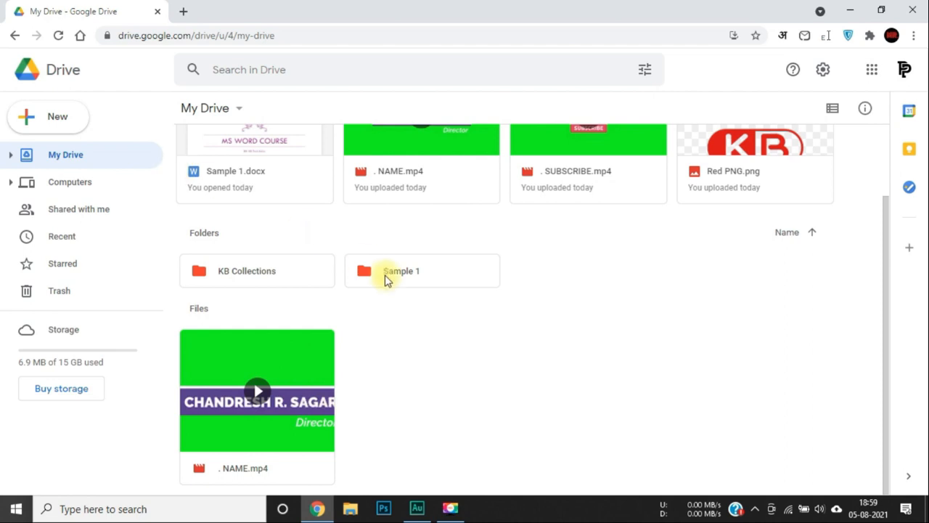
click(57, 35)
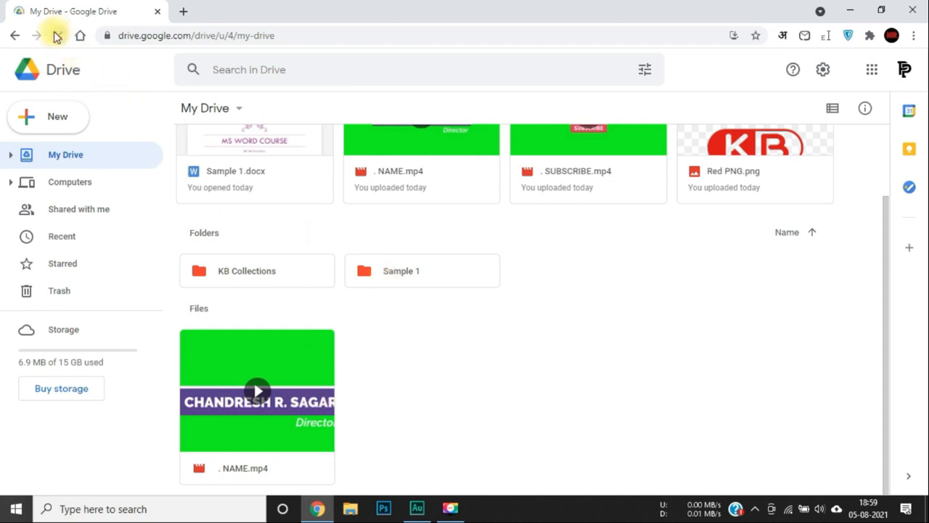
scroll(332, 313, down, 1)
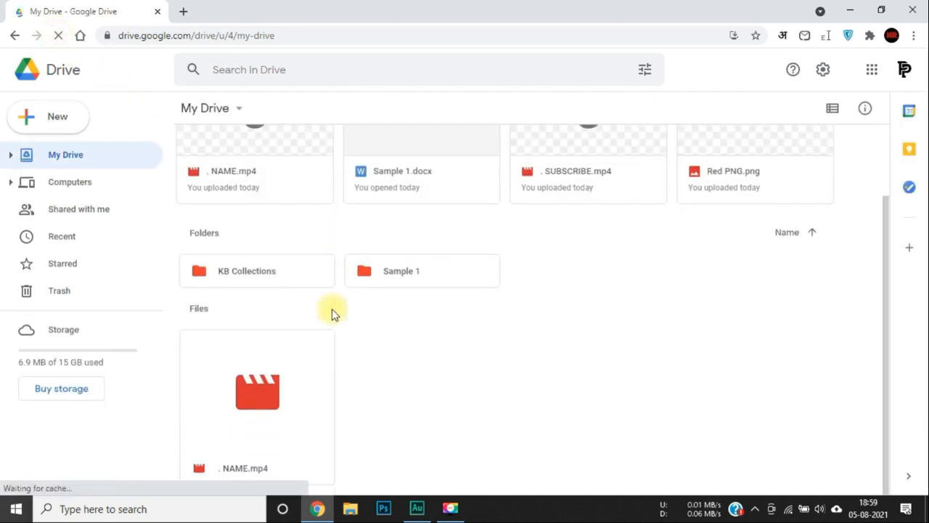
double_click(387, 270)
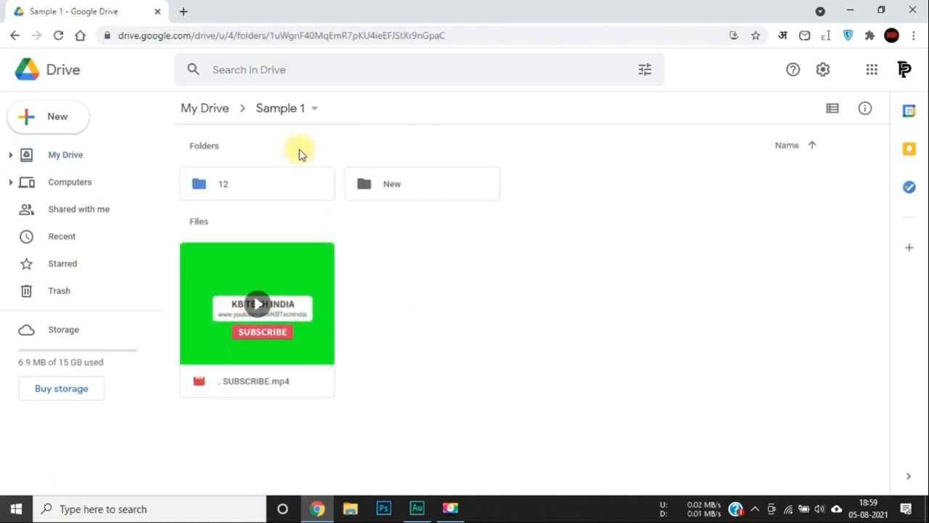
double_click(412, 187)
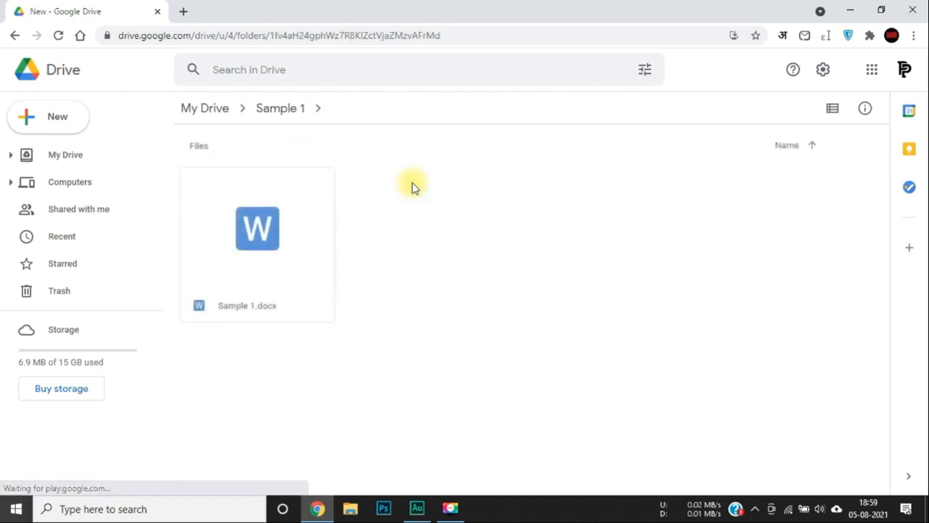
Move Sample 1.docx from the New folder up to My Drive and dismiss the confirmation.
right_click(251, 272)
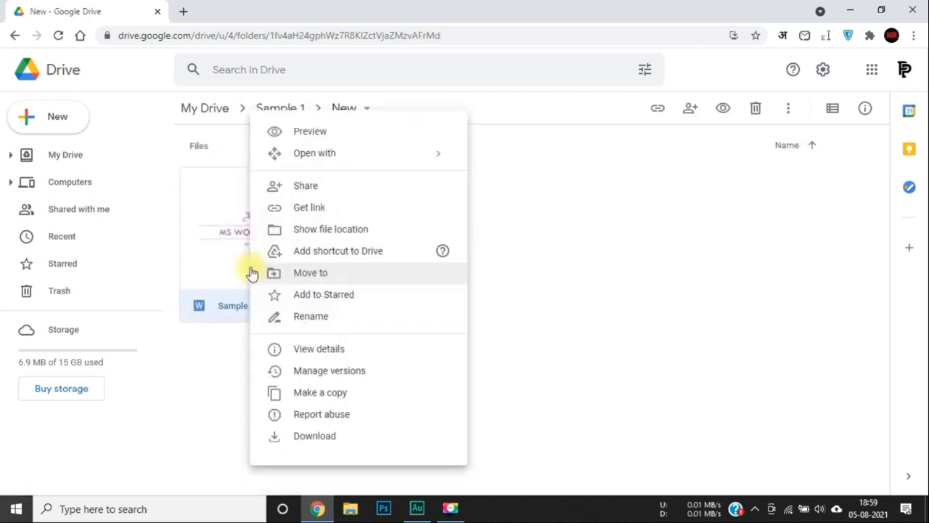
click(301, 280)
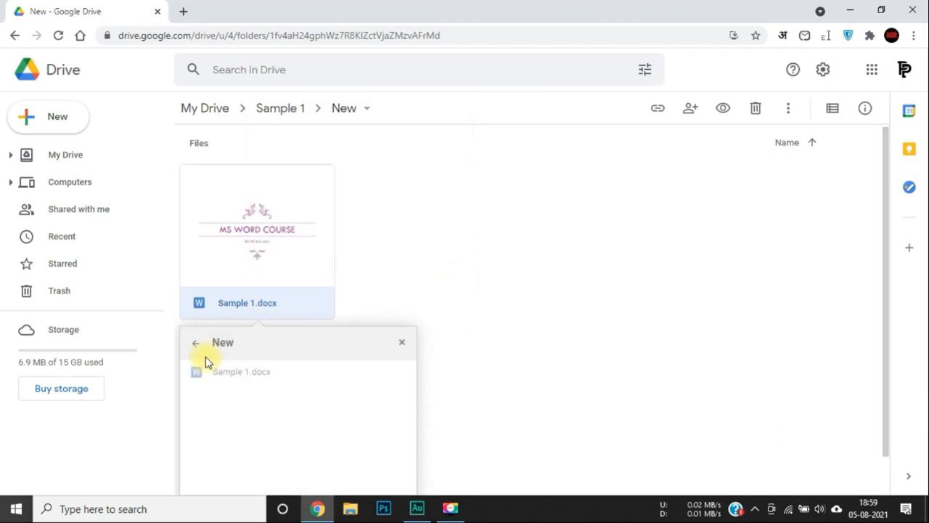
click(190, 302)
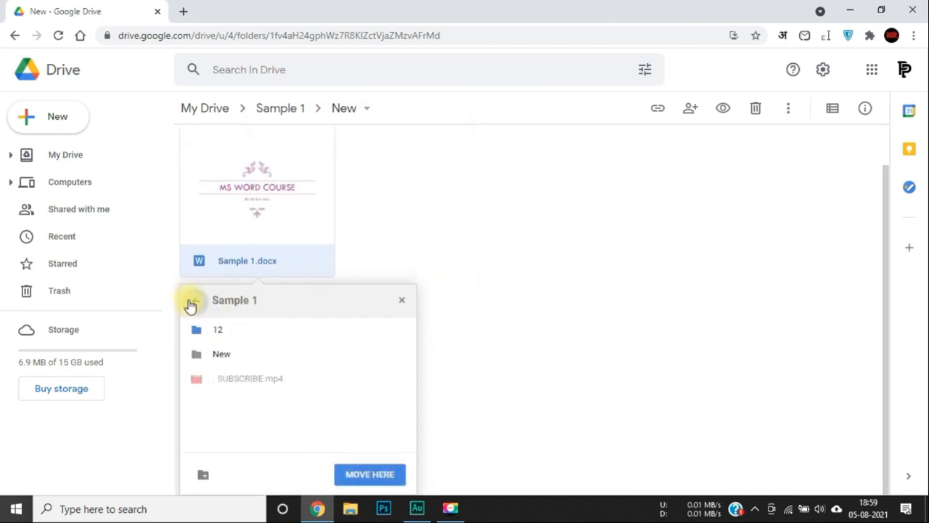
click(190, 302)
click(373, 475)
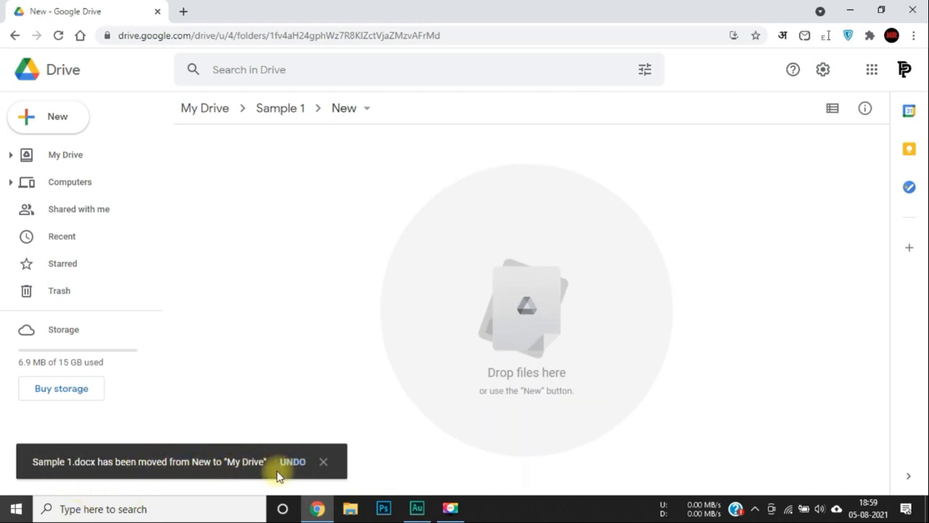
click(325, 464)
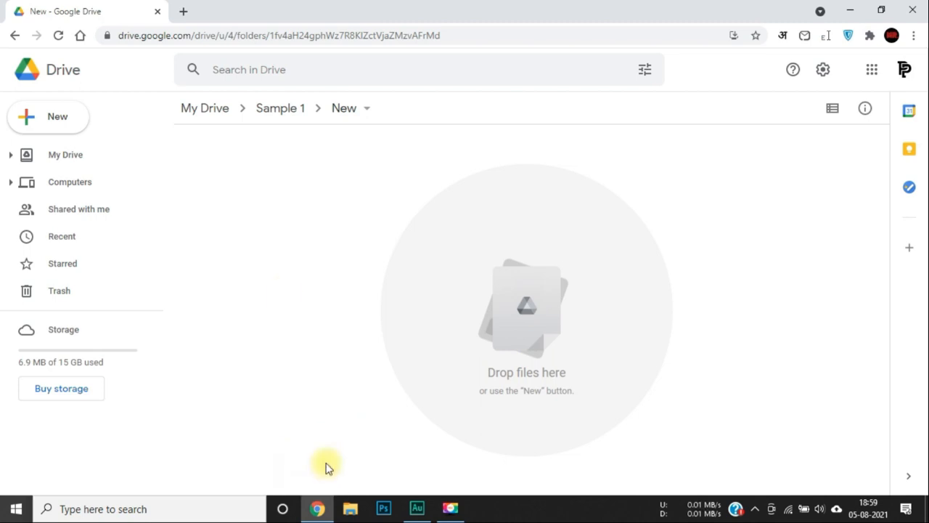
click(207, 109)
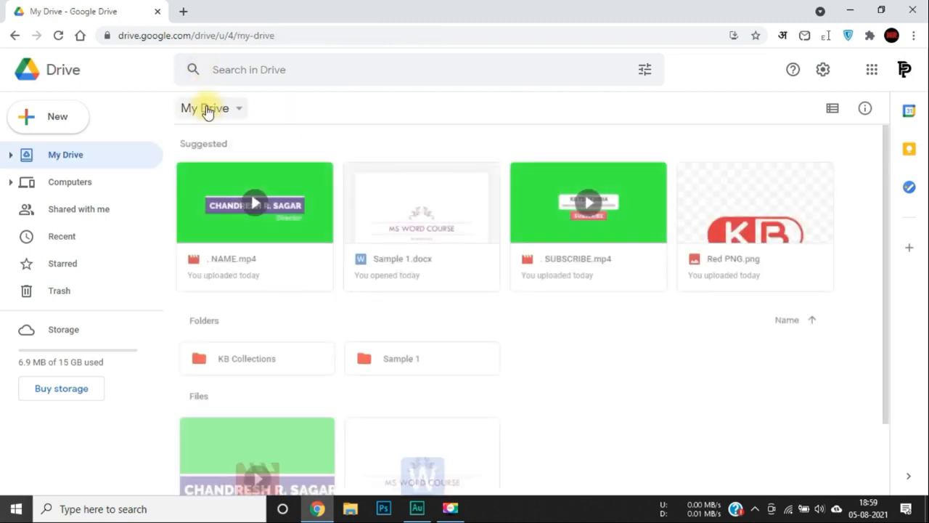
scroll(383, 374, down, 1)
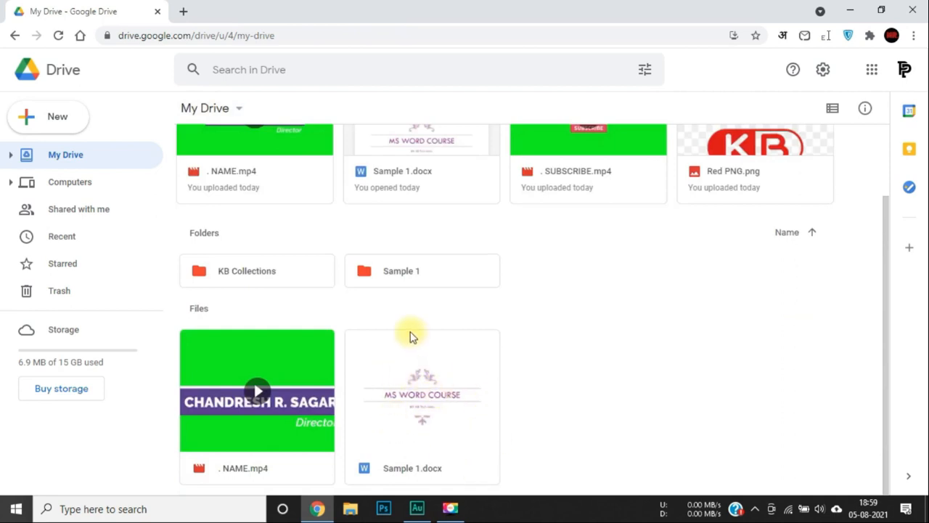
double_click(405, 281)
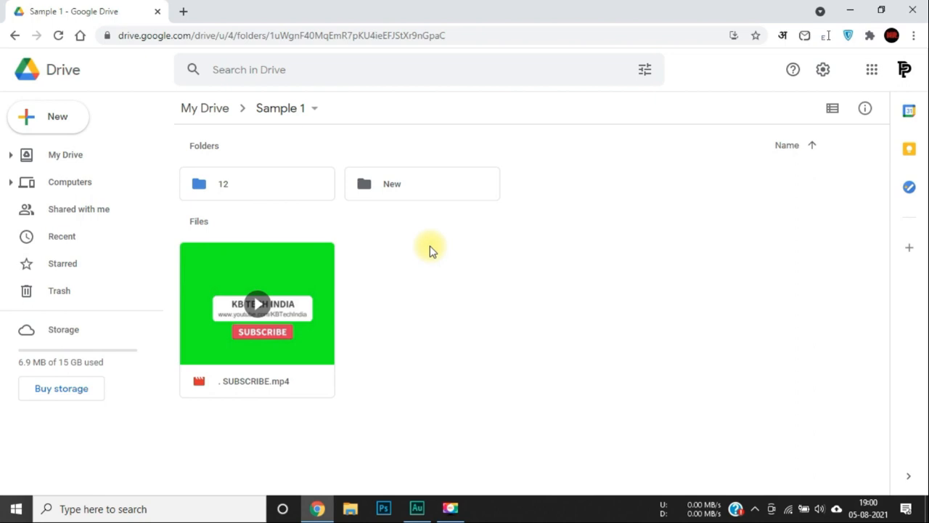
click(65, 161)
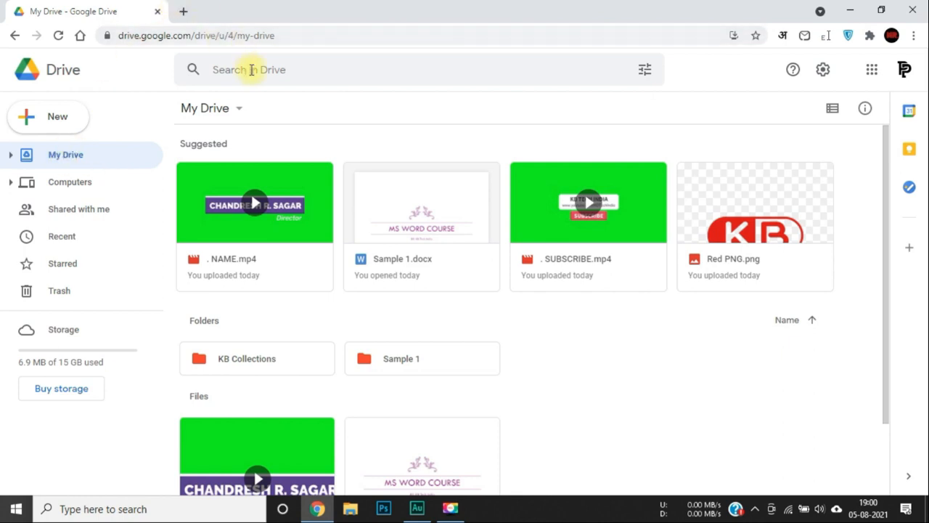
Search Drive for 'black', turning up Black.png and Black PNG.png.
click(250, 69)
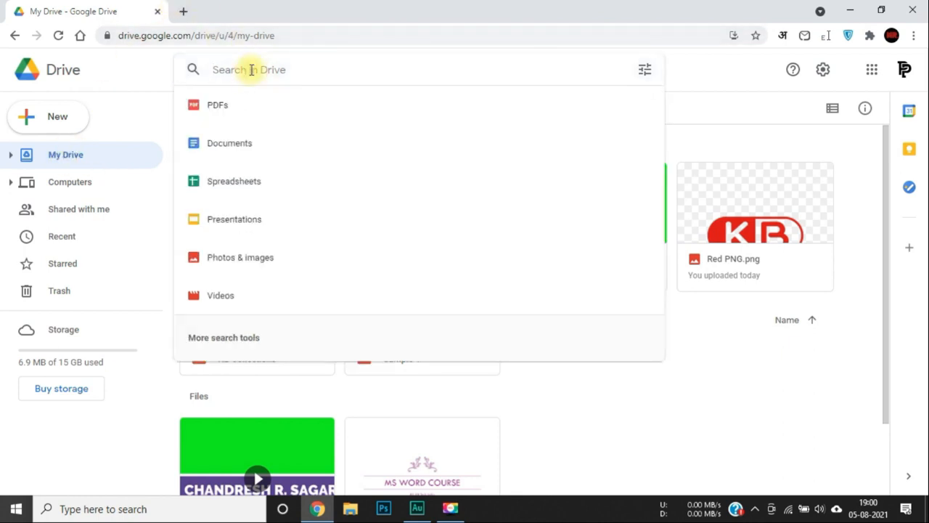
text(bls)
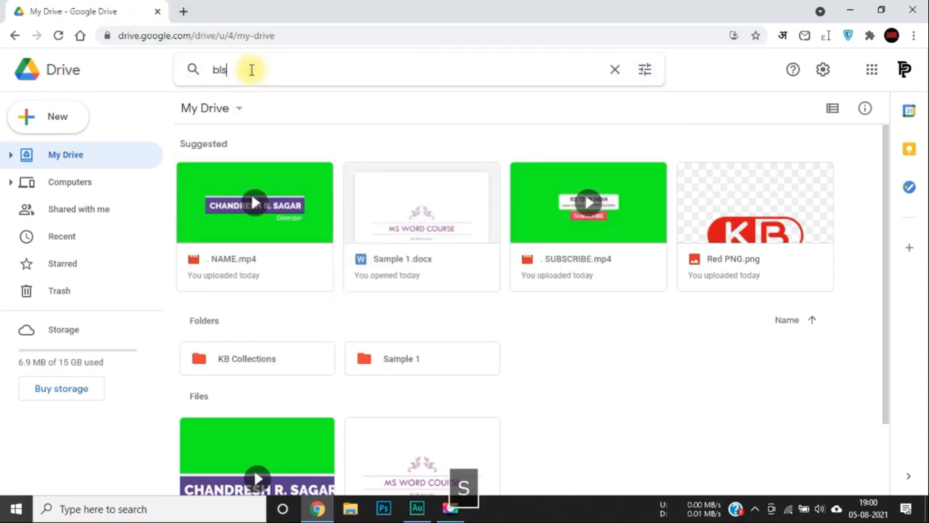
key(BackSpace)
text(ack)
key(Return)
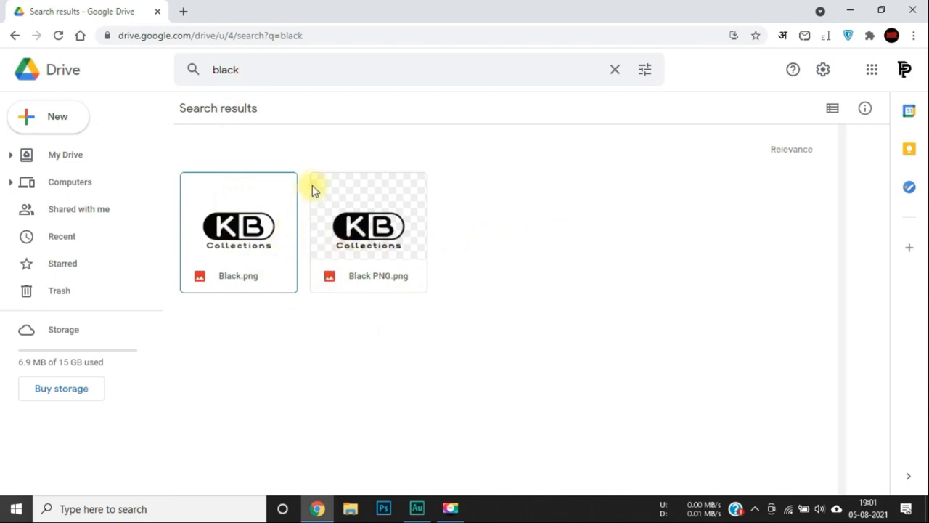
Clear the 'black' text from the search box.
click(542, 74)
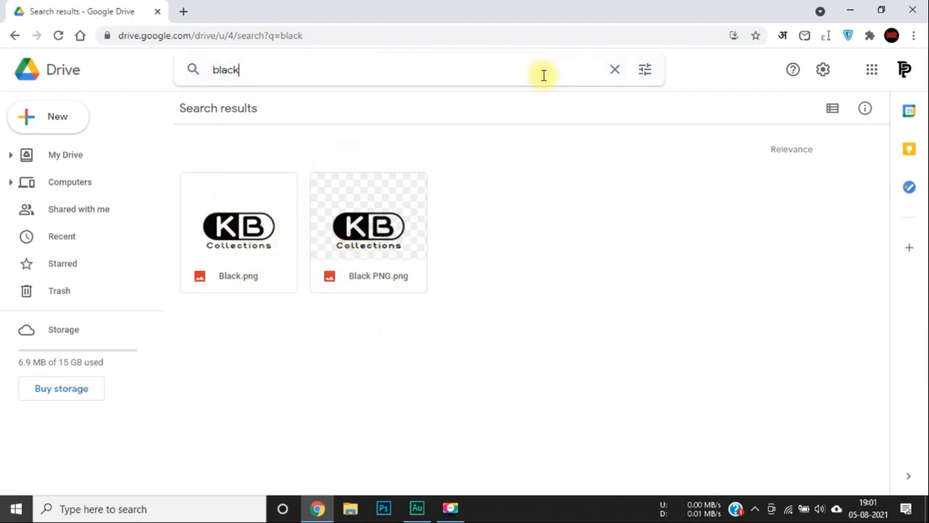
key(ctrl+a)
key(BackSpace)
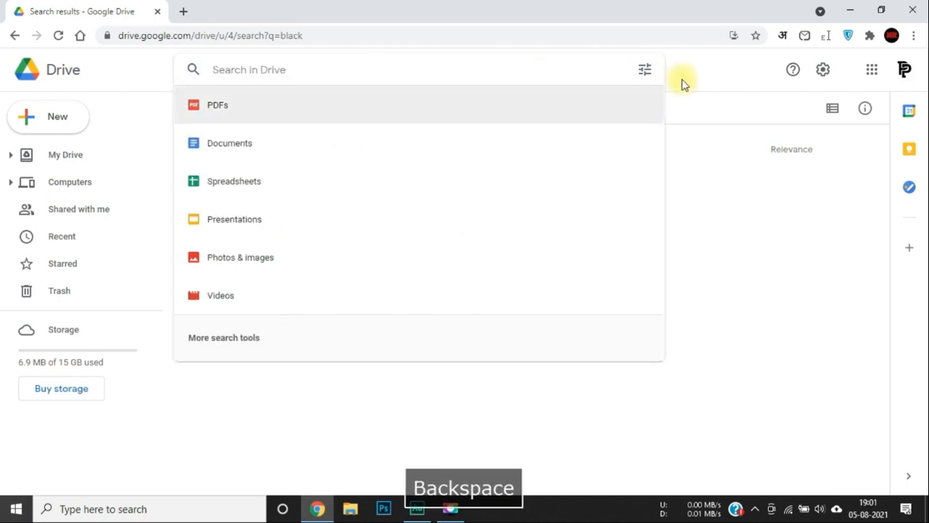
Filter the advanced search to Photos & images, Owned by me, In trash and Starred.
click(650, 77)
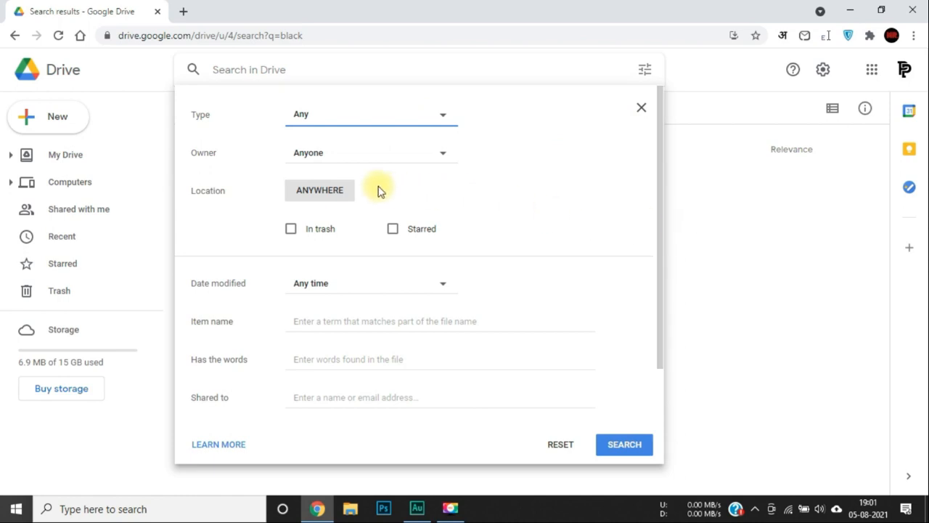
click(376, 116)
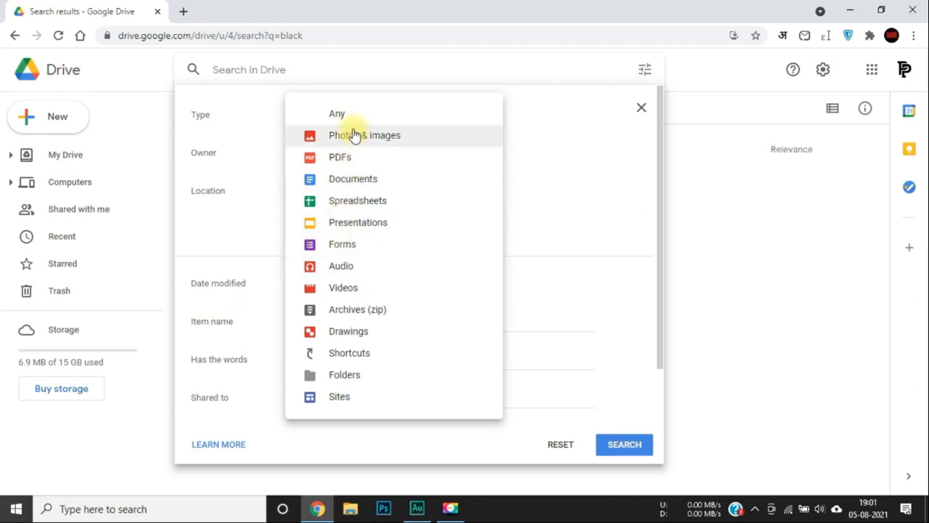
click(352, 135)
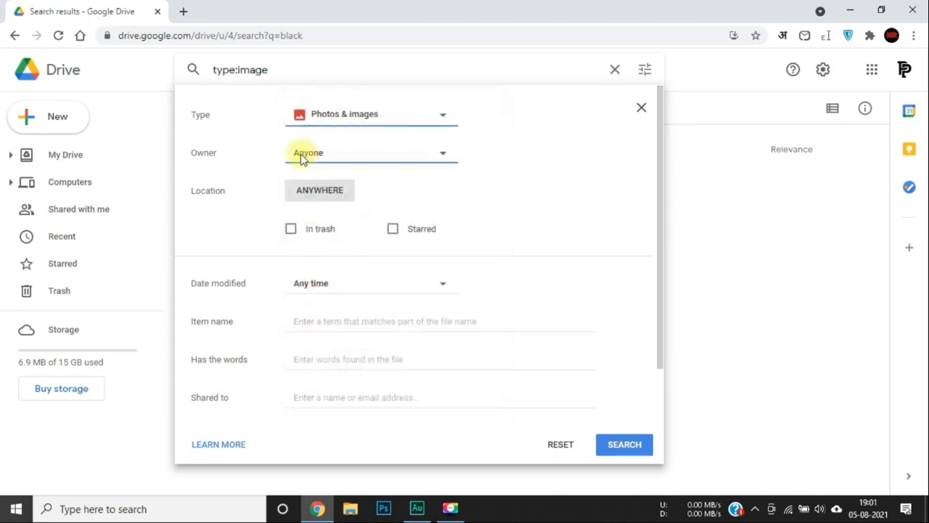
click(358, 152)
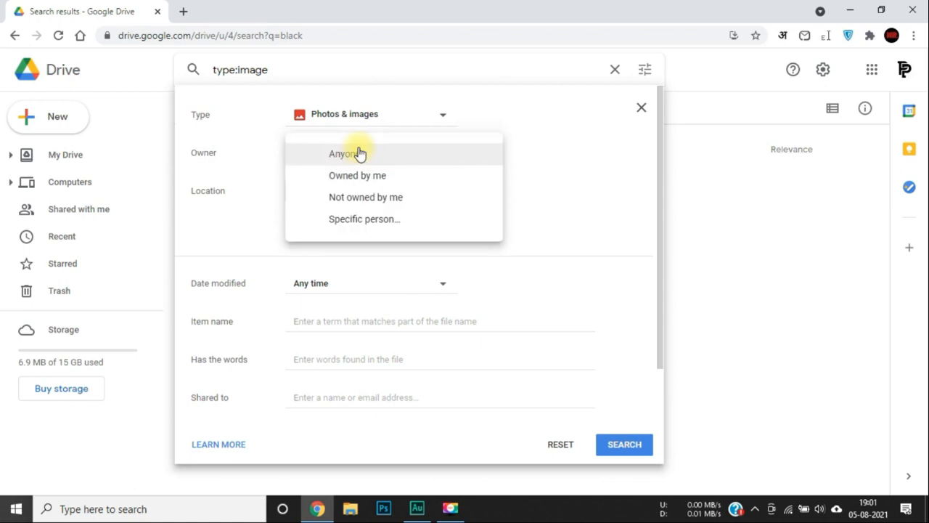
click(365, 176)
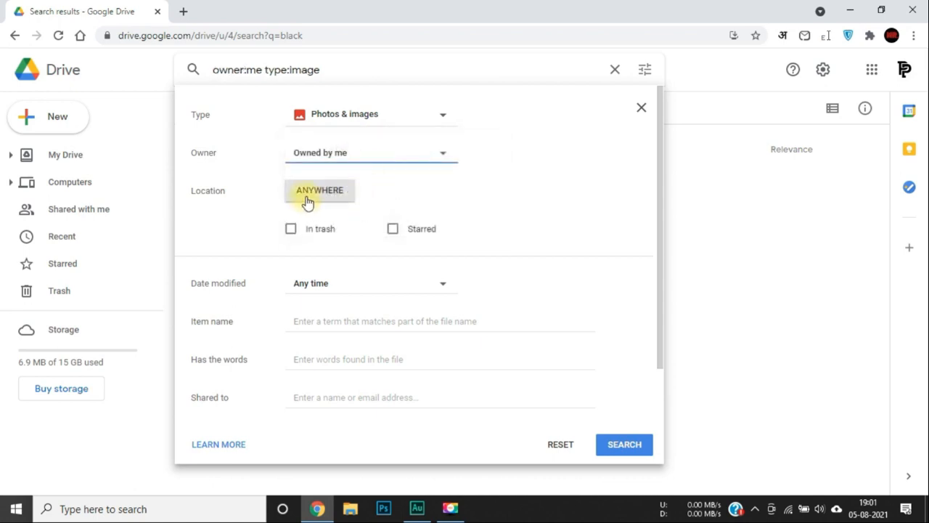
click(307, 197)
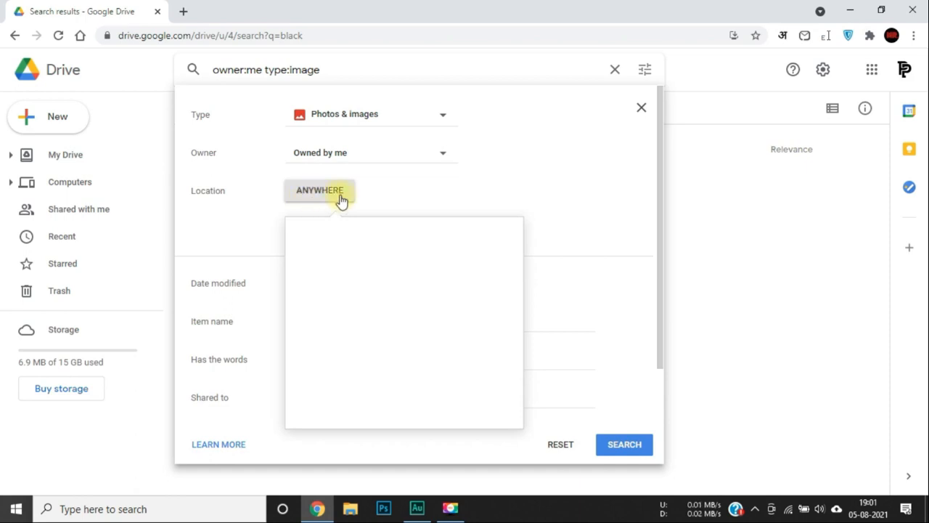
click(390, 193)
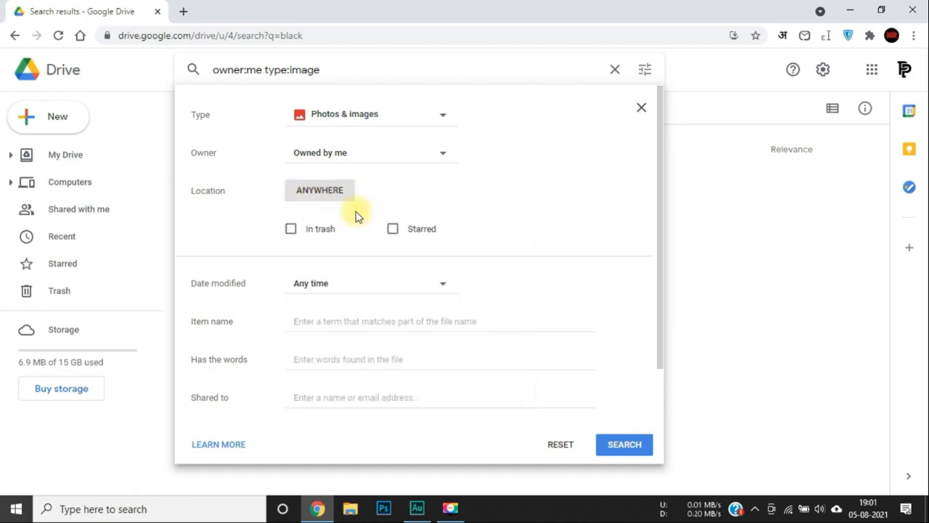
click(291, 231)
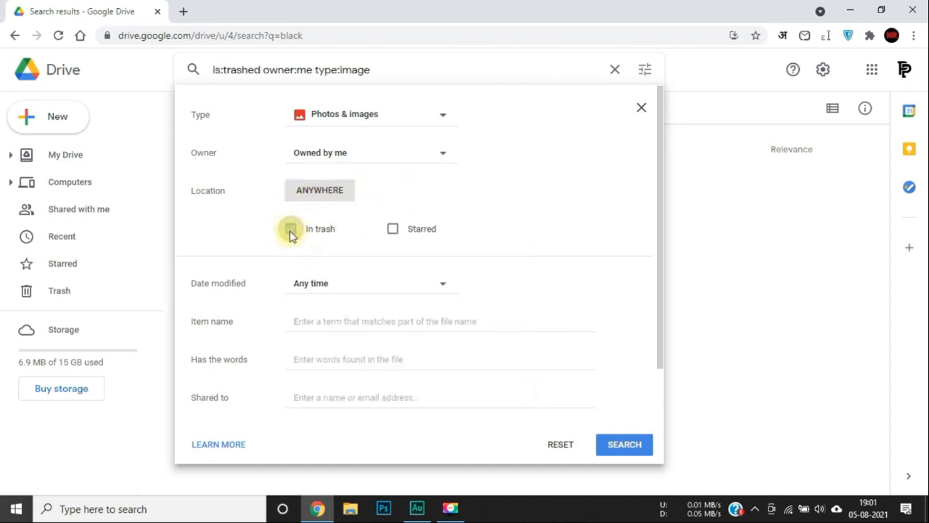
click(395, 232)
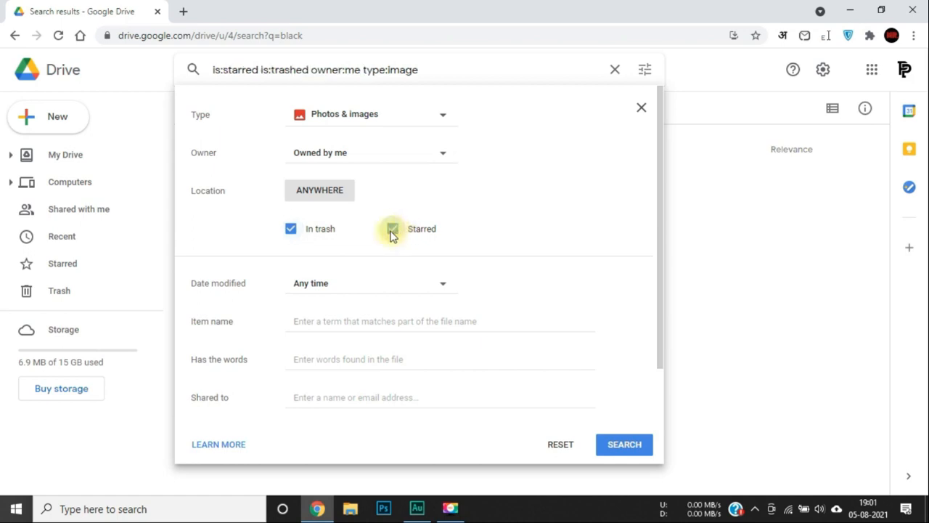
click(334, 288)
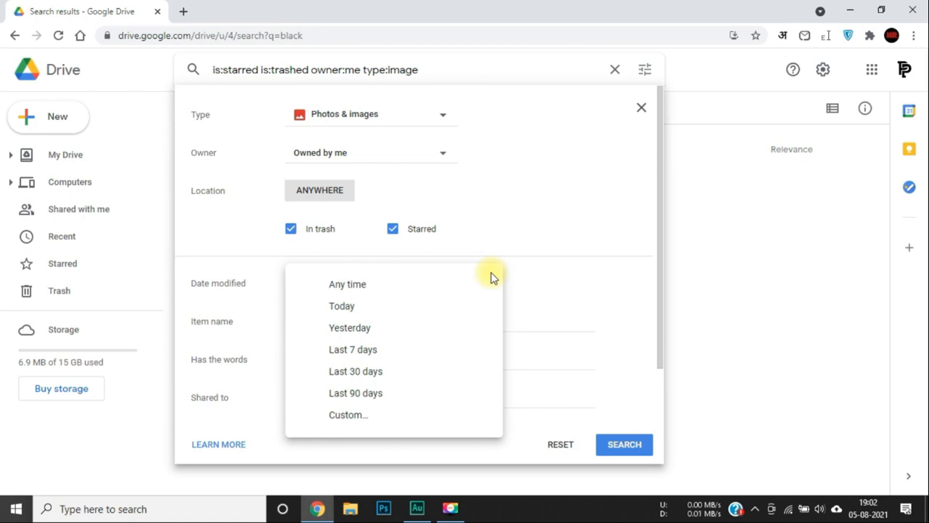
Add Last 30 days and Any follow-up to the filters and run the search, which finds nothing.
click(386, 372)
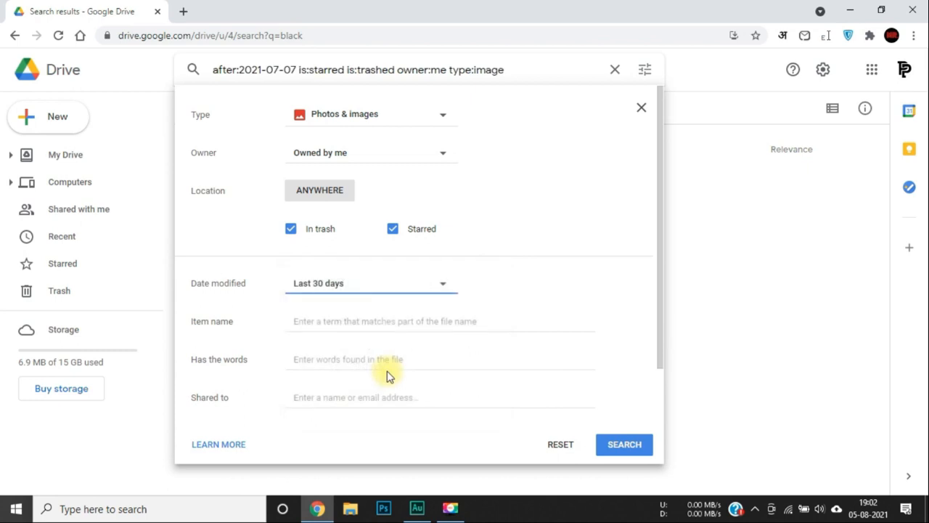
scroll(358, 363, down, 1)
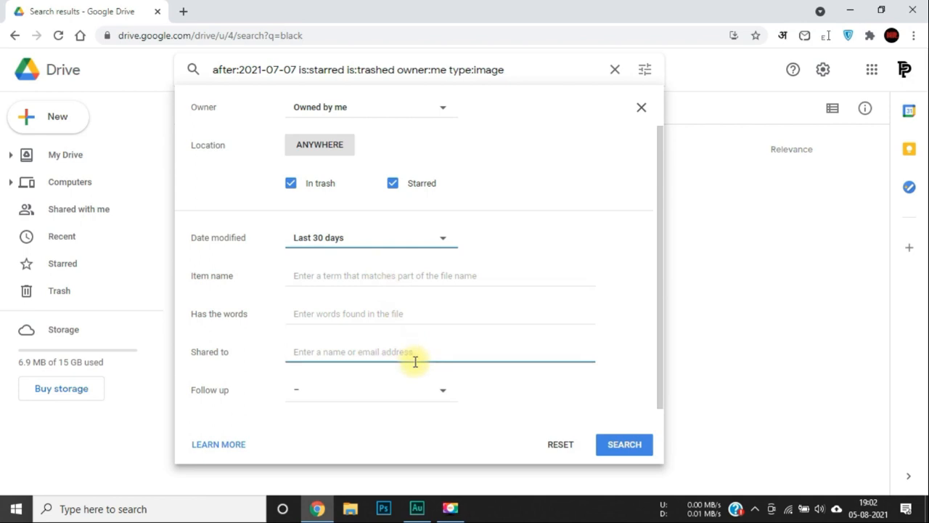
click(347, 390)
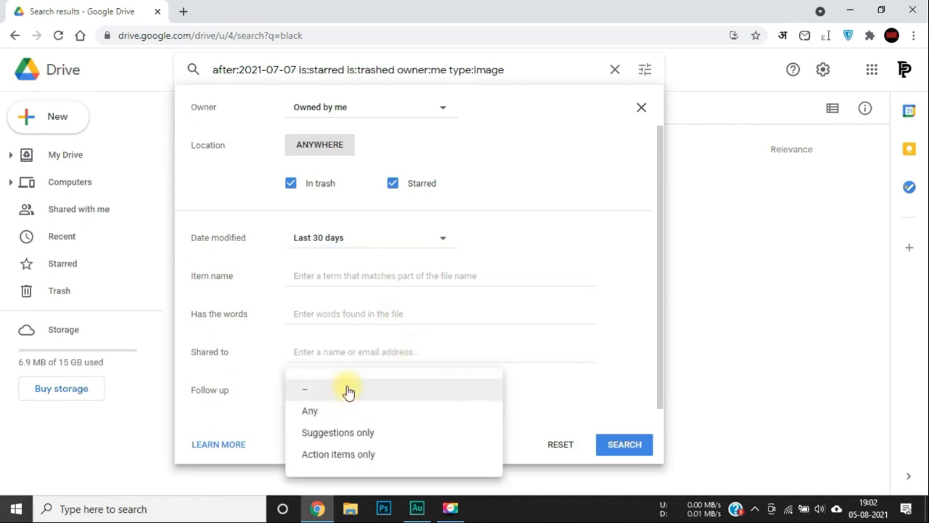
click(390, 420)
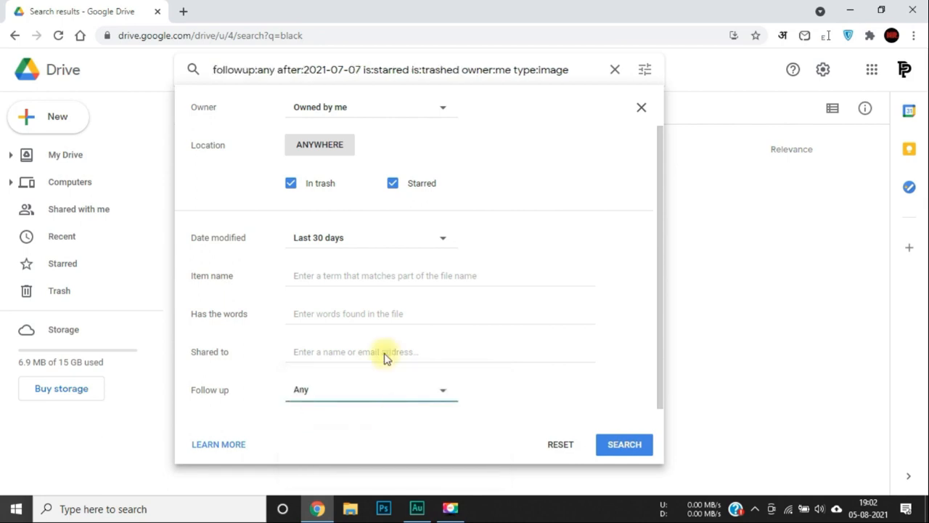
scroll(384, 353, up, 1)
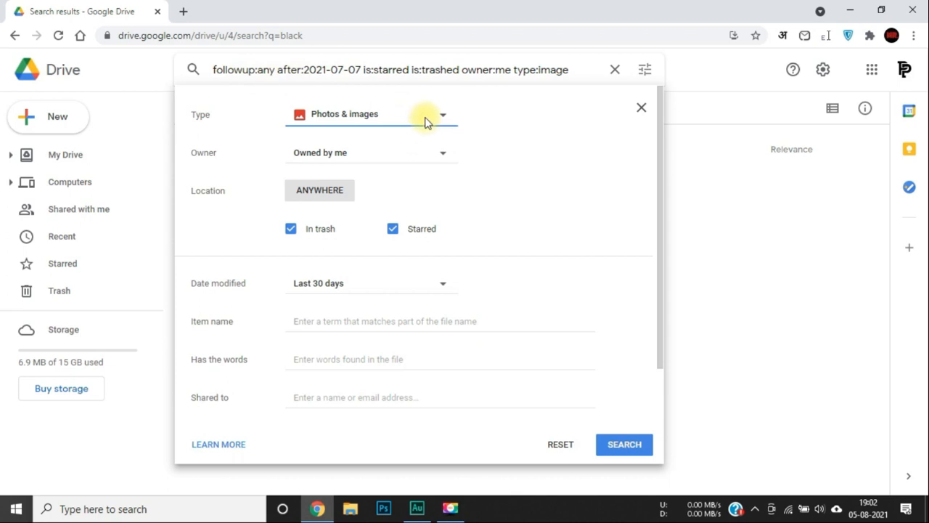
click(628, 447)
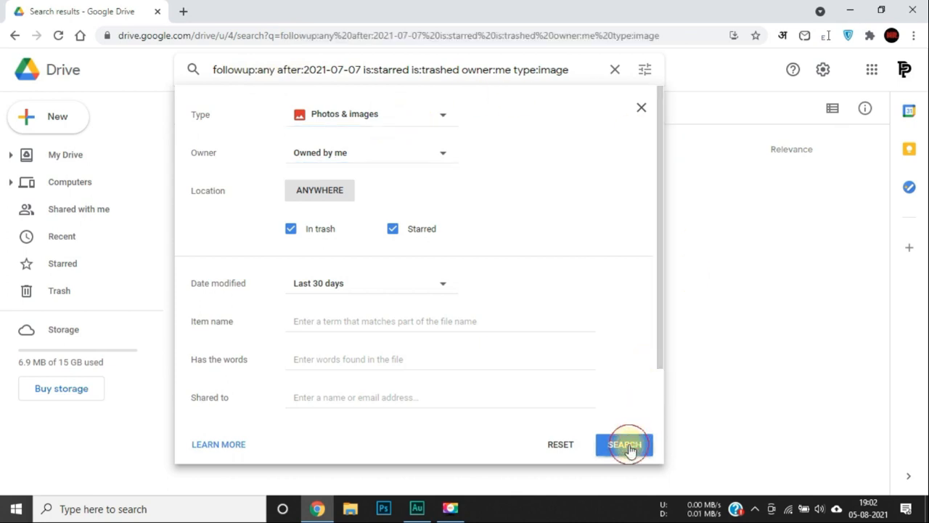
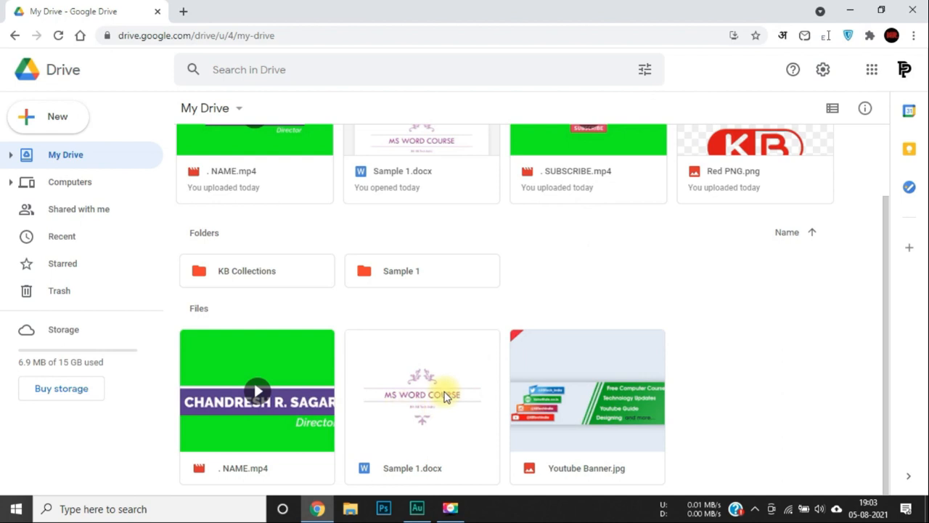
Open Sample 1.docx in Google Docs in a new tab, then return to the My Drive tab.
double_click(439, 438)
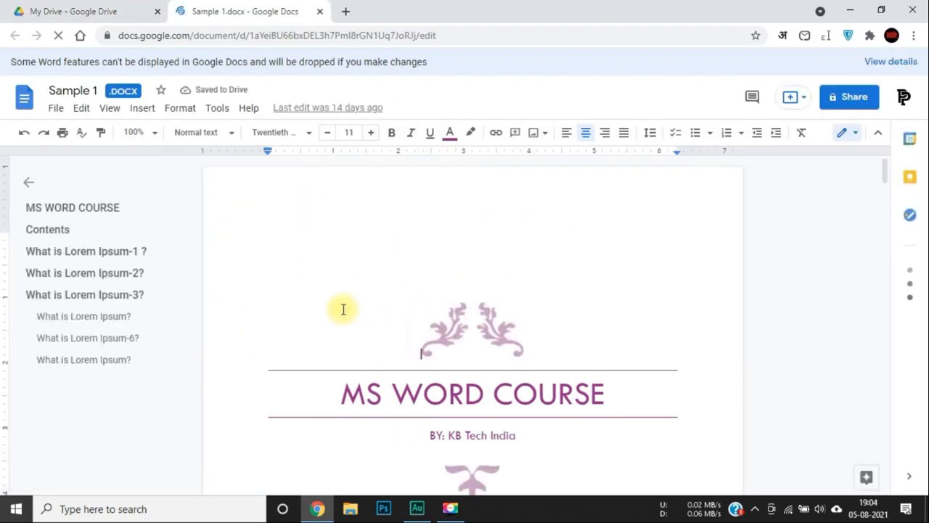
scroll(341, 310, down, 2)
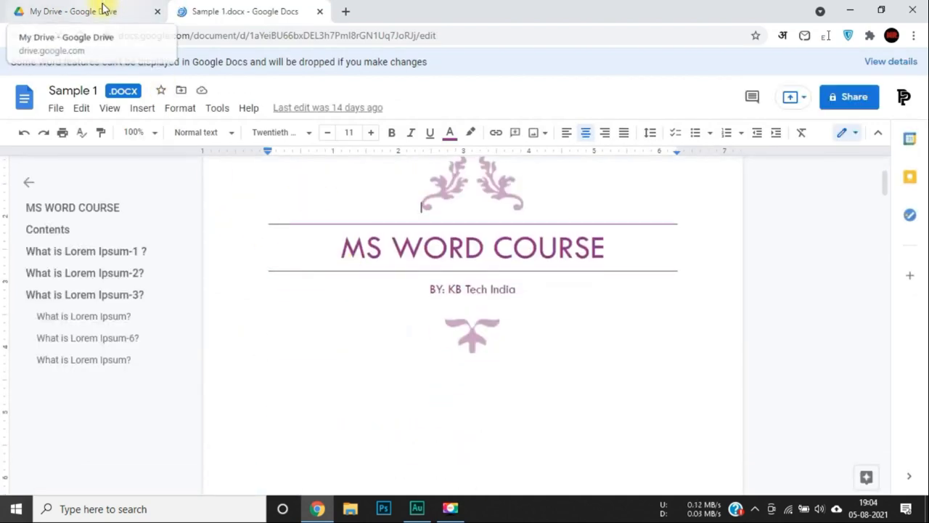
click(105, 9)
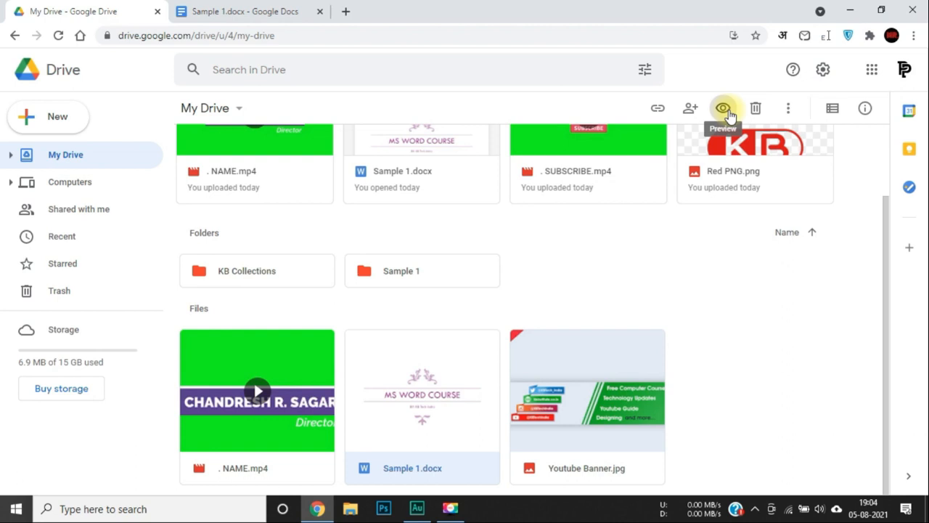
Preview Sample 1.docx, dismiss the Docs promo, and check its Open with app list.
click(723, 108)
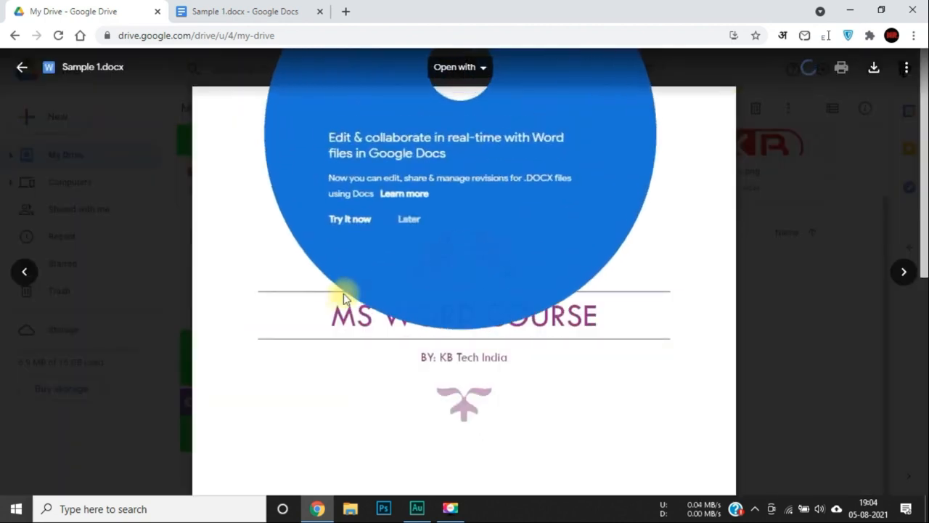
click(288, 323)
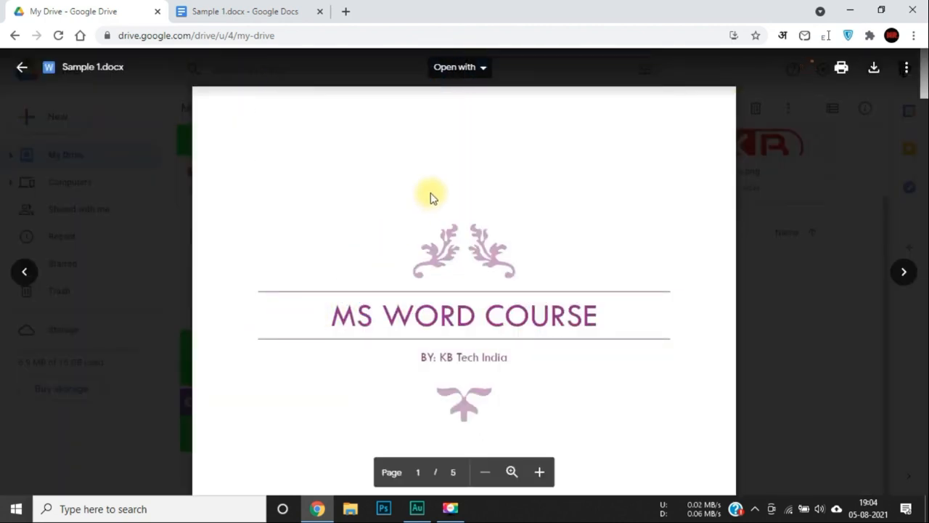
scroll(458, 284, down, 1)
click(464, 68)
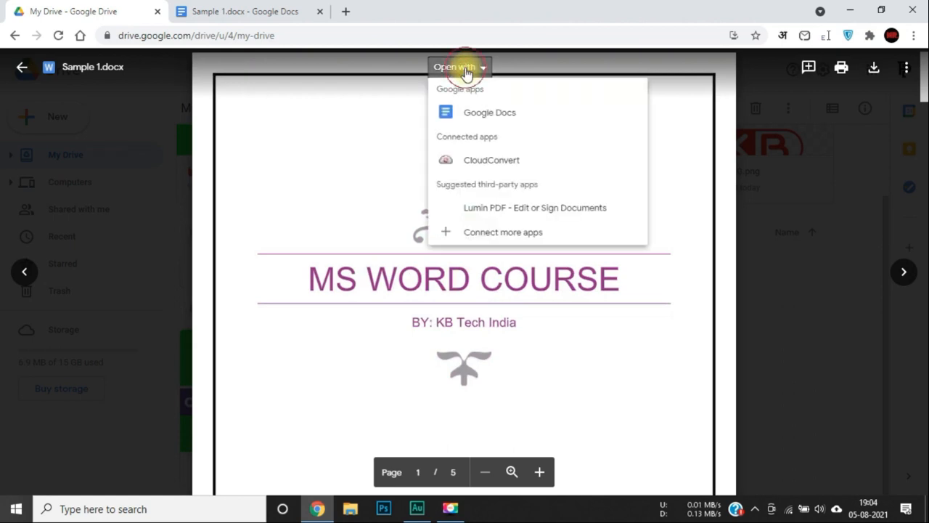
click(252, 10)
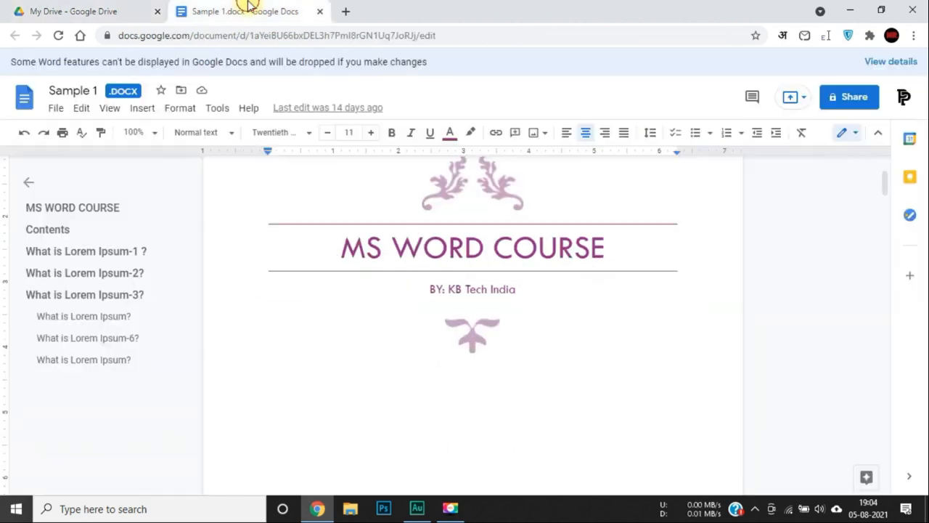
click(133, 8)
click(465, 68)
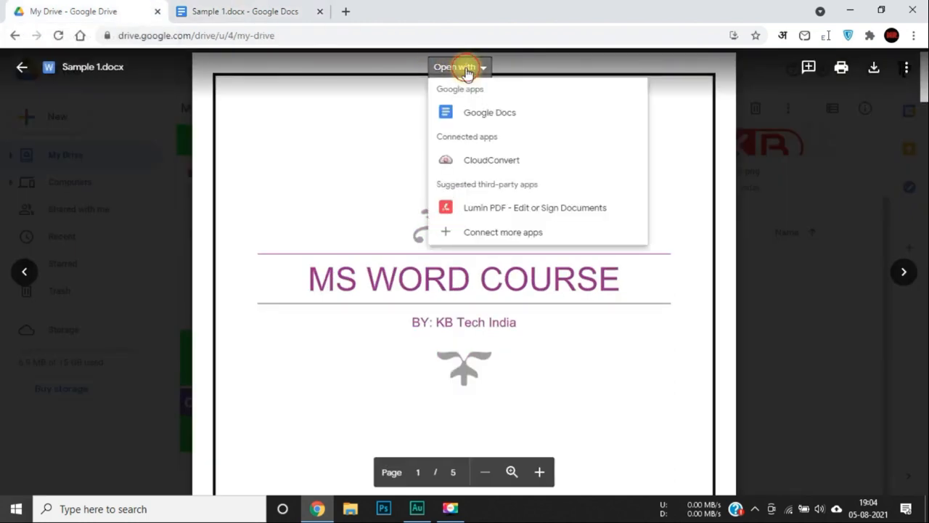
click(300, 297)
Scroll through all five preview pages and back up to the title page.
scroll(333, 284, down, 1)
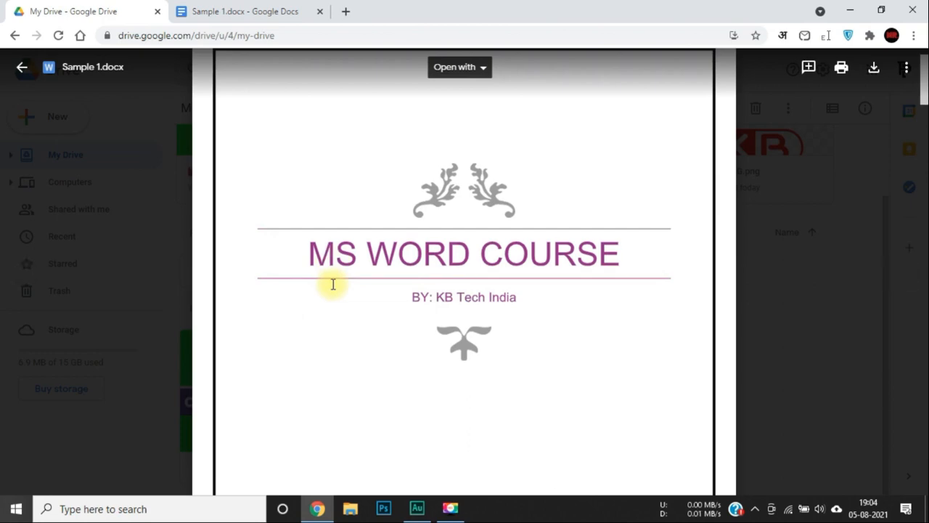
scroll(333, 284, down, 8)
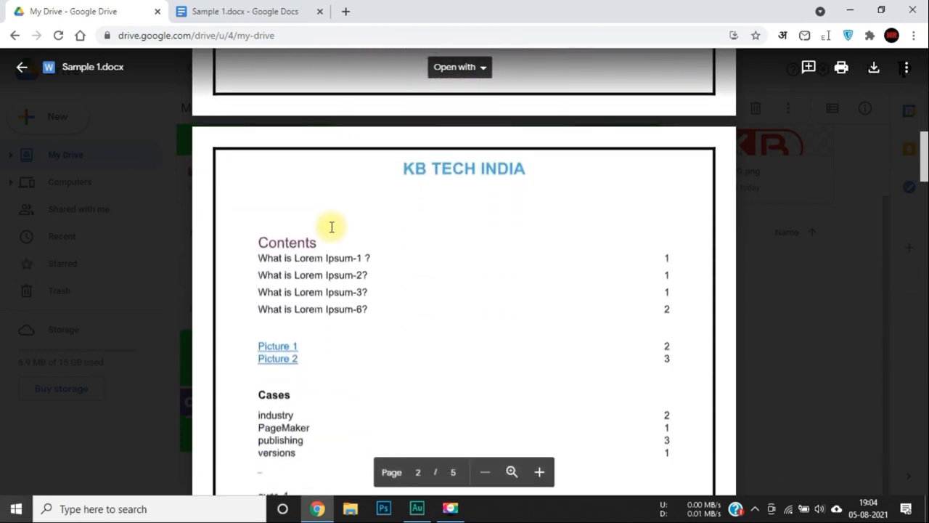
scroll(331, 227, down, 10)
scroll(331, 227, down, 5)
scroll(331, 227, down, 15)
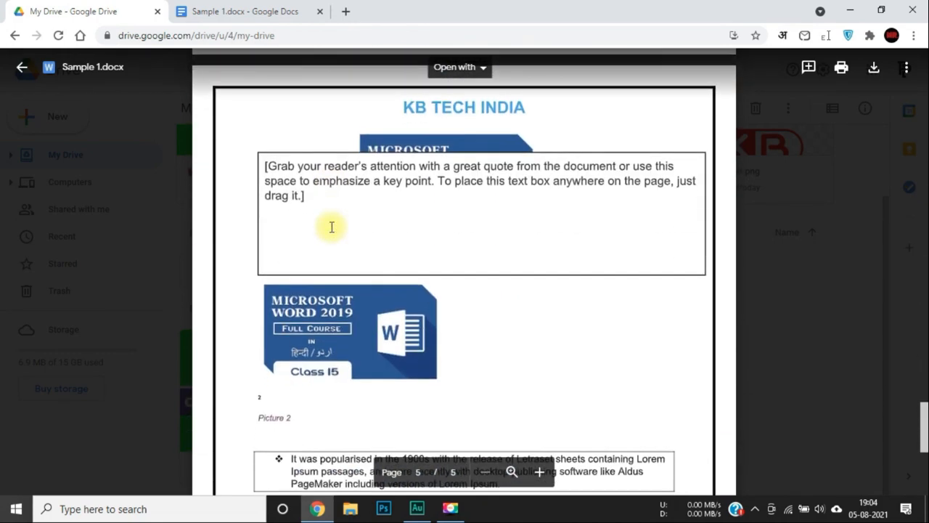
scroll(331, 227, down, 5)
scroll(331, 227, up, 20)
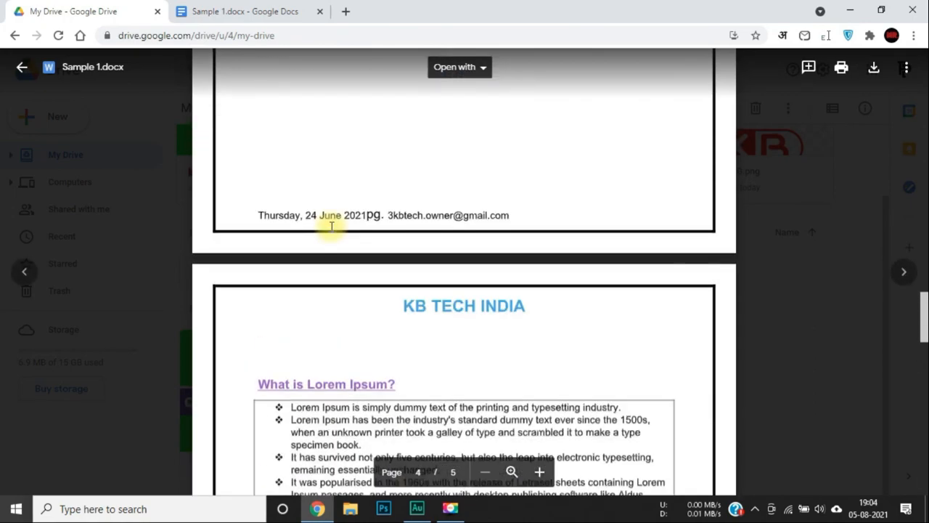
scroll(343, 342, up, 4)
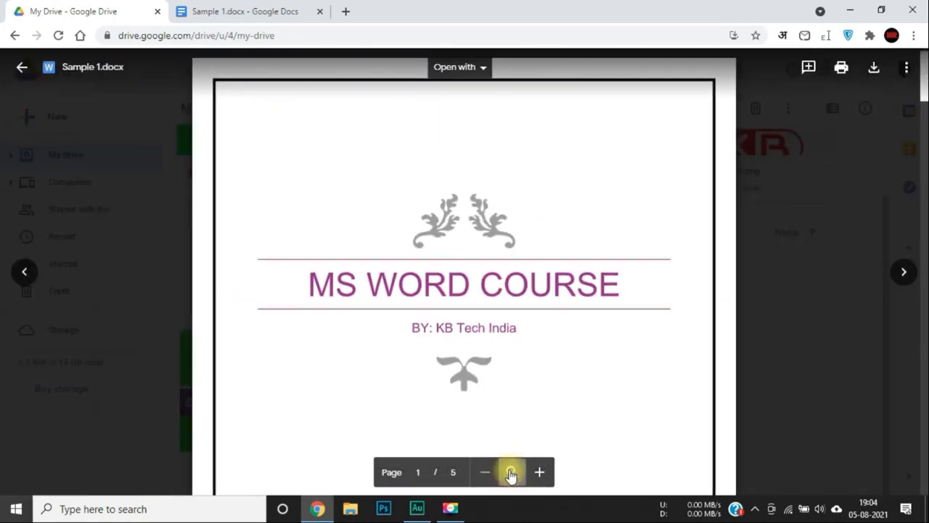
click(512, 474)
scroll(425, 278, down, 5)
click(481, 469)
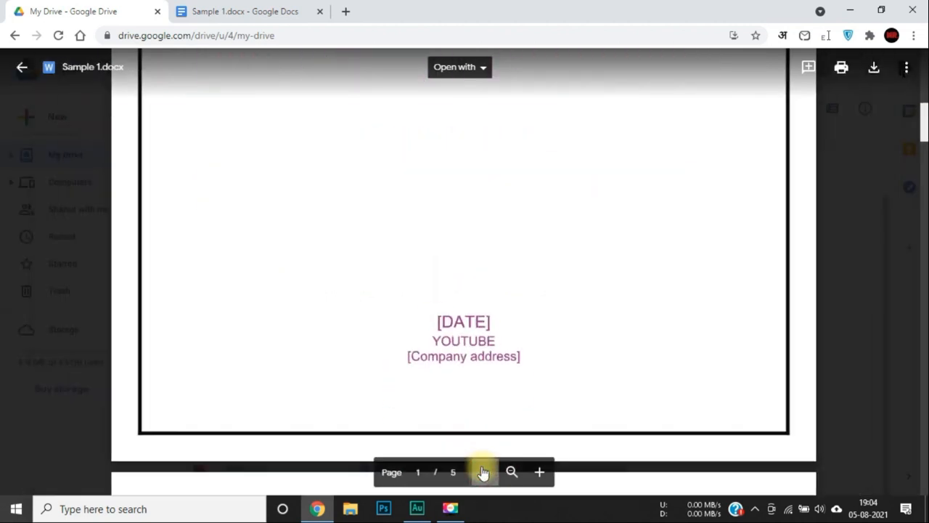
click(542, 473)
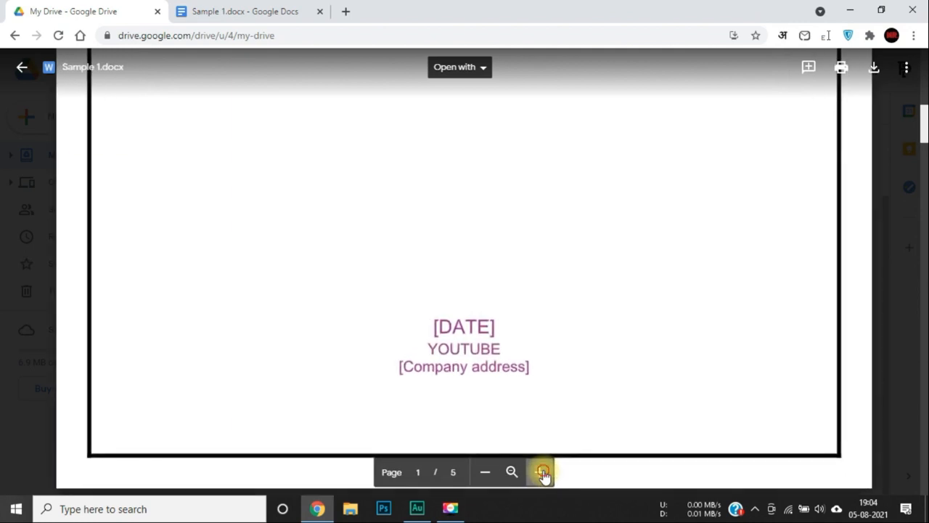
click(542, 473)
click(543, 473)
click(543, 473)
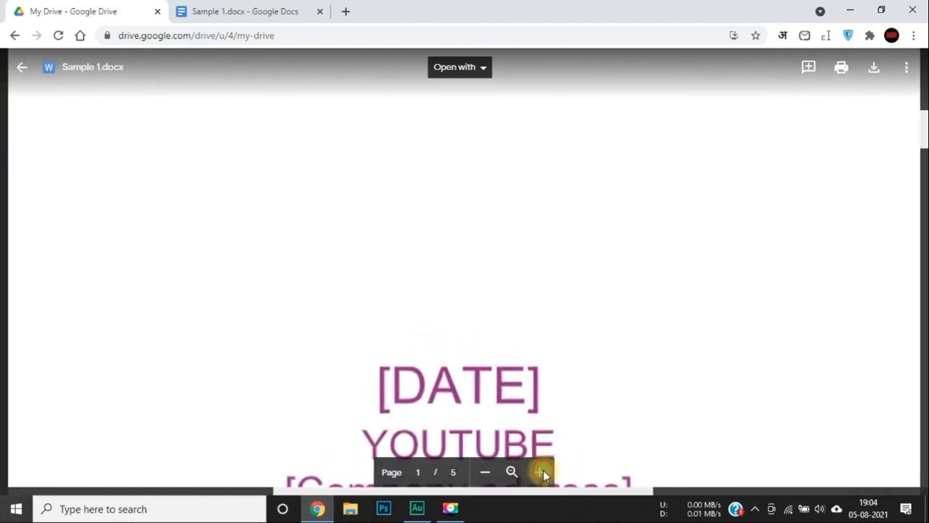
click(486, 473)
click(488, 476)
click(489, 476)
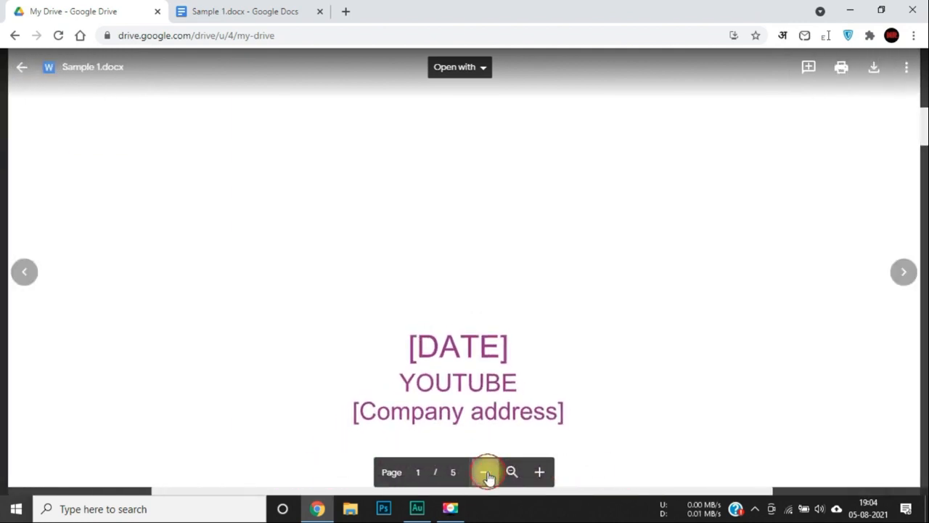
click(489, 476)
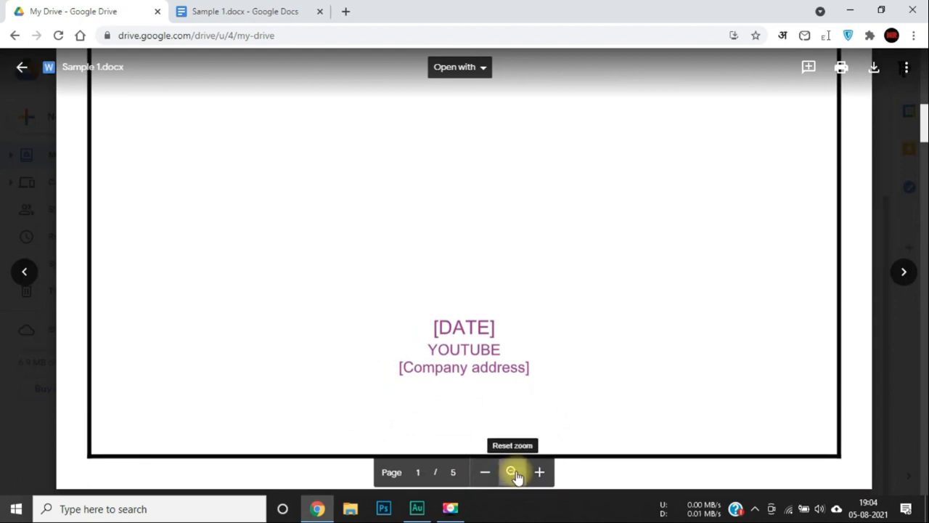
click(513, 472)
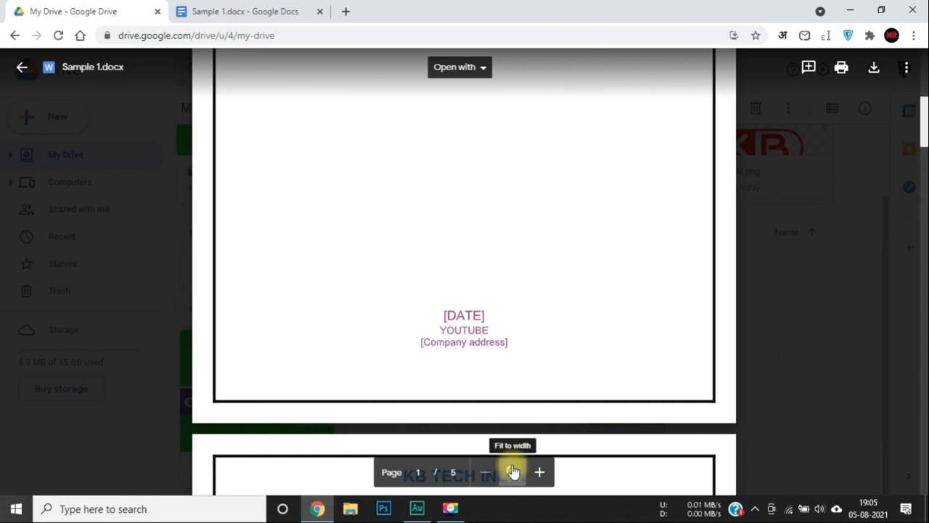
click(513, 472)
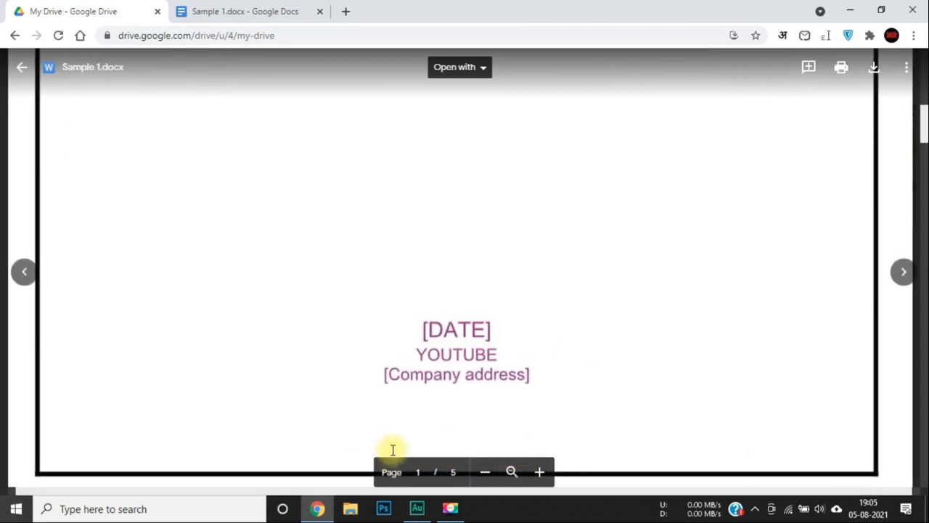
scroll(558, 388, up, 3)
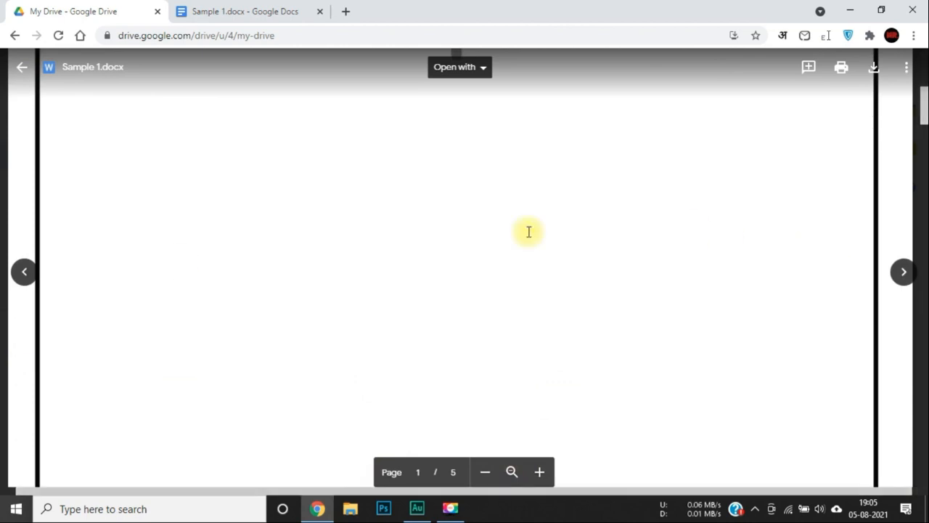
scroll(529, 230, down, 3)
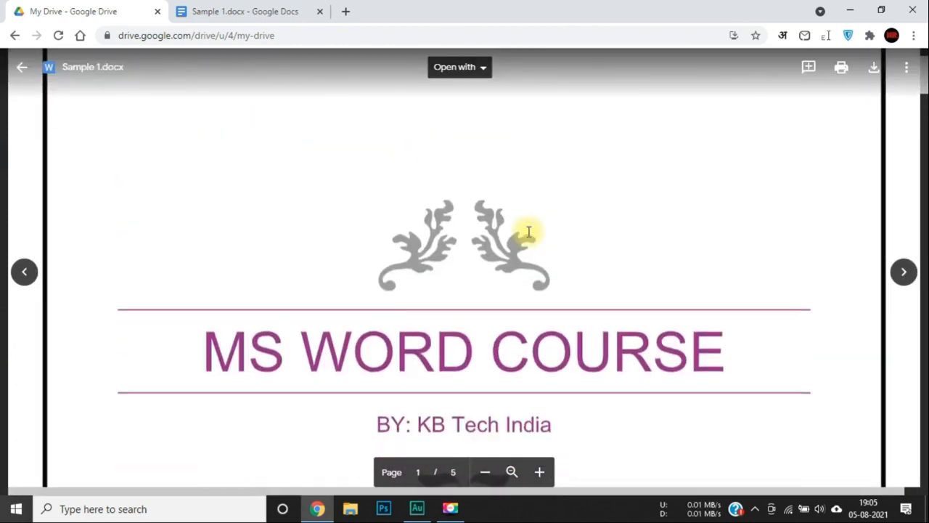
click(486, 473)
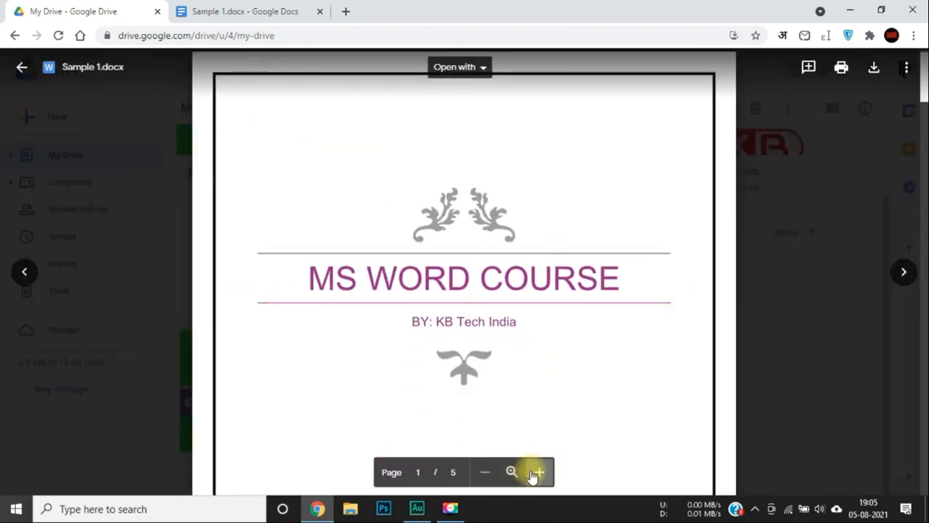
scroll(495, 415, down, 1)
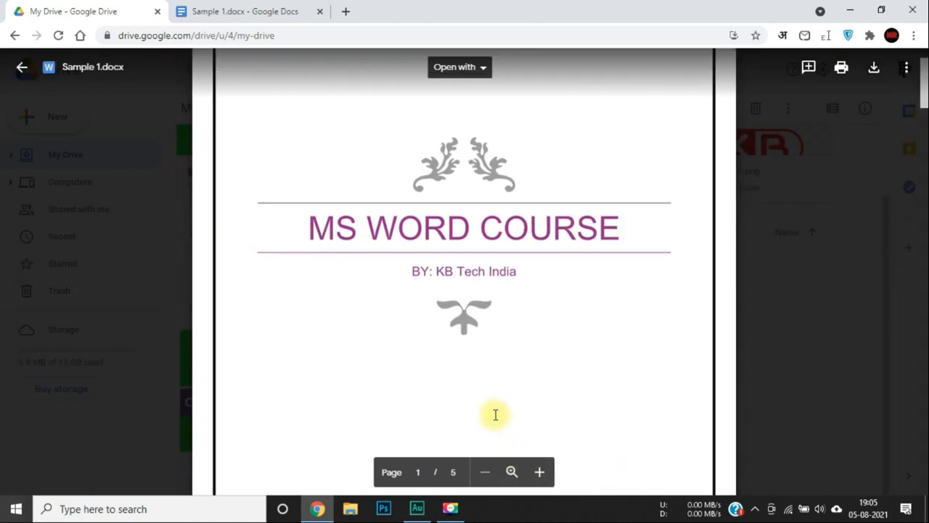
Scroll the Sample 1.docx preview down to the Contents list on page 2.
scroll(495, 414, up, 2)
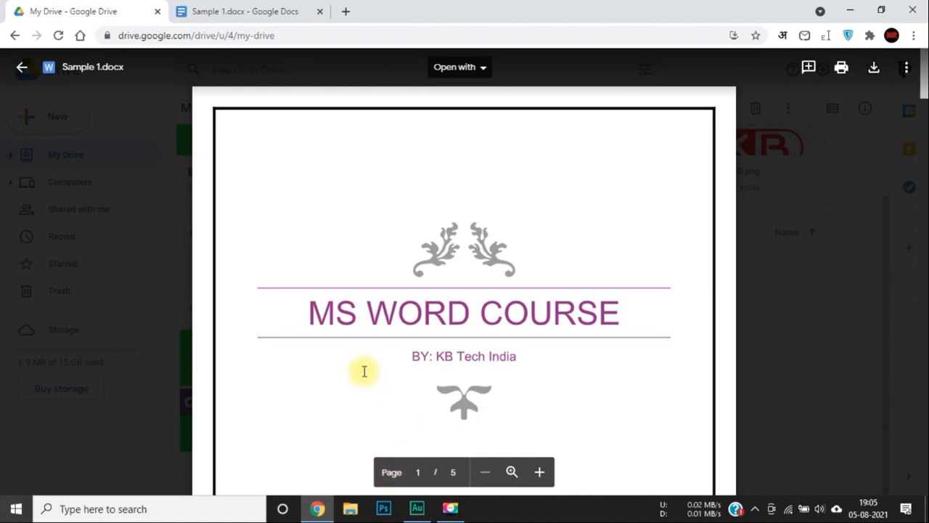
scroll(447, 342, down, 3)
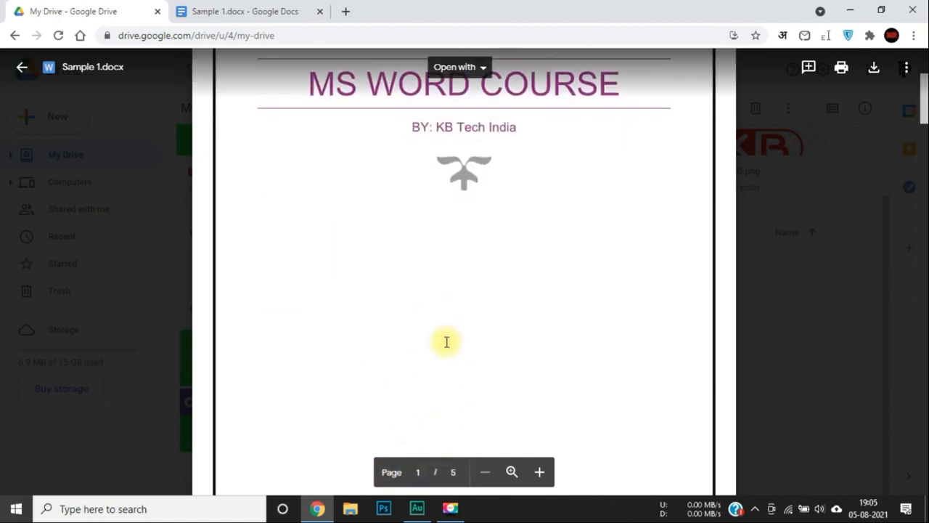
scroll(446, 342, down, 8)
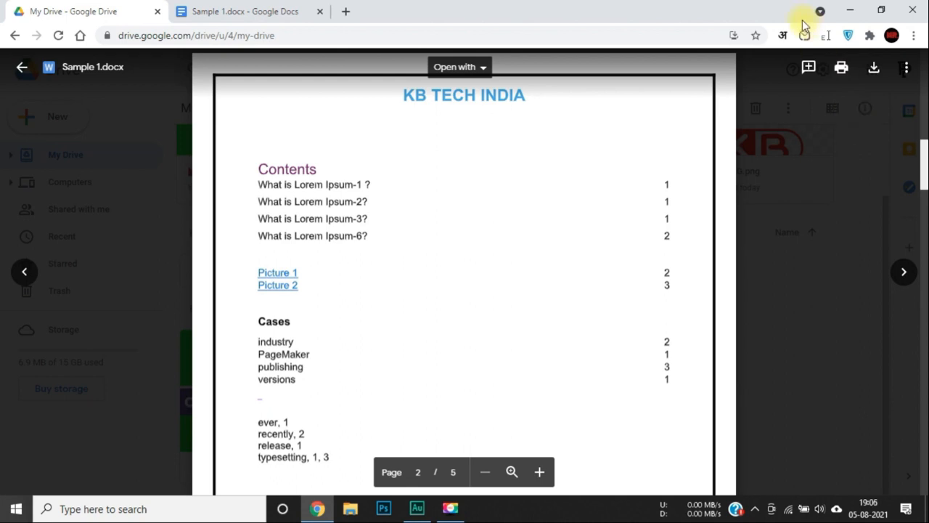
click(812, 73)
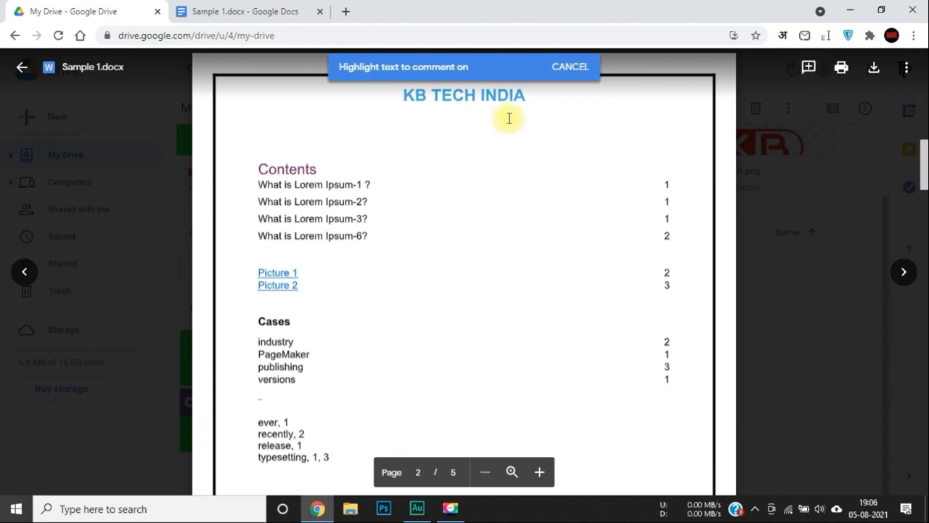
drag(312, 207, 394, 207)
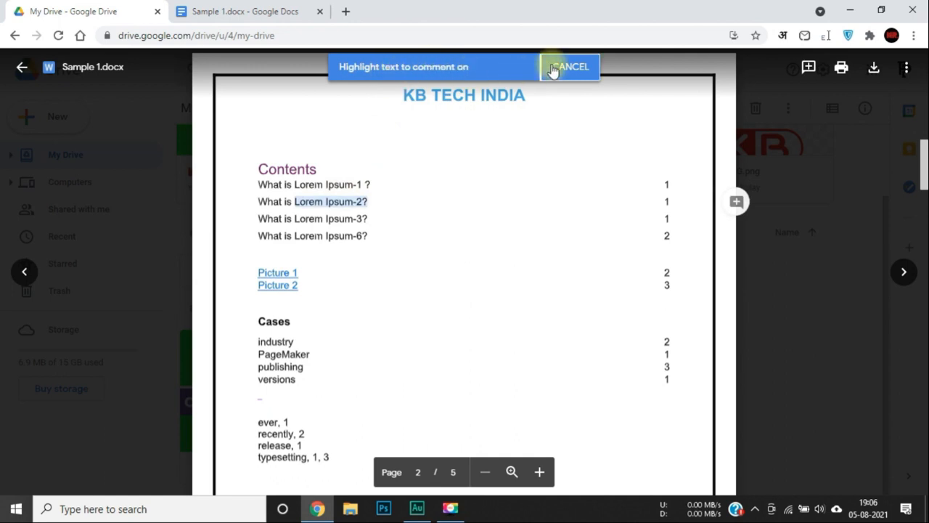
click(737, 204)
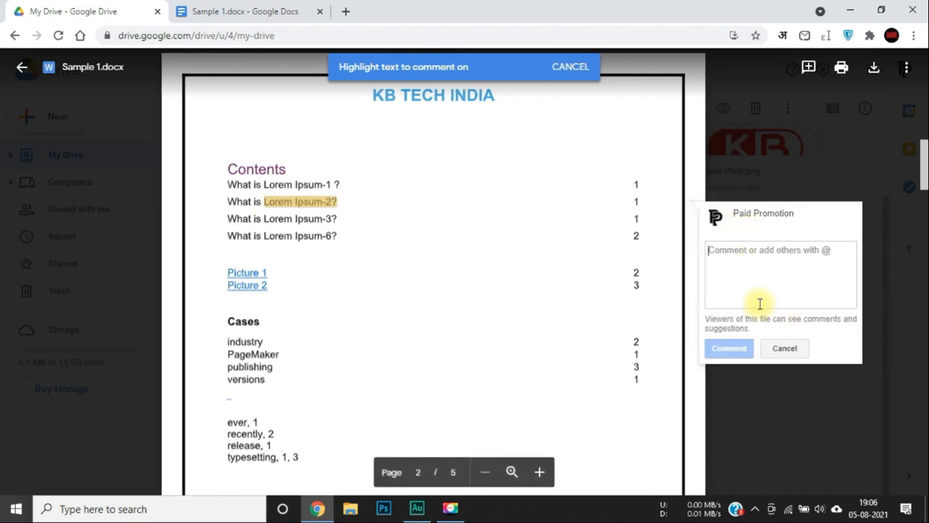
click(774, 348)
click(556, 67)
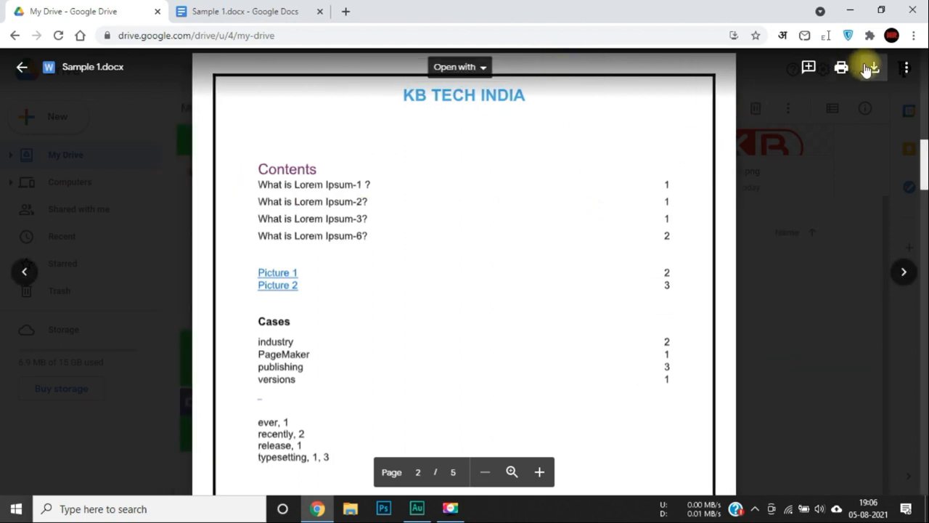
Open the three-dot More actions menu for the previewed Sample 1.docx.
click(908, 70)
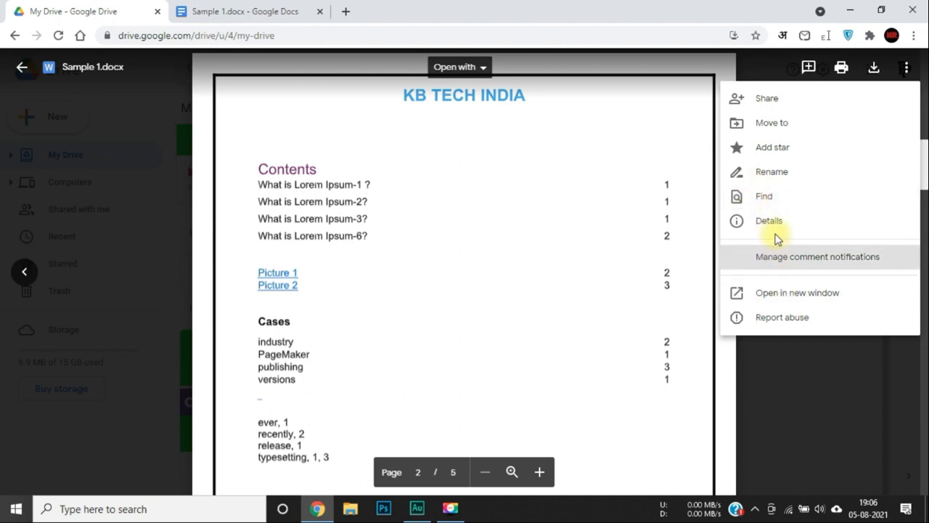
View Sample 1.docx's details (385 KB Word file in My Drive), then close the pane.
click(834, 218)
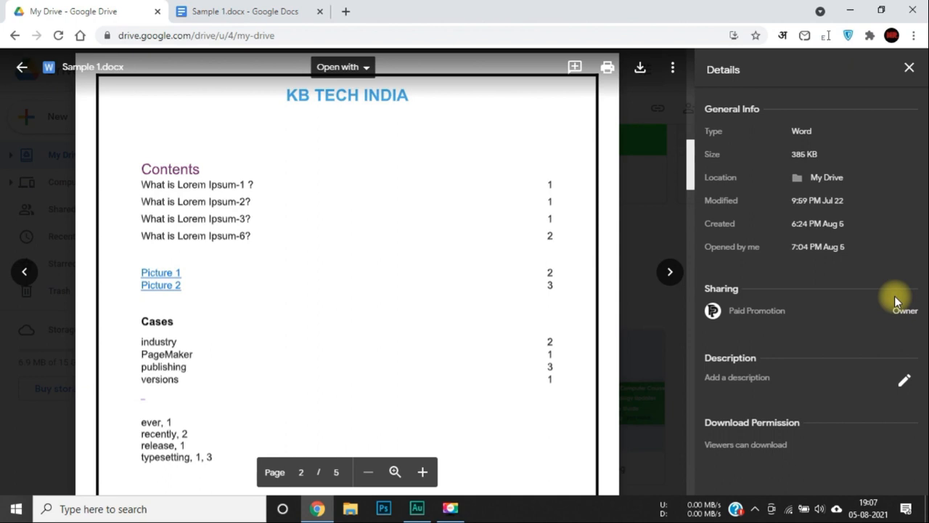
click(909, 69)
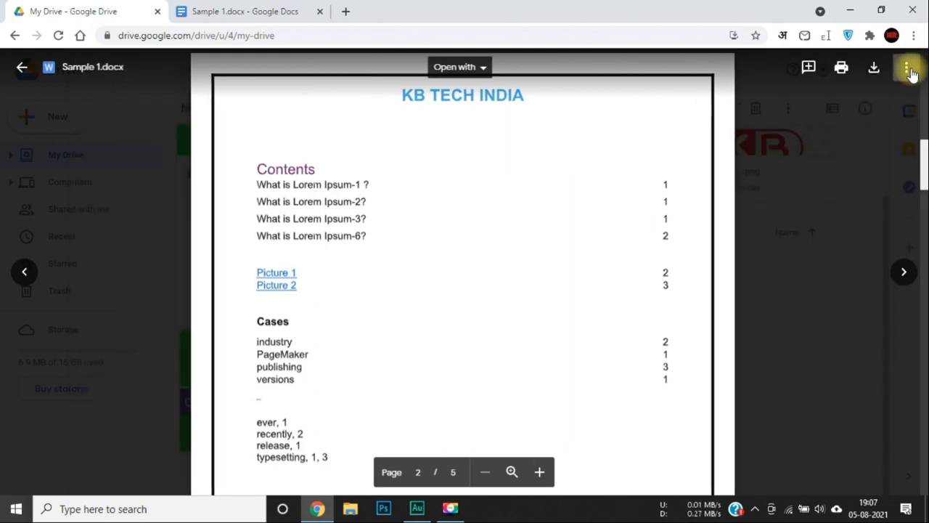
Close the preview, reopen the Sample 1.docx preview, and close it again.
click(22, 70)
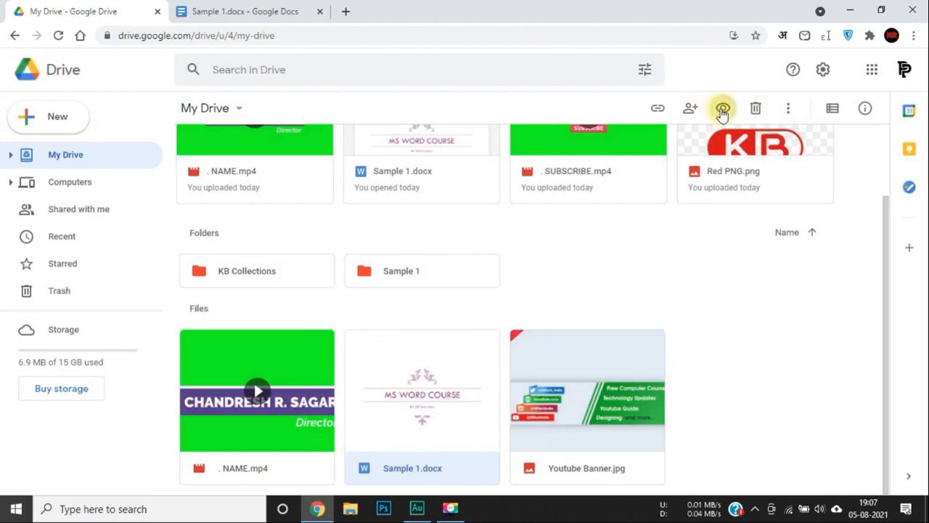
click(723, 109)
click(816, 237)
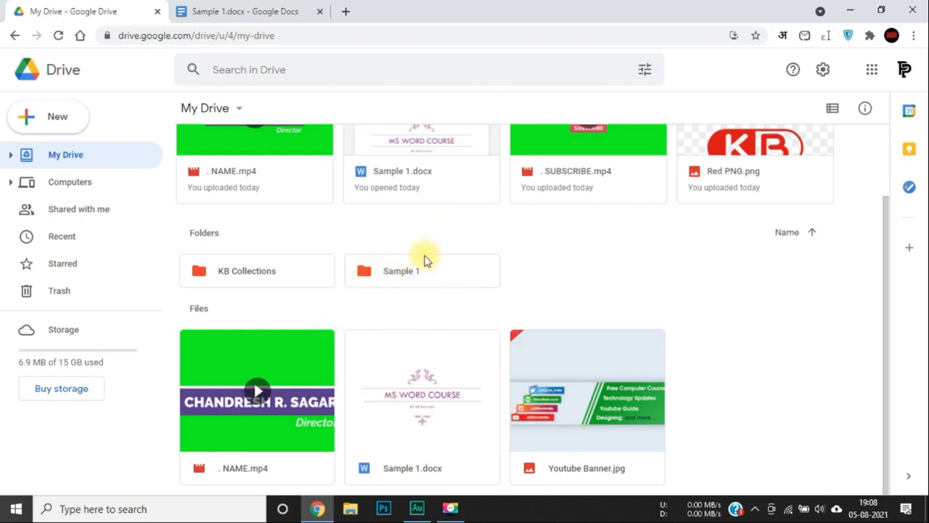
Rename the Sample 1 folder to 'Sample no 1'.
click(419, 271)
right_click(420, 273)
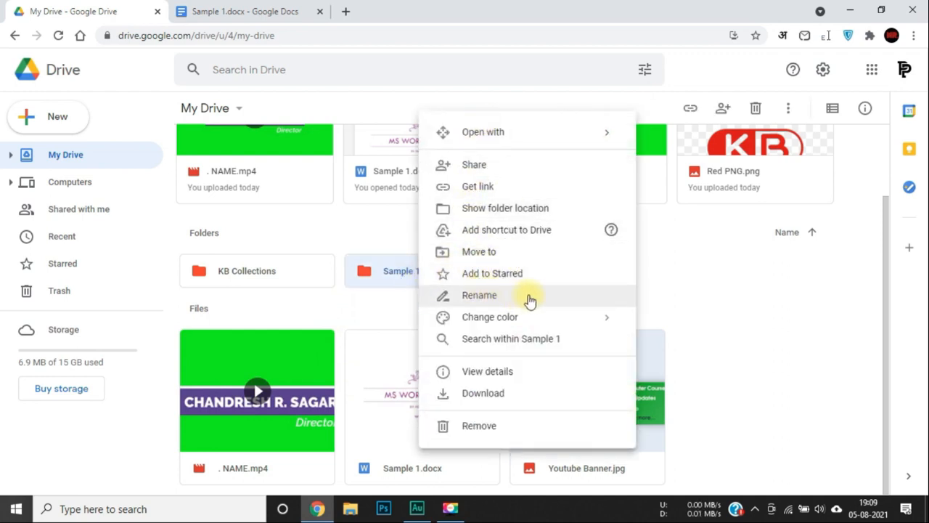
click(528, 301)
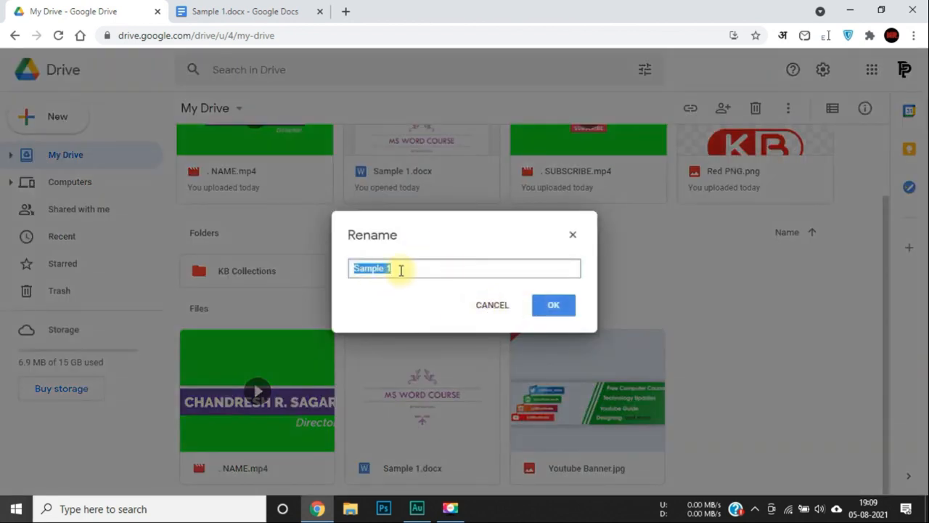
click(405, 269)
key(BackSpace)
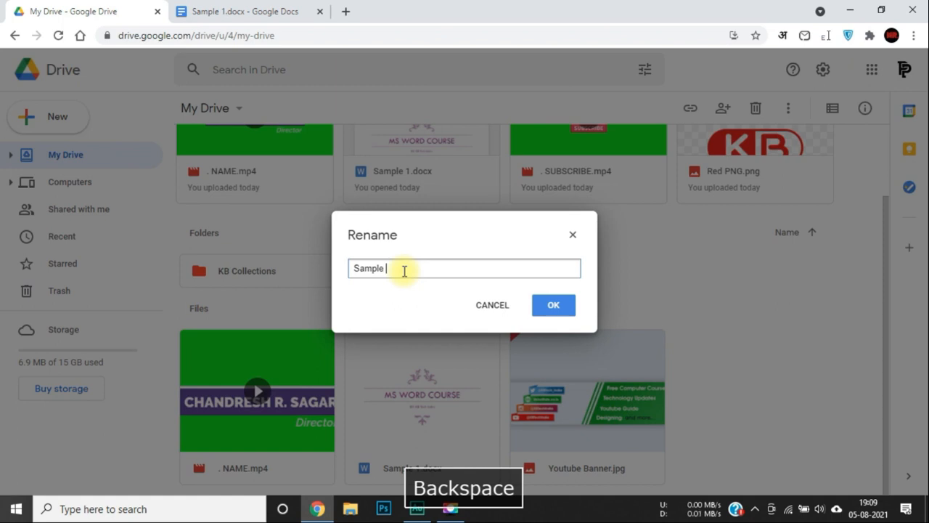
text(no 1)
key(Return)
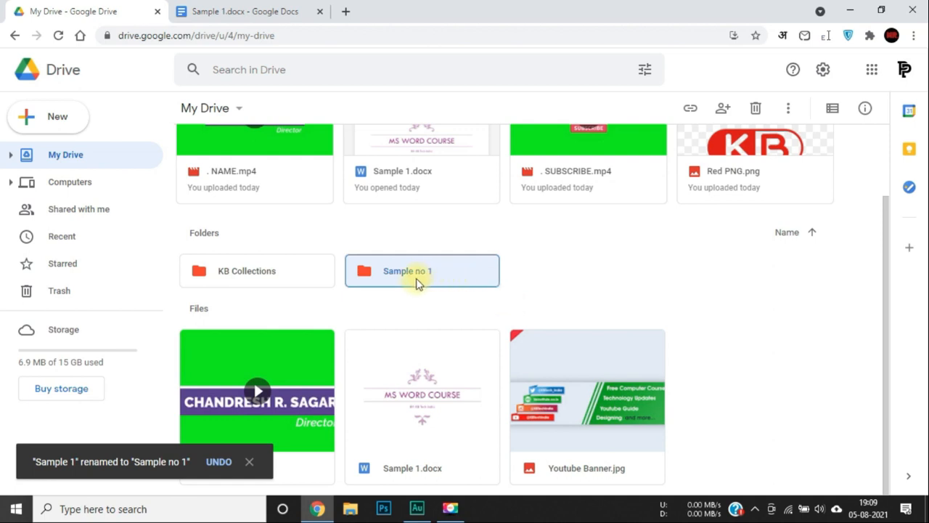
Rename the folder again to 'Sample no 12'.
click(788, 109)
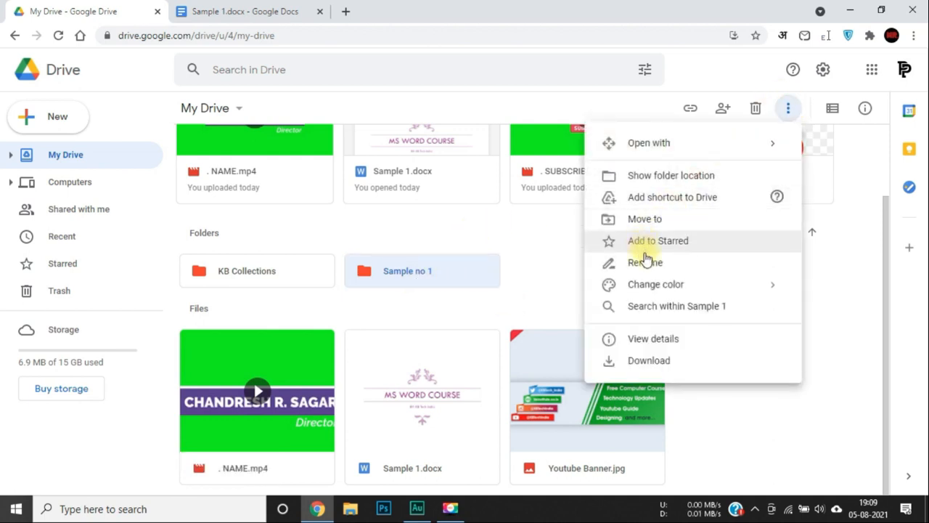
click(646, 261)
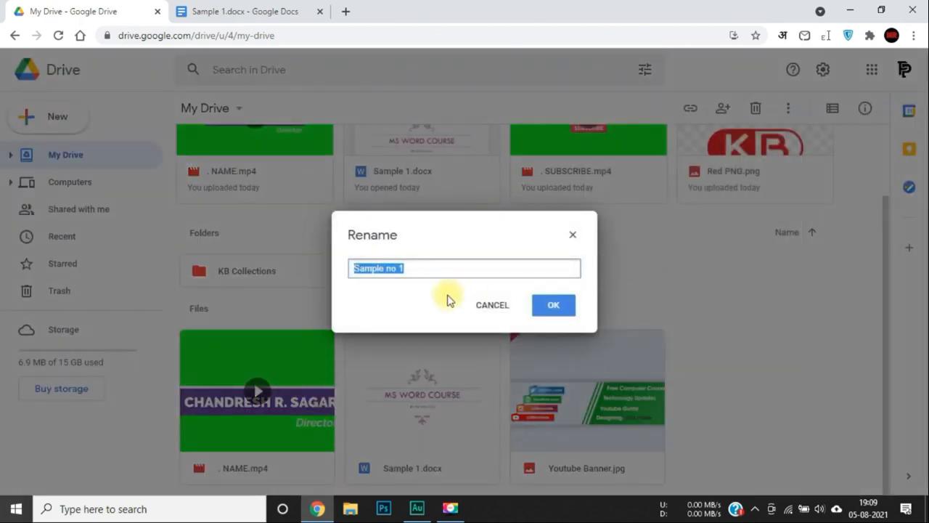
key(Right)
text(2)
key(Return)
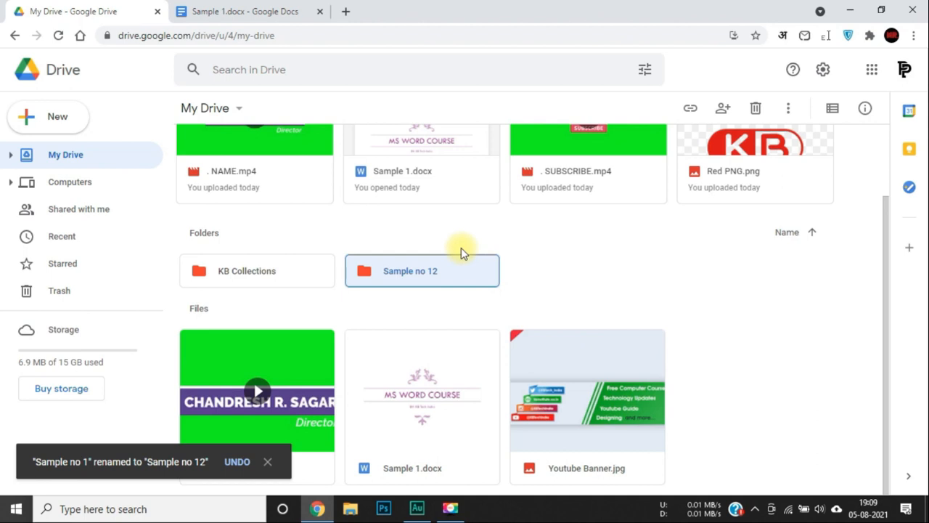
Rename Sample 1.docx to 'Sample 12.docx'.
right_click(406, 387)
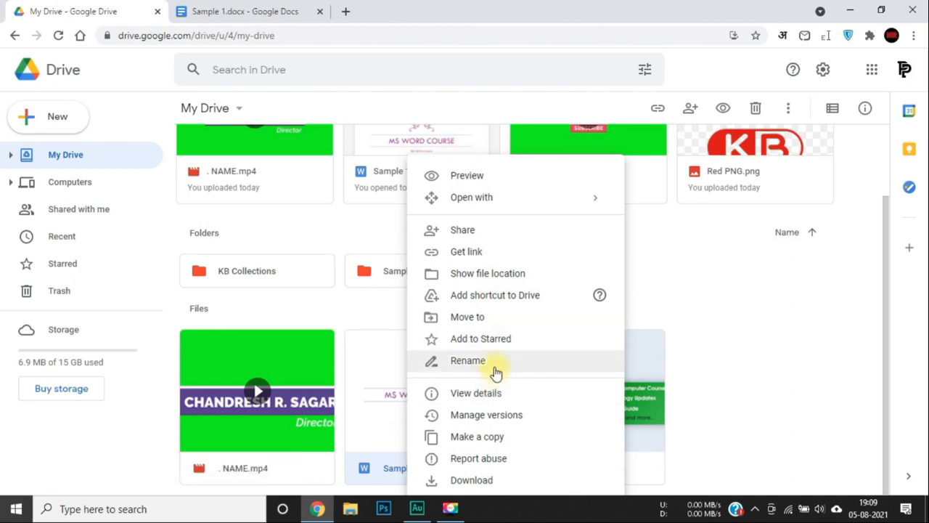
click(468, 361)
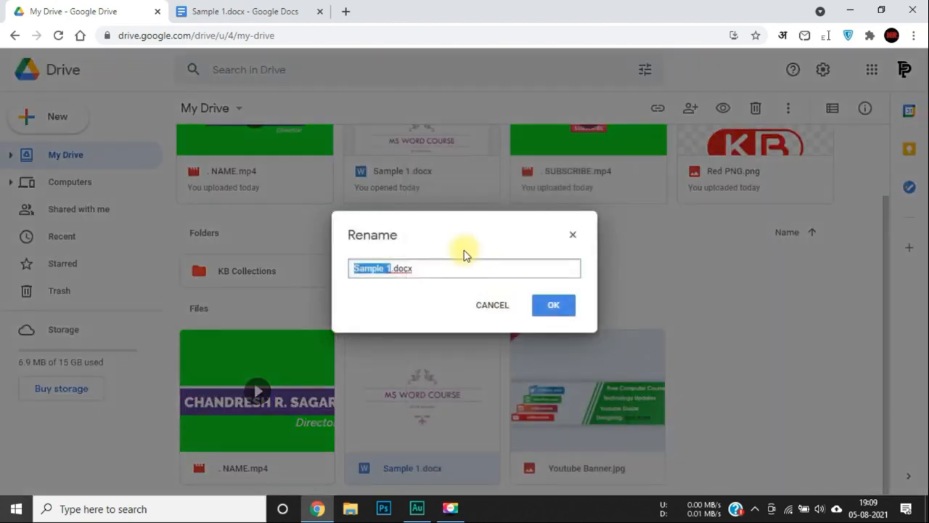
key(Right)
text(2)
key(Return)
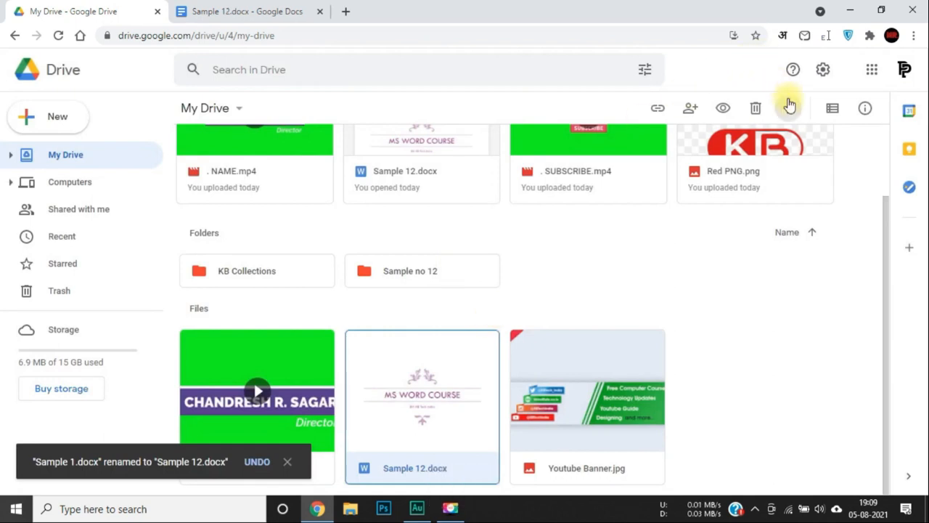
Open the preview of Sample 12.docx.
click(788, 107)
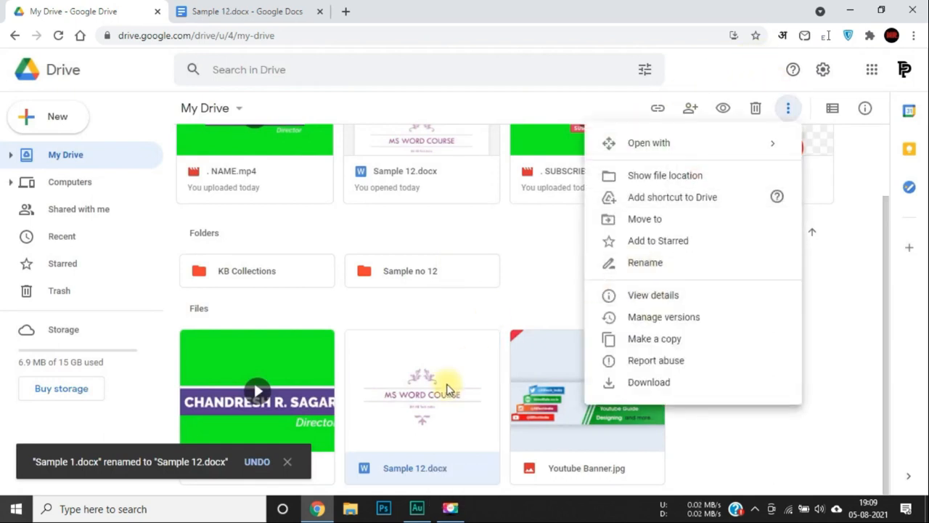
right_click(419, 392)
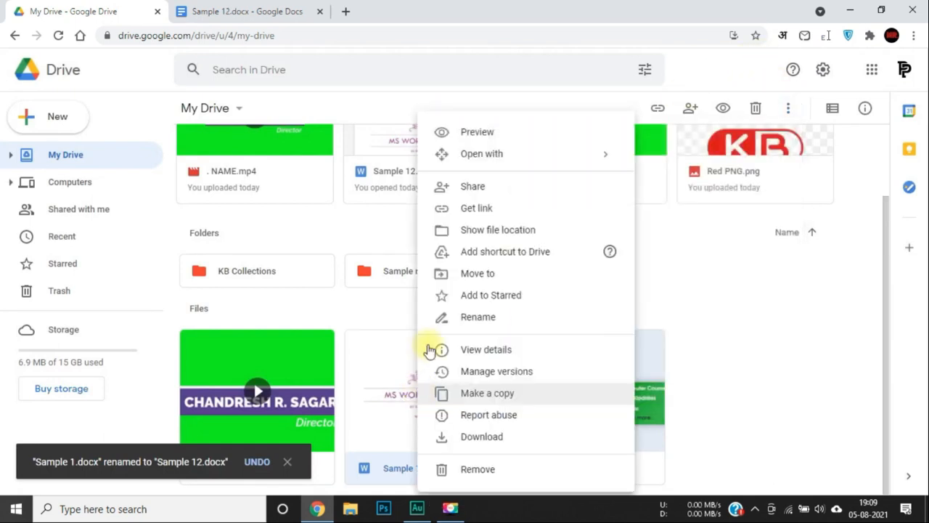
click(486, 131)
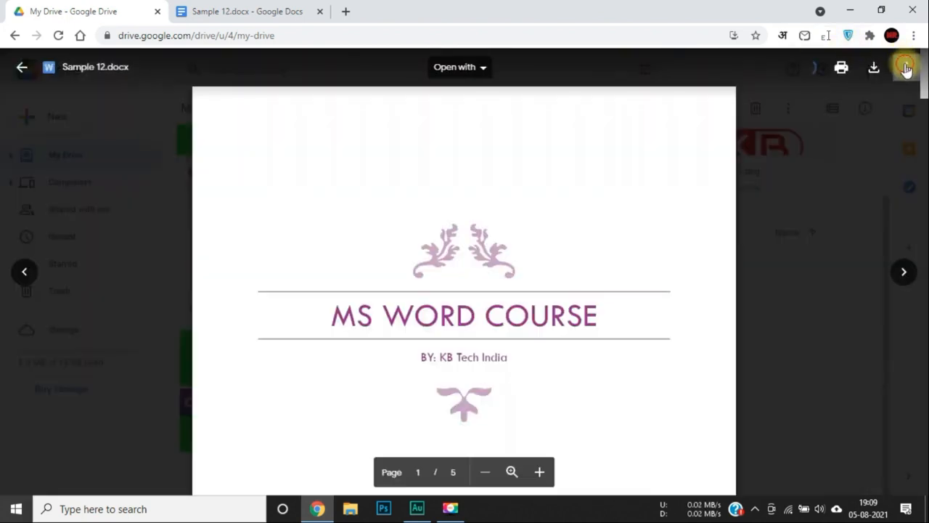
Rename the previewed file back to 'Sample 1.docx' and close the preview.
click(906, 67)
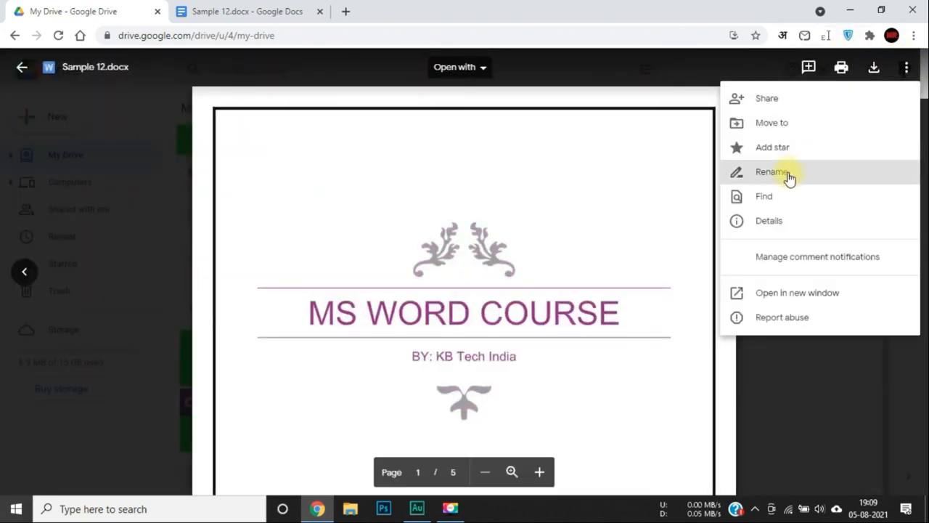
click(787, 172)
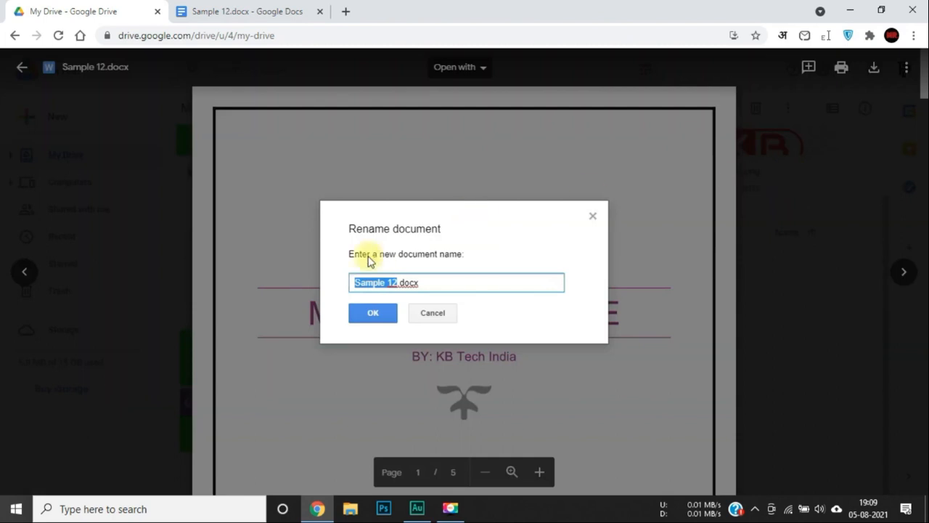
key(Right)
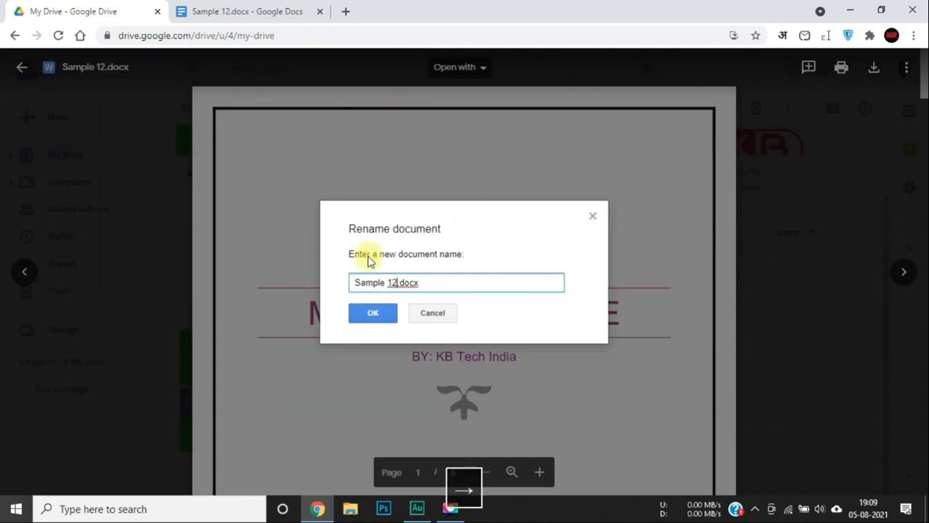
key(BackSpace)
key(Return)
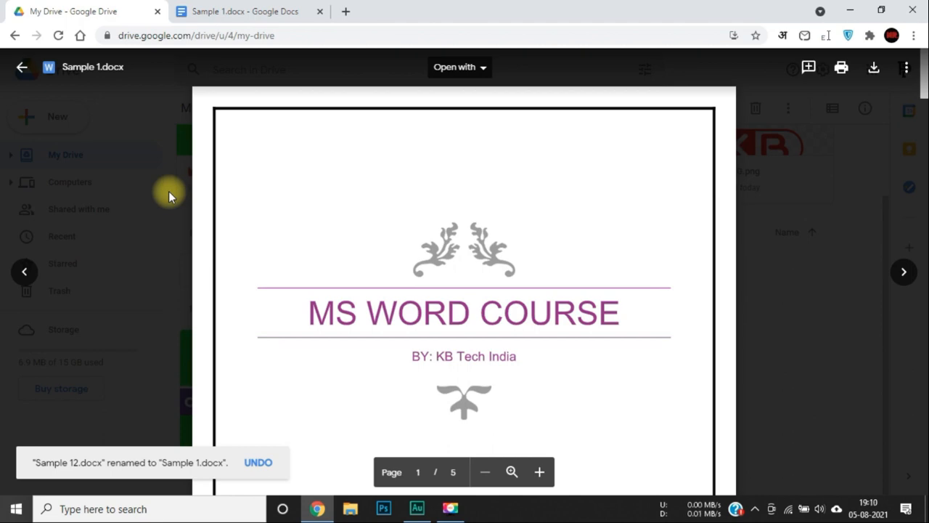
click(168, 191)
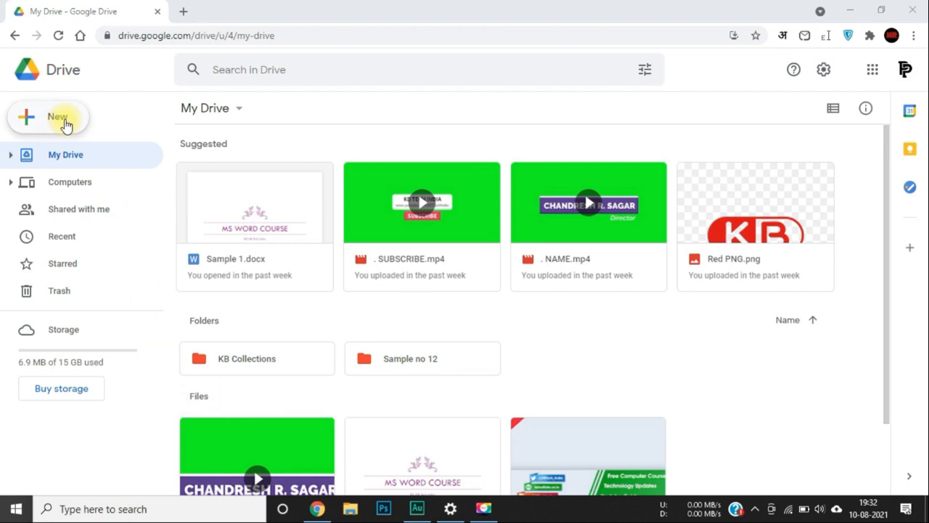
Create a blank Untitled Google Docs document from the New menu.
click(65, 125)
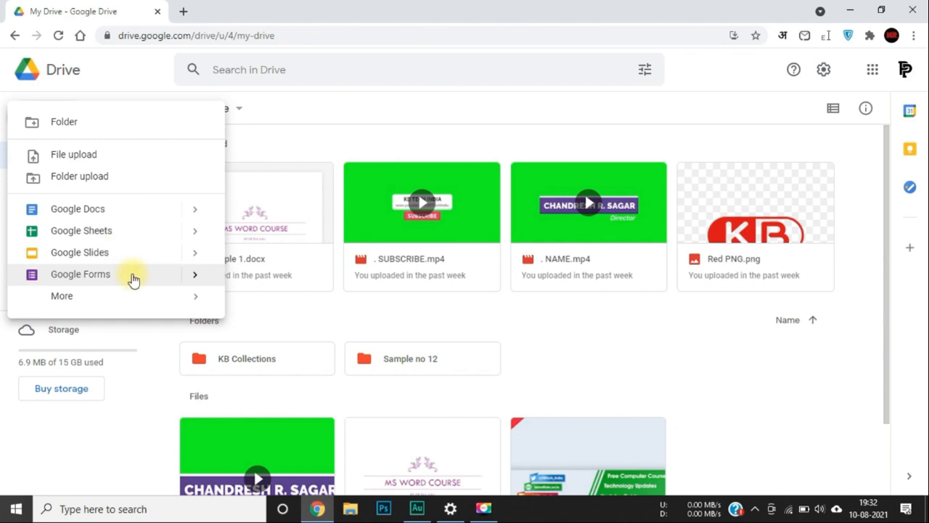
mouse_move(145, 302)
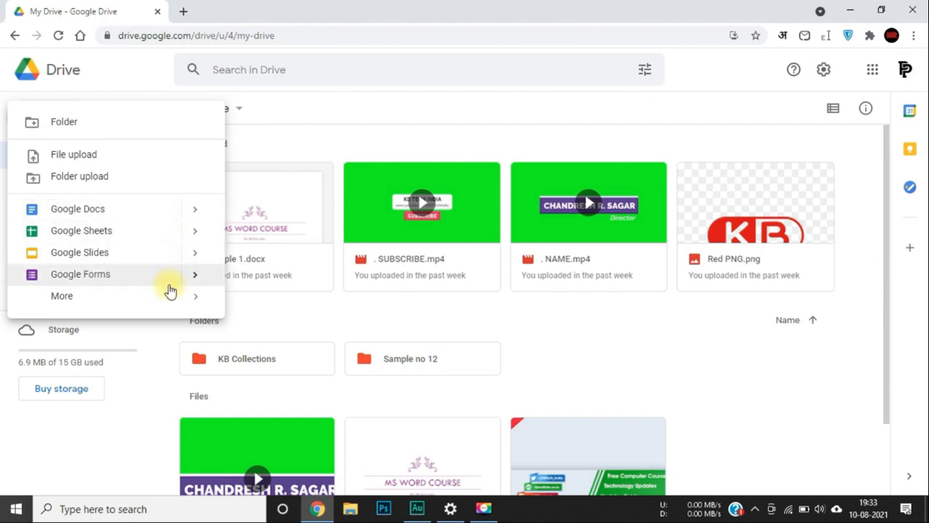
click(76, 212)
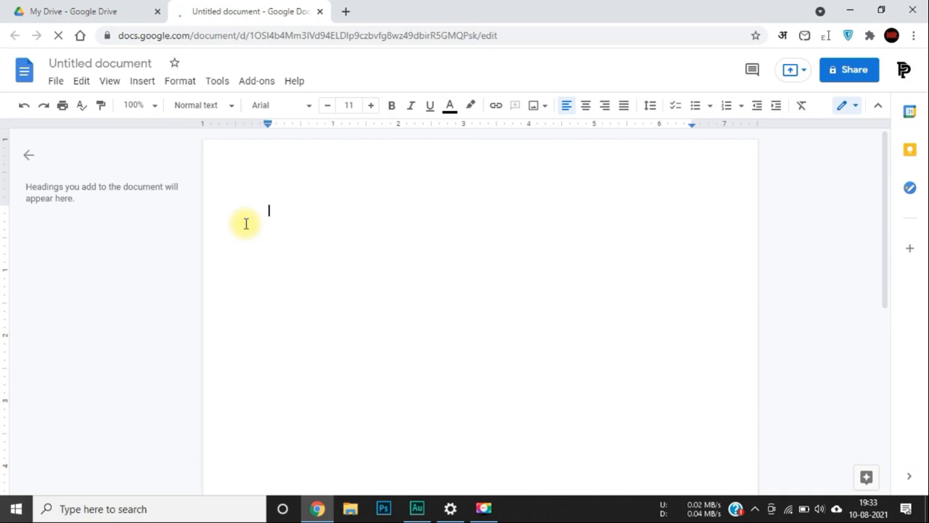
Type 'Sample 1' on the page and name the document Sample 1.
text(Sample)
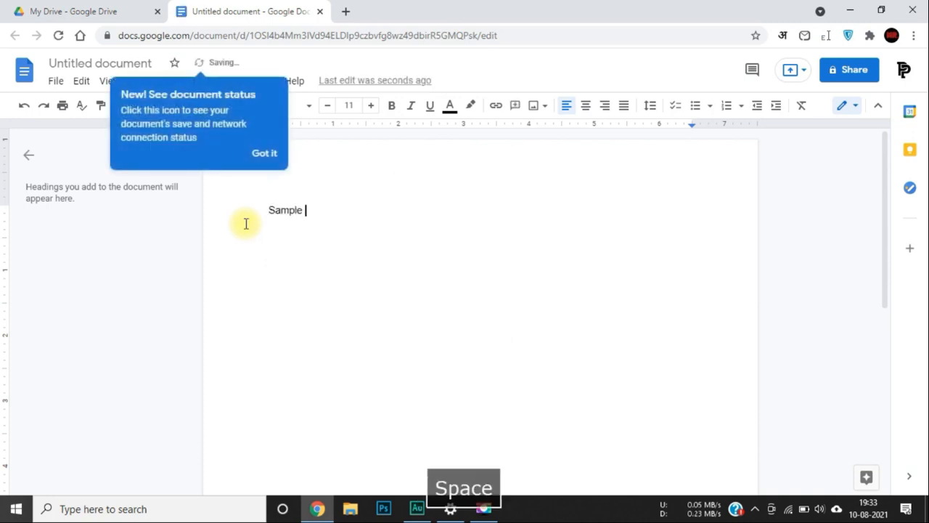
text( 1)
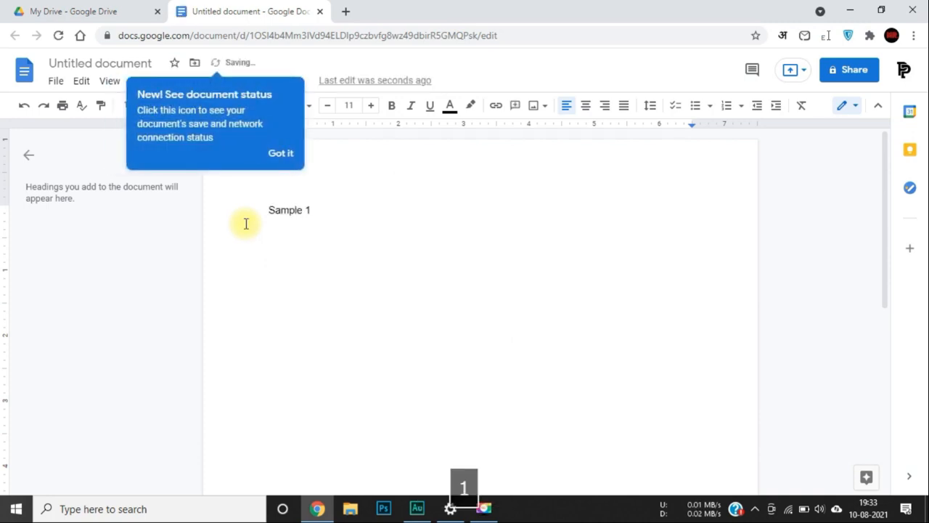
click(283, 159)
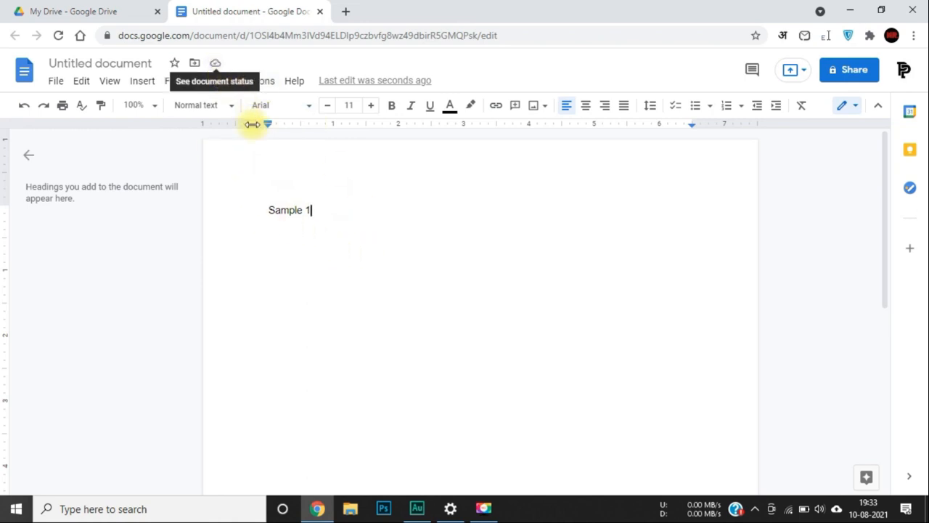
click(118, 63)
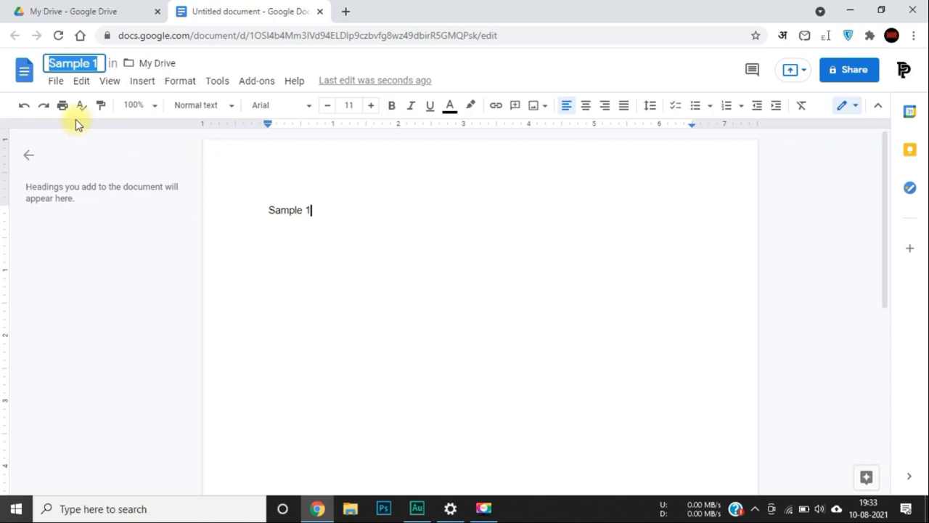
key(Return)
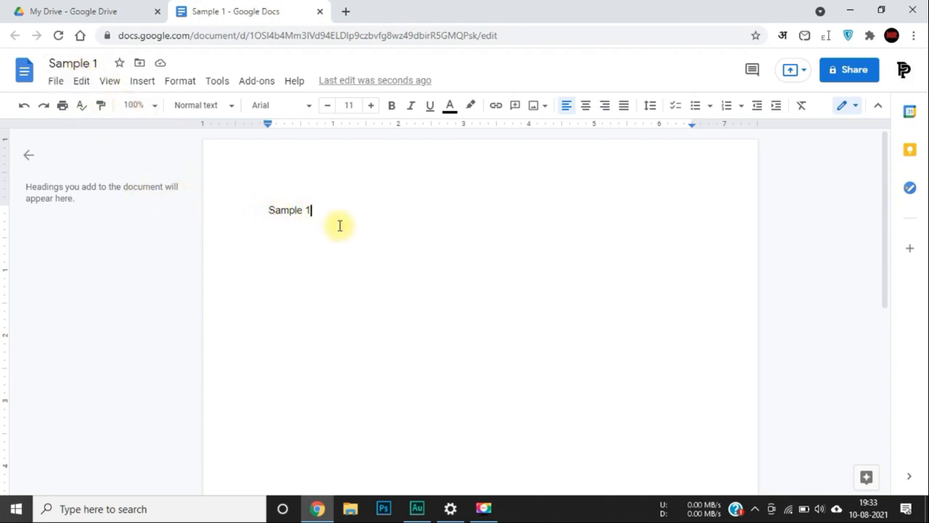
key(Return)
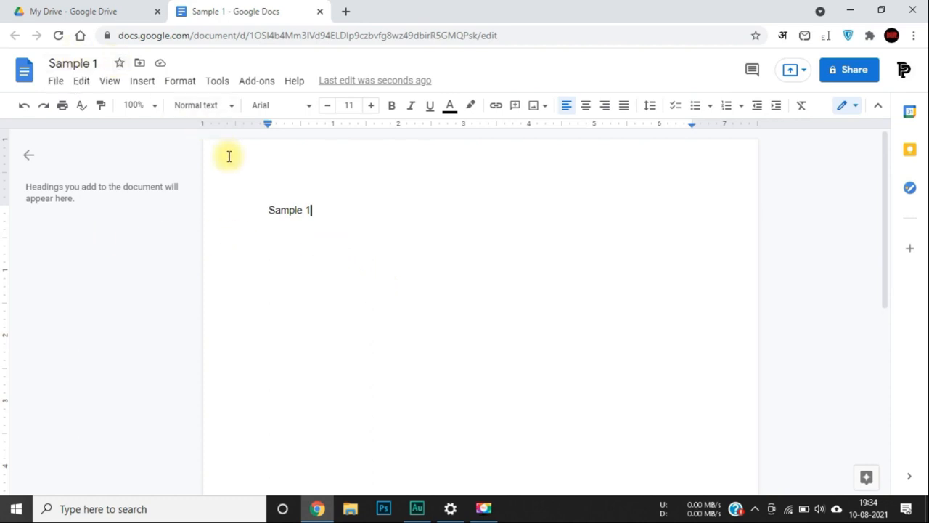
Check the new file in My Drive, then return to Sample 1 and delete the '1' from its title.
click(86, 6)
scroll(377, 291, down, 1)
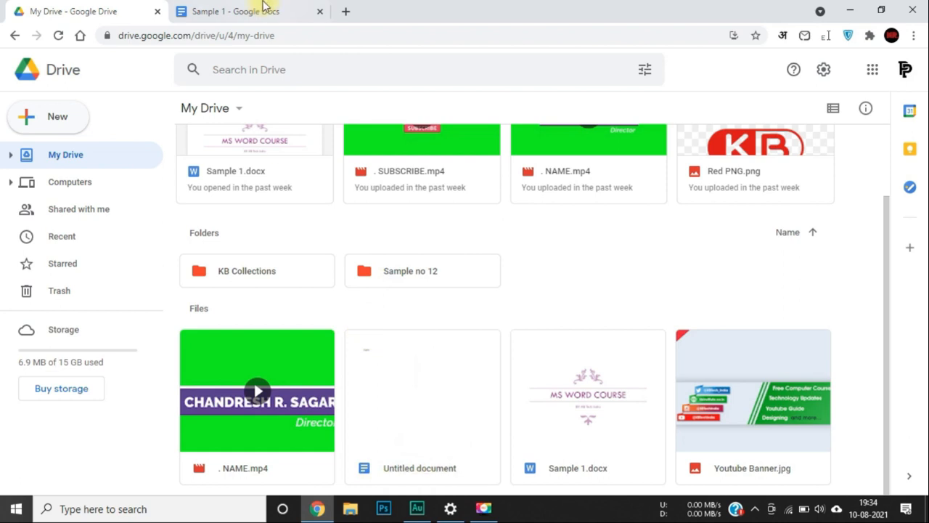
click(266, 9)
click(21, 9)
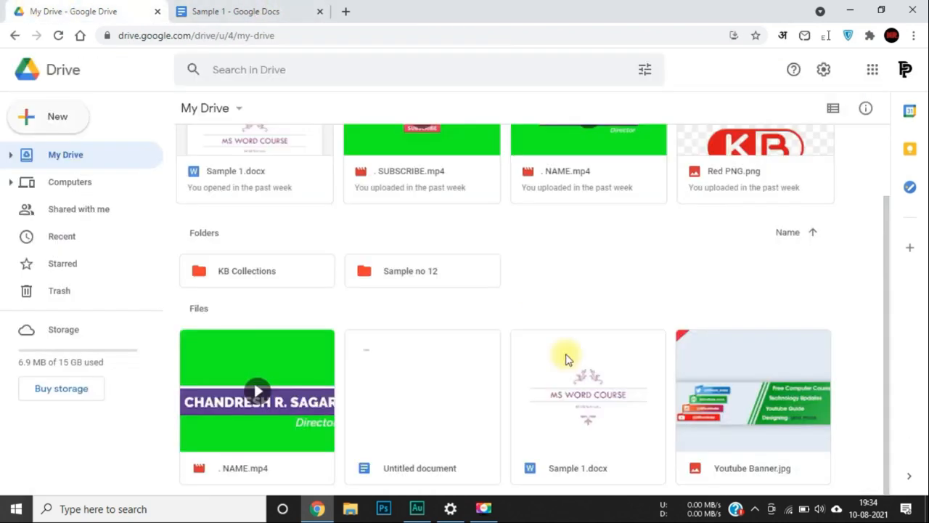
click(266, 9)
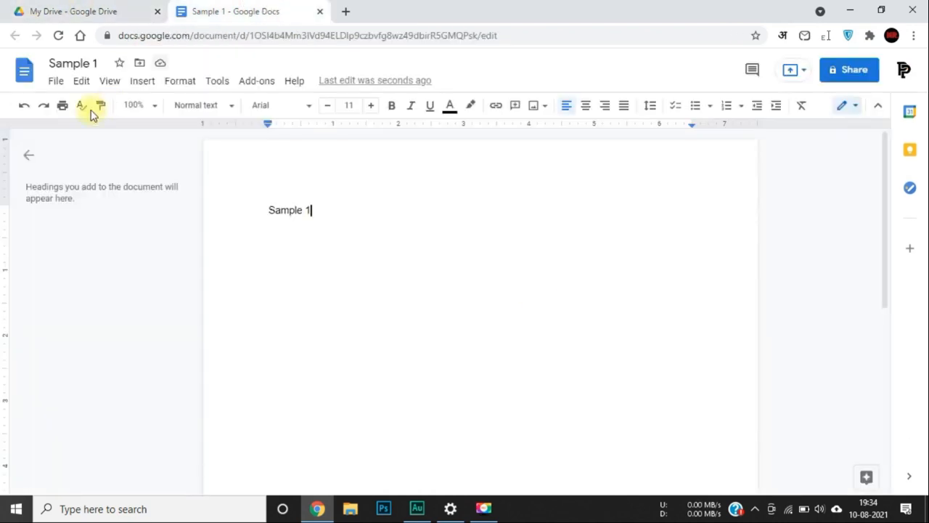
click(91, 63)
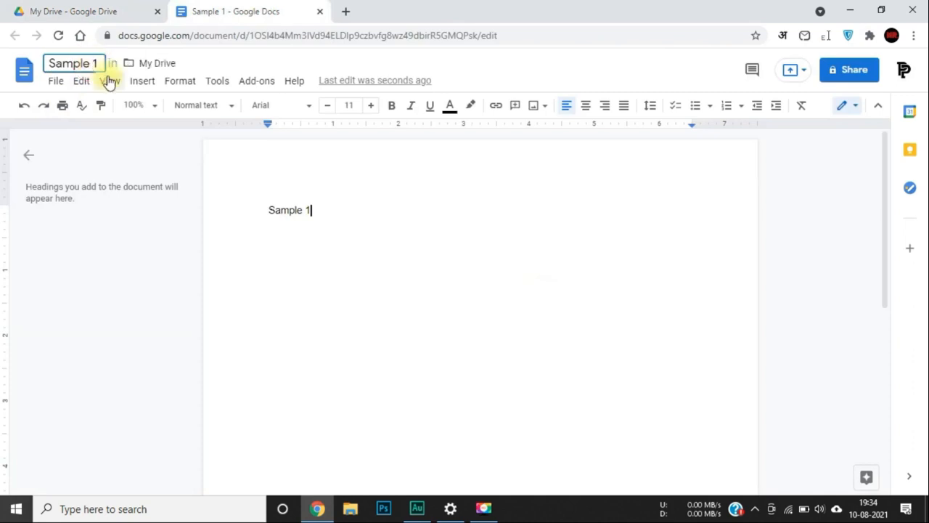
key(Delete)
Change both the title and body text to 'Sample 2', check it's saved, and return to Drive.
text(2)
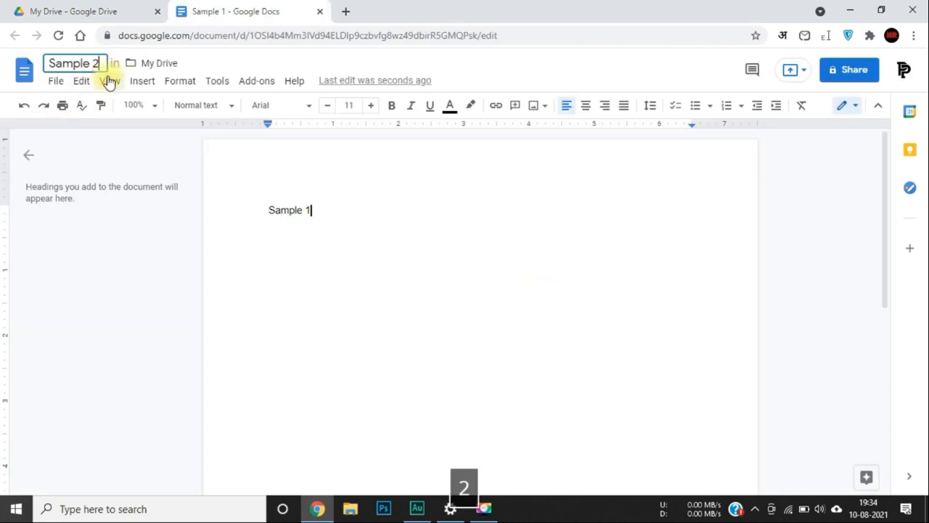
click(384, 222)
key(BackSpace)
text(2)
key(Return)
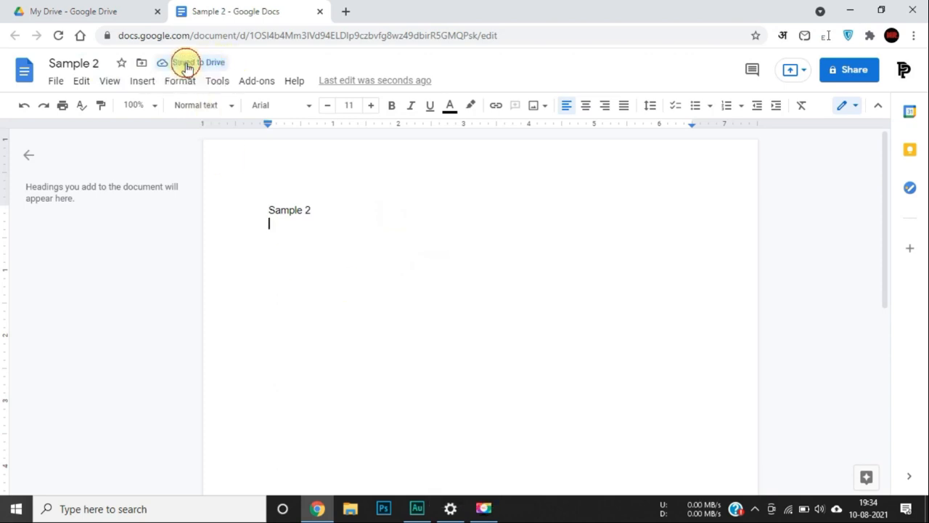
click(186, 66)
click(171, 280)
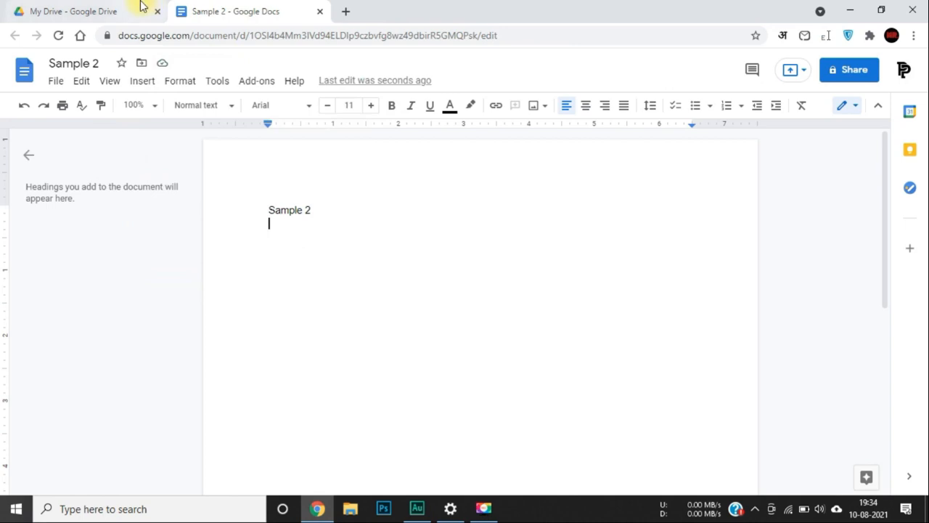
click(109, 9)
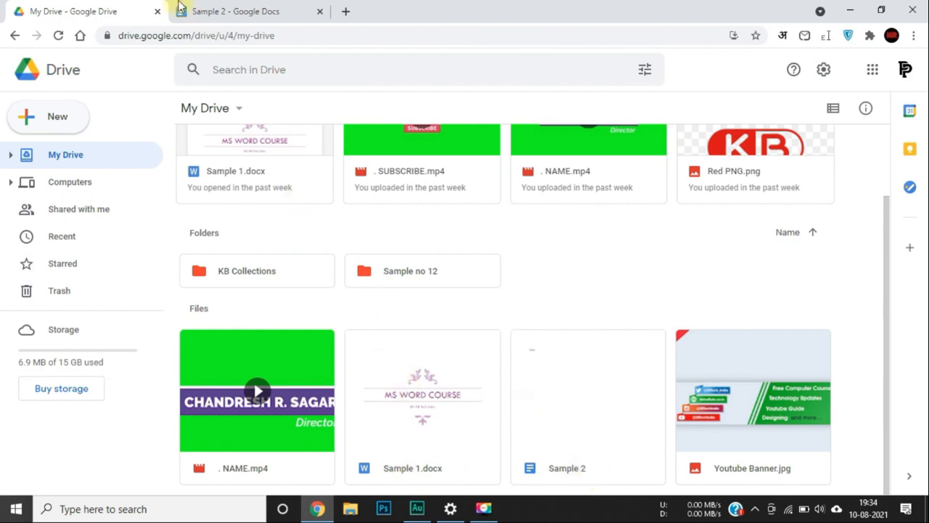
Glance at the Sample 2 document, then open Drive's New menu from My Drive.
click(207, 10)
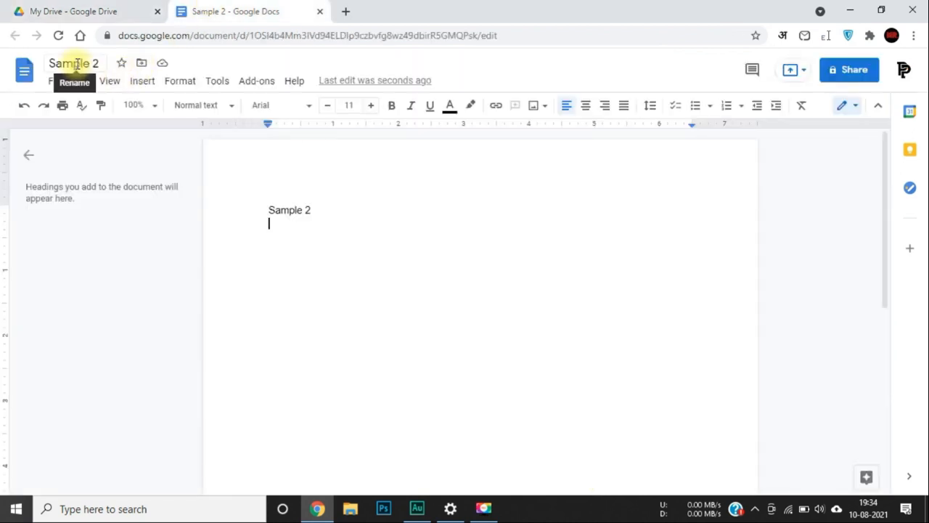
click(83, 9)
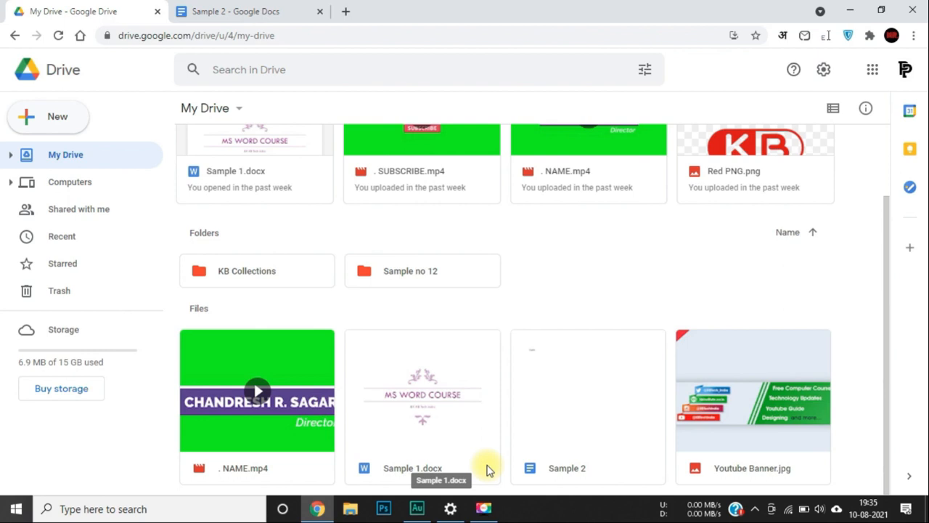
click(31, 116)
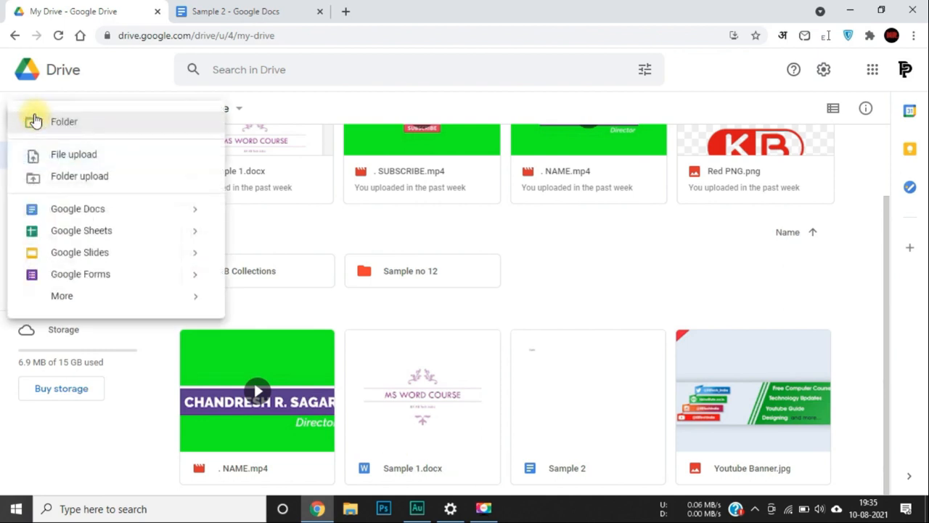
Create a blank spreadsheet, close the Sample 2 tab, and enter 'Sr No.' in cell A1.
click(113, 233)
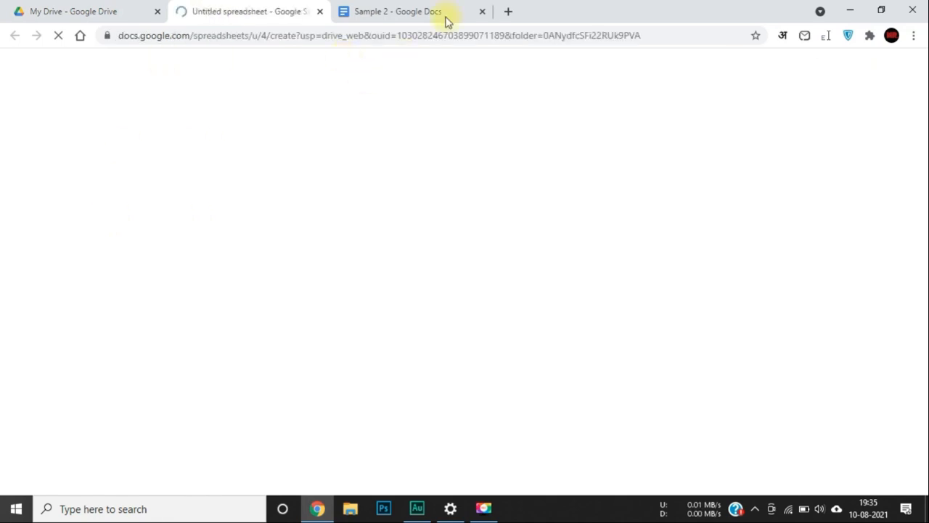
click(483, 13)
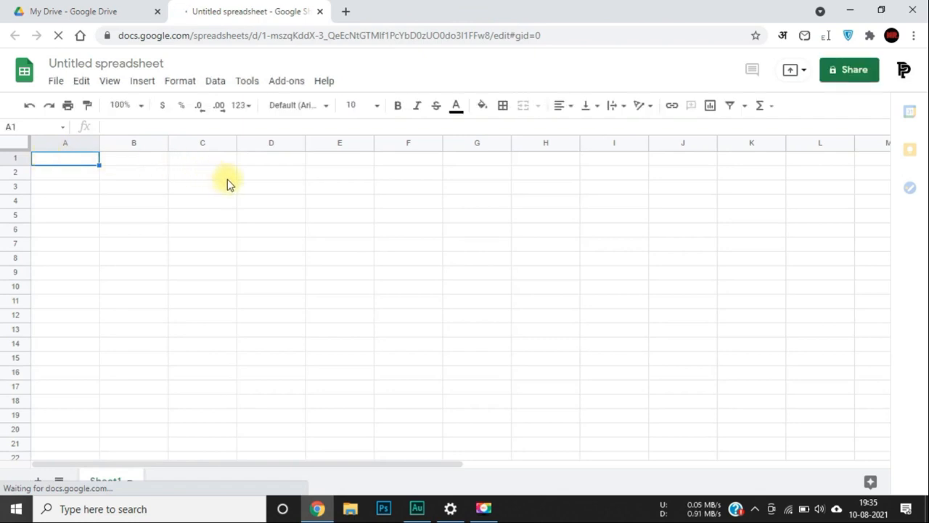
text(Sr)
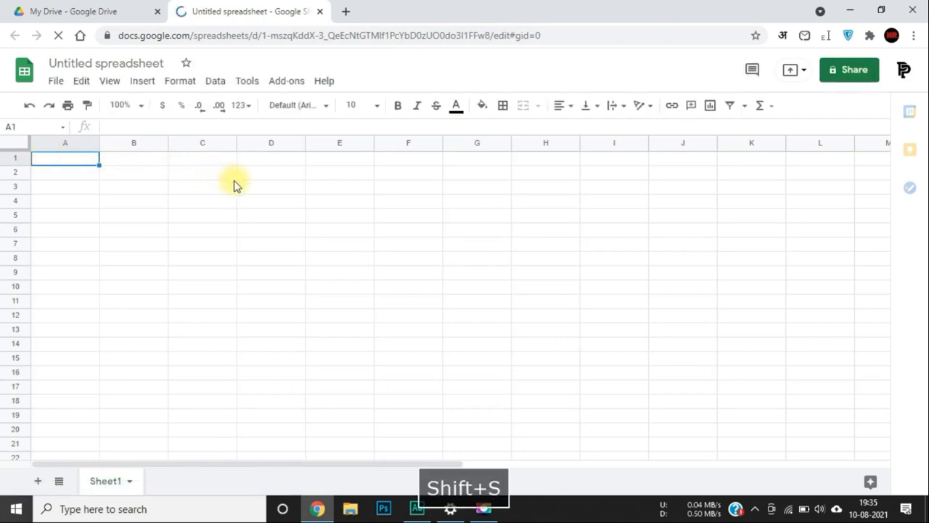
text( Ni)
key(BackSpace)
text(o.)
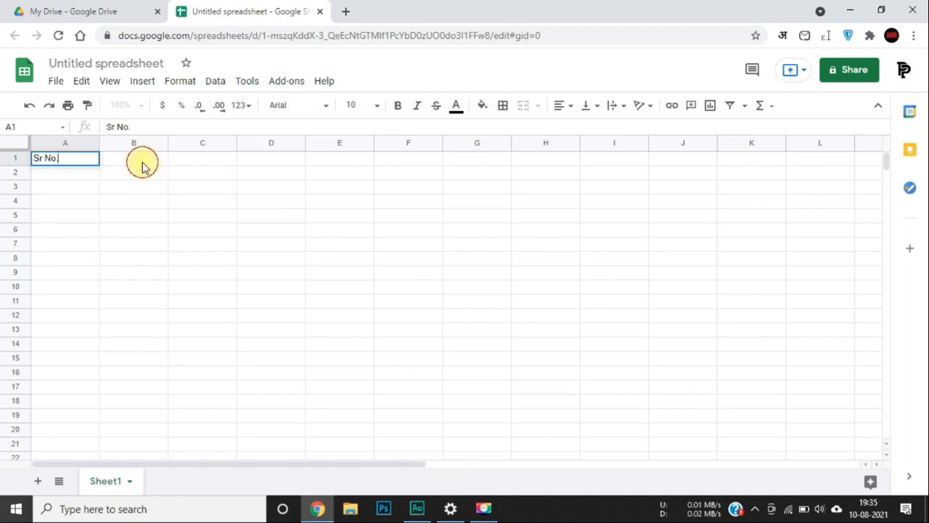
click(143, 165)
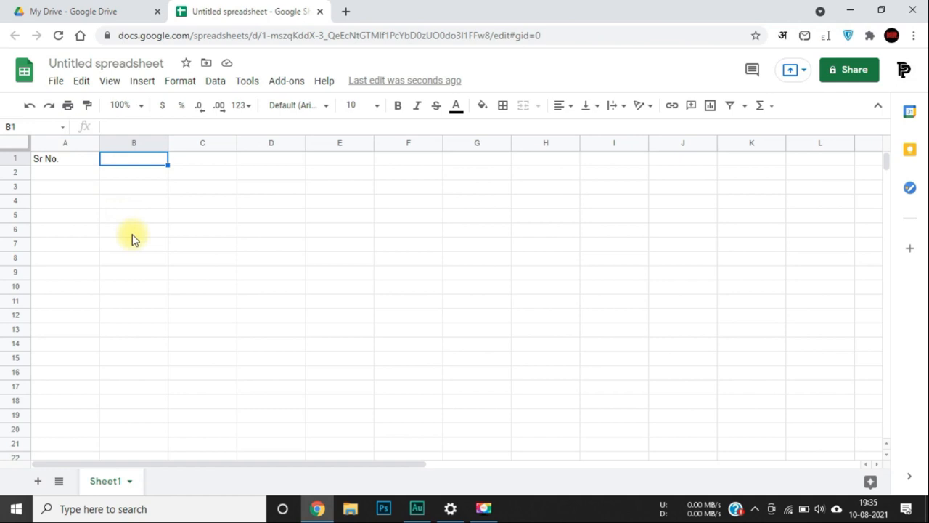
click(97, 65)
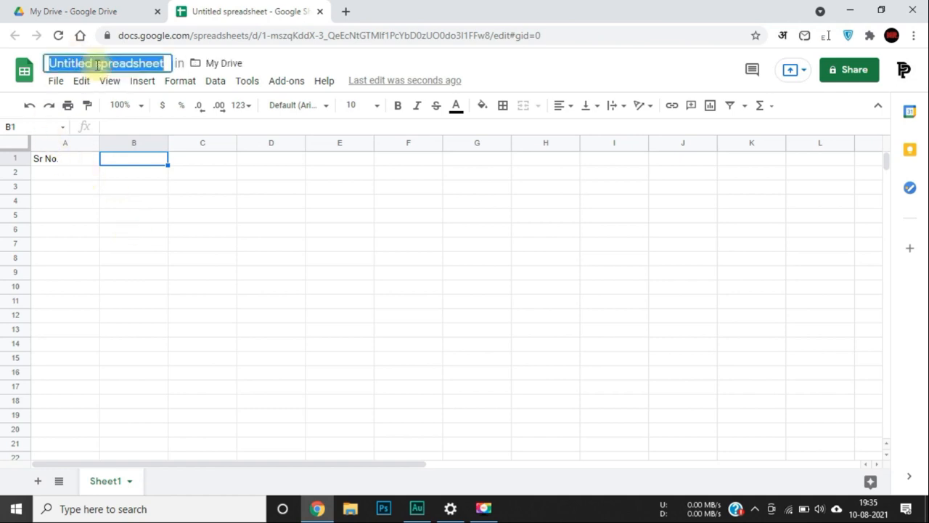
Enter 'Sample 3' as the spreadsheet title and confirm it.
text(Sample )
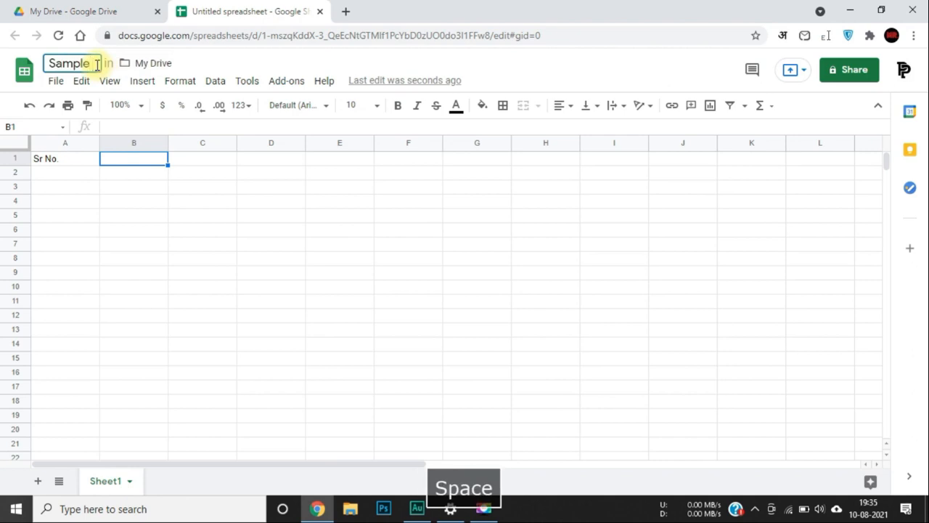
text(3)
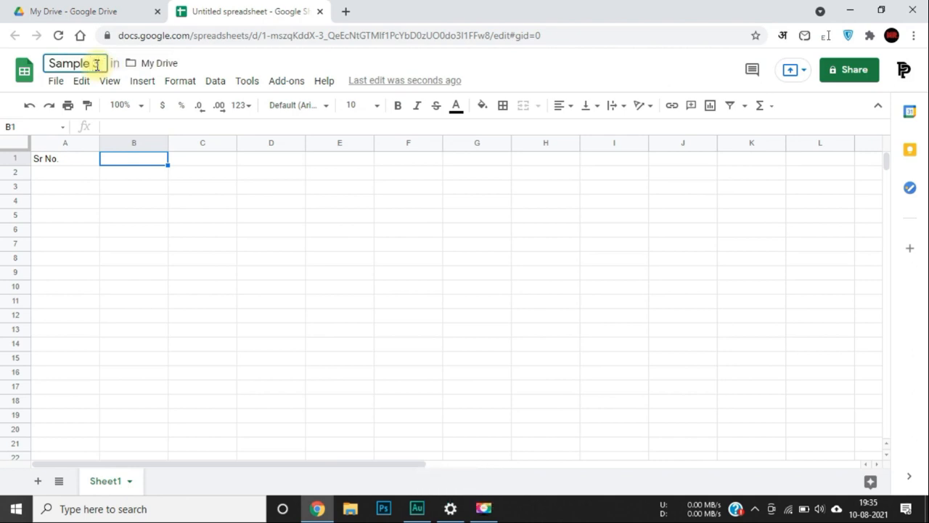
click(290, 274)
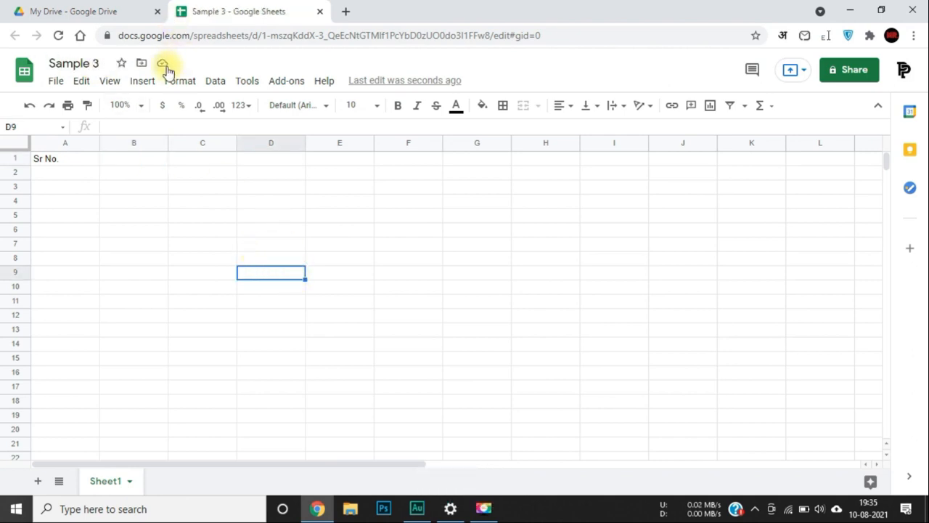
Enter the numbers 1 through 6 in cells A2 to A7.
click(120, 160)
click(45, 173)
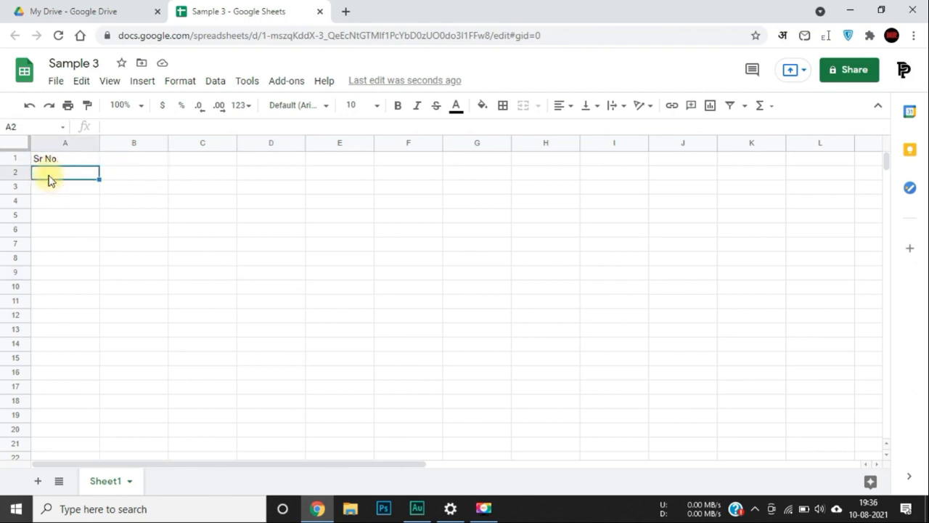
text(1)
key(Return)
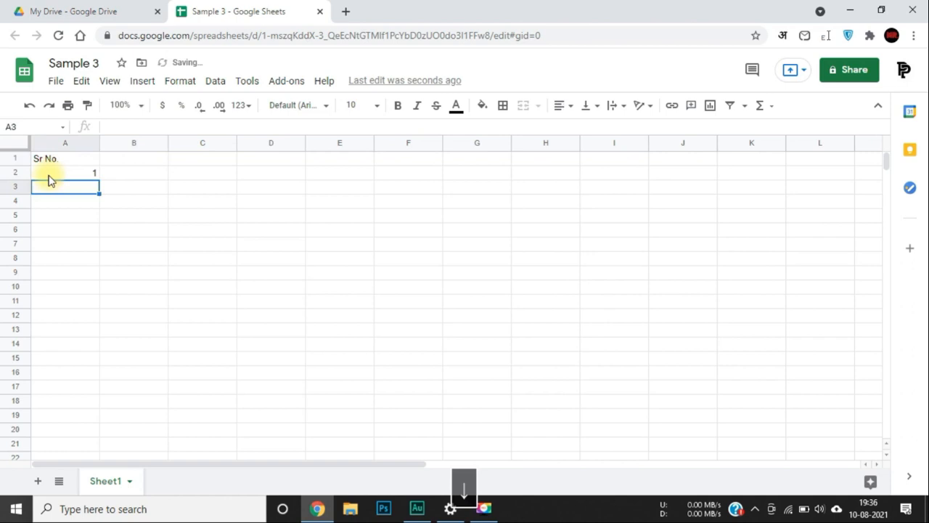
text(2)
key(Return)
text(3)
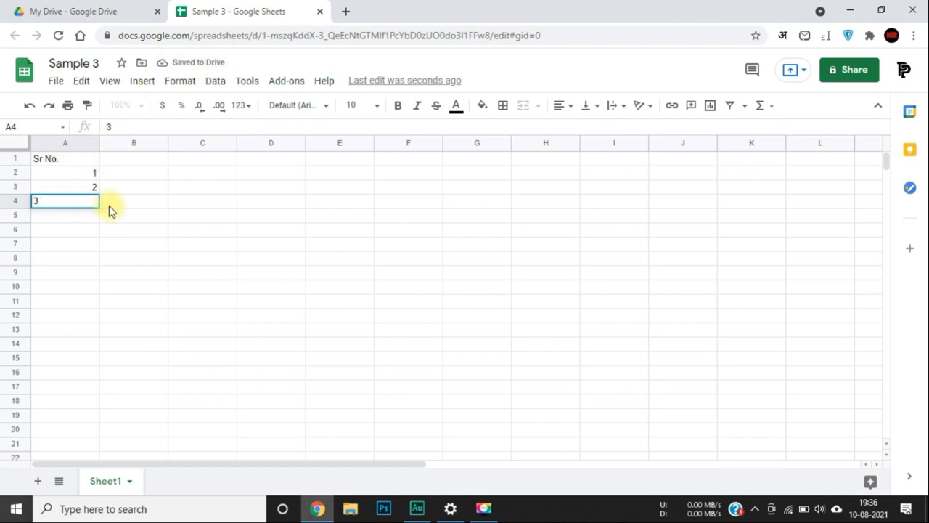
key(Return)
text(4)
key(Return)
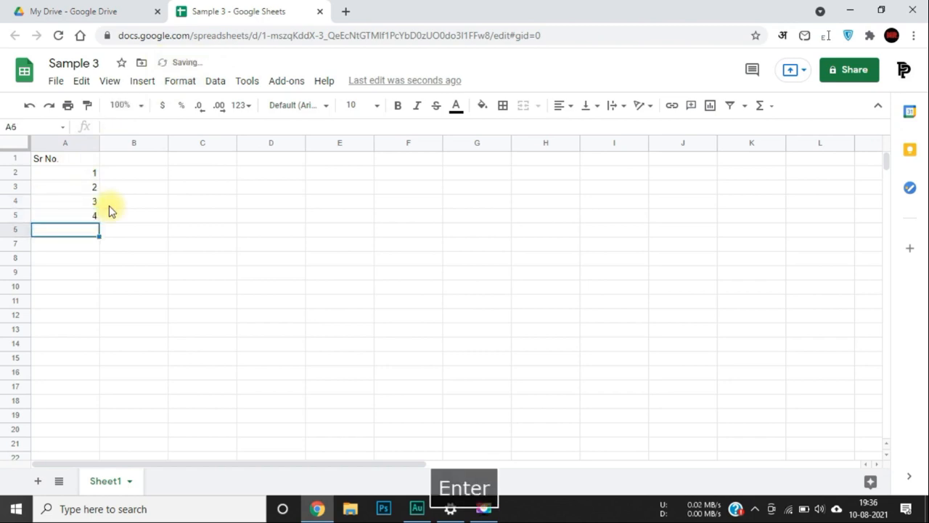
text(5)
key(Return)
text(6)
key(Return)
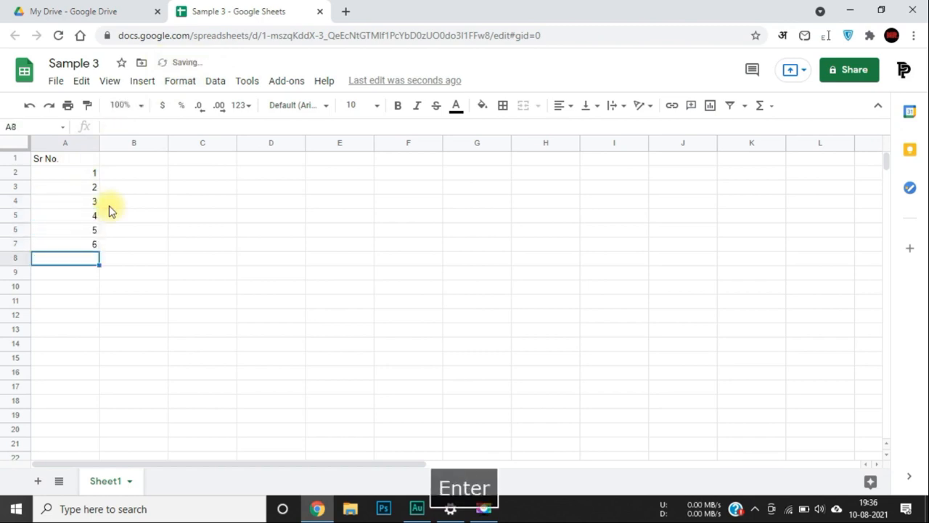
Extend the series with the fill handle down to 20 in row 21.
drag(91, 175, 96, 326)
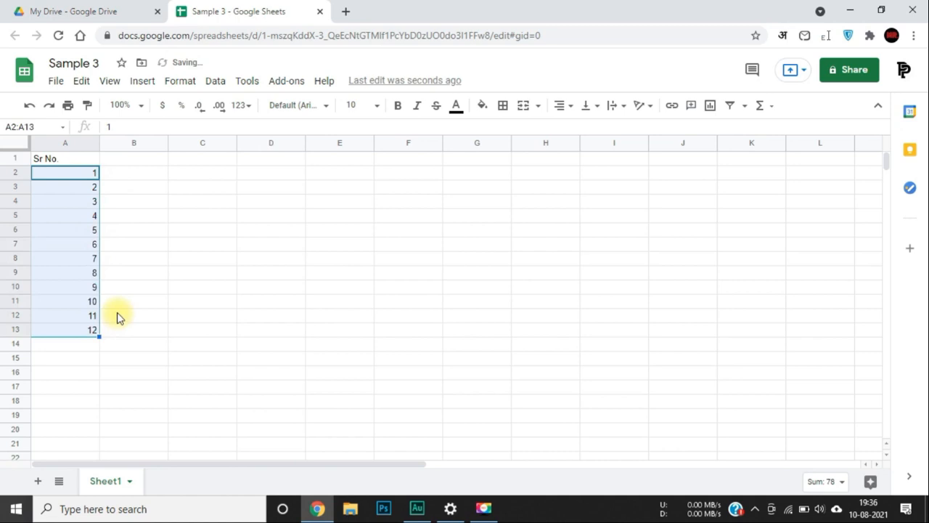
drag(98, 334, 97, 450)
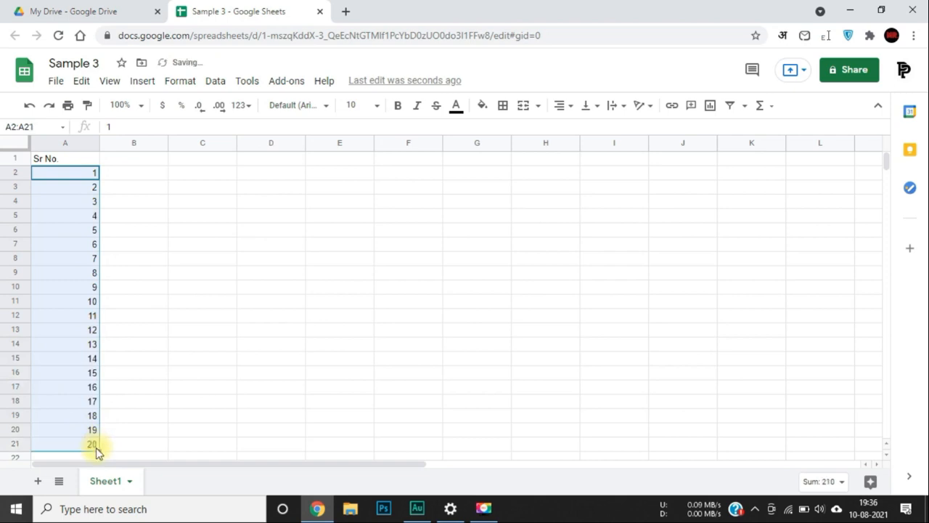
click(243, 280)
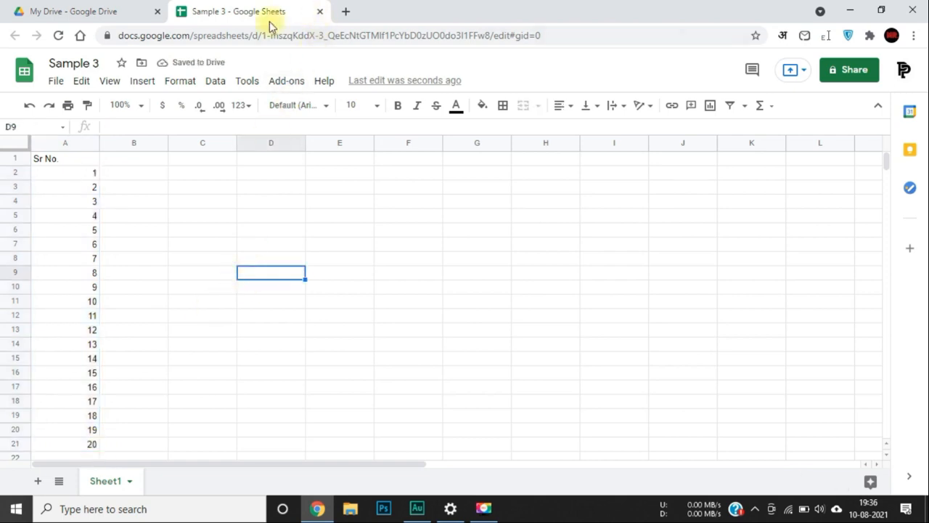
Close the Sample 3 tab, review Sample 2 and Sample 3 in My Drive, and open the New menu.
click(318, 15)
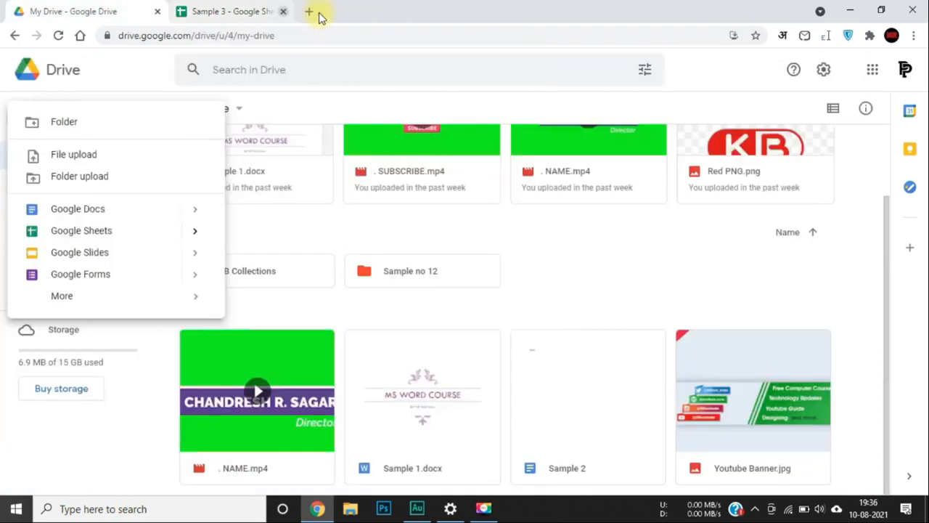
scroll(517, 274, down, 2)
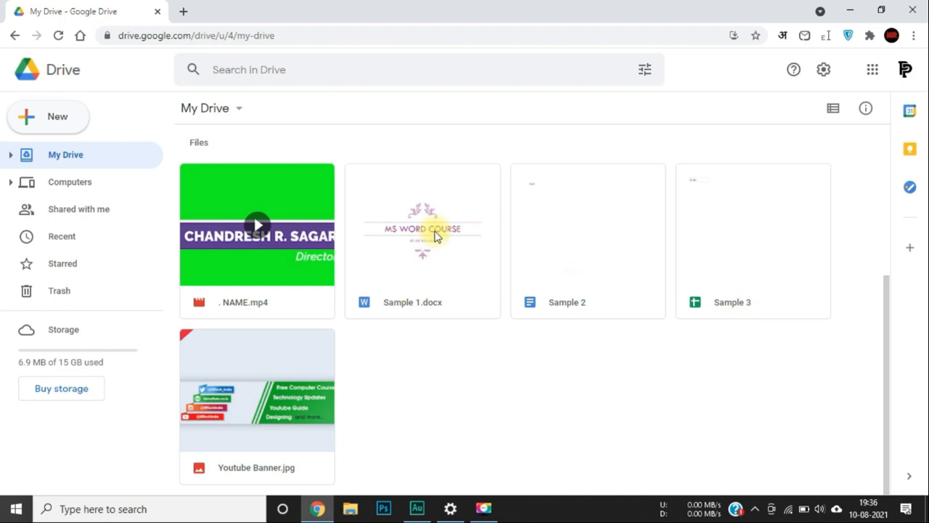
click(67, 122)
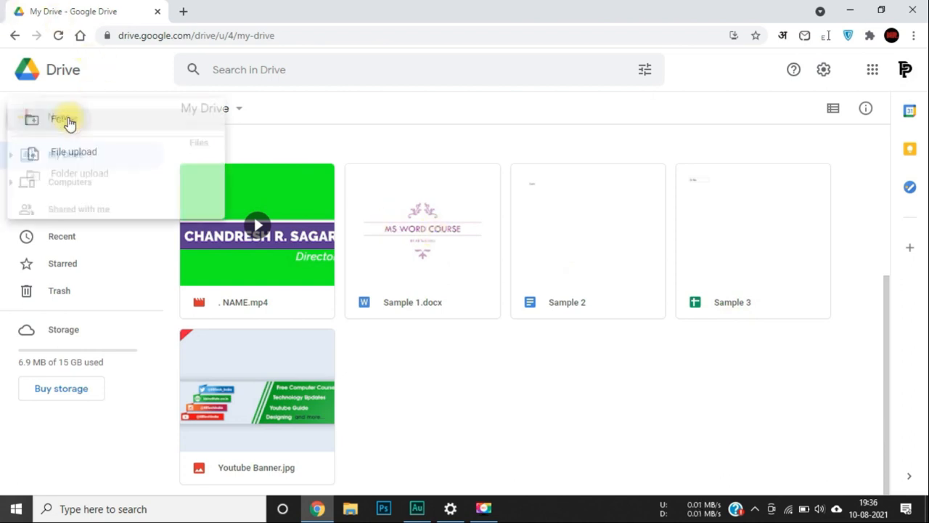
Create a Google Slides presentation and scroll the Themes panel down to Slate, Coral and Spearmint.
click(98, 258)
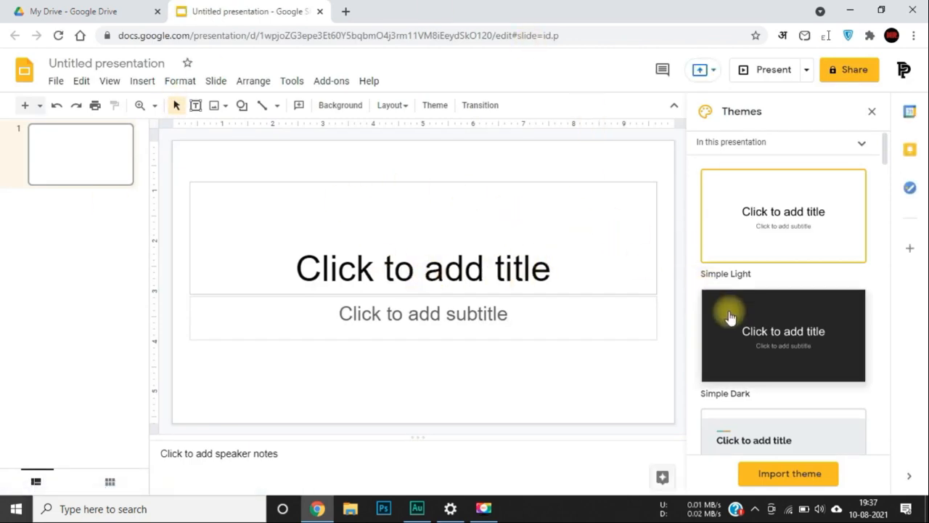
scroll(729, 316, down, 3)
scroll(730, 312, down, 2)
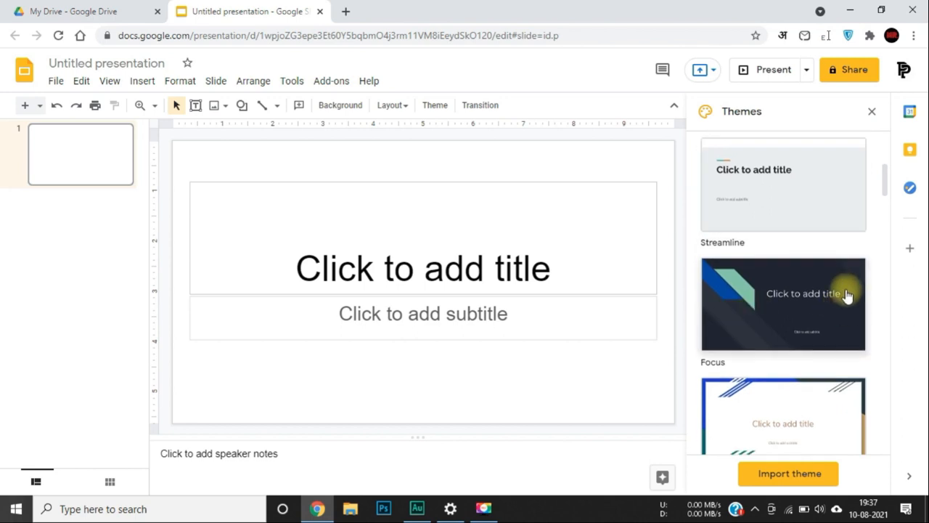
scroll(805, 276, down, 2)
scroll(777, 323, down, 3)
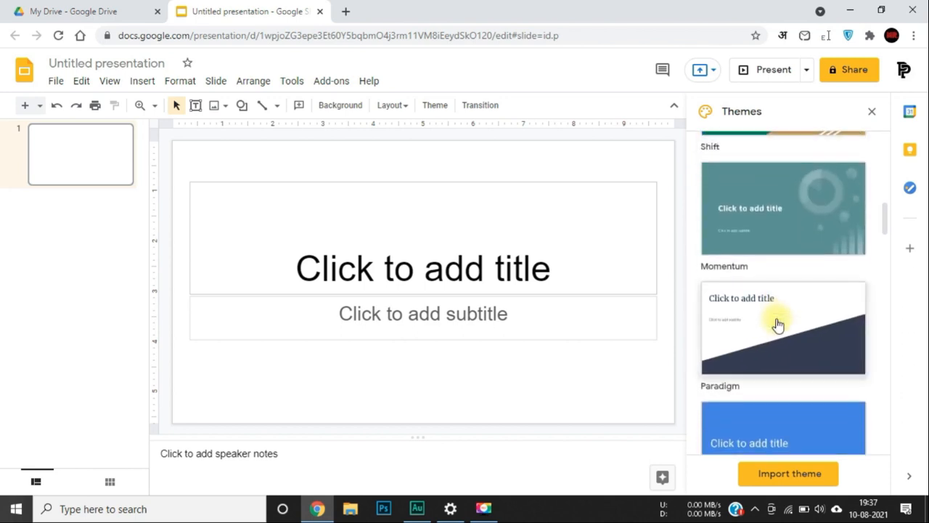
scroll(777, 323, down, 4)
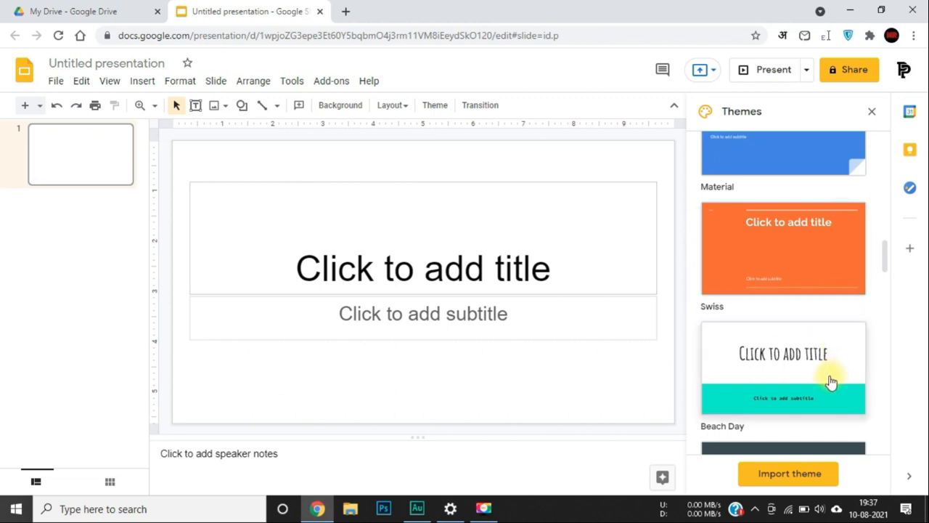
scroll(831, 381, down, 5)
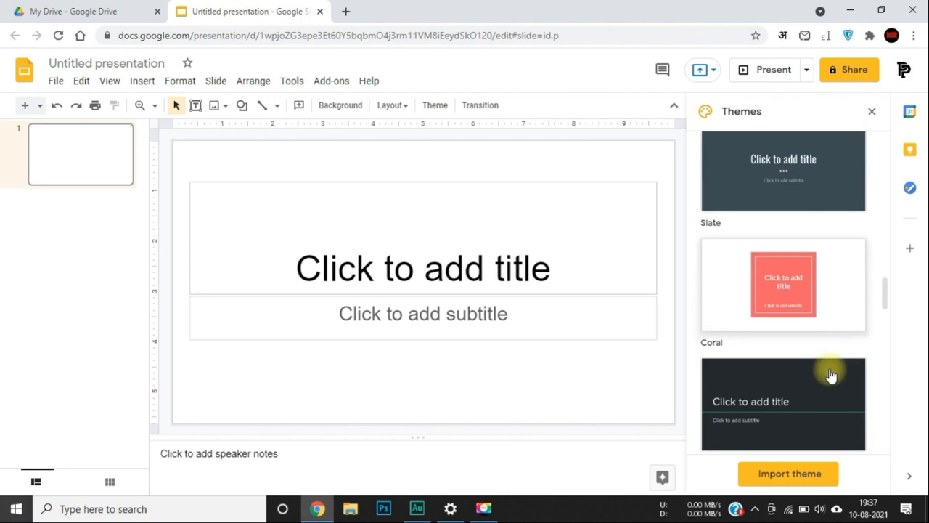
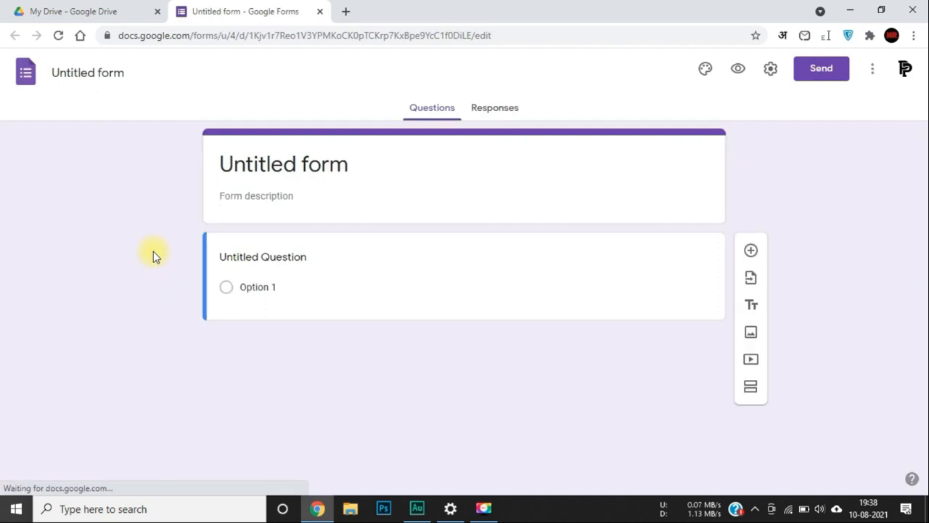
Dismiss the new-features popup and open the default multiple-choice question for editing.
click(475, 326)
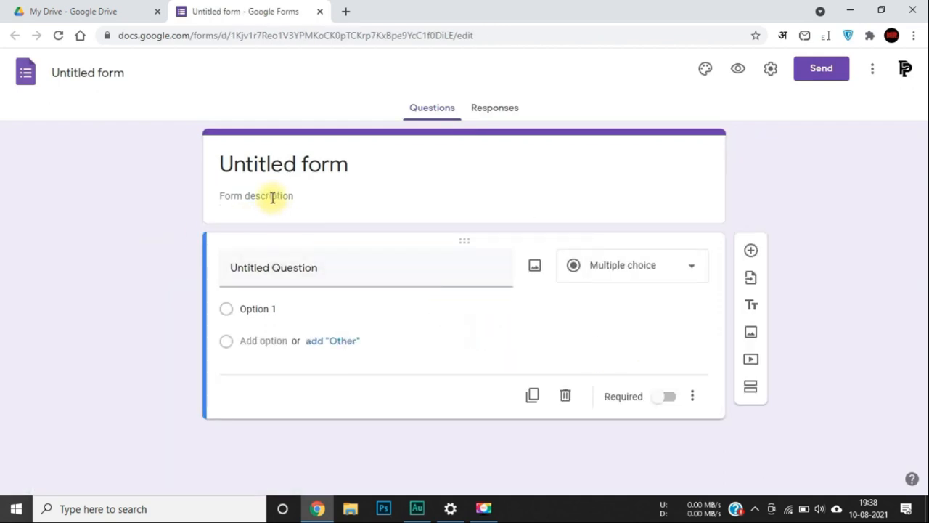
click(273, 196)
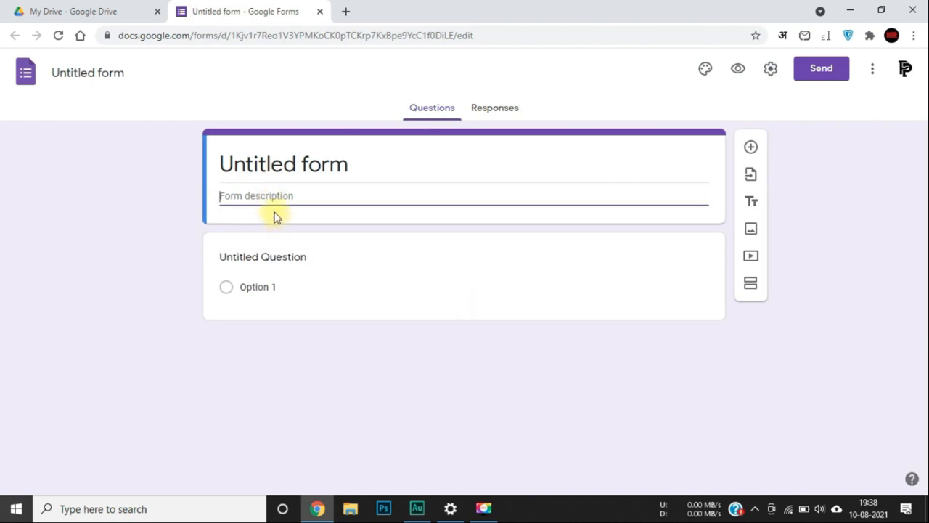
click(250, 256)
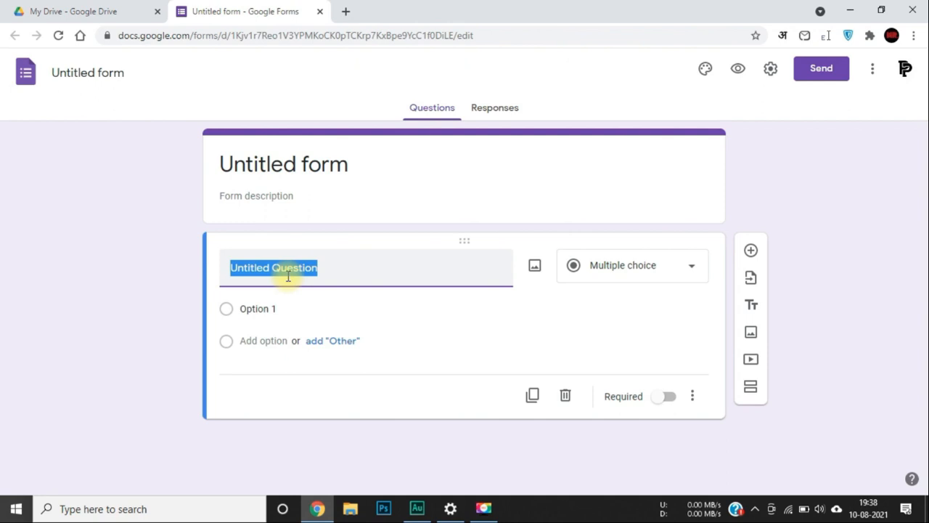
Title the first question 'Class ?', make it Short answer, and leave Required off.
text(Class)
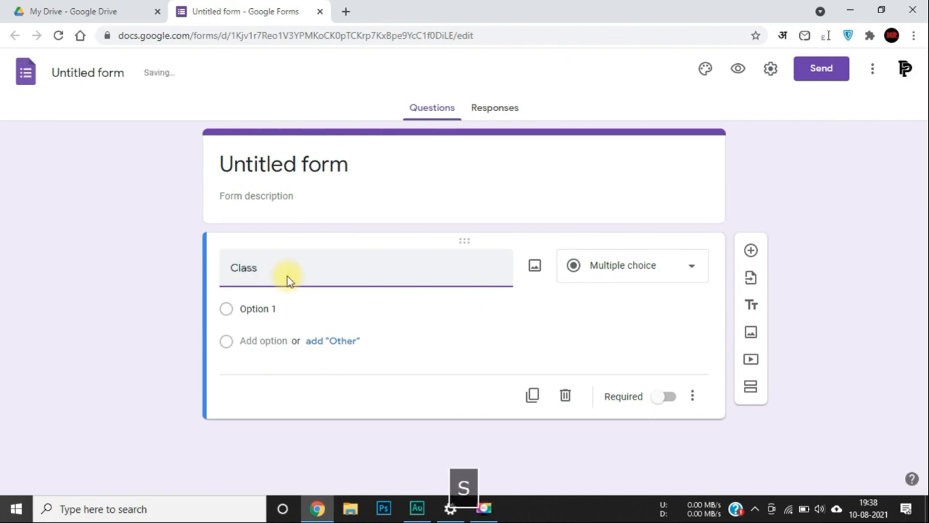
text( ?)
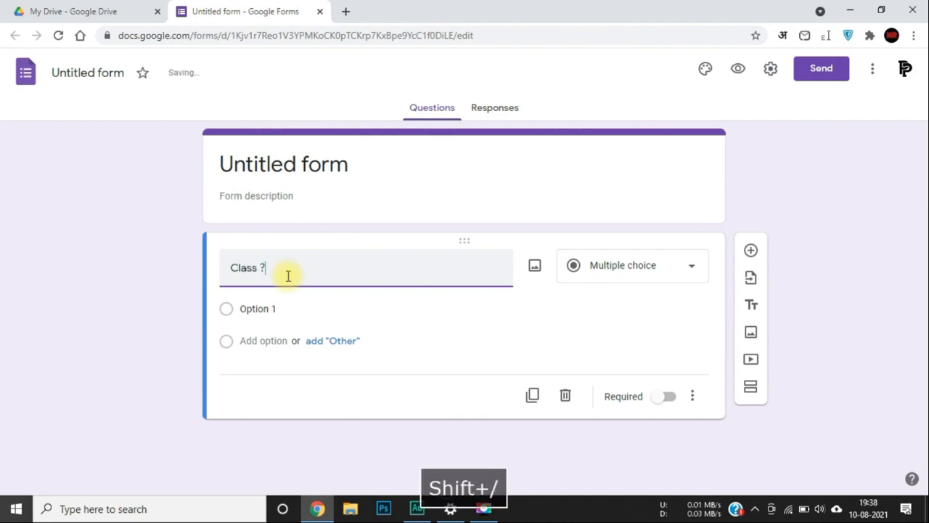
click(609, 278)
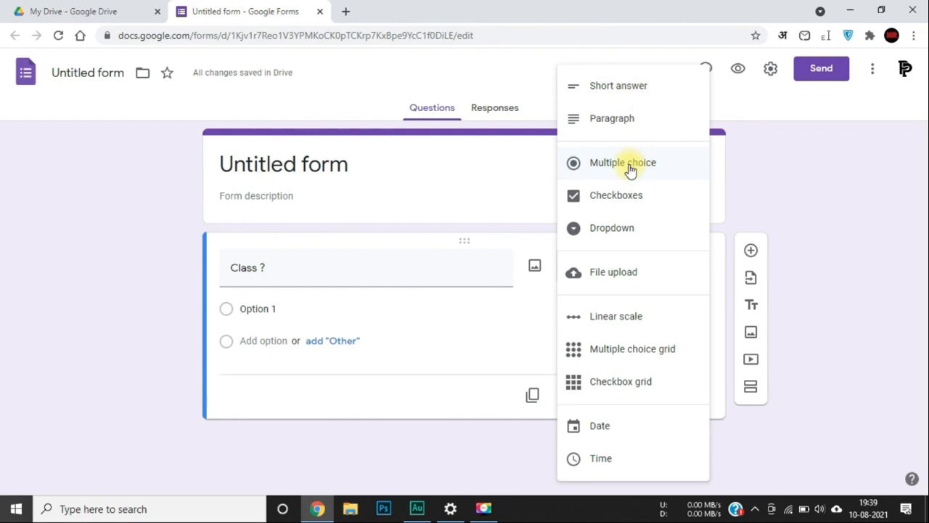
click(617, 87)
click(245, 310)
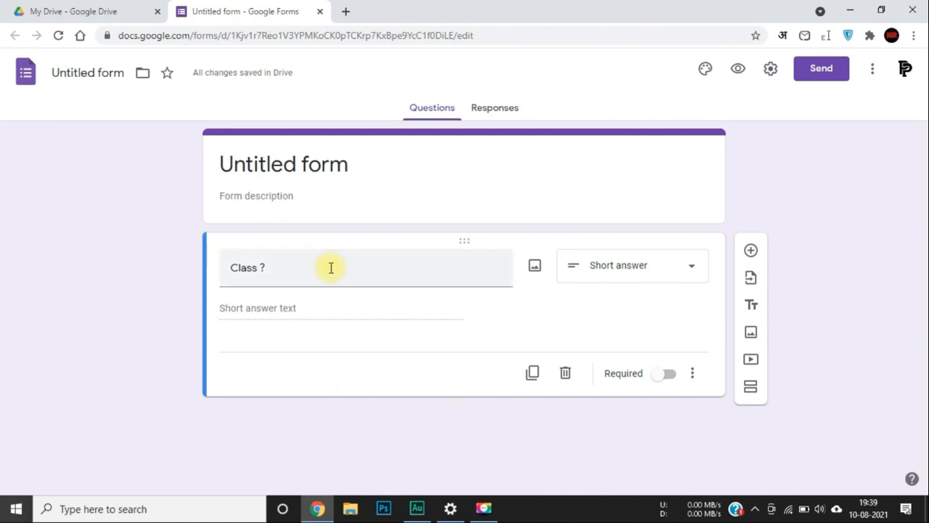
click(657, 382)
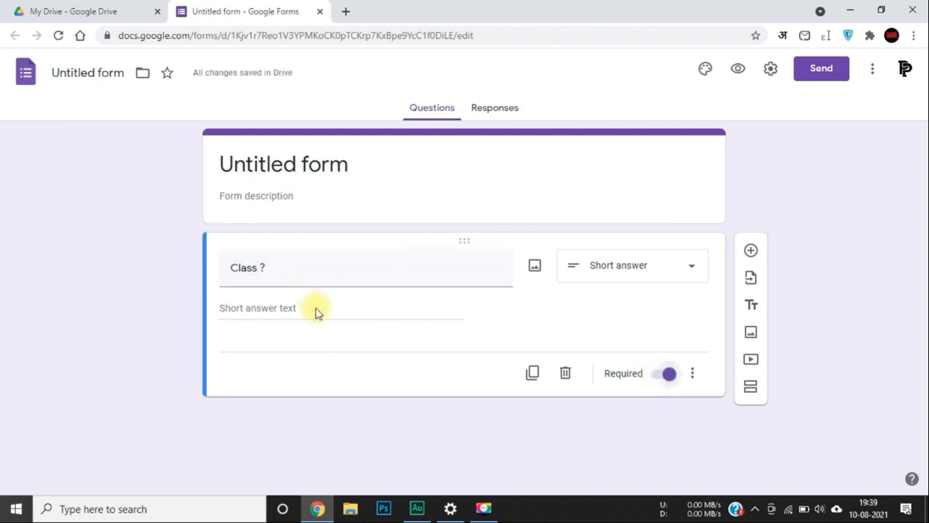
click(667, 375)
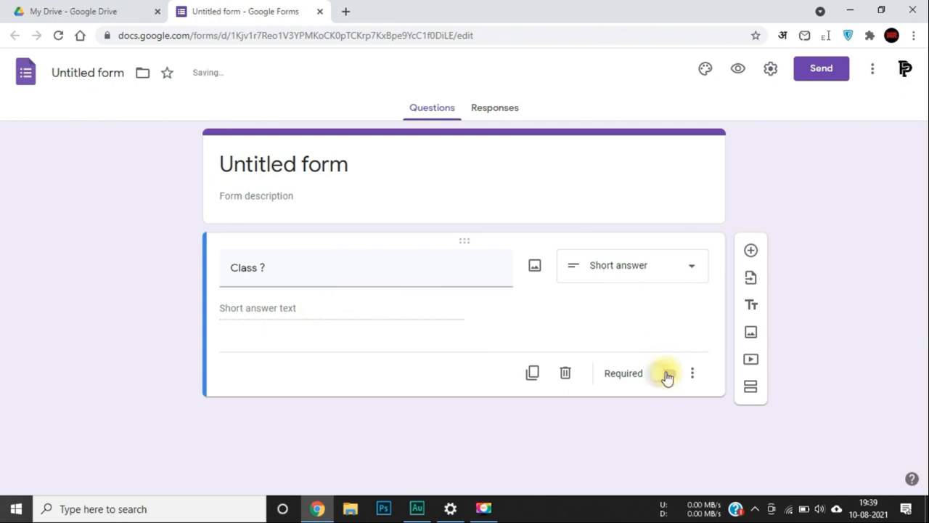
click(666, 375)
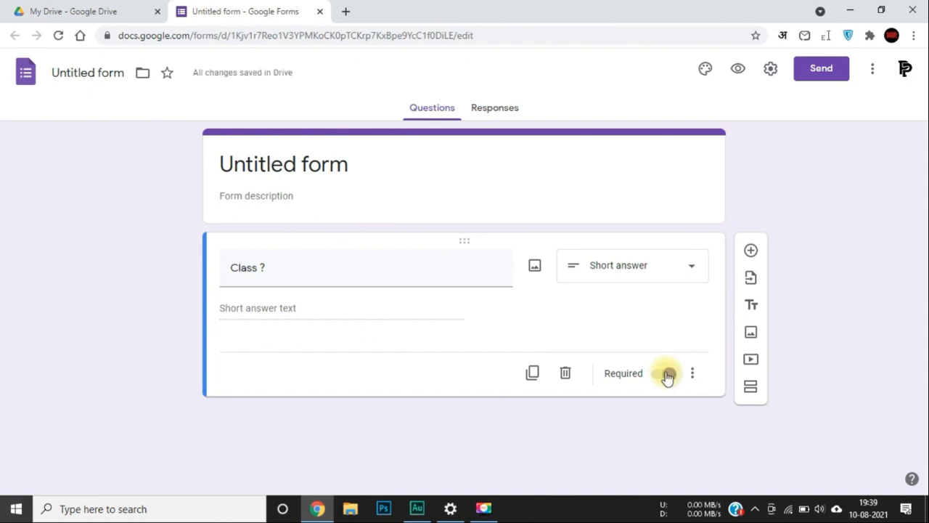
click(666, 375)
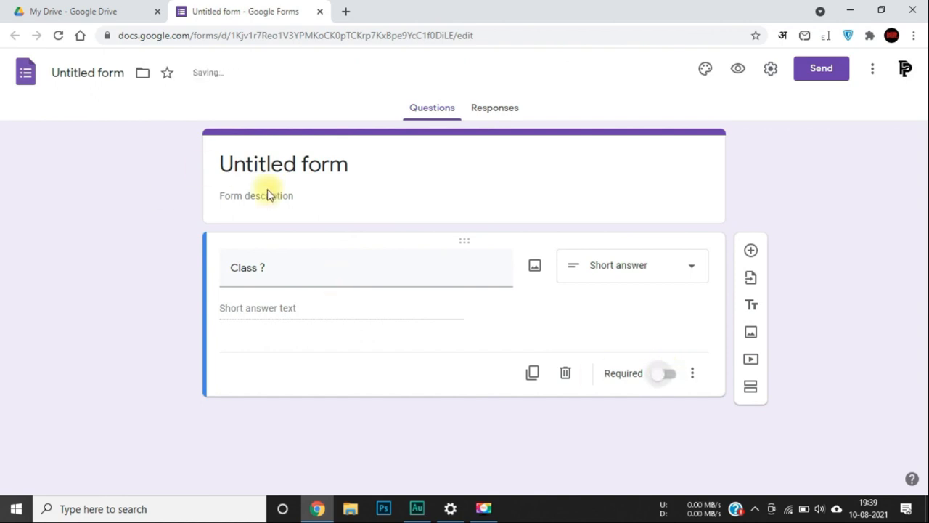
Rename the form title to 'Sample 5'.
triple_click(296, 172)
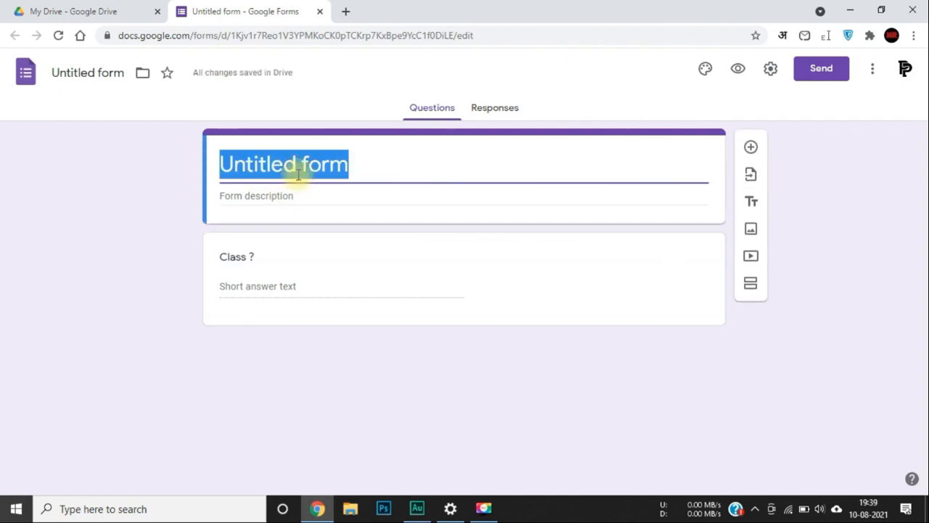
text(Sample 4)
key(BackSpace)
text(5)
click(270, 193)
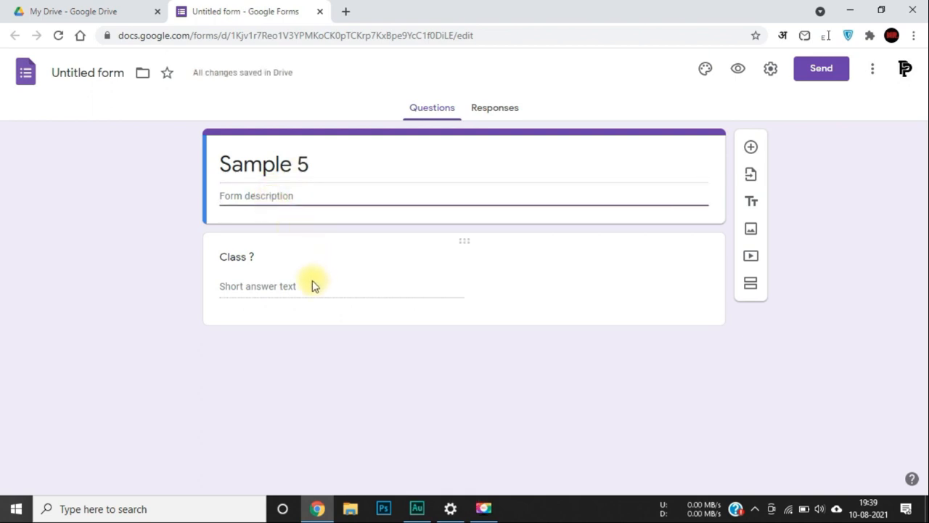
Add questions 'Age', 'School' and 'Full Name' after Class ?
click(225, 254)
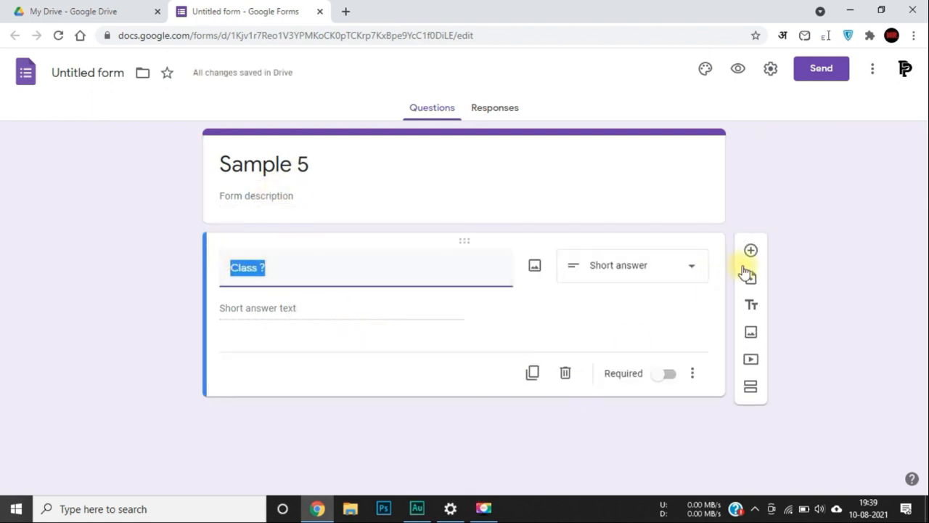
click(751, 251)
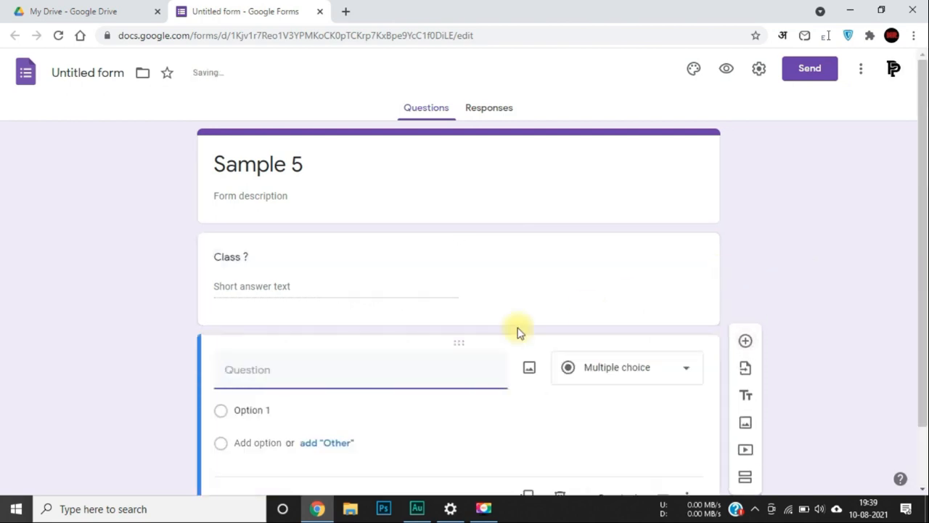
text(Age)
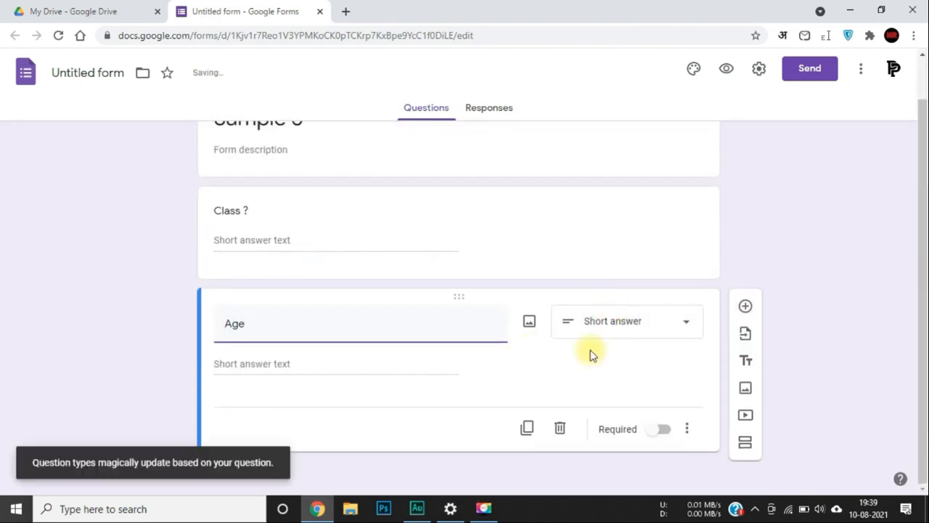
click(746, 307)
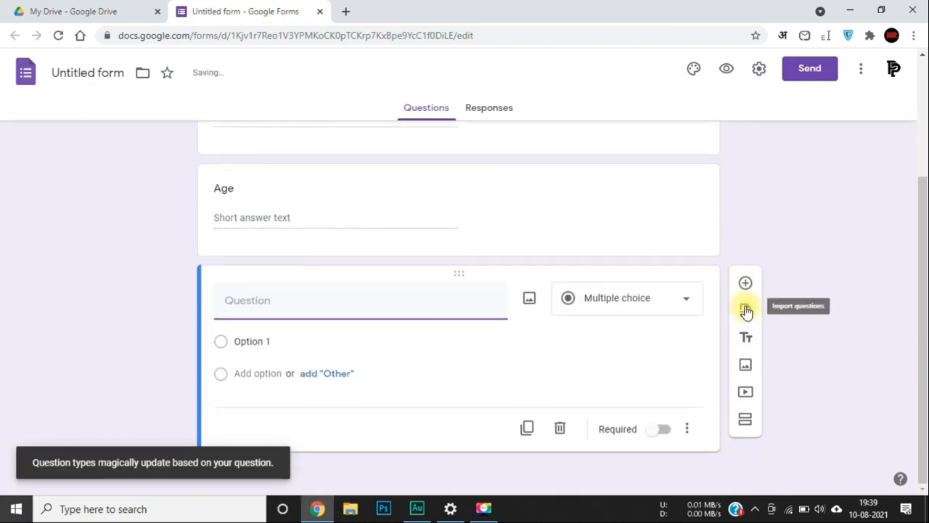
text(School)
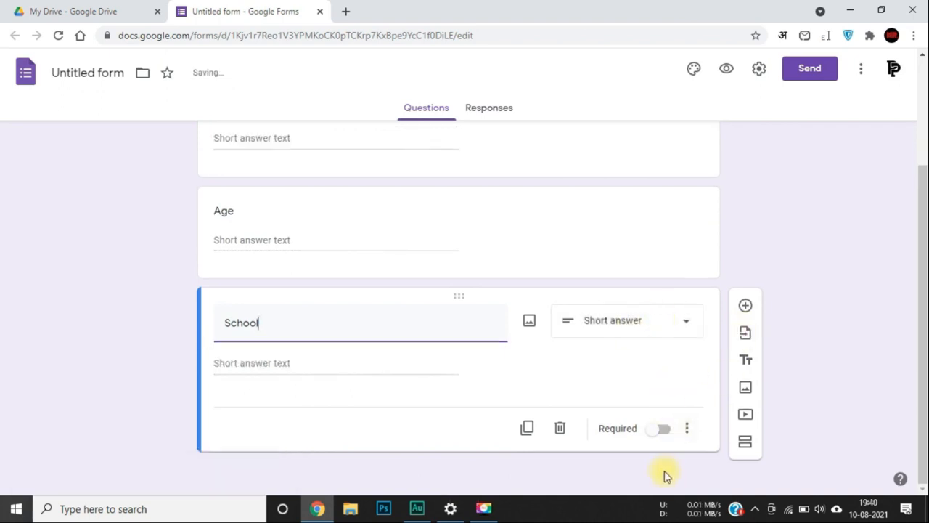
click(745, 304)
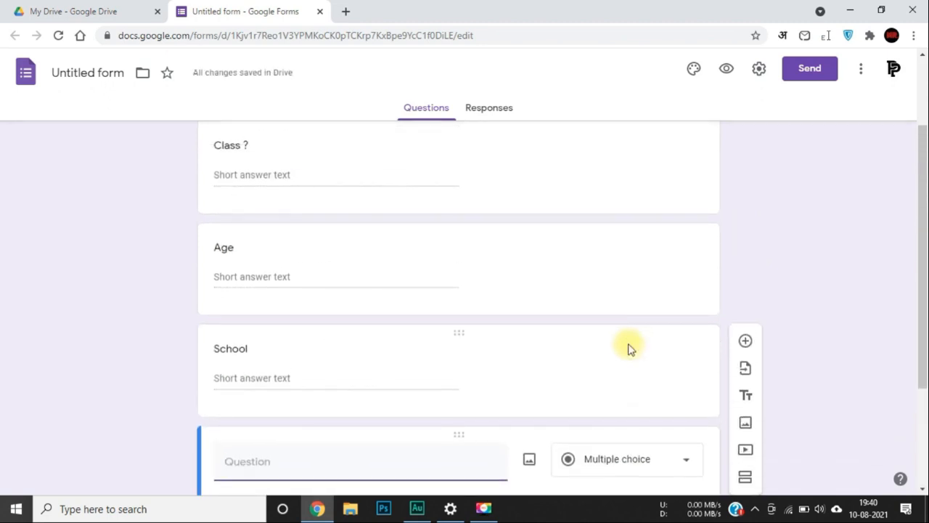
text(Name)
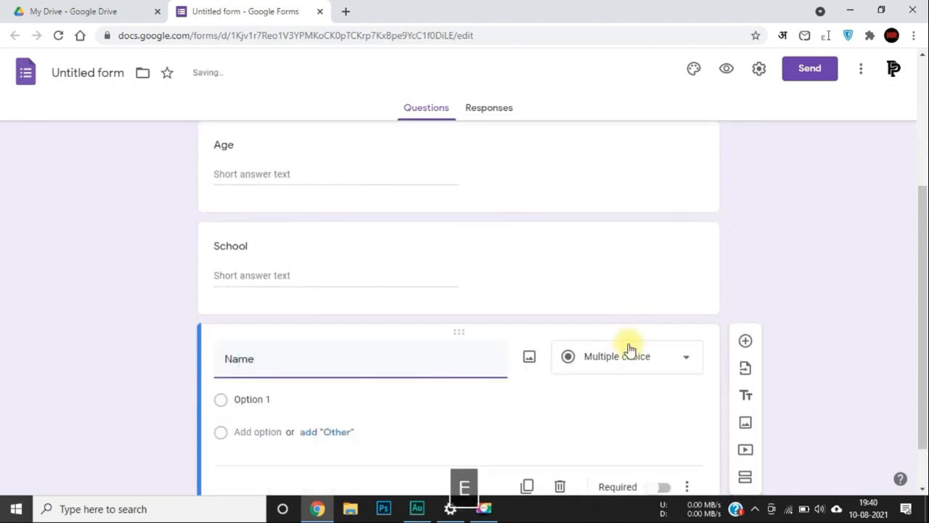
key(Home)
text(Full)
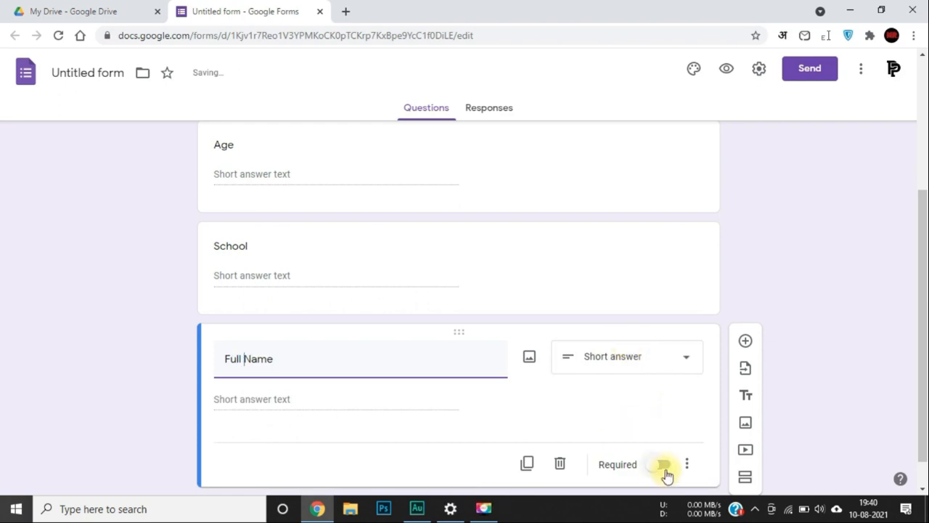
Make the Full Name and School questions required.
click(663, 469)
scroll(618, 354, up, 1)
click(605, 342)
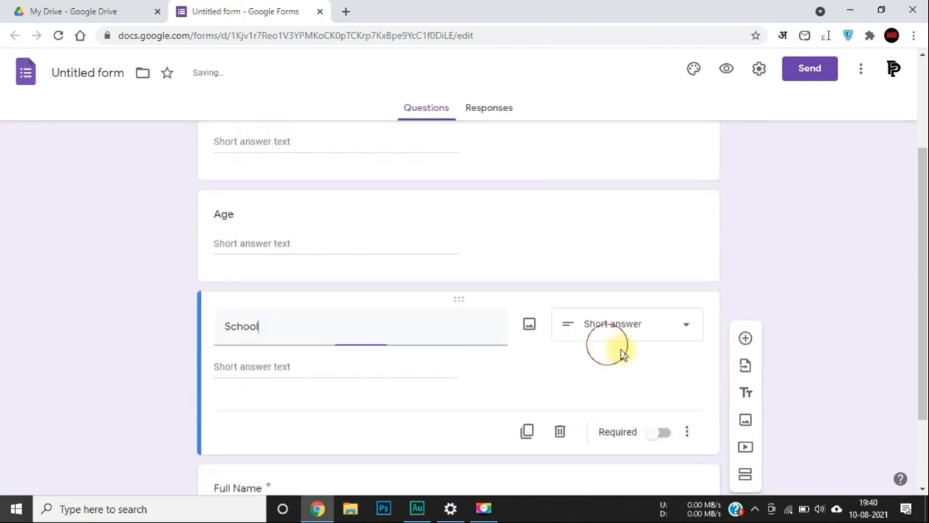
click(662, 433)
scroll(574, 410, down, 2)
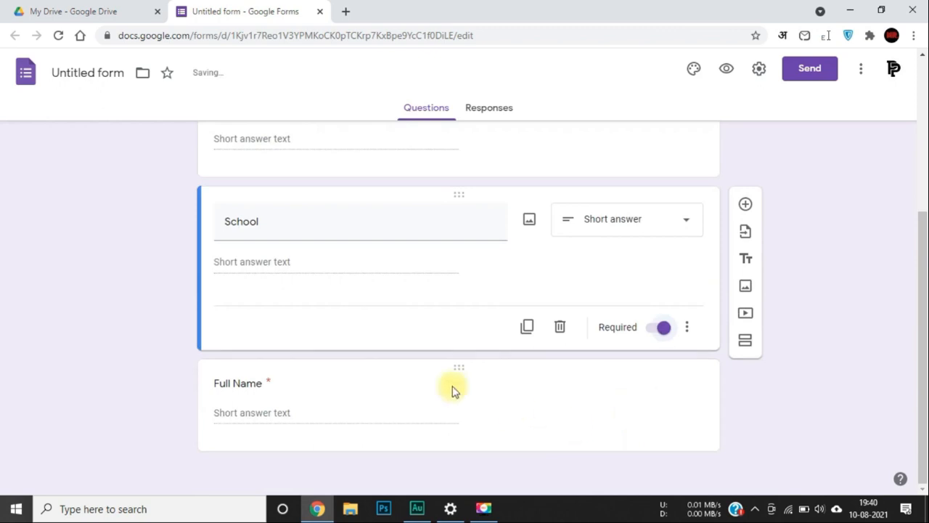
click(207, 394)
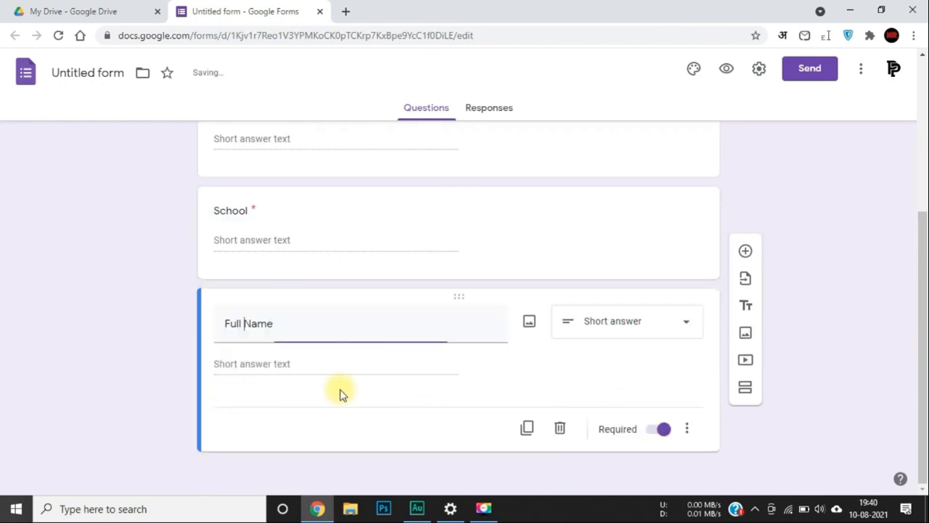
click(259, 202)
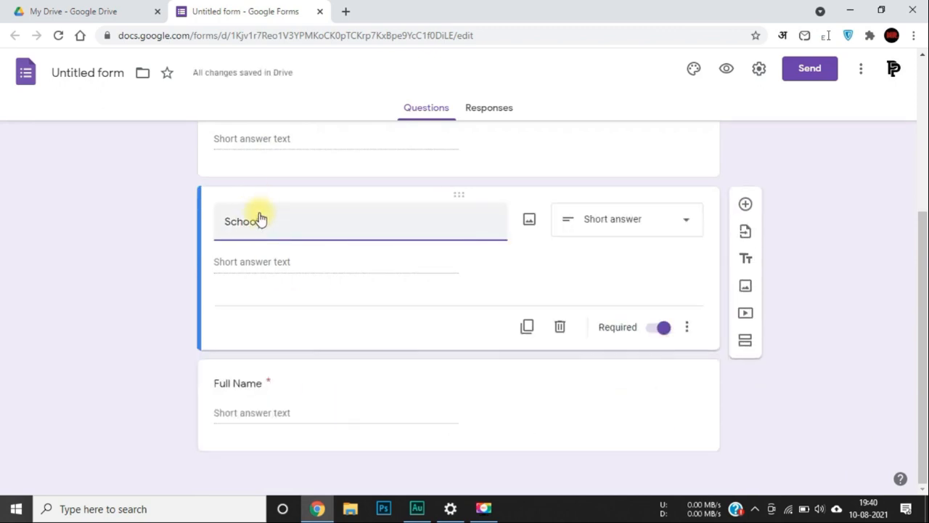
click(272, 382)
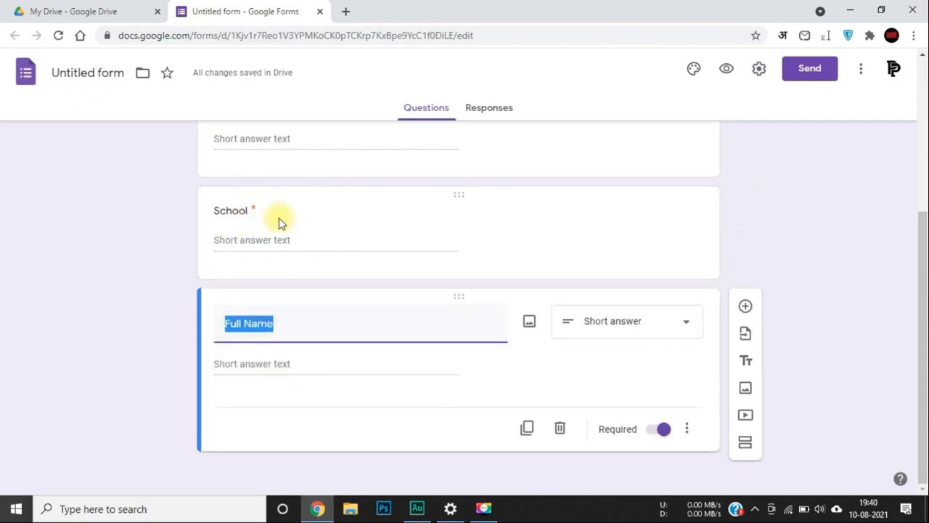
Glance at the Responses tab, then return to the Questions view.
scroll(280, 222, up, 2)
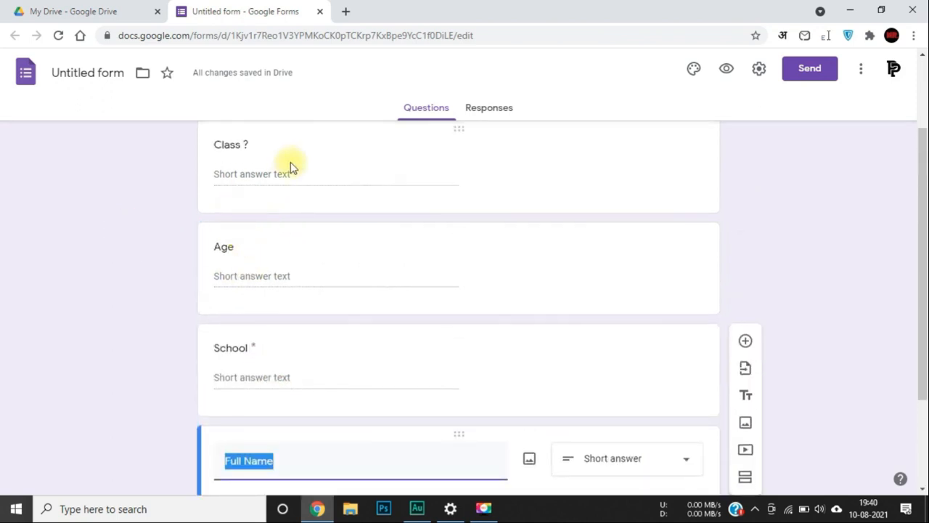
scroll(489, 392, down, 2)
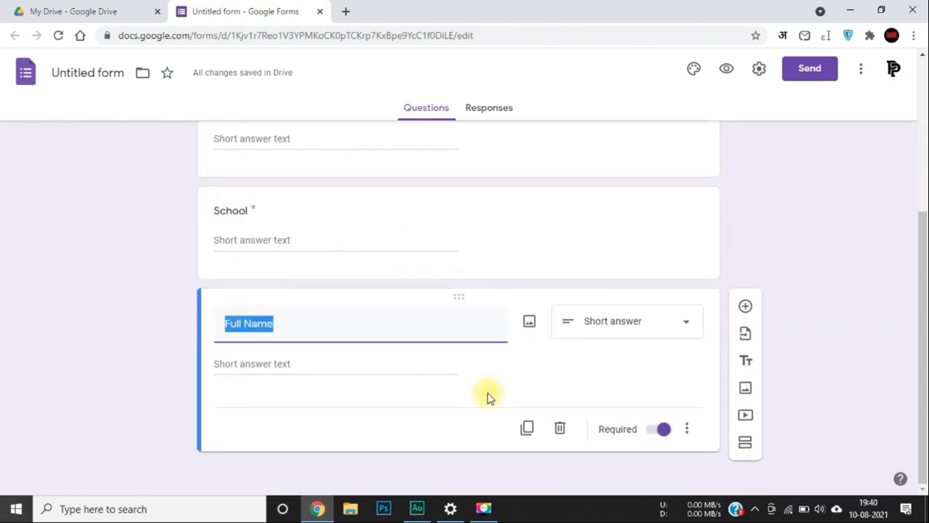
scroll(488, 397, up, 3)
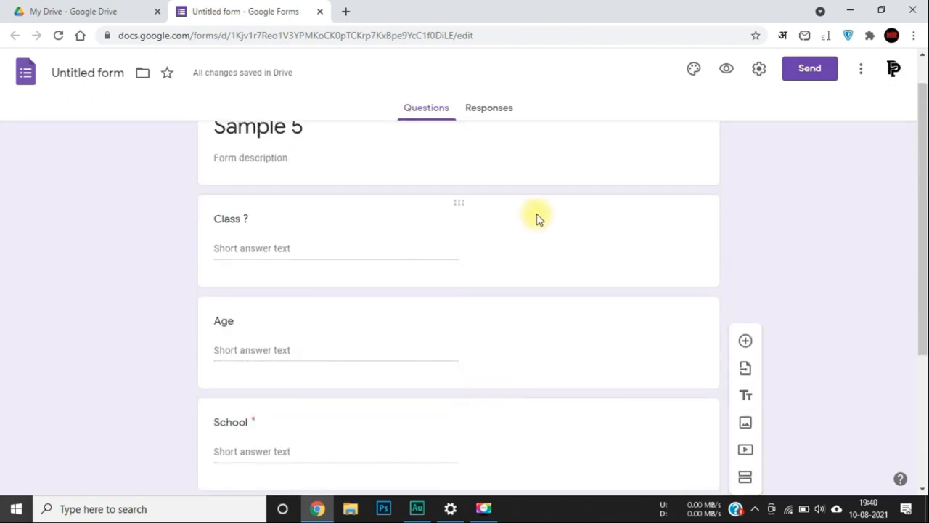
scroll(535, 216, up, 1)
scroll(701, 473, down, 4)
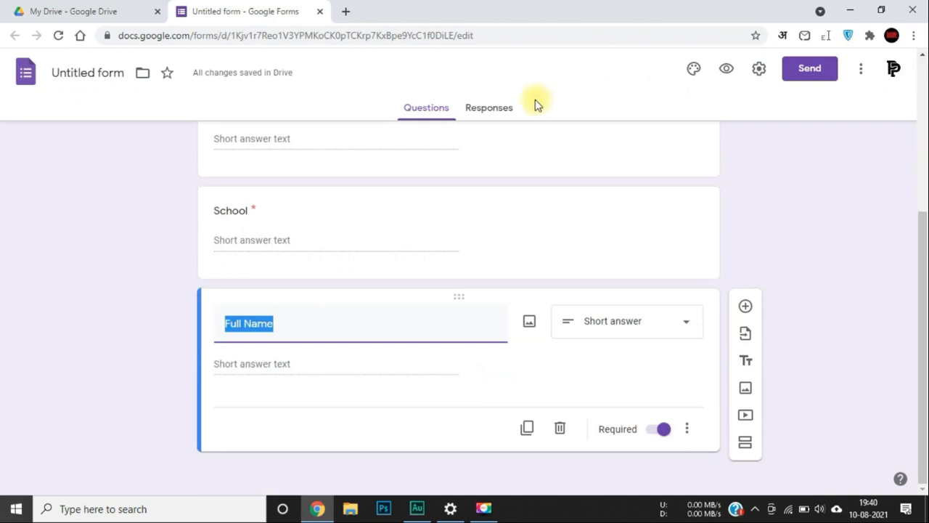
click(498, 109)
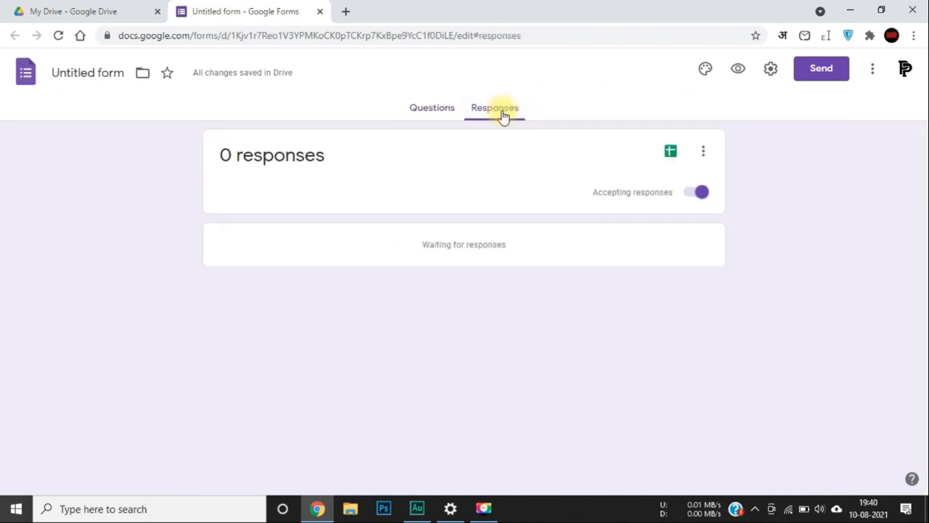
click(437, 108)
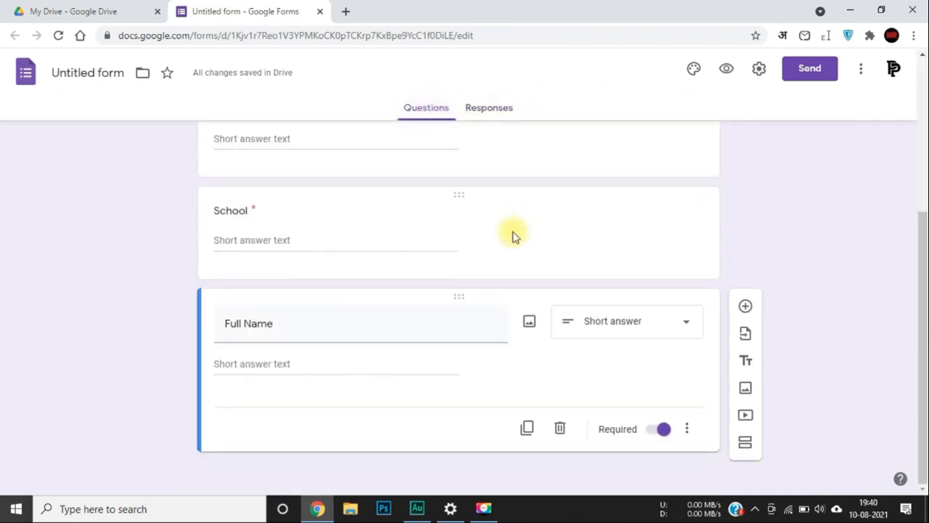
scroll(512, 236, up, 4)
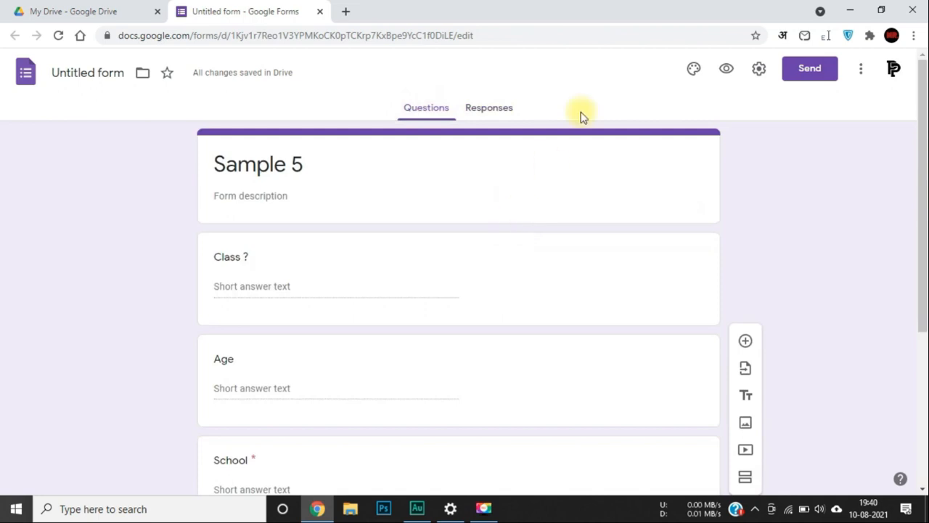
click(695, 75)
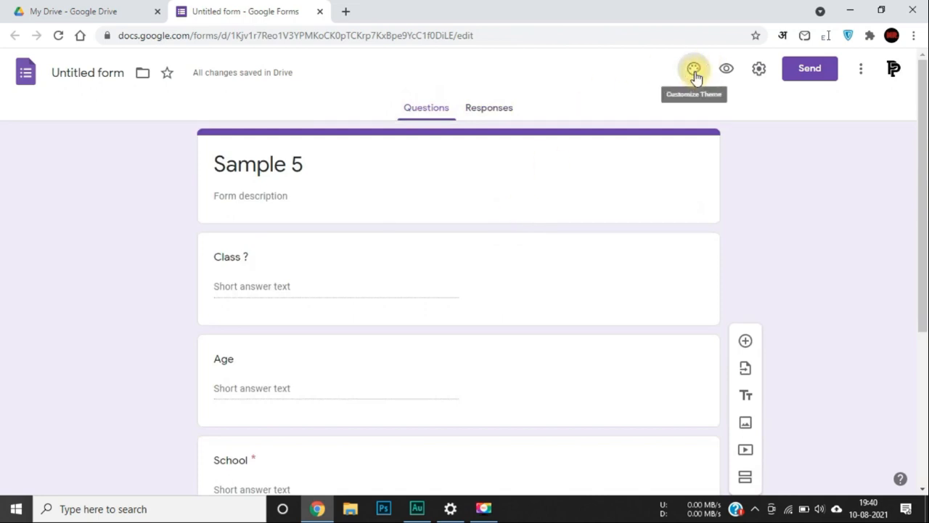
Try several theme colours and settle on green.
click(810, 309)
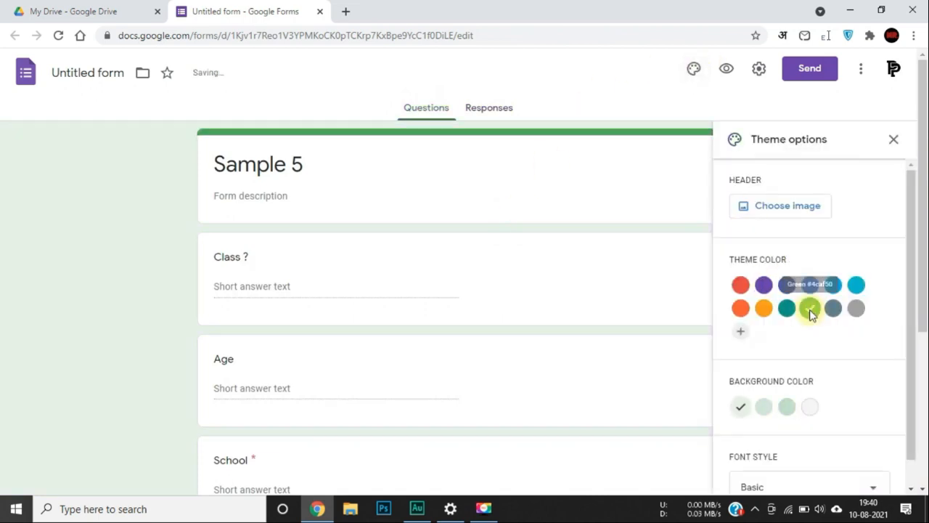
click(834, 291)
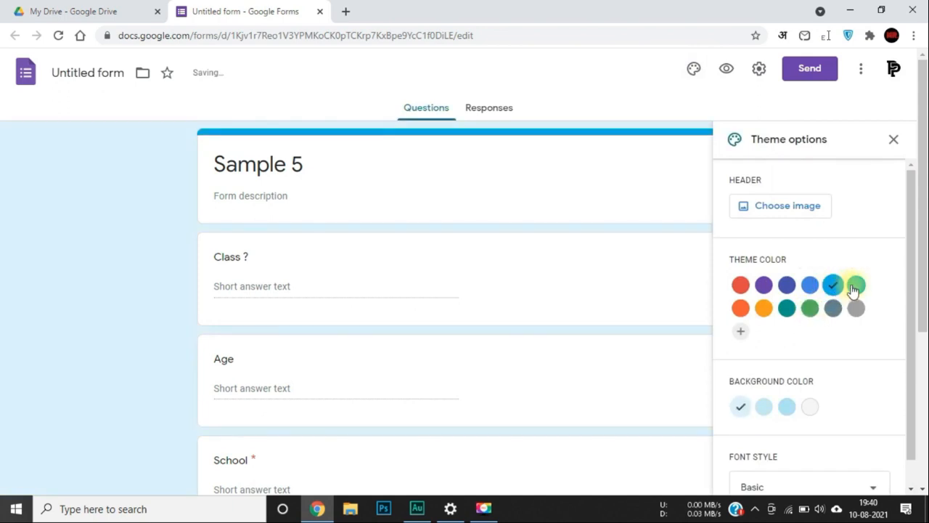
click(859, 290)
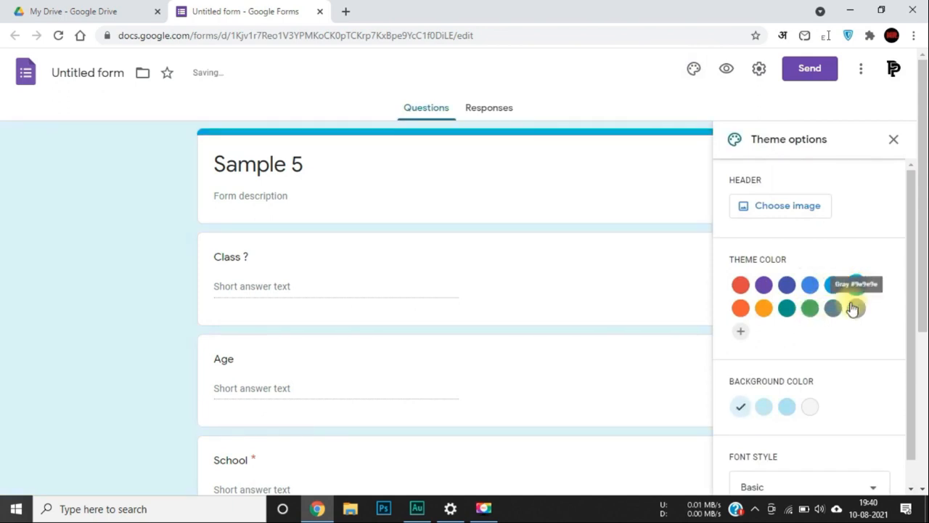
click(764, 308)
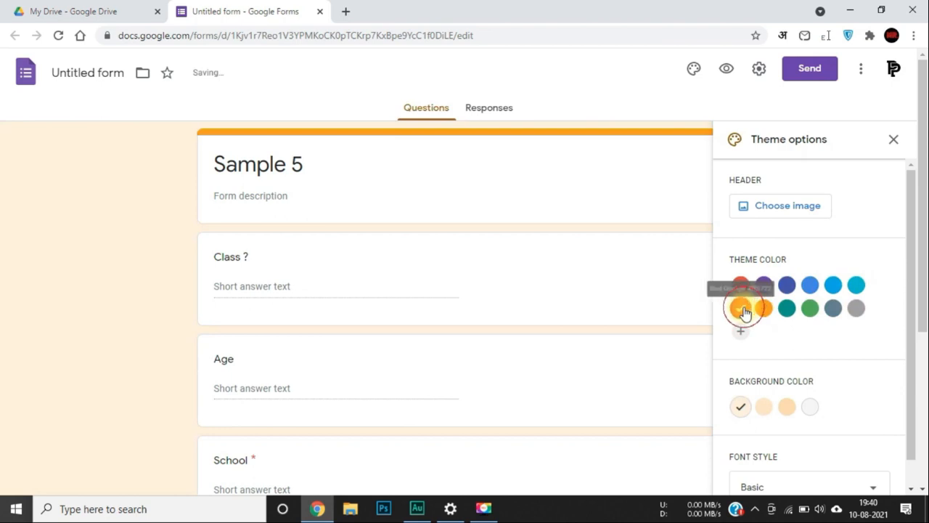
click(740, 308)
click(743, 285)
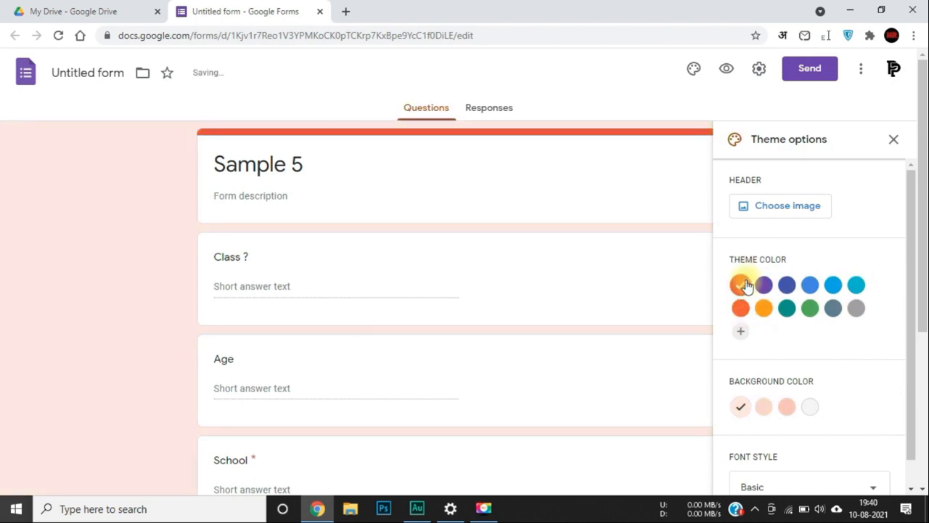
click(807, 314)
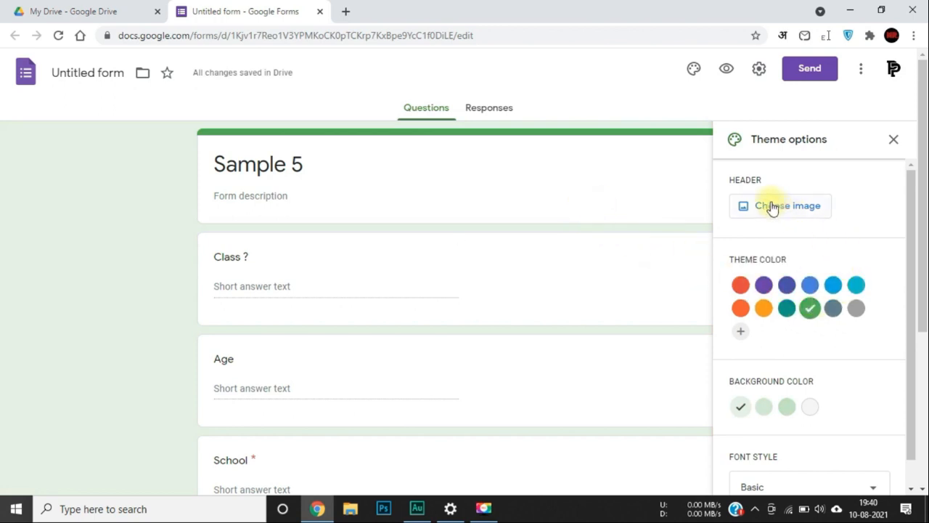
Set the font style to Playful and the background to the lightest green.
scroll(803, 331, down, 1)
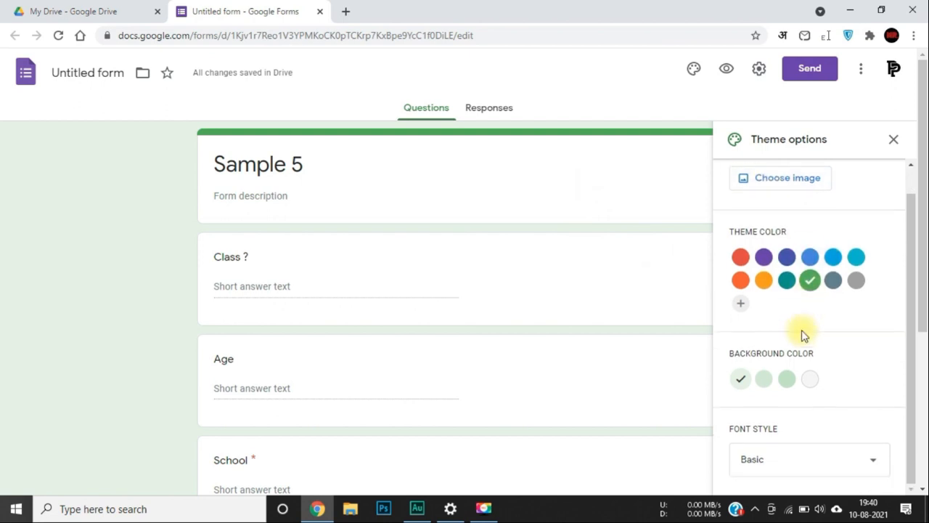
click(798, 455)
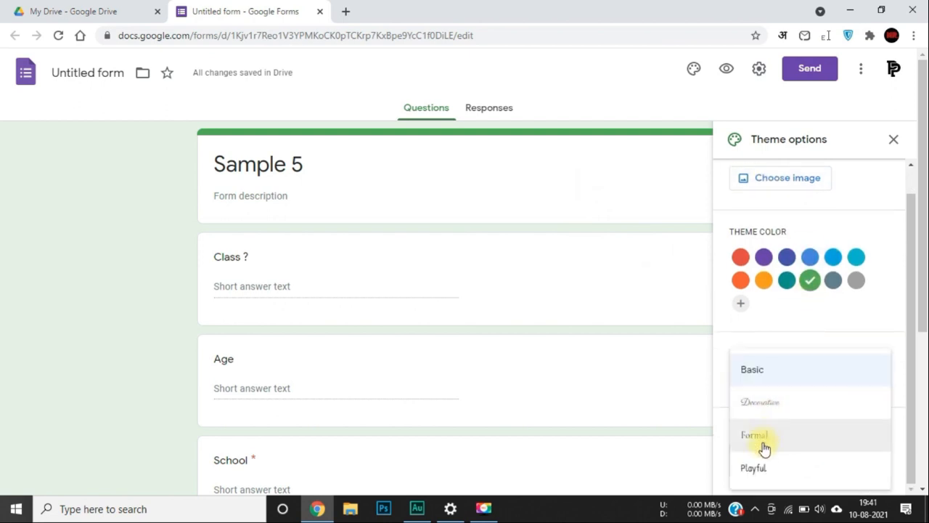
click(763, 467)
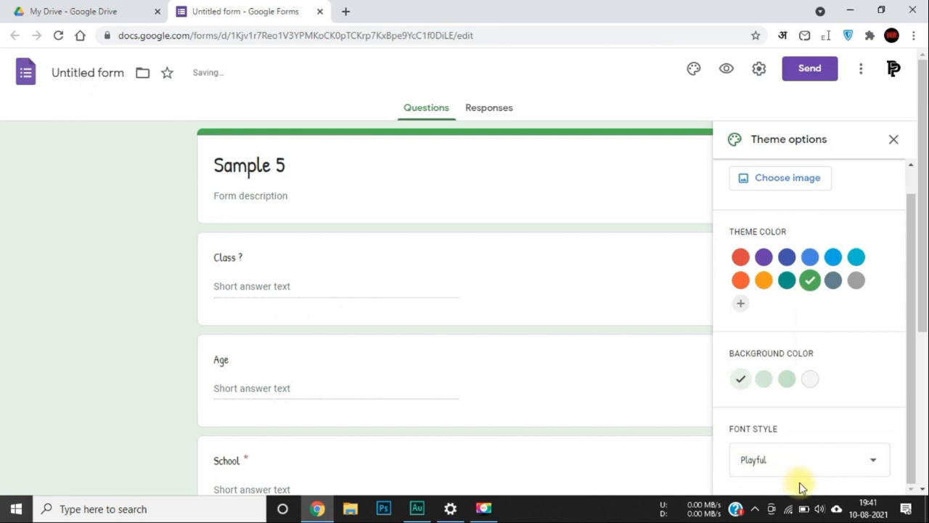
click(796, 379)
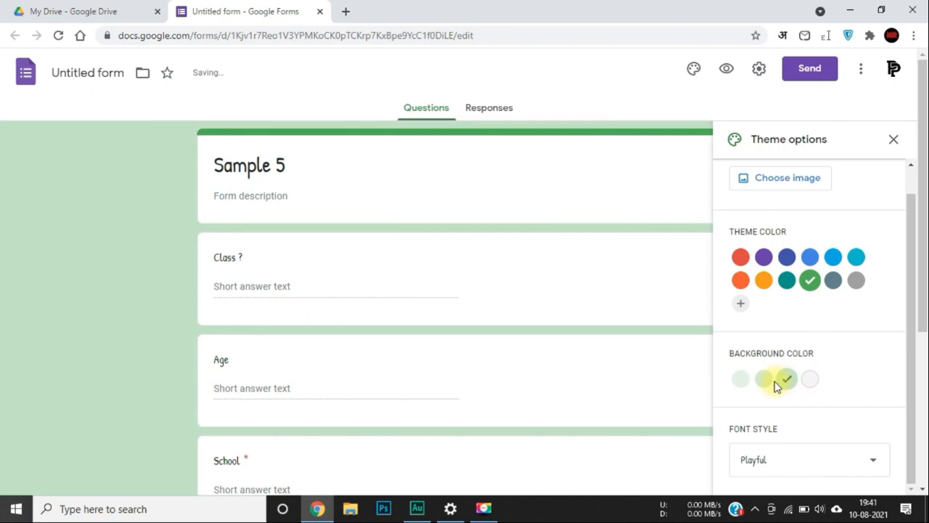
click(768, 383)
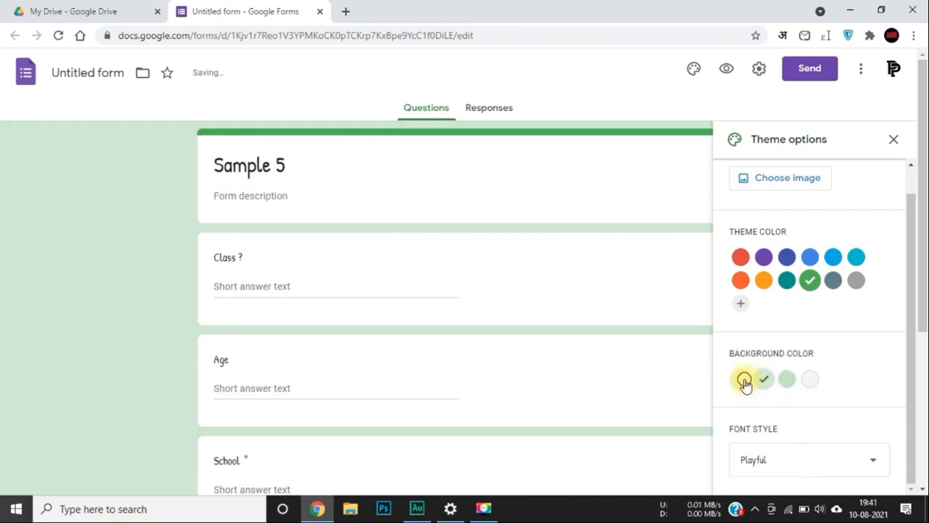
click(743, 383)
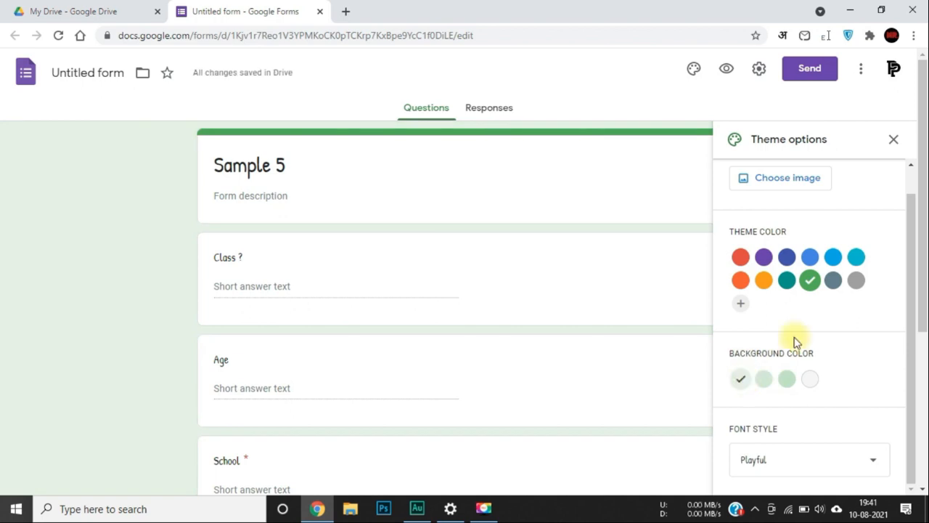
click(892, 141)
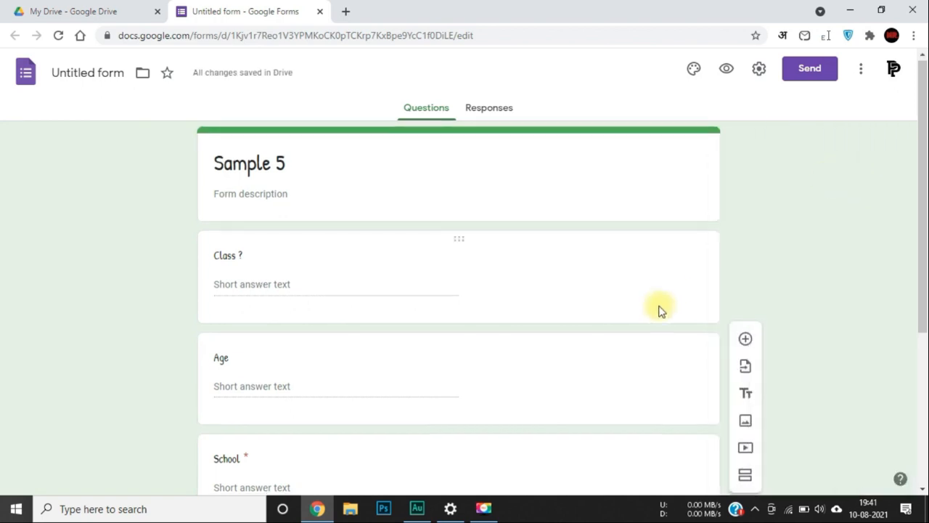
scroll(658, 310, down, 3)
scroll(658, 311, up, 3)
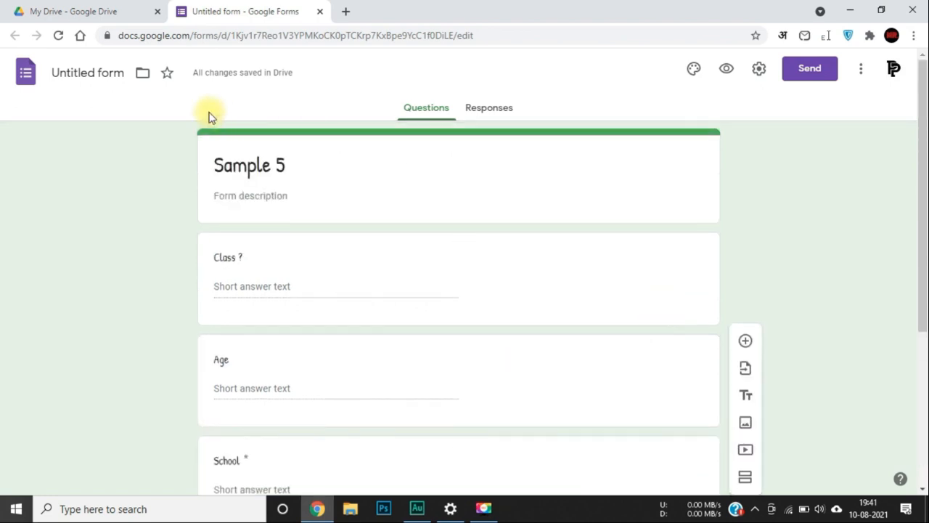
Name the form file 'Sample 5', try General settings toggles, and view Presentation settings.
click(74, 68)
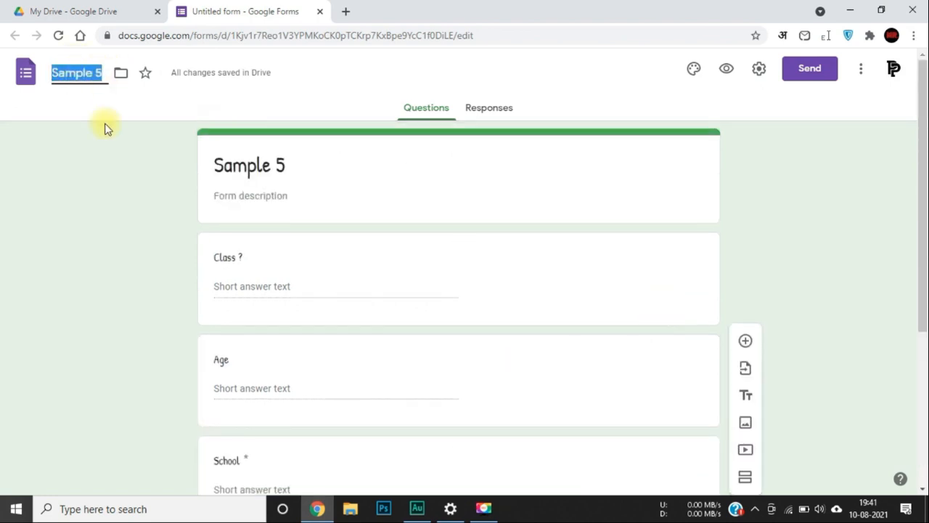
click(111, 147)
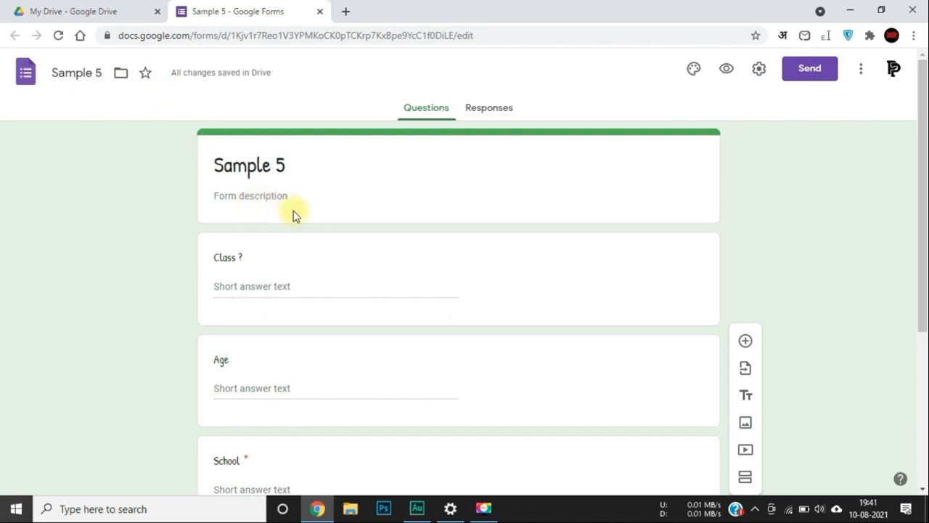
click(758, 71)
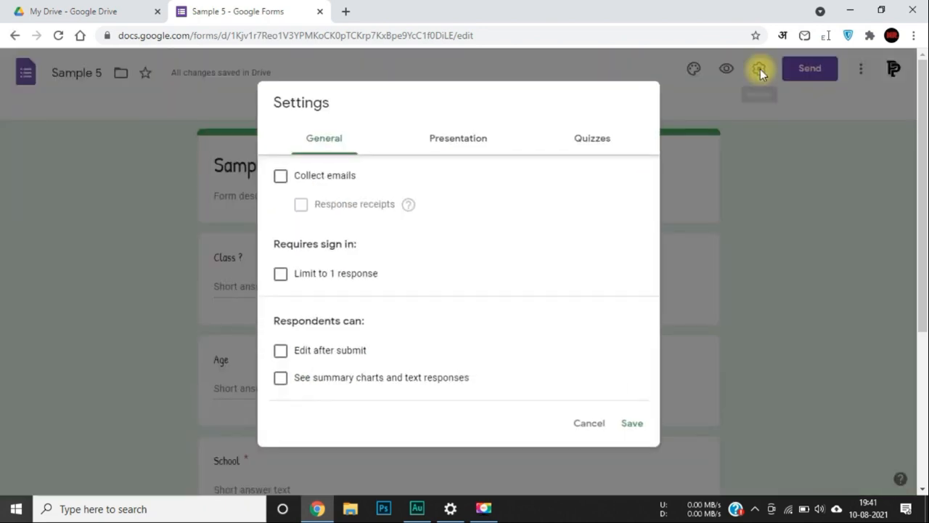
click(282, 178)
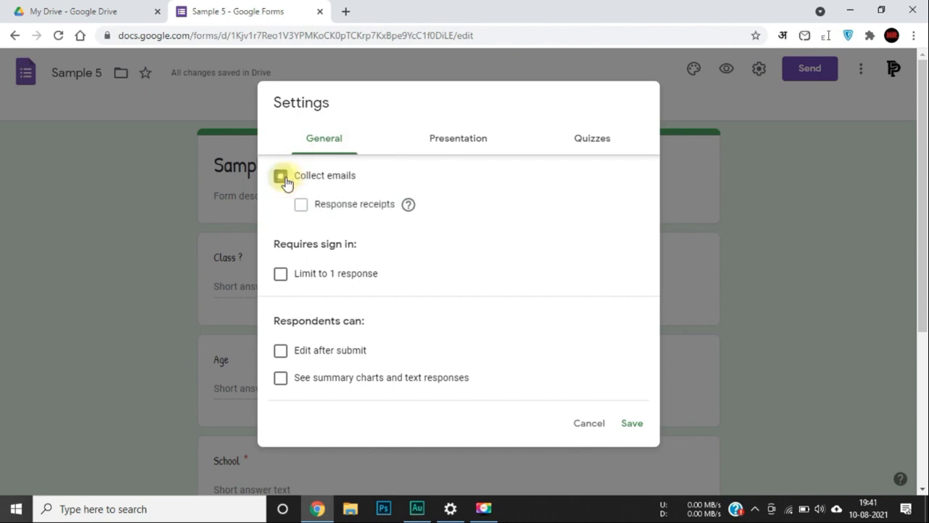
click(303, 203)
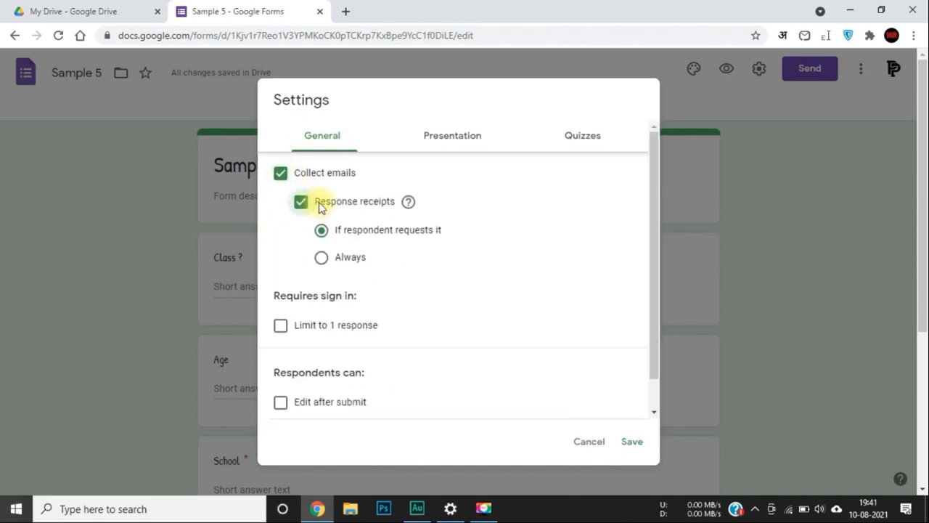
click(281, 175)
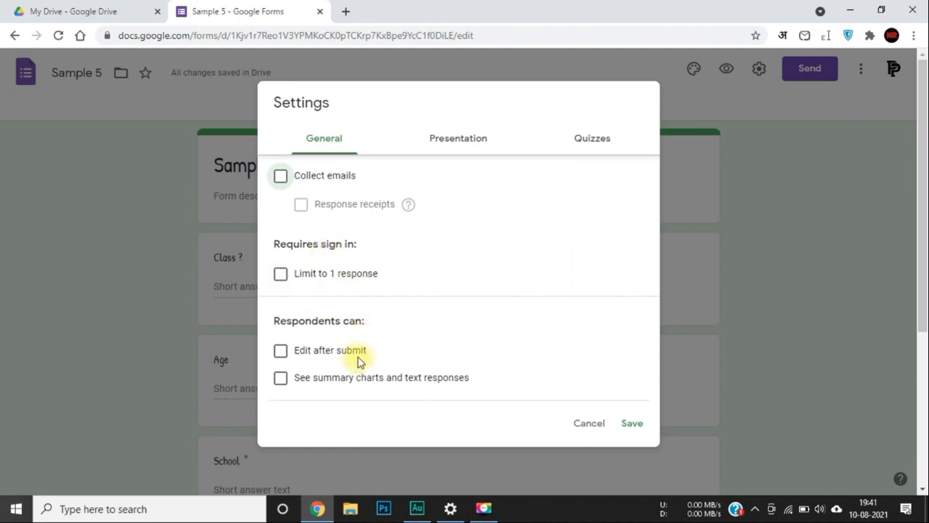
click(279, 351)
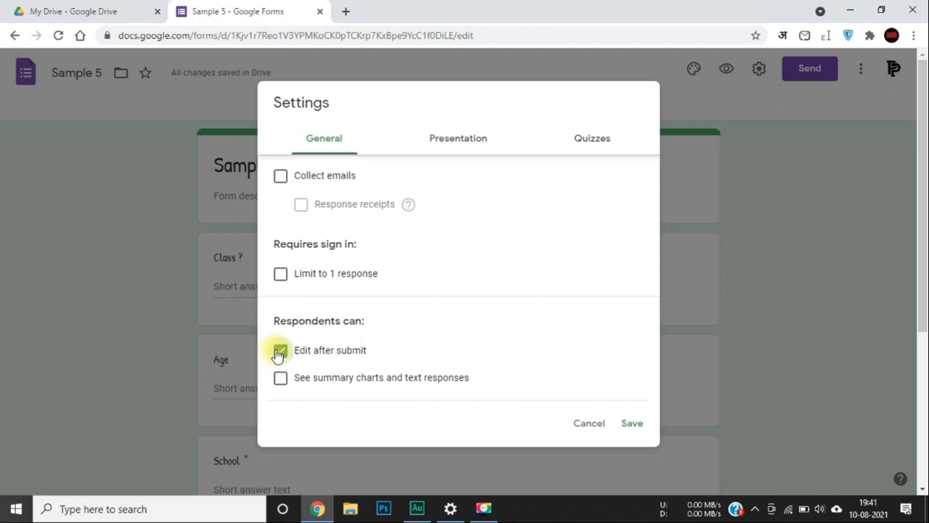
click(280, 351)
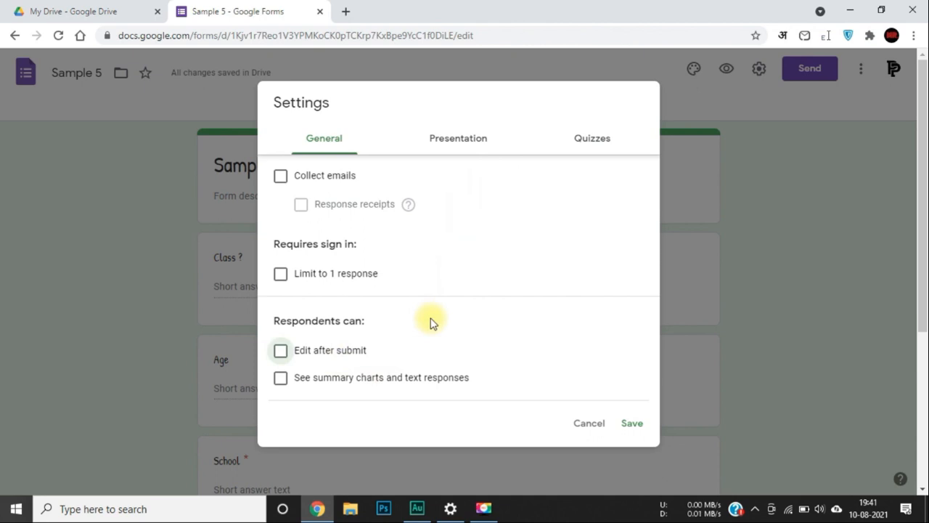
click(453, 139)
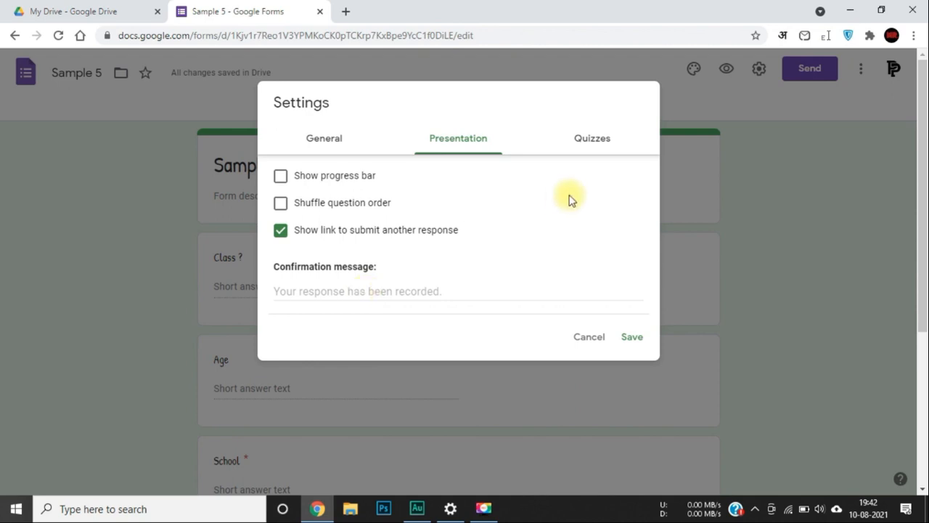
Switch Make this a quiz on and back off, then save the settings.
click(593, 139)
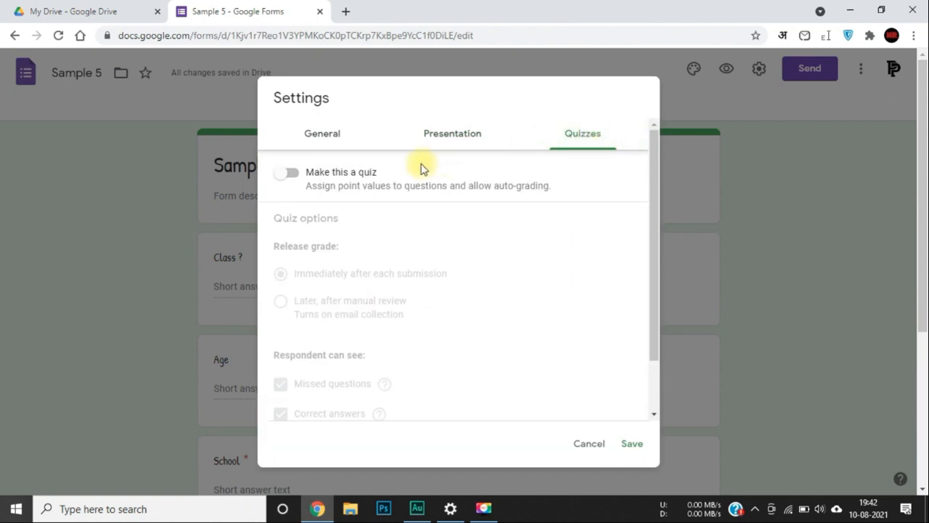
click(299, 172)
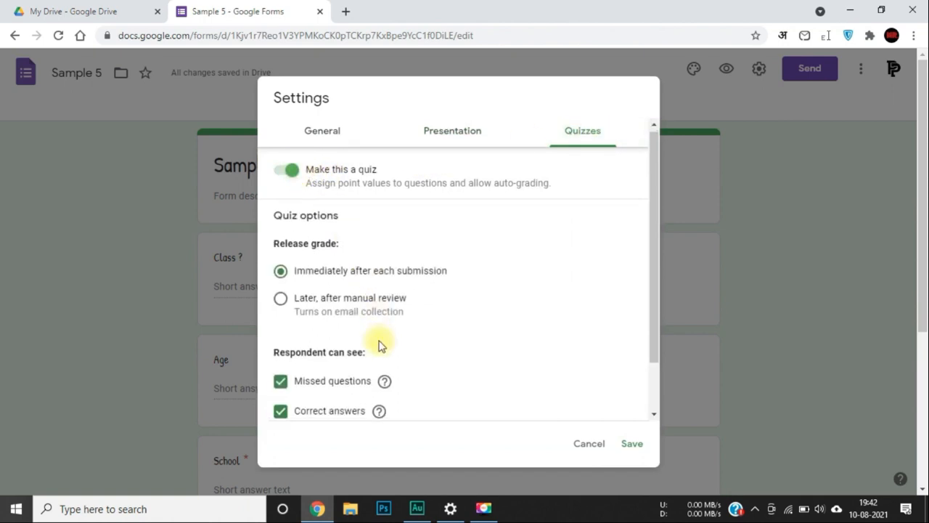
scroll(379, 345, down, 1)
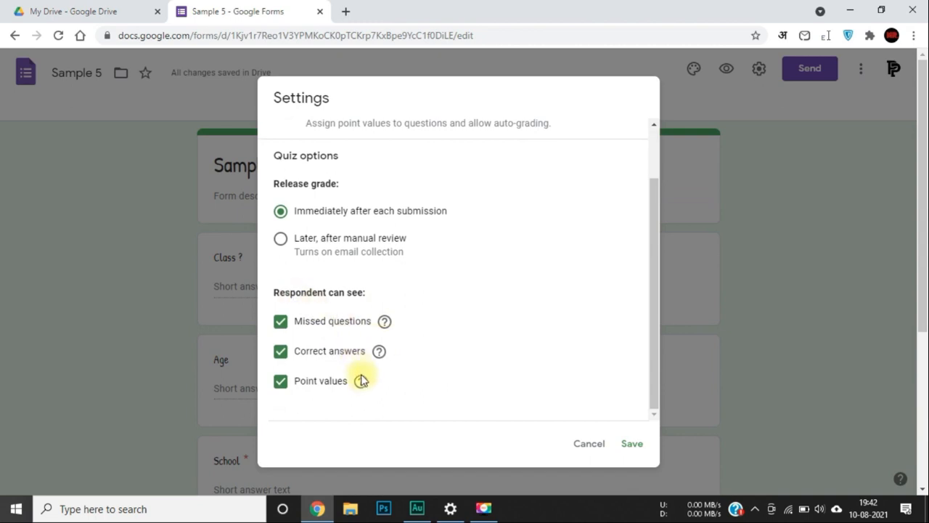
scroll(354, 338, down, 1)
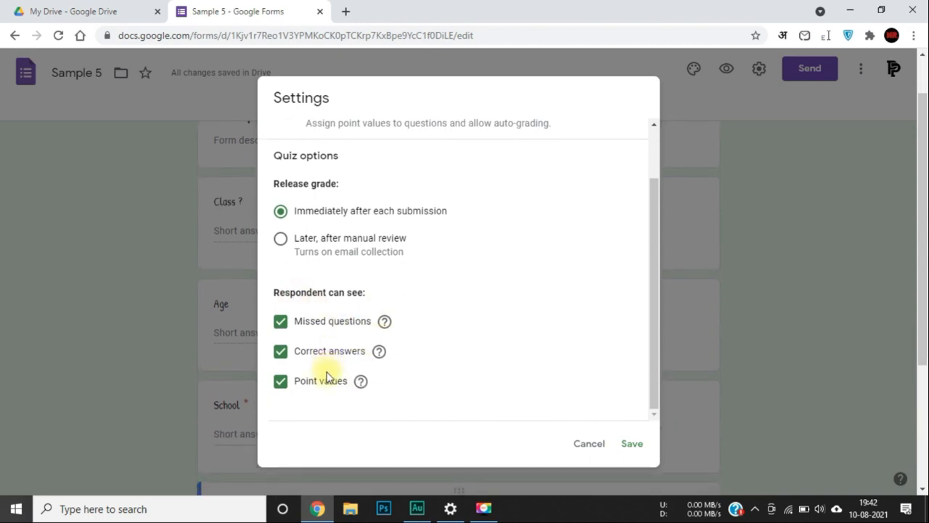
scroll(344, 386, up, 2)
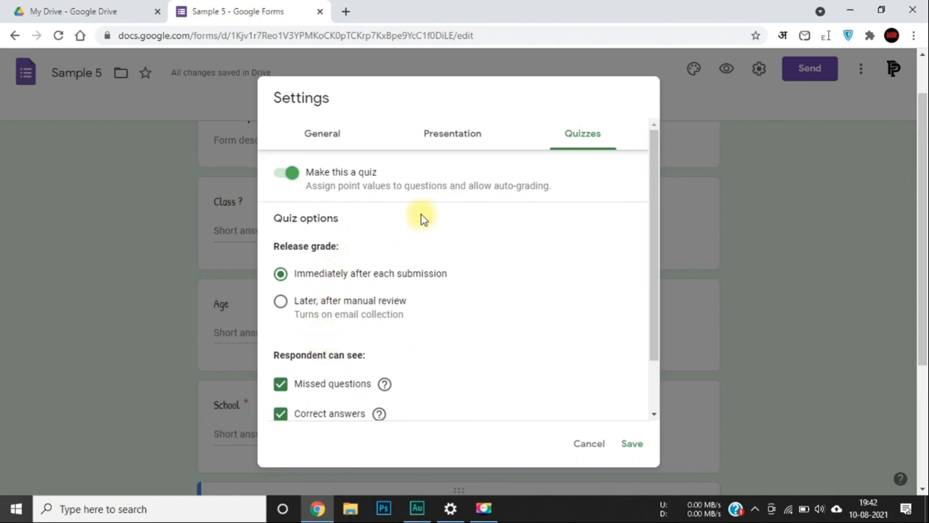
click(296, 172)
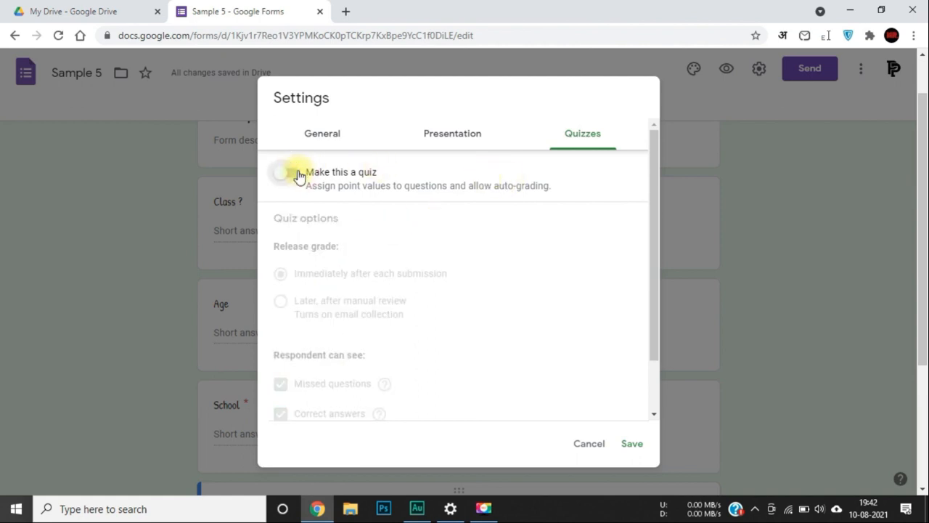
click(633, 443)
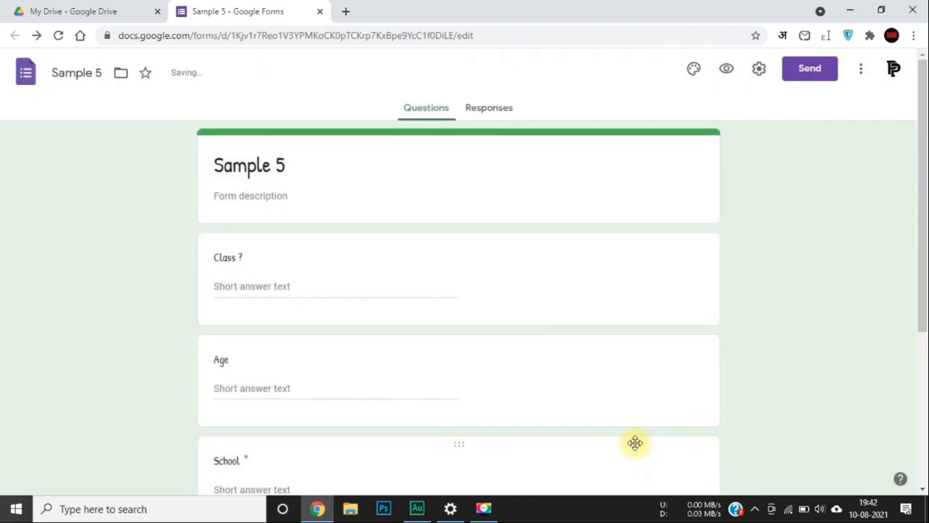
Add a second section after the Full Name question.
scroll(635, 443, down, 5)
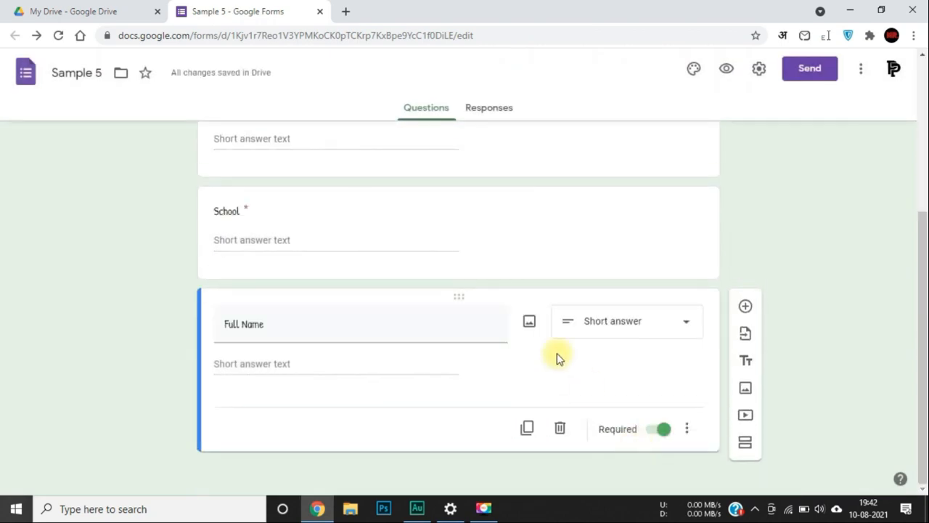
scroll(476, 181, up, 4)
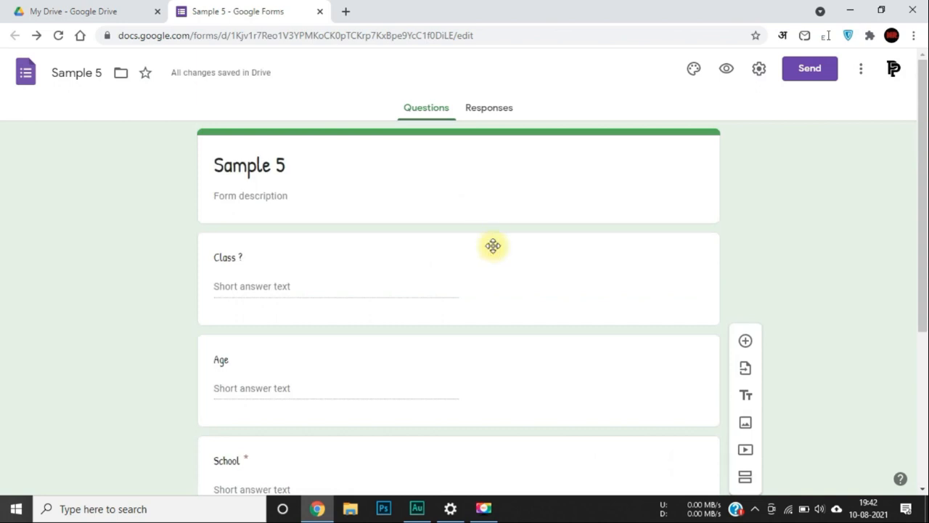
scroll(500, 276, down, 4)
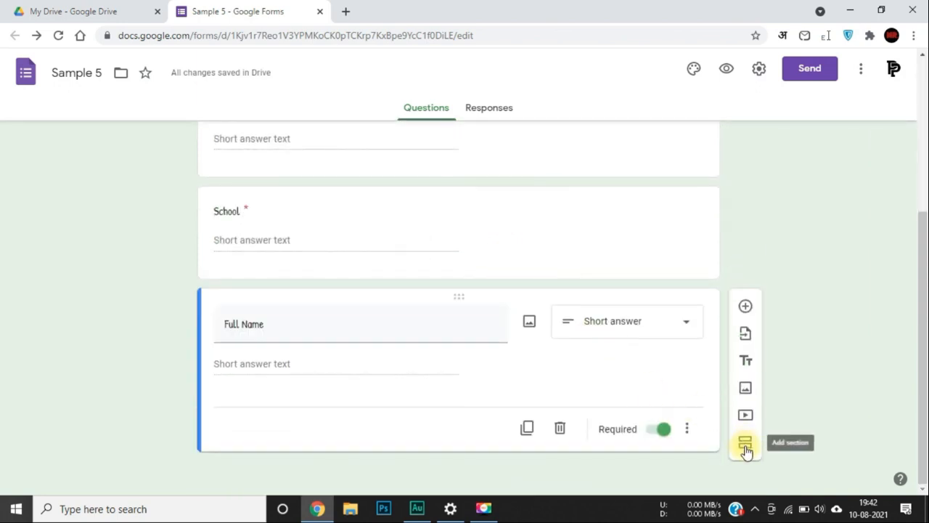
click(745, 442)
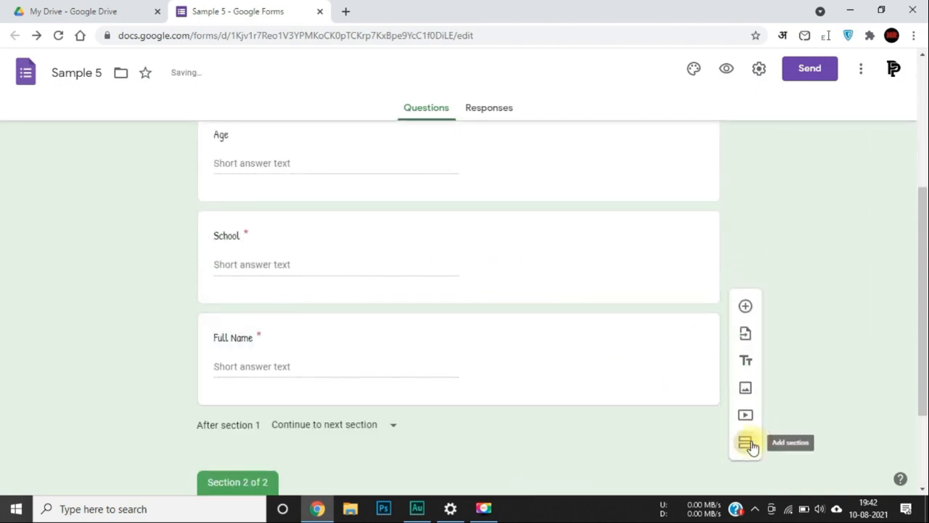
scroll(294, 453, down, 1)
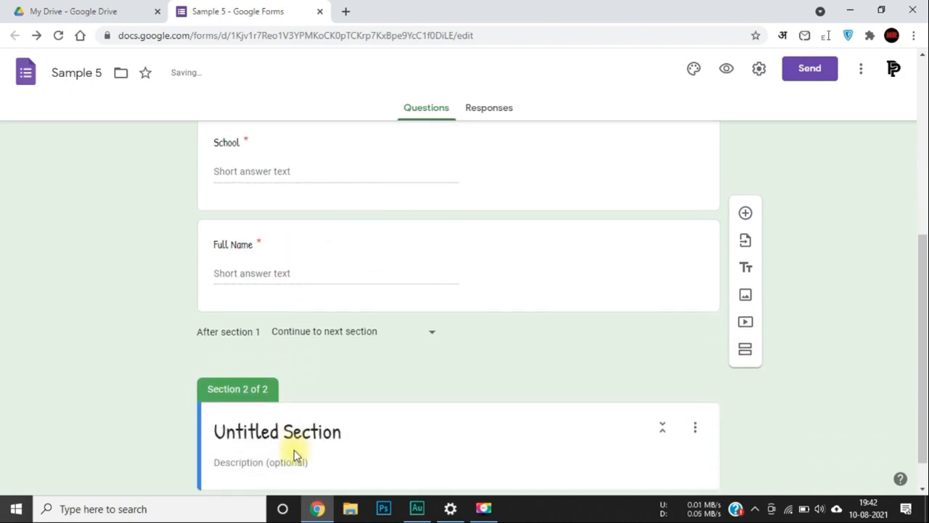
scroll(306, 288, up, 4)
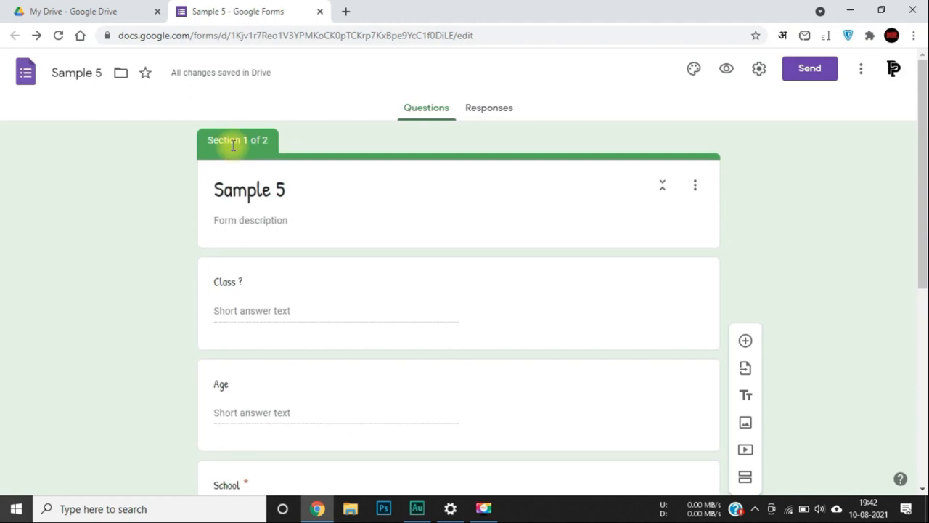
scroll(264, 259, down, 4)
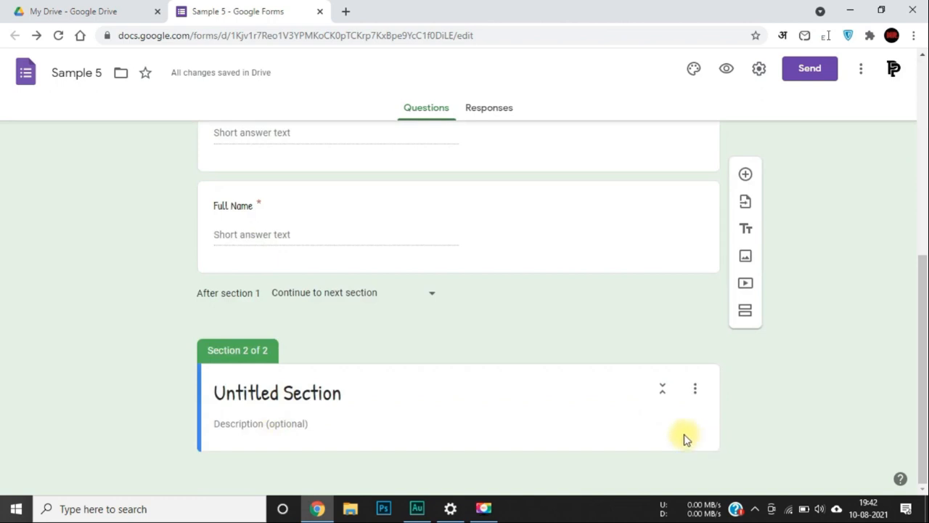
click(266, 390)
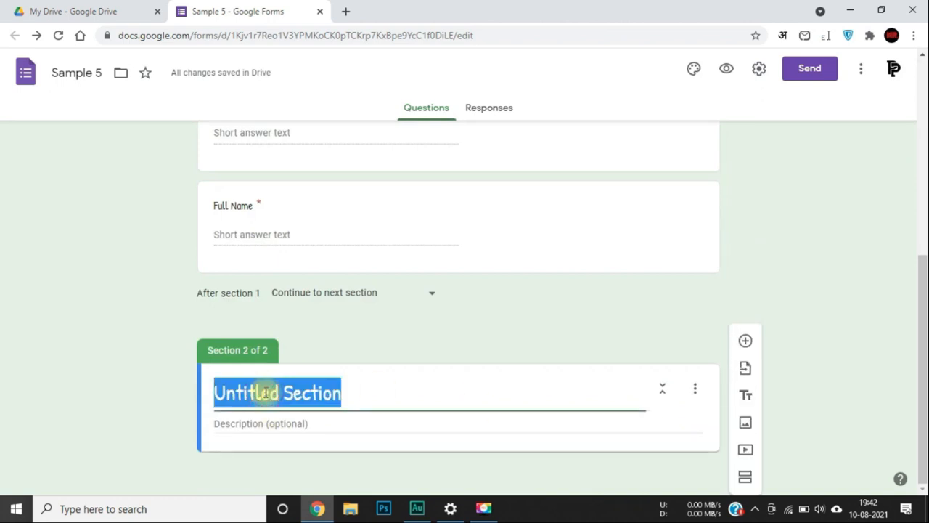
Add two blank multiple-choice questions to the new section.
click(751, 346)
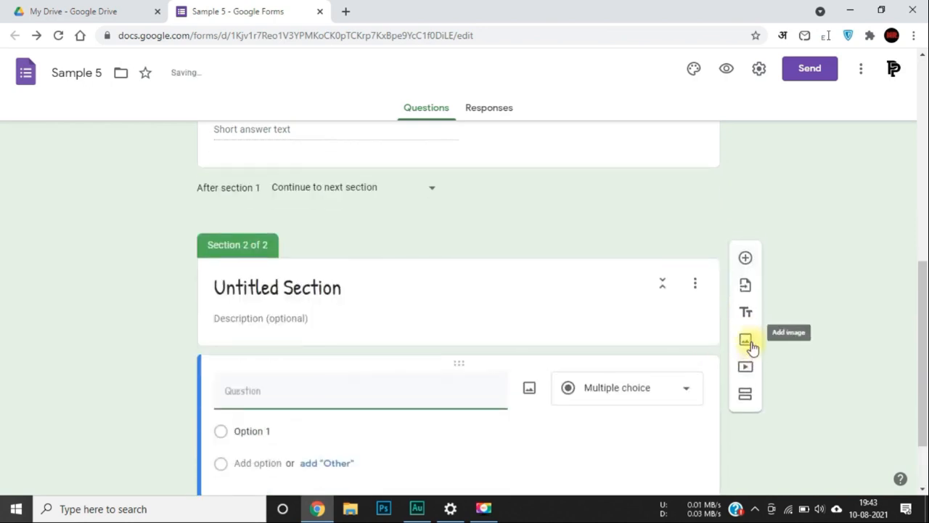
click(746, 346)
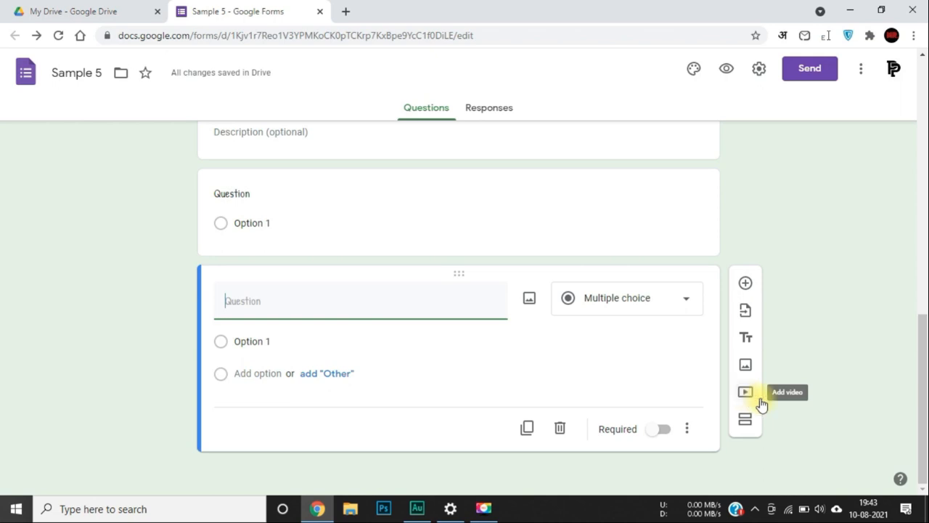
scroll(849, 386, up, 10)
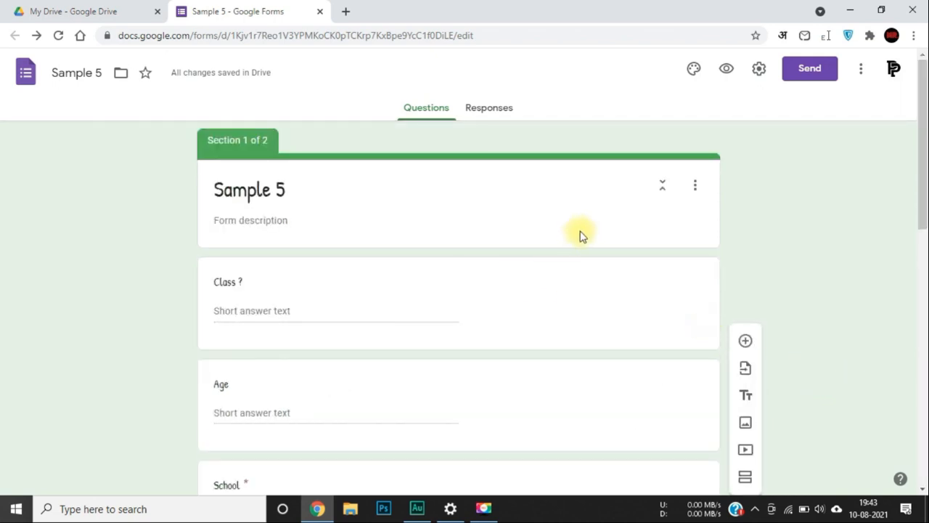
click(809, 73)
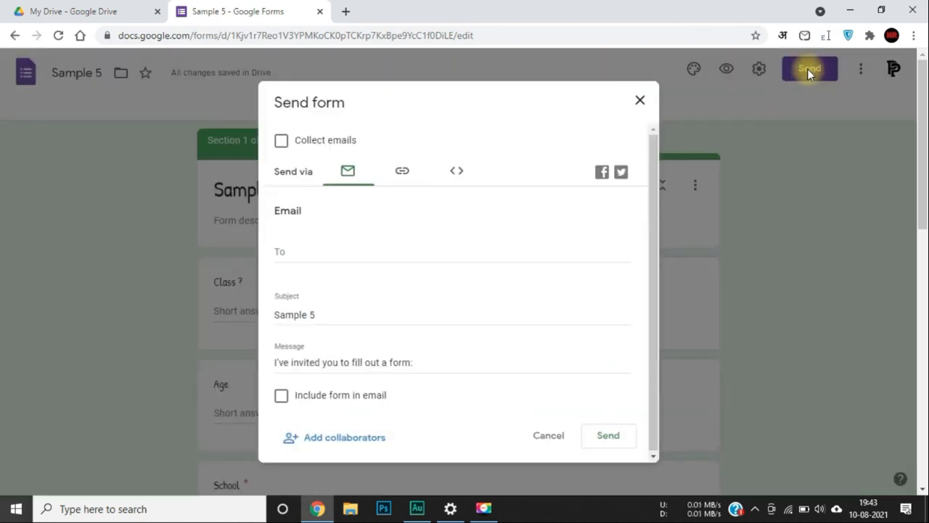
Copy the form's link, view the embed HTML, and cancel without sending.
click(298, 253)
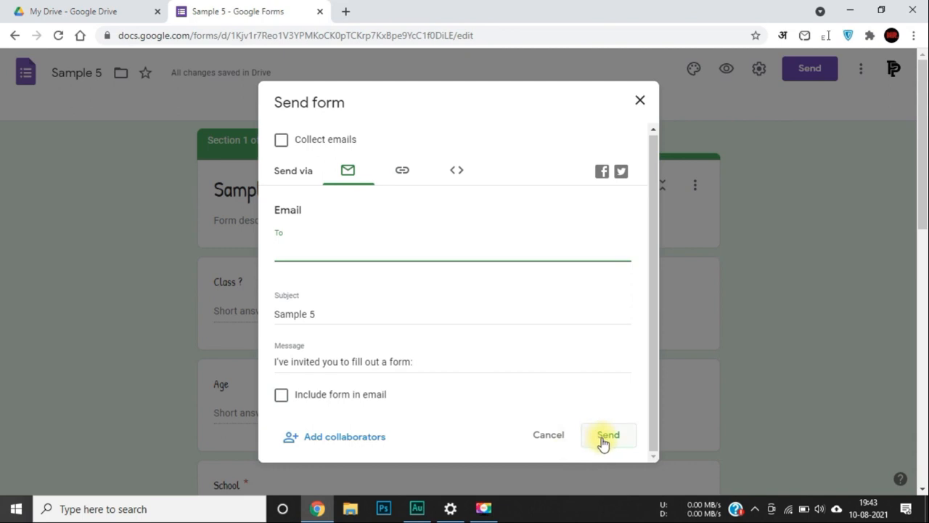
click(405, 173)
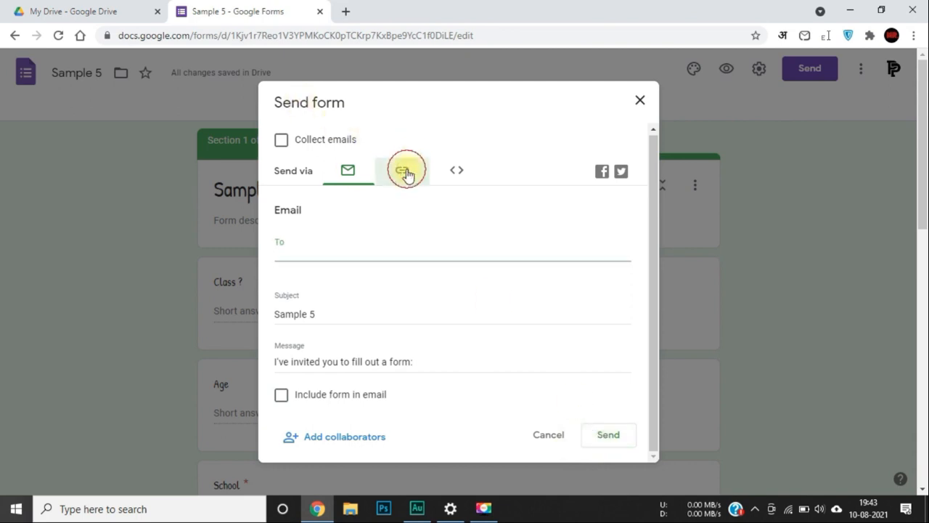
click(386, 232)
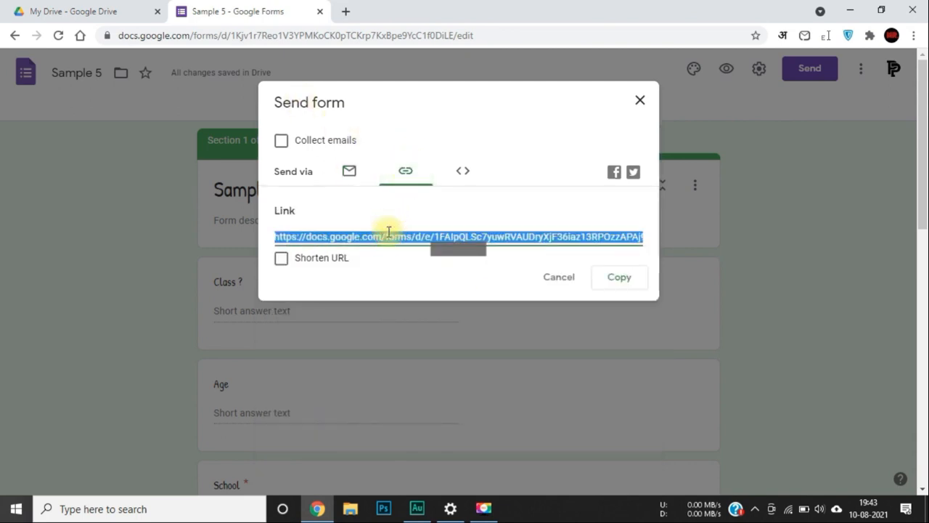
key(ctrl+c)
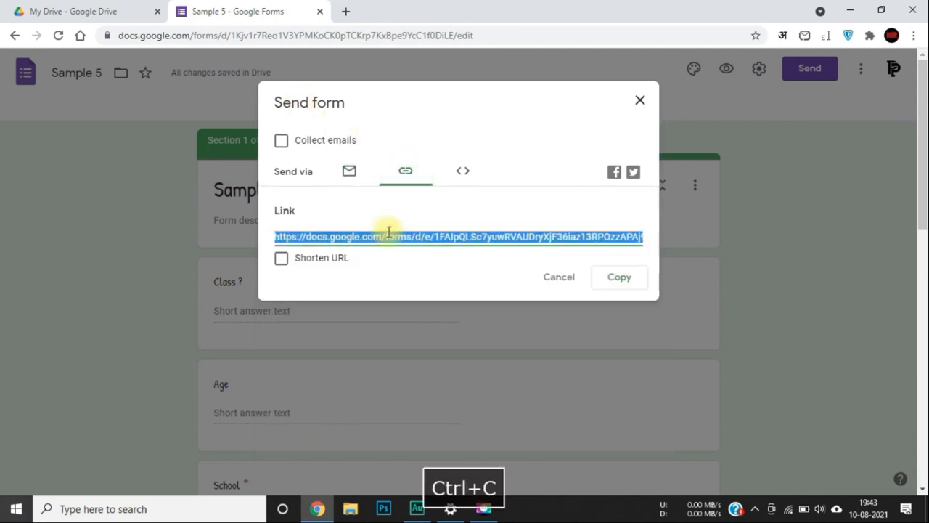
click(464, 175)
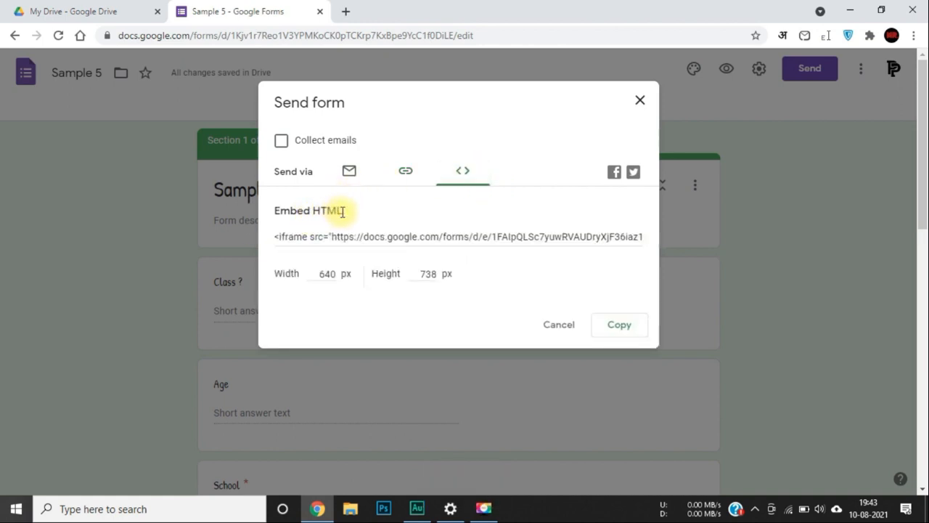
click(556, 330)
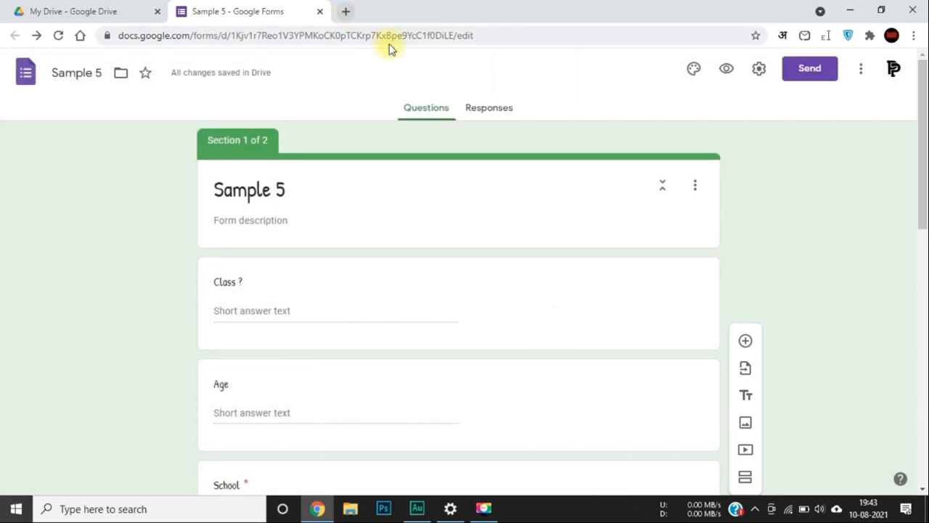
Open the form link privately and answer Class 7, Age 14, School KV, and a full name.
key(ctrl+shift+n)
key(ctrl+v)
key(Return)
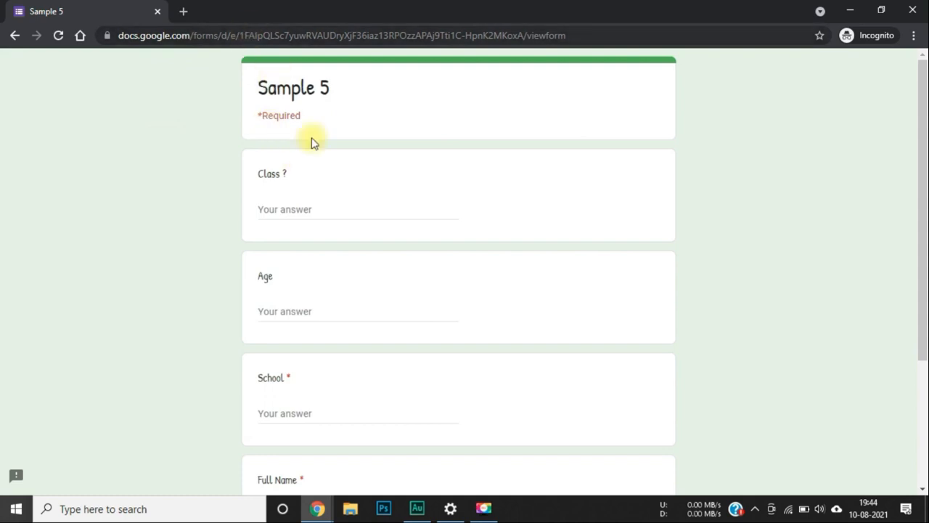
click(280, 204)
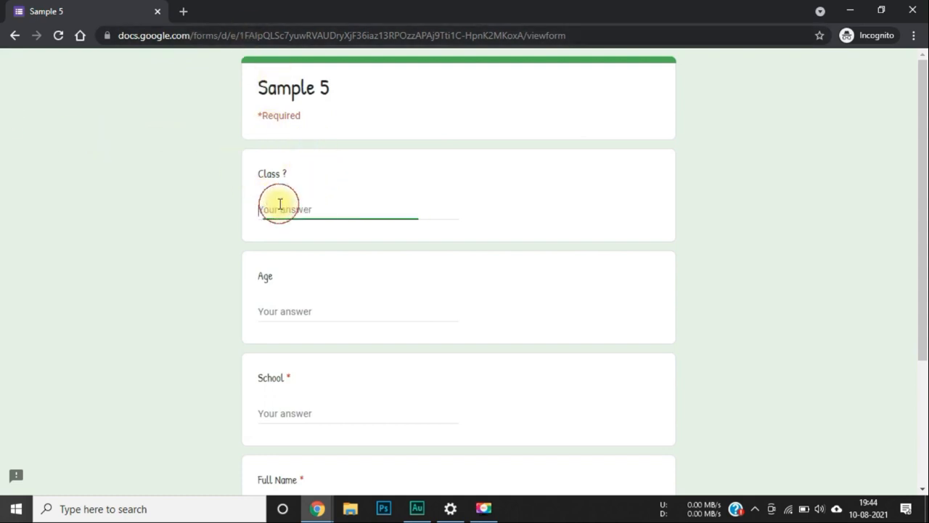
text(7)
click(288, 311)
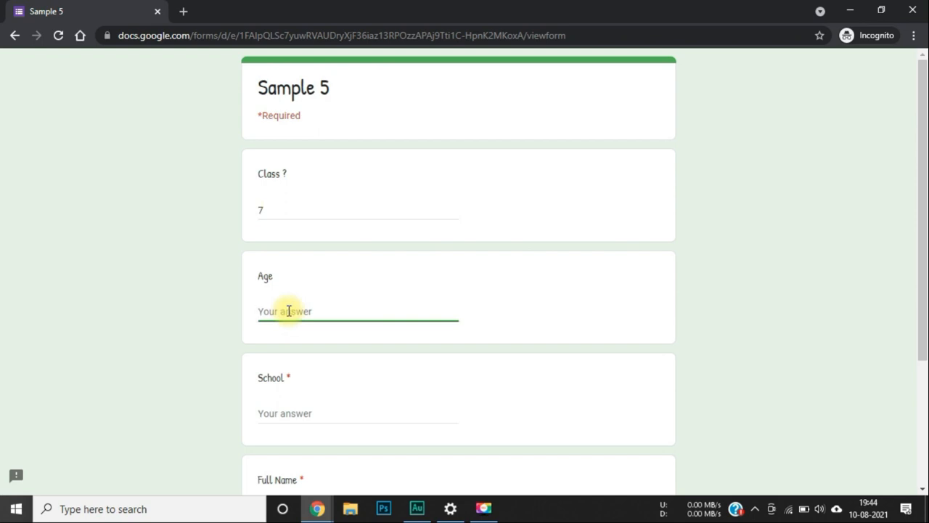
text(14)
scroll(288, 310, down, 2)
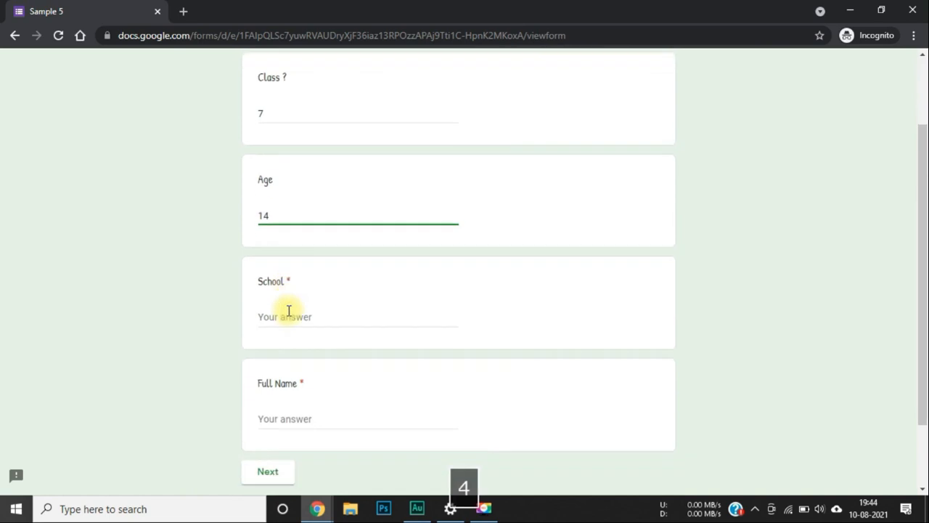
click(303, 310)
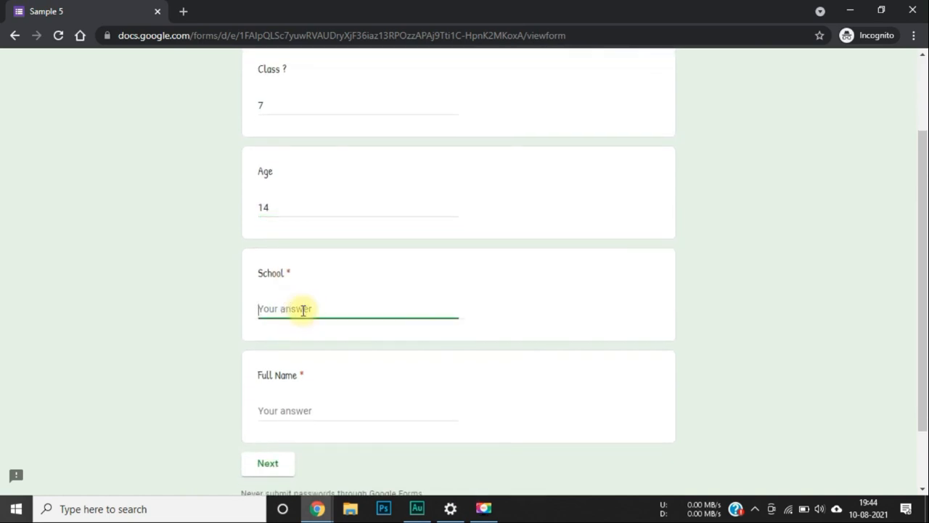
text(KV)
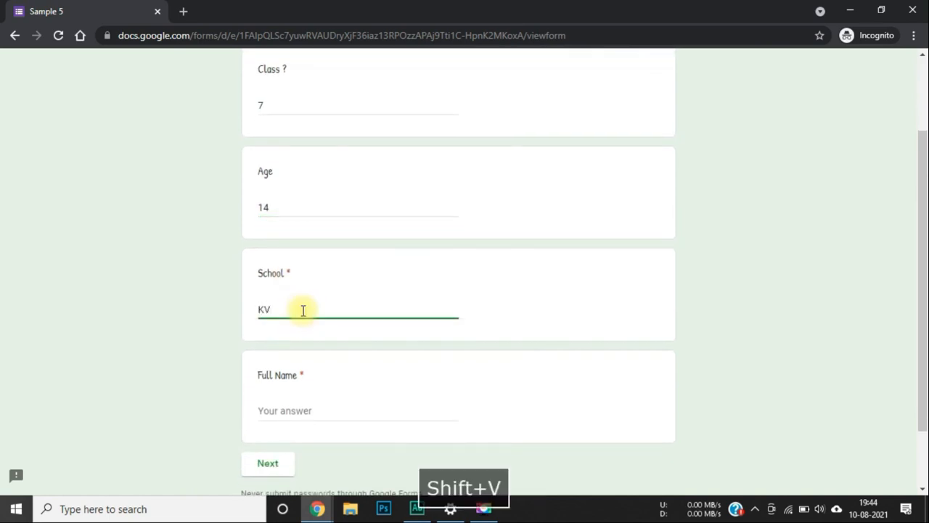
scroll(303, 310, down, 2)
click(299, 336)
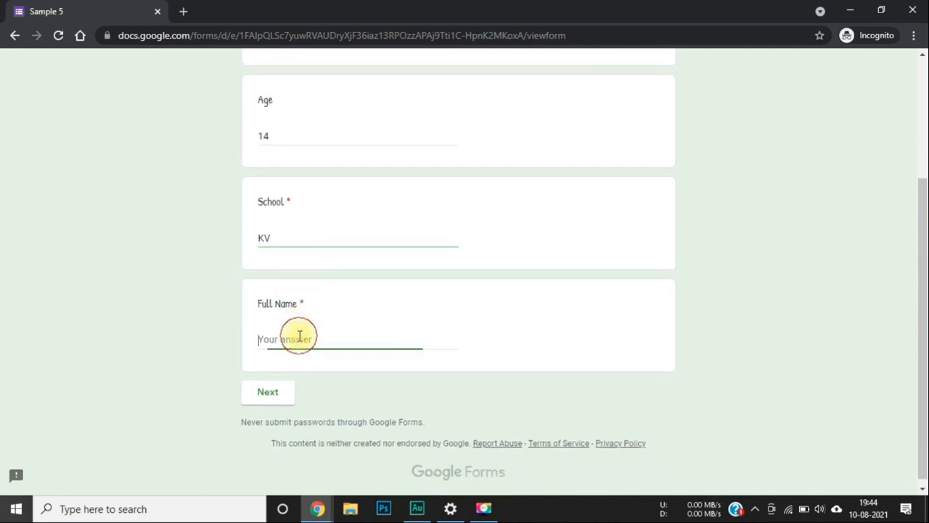
text(Chandresh)
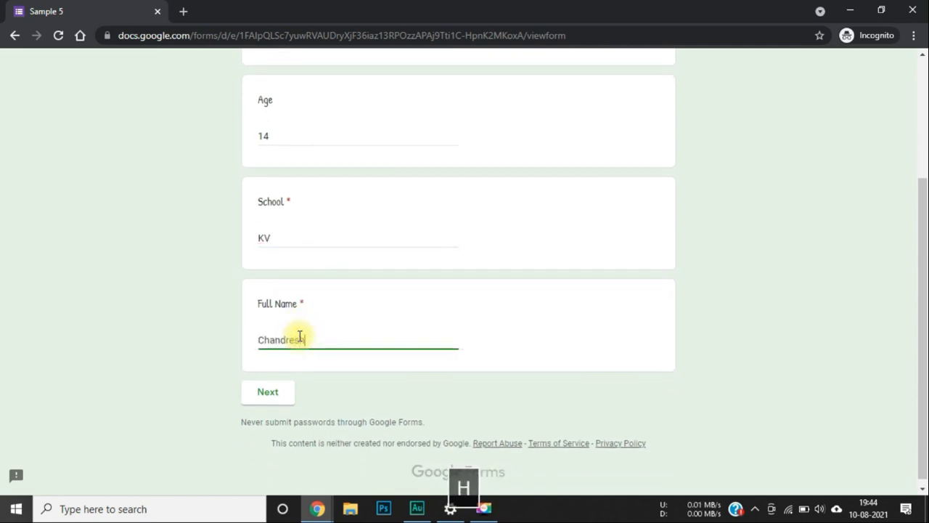
click(275, 392)
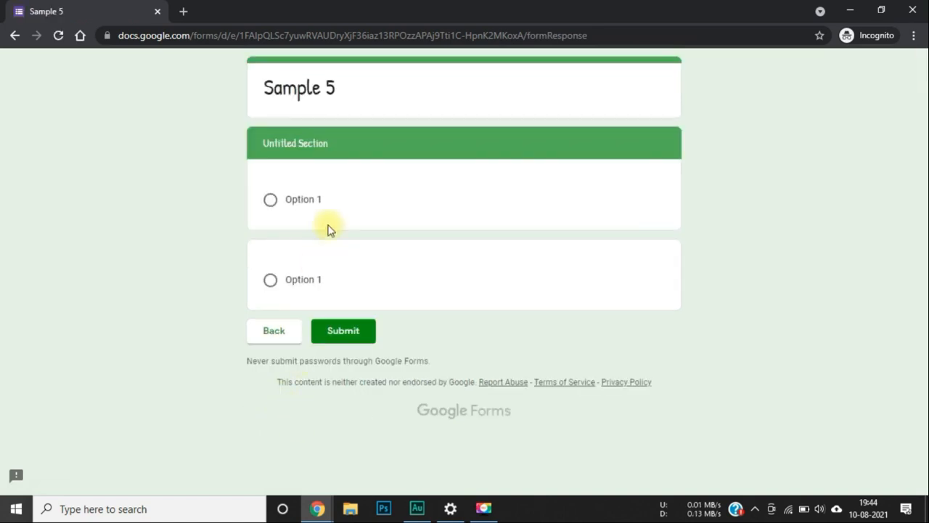
Choose Option 1 for both second-section questions, submit, and close the private window.
click(273, 201)
click(291, 305)
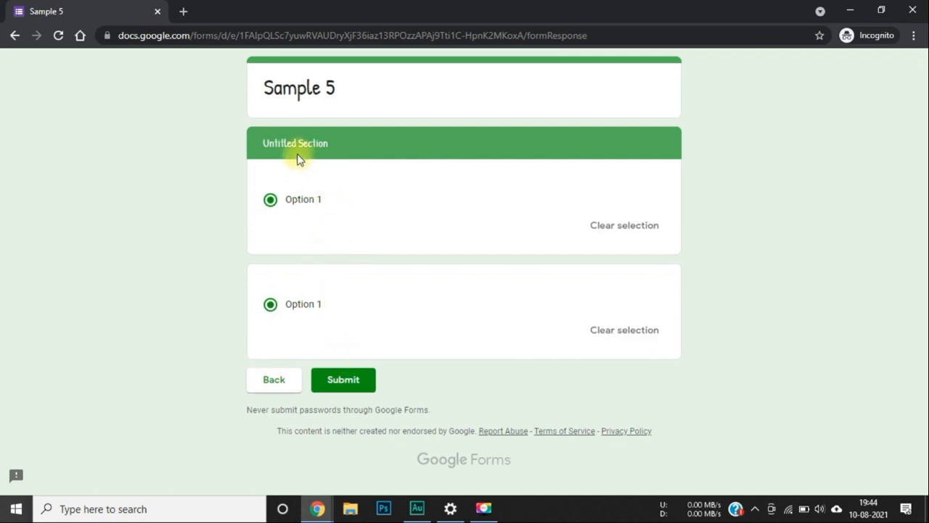
click(346, 384)
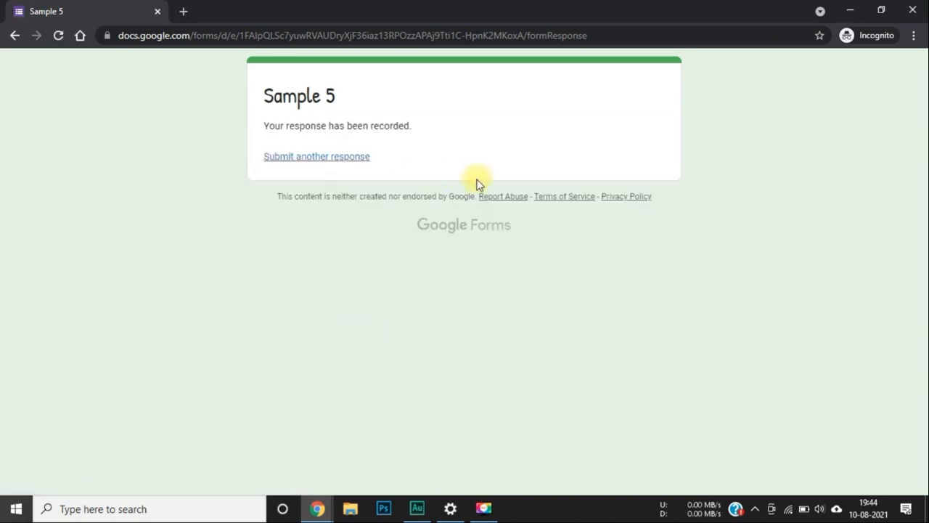
click(158, 11)
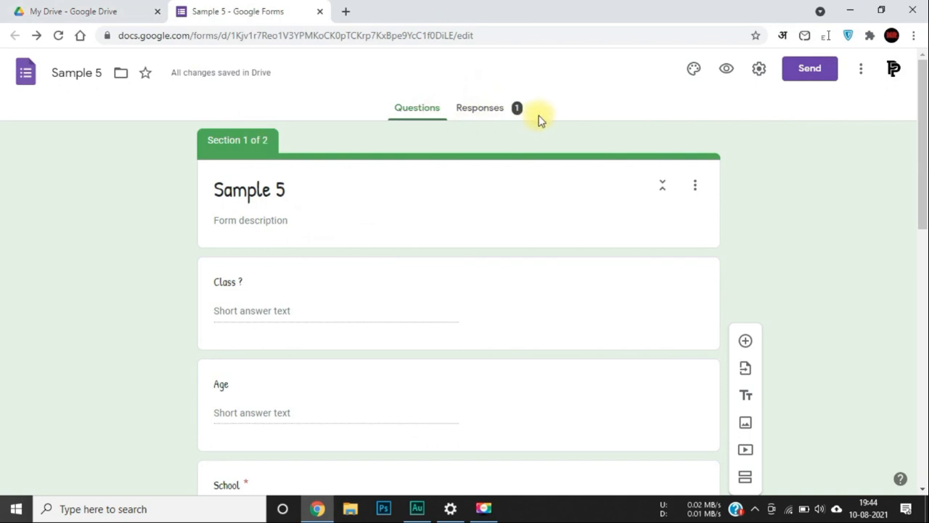
Switch Responses to the Question view and advance from Class ? to Age, answer 14.
click(497, 112)
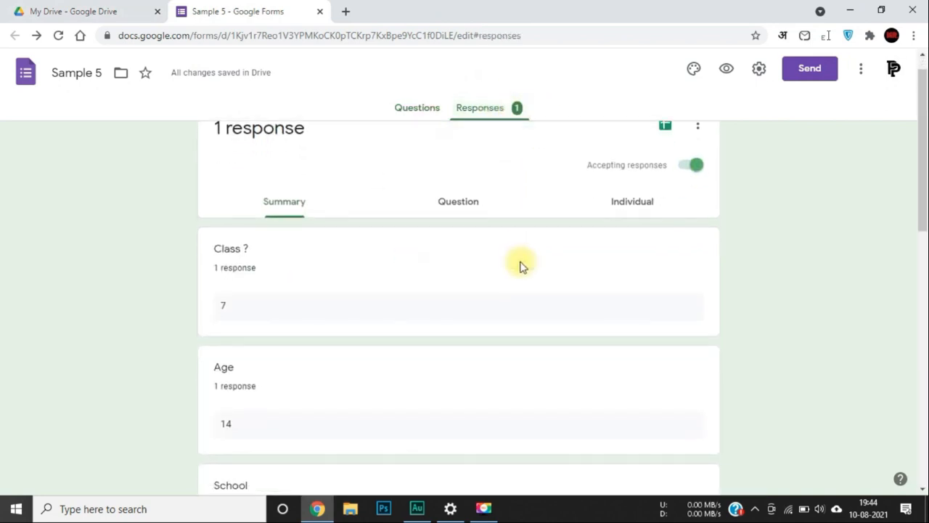
scroll(323, 303, down, 7)
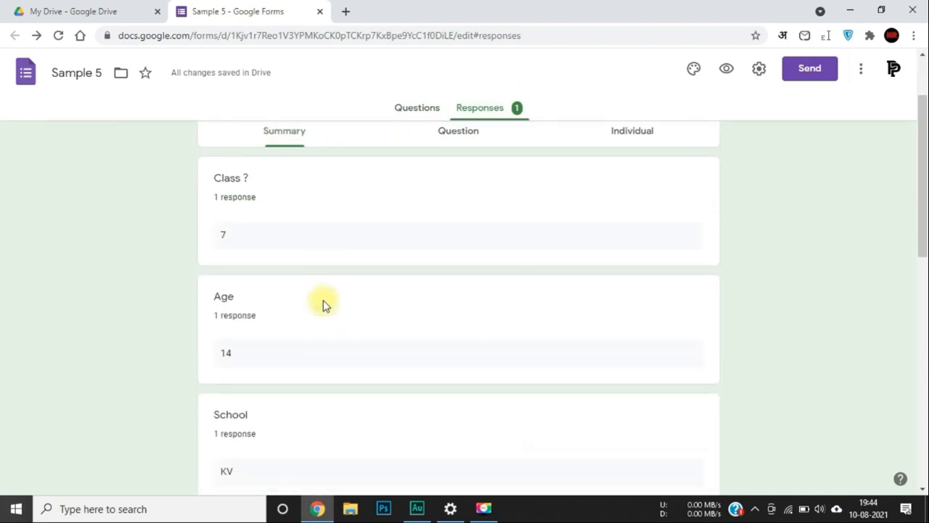
scroll(304, 353, down, 2)
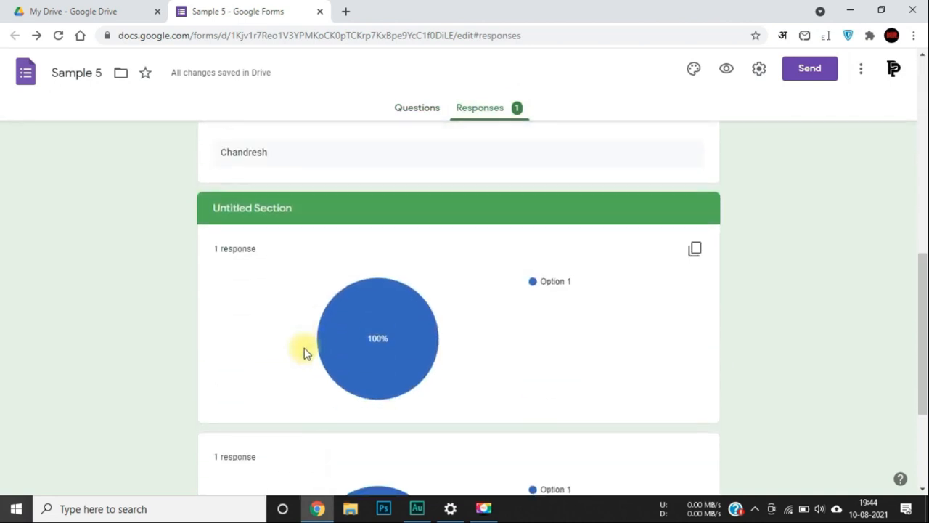
scroll(304, 352, down, 3)
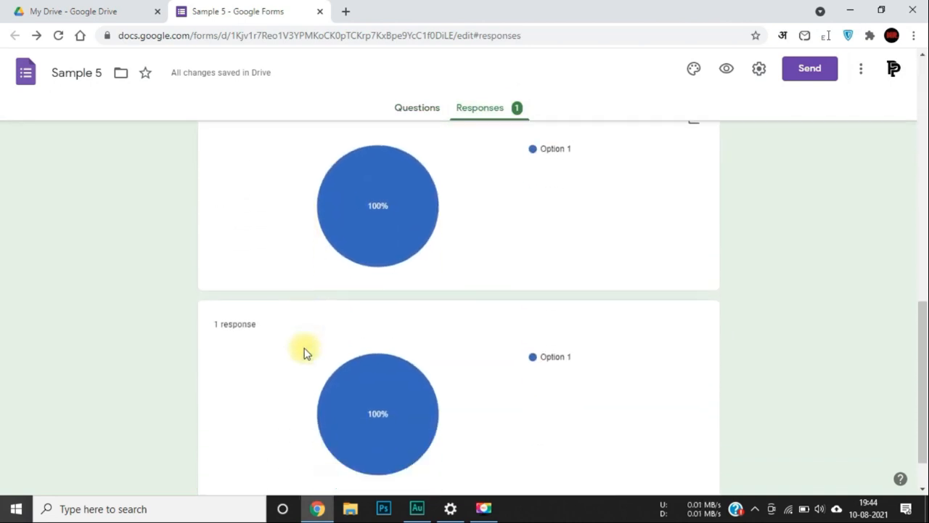
mouse_move(437, 388)
scroll(437, 388, up, 2)
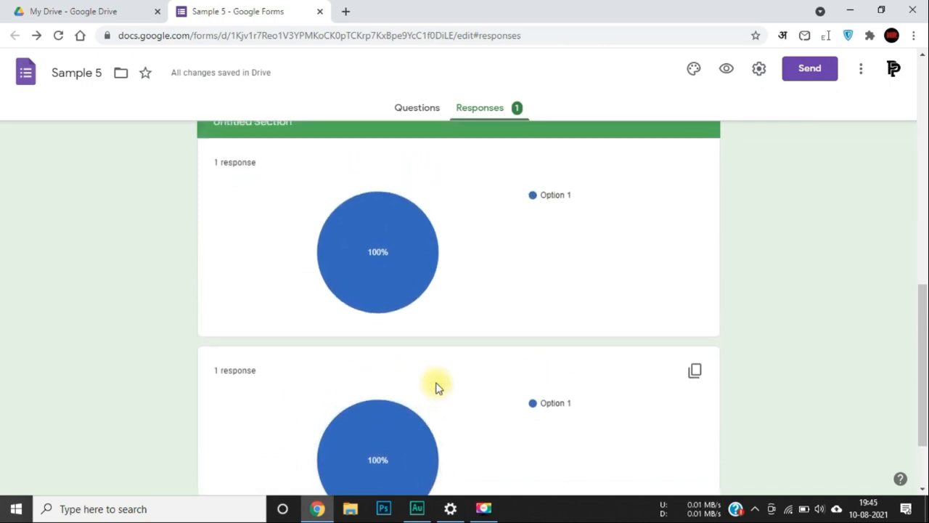
mouse_move(410, 272)
scroll(413, 275, up, 10)
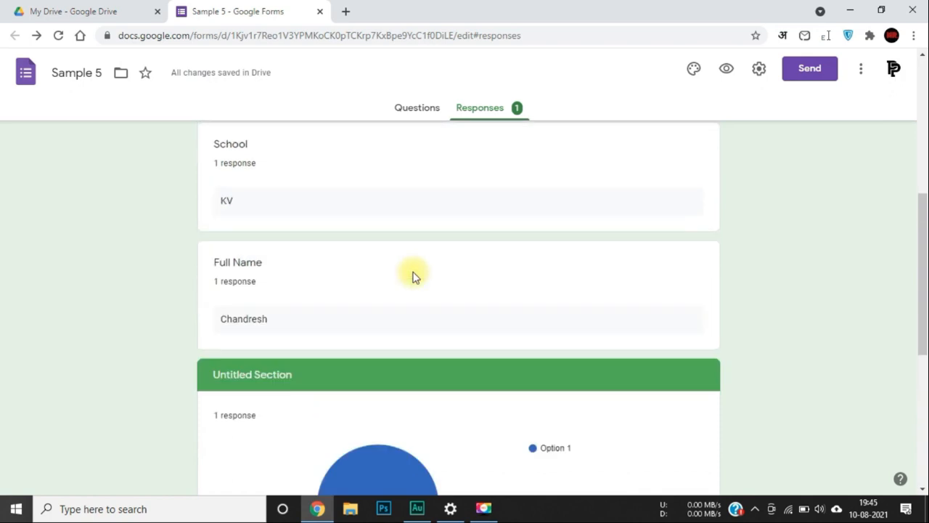
click(449, 240)
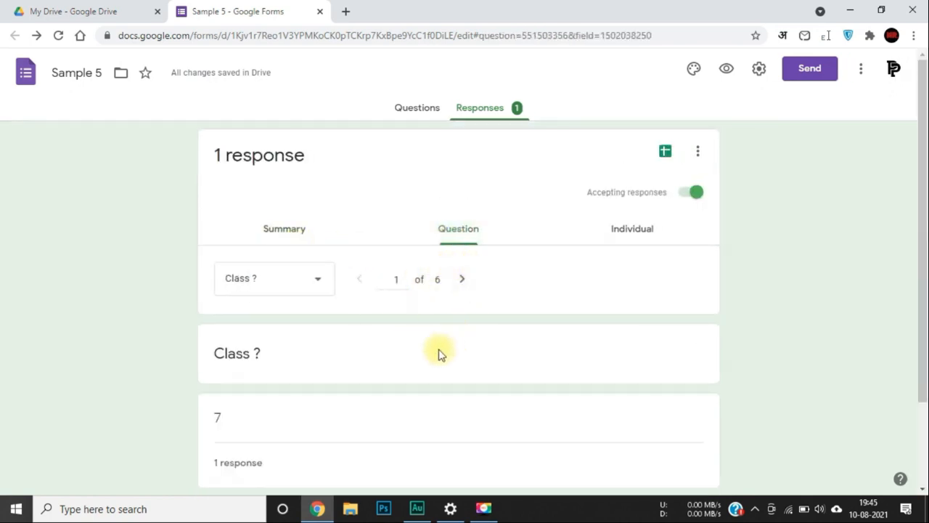
scroll(439, 354, down, 2)
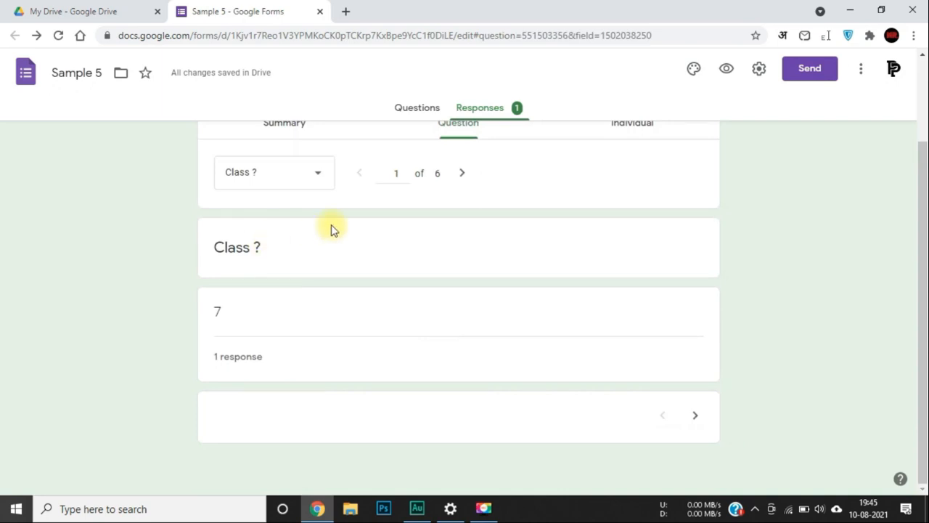
click(463, 174)
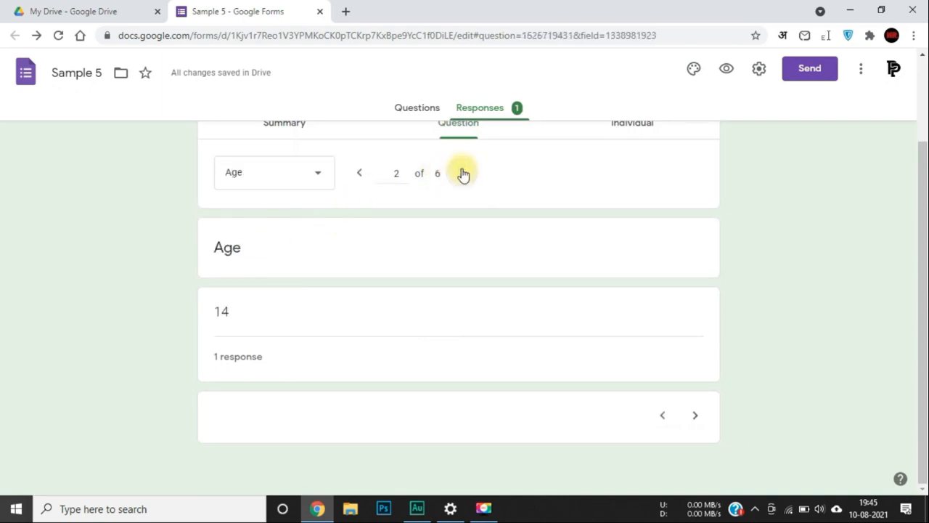
scroll(396, 234, up, 1)
scroll(395, 234, up, 2)
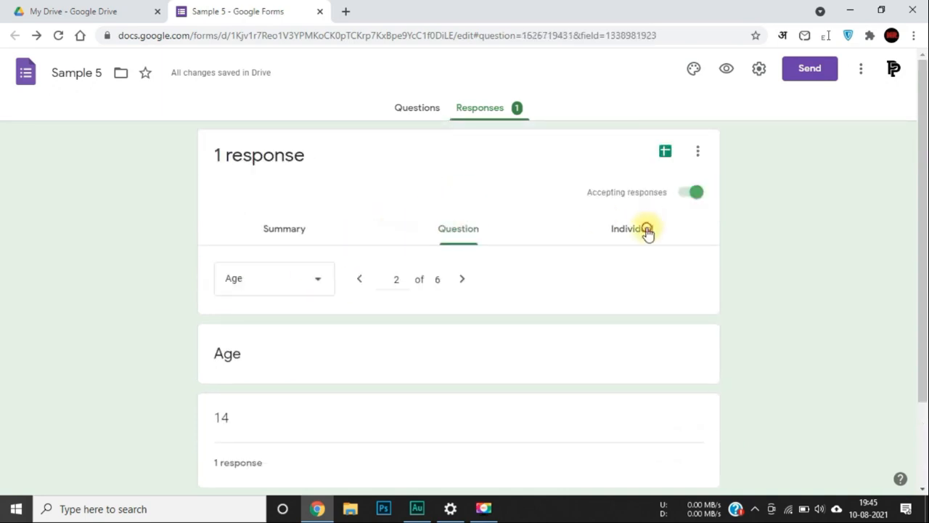
View the single response in Individual view, then return to the Questions tab.
click(646, 231)
scroll(455, 320, down, 8)
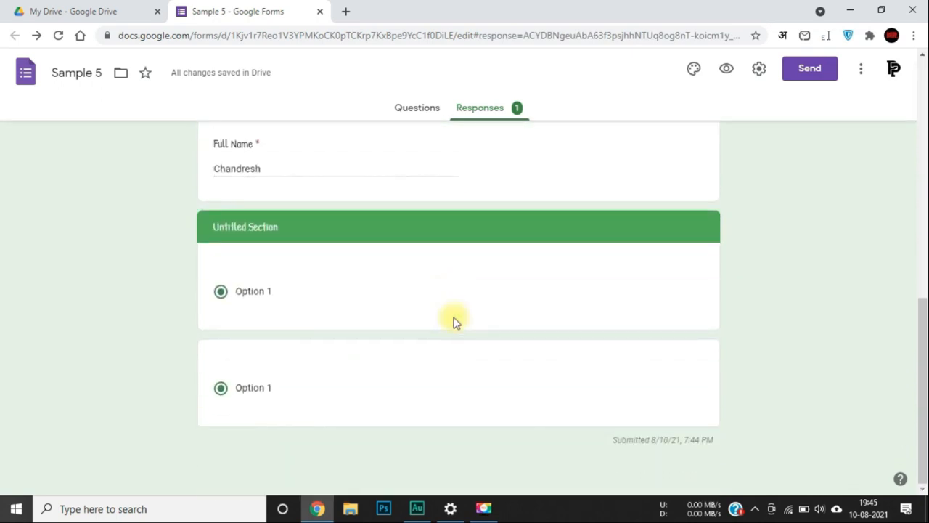
scroll(453, 322, up, 10)
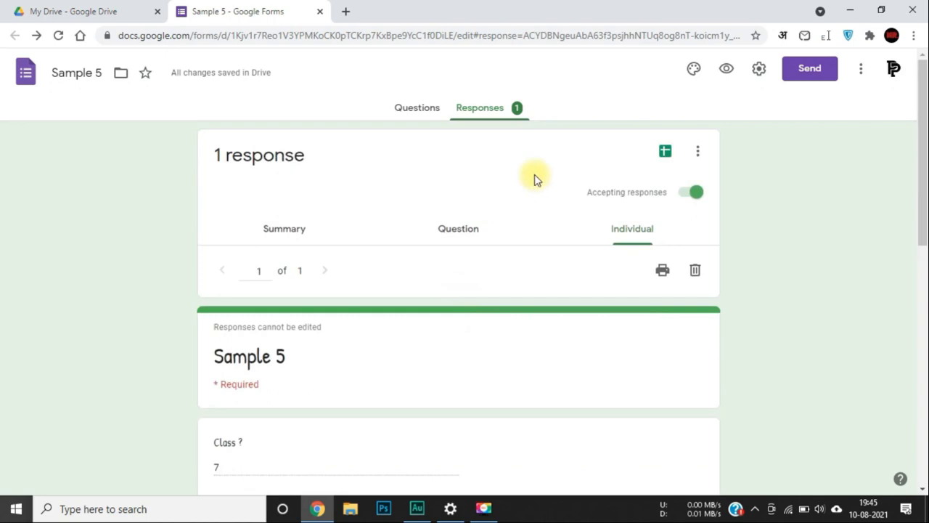
click(434, 108)
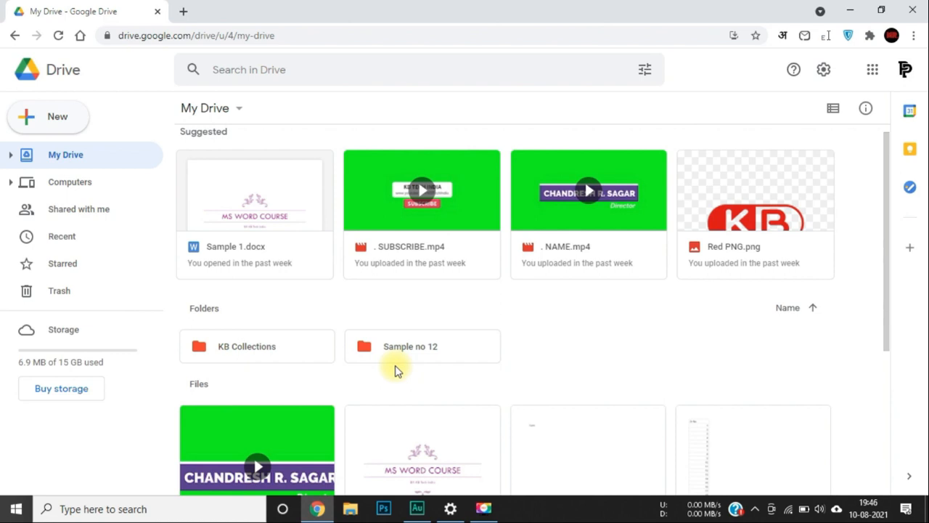
Create a new blank Google Drawings file from Drive's New > More menu.
click(54, 124)
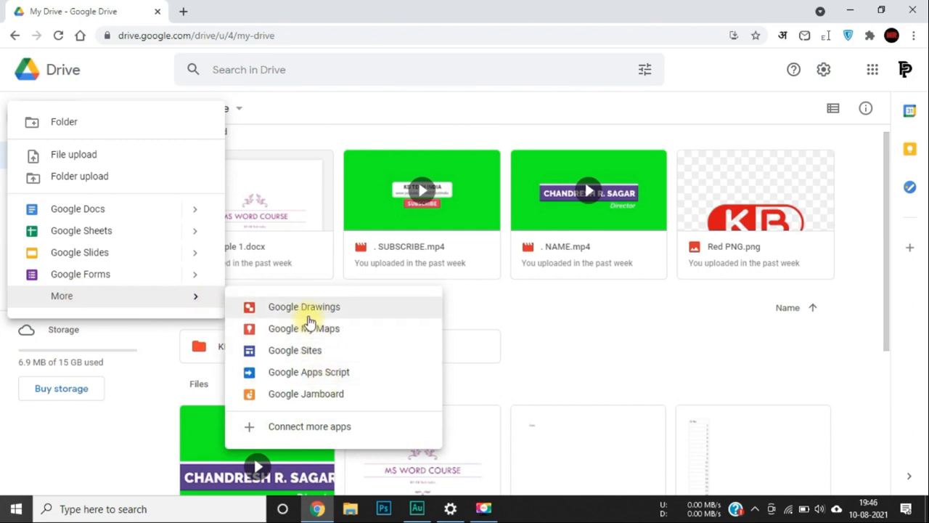
click(310, 312)
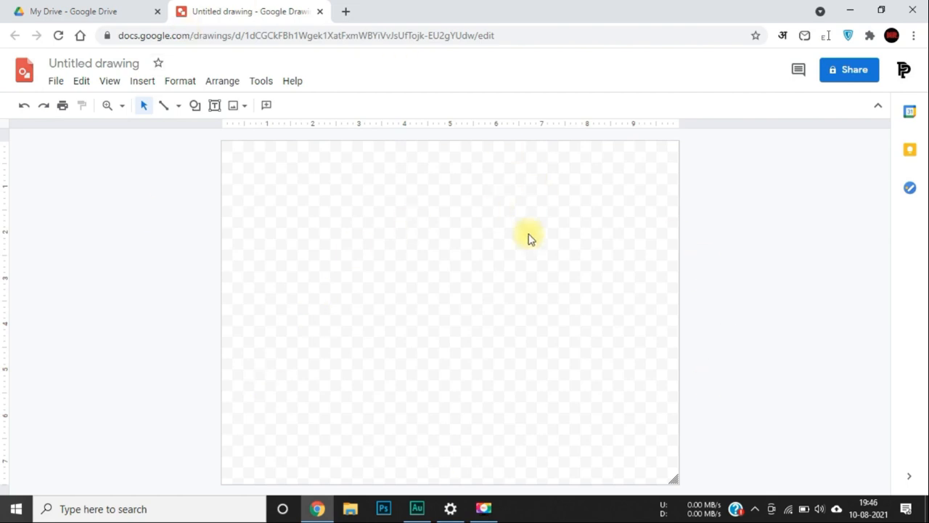
drag(337, 209, 597, 293)
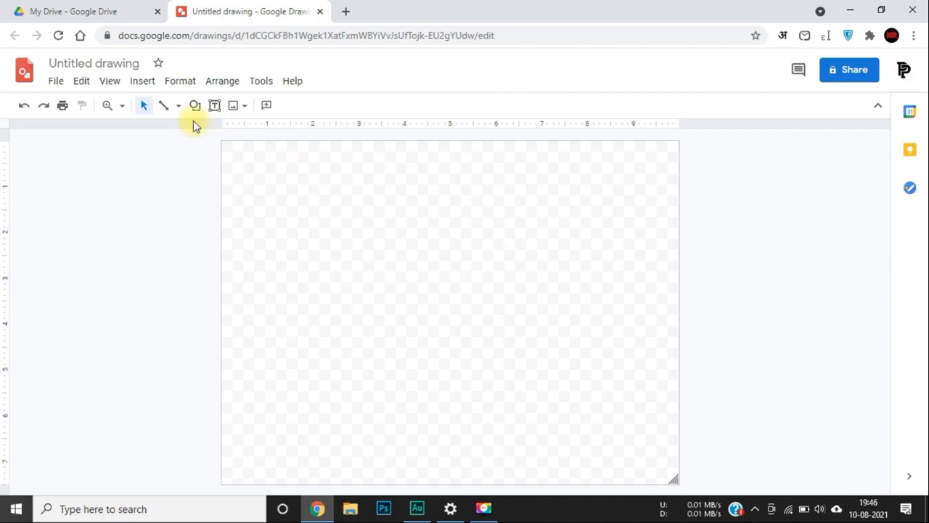
click(168, 108)
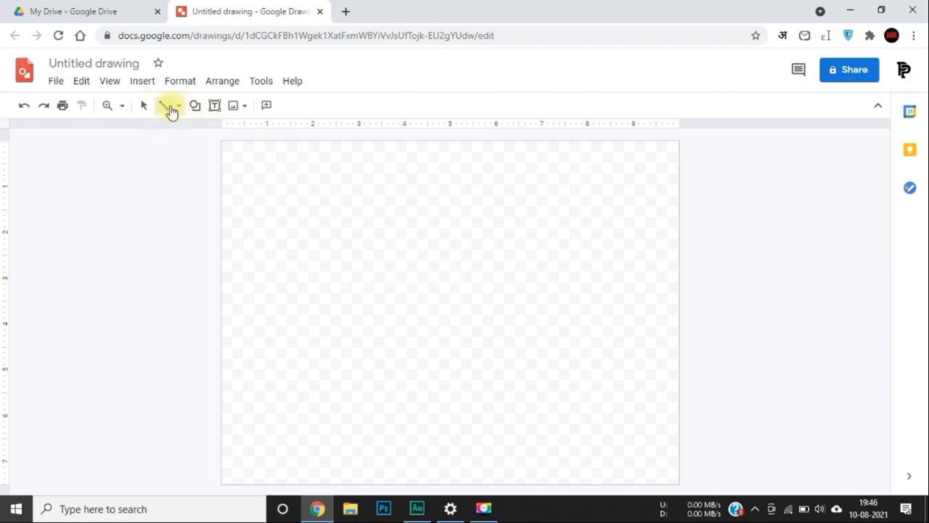
drag(297, 231, 588, 424)
drag(356, 409, 649, 410)
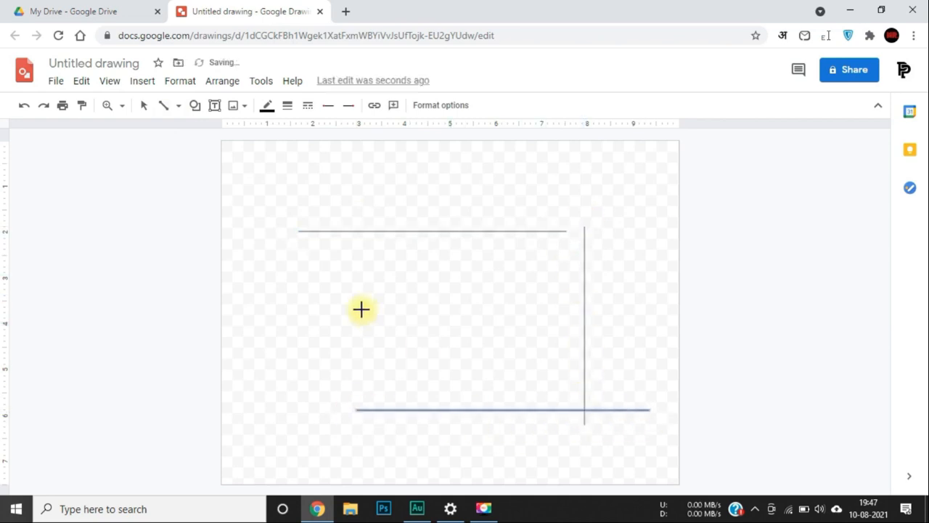
click(180, 111)
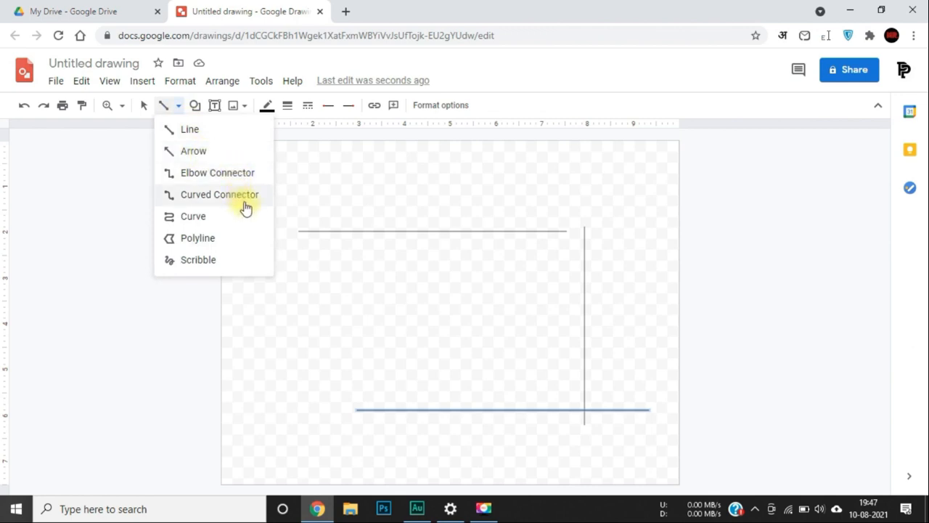
click(218, 257)
mouse_move(497, 219)
mouse_down()
mouse_move(509, 362)
mouse_move(527, 328)
mouse_move(649, 269)
mouse_up()
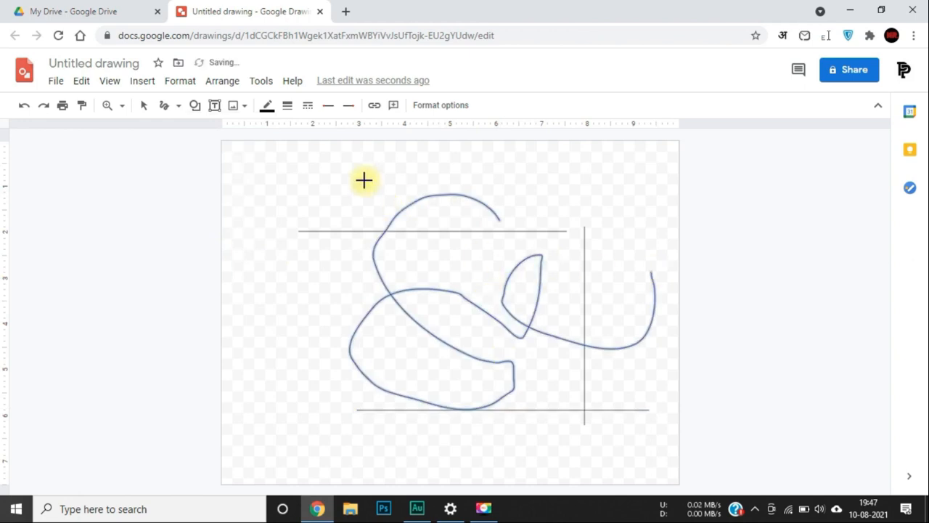
mouse_move(305, 224)
mouse_down()
mouse_move(562, 280)
mouse_move(421, 341)
mouse_up()
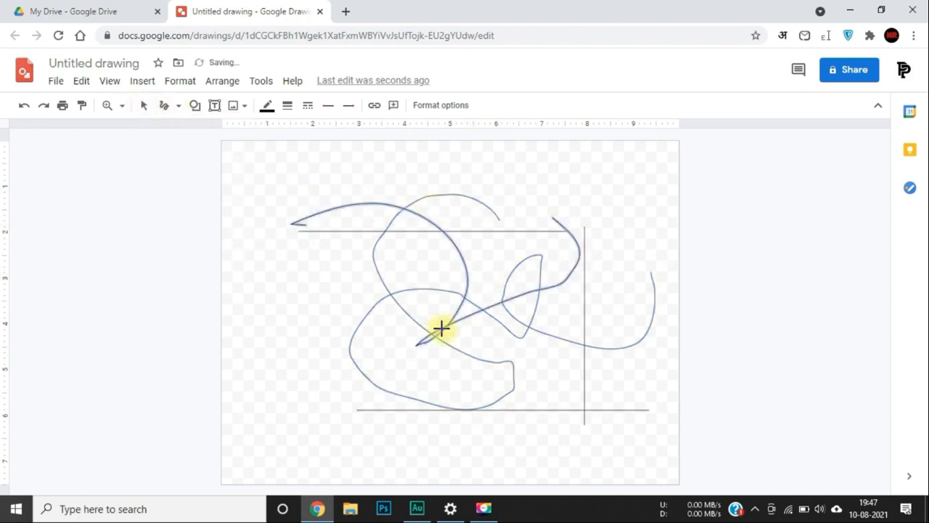
drag(291, 305, 559, 152)
drag(341, 279, 678, 198)
mouse_move(322, 302)
mouse_down()
mouse_move(320, 338)
mouse_move(542, 228)
mouse_up()
drag(264, 303, 397, 226)
mouse_move(281, 253)
mouse_down()
mouse_move(280, 270)
mouse_move(441, 281)
mouse_up()
key(ctrl+z)
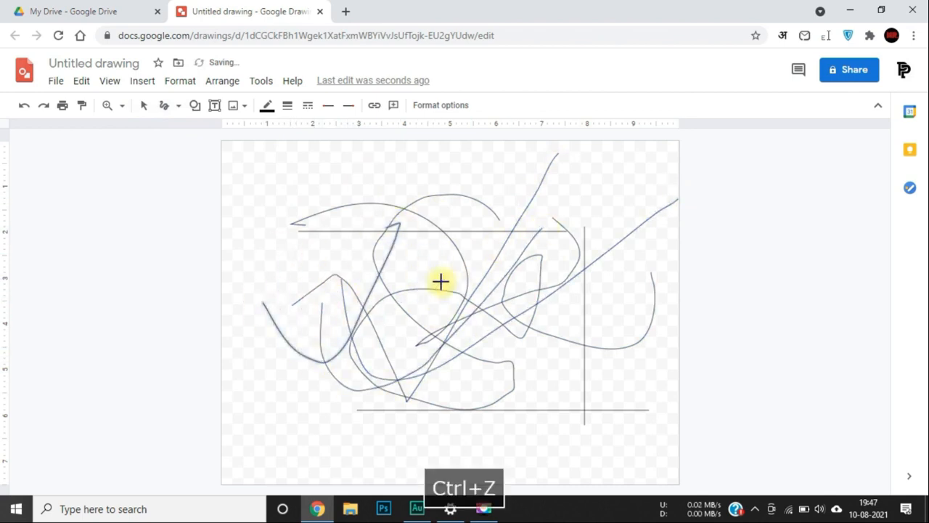
key(ctrl+a)
key(Delete)
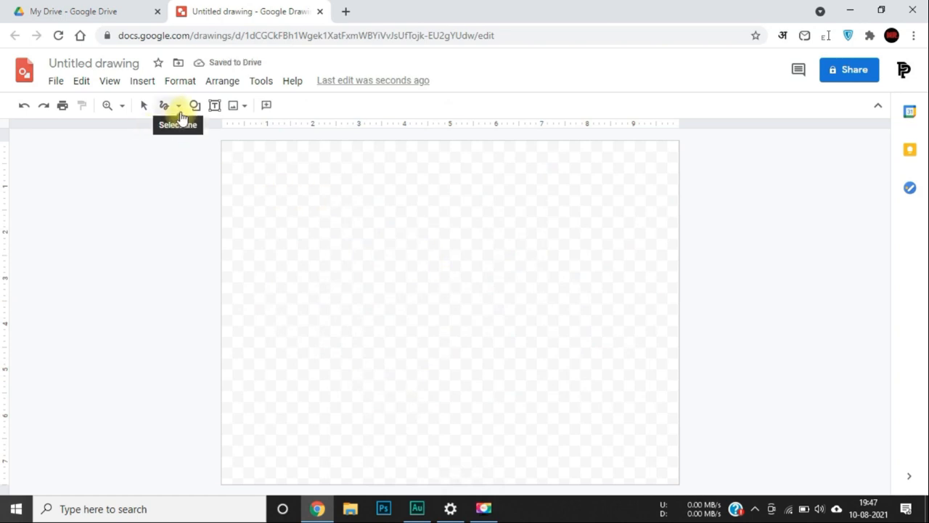
click(26, 110)
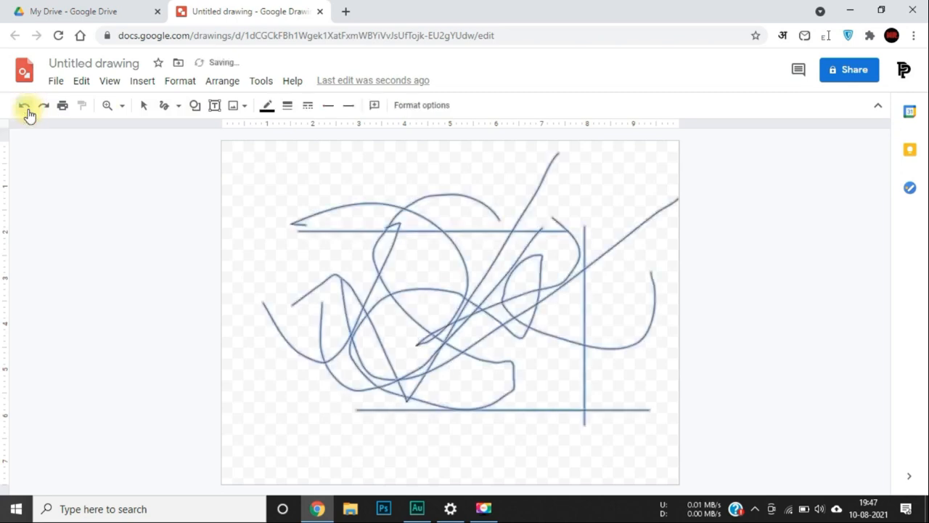
click(43, 112)
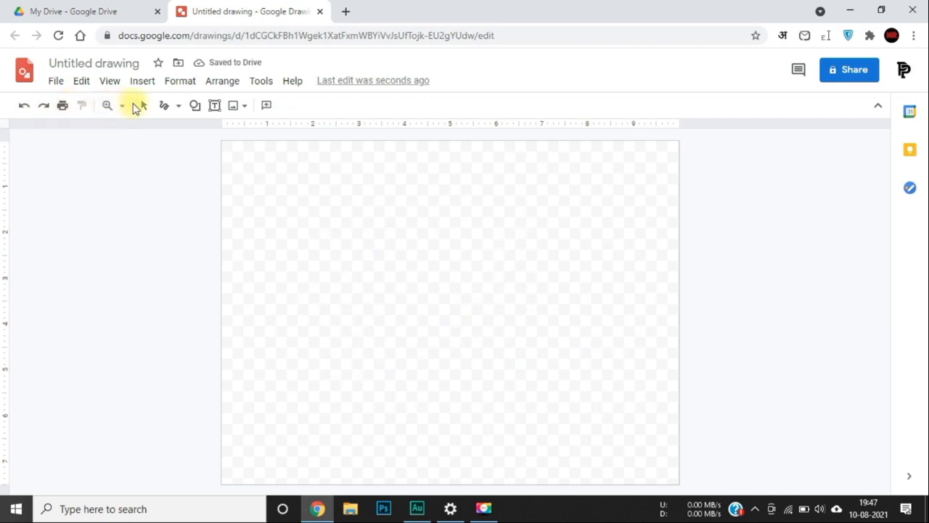
Switch the line tool back to Line, then draw and resize a smiley face shape on the canvas.
click(179, 107)
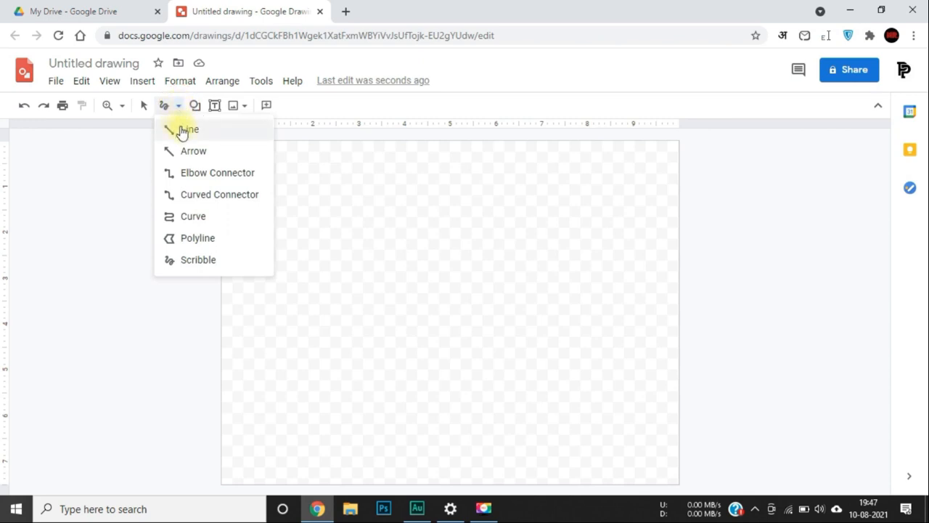
click(186, 128)
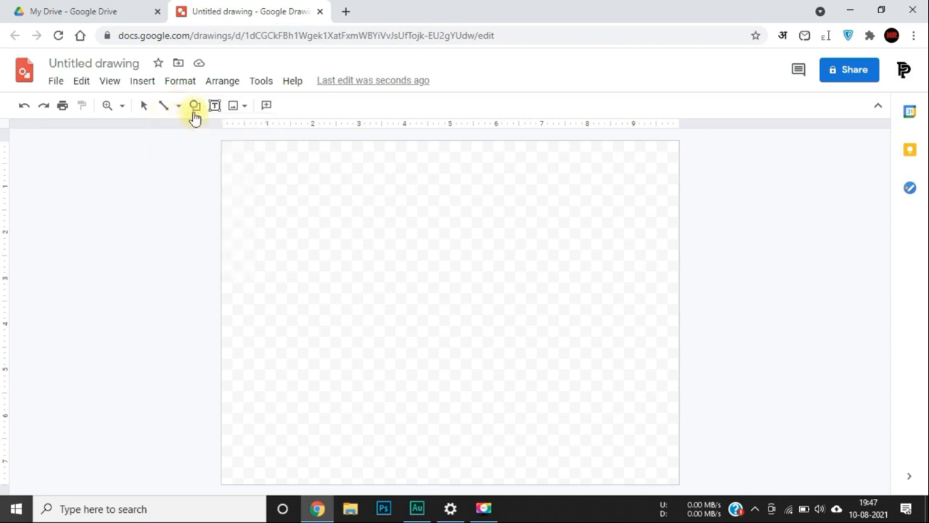
click(195, 107)
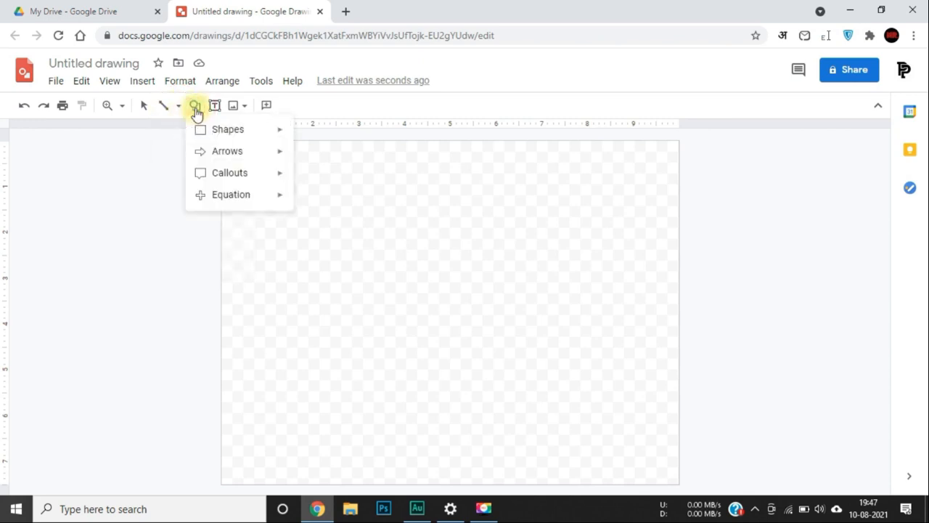
mouse_move(218, 134)
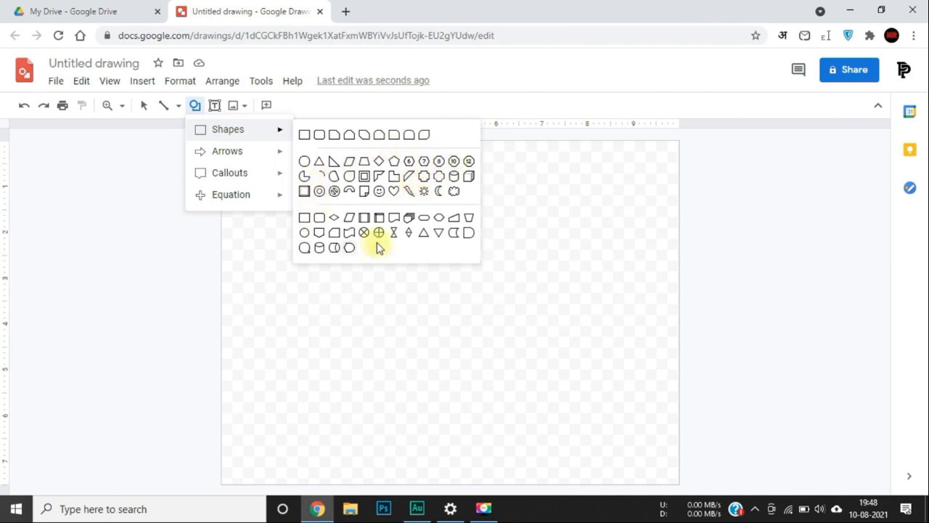
click(379, 190)
drag(358, 228, 576, 436)
drag(525, 361, 495, 310)
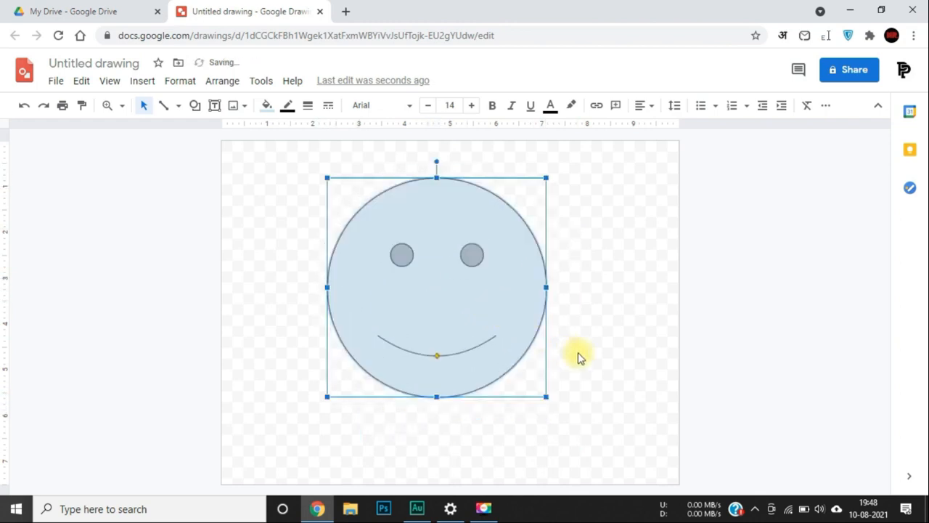
Fill the smiley face orange, after briefly trying yellow.
click(598, 347)
click(462, 270)
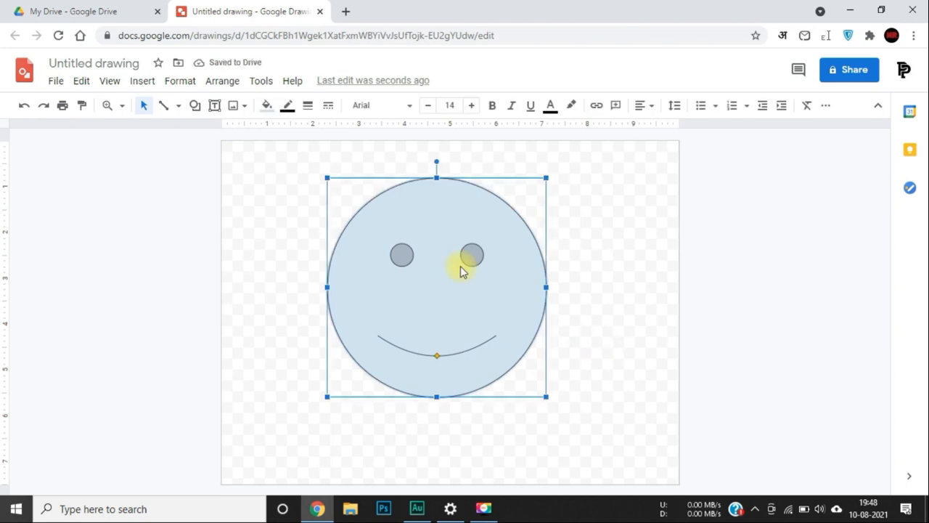
click(267, 106)
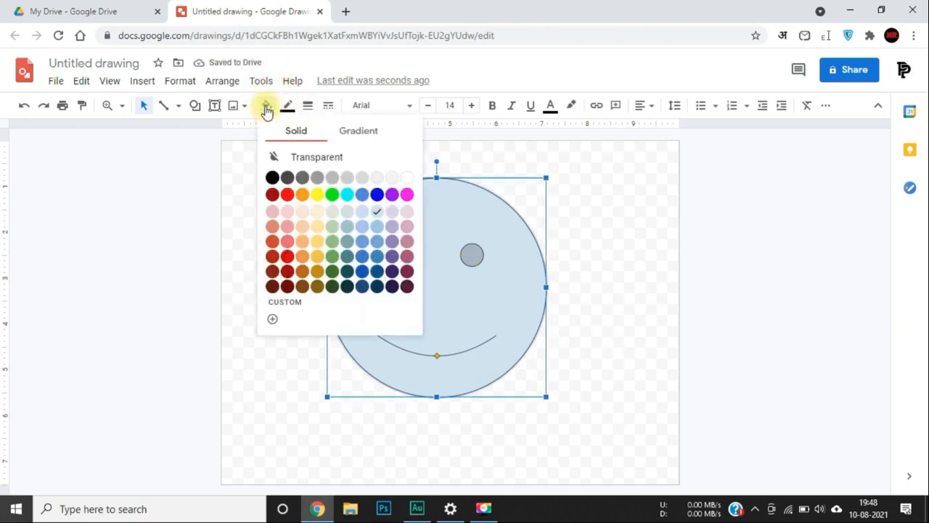
click(317, 194)
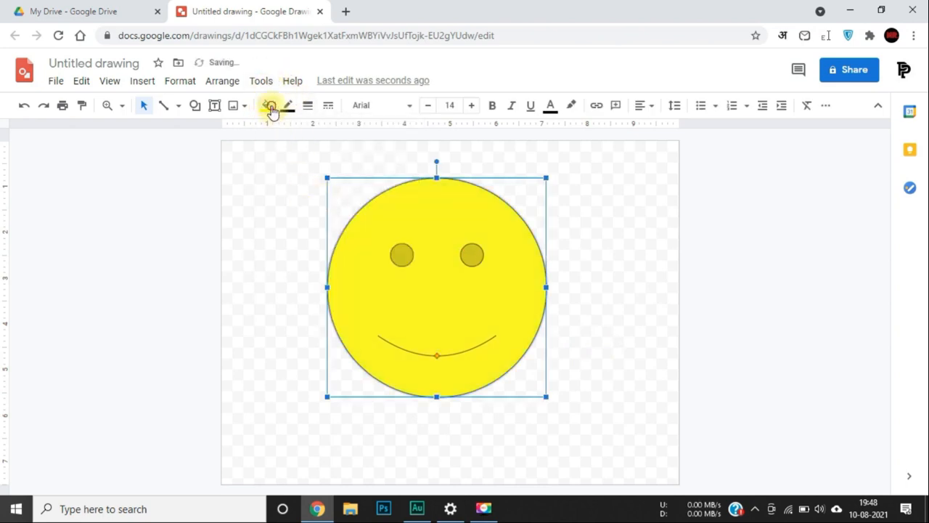
click(269, 106)
click(306, 195)
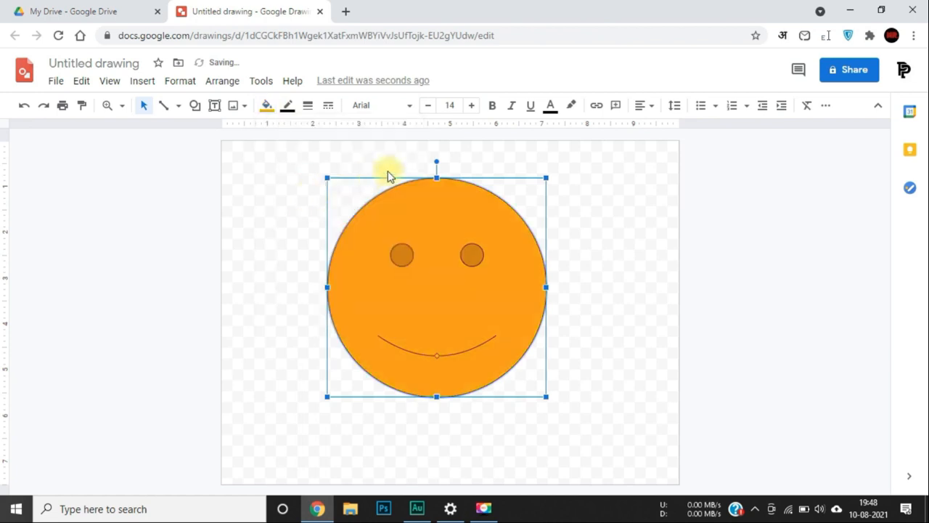
Make the smiley's outline black at 8px weight, after briefly trying purple.
click(288, 108)
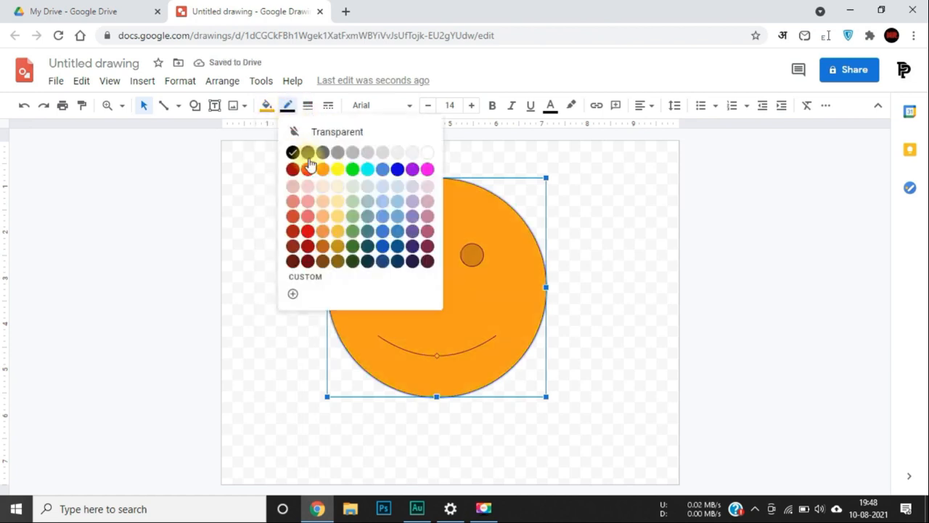
click(412, 169)
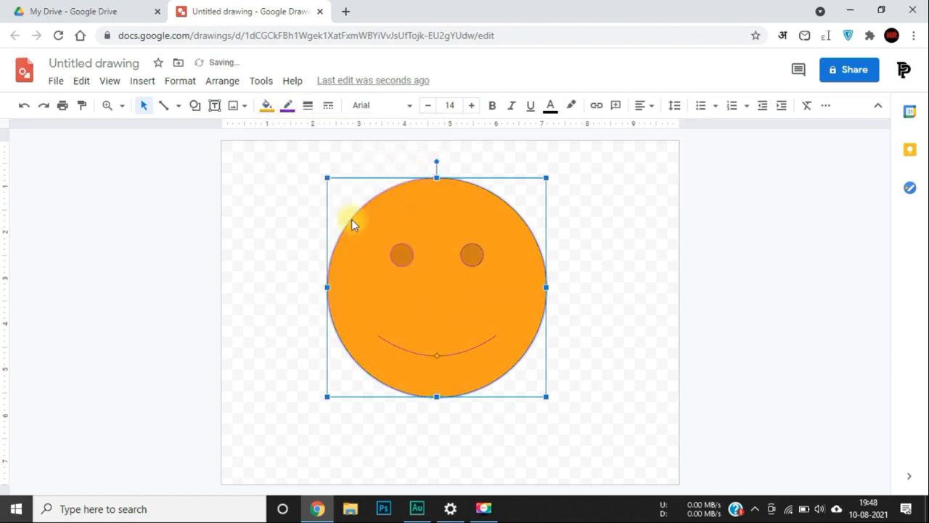
click(290, 106)
click(293, 150)
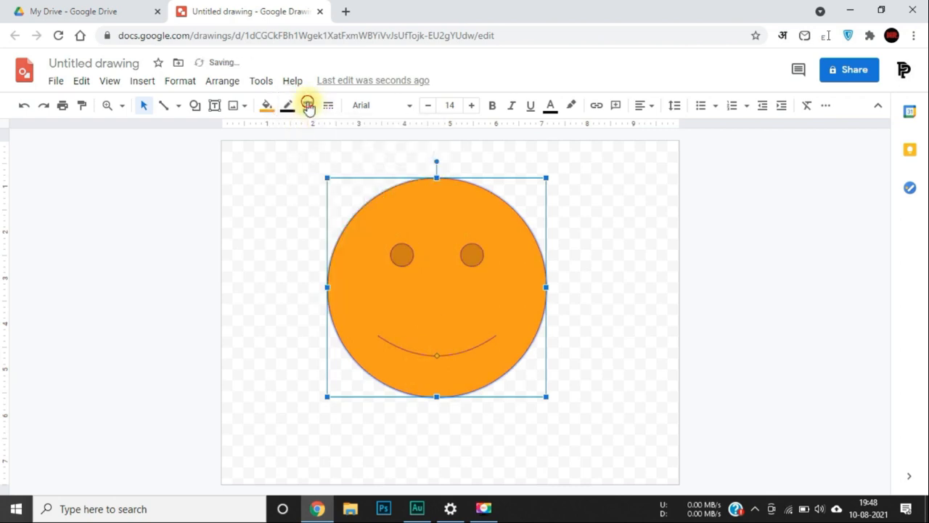
click(308, 106)
click(338, 216)
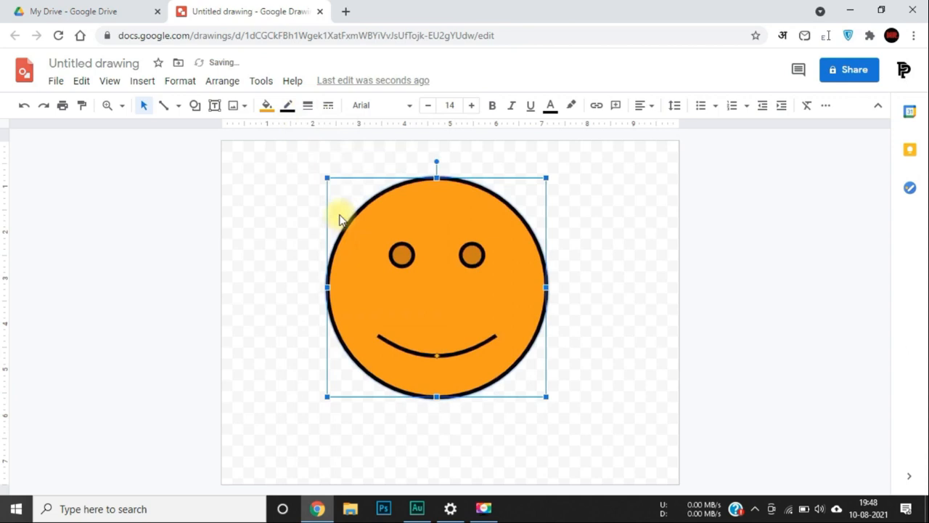
Settle the outline on a solid black 4px border, after trying dotted and blue.
click(329, 106)
click(352, 153)
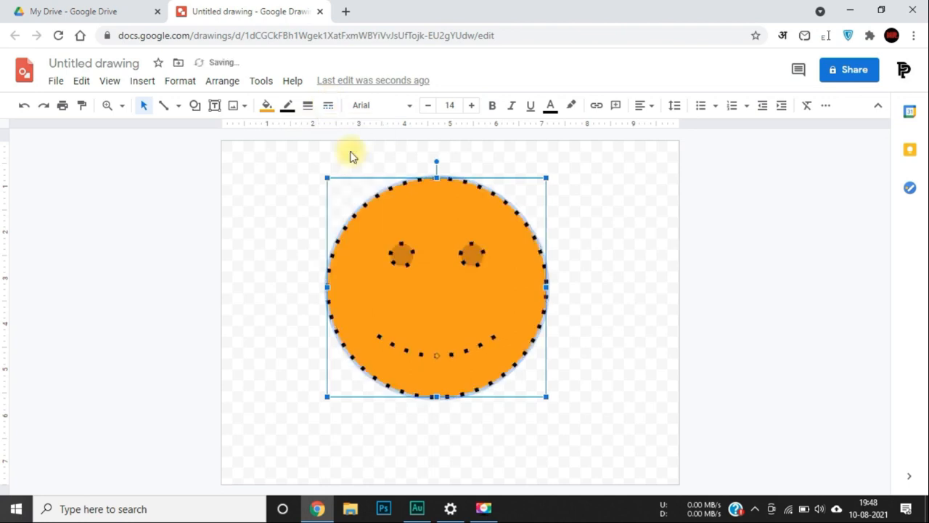
click(307, 107)
click(330, 190)
click(328, 106)
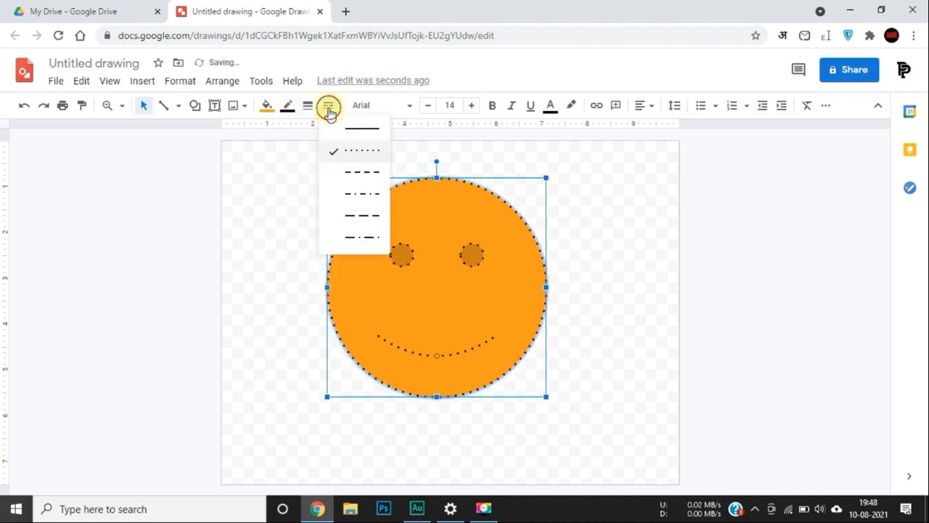
click(360, 131)
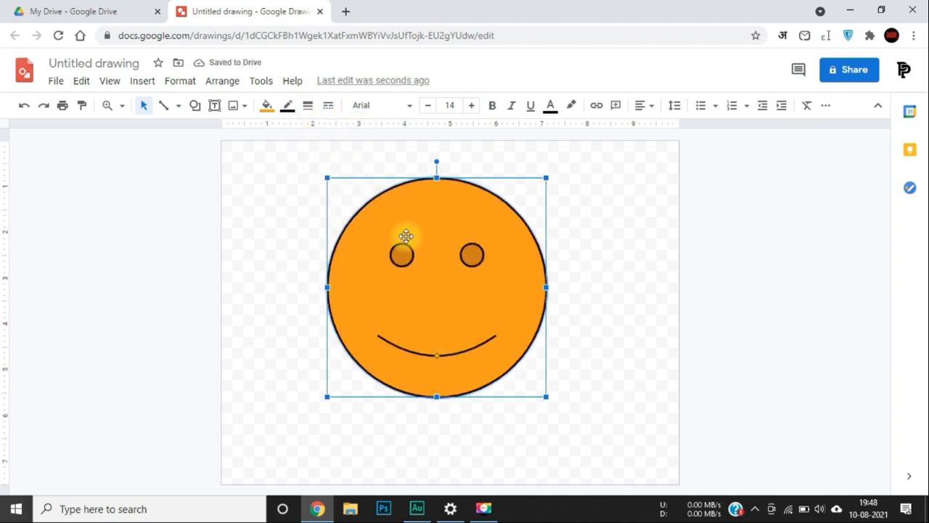
click(290, 106)
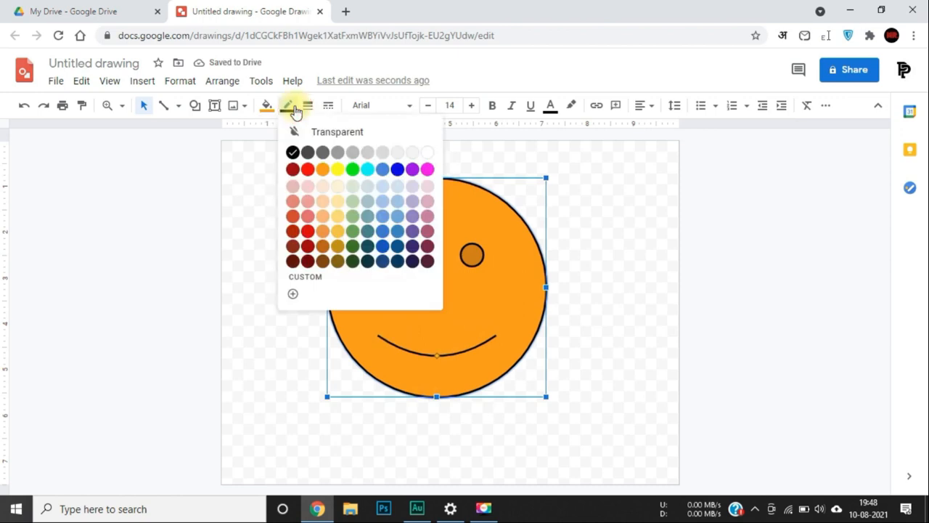
click(398, 169)
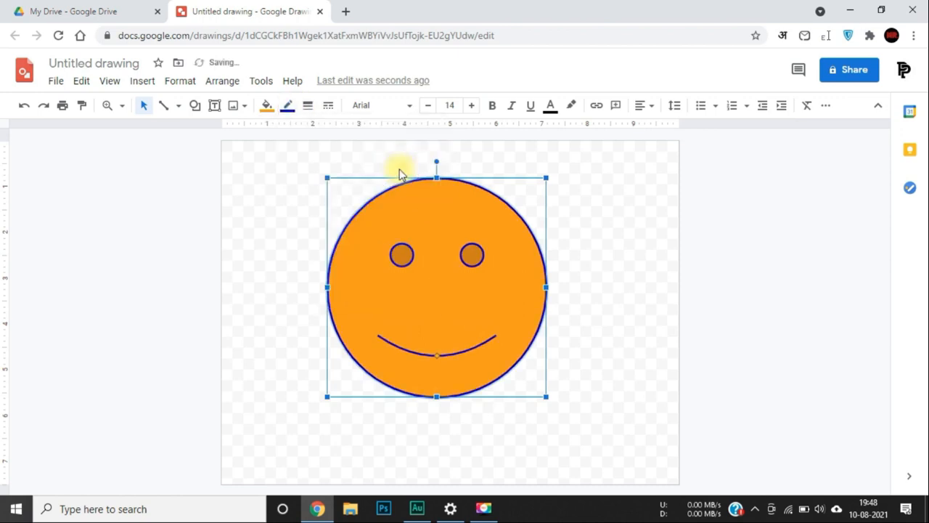
click(287, 107)
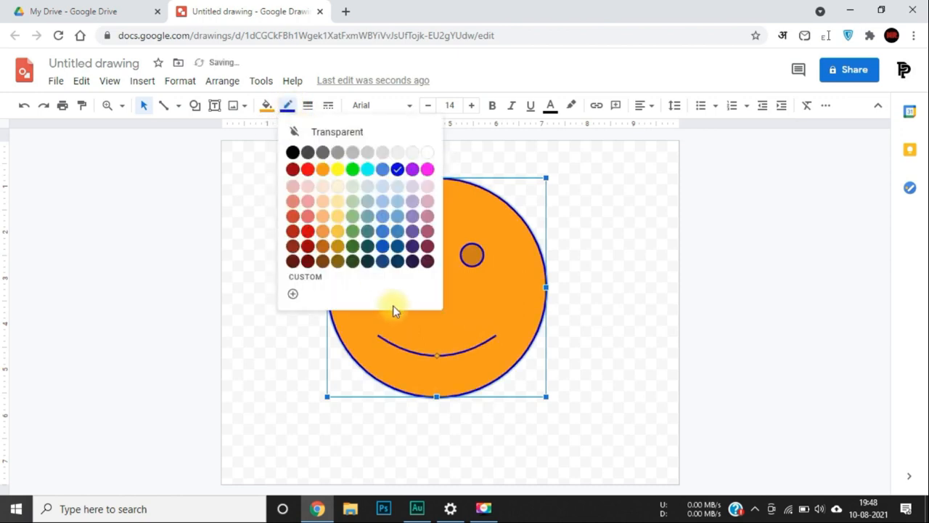
click(293, 152)
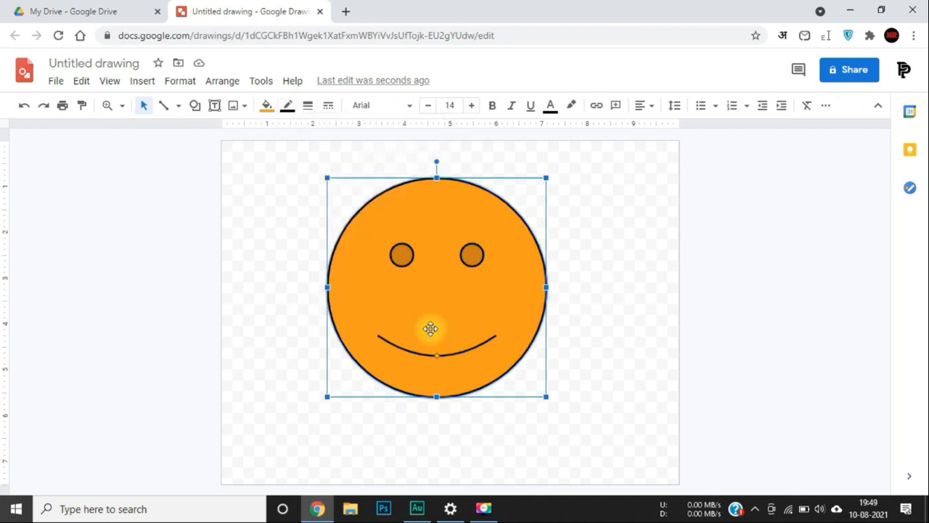
Draw a not-equal (≠) equation shape across the smiley face.
click(195, 107)
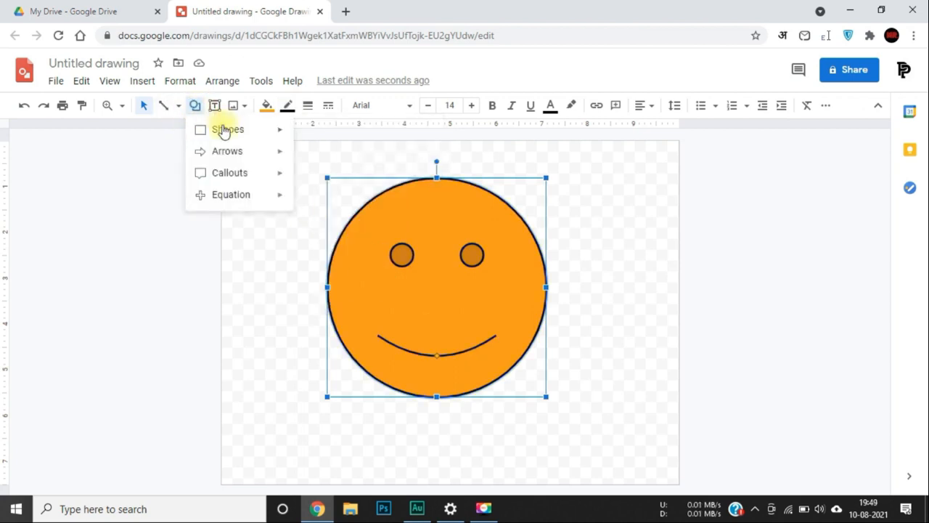
mouse_move(273, 193)
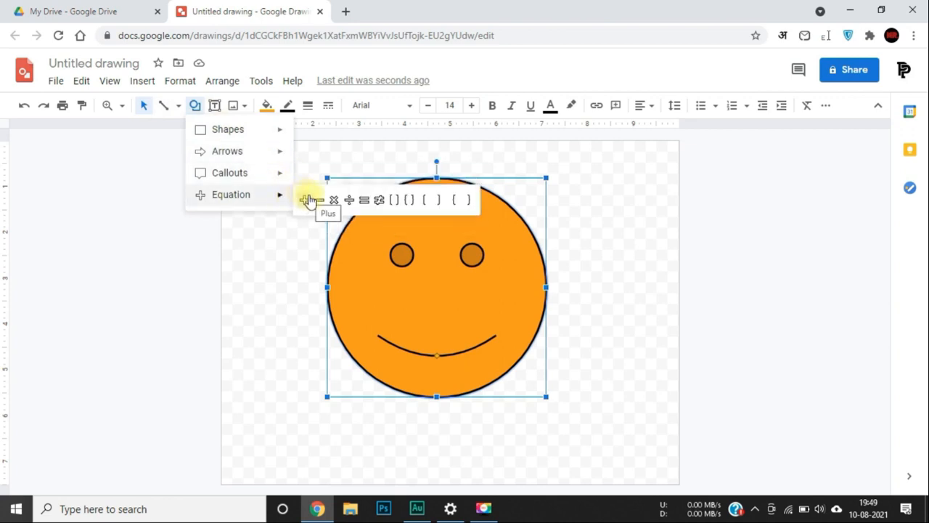
click(380, 201)
mouse_move(311, 224)
mouse_down()
mouse_move(506, 344)
mouse_move(557, 388)
mouse_move(589, 393)
mouse_up()
mouse_move(493, 338)
mouse_down()
mouse_move(484, 324)
mouse_move(583, 319)
mouse_up()
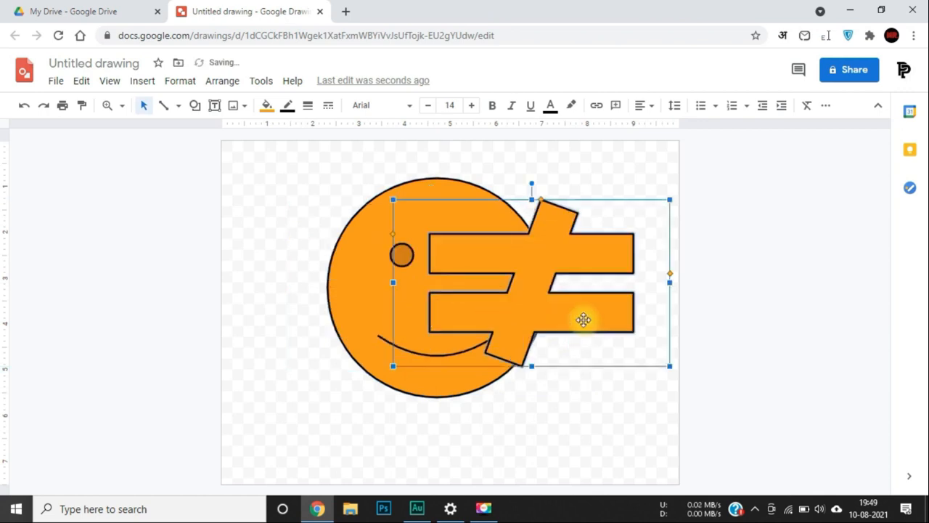
click(564, 460)
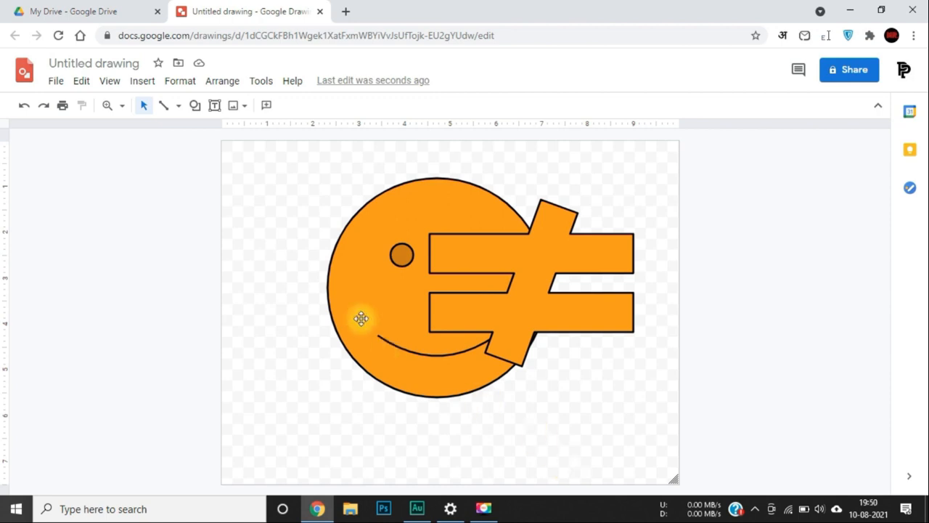
Move the smiley face left and delete the ≠ shape.
drag(422, 211, 356, 209)
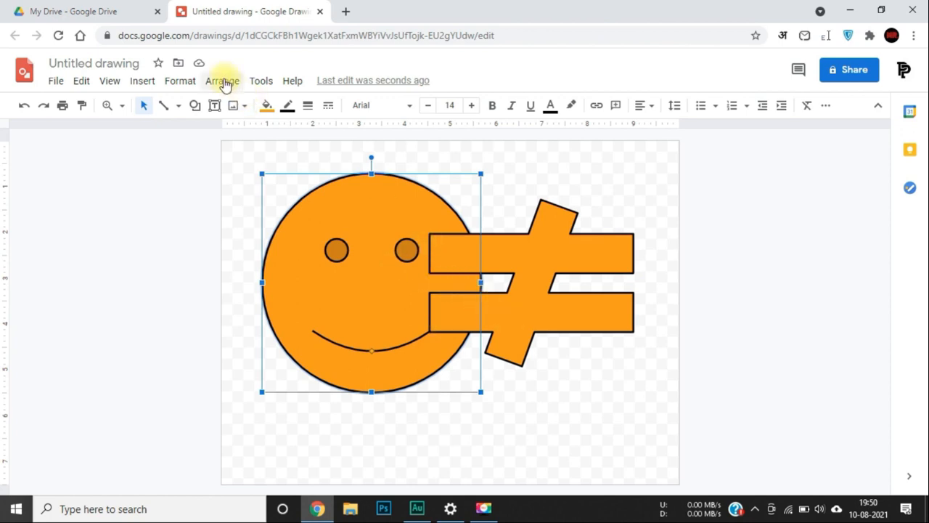
click(550, 315)
key(Delete)
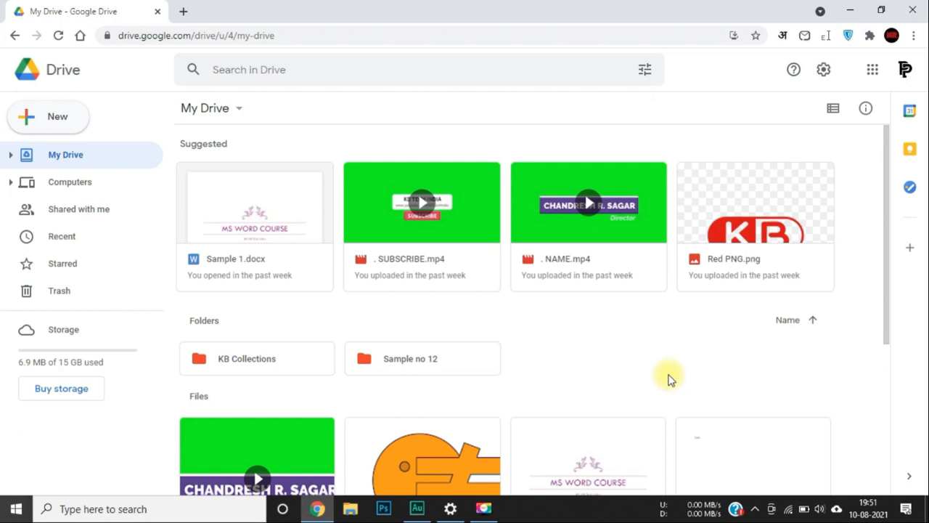
Scroll down to Files in My Drive and open the Sample 2 document.
scroll(669, 378, down, 2)
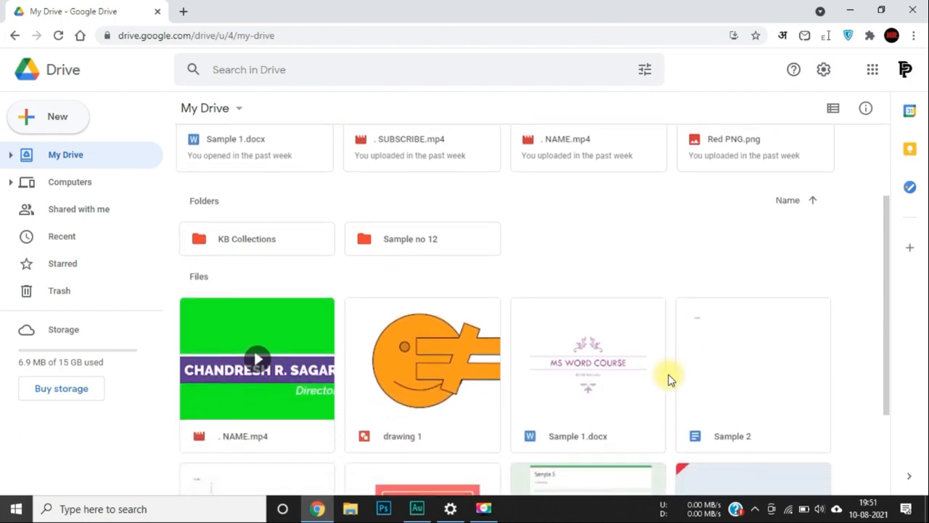
double_click(708, 396)
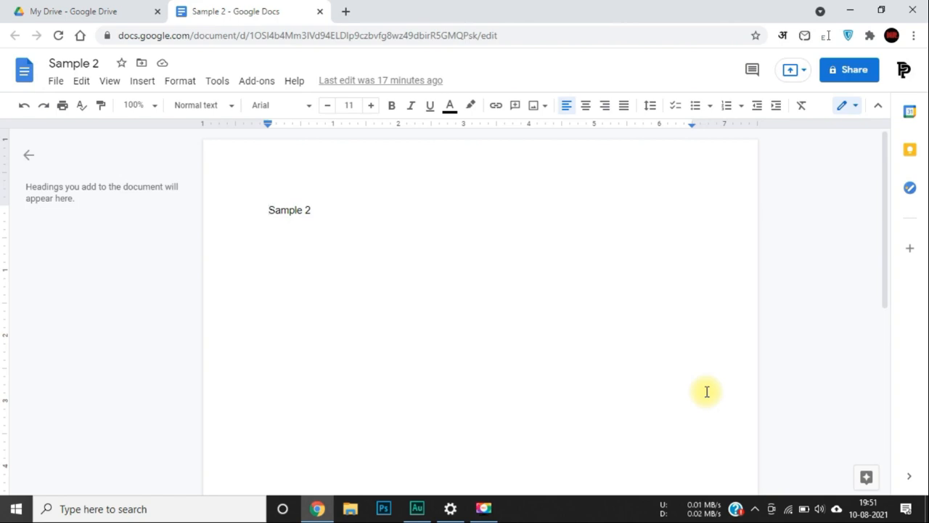
Insert drawing 1 from Drive into Sample 2, linked to its source.
click(146, 85)
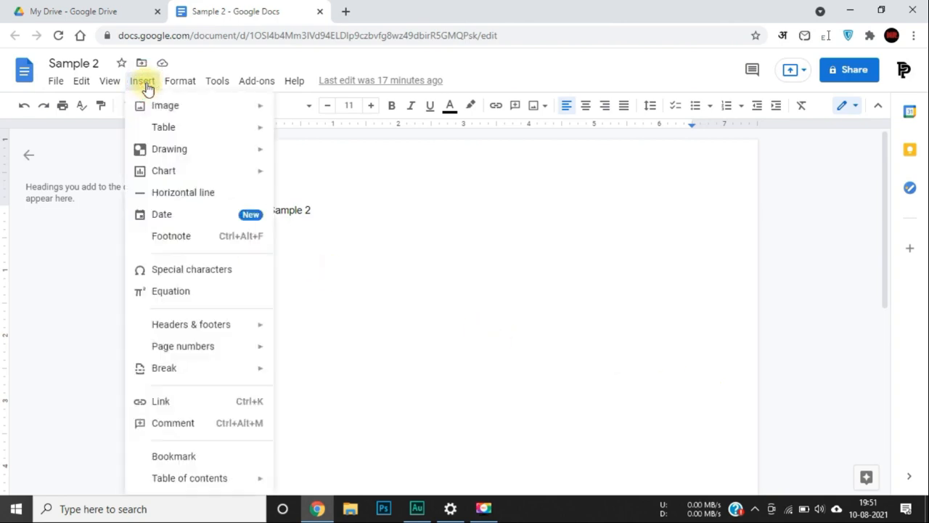
mouse_move(168, 105)
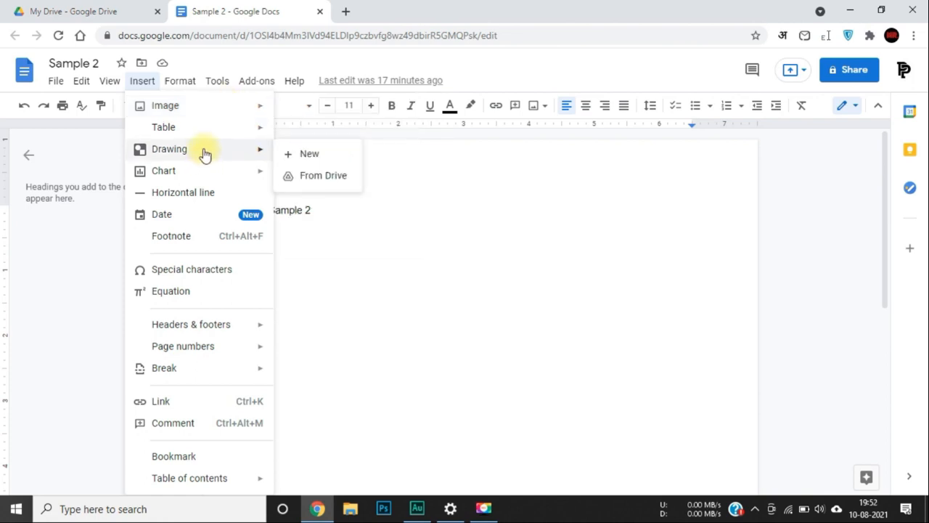
mouse_move(254, 152)
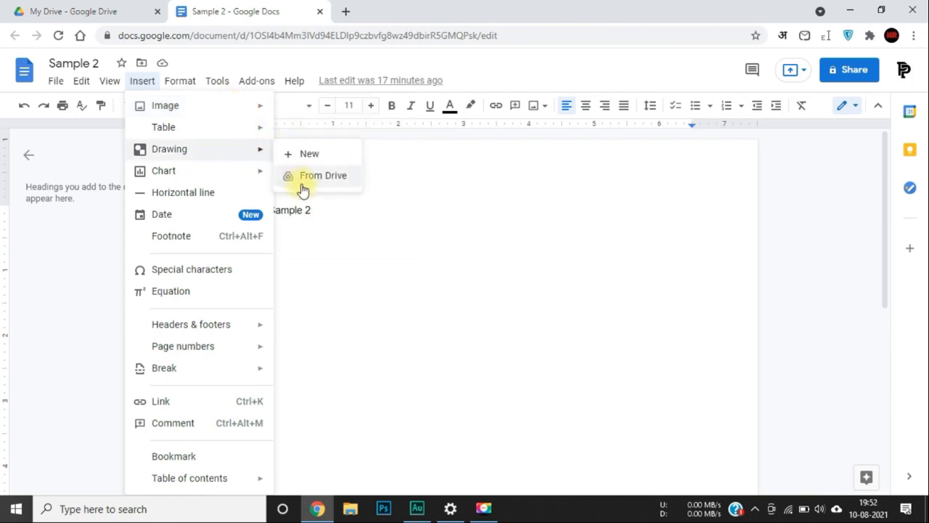
click(306, 184)
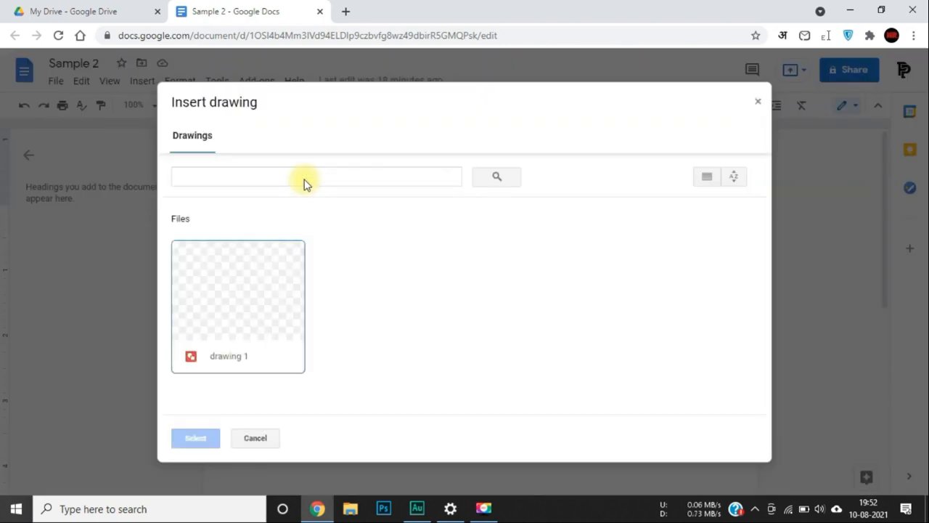
double_click(246, 277)
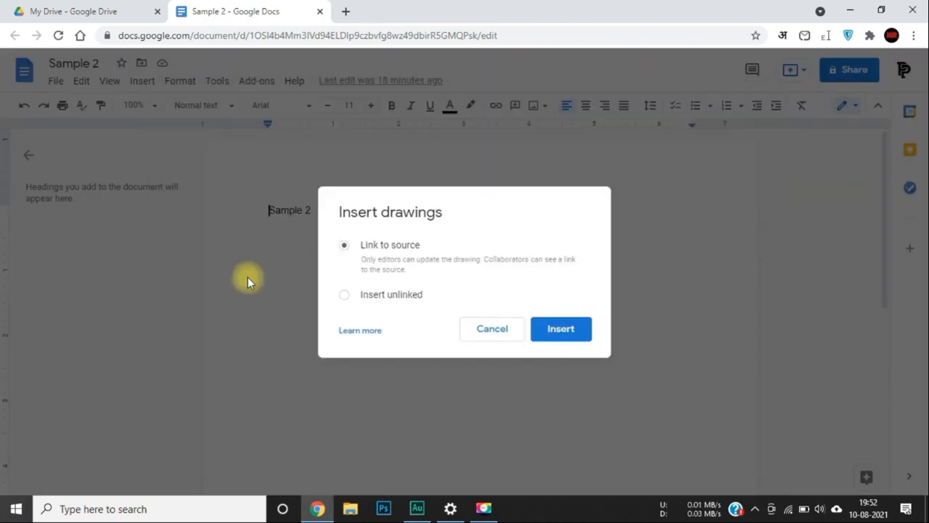
click(560, 330)
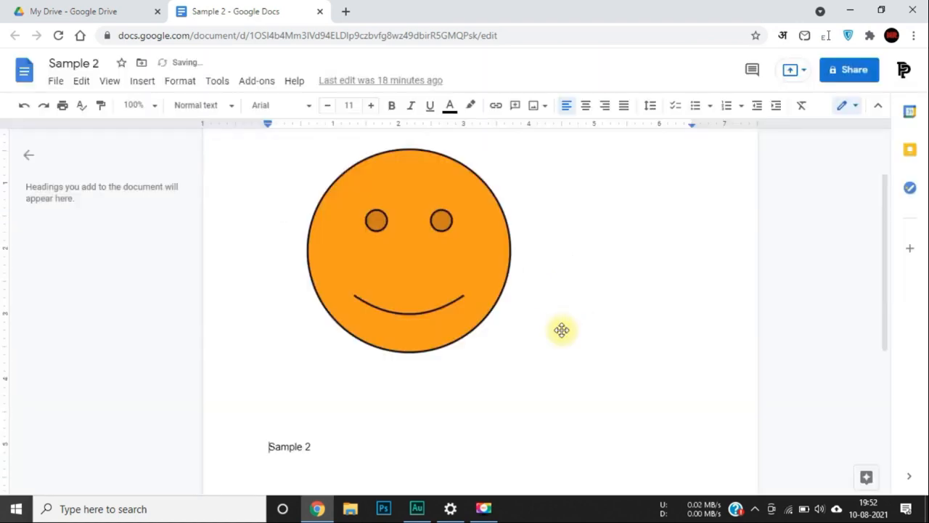
Shrink the smiley drawing and set its wrapping to In front of text.
click(461, 310)
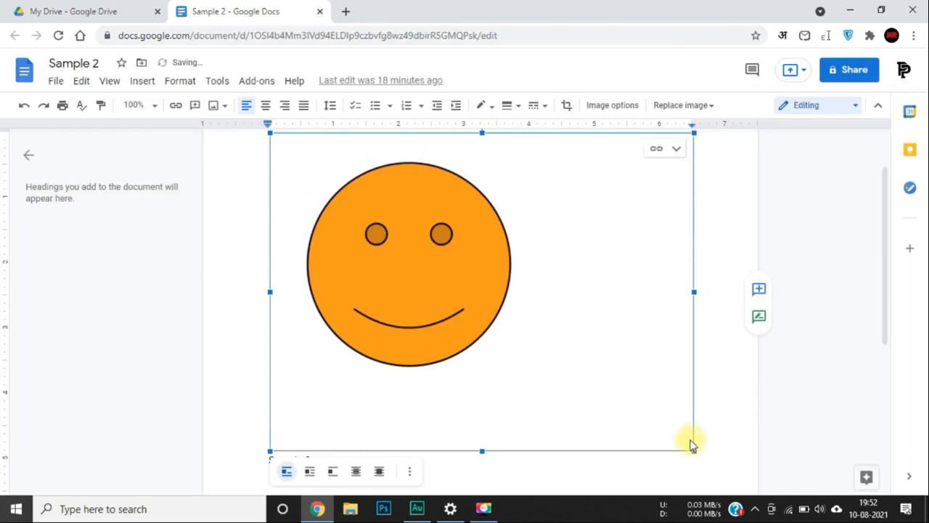
drag(693, 450, 514, 378)
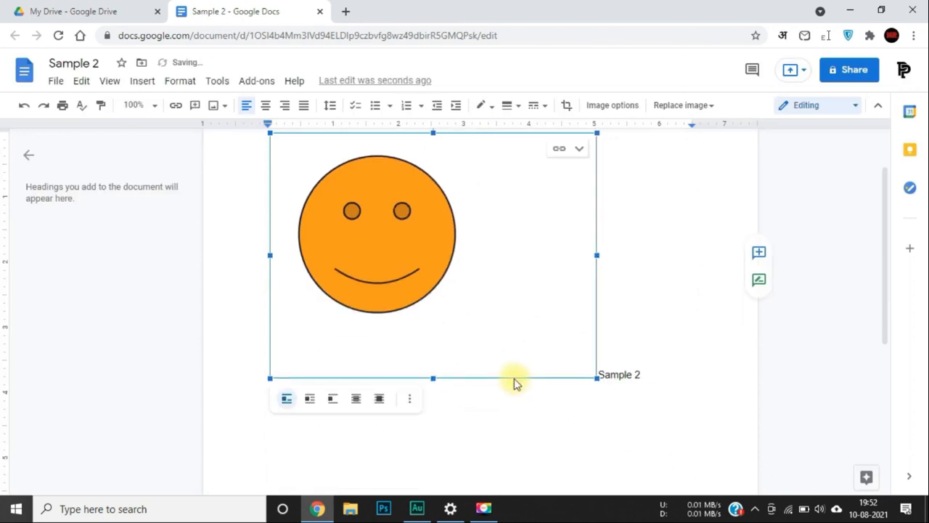
drag(520, 306, 489, 276)
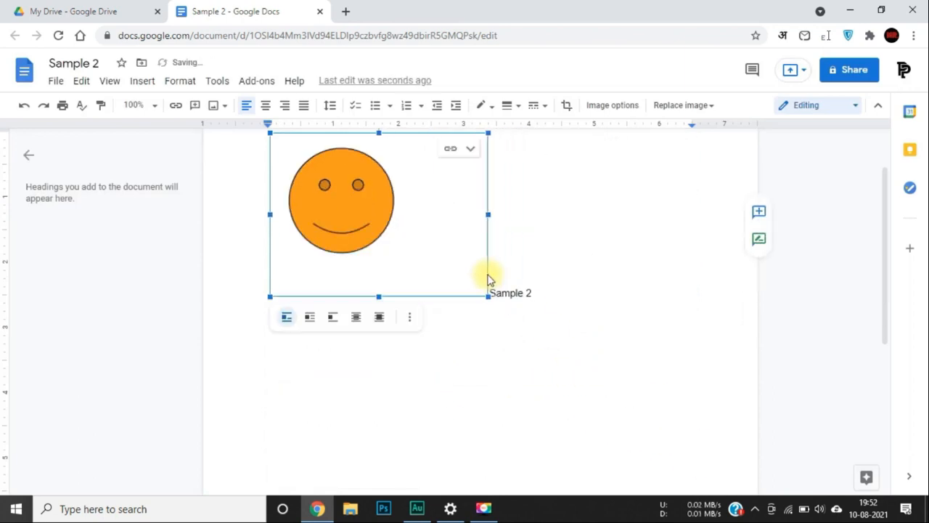
click(310, 320)
click(378, 330)
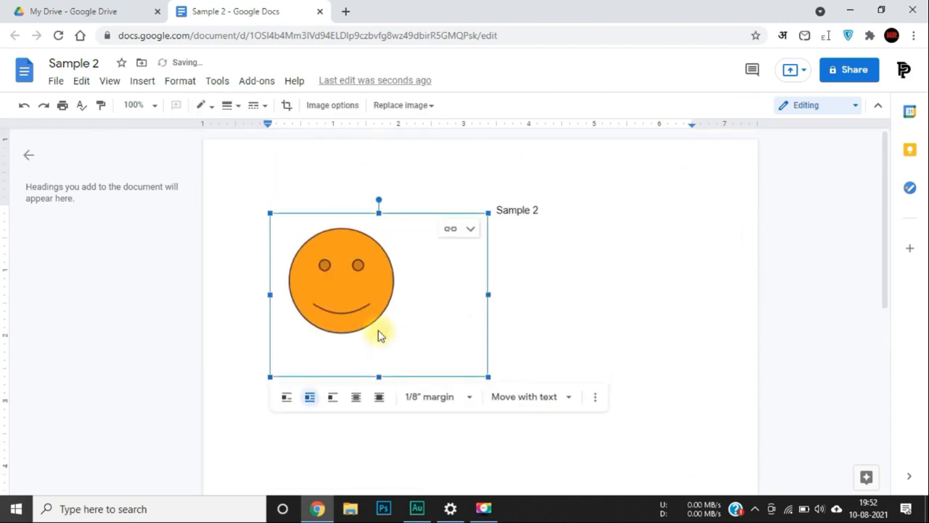
click(525, 222)
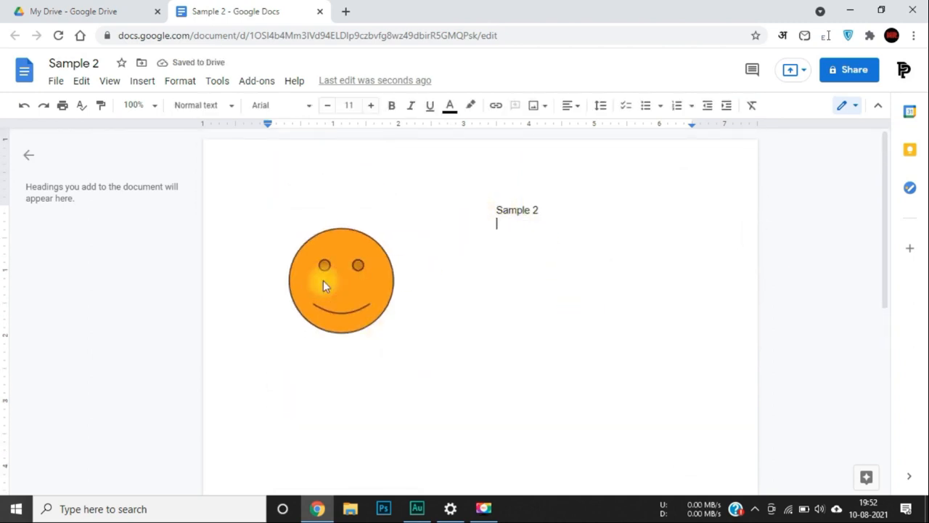
click(324, 280)
Rotate the smiley drawing about 180° so it sits upside down.
drag(379, 199, 389, 416)
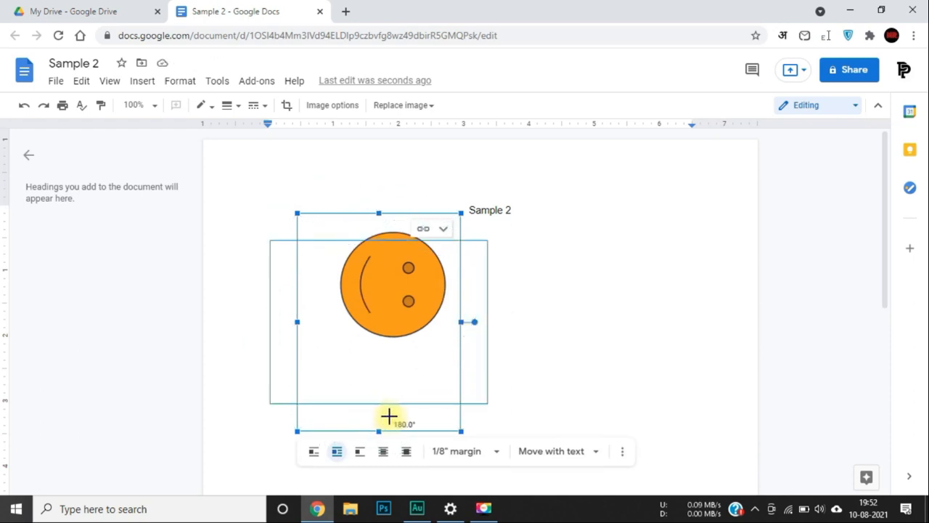
drag(389, 416, 384, 372)
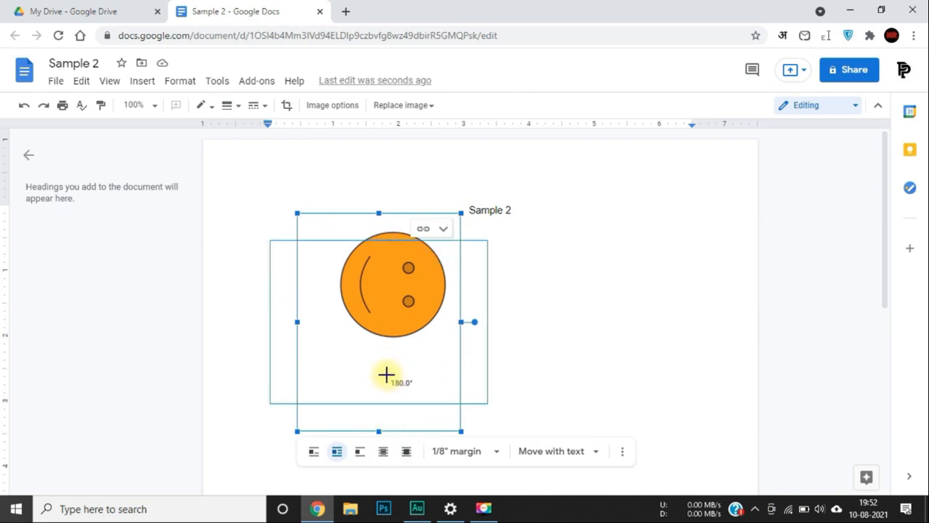
drag(386, 374, 356, 362)
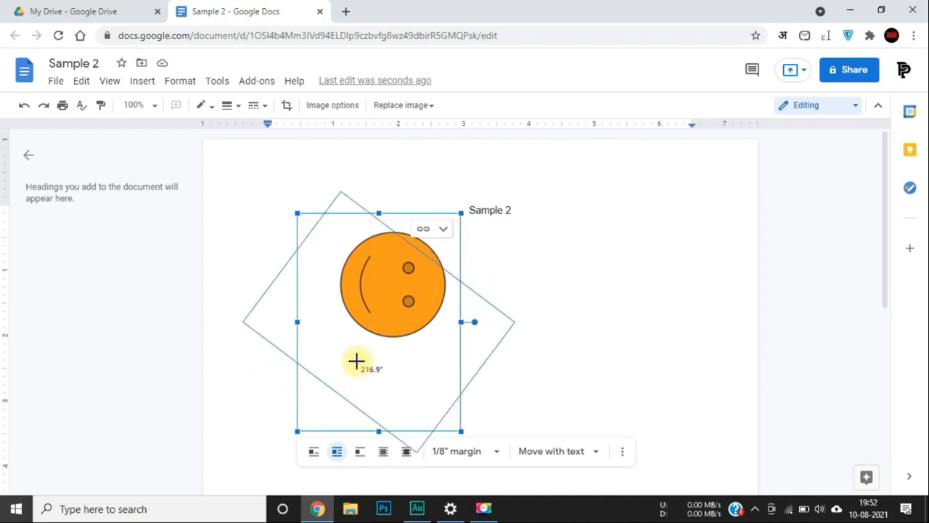
drag(355, 361, 381, 416)
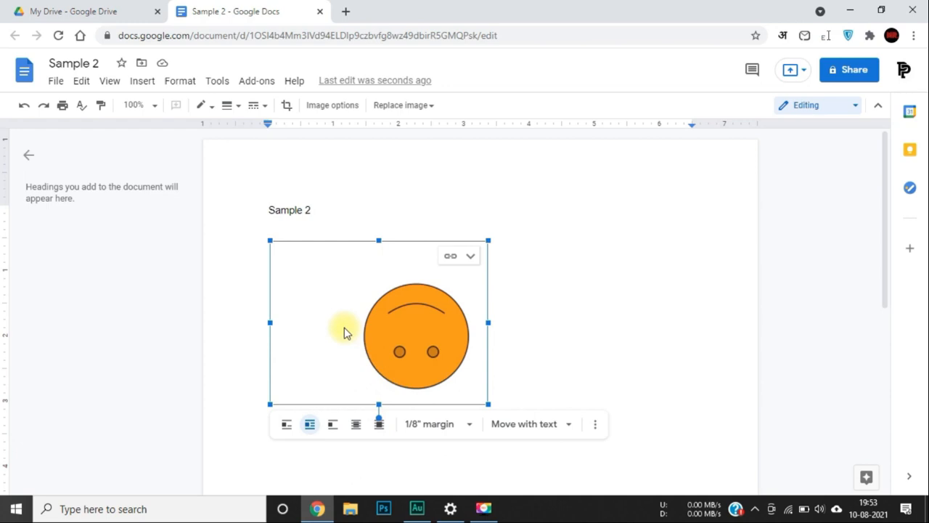
click(136, 83)
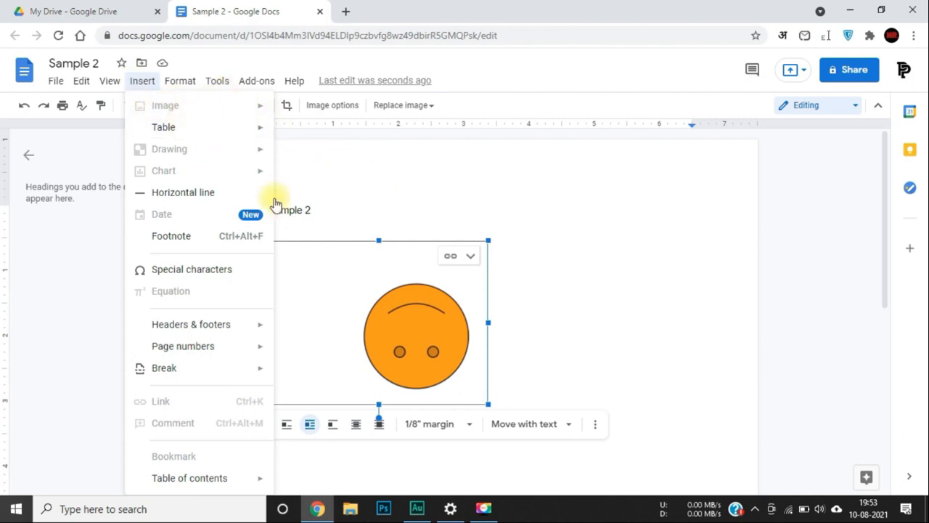
Place the cursor after Sample 2 and choose to insert an image from Drive.
click(542, 225)
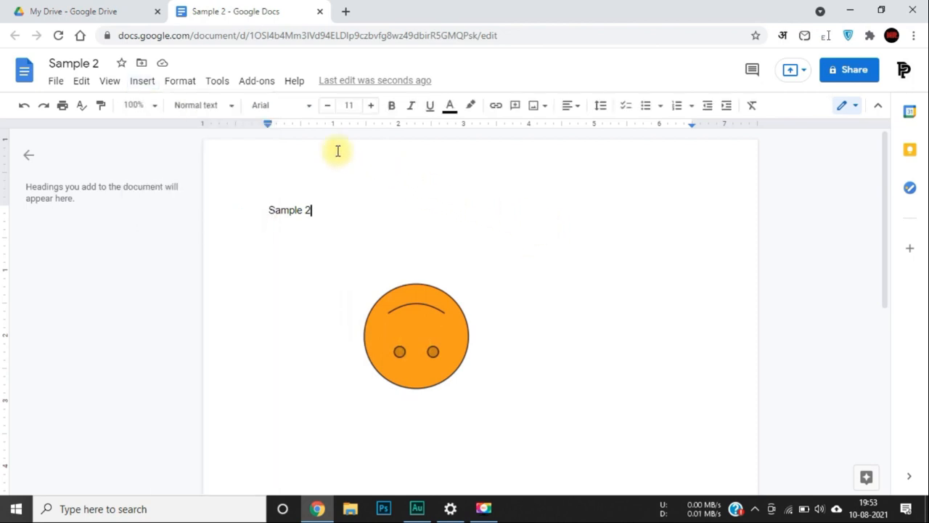
click(142, 83)
mouse_move(180, 80)
mouse_move(140, 81)
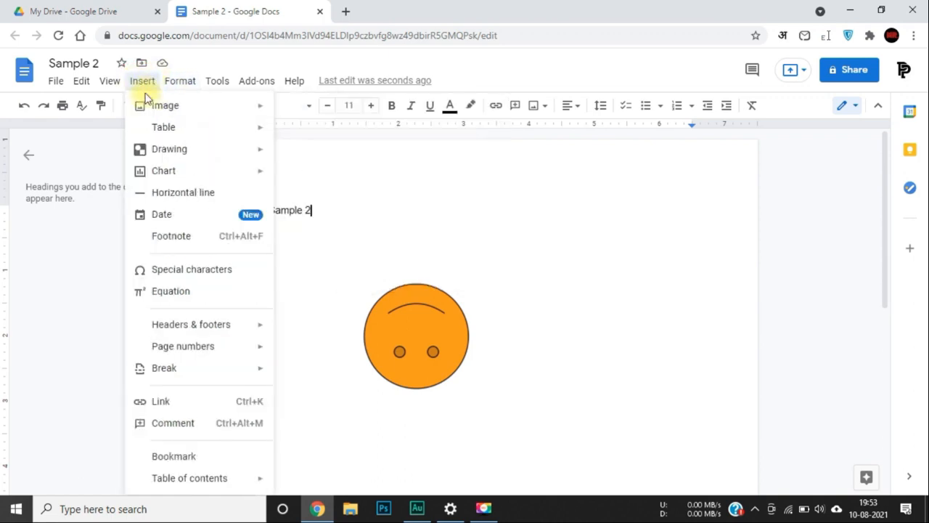
mouse_move(209, 109)
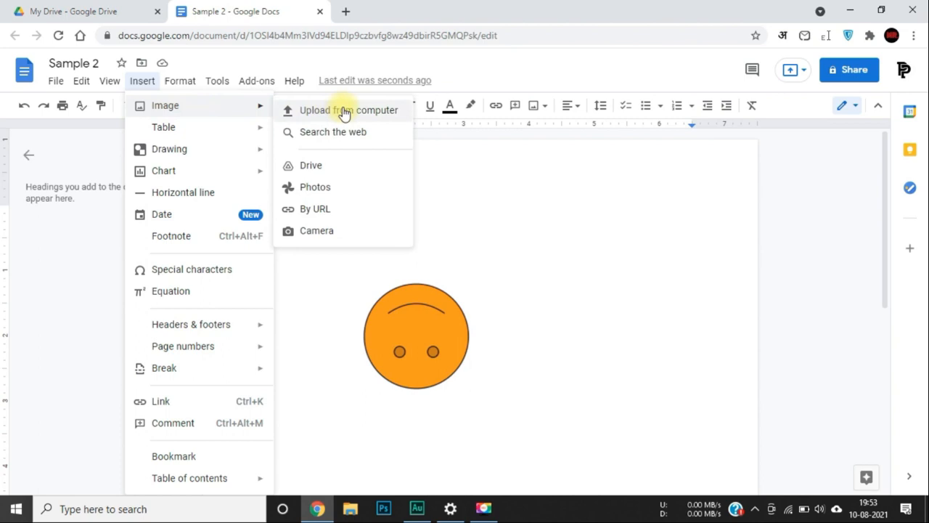
click(319, 167)
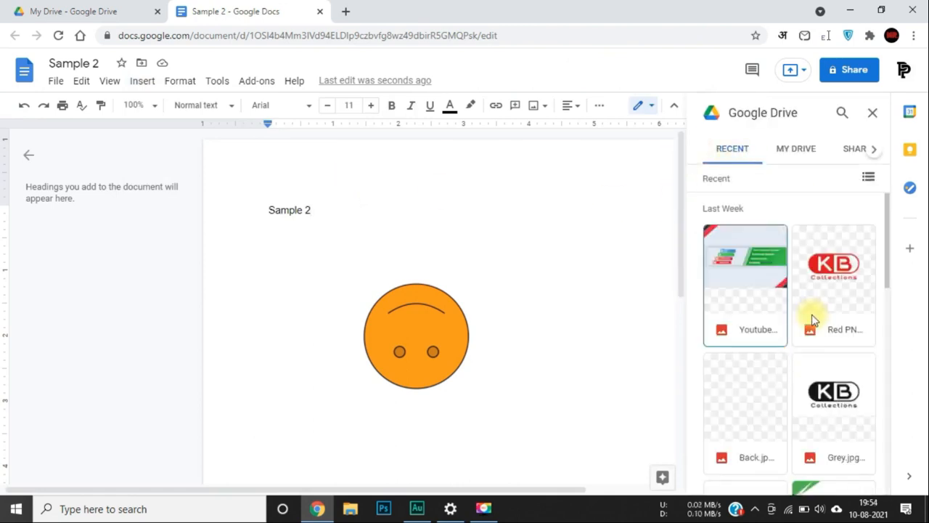
Select the KB TECH logo in the Drive panel and insert it.
scroll(770, 368, down, 1)
scroll(769, 368, down, 4)
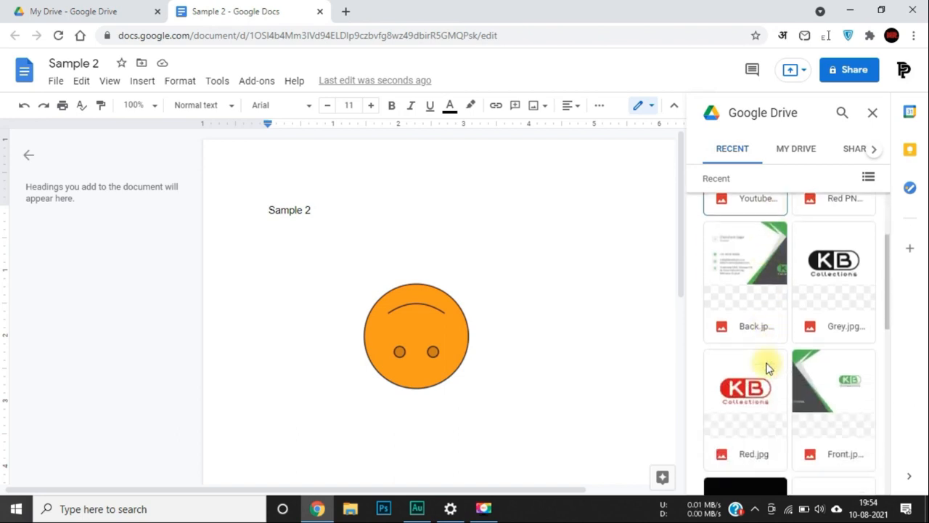
scroll(768, 366, down, 5)
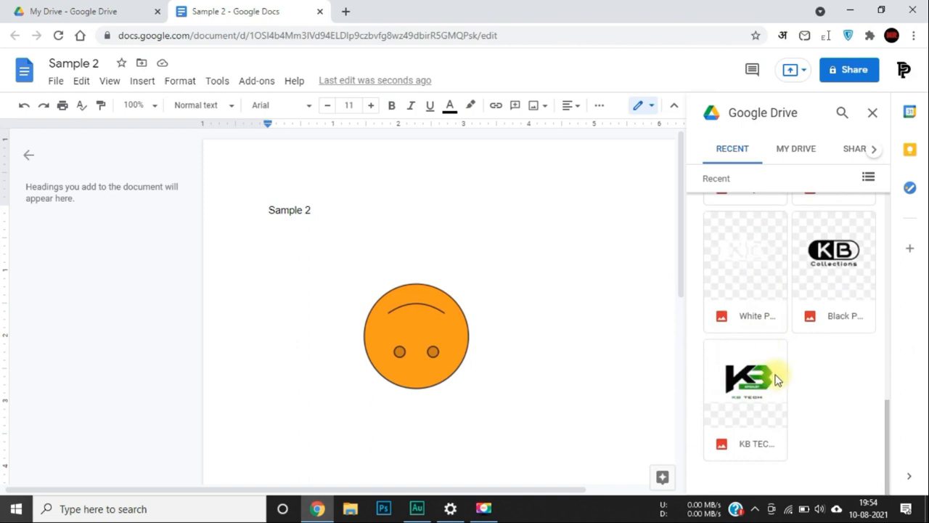
click(744, 388)
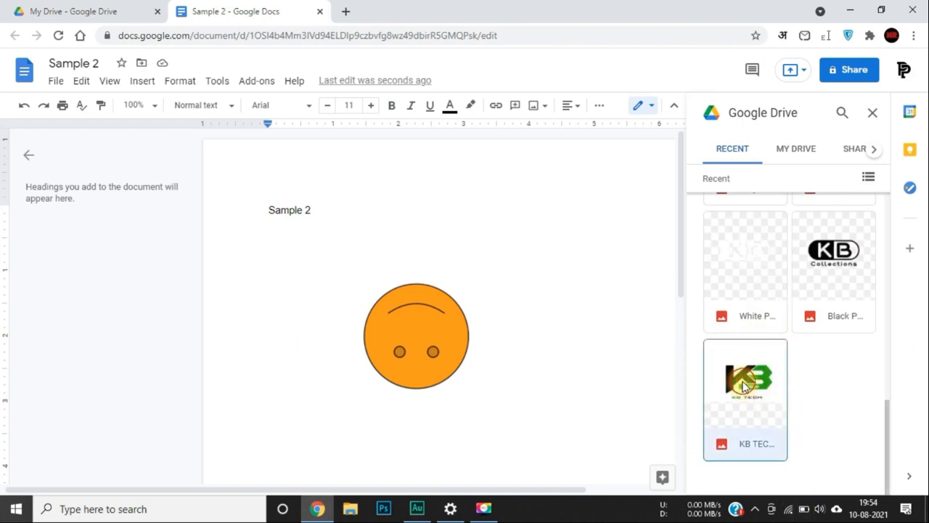
click(807, 479)
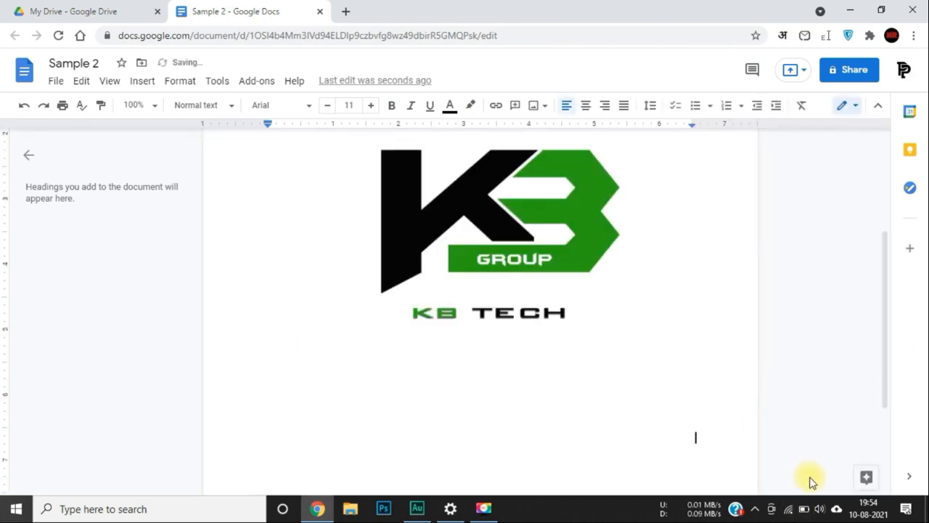
click(492, 228)
scroll(502, 259, up, 3)
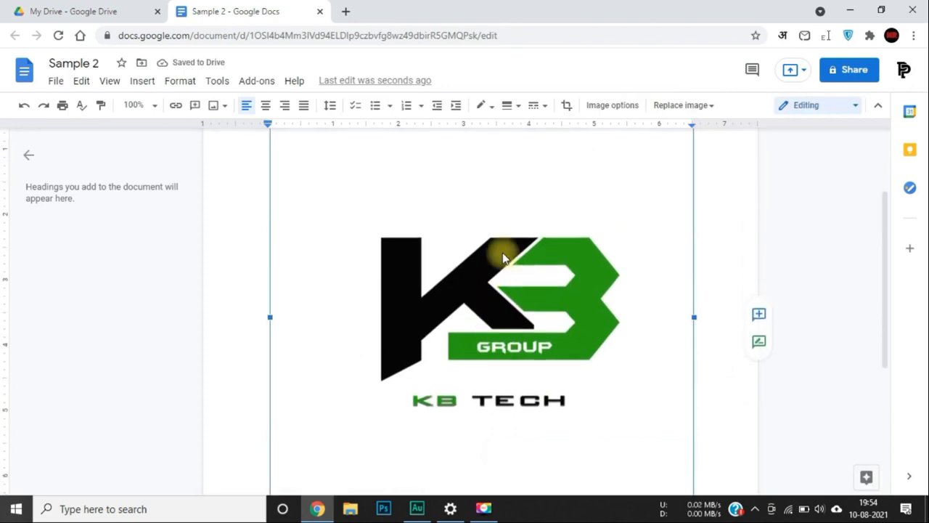
scroll(504, 258, down, 3)
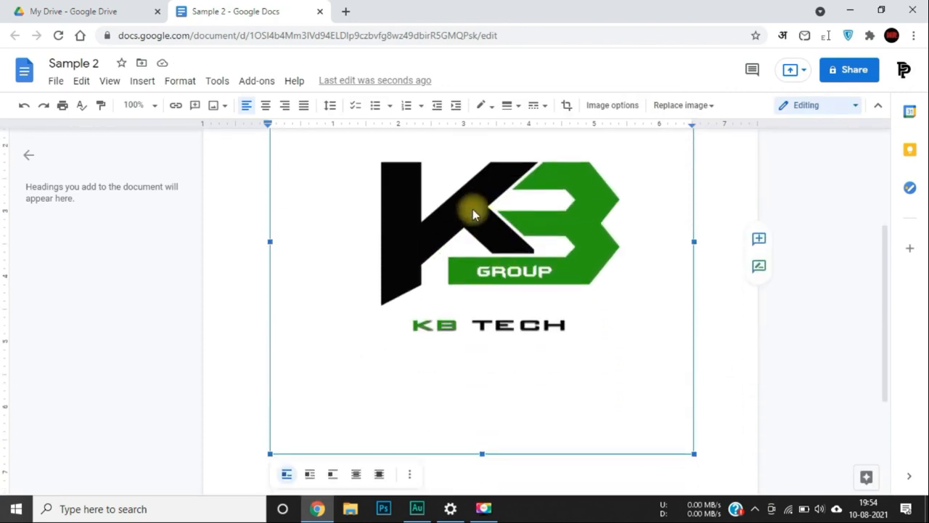
Upload phone stand photo 5 from the computer and shrink it to a much smaller size.
click(143, 81)
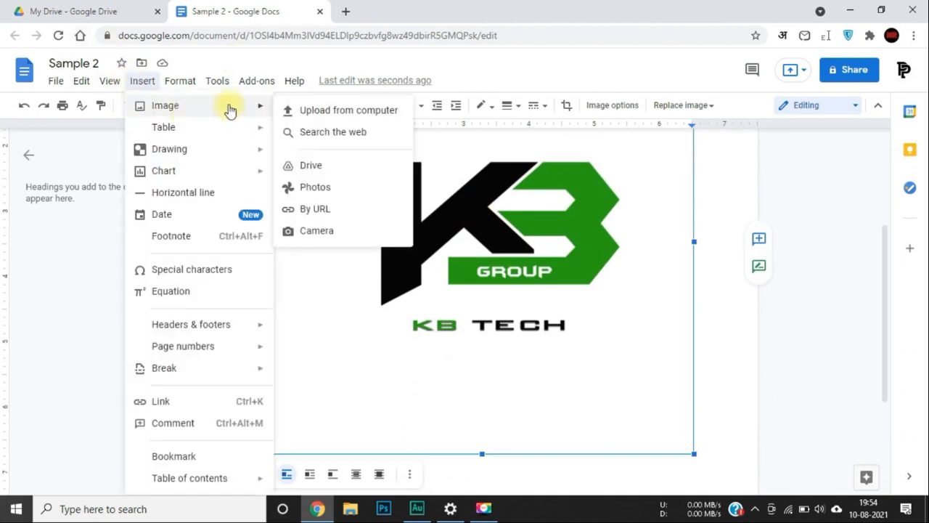
click(310, 111)
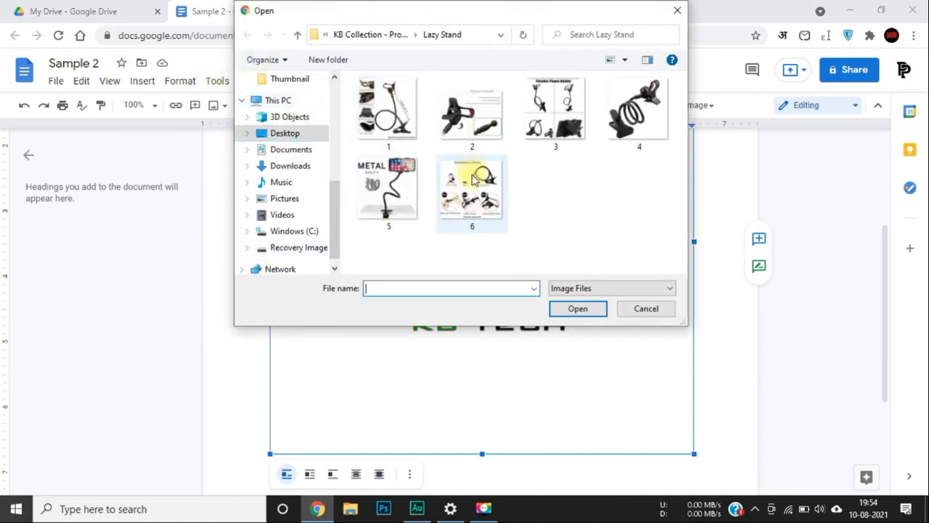
double_click(392, 195)
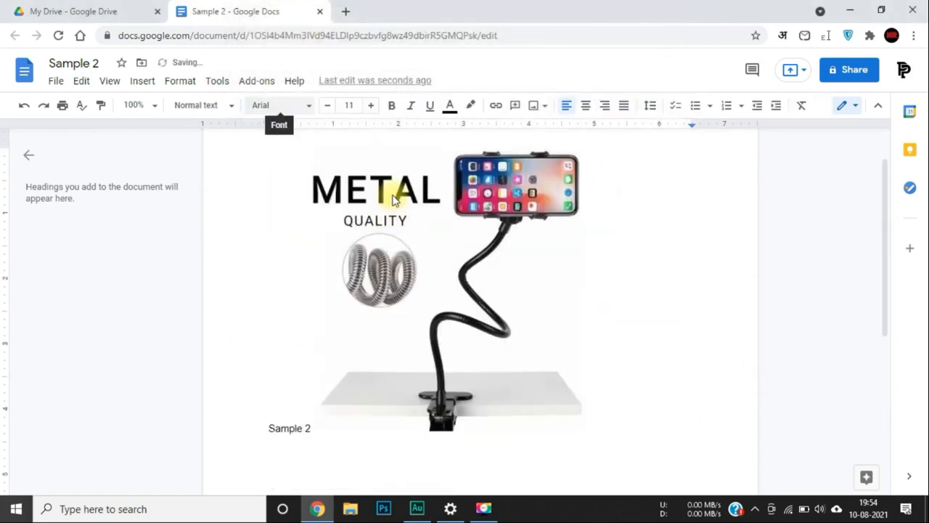
click(450, 341)
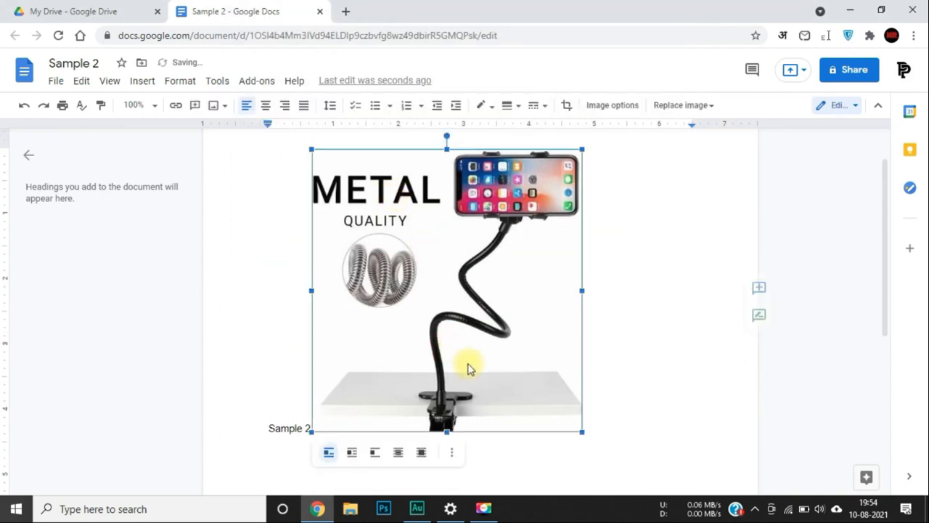
drag(580, 429, 415, 305)
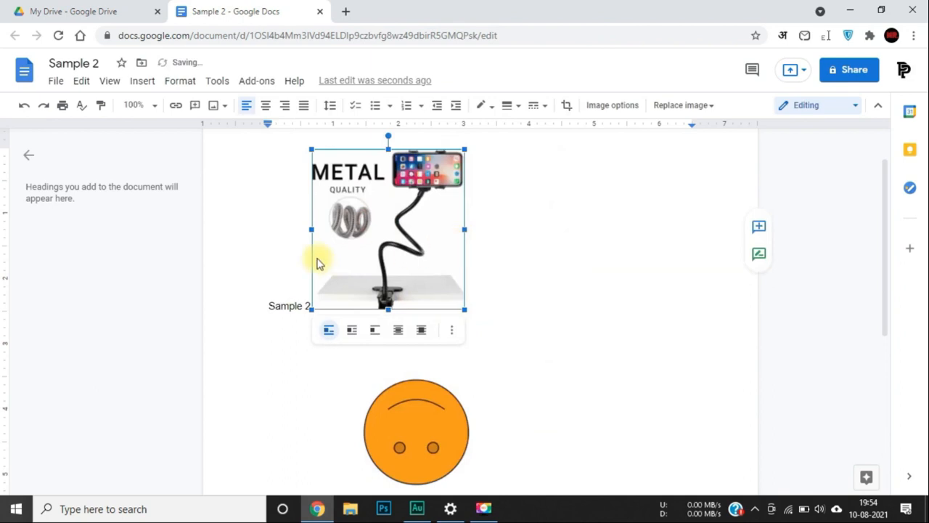
click(264, 241)
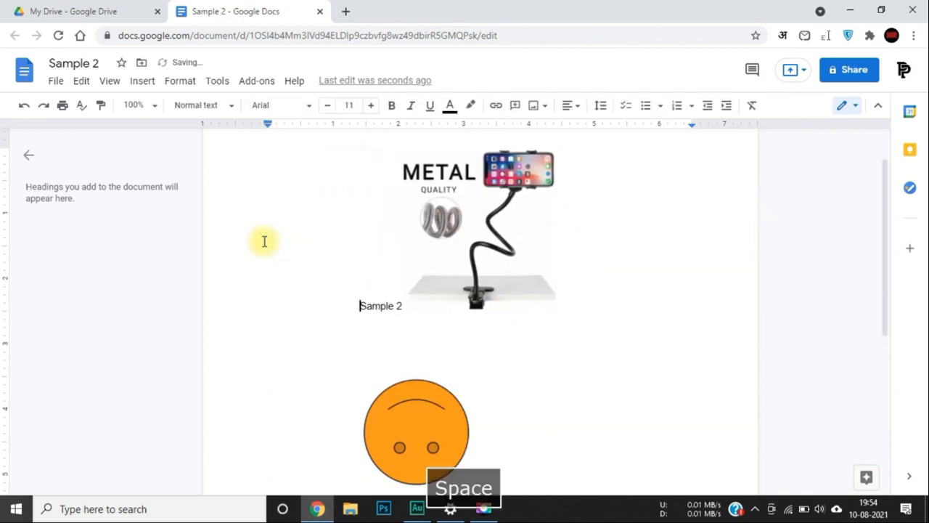
scroll(264, 241, down, 4)
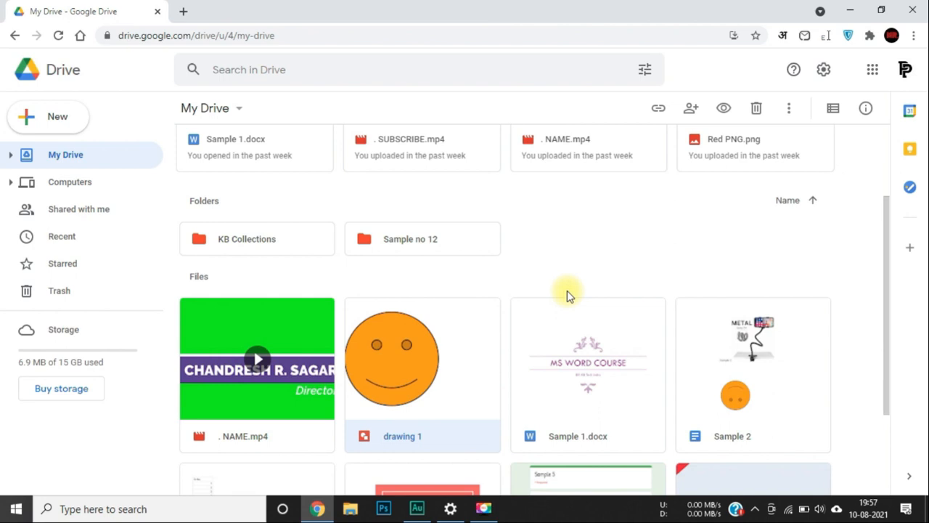
Open Sample 1.docx from Drive and display the File > Email submenu.
double_click(580, 368)
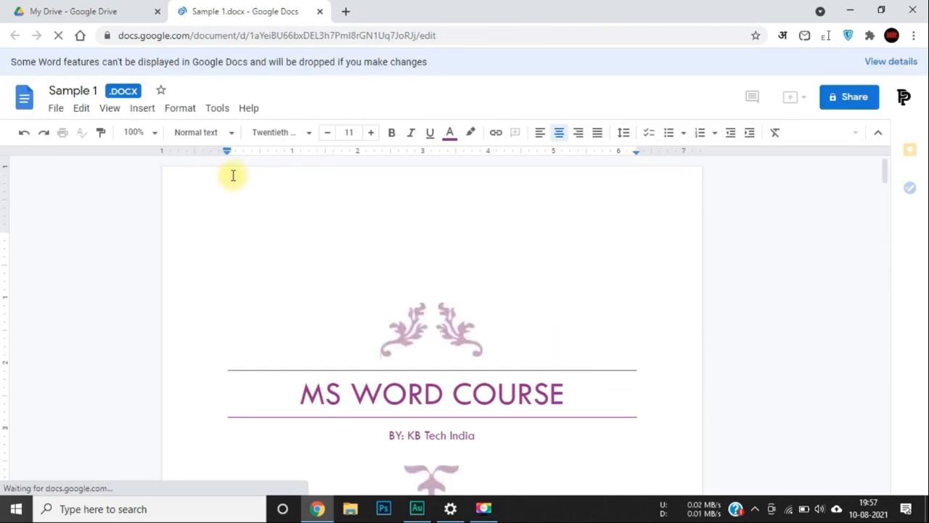
click(57, 108)
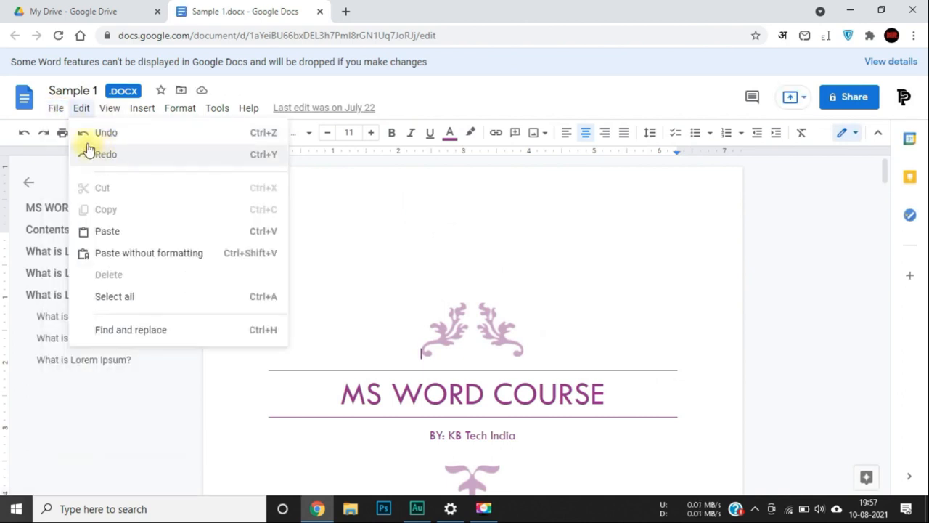
mouse_move(91, 266)
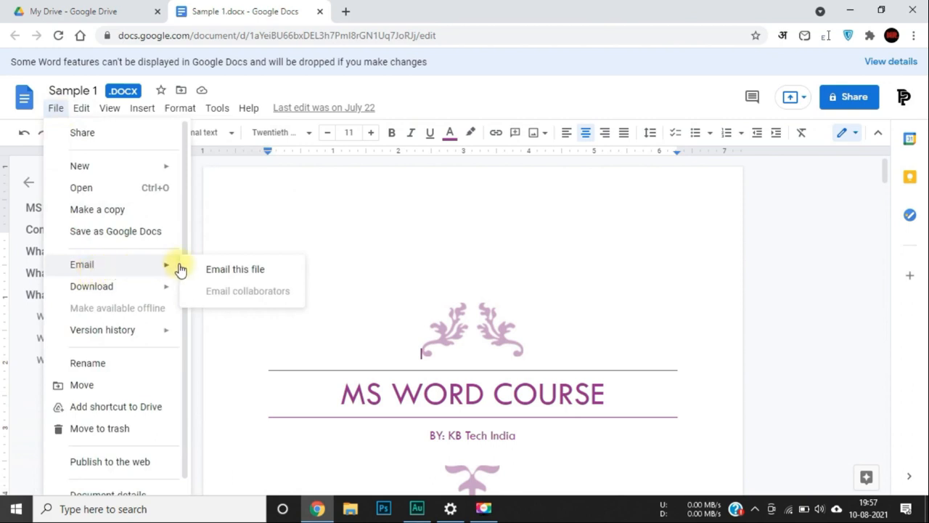
Start Email this file and enter the recipient's e-mail address.
click(235, 271)
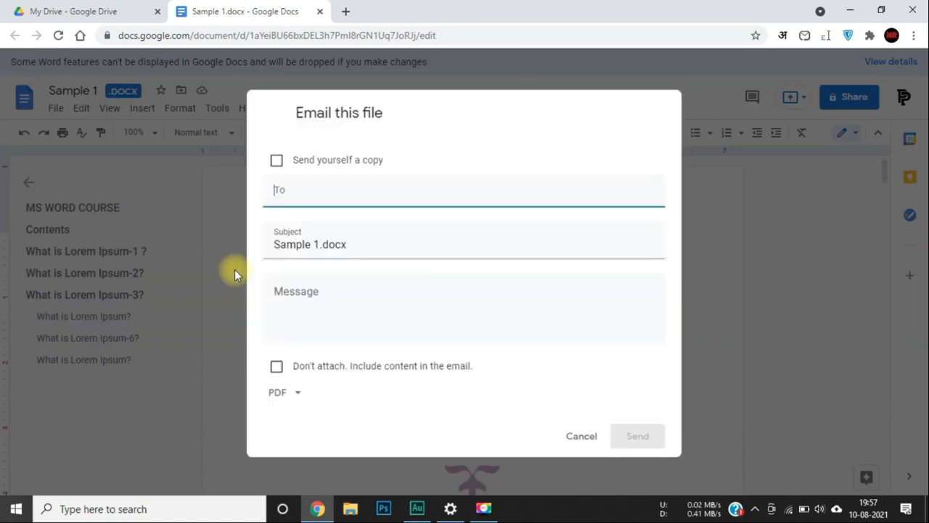
click(298, 200)
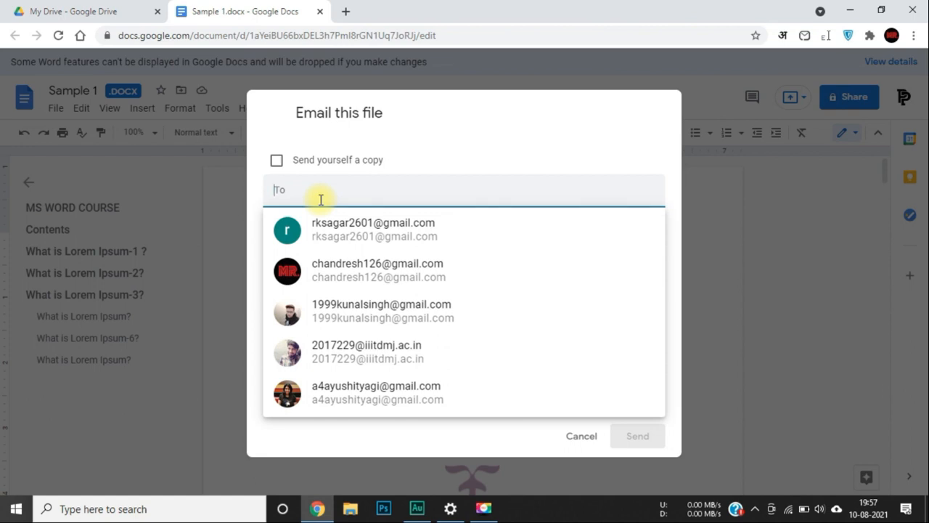
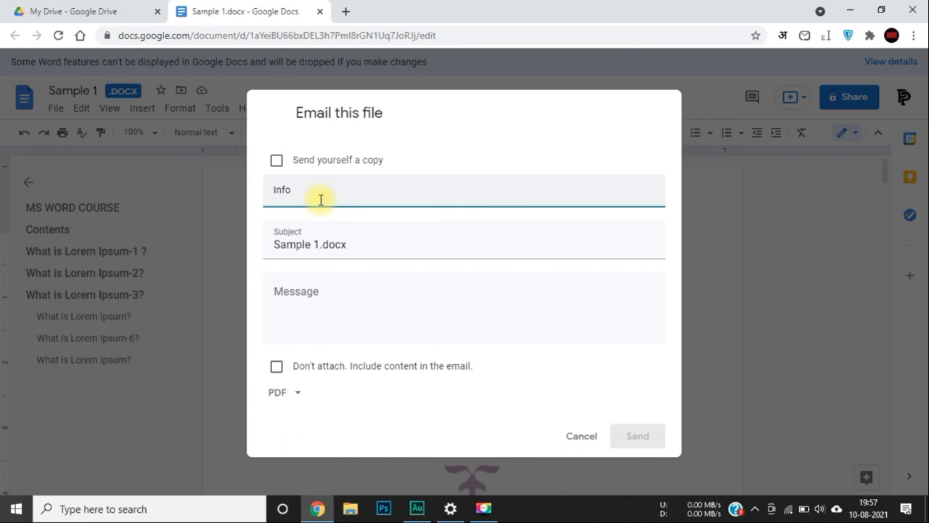
key(Caps_Lock)
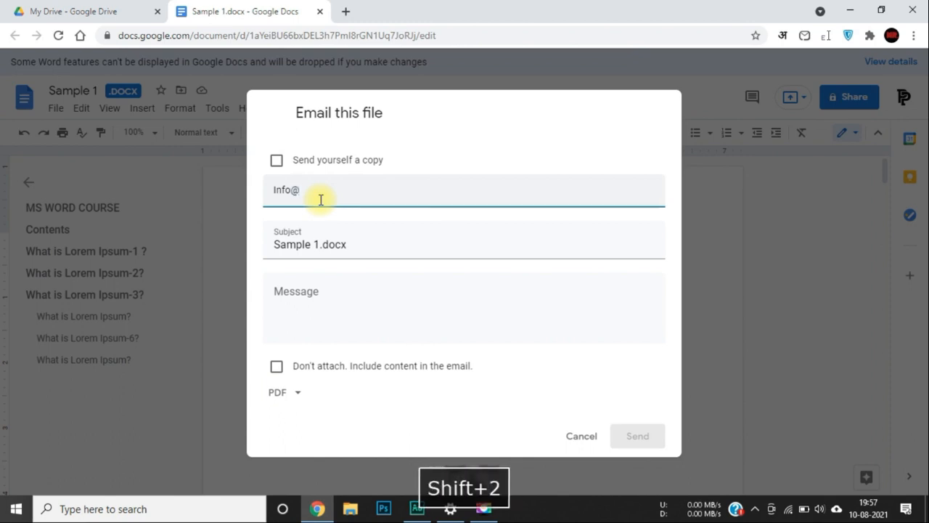
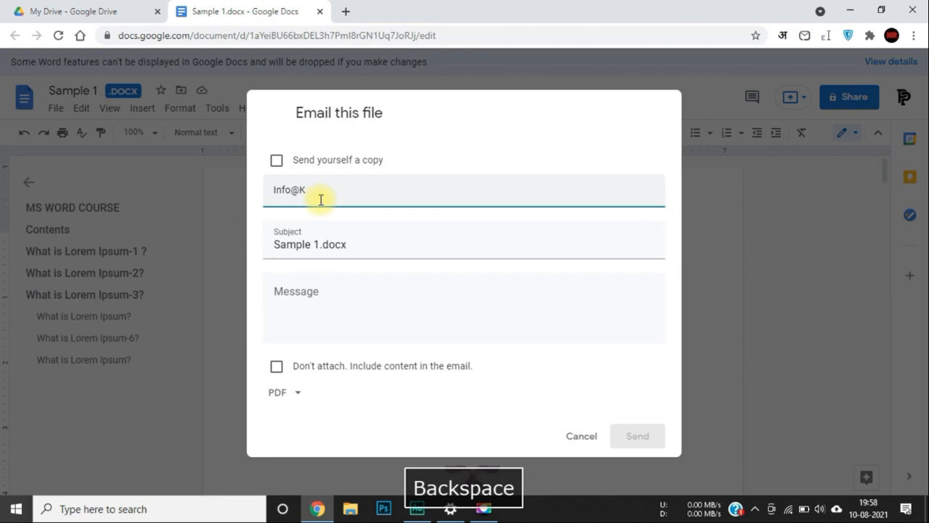
key(Caps_Lock)
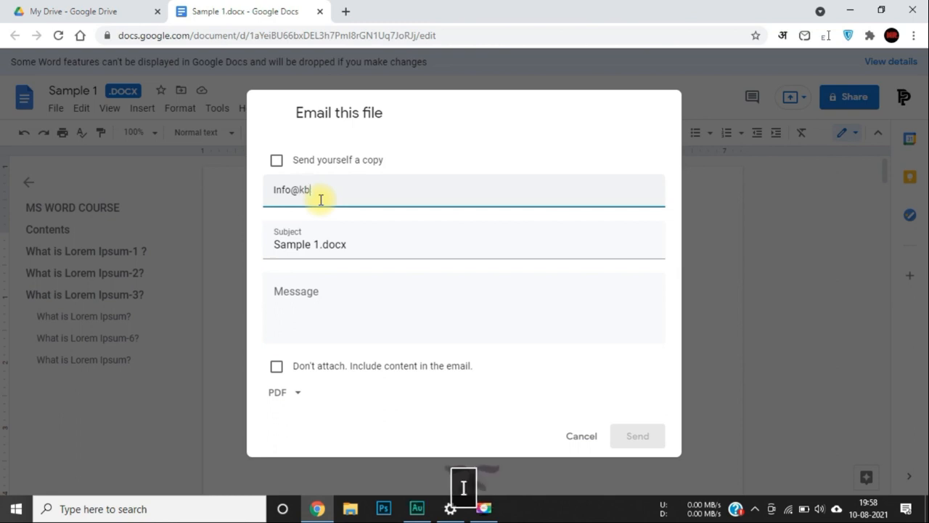
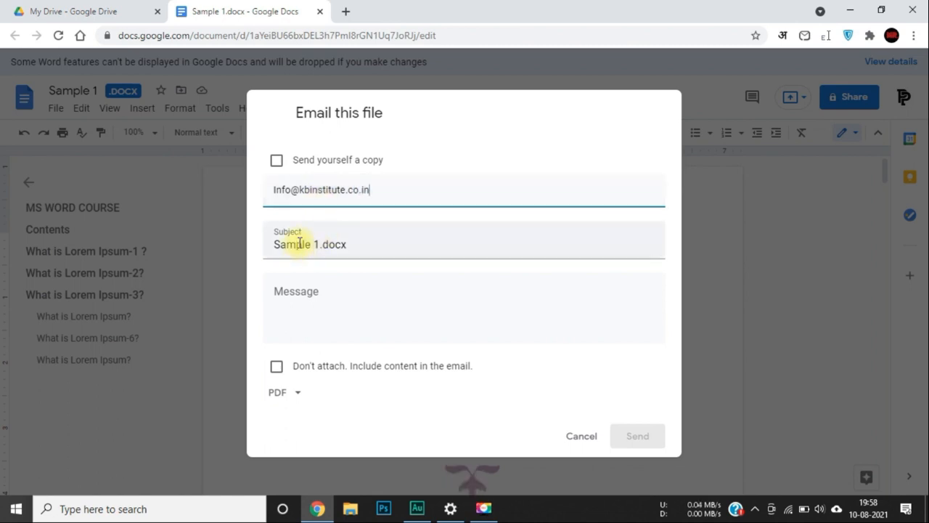
Add the message 'Sample Mail', choose Microsoft Word format, tick Send yourself a copy, and fix the address.
click(326, 304)
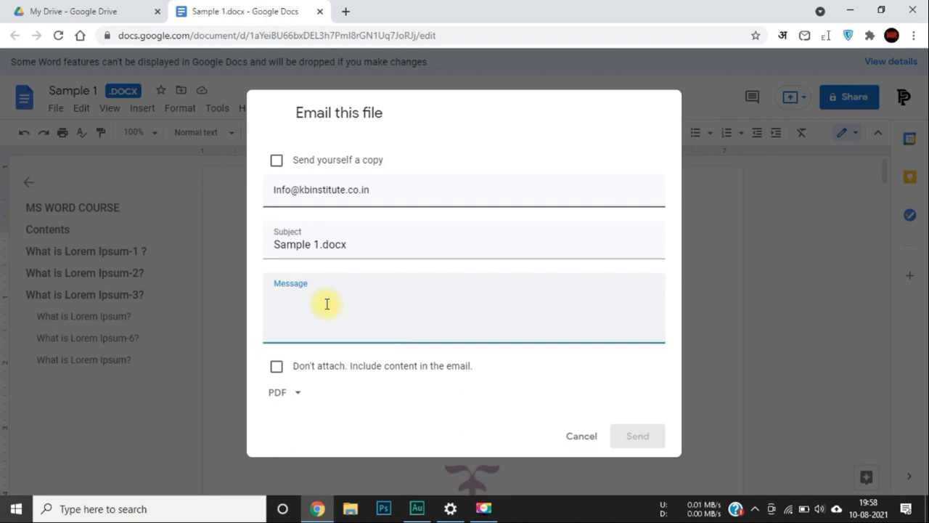
text(Sample )
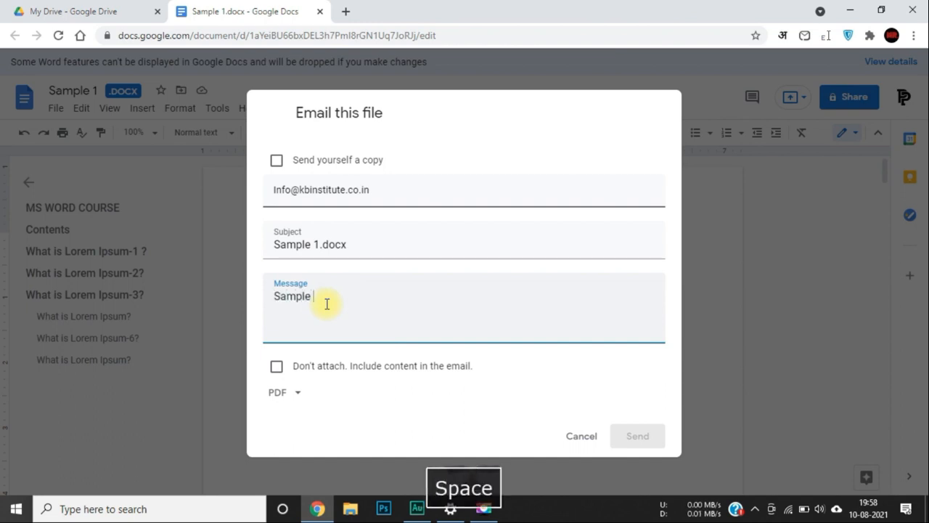
text(Mail)
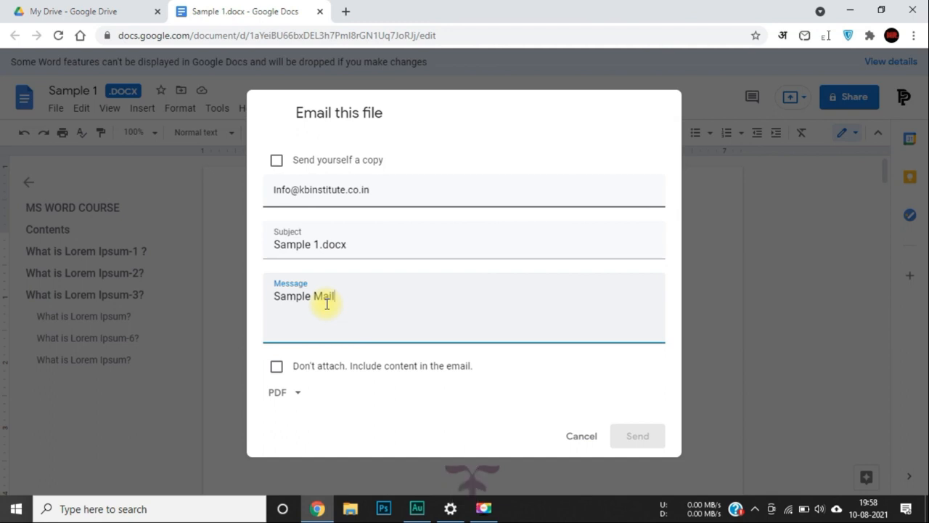
click(296, 394)
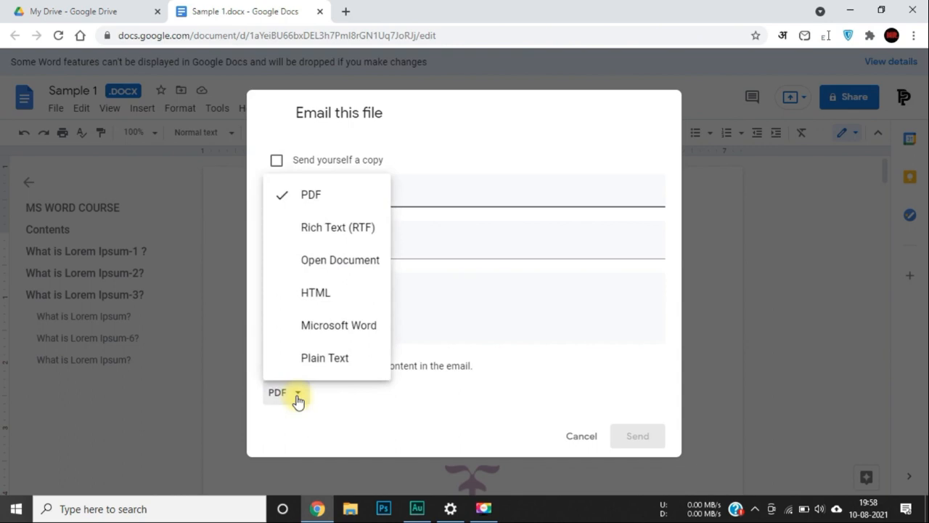
click(309, 327)
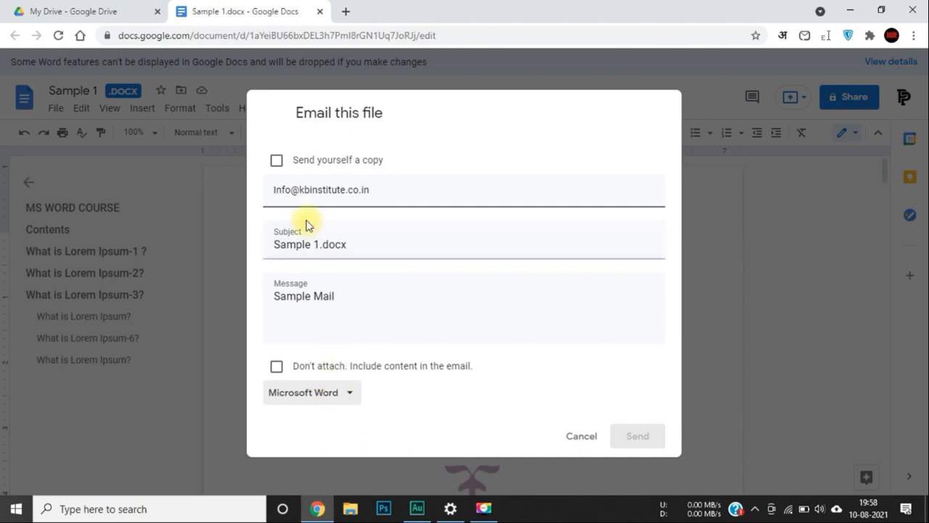
click(340, 392)
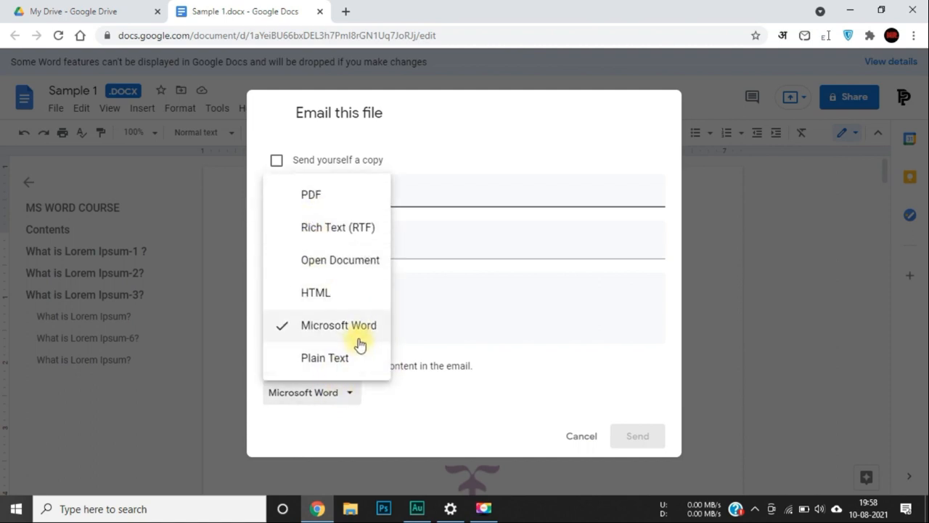
click(396, 402)
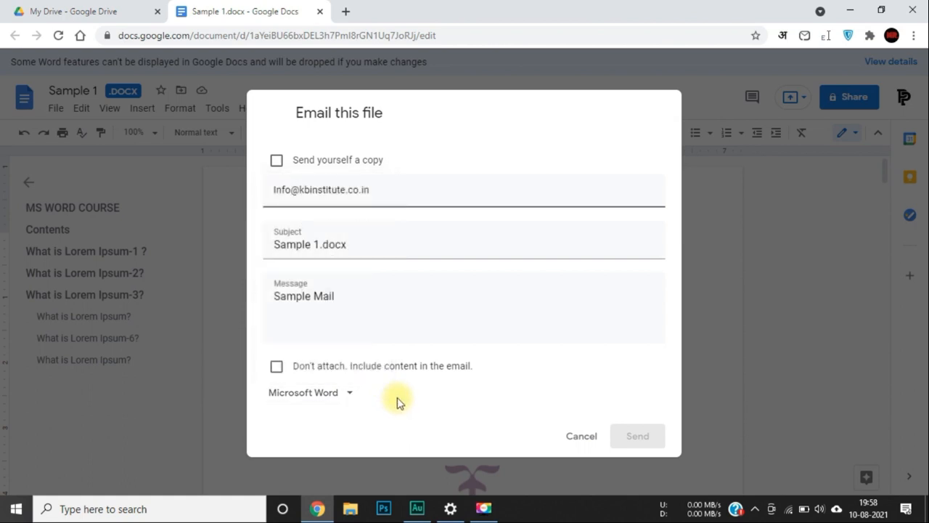
click(276, 162)
click(409, 335)
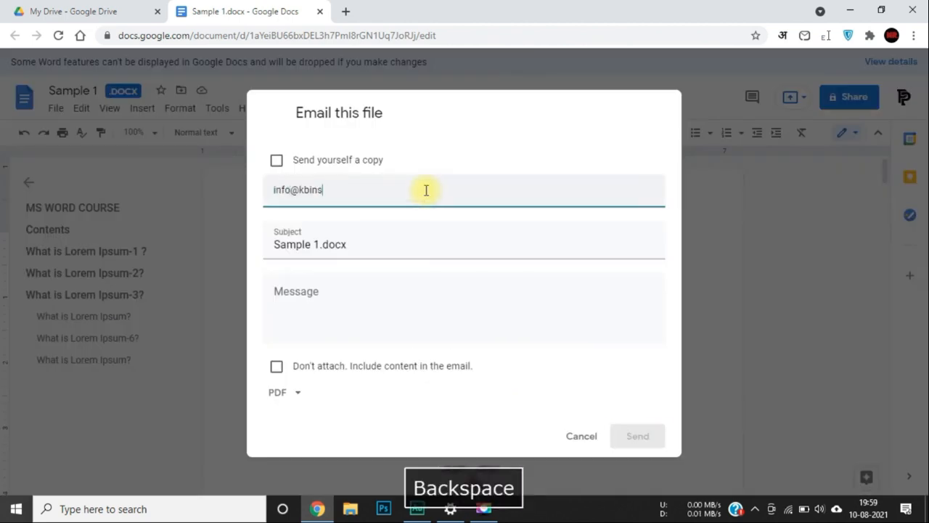
Confirm the recipient, add a self-copy, attach as Microsoft Word, and send the email.
key(BackSpace)
key(Return)
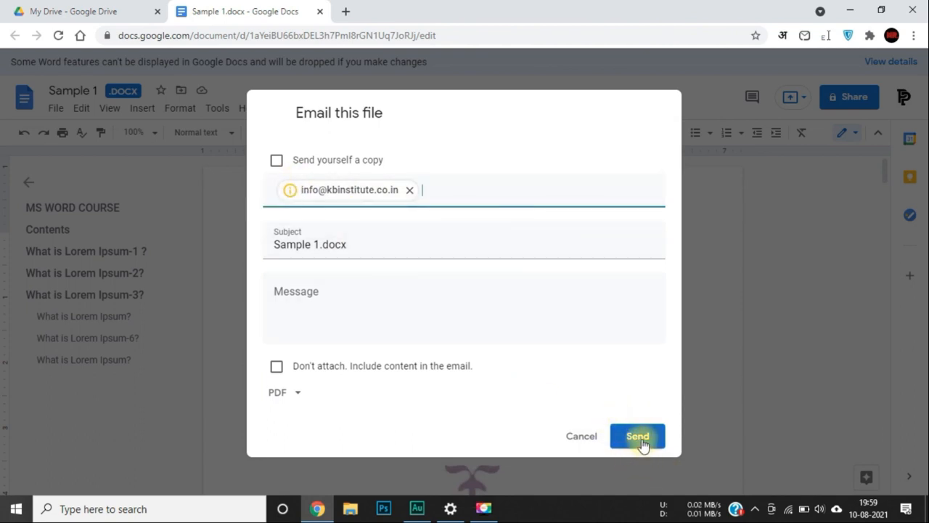
click(276, 160)
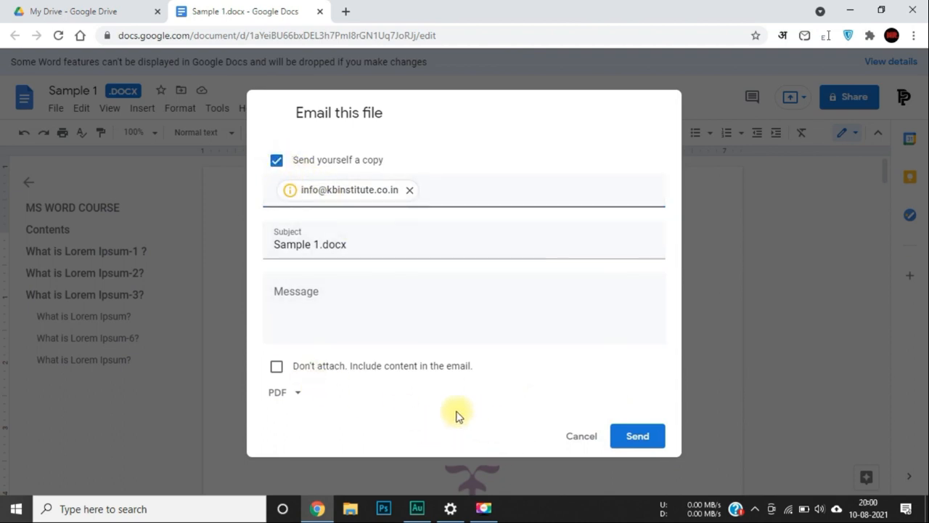
click(279, 392)
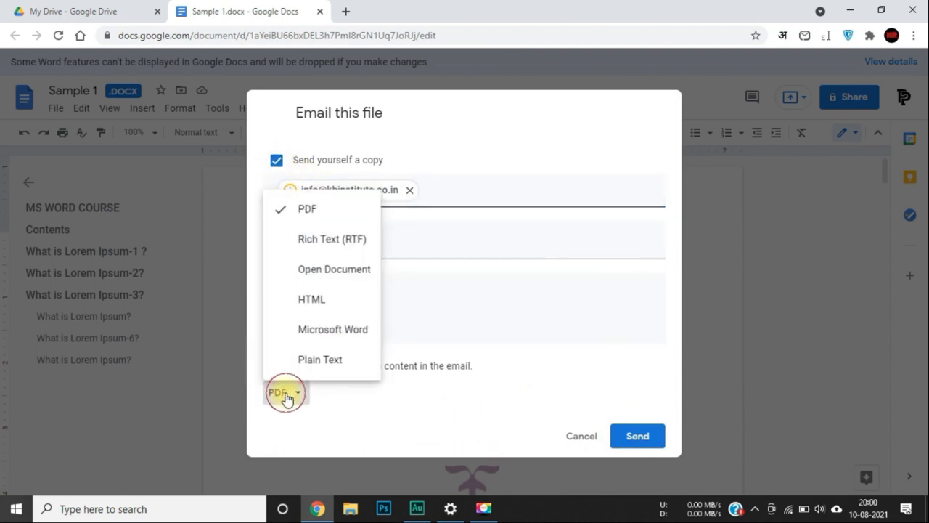
click(331, 324)
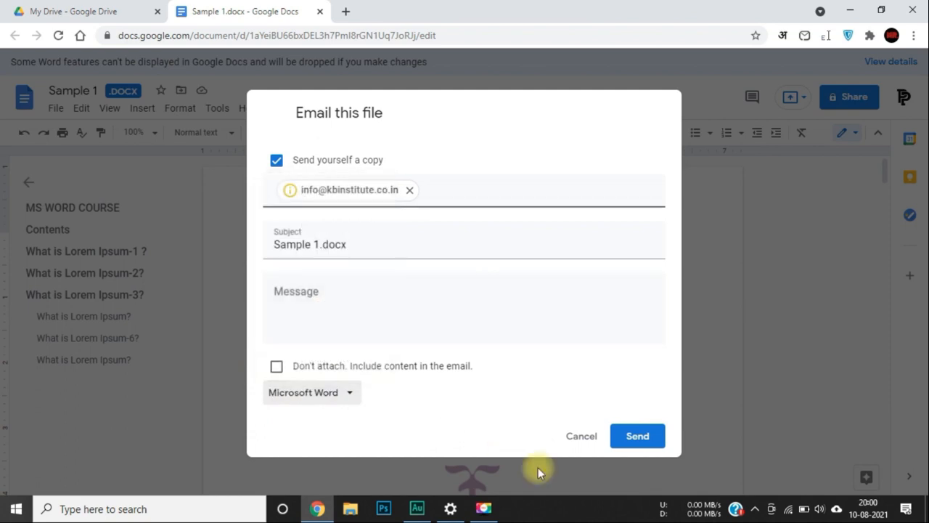
click(646, 437)
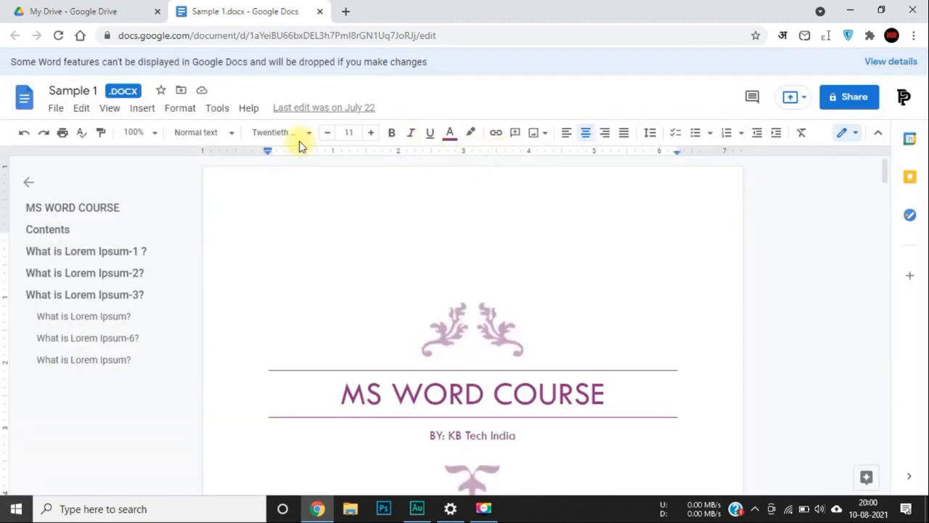
From My Drive, launch Gmail via the Google apps grid in a new tab placed second.
click(99, 7)
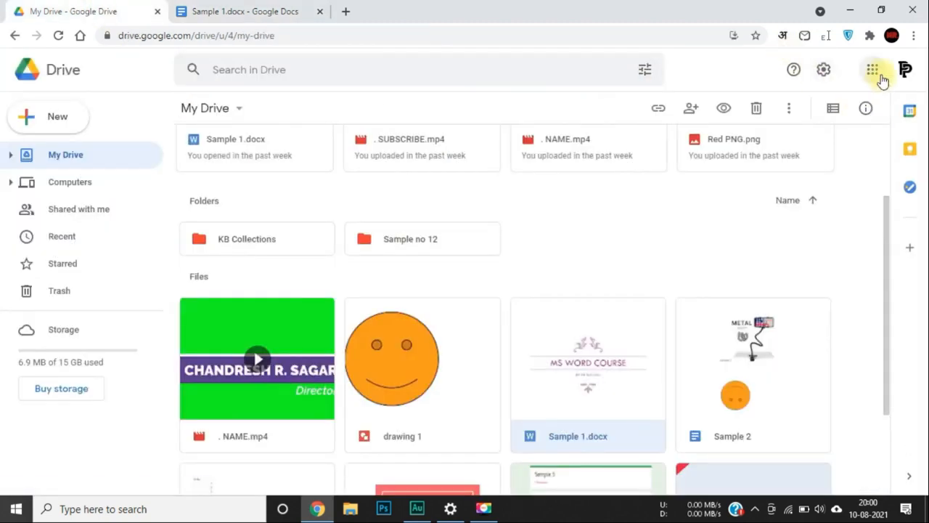
click(880, 76)
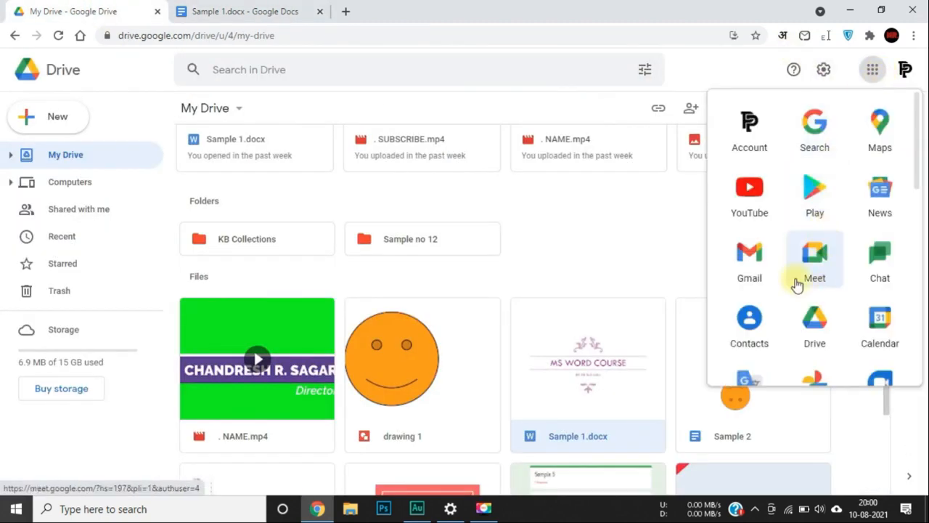
ctrl+click(760, 271)
drag(415, 8, 256, 7)
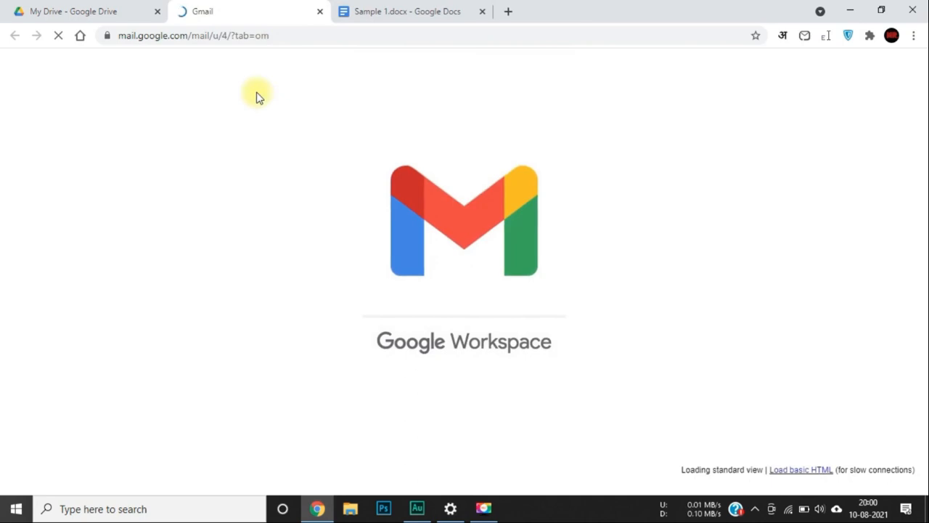
Open the received Sample 1.docx email, preview its Word attachment, then close the preview and Gmail.
click(543, 195)
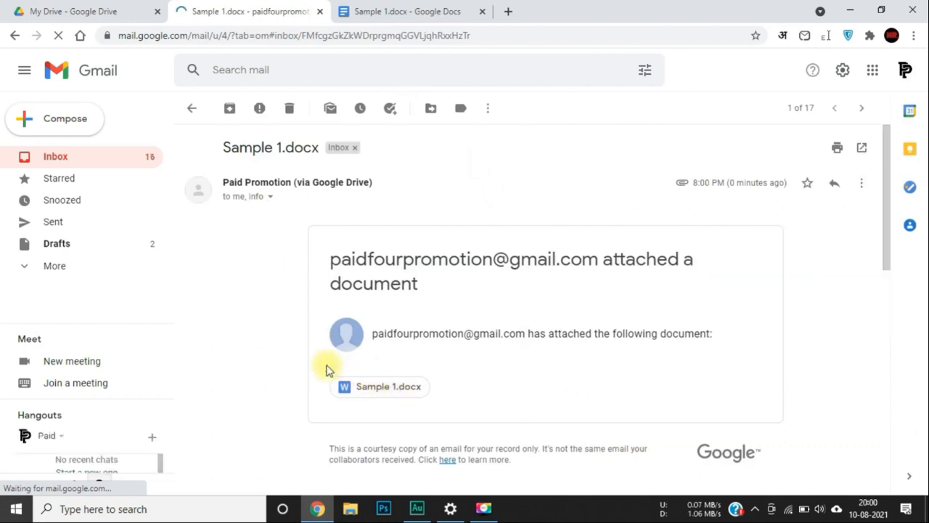
scroll(326, 369, down, 2)
scroll(325, 370, down, 1)
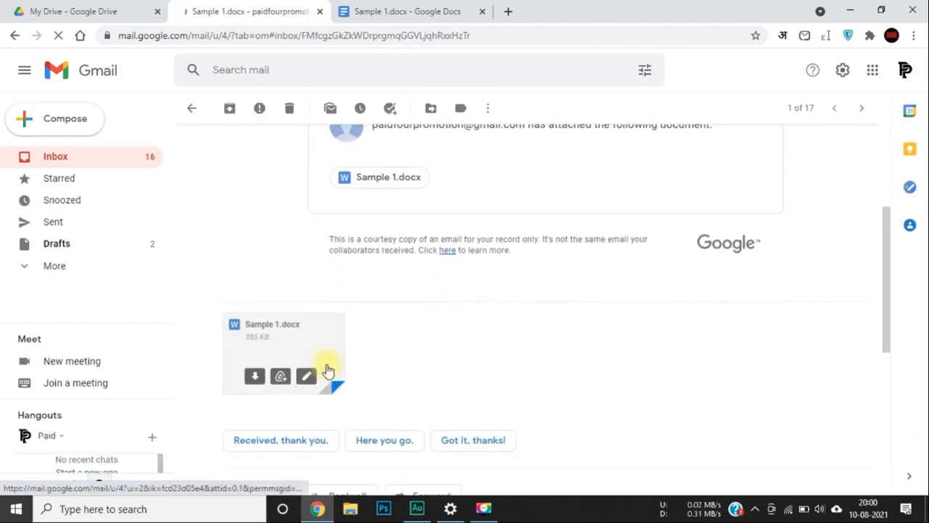
click(295, 339)
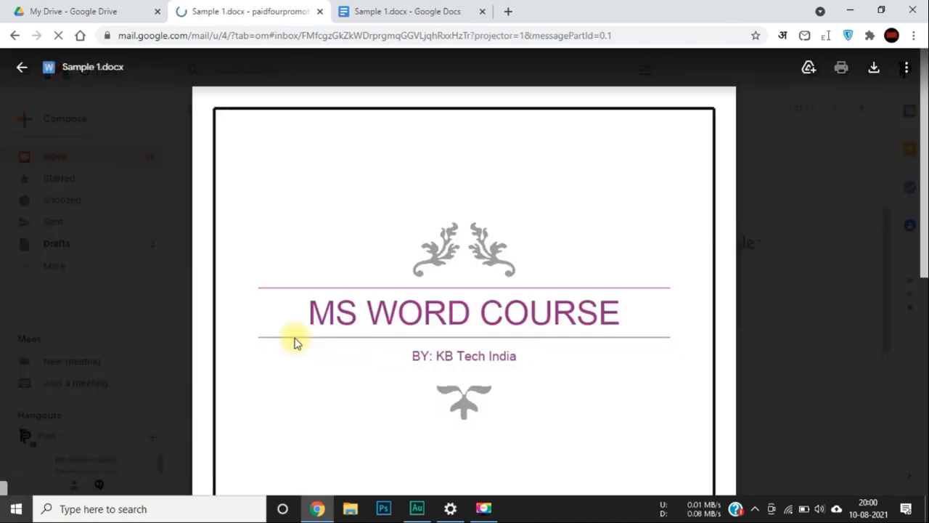
scroll(437, 331, down, 5)
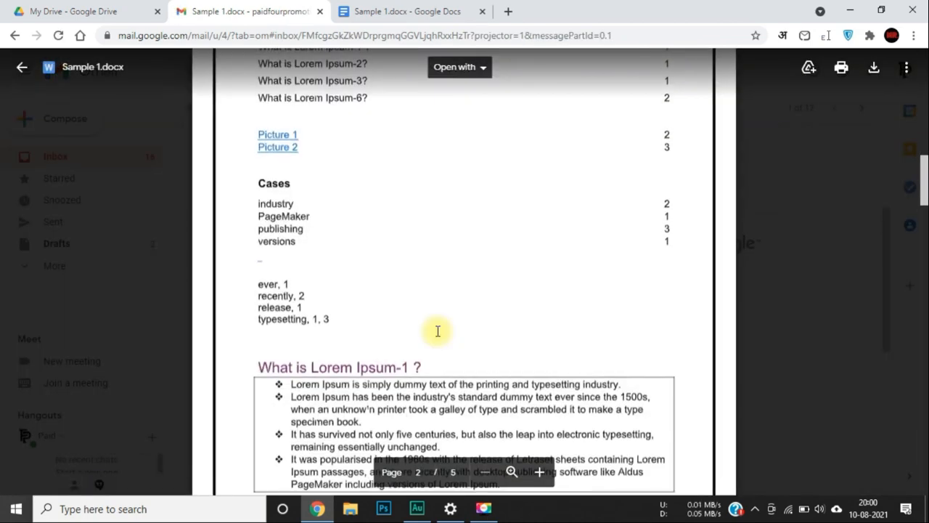
scroll(438, 331, down, 5)
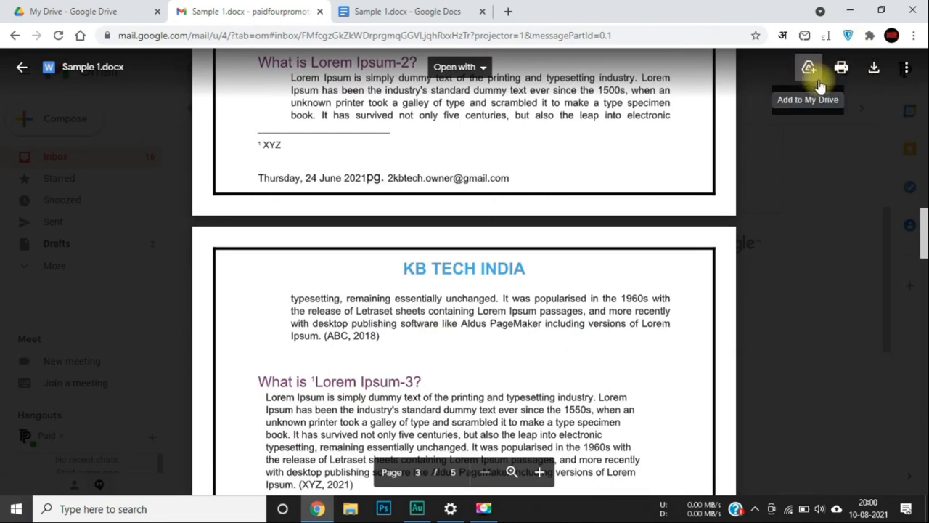
scroll(799, 233, up, 10)
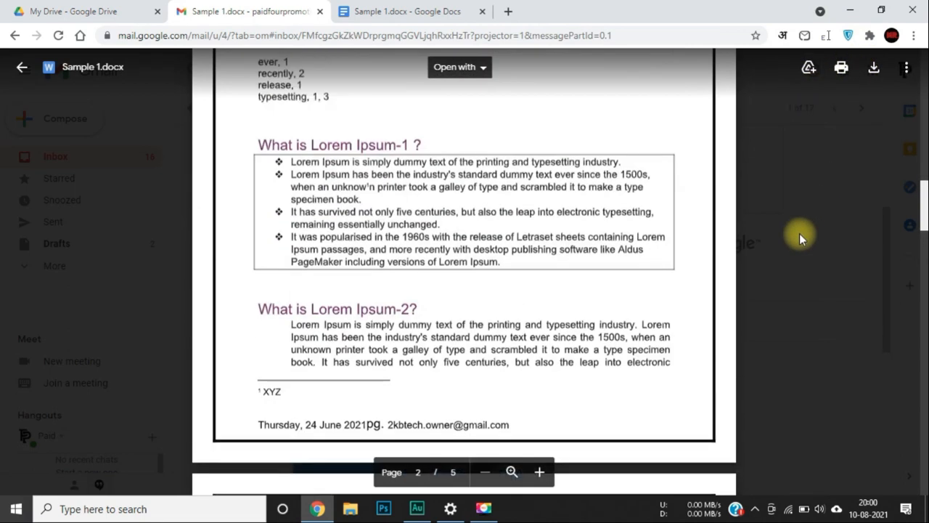
scroll(799, 233, up, 5)
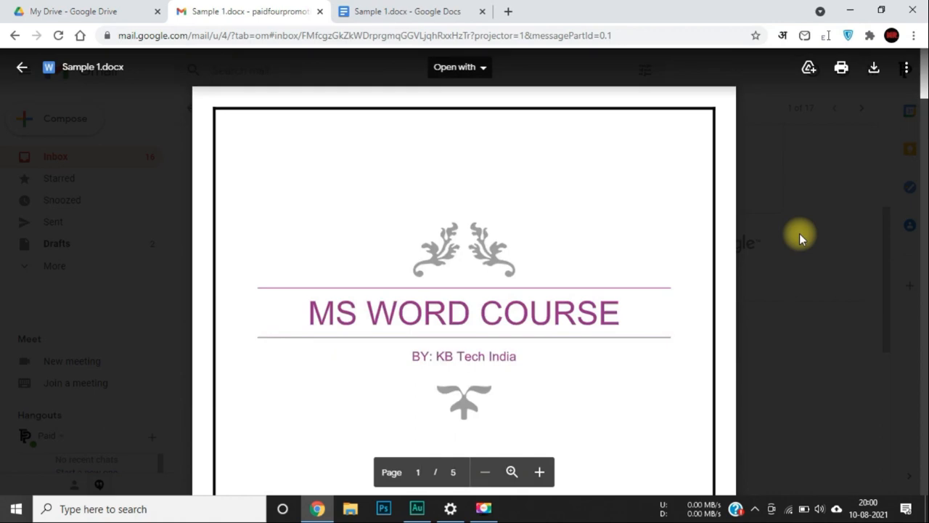
click(799, 233)
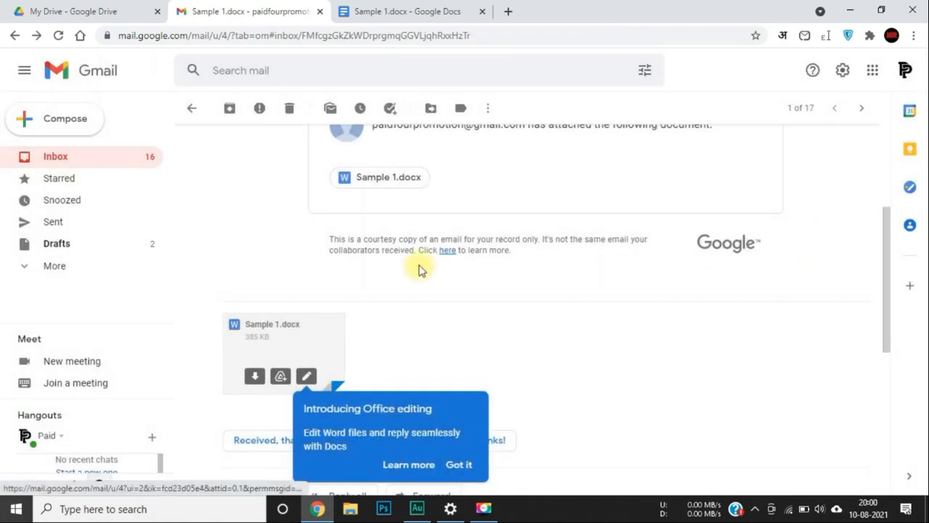
key(ctrl+w)
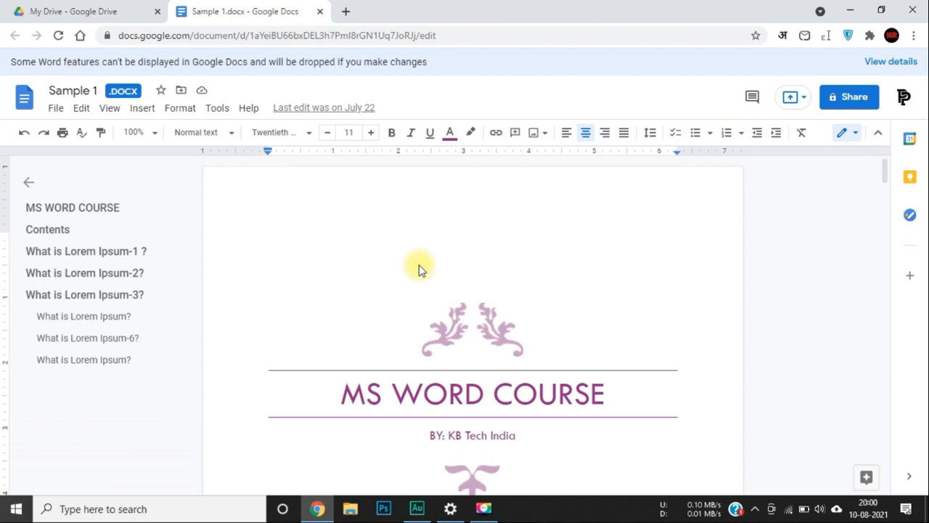
Close the Sample 1.docx document tab with Ctrl+W.
key(ctrl+w)
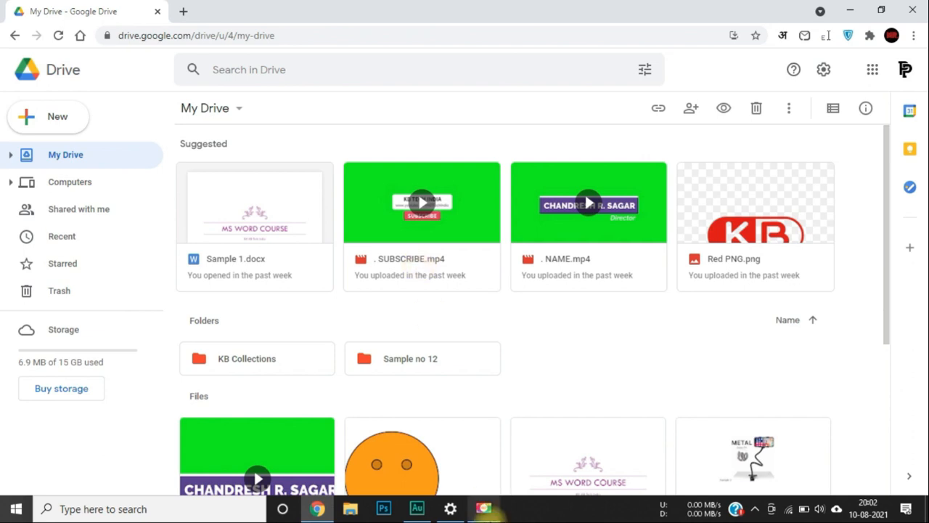
scroll(564, 405, down, 2)
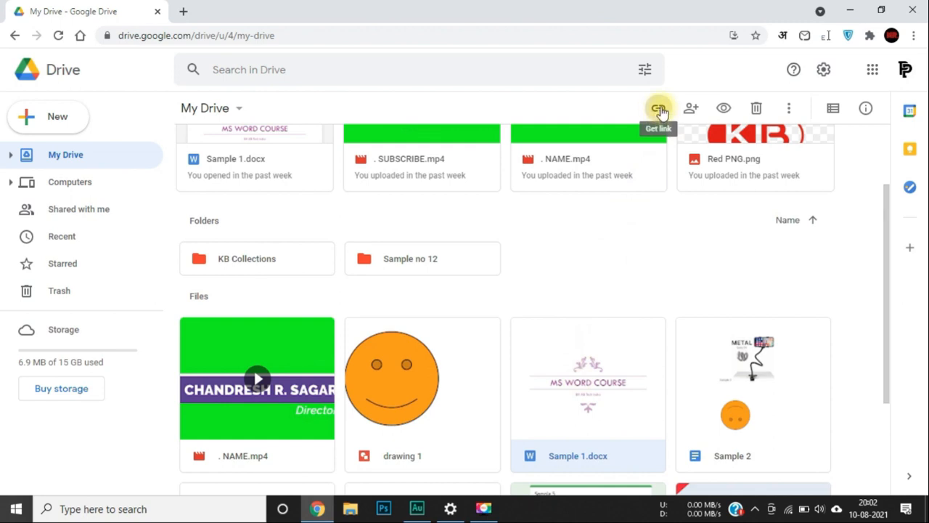
click(658, 110)
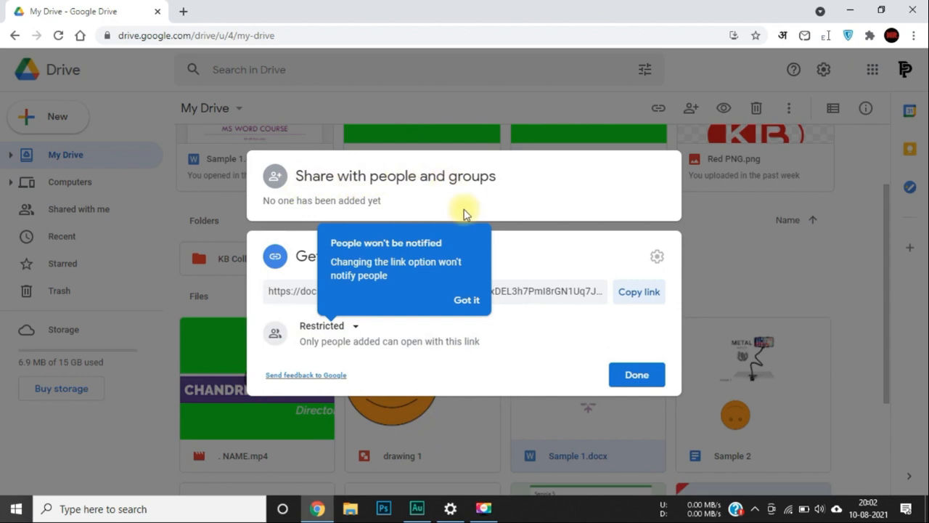
click(773, 264)
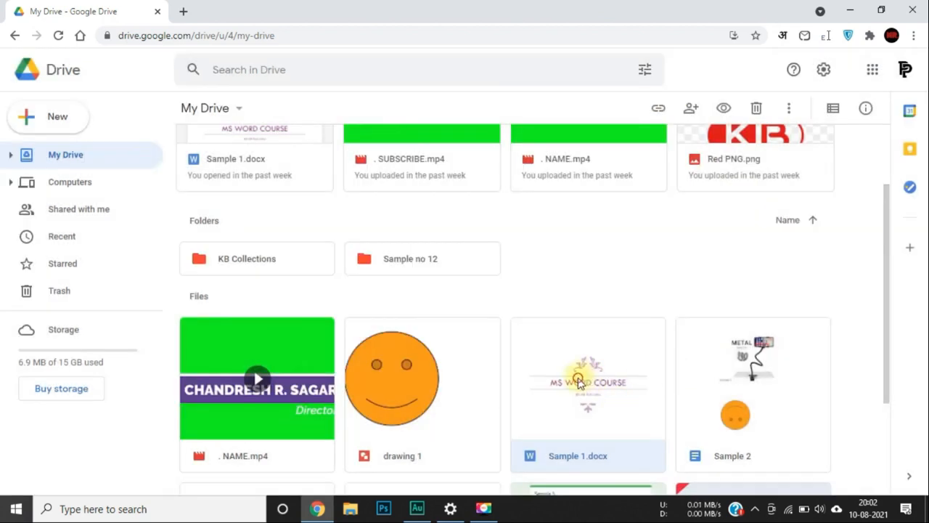
Open the Share dialog for Sample 1.docx and dismiss the sharing-restrictions tip.
right_click(544, 352)
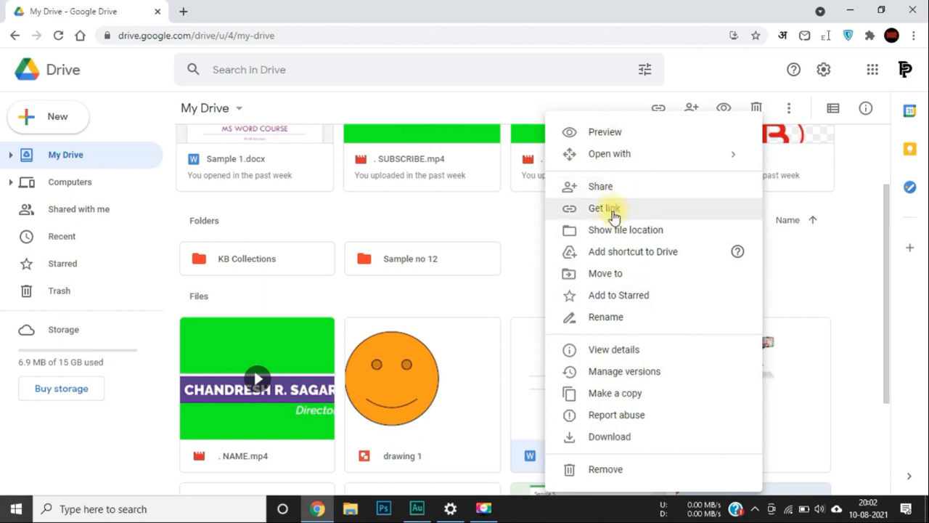
click(611, 190)
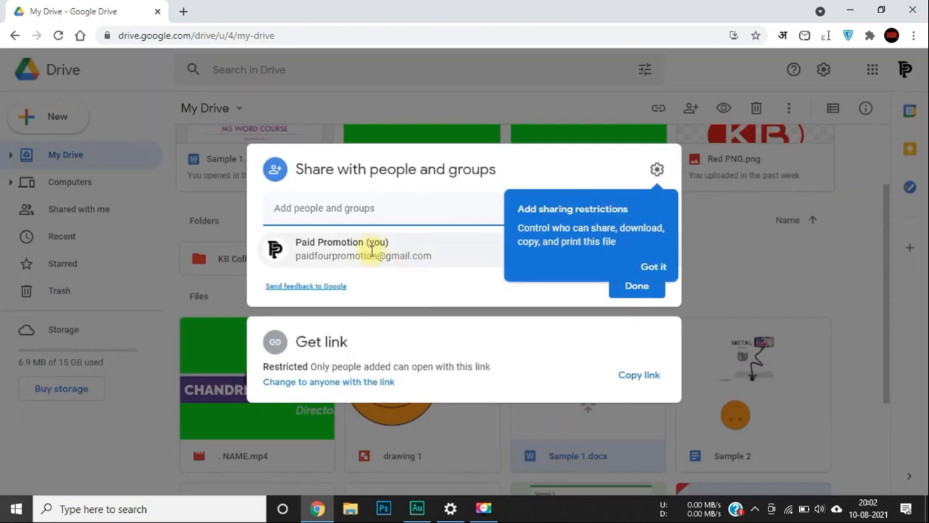
click(348, 205)
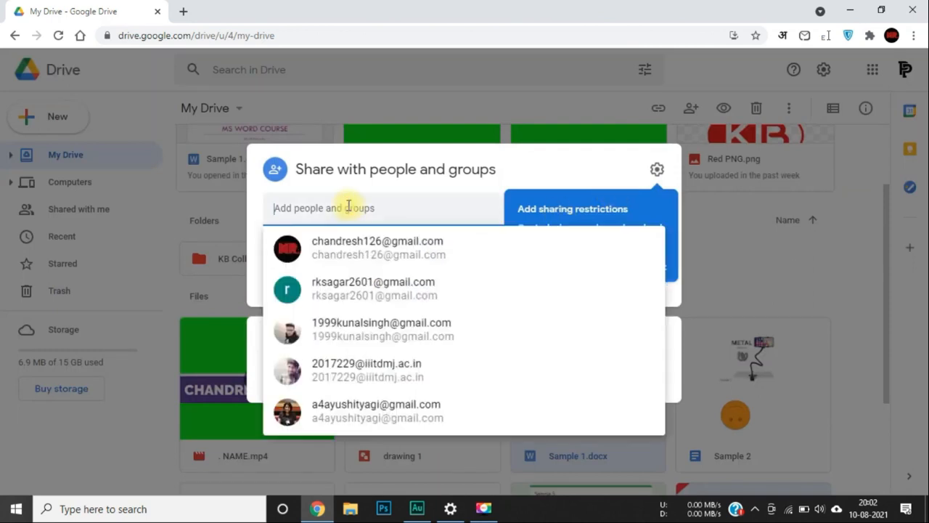
click(647, 211)
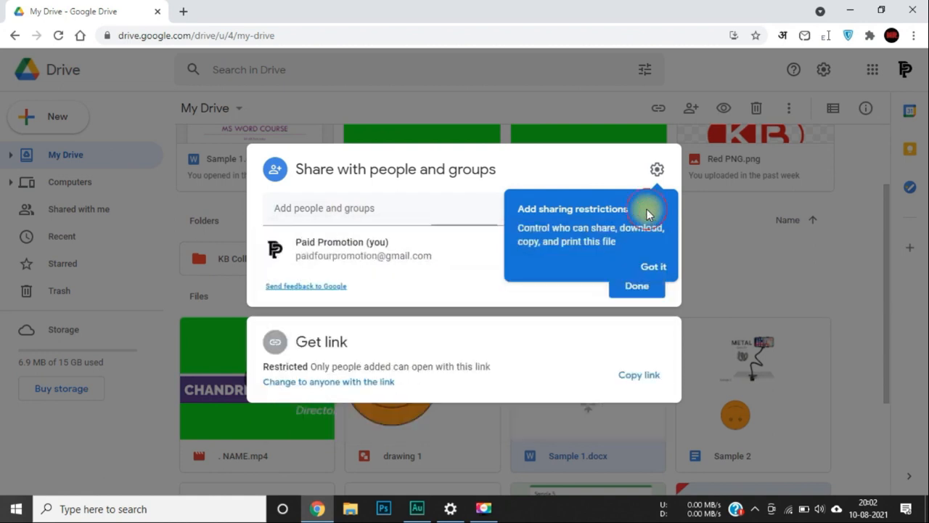
click(653, 267)
Type a partial name in Add people, then clear it without adding anyone.
click(465, 198)
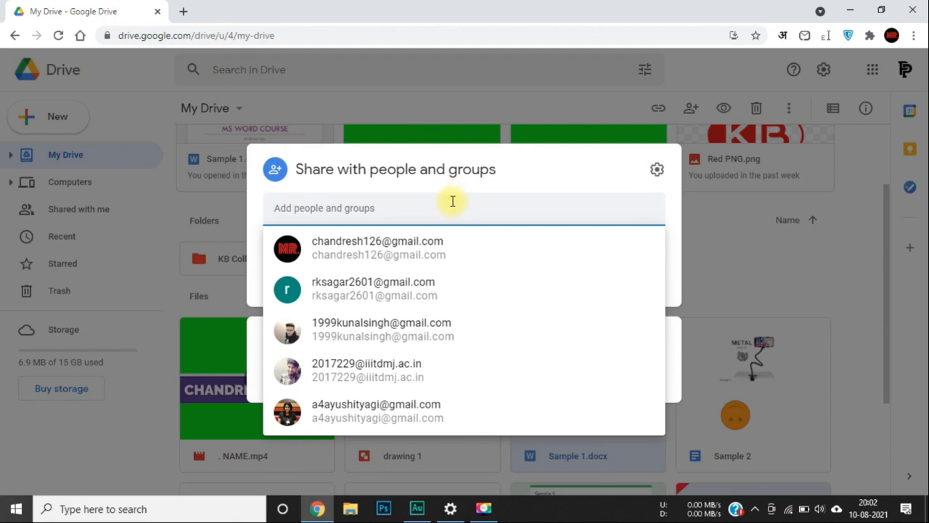
text(ino)
key(BackSpace)
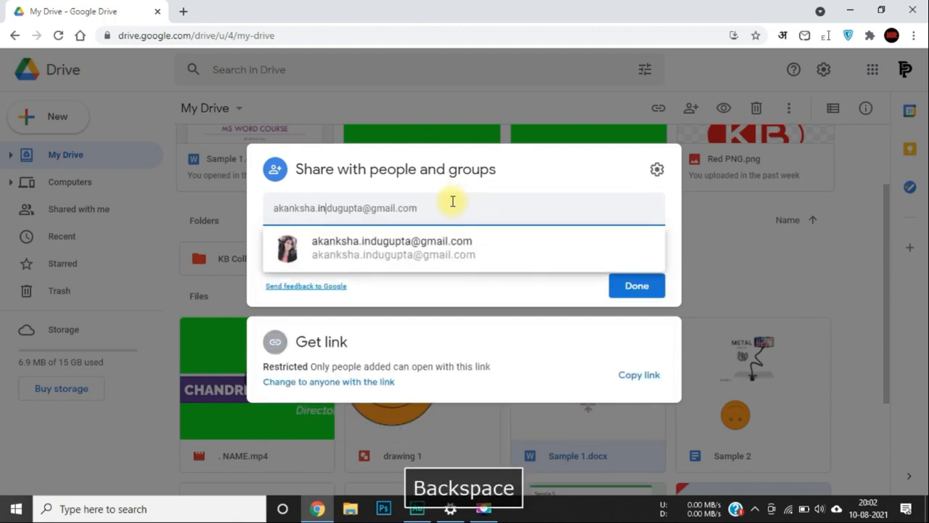
key(BackSpace)
key(BackSpace)
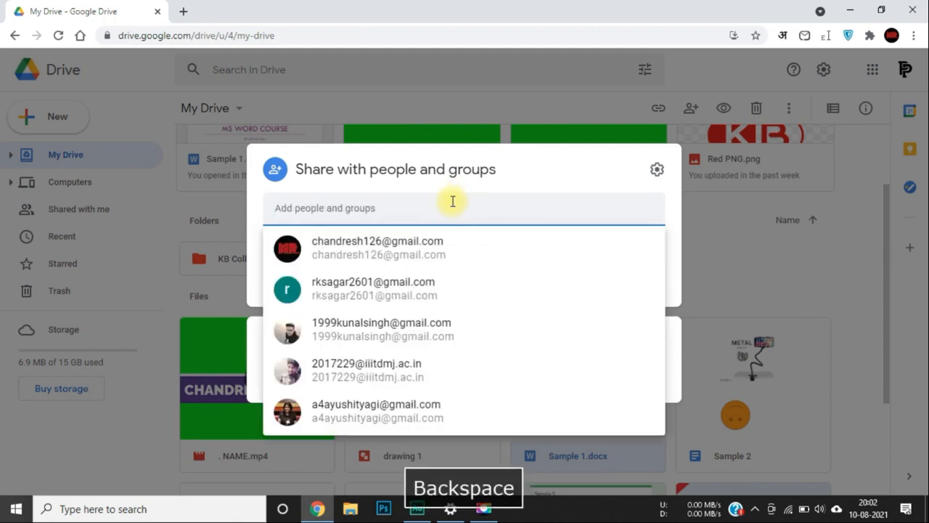
click(424, 185)
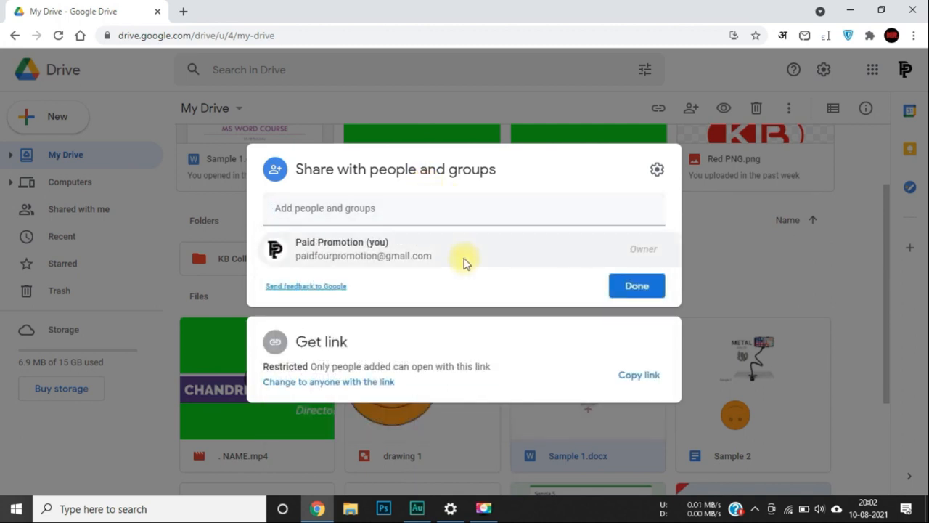
mouse_move(464, 263)
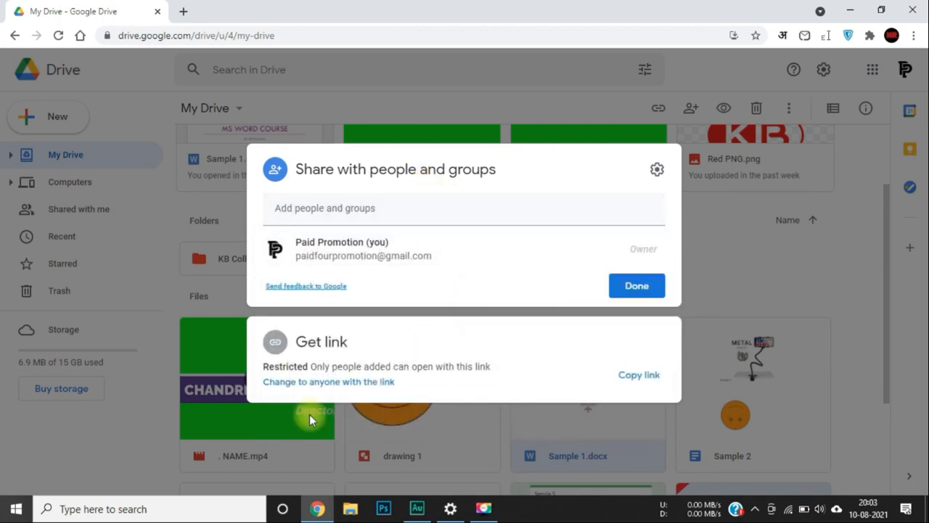
Set general access to Anyone with the link, briefly toggling to Restricted and back.
click(335, 385)
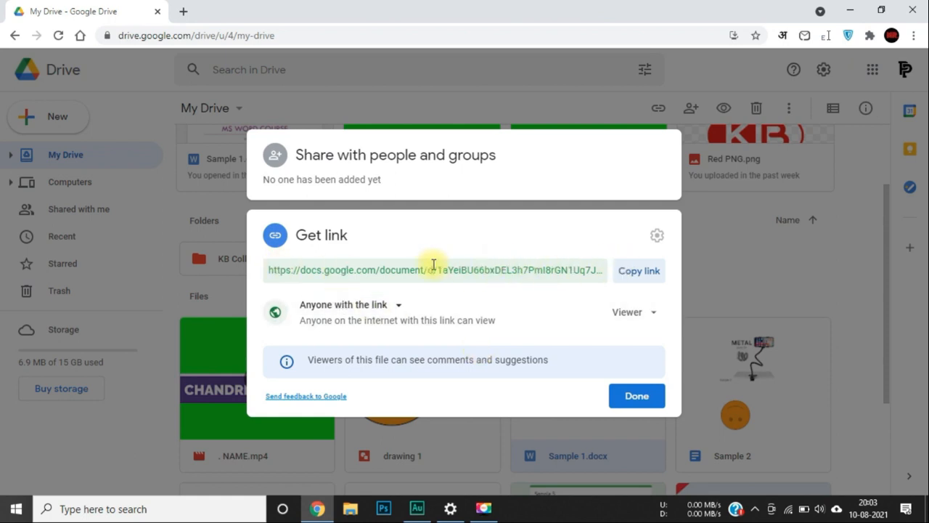
click(630, 273)
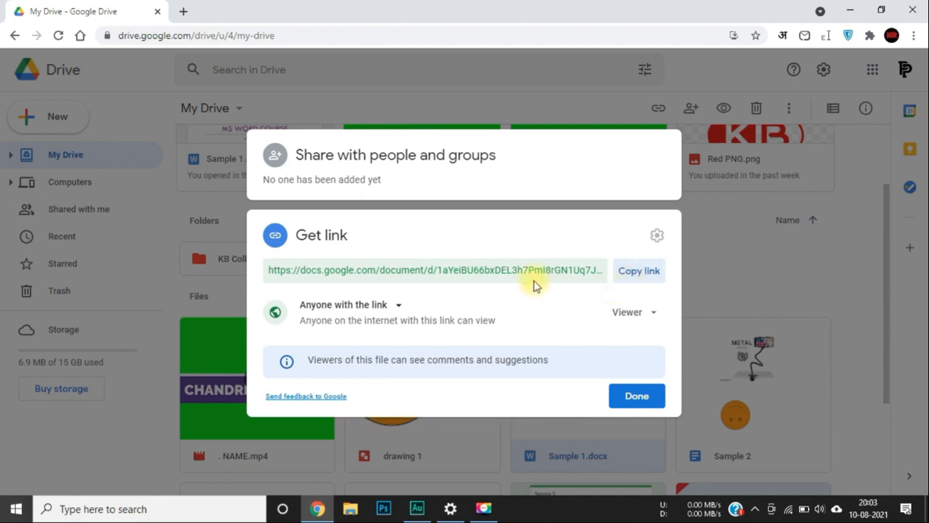
click(398, 308)
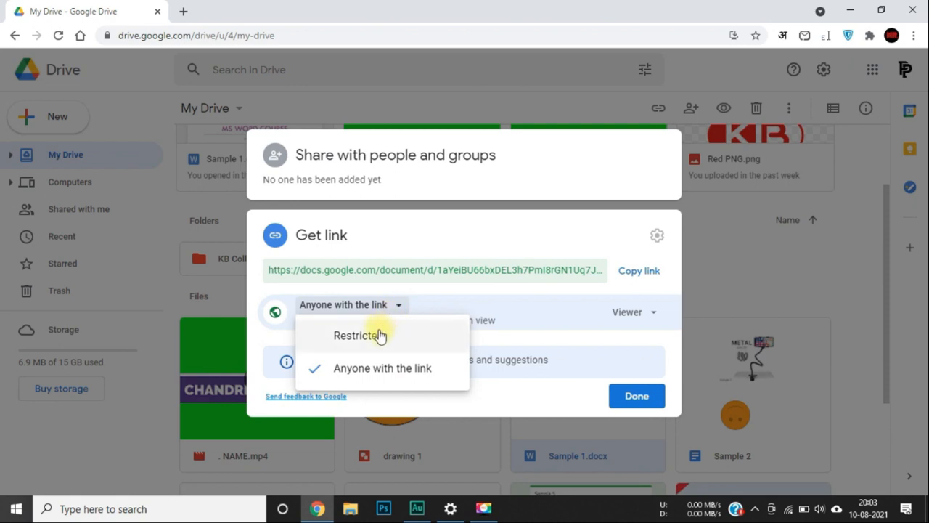
click(379, 335)
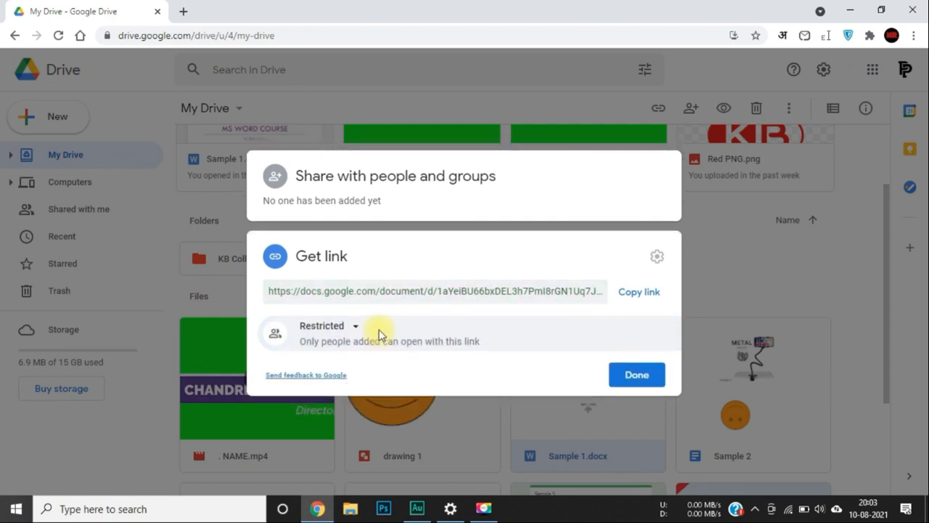
click(338, 326)
click(347, 384)
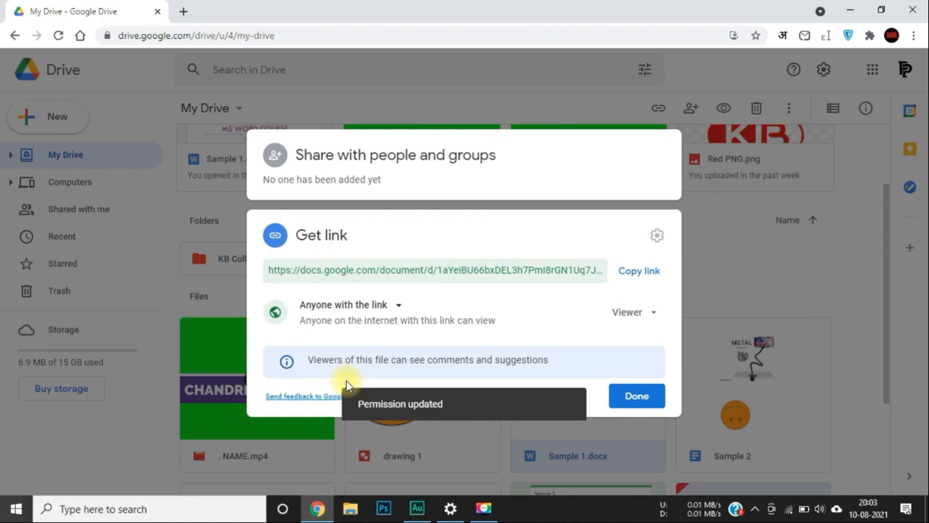
Keep link users as Viewer, copy the share link, and close the dialog.
click(653, 313)
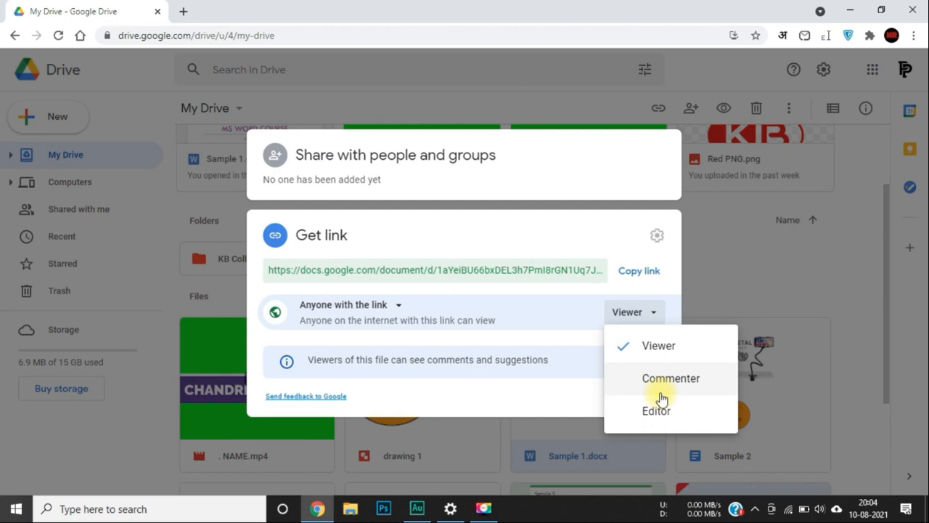
click(643, 347)
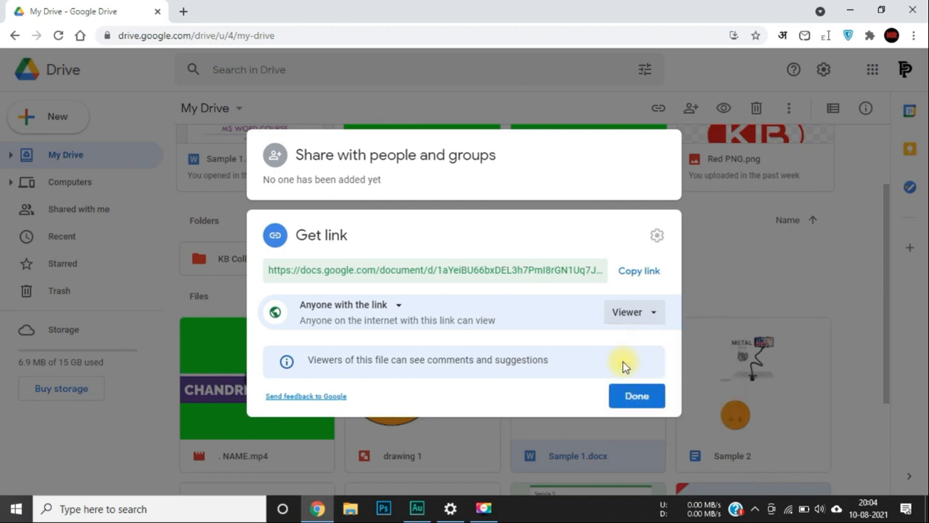
click(645, 275)
click(637, 397)
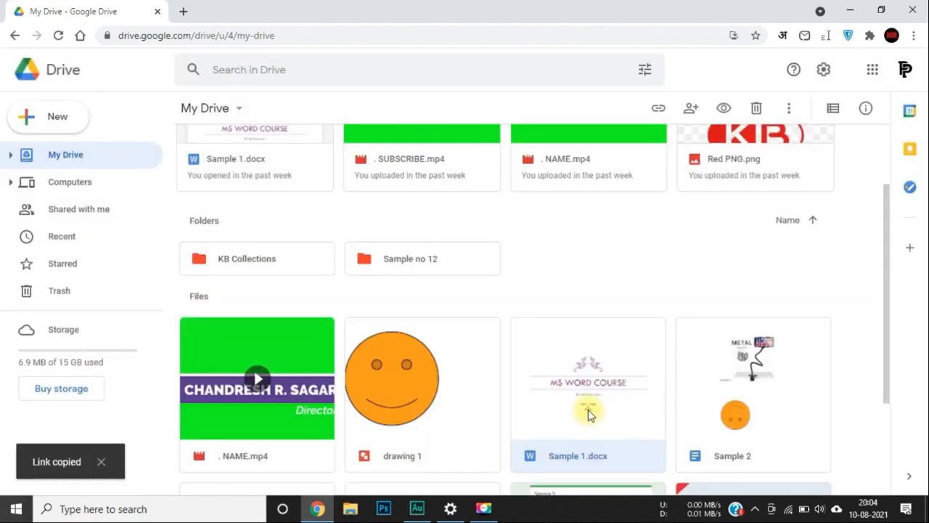
click(512, 426)
Paste the copied link into a new incognito window and browse the view-only Sample 1 document.
key(ctrl+shift+n)
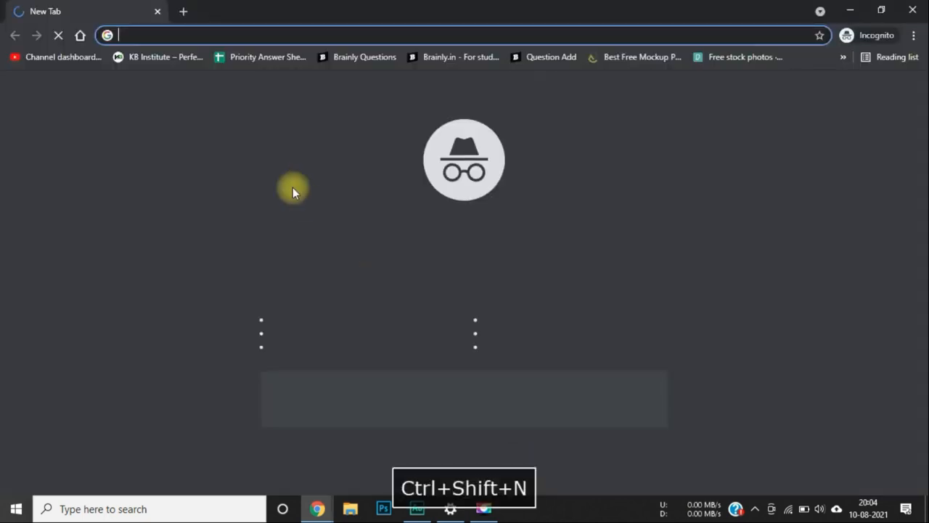
key(ctrl+v)
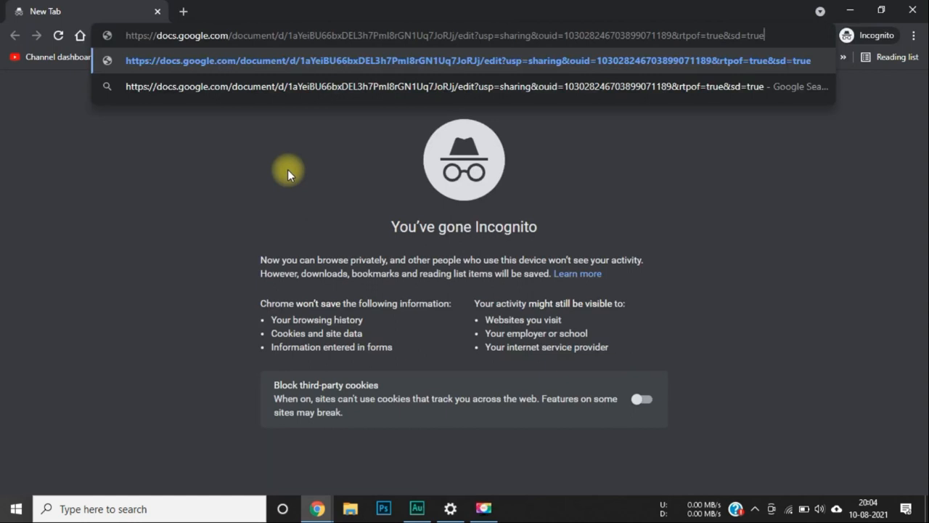
key(Return)
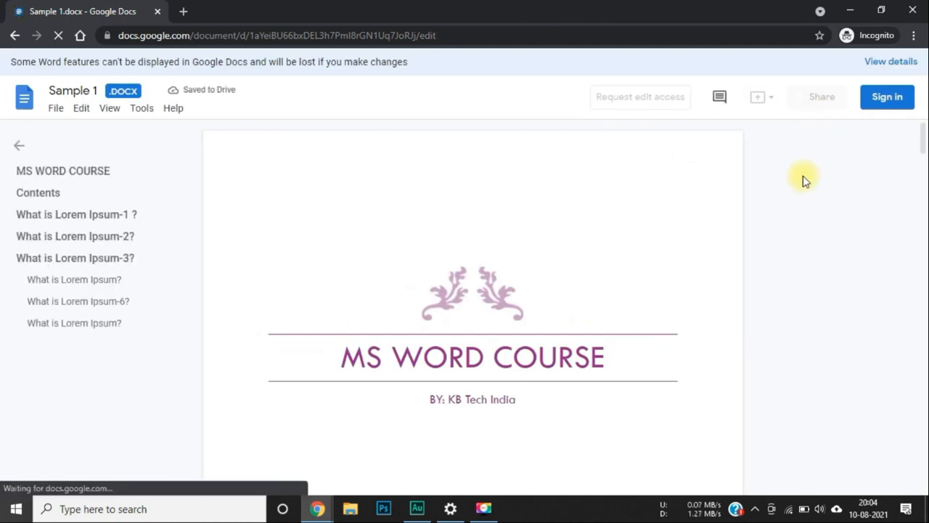
scroll(531, 199, down, 3)
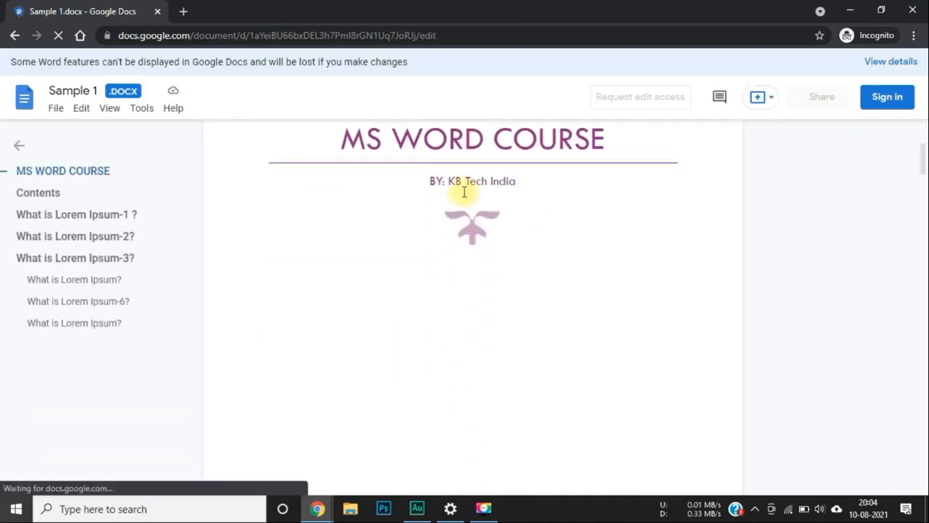
scroll(464, 191, down, 5)
scroll(464, 191, down, 4)
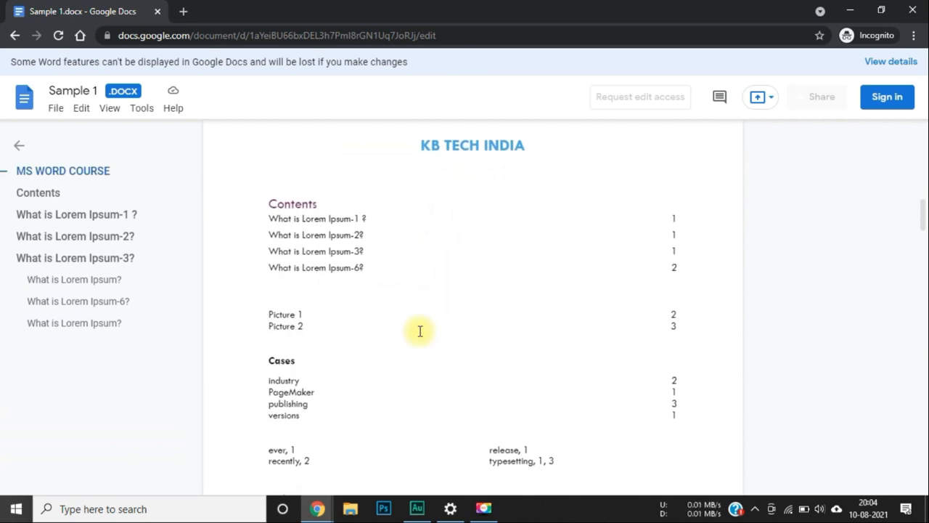
click(349, 249)
scroll(349, 248, down, 4)
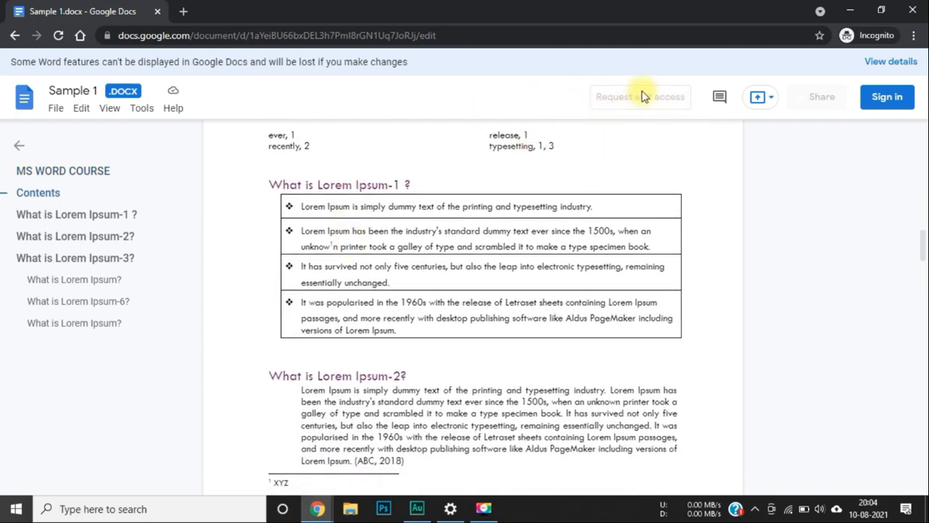
mouse_move(632, 97)
mouse_move(609, 109)
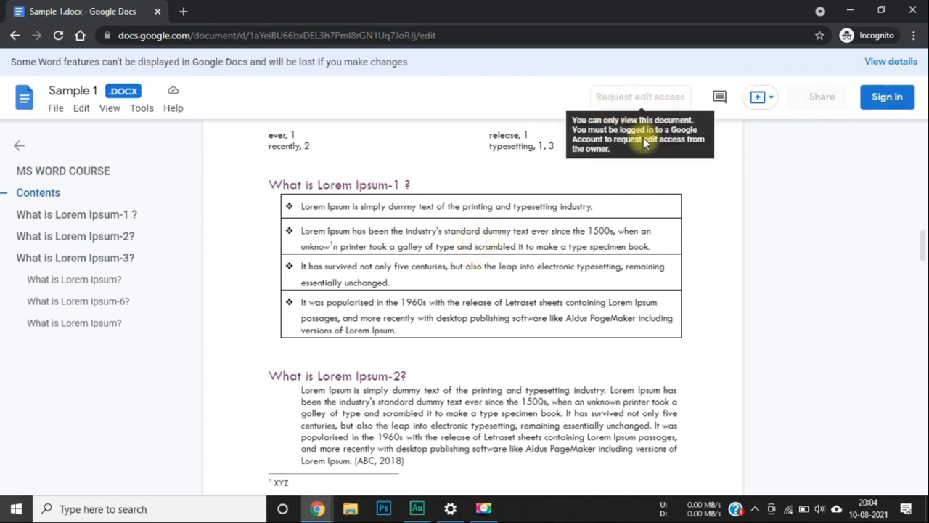
scroll(511, 297, down, 7)
scroll(519, 294, up, 15)
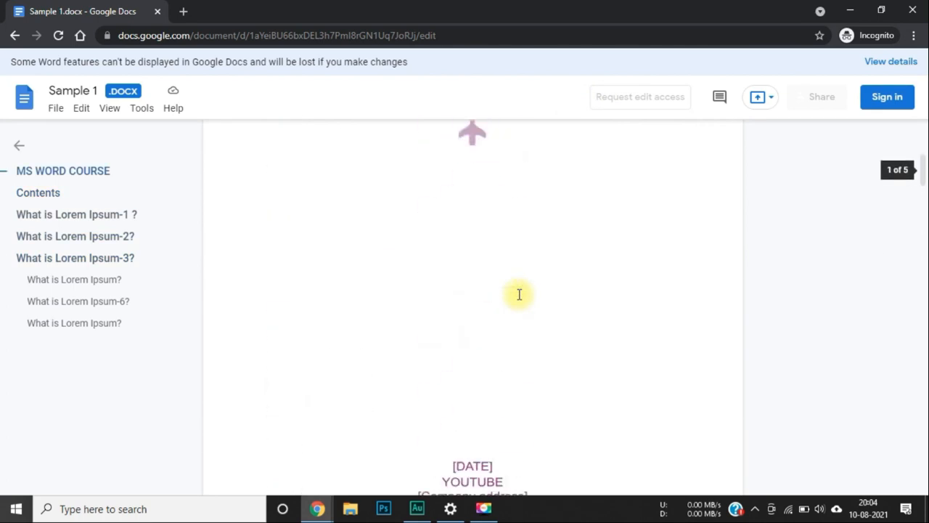
Return to the Drive window and open Sample 1.docx as the owner.
mouse_move(318, 508)
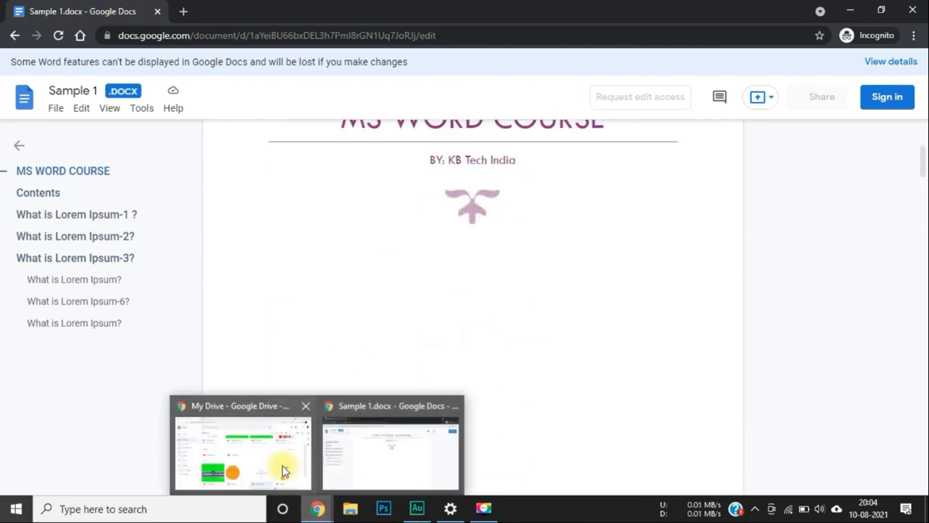
click(283, 468)
double_click(575, 394)
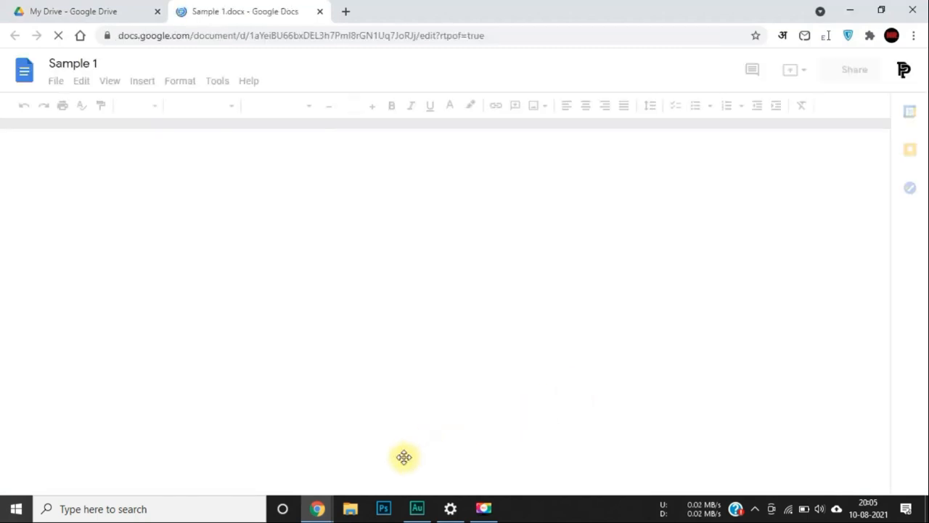
Switch between the incognito view-only copy and the owner's editable window, ending on the owner's.
mouse_move(317, 508)
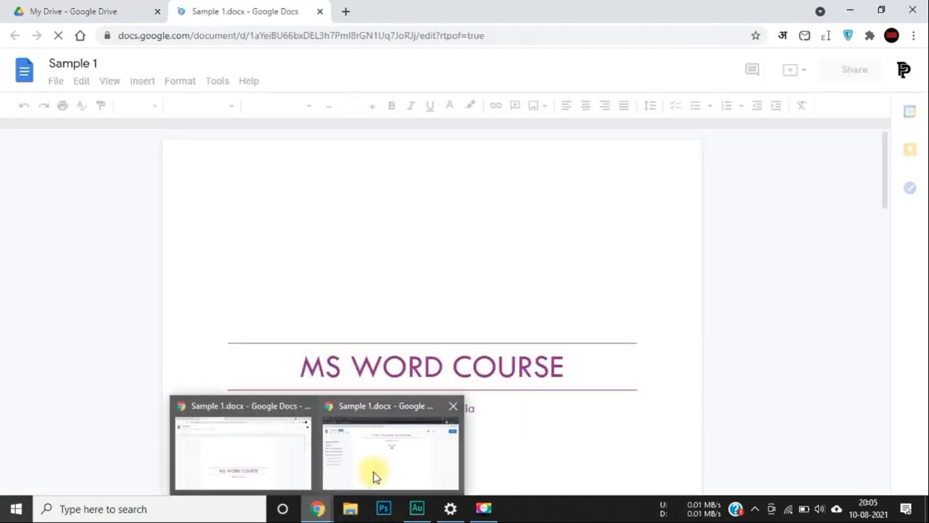
mouse_move(374, 475)
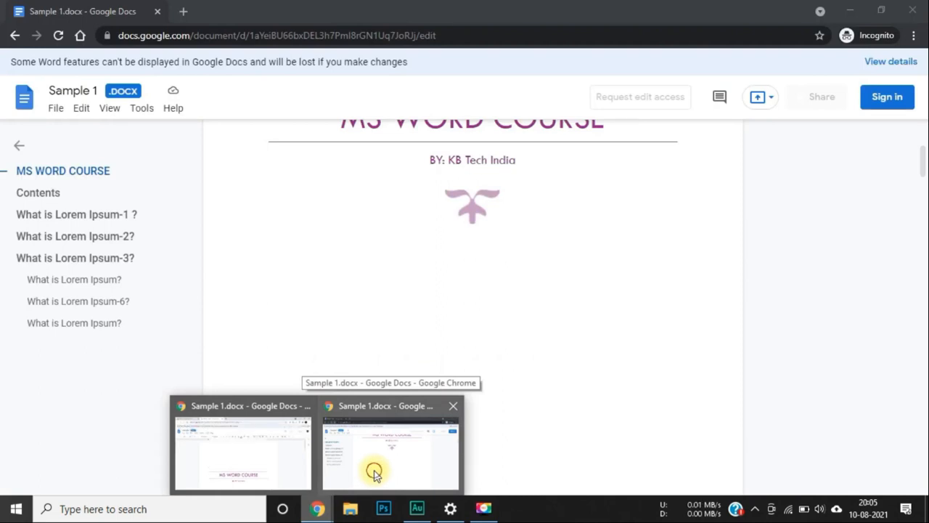
click(375, 475)
scroll(434, 324, up, 3)
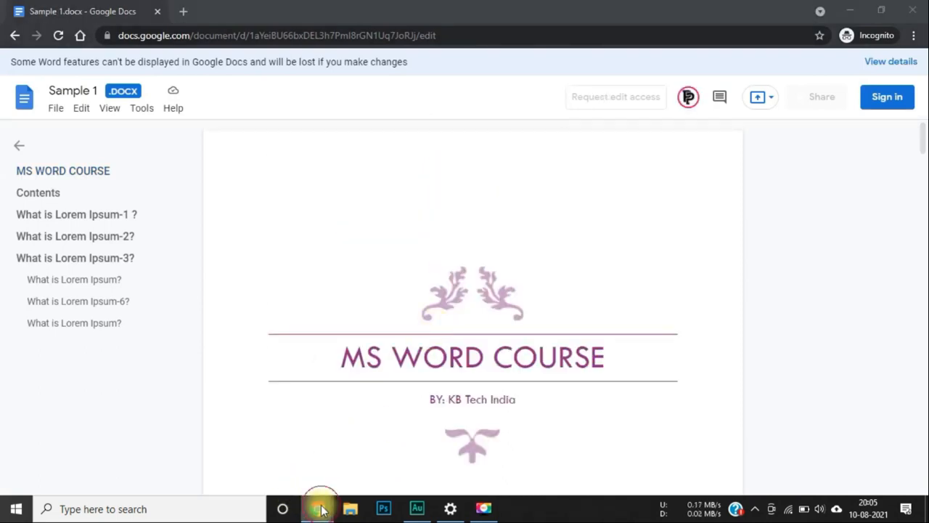
mouse_move(317, 508)
click(281, 459)
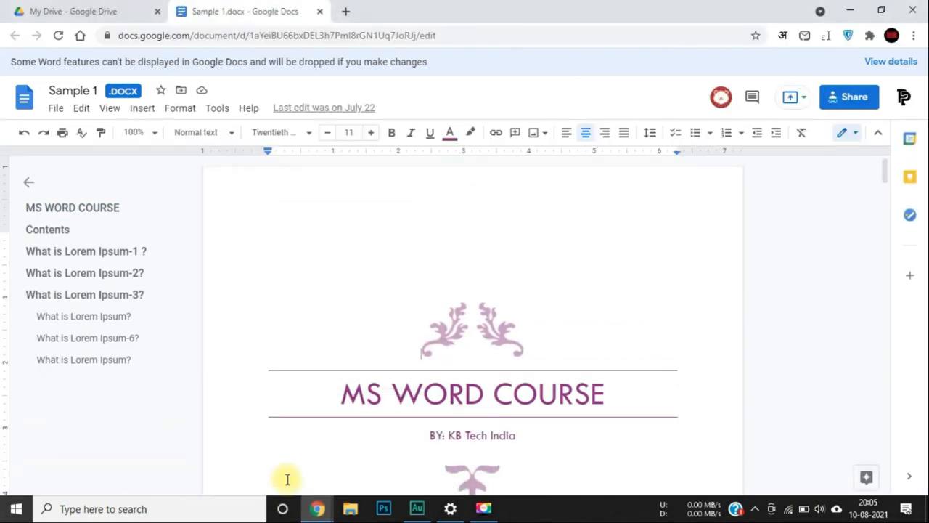
mouse_move(306, 511)
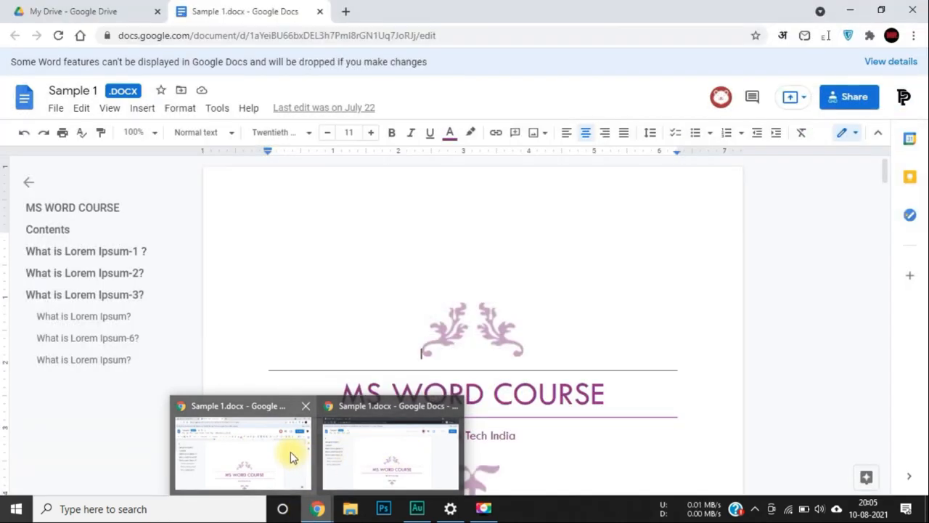
click(290, 452)
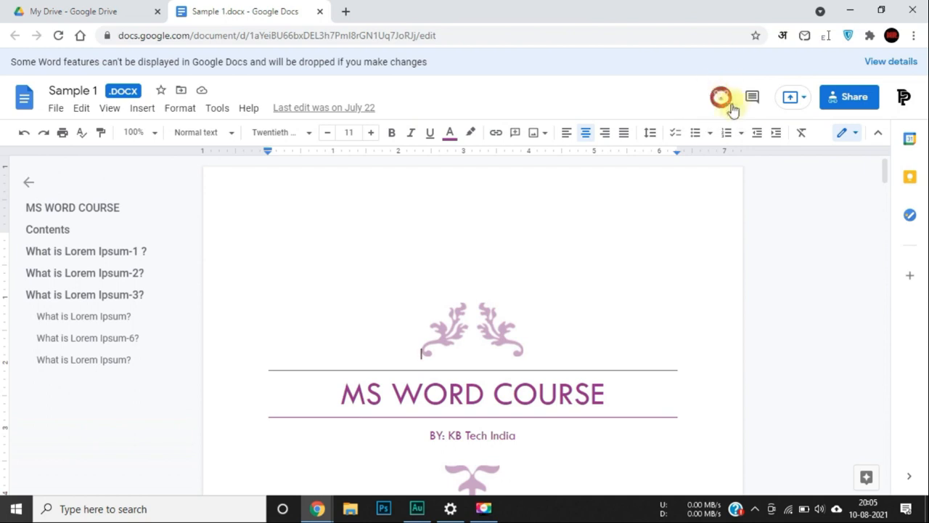
Load the shared Sample 1.docx link in an incognito window, confirm it is view-only, then minimize it.
key(ctrl+shift+n)
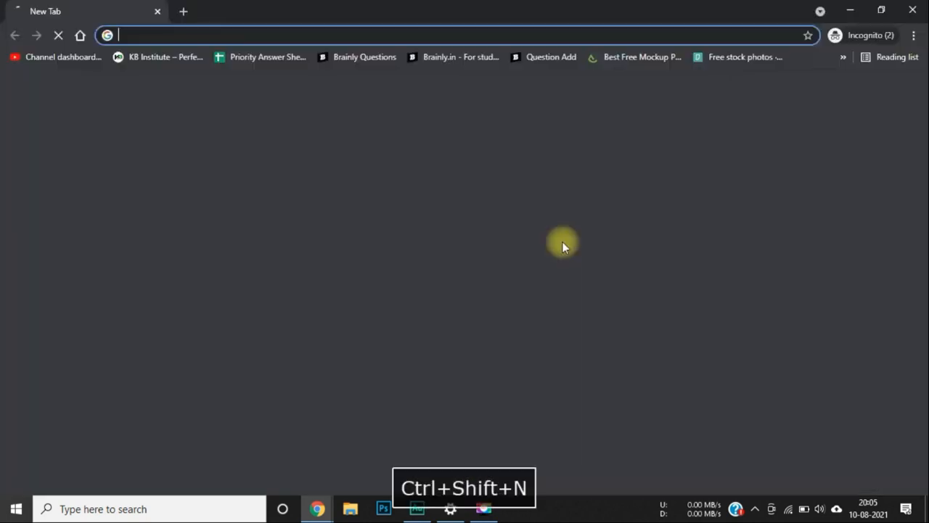
key(ctrl+v)
key(Return)
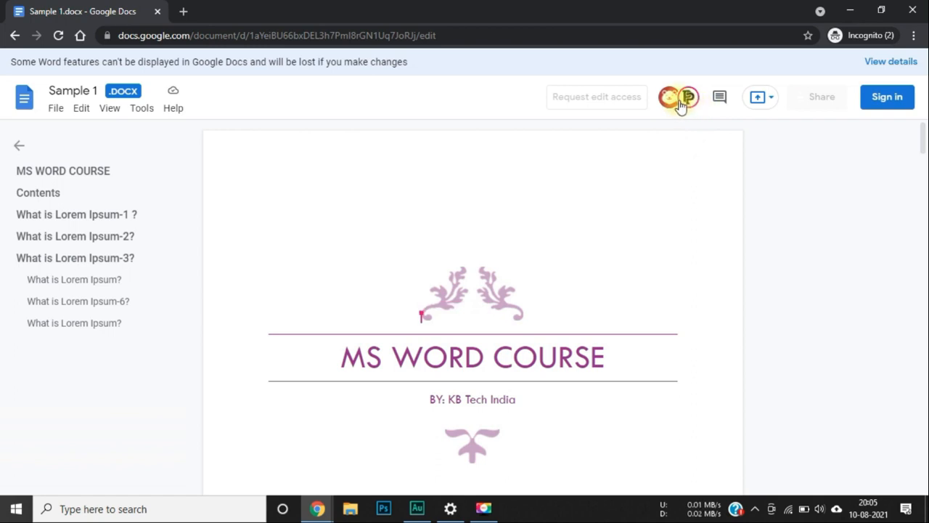
mouse_move(682, 105)
click(850, 10)
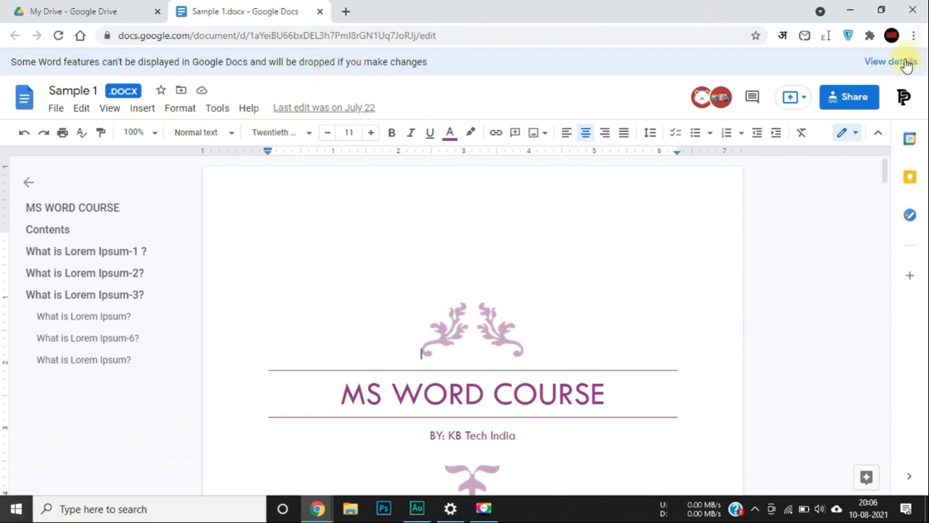
In the owner's Drive, compare the Shared with me page with the My Drive listing.
click(68, 9)
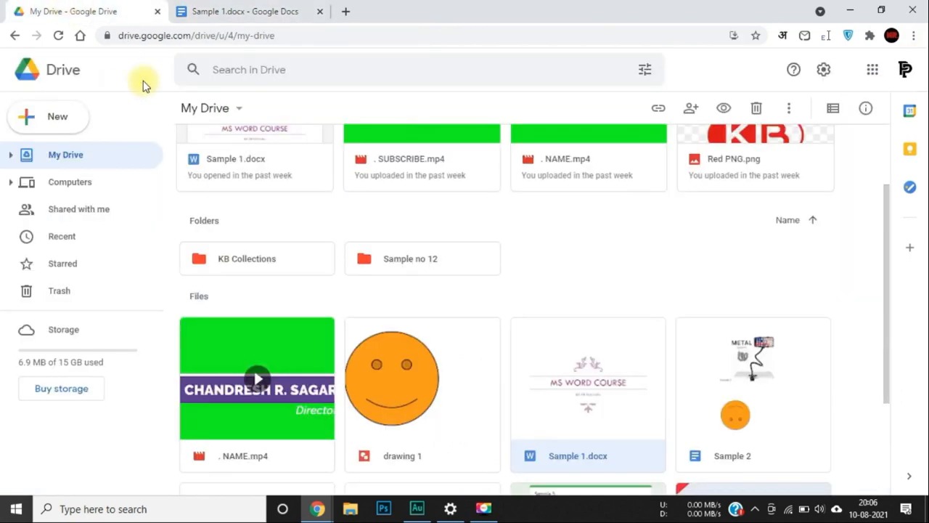
click(88, 209)
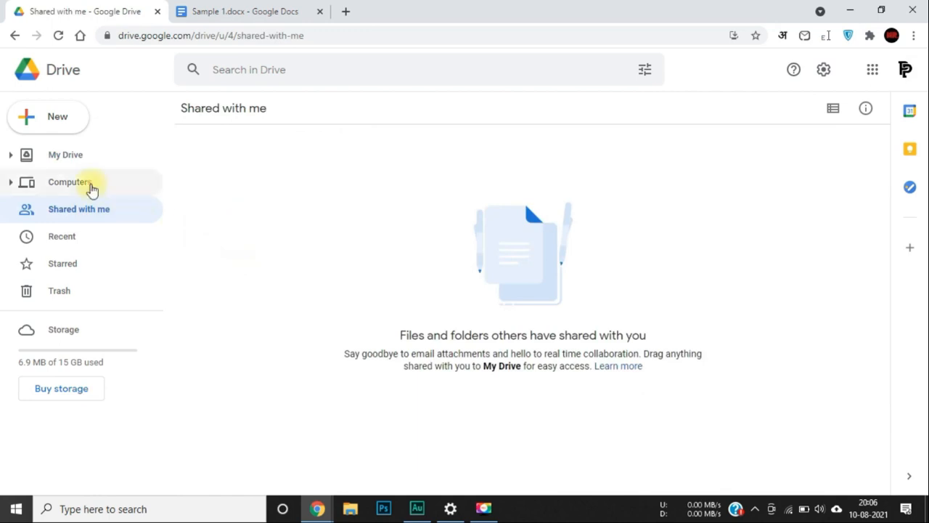
click(82, 162)
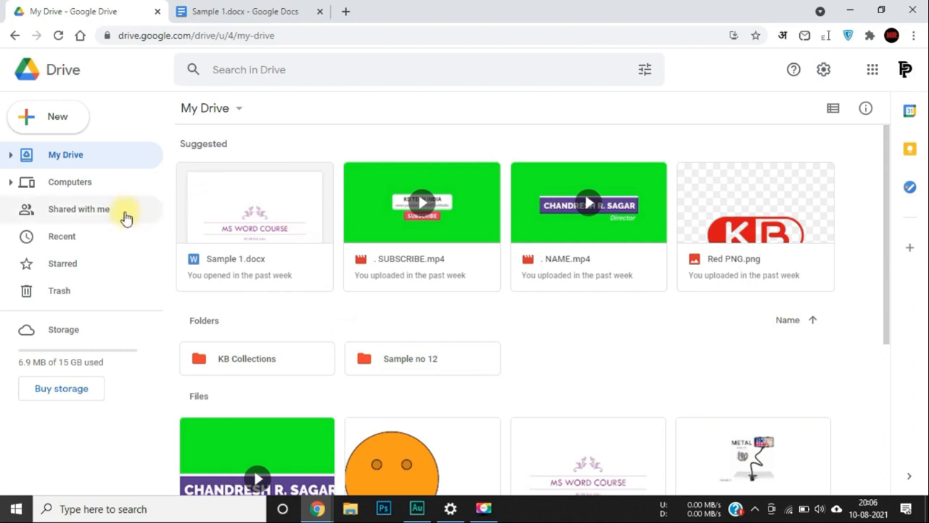
click(122, 215)
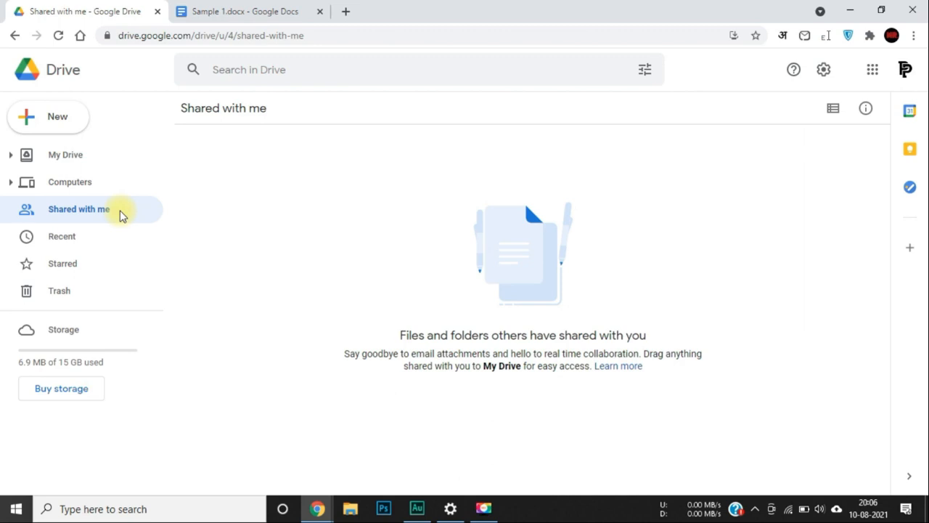
click(79, 155)
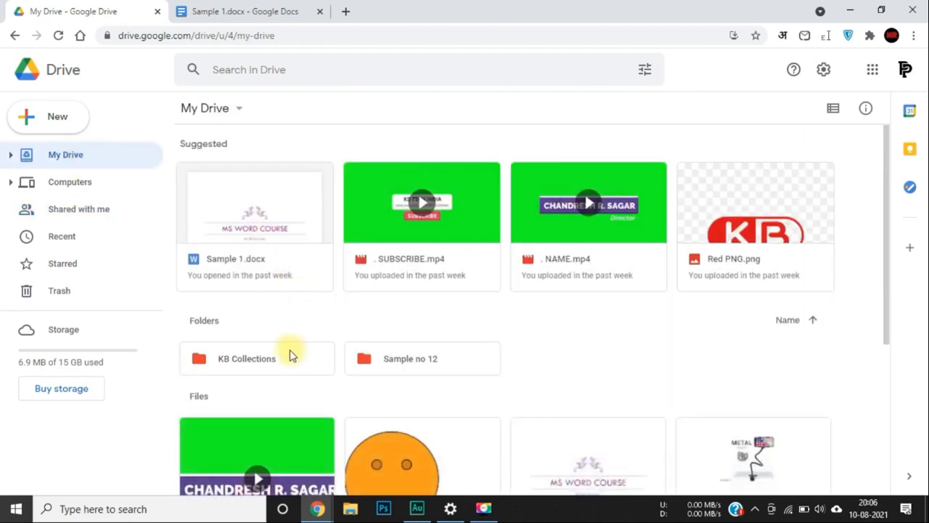
Check the KB Collections folder's sharing settings and close them without changes.
right_click(271, 368)
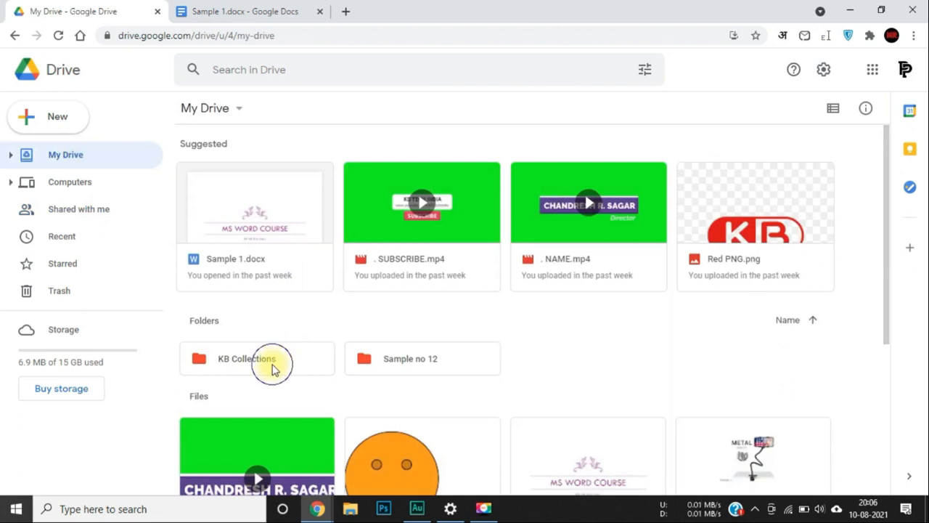
click(355, 210)
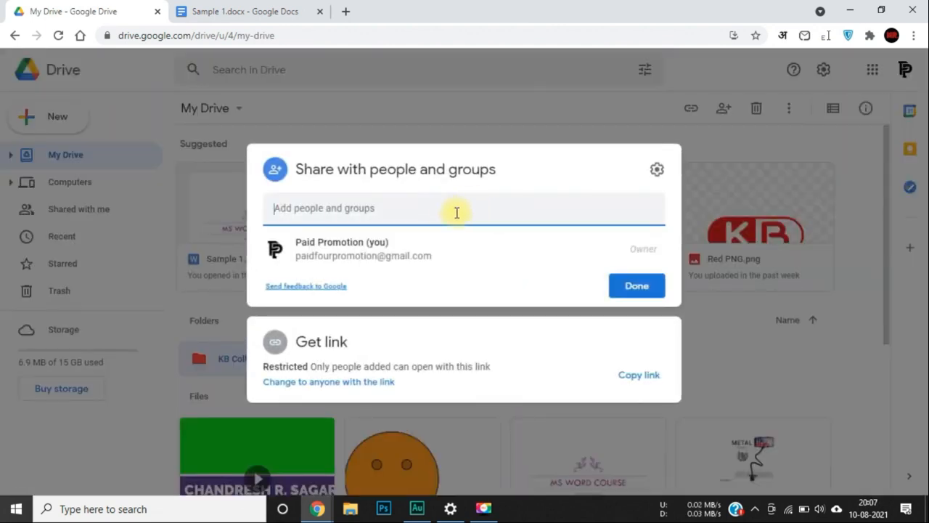
click(752, 330)
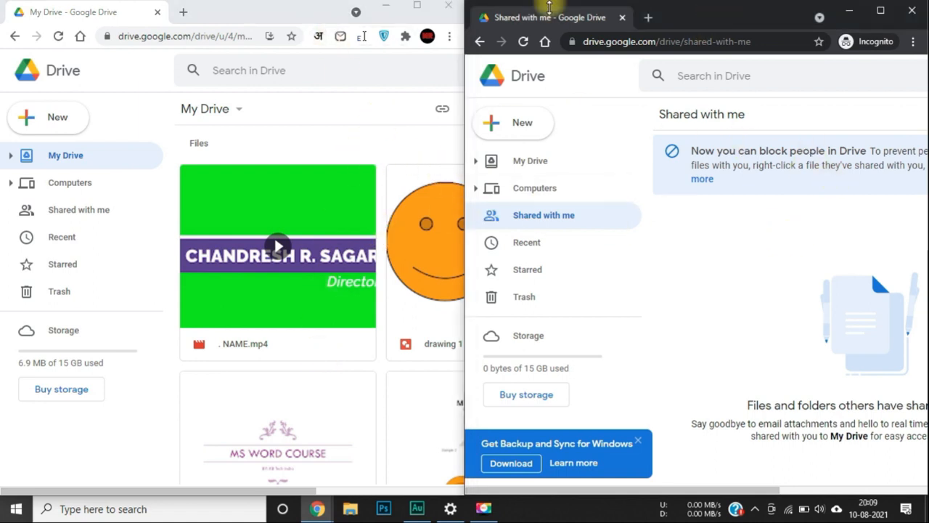
Check the recipient's empty Shared with me page, then select the Sample 4 presentation in My Drive.
click(691, 18)
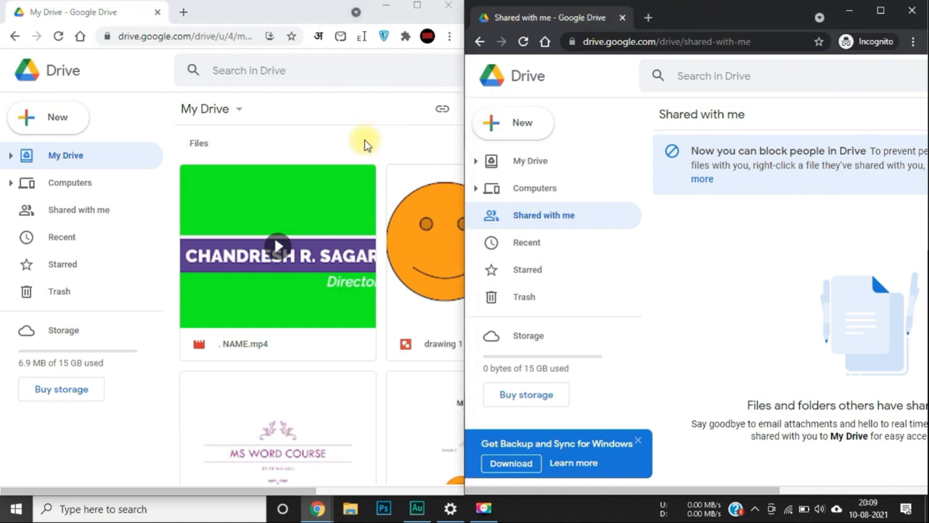
scroll(338, 251, down, 4)
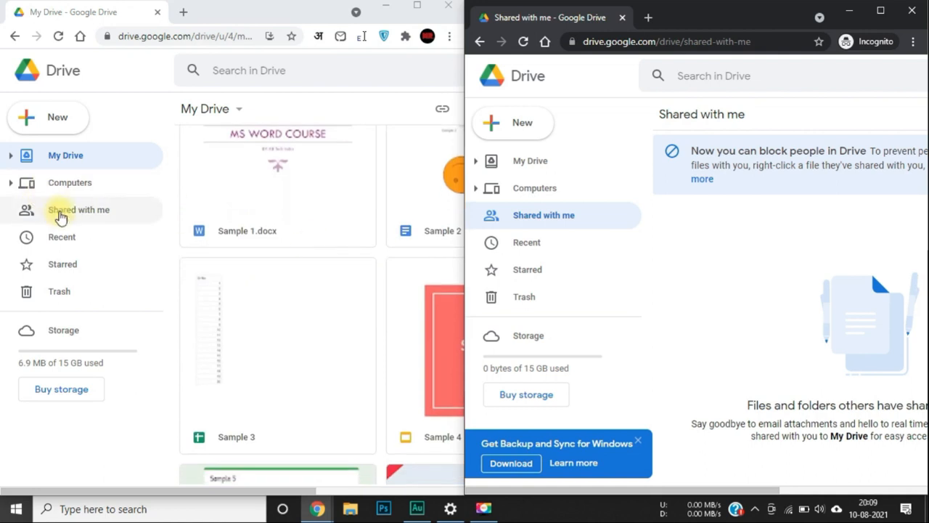
click(61, 214)
click(76, 156)
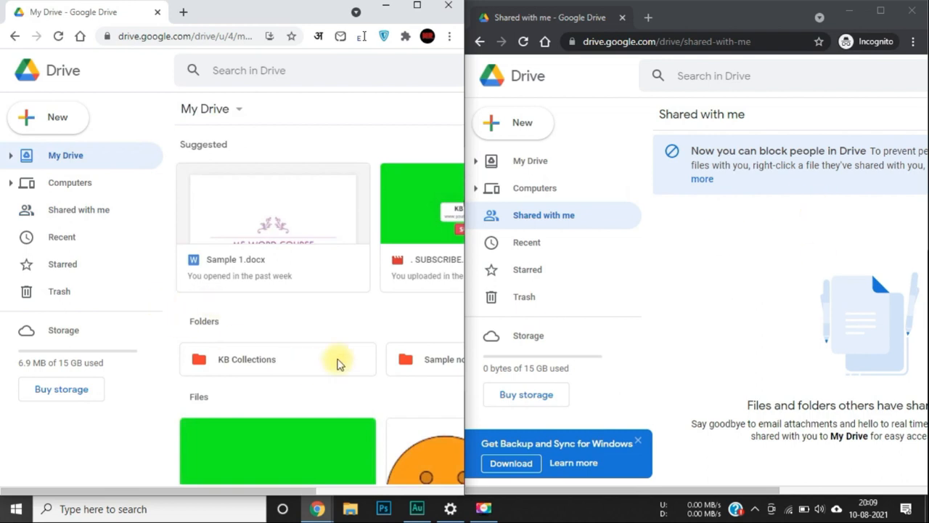
scroll(338, 362, down, 5)
scroll(337, 362, down, 4)
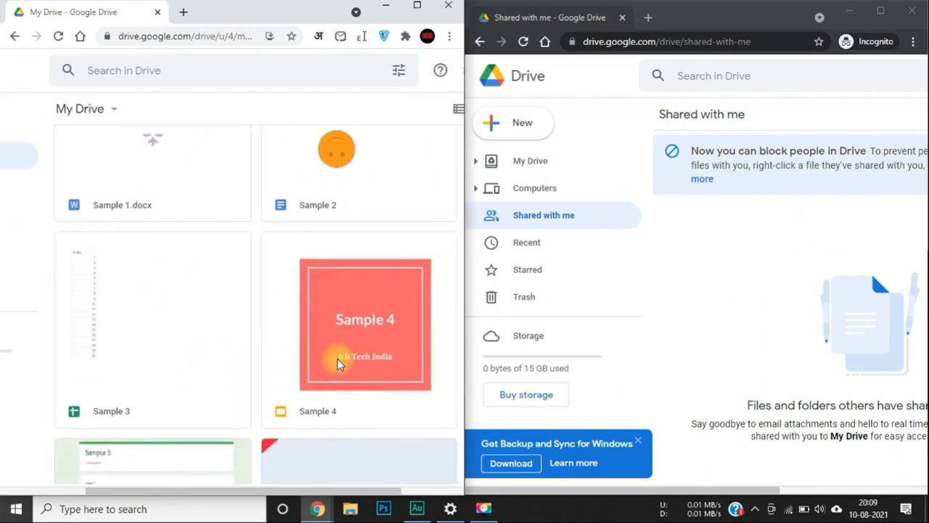
scroll(337, 362, right, 3)
click(250, 355)
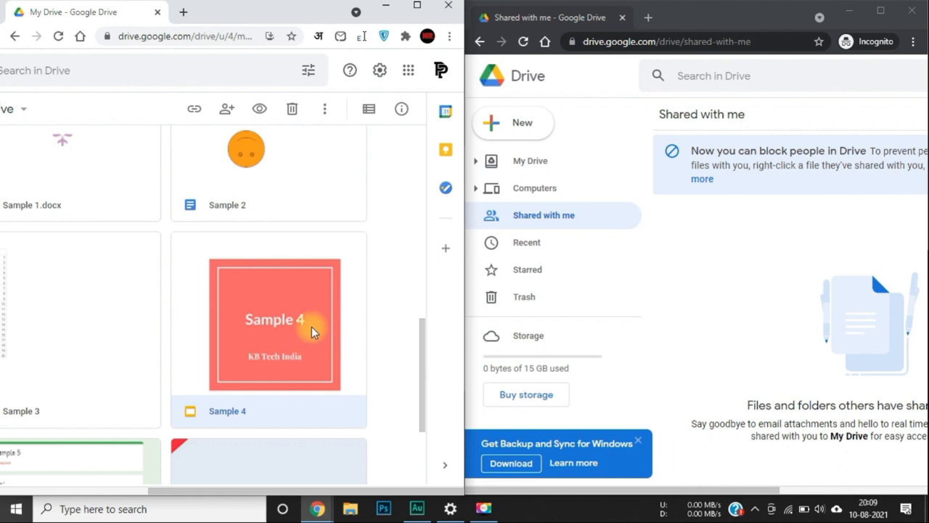
Share Sample 4 with the recipient's e-mail address as Editor and send the invitation.
right_click(283, 309)
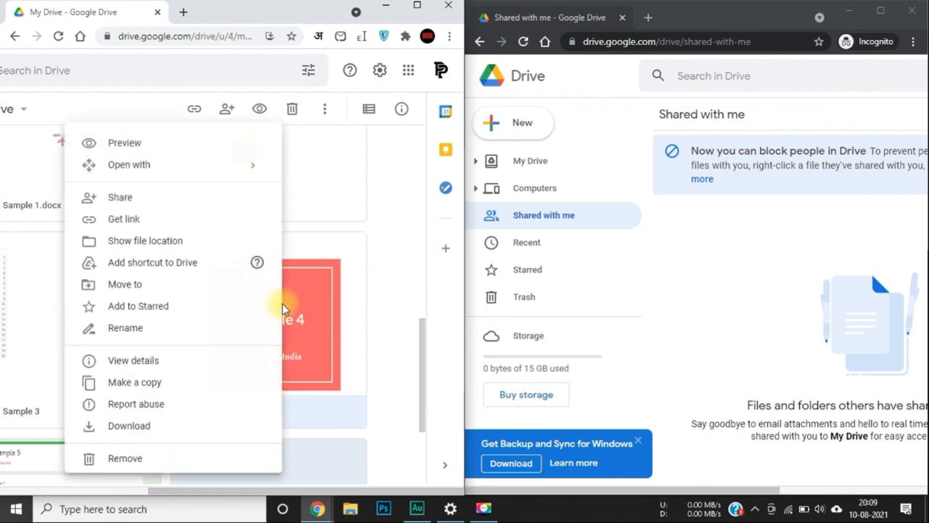
click(146, 201)
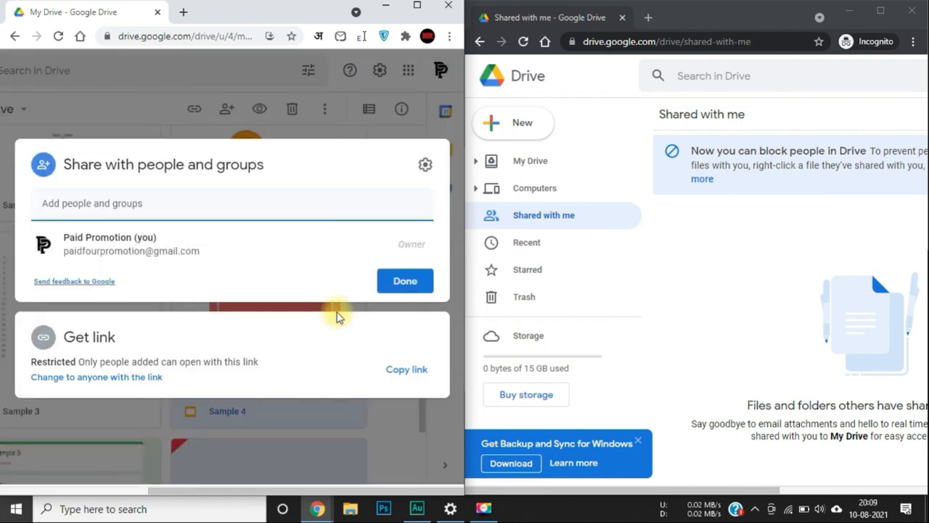
click(96, 201)
key(ctrl+v)
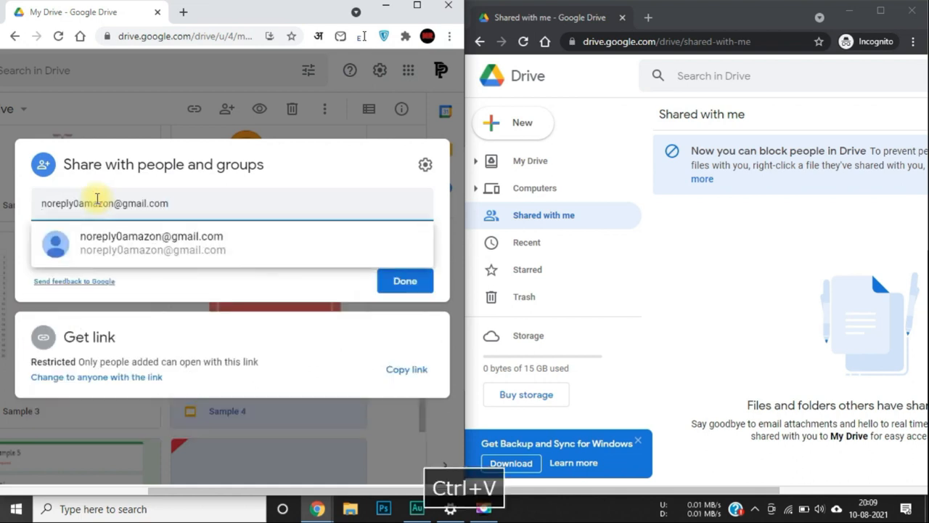
mouse_move(92, 232)
click(95, 234)
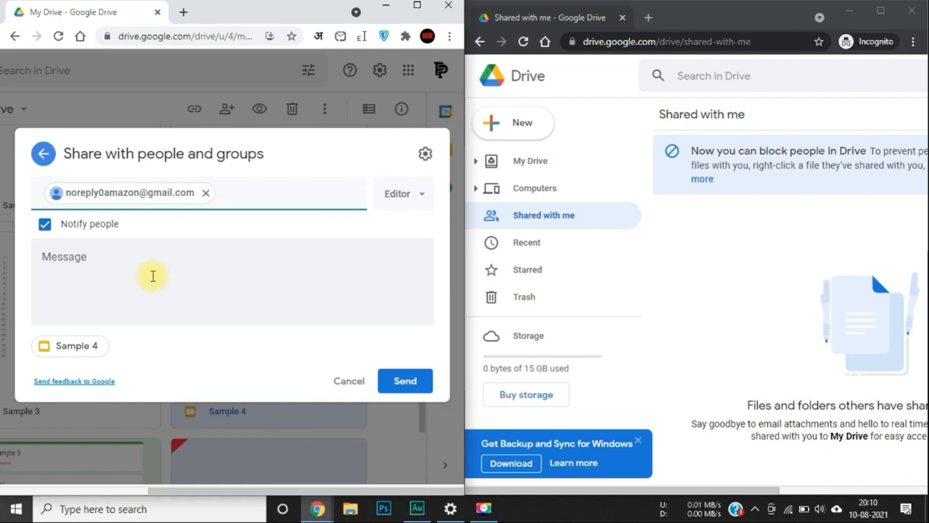
click(153, 276)
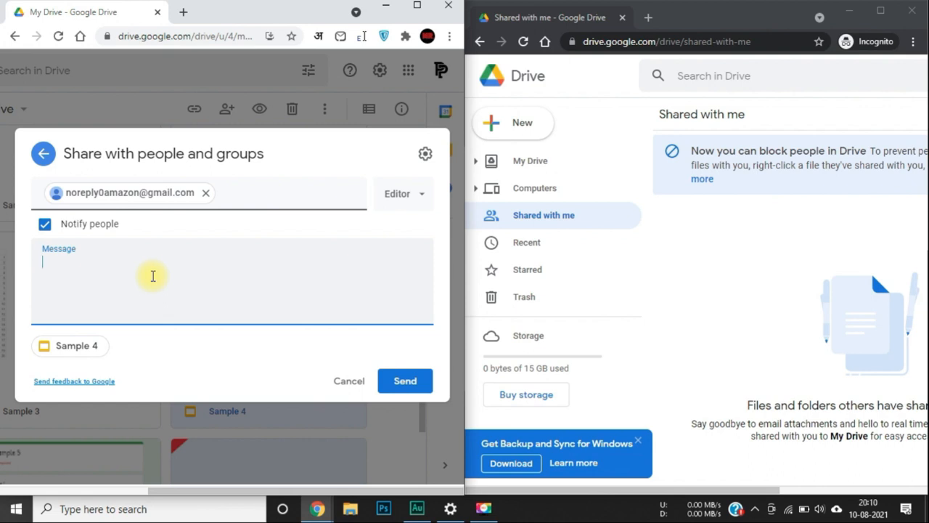
click(396, 197)
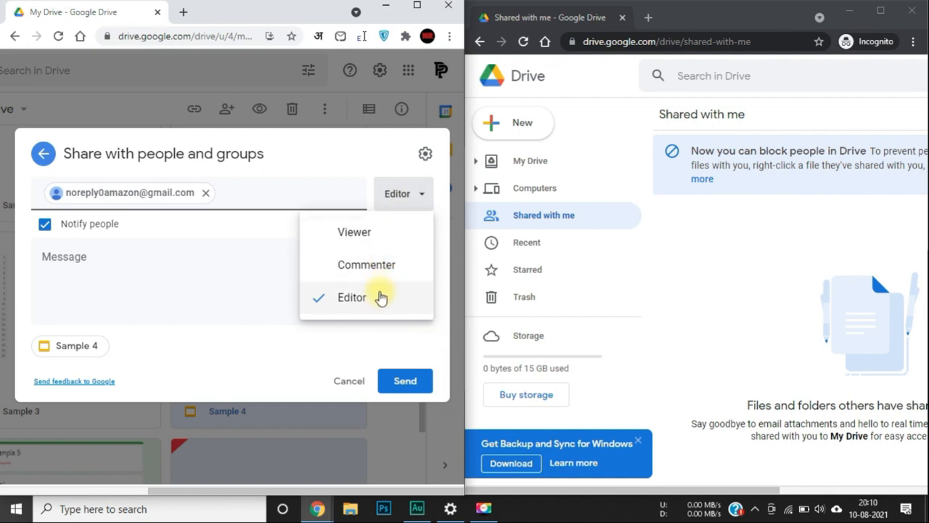
click(371, 302)
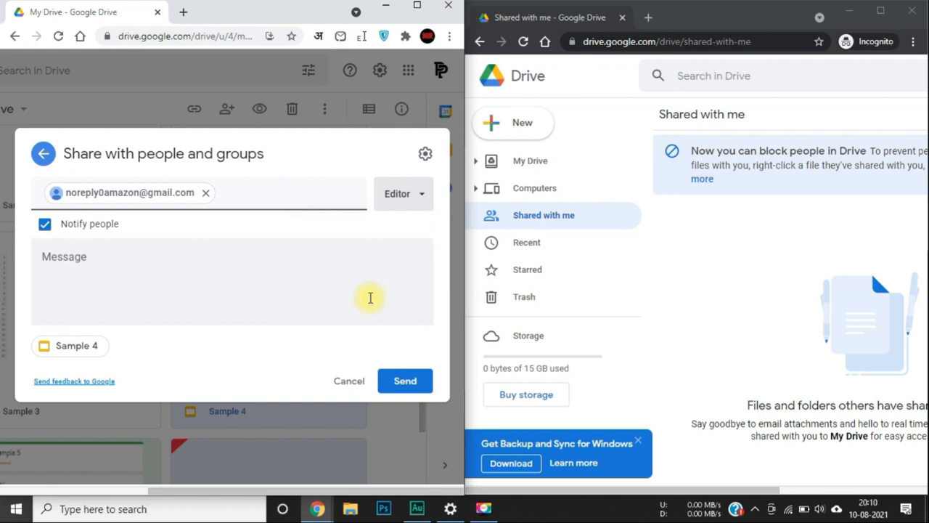
click(401, 382)
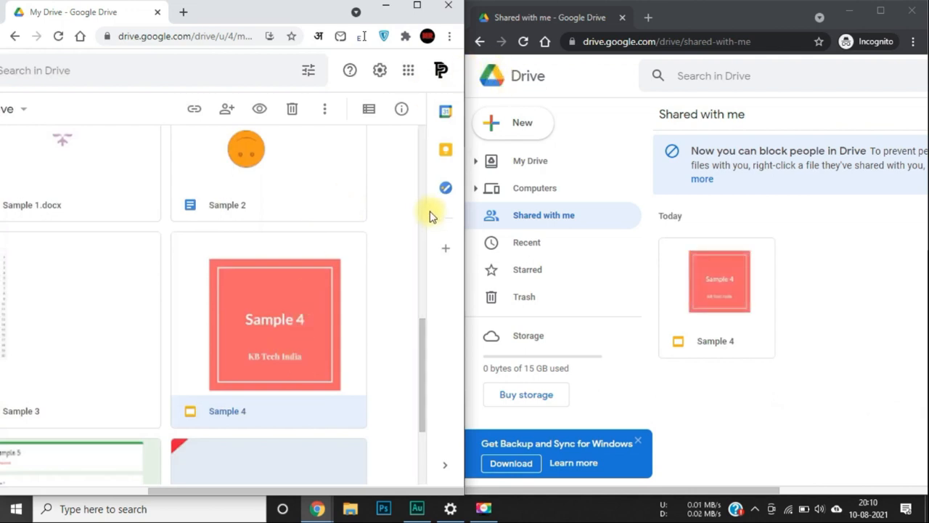
Open Sample 4 from the recipient's Shared with me list.
scroll(745, 288, right, 3)
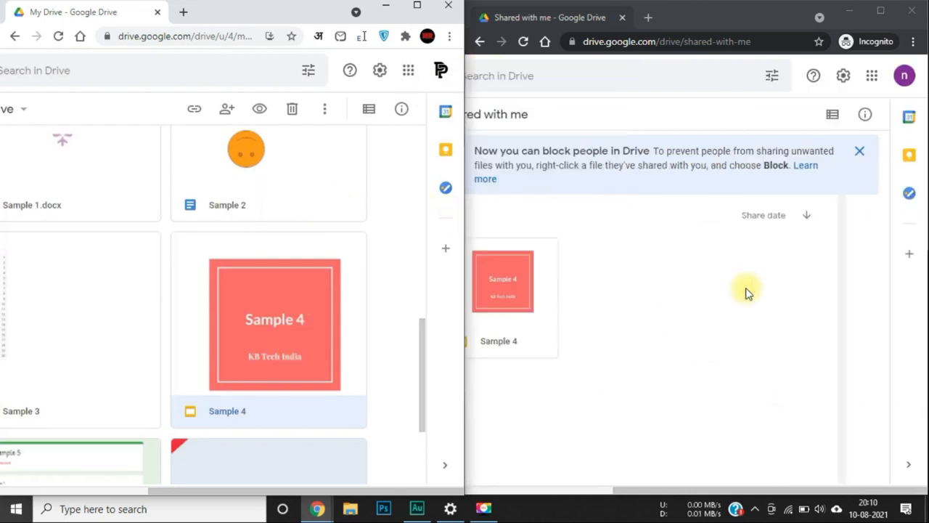
scroll(694, 227, left, 3)
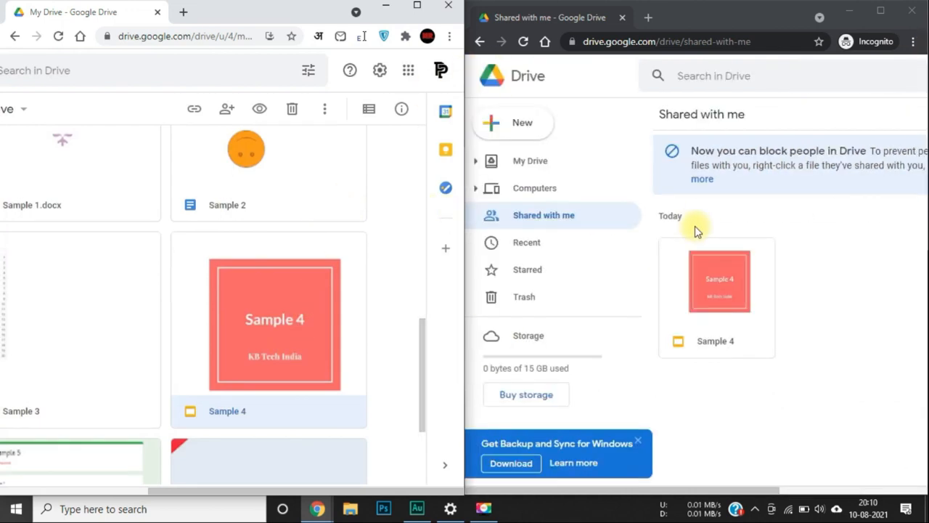
double_click(706, 288)
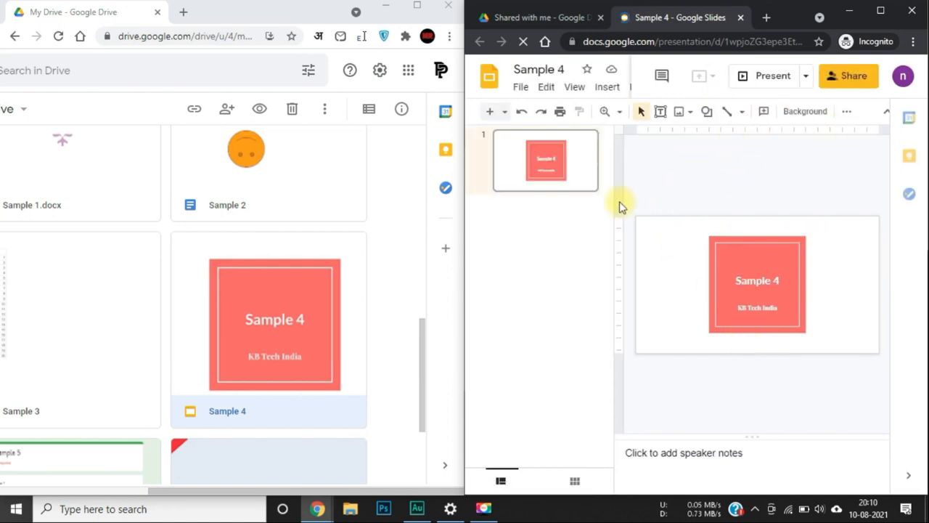
Maximize the recipient's Slides window, dismiss the tip, and select the Sample 4 title to confirm editing.
click(880, 11)
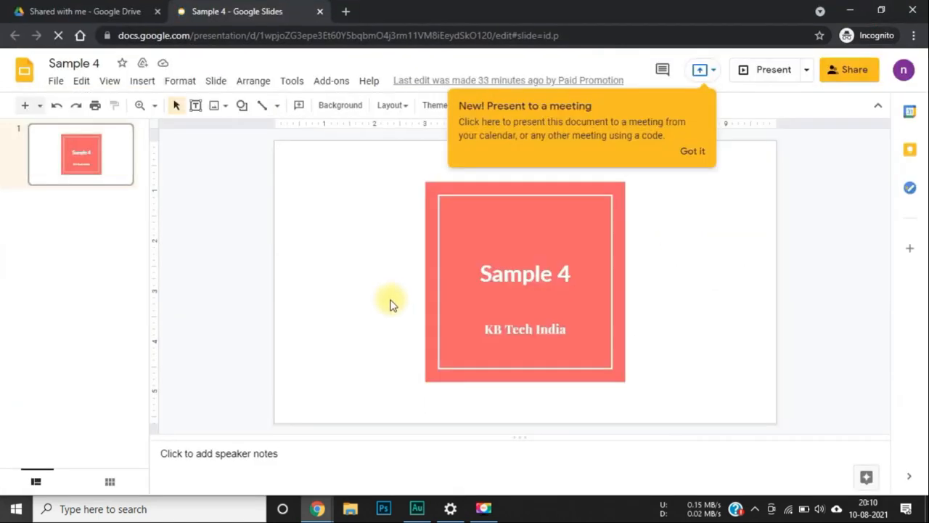
click(689, 150)
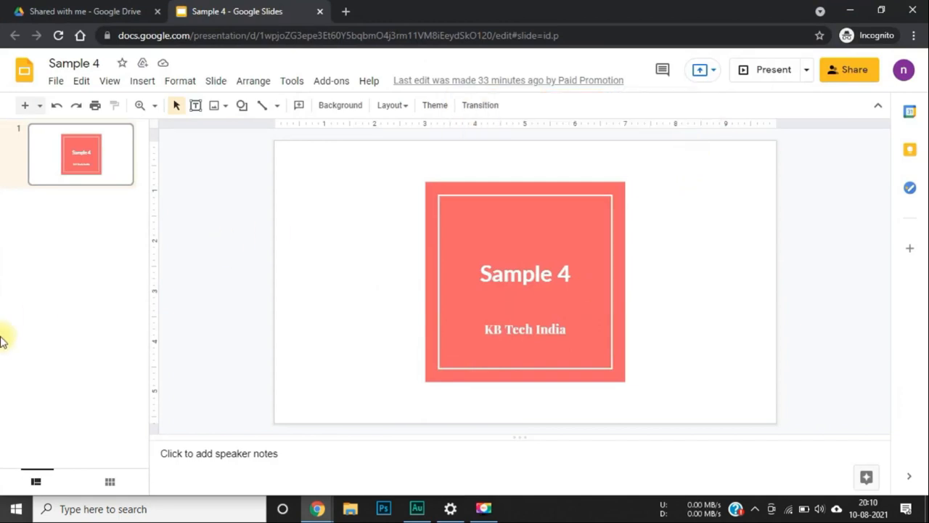
click(517, 274)
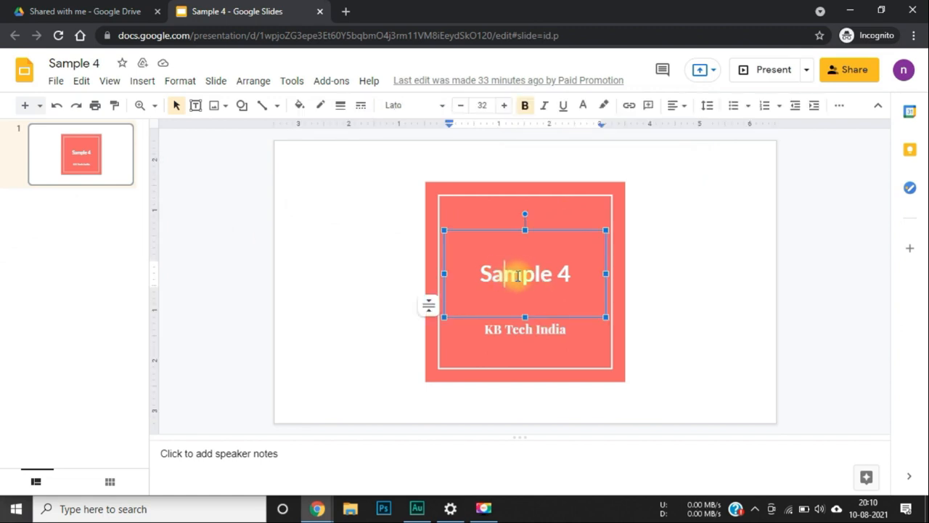